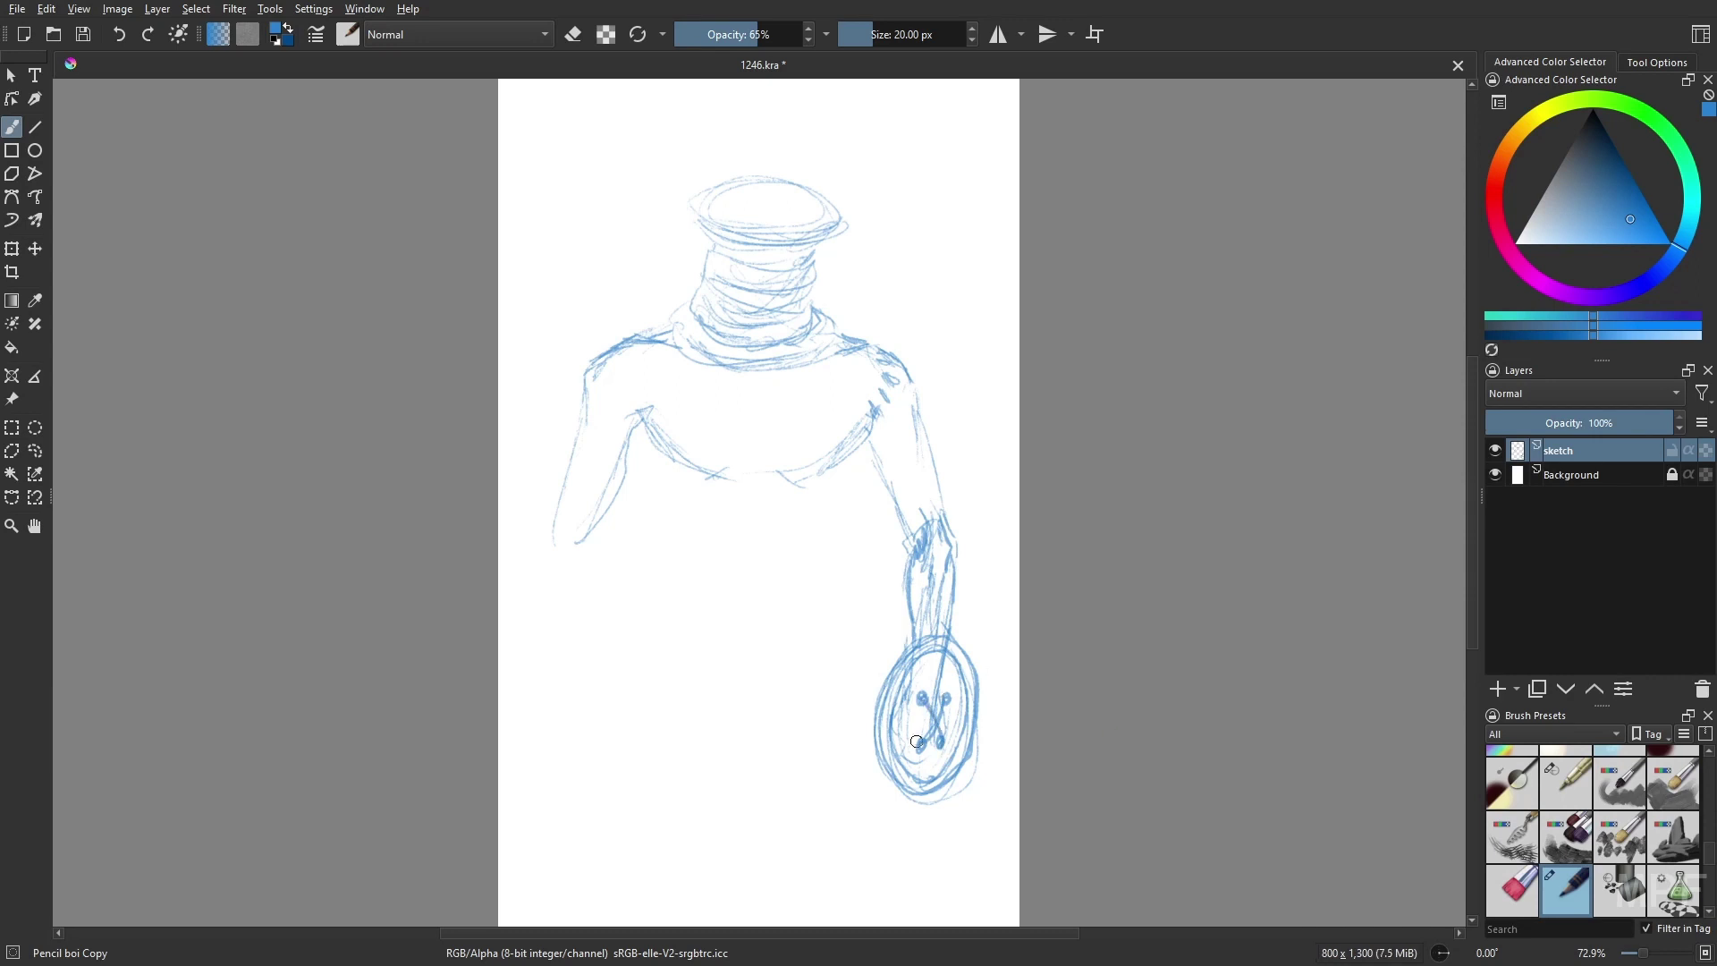
- Reinforce the crossed thread between the holes of the button shield
left_click_drag(917, 741, 939, 711)
right_click(964, 666)
right_click(924, 710)
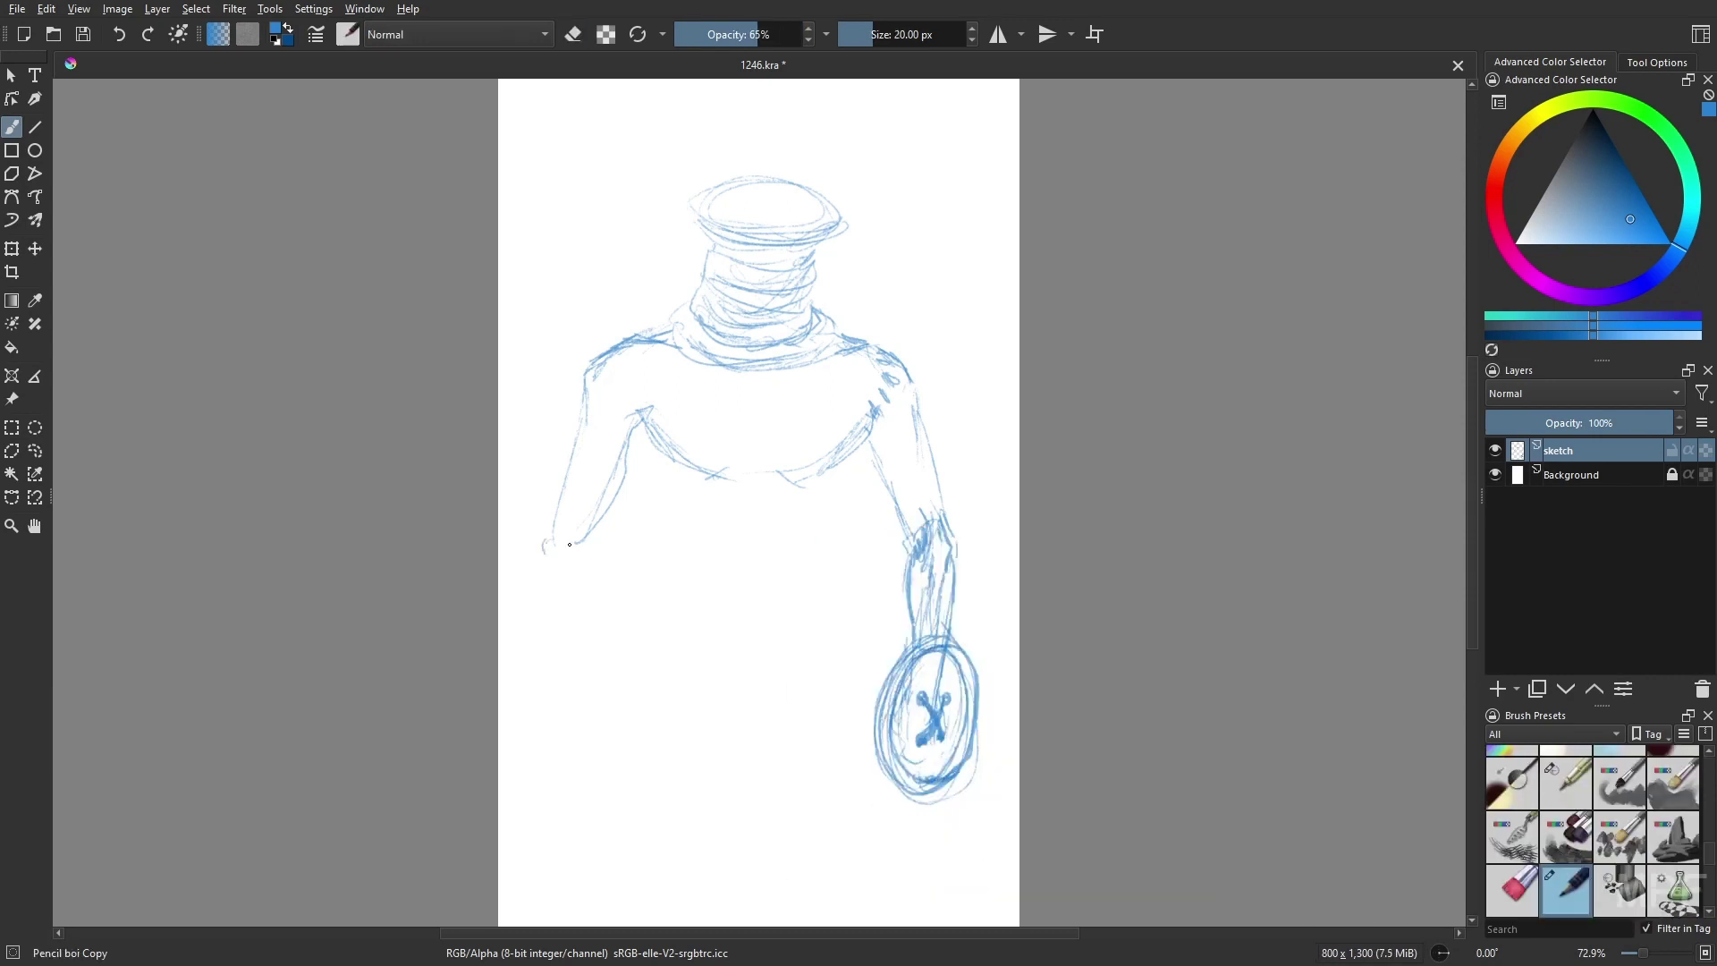
- Sketch the forearm of the arm without the shield and shift the whole sketch up the canvas
mouse_move(570, 544)
left_mouse_down()
mouse_move(554, 654)
mouse_move(582, 780)
left_mouse_up()
key("t")
left_click_drag(836, 624, 837, 552)
- Sketch the free hand gripping a long thin sword angled downward, and reinforce the outline of the sword arm
key("b")
left_click_drag(598, 711, 768, 880)
left_click_drag(588, 705, 551, 665)
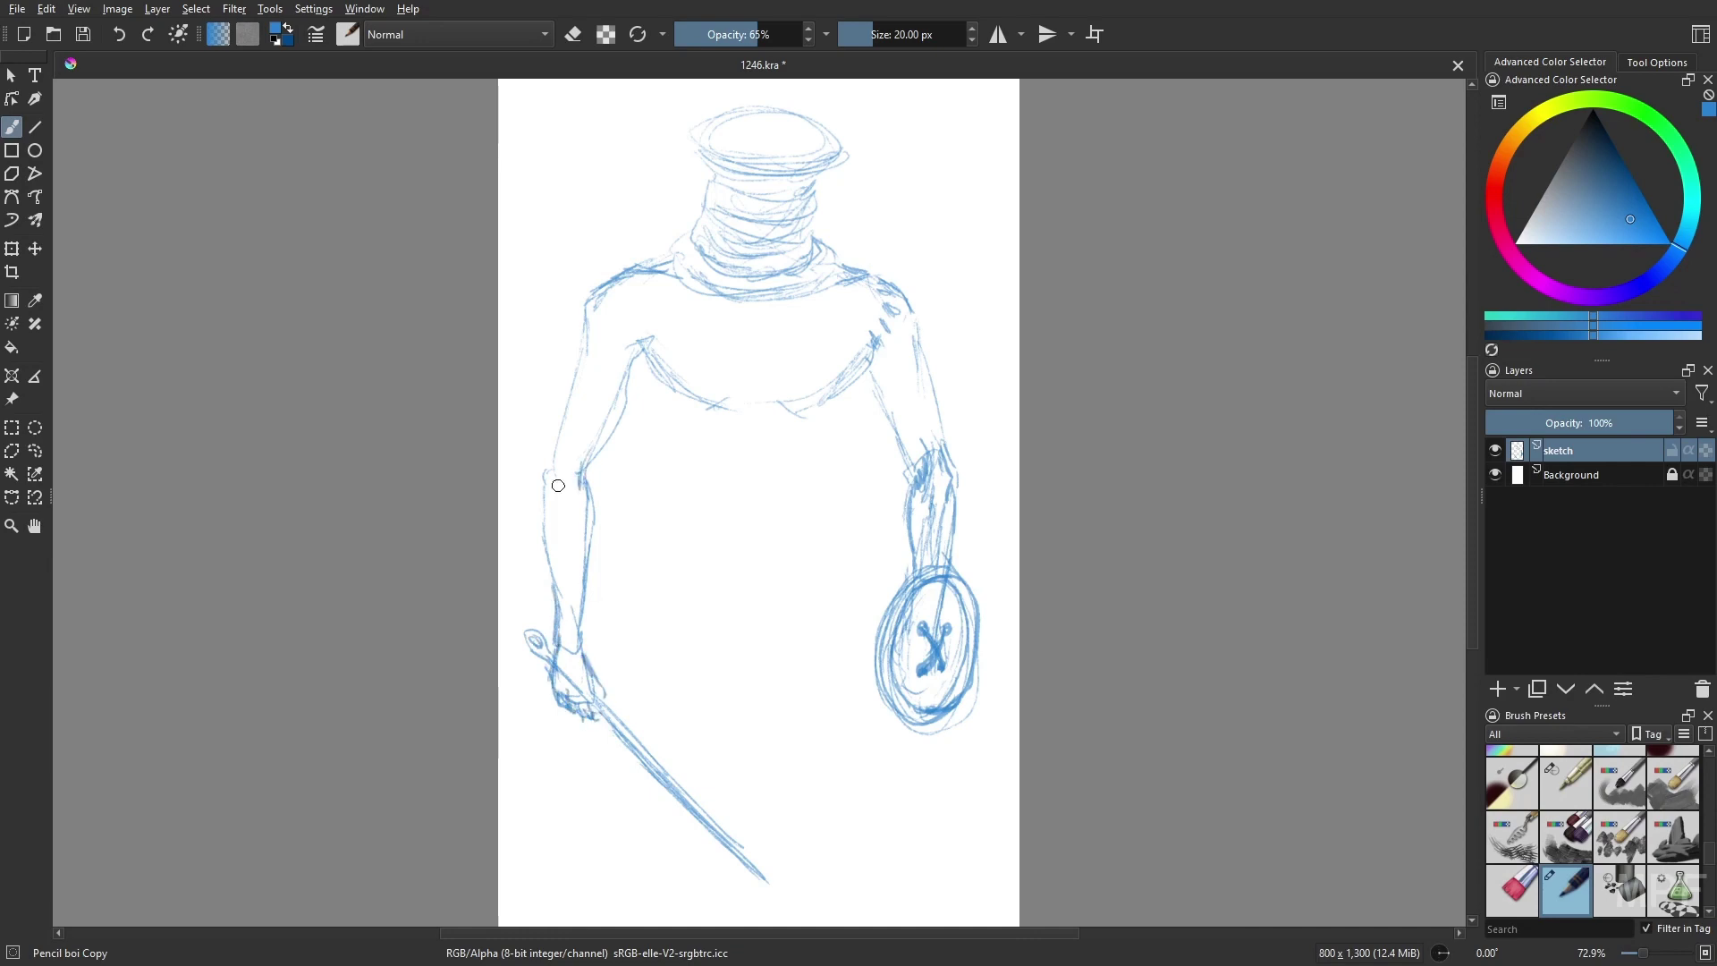
left_click_drag(554, 556, 565, 633)
left_click_drag(549, 534, 583, 331)
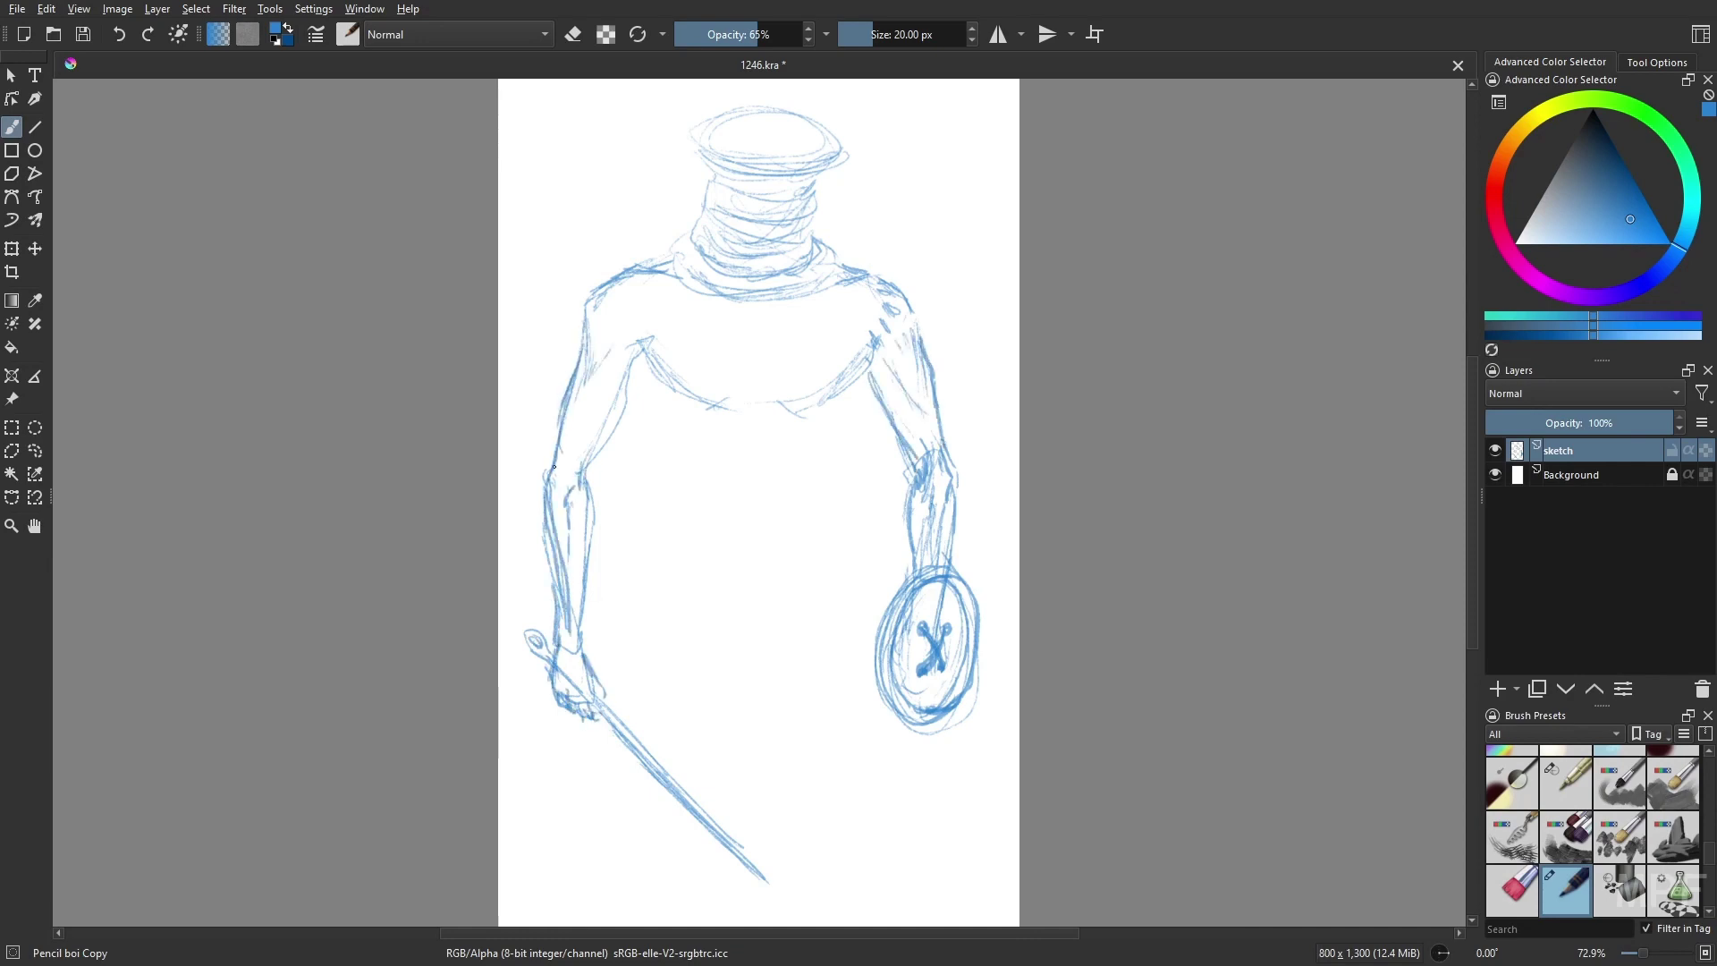
left_click_drag(553, 466, 578, 356)
- Sketch the narrow waist and pelvis beneath the chest
left_click_drag(830, 394, 794, 444)
left_click_drag(704, 528, 809, 577)
left_click_drag(680, 447, 748, 594)
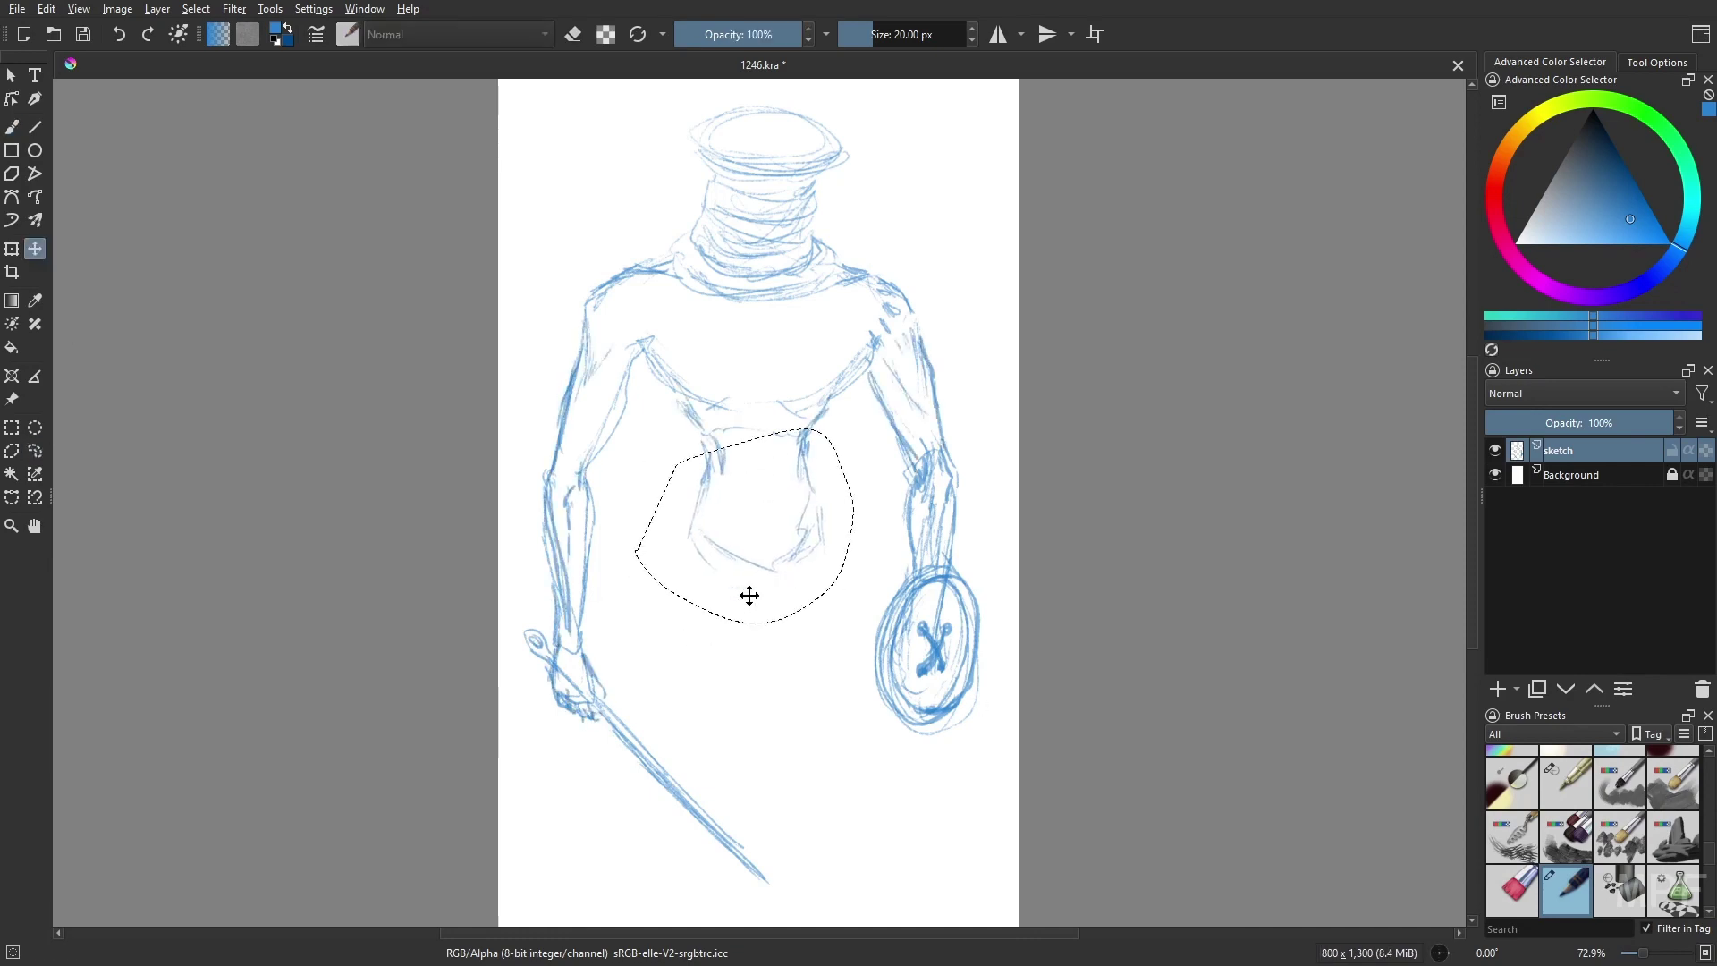
key("ctrl+z")
- Sketch both legs from the hips down to the knees
left_click_drag(691, 528, 666, 698)
left_click_drag(747, 572, 689, 724)
left_click_drag(818, 550, 841, 816)
left_click_drag(668, 655, 649, 818)
left_click_drag(708, 633, 676, 791)
left_click_drag(663, 725, 652, 805)
left_click_drag(764, 569, 845, 813)
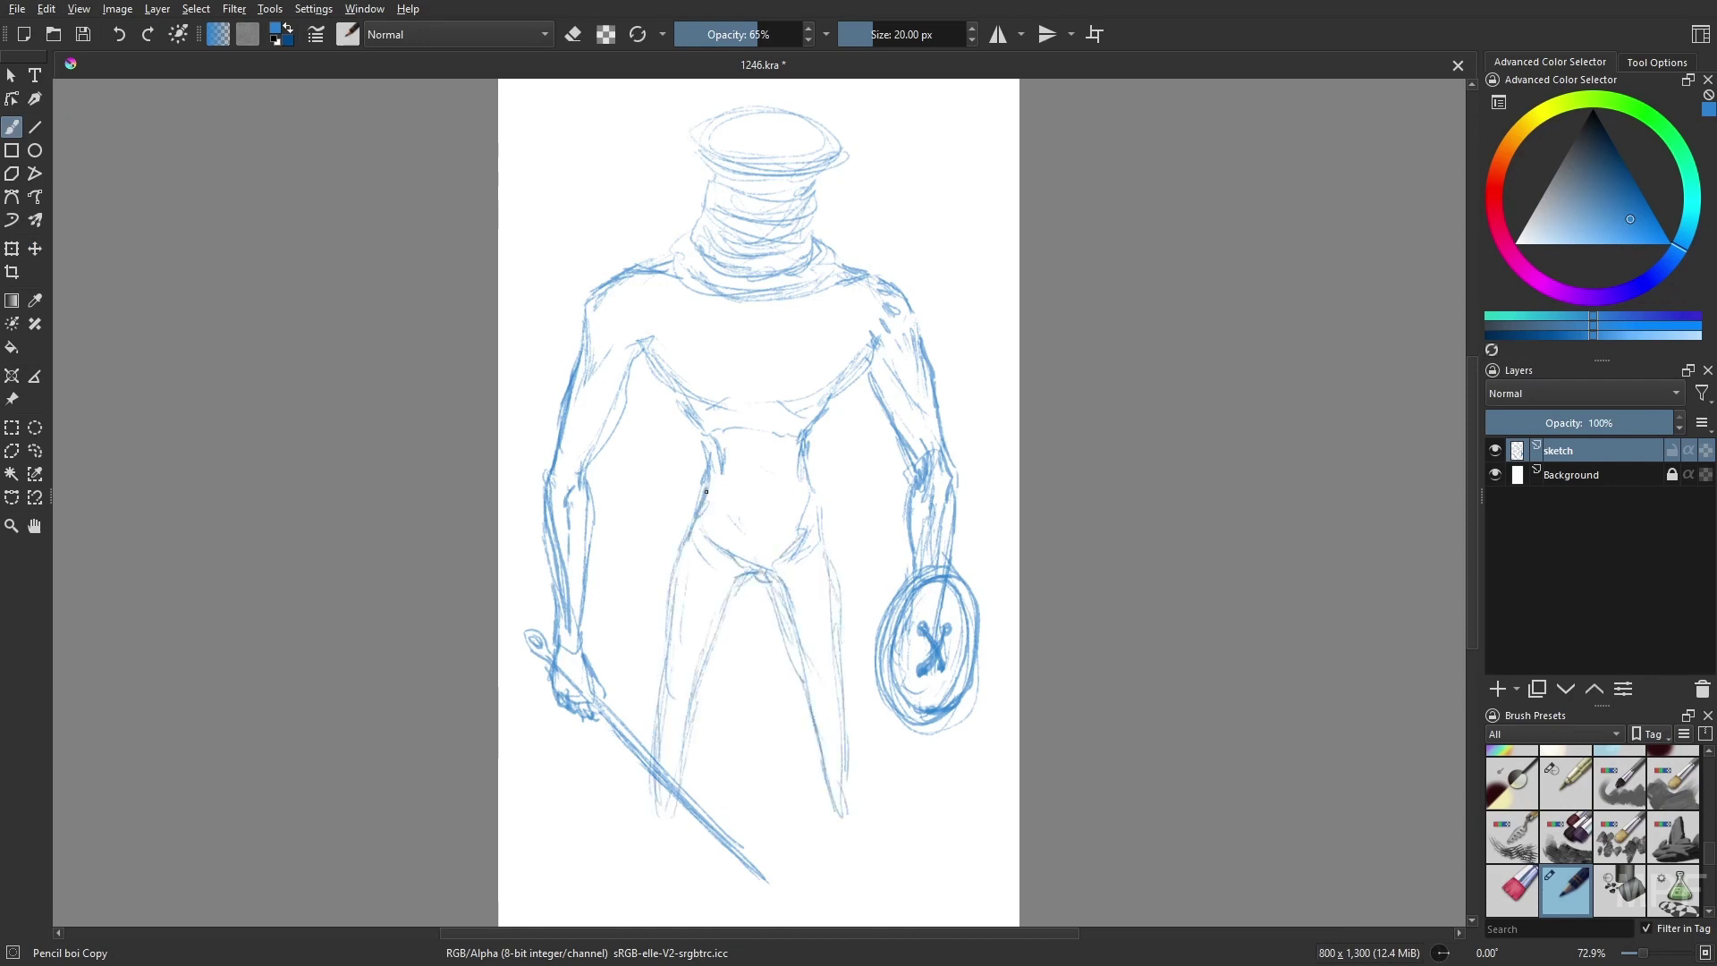
- Reinforce the waist contour and sketch a loincloth hanging between the legs
left_click_drag(811, 424, 809, 537)
mouse_move(694, 518)
left_mouse_down()
mouse_move(729, 581)
mouse_move(734, 725)
left_mouse_up()
left_click_drag(760, 587, 798, 841)
left_click_drag(818, 517, 804, 640)
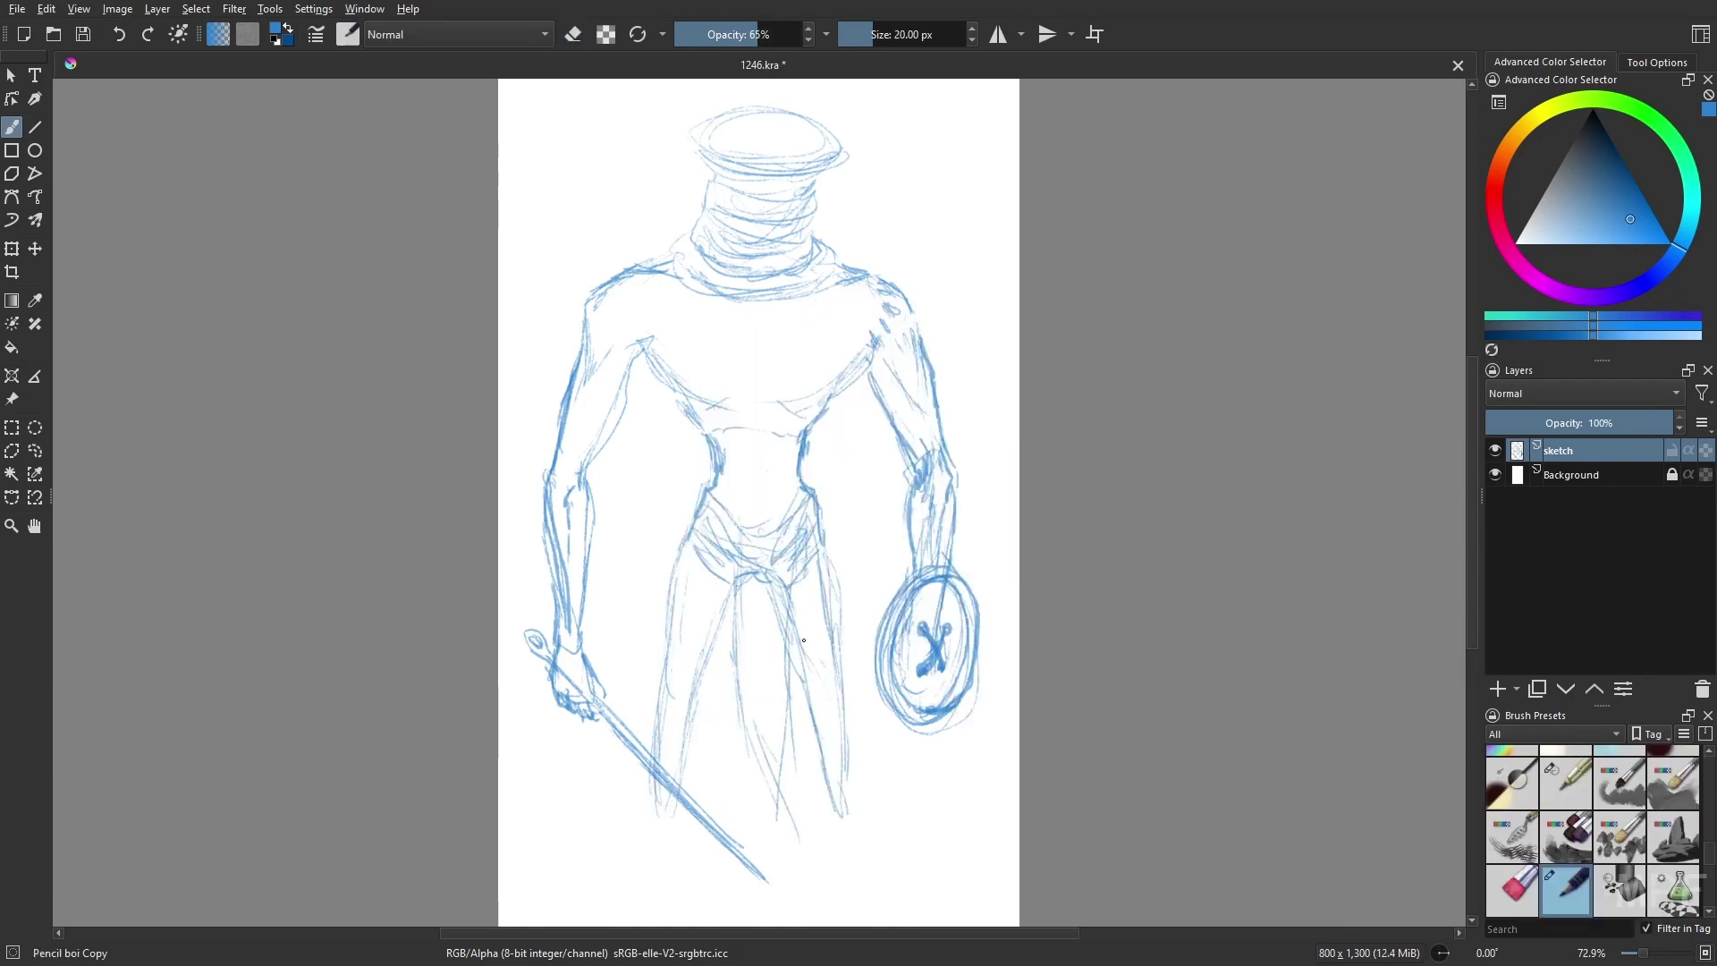
- Add loose side flaps to the loincloth, and sketch the abdominal lines and a stitched seam down the chest
left_click_drag(702, 509, 733, 688)
left_click_drag(787, 615, 841, 743)
left_click_drag(707, 490, 646, 622)
left_click_drag(827, 550, 820, 512)
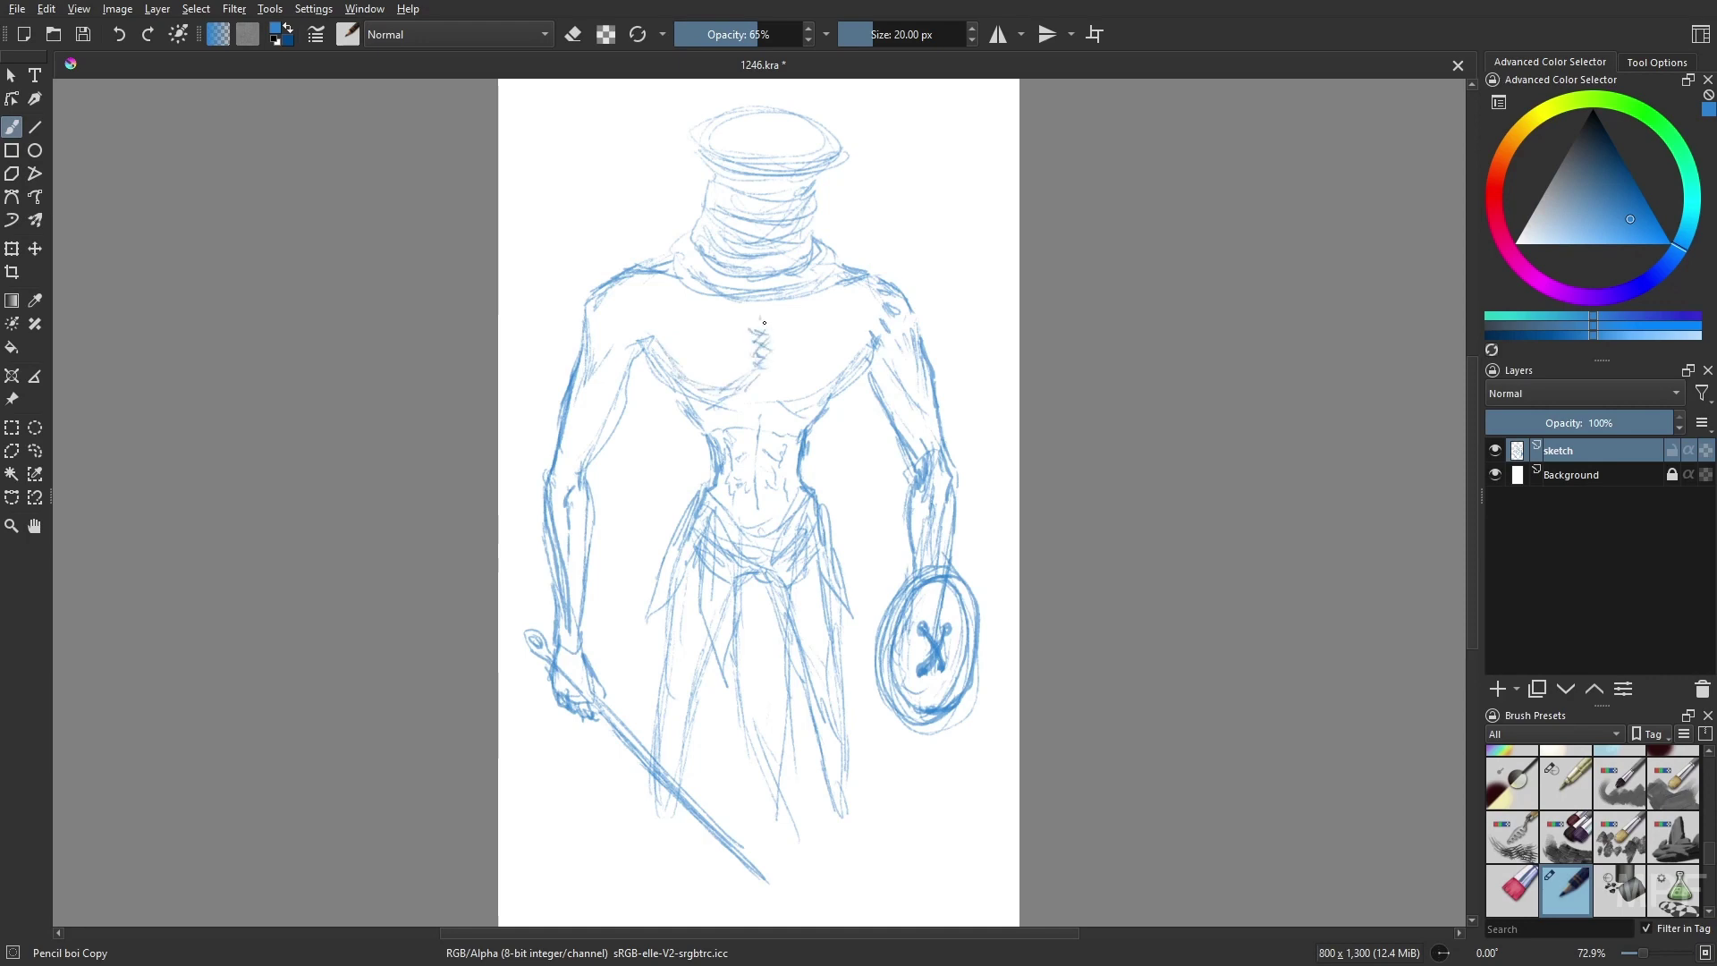
- Mirror the canvas view, select the shield arm freehand and reposition it at the shoulder
key("m")
left_click(35, 451)
left_click_drag(537, 295, 525, 659)
key("ctrl+t")
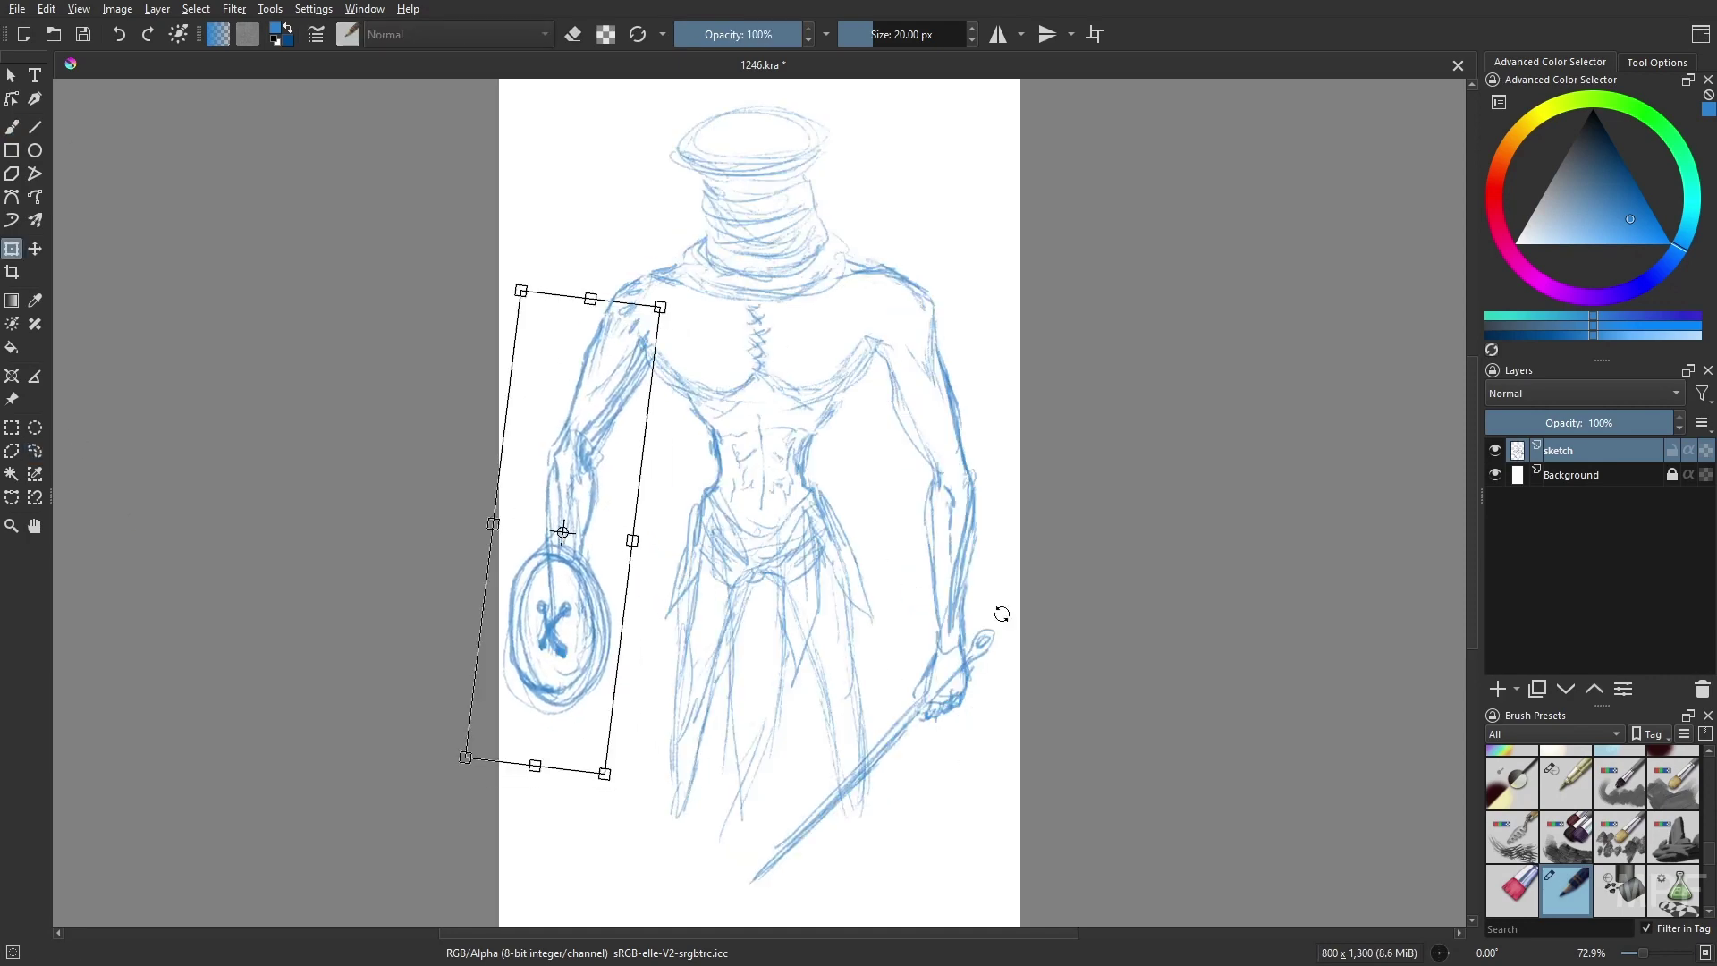
key("Return")
key("e")
key("ctrl+z")
key("ctrl+z")
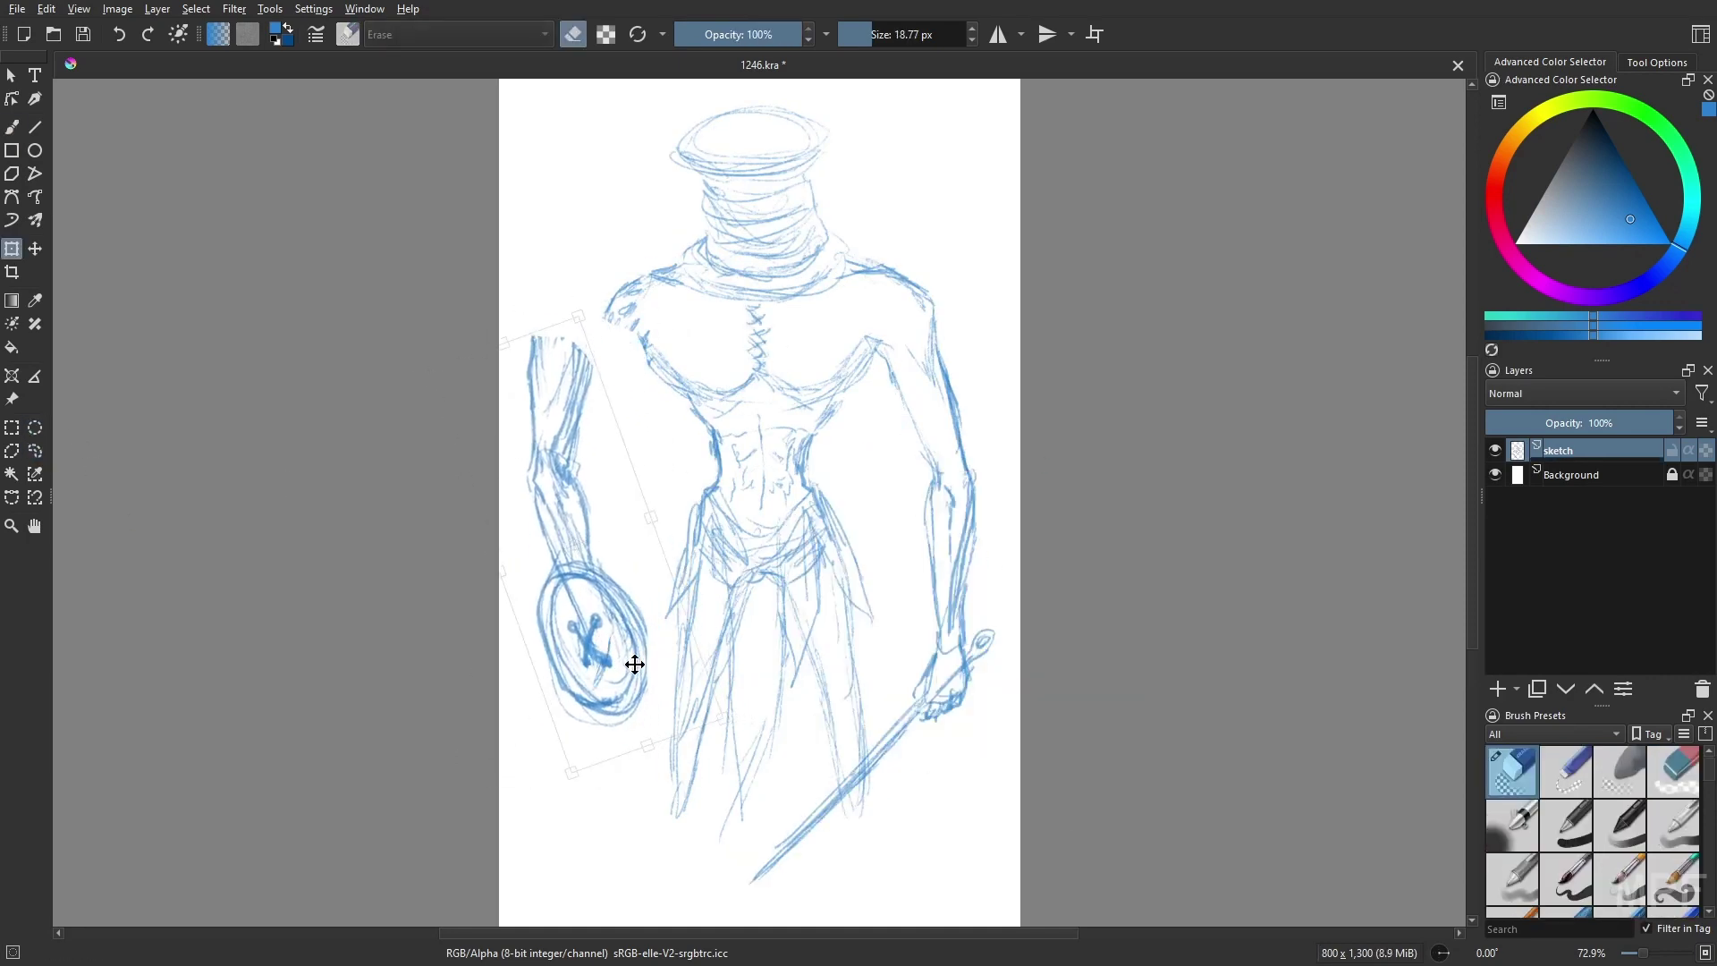
key("ctrl+shift+z")
key("ctrl+z")
- Bend the shield arm at the elbow so the forearm and button shield cross in front of the waist
key("ctrl+t")
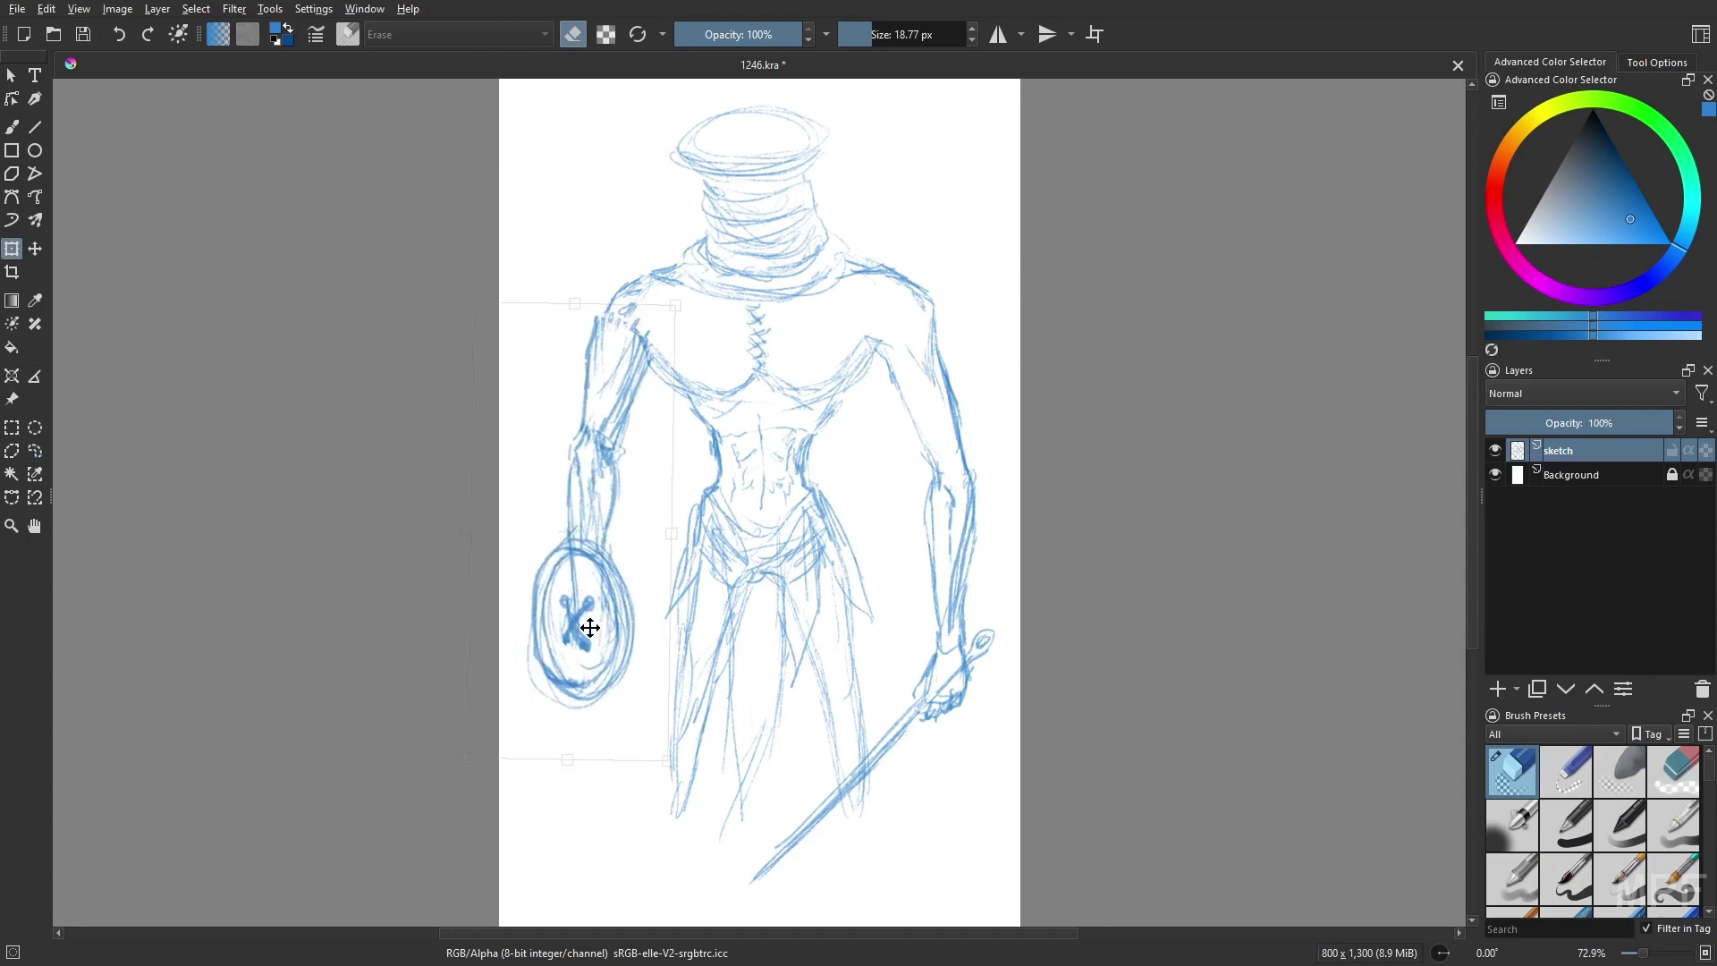
left_click_drag(758, 671, 961, 444)
key("Return")
left_click(11, 126)
key("/")
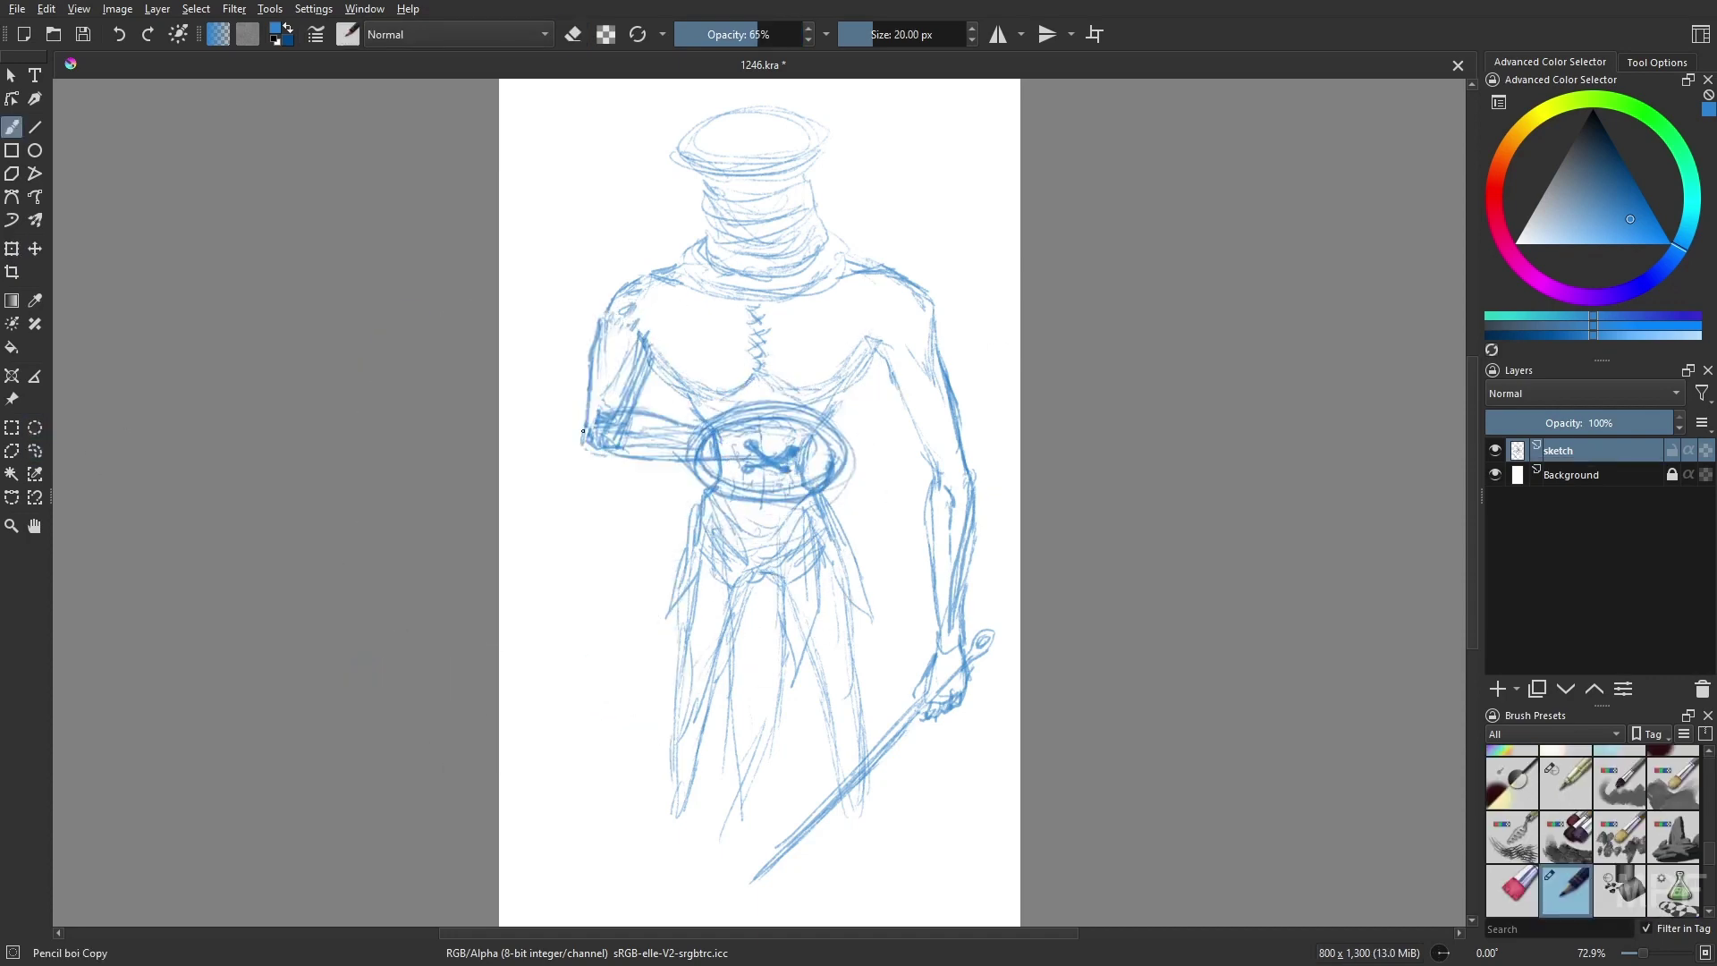
- Clean up the overlapping lines around the bent forearm and redraw the shield as a round button with crossed thread
left_click_drag(618, 412, 668, 428)
right_click(851, 460)
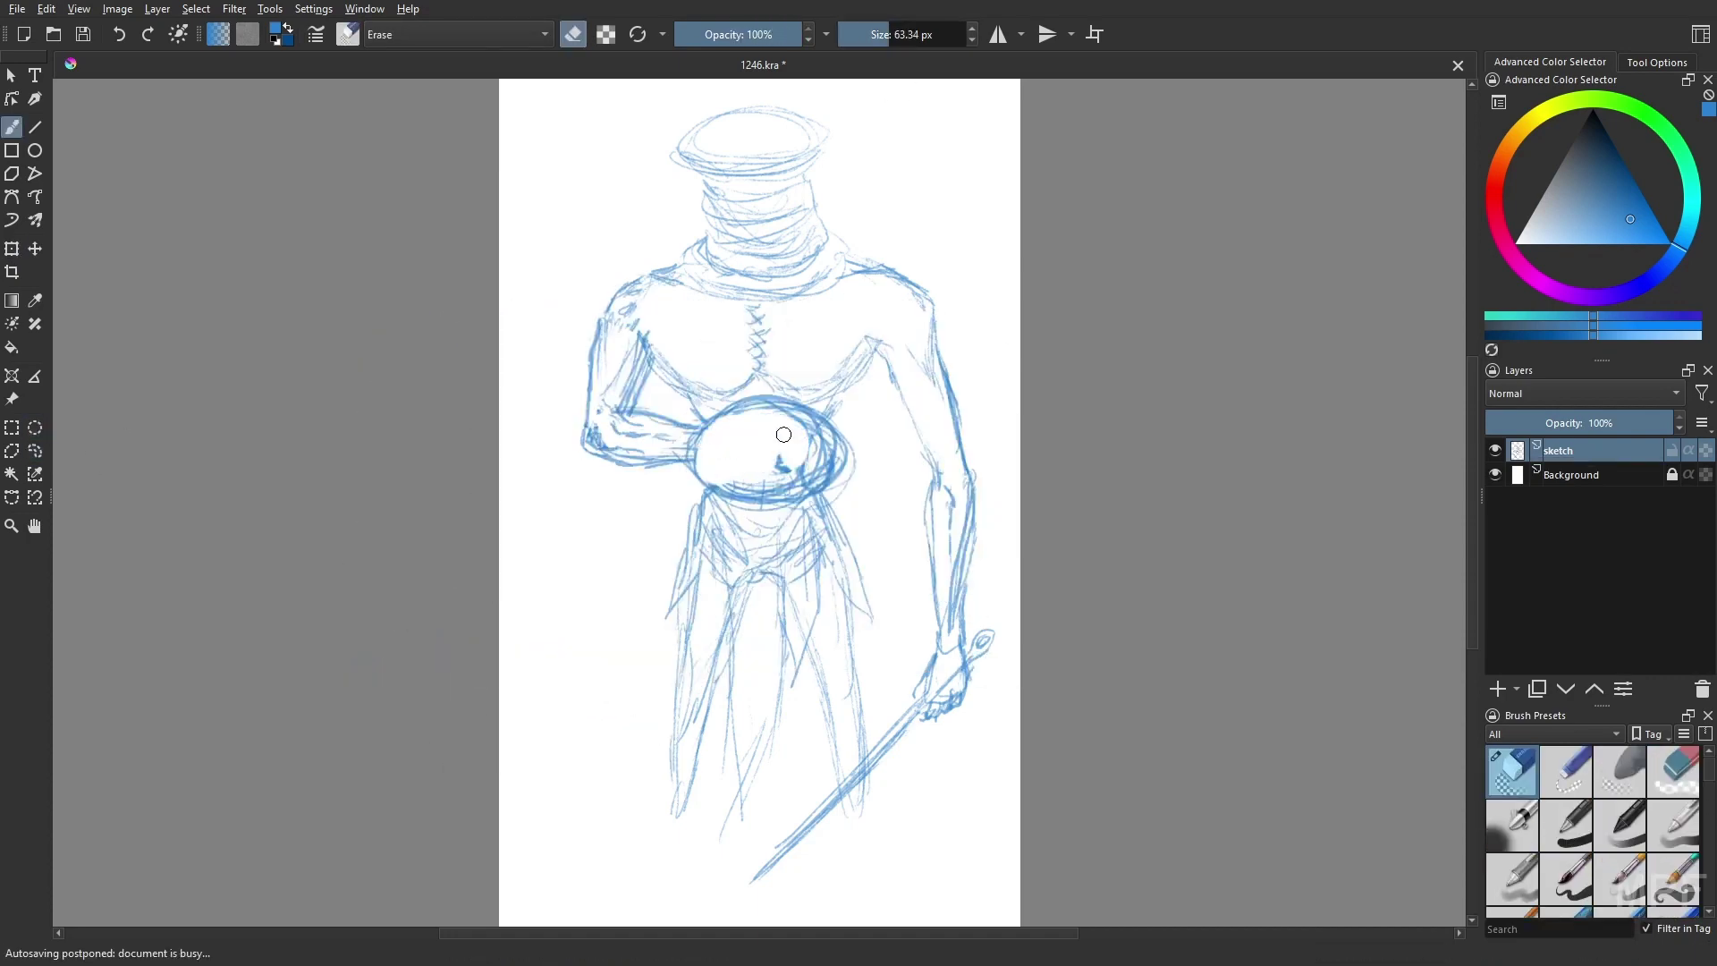
right_click(801, 522)
left_click(811, 468)
mouse_move(785, 433)
left_mouse_down()
mouse_move(737, 474)
mouse_move(785, 474)
left_mouse_up()
left_click_drag(716, 421, 805, 500)
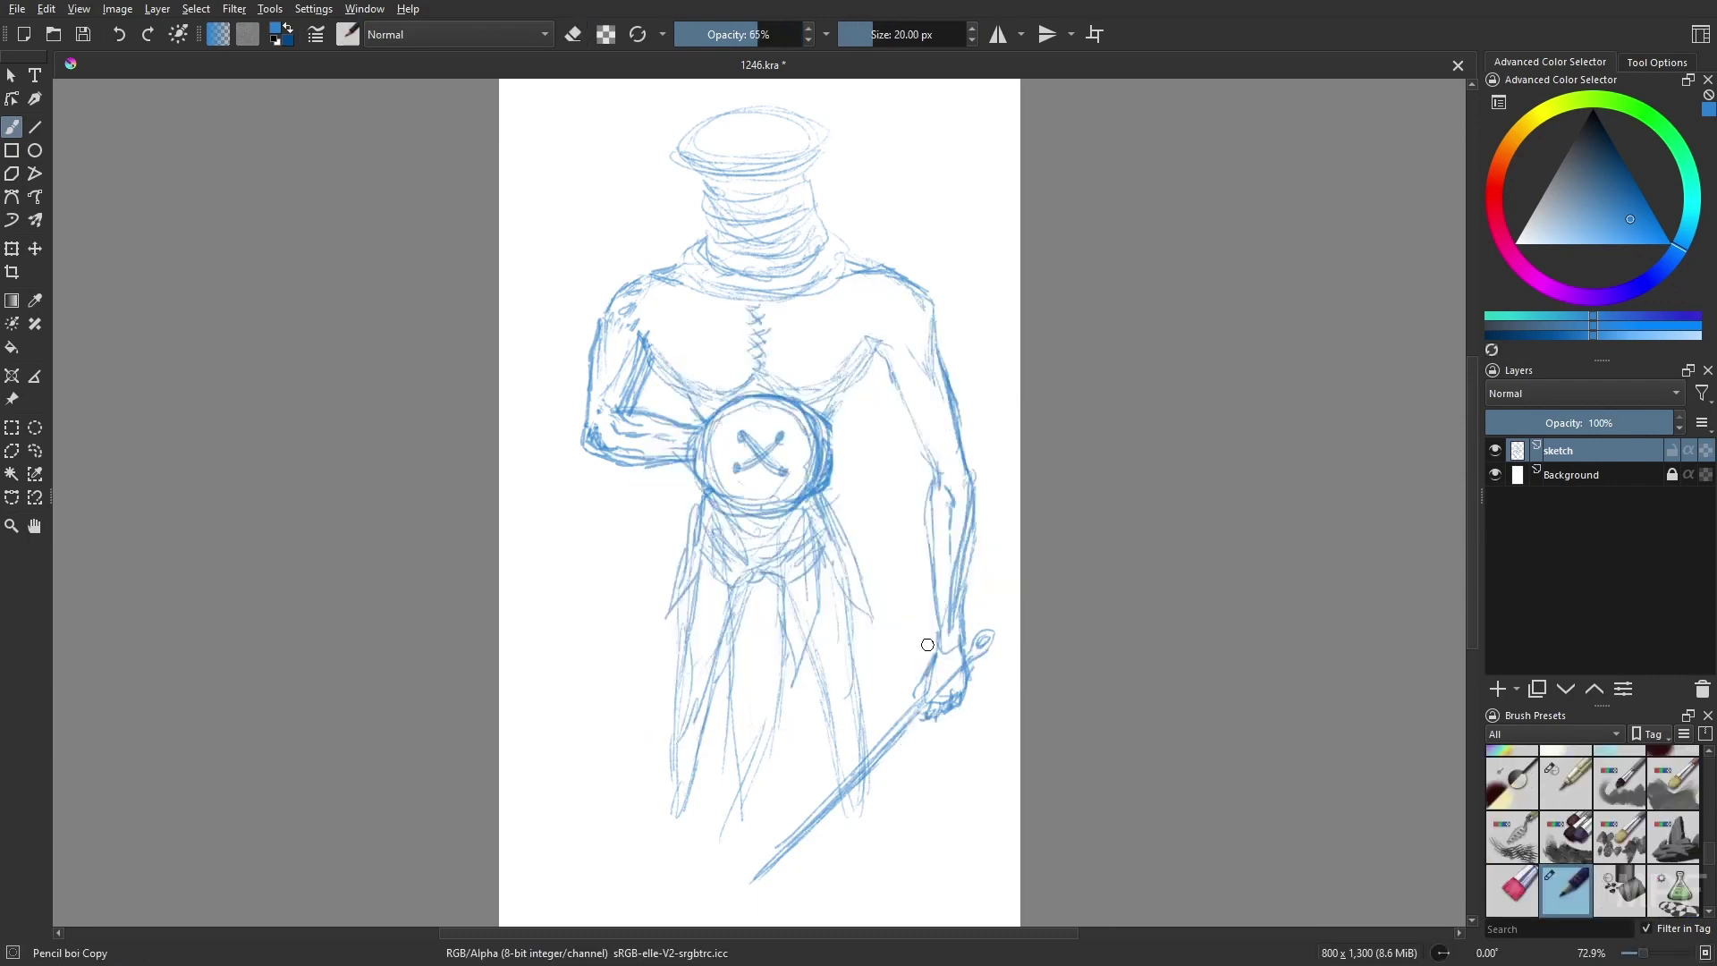
- Sketch the knees and lower legs down to the canvas's lower edge
left_click_drag(685, 617, 657, 908)
left_click_drag(653, 814, 671, 908)
left_click_drag(856, 810, 846, 852)
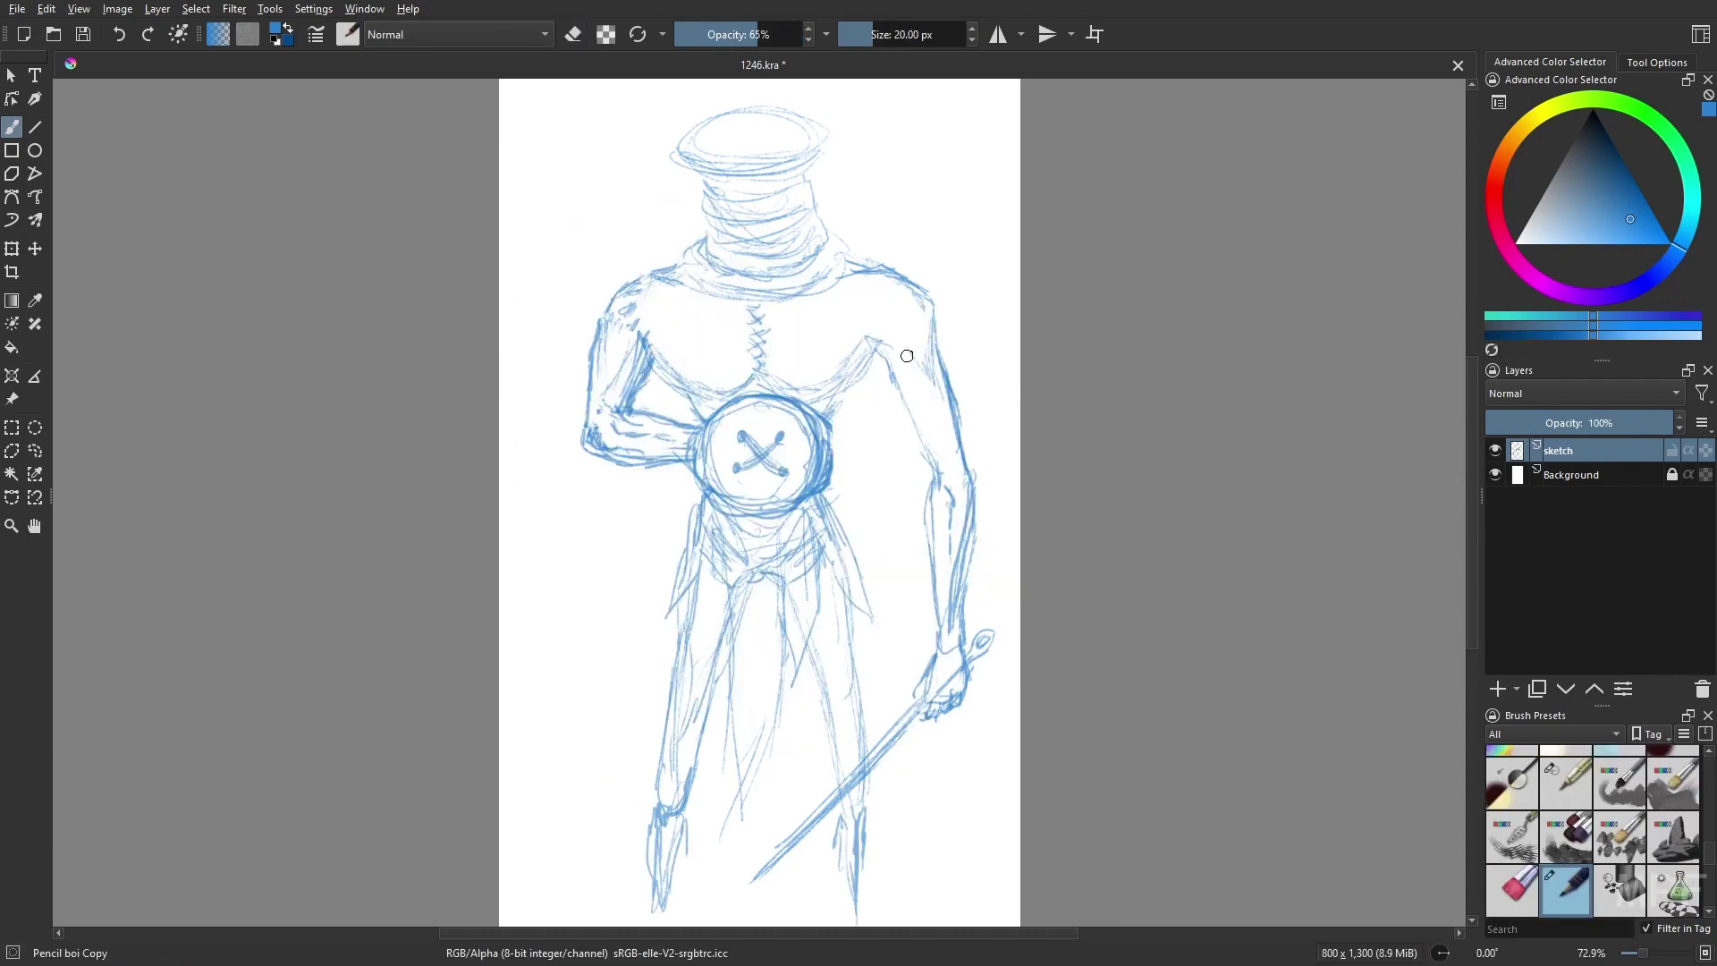
- Select the sword arm together with the sword and move it closer to the torso
key("shift+f")
mouse_move(897, 700)
left_mouse_down()
mouse_move(744, 888)
mouse_move(920, 563)
mouse_move(899, 573)
left_mouse_up()
key("ctrl+t")
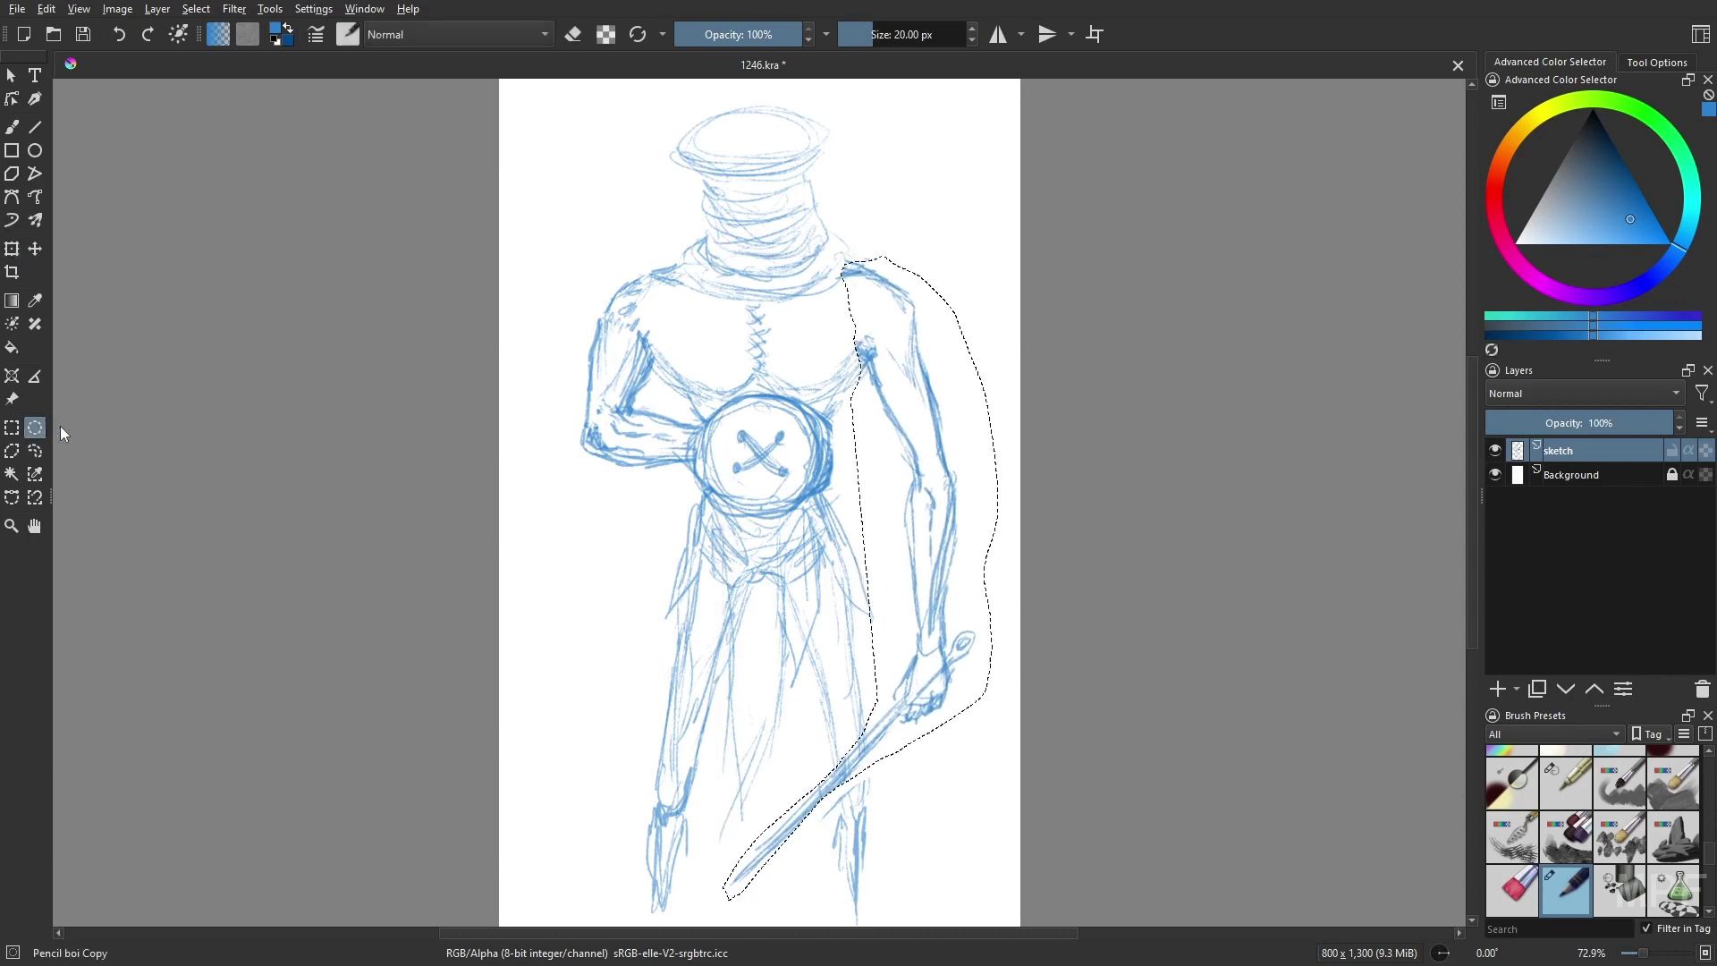
left_click(12, 126)
- Scale up the whole sketch slightly so the lower legs and sword tip extend toward the canvas's lower edge
key("e")
key("ctrl+t")
left_click_drag(1017, 925, 1028, 930)
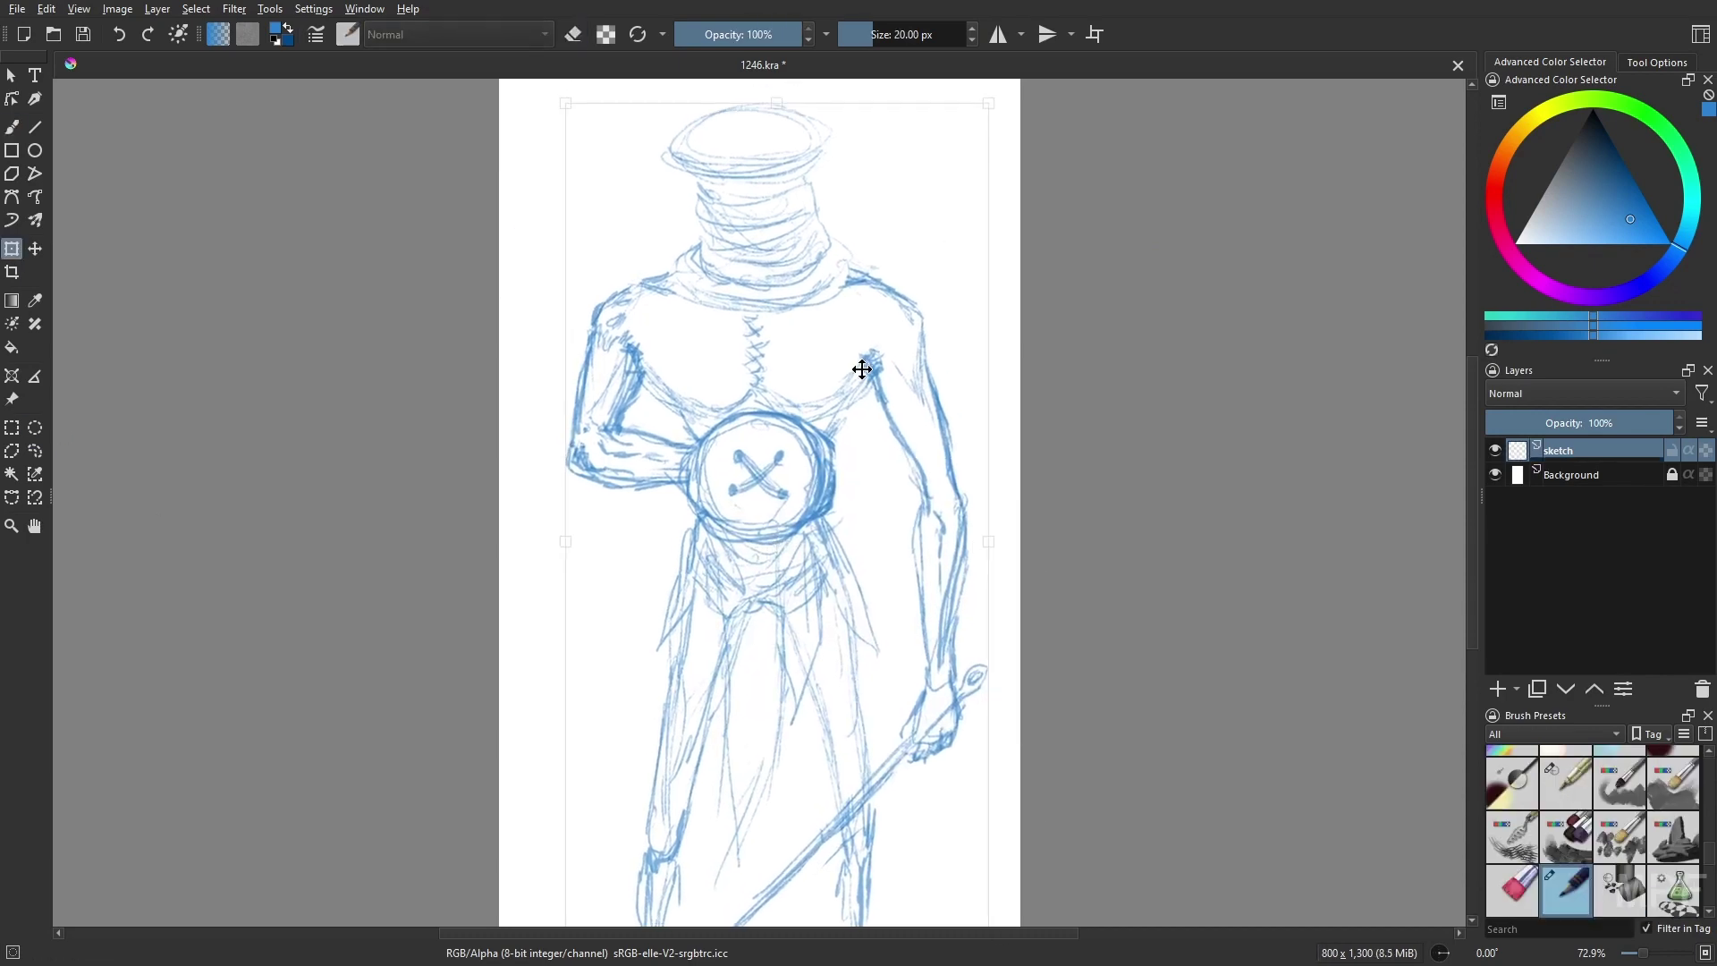
key("Return")
- Sketch thread wrappings around the sword arm's wrist and refine the sword's pommel
key("/")
left_click_drag(930, 657, 984, 675)
left_click_drag(923, 626, 964, 617)
left_click_drag(926, 603, 958, 606)
- Sketch a loose thread loop under the bent elbow, undoing the trial curves across the chest and sword arm
left_click_drag(850, 269, 948, 411)
key("ctrl+z")
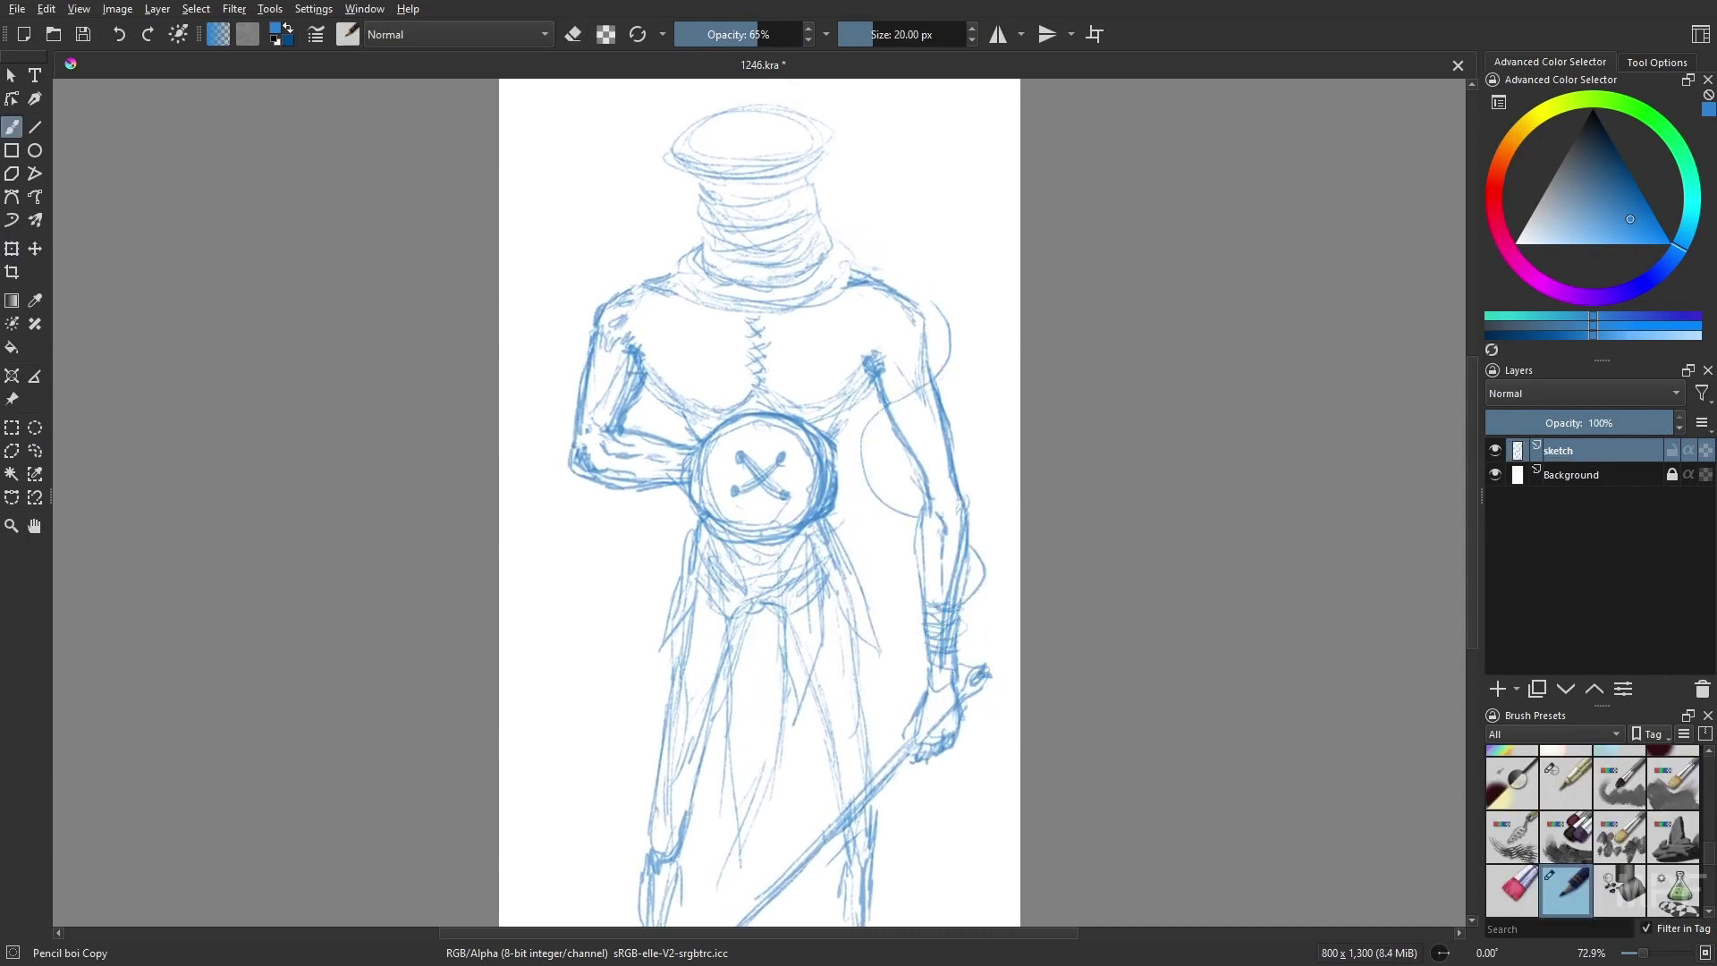
key("ctrl+z")
left_click_drag(689, 442, 608, 519)
left_click_drag(657, 290, 879, 273)
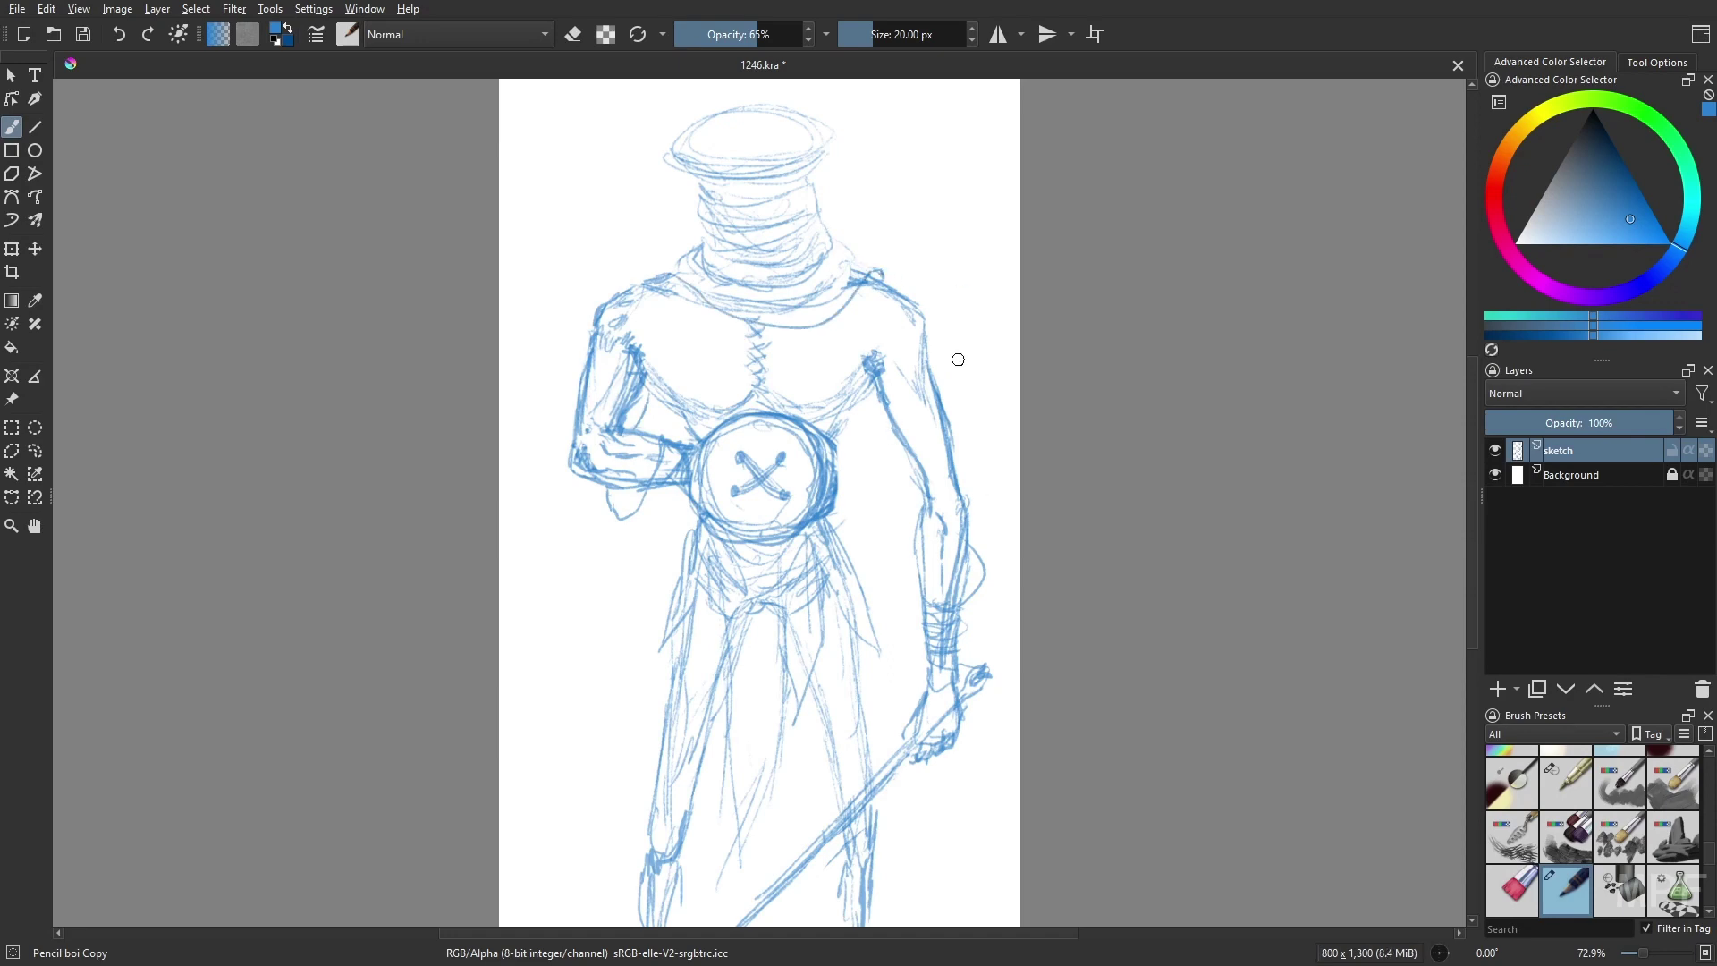
left_click_drag(939, 367, 885, 523)
key("ctrl+z")
key("ctrl+z")
- Sketch a thread hanging from the collar and winding around the sword arm, and reinforce the spool head's rim and collar
left_click_drag(736, 282, 881, 285)
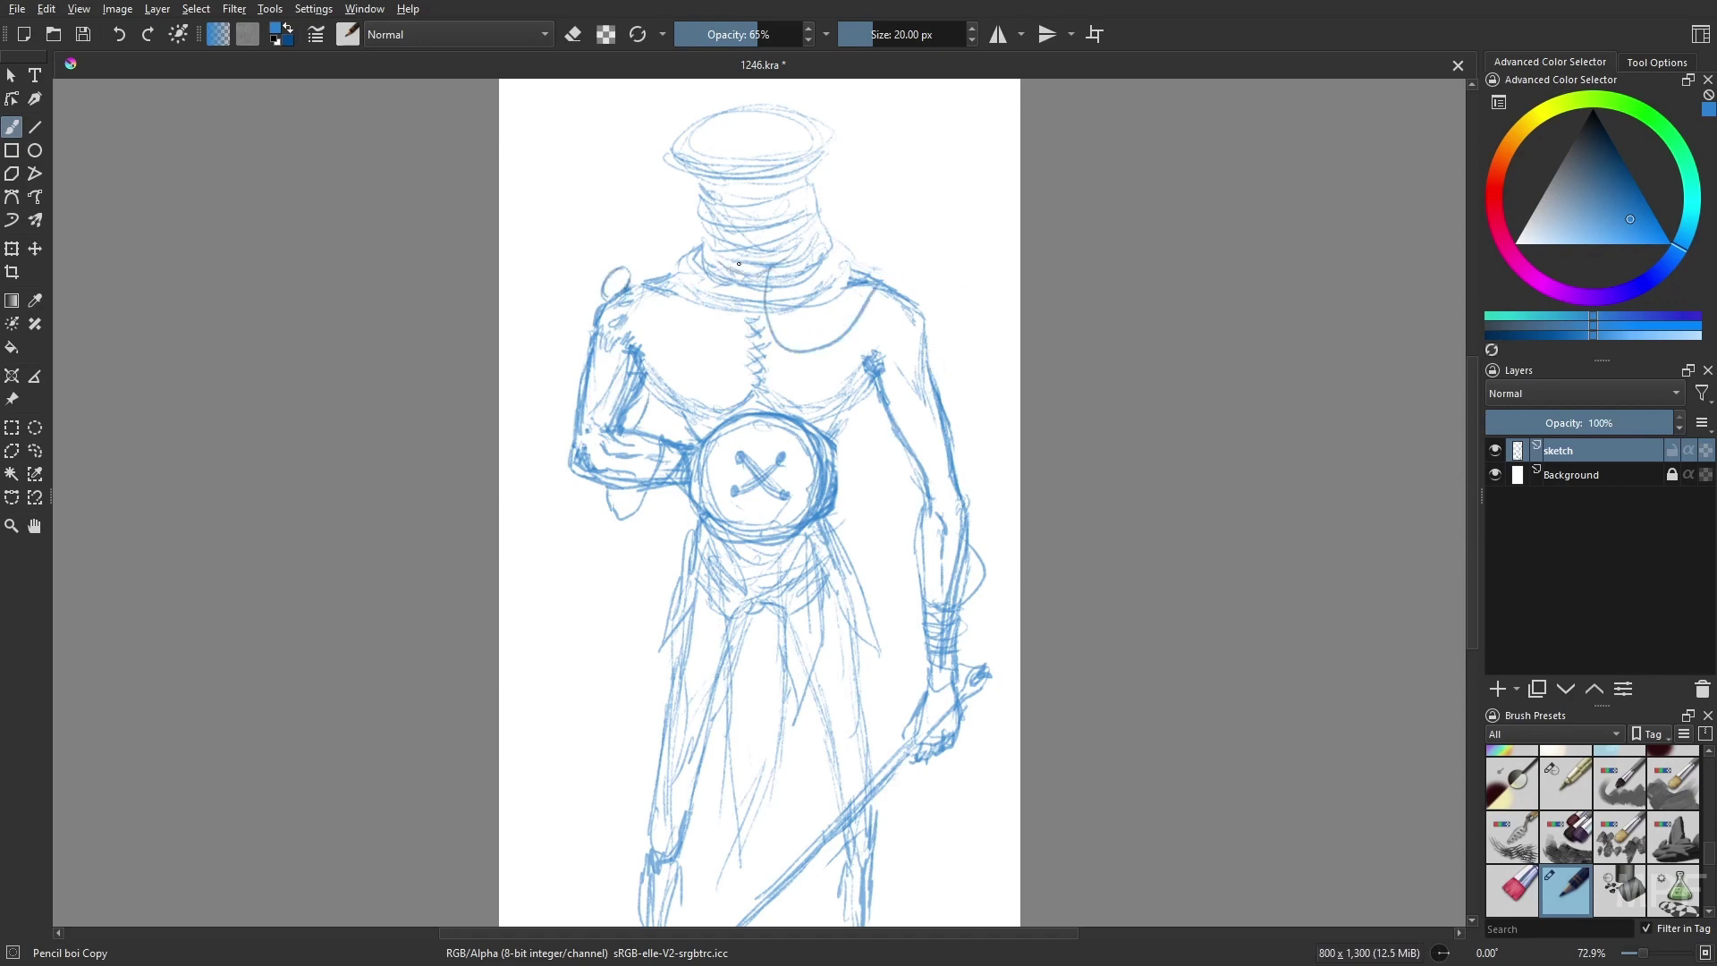
left_click_drag(872, 394, 918, 462)
left_click_drag(982, 519, 913, 607)
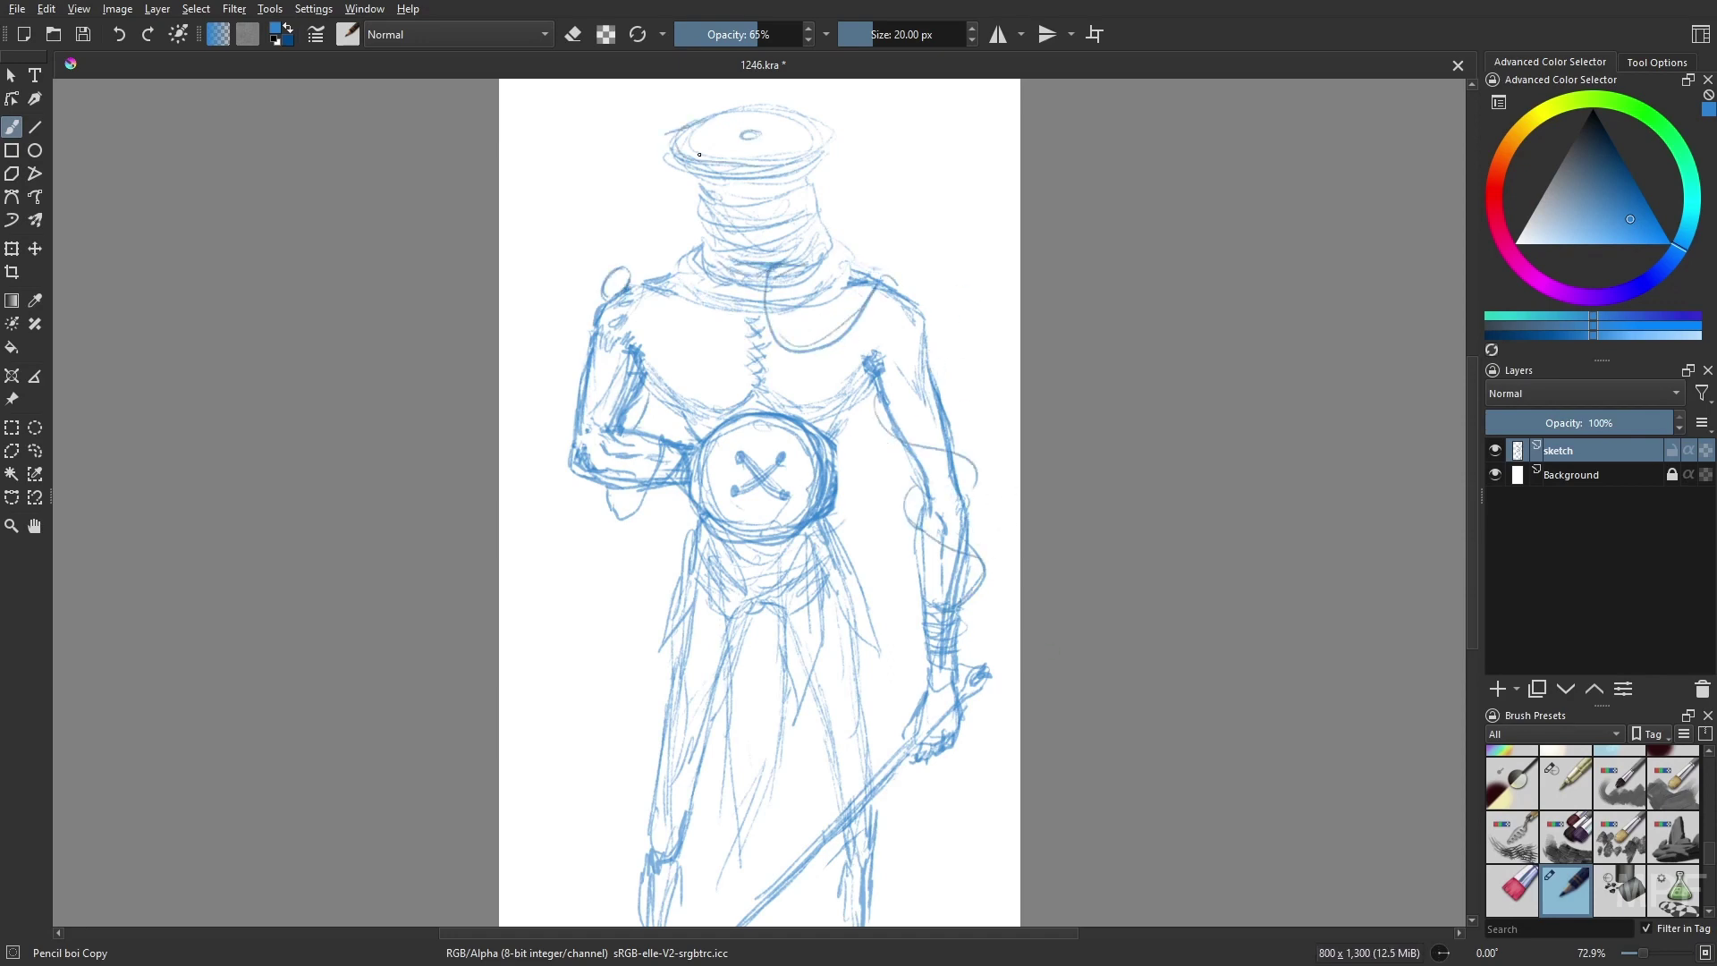
left_click_drag(700, 154, 828, 144)
left_click_drag(680, 295, 849, 251)
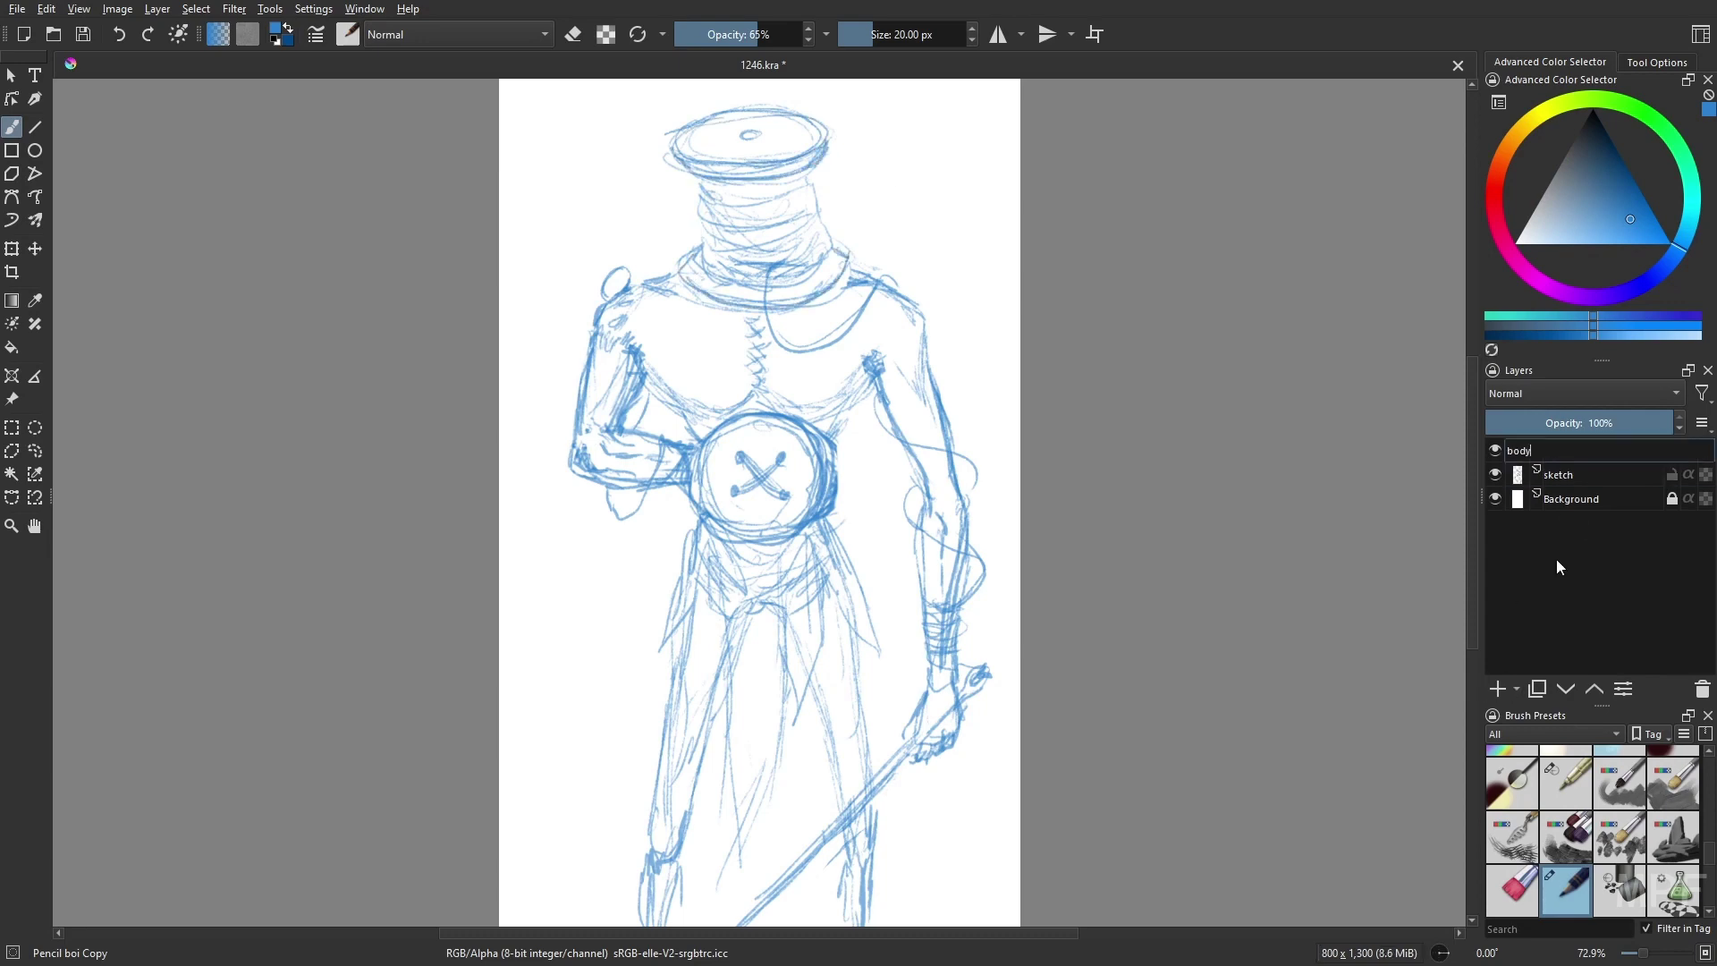
- Add a layer named body and choose a dark blue-grey paint colour
key("Insert")
left_click(1567, 170)
key("slash")
- Outline the shoulders, both arms and the sword hand with the RGBA 06 Rock brush at 16 px
mouse_move(595, 335)
left_mouse_down()
mouse_move(626, 293)
mouse_move(921, 319)
mouse_move(934, 387)
mouse_move(695, 483)
mouse_move(646, 375)
left_mouse_up()
key("bracketleft")
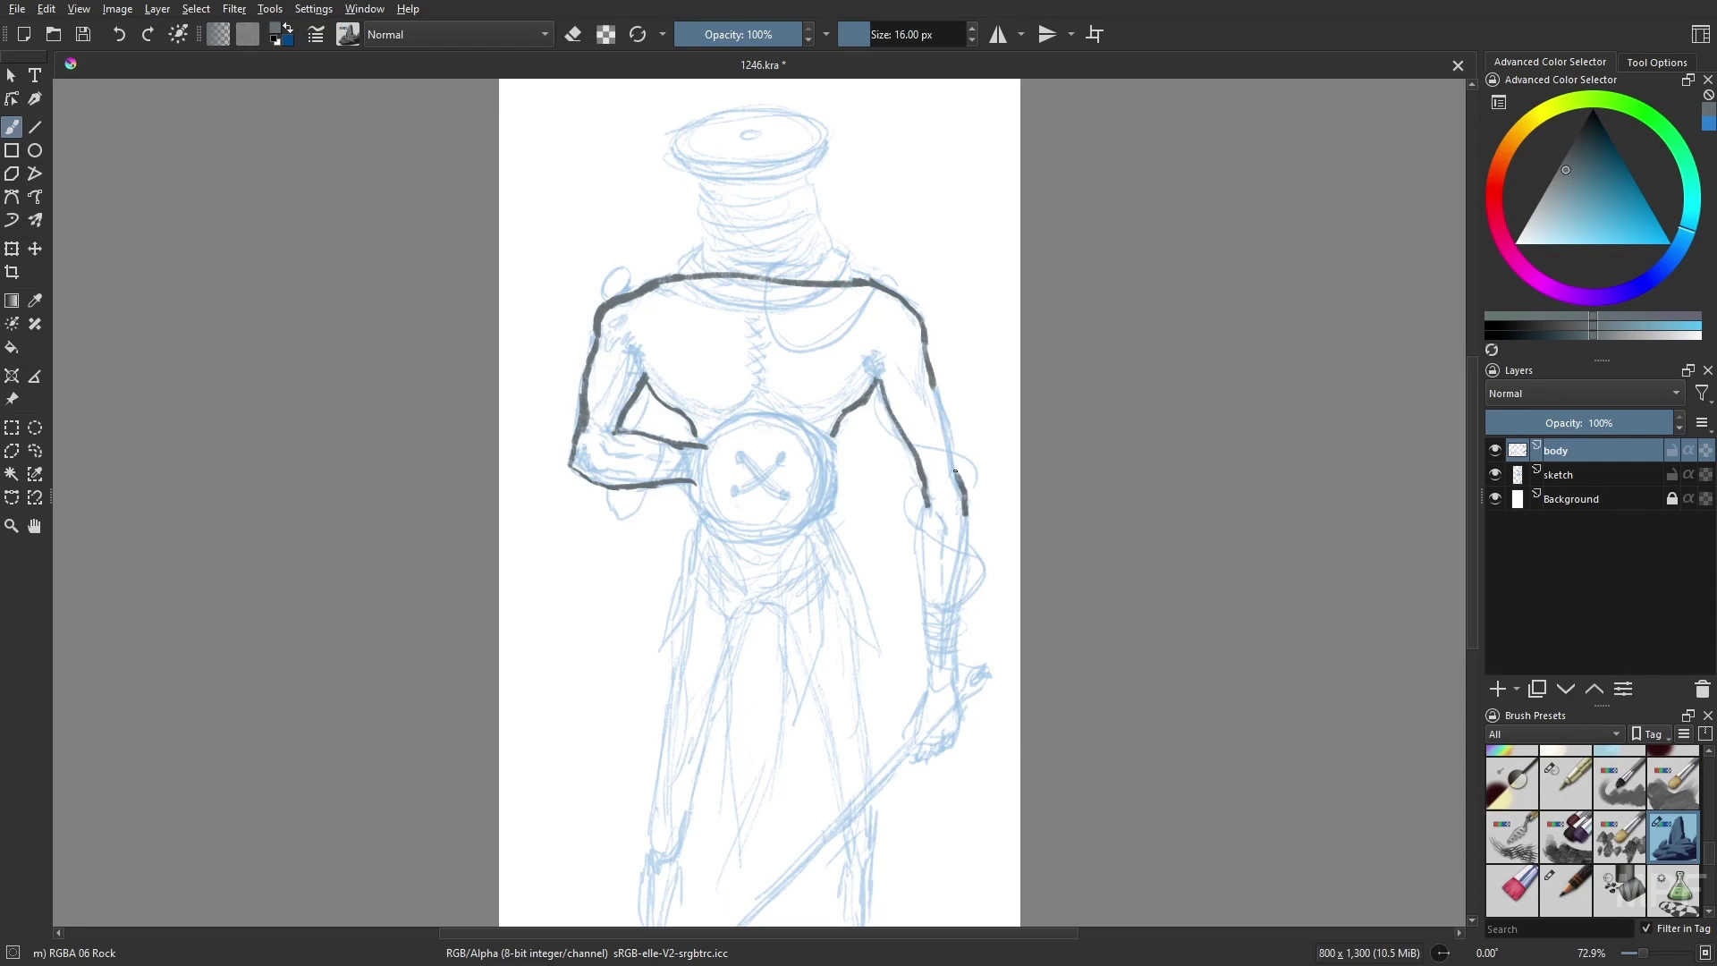
left_click_drag(955, 471, 935, 385)
key("m")
mouse_move(561, 617)
left_mouse_down()
mouse_move(603, 751)
mouse_move(598, 510)
left_mouse_up()
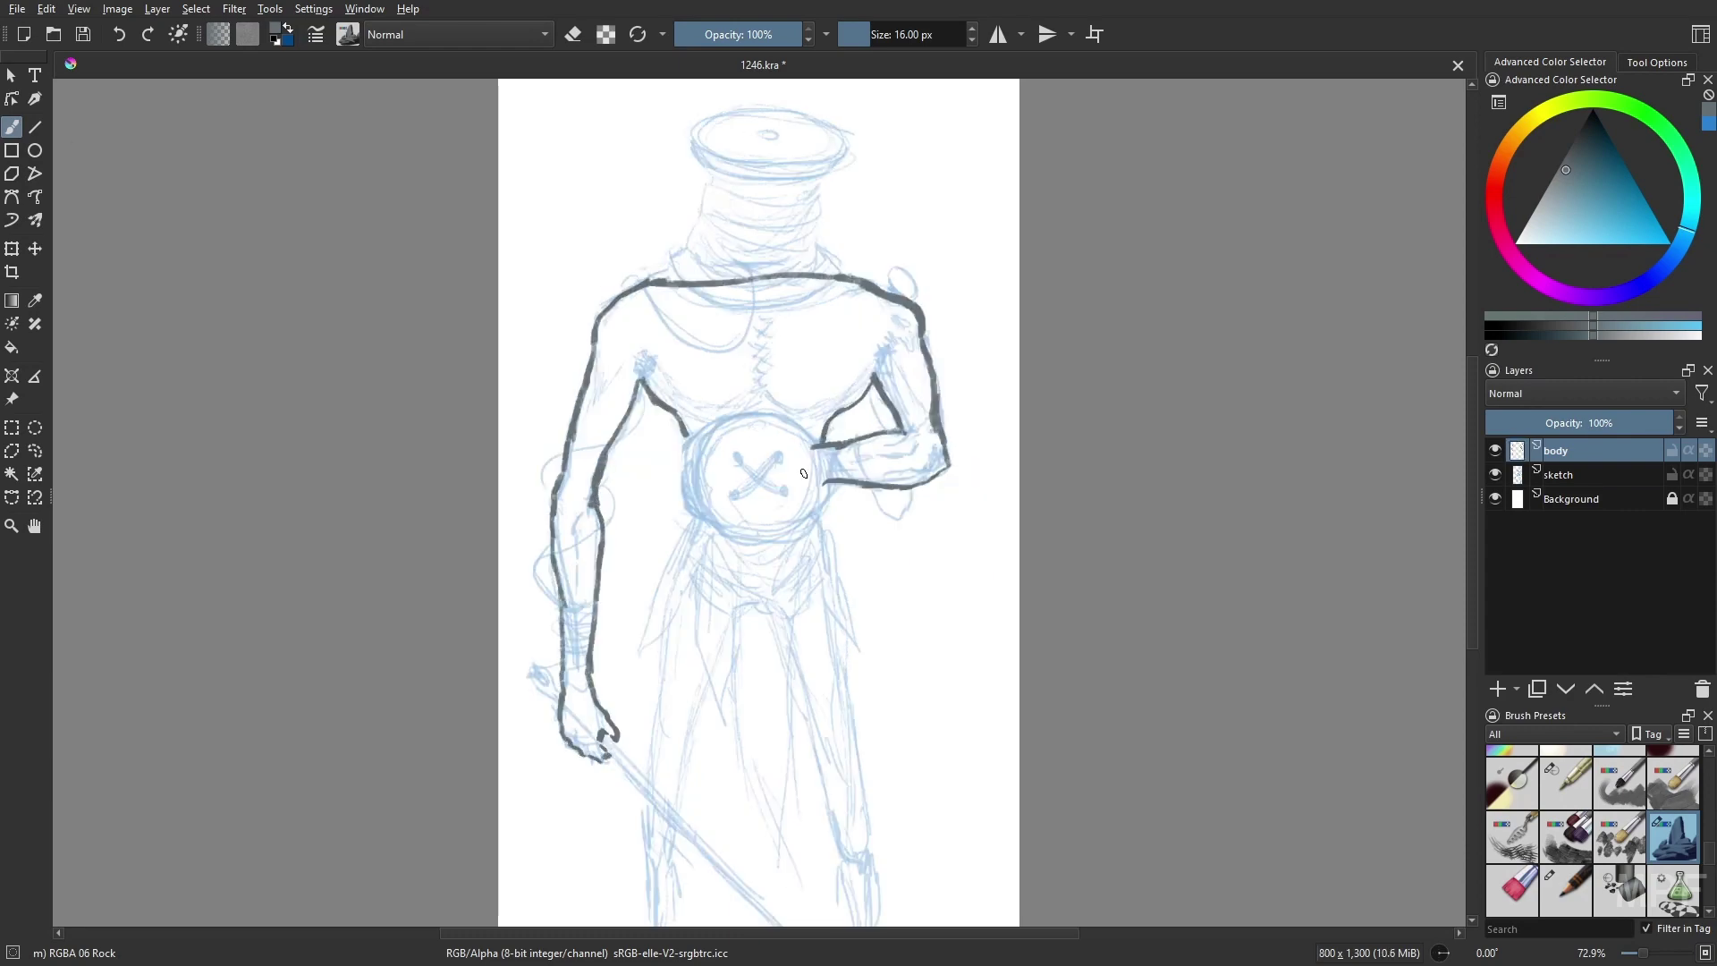
- Outline the sides of the waist and both legs down to the canvas's lower edge
left_click_drag(687, 438, 693, 540)
left_click_drag(811, 447, 823, 543)
left_click_drag(662, 637, 649, 863)
mouse_move(680, 863)
left_mouse_down()
mouse_move(742, 608)
mouse_move(841, 863)
left_mouse_up()
left_click_drag(872, 863, 823, 530)
key("c")
key("b")
left_click_drag(841, 860, 846, 926)
left_click_drag(870, 861, 875, 930)
left_click_drag(682, 845, 684, 926)
left_click_drag(650, 860, 653, 921)
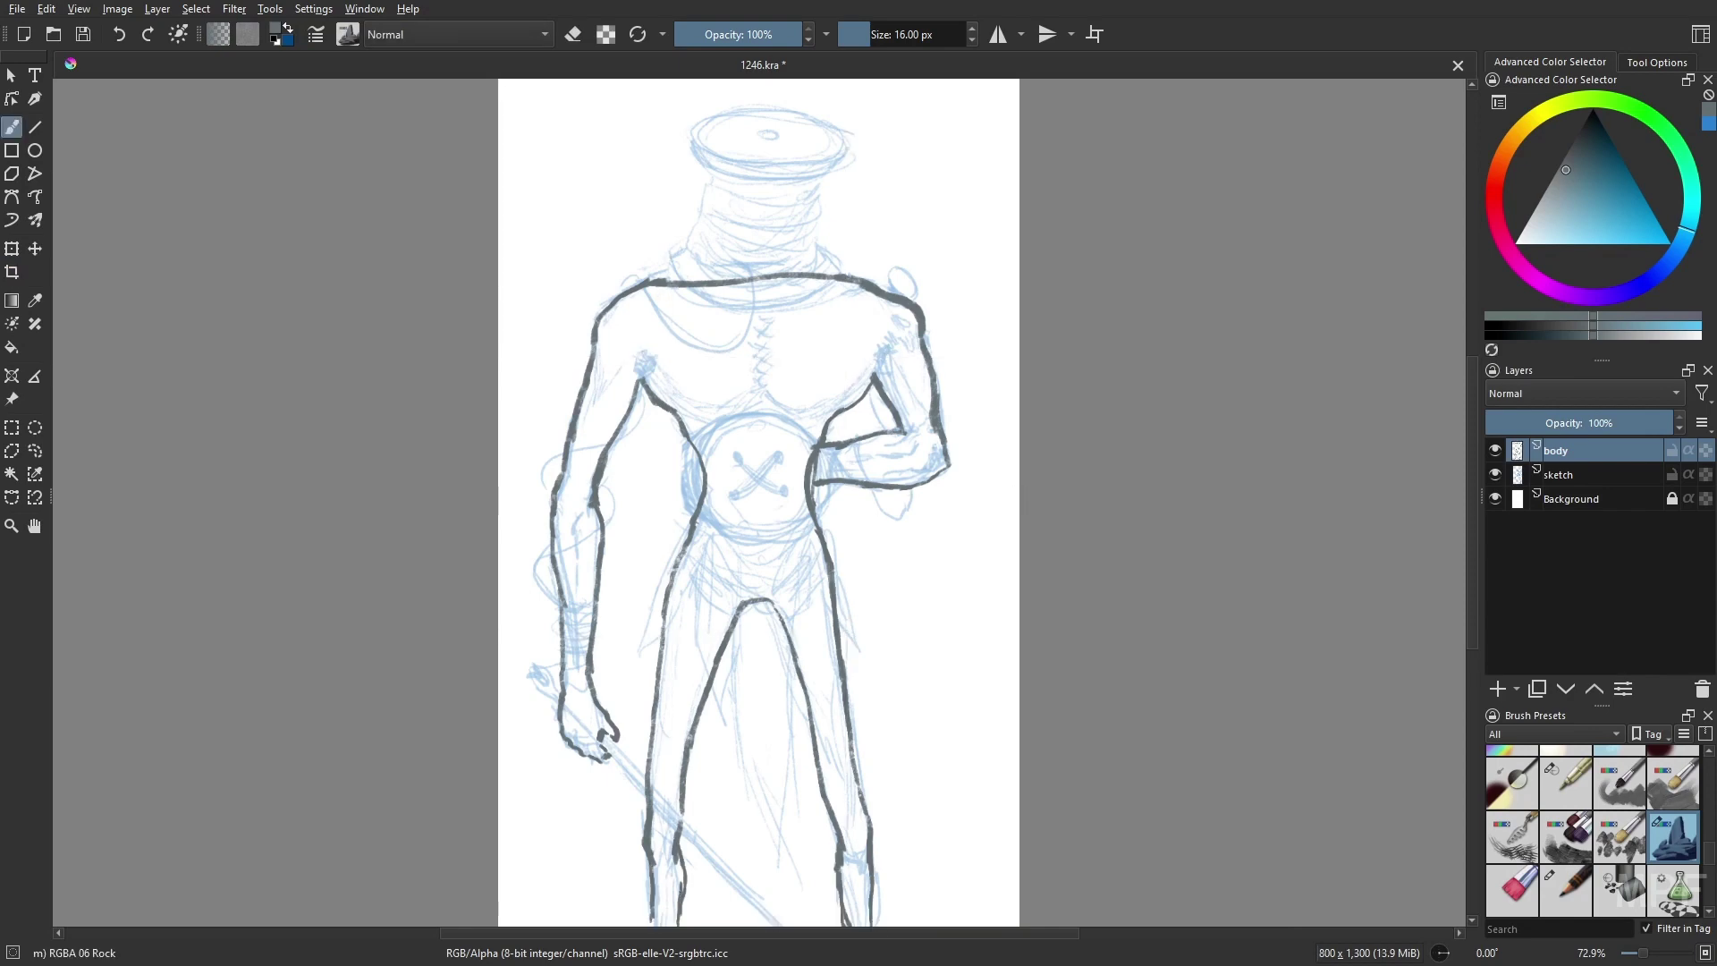
- Thicken the outline of the legs, torso and arms with the Basic-5 Size brush at 28 px
right_click(629, 687)
left_click(572, 626)
mouse_move(680, 845)
left_mouse_down()
mouse_move(690, 711)
mouse_move(842, 867)
mouse_move(845, 921)
left_mouse_up()
left_click_drag(658, 922, 640, 367)
mouse_move(570, 716)
left_mouse_down()
mouse_move(586, 738)
mouse_move(591, 552)
mouse_move(643, 279)
left_mouse_up()
left_click_drag(640, 367, 590, 491)
key("m")
left_click_drag(648, 275, 577, 457)
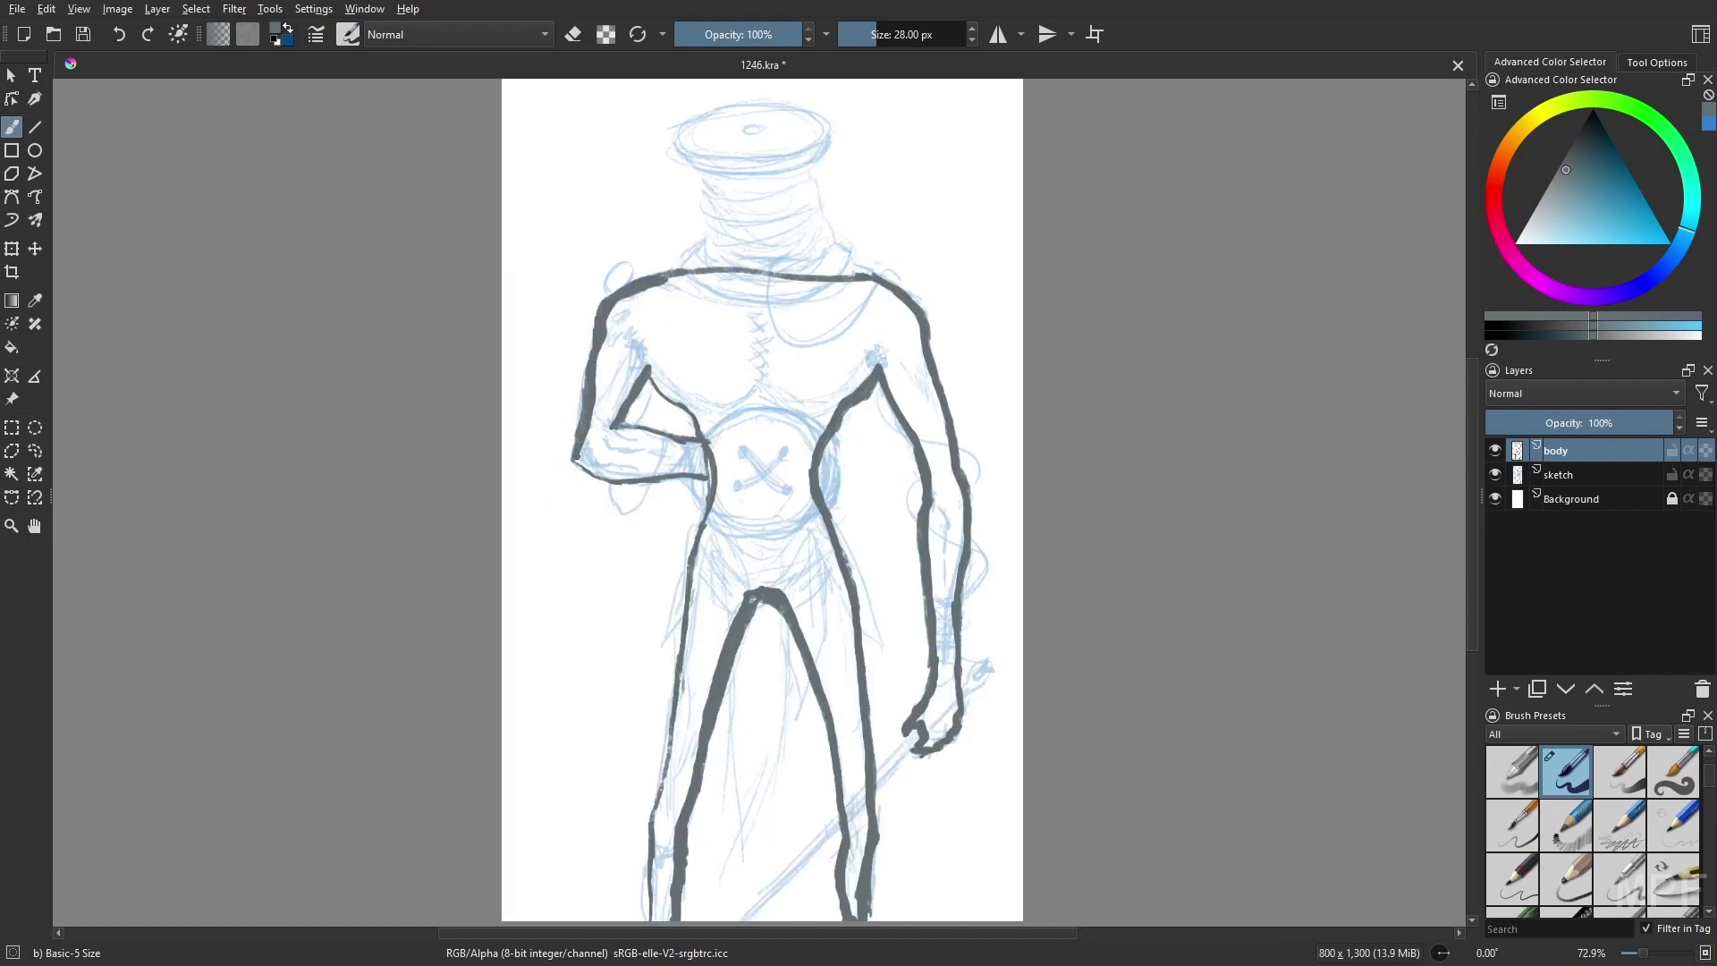
- Fill the outlined body with solid dark grey and return to the RGBA 06 Rock brush
mouse_move(703, 541)
left_mouse_down()
mouse_move(626, 385)
mouse_move(662, 921)
mouse_move(840, 277)
mouse_move(702, 541)
left_mouse_up()
right_click(733, 617)
left_click(679, 518)
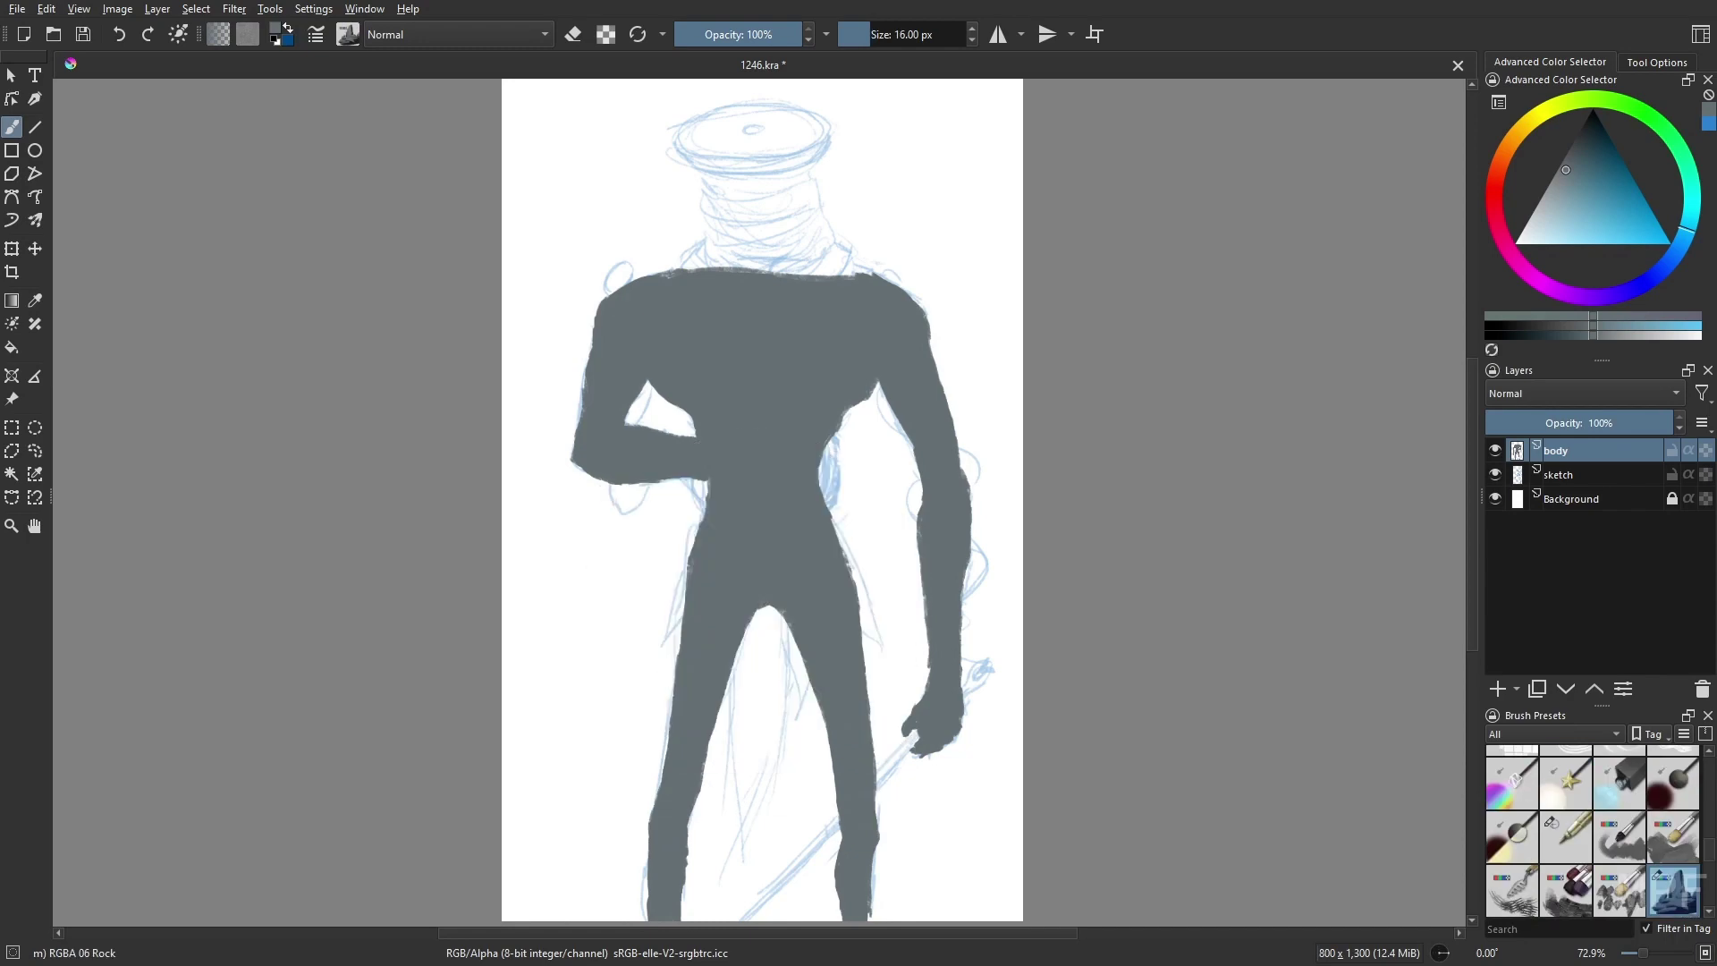
- Move the body layer below the sketch and paint dark shadows under the chest and along both arms
key("slash")
key("ctrl+Page_Down")
mouse_move(657, 384)
left_mouse_down()
mouse_move(693, 425)
mouse_move(863, 380)
left_mouse_up()
left_click_drag(760, 309, 758, 411)
left_click_drag(618, 300, 715, 438)
mouse_move(576, 469)
left_mouse_down()
mouse_move(706, 439)
mouse_move(880, 358)
mouse_move(935, 421)
left_mouse_up()
left_click_drag(886, 380, 919, 474)
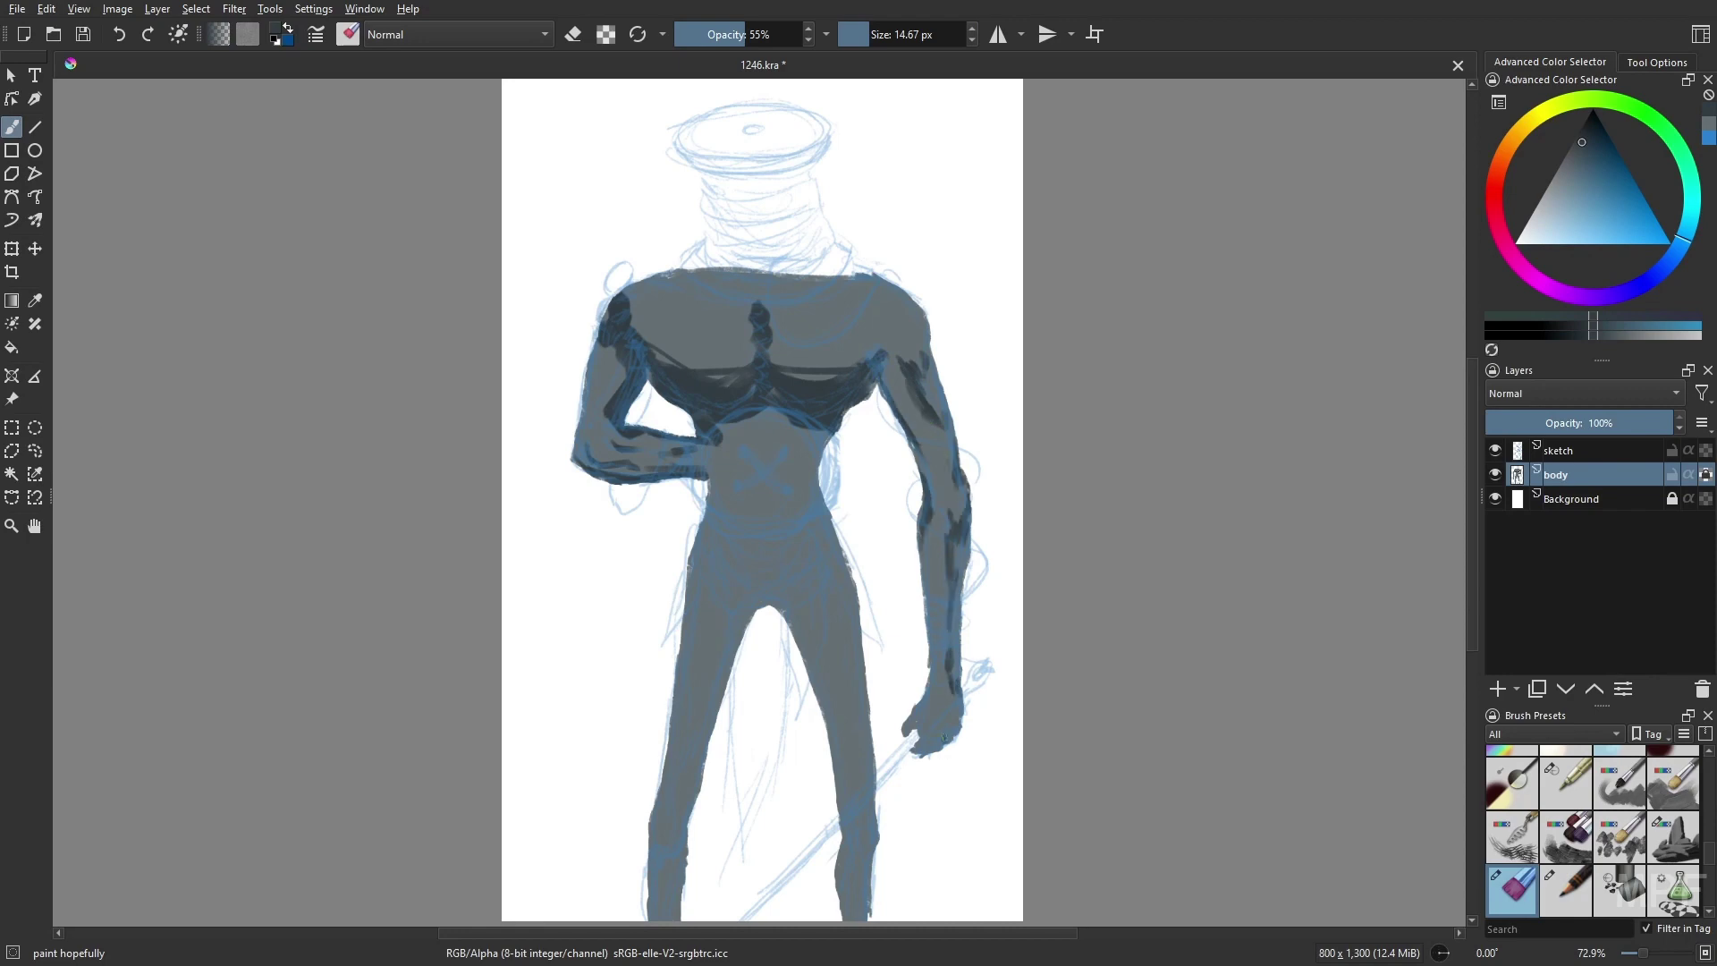
- Paint dark shadows on the abdomen and groin
left_click_drag(818, 523, 756, 599)
left_click_drag(787, 492, 796, 550)
left_click_drag(720, 440, 809, 443)
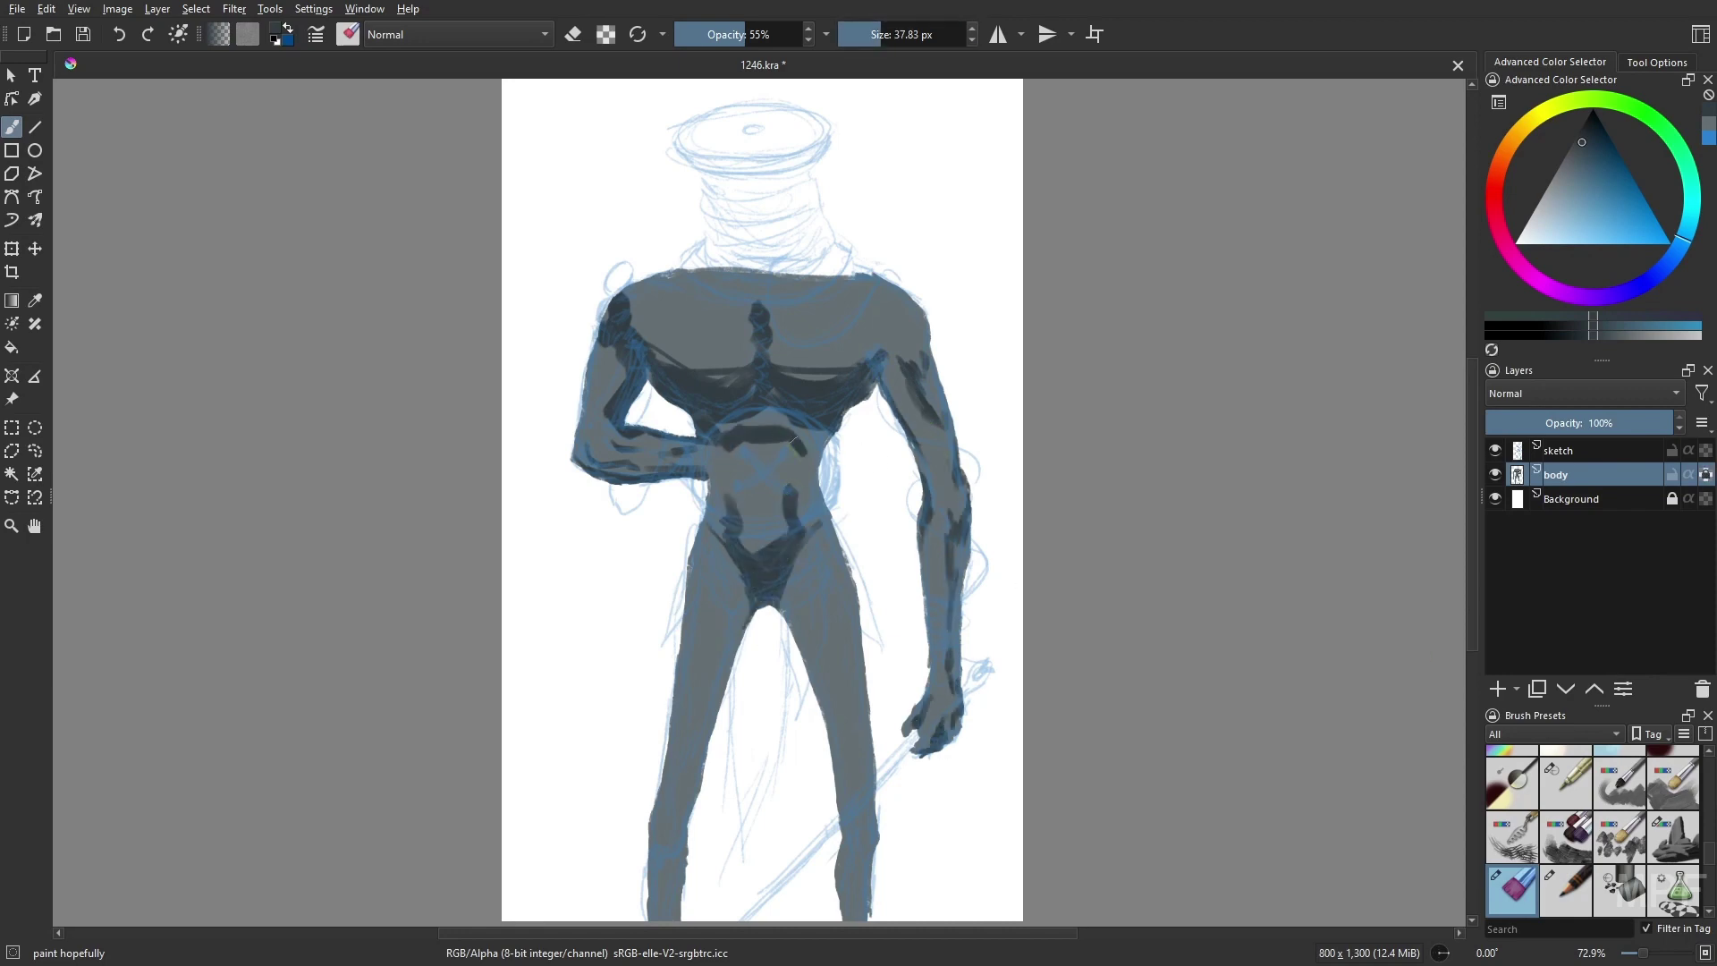
left_click_drag(707, 528, 755, 595)
- Paint dark shadows along the inner legs and knees, and touch up the sword arm's elbow
key("bracketright")
left_click_drag(849, 828, 858, 868)
left_click_drag(676, 805, 684, 859)
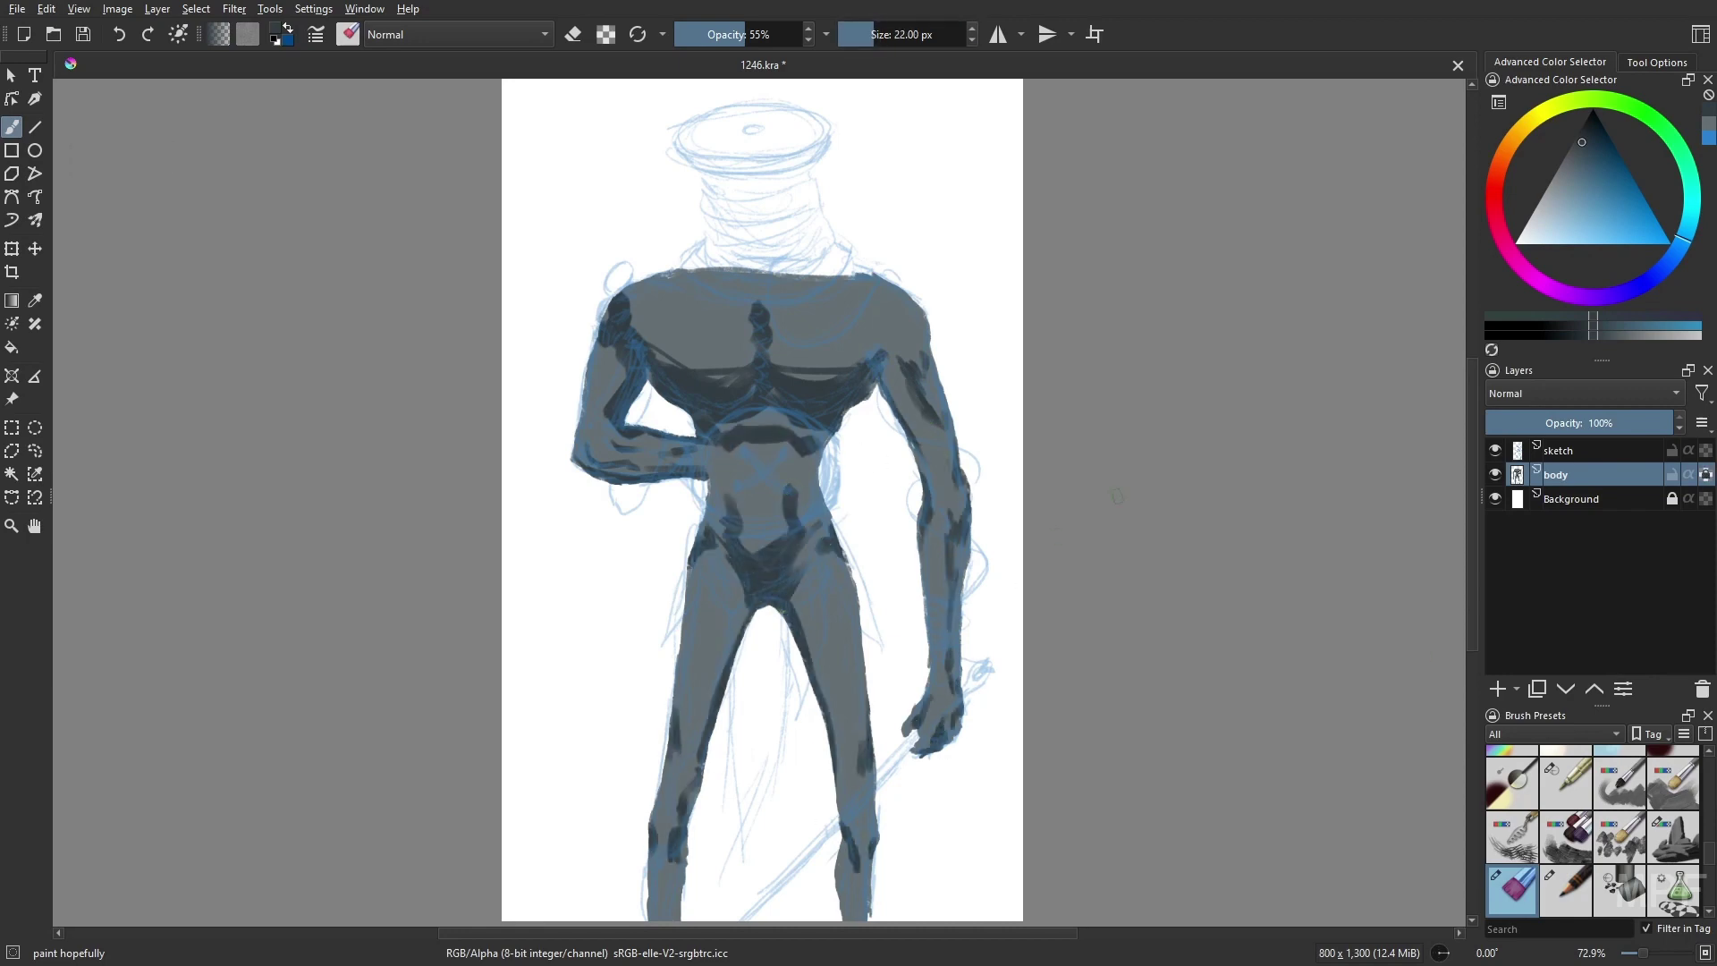
left_click_drag(946, 508, 953, 537)
- Paint dark collarbone lines and deepen the shadows along the breastbone and under the chest muscles
left_click_drag(675, 304, 818, 281)
left_click_drag(792, 304, 863, 284)
mouse_move(771, 308)
left_mouse_down()
mouse_move(780, 362)
mouse_move(745, 394)
left_mouse_up()
left_click_drag(880, 351, 900, 337)
left_click_drag(776, 367, 827, 375)
left_click_drag(723, 375, 748, 394)
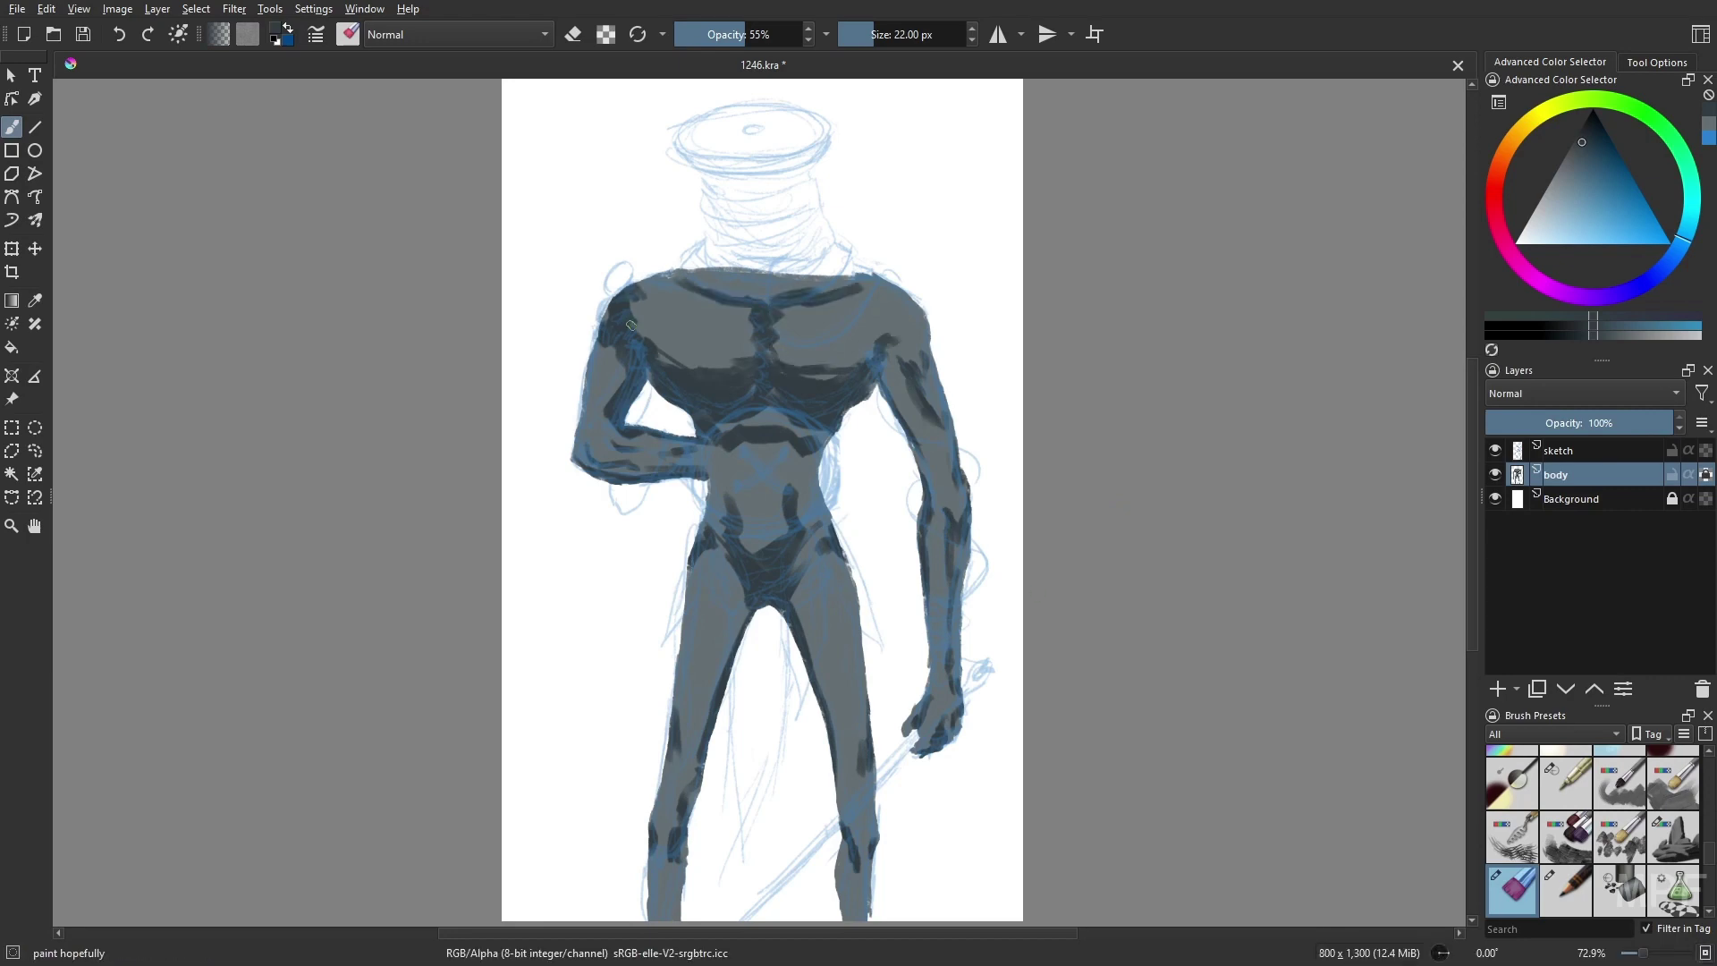
- Paint dark muscle shadows on the shins, knees and thighs of both legs
left_click_drag(678, 854, 675, 902)
left_click_drag(845, 850, 850, 908)
left_click_drag(855, 817, 872, 832)
left_click_drag(667, 805, 662, 831)
left_click_drag(743, 580, 716, 662)
left_click_drag(828, 580, 801, 666)
left_click_drag(702, 554, 684, 666)
left_click_drag(854, 564, 848, 630)
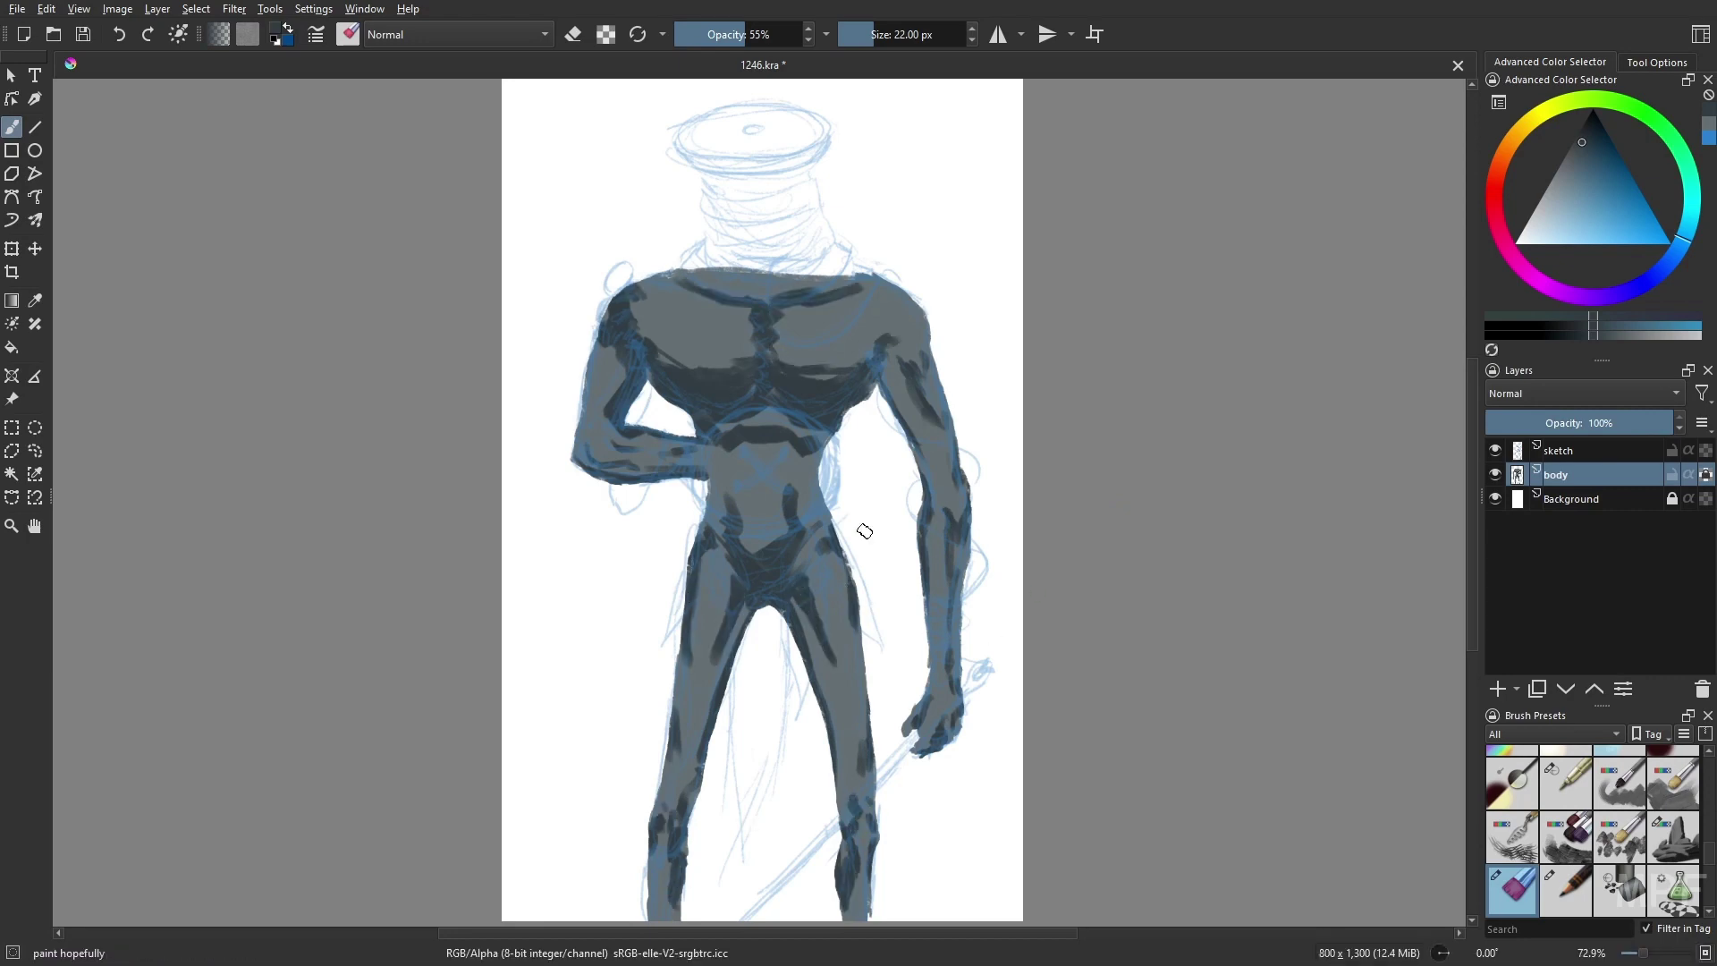
- Mirror the canvas view and blend the chest and shoulder shading with the Gamer Knife Maybe brush at 30 px
key("slash")
key("m")
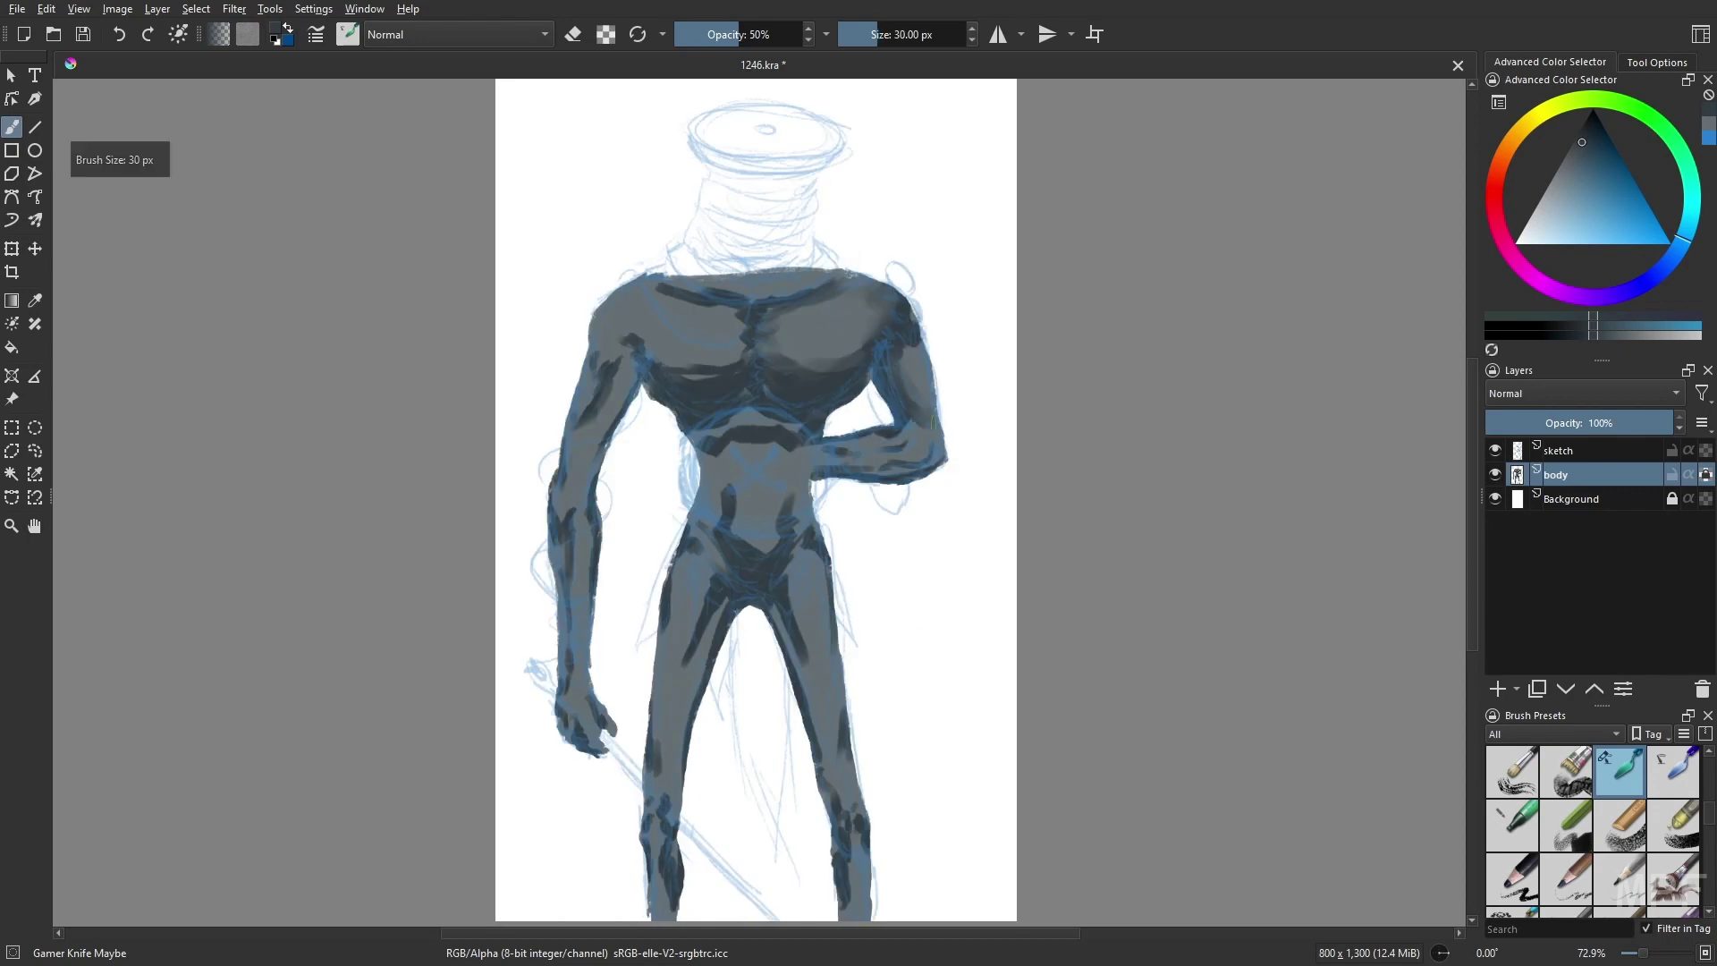
key("bracketleft")
key("bracketleft")
key("bracketleft")
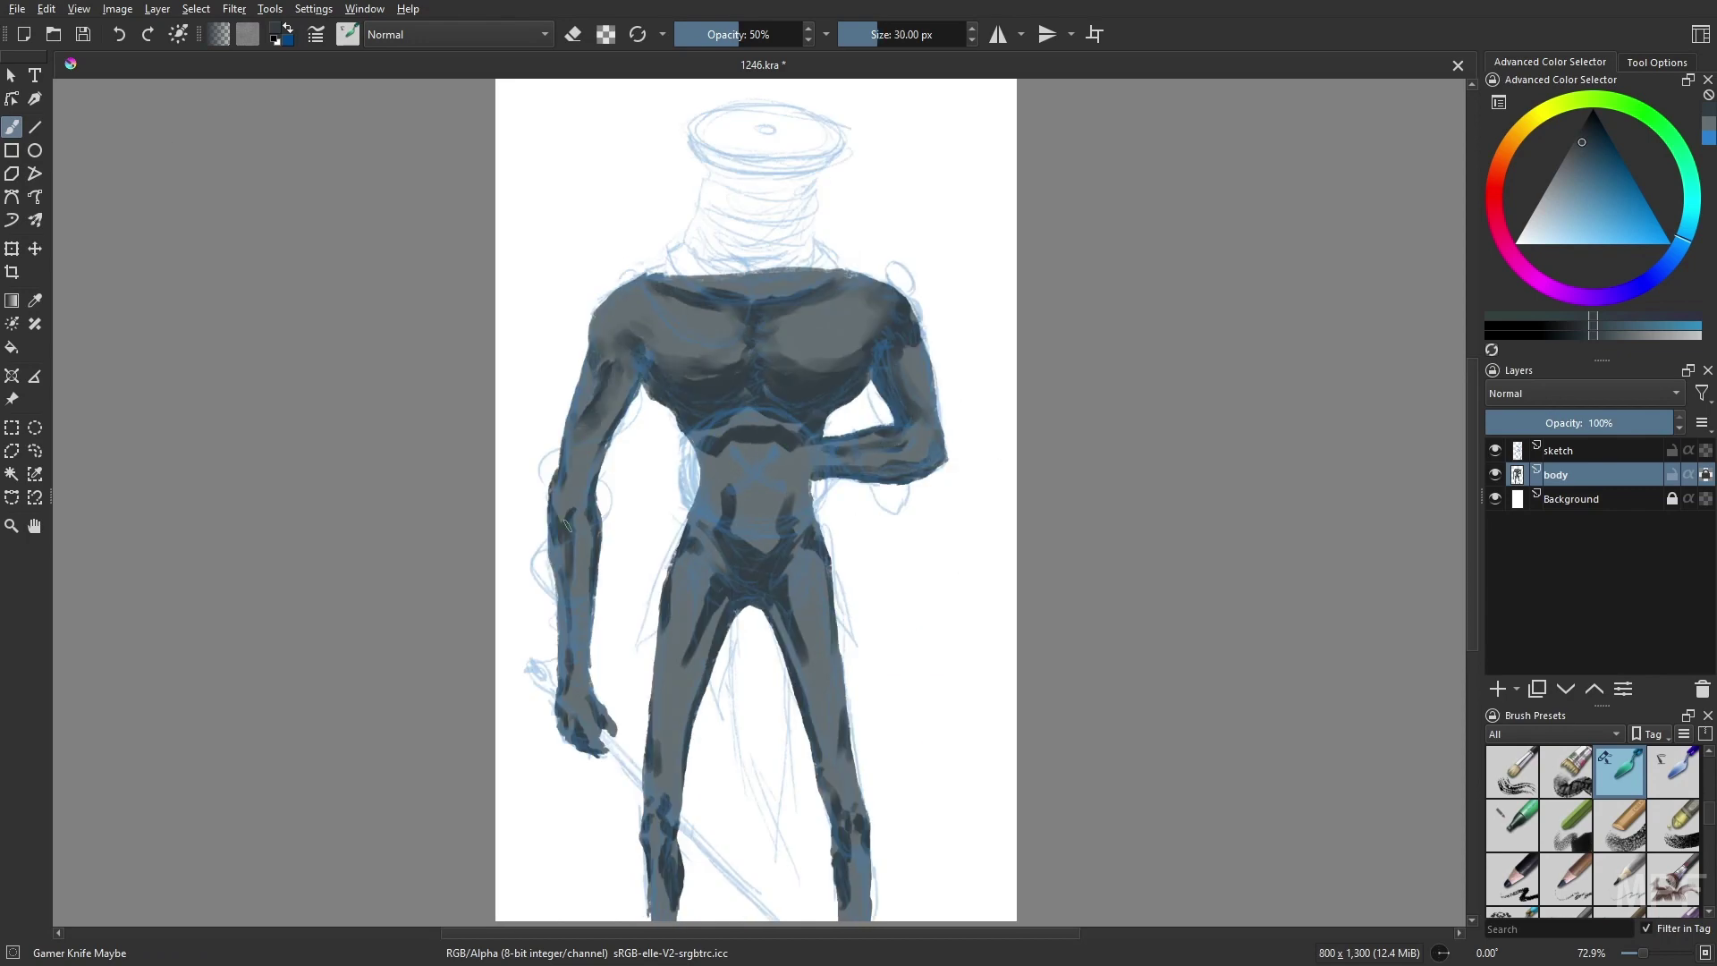
- Reduce the brush to 18 px, paint lighter tones on the bent arm and mirror the view back
key("bracketleft")
key("bracketleft")
left_click(608, 408, "ctrl")
key("m")
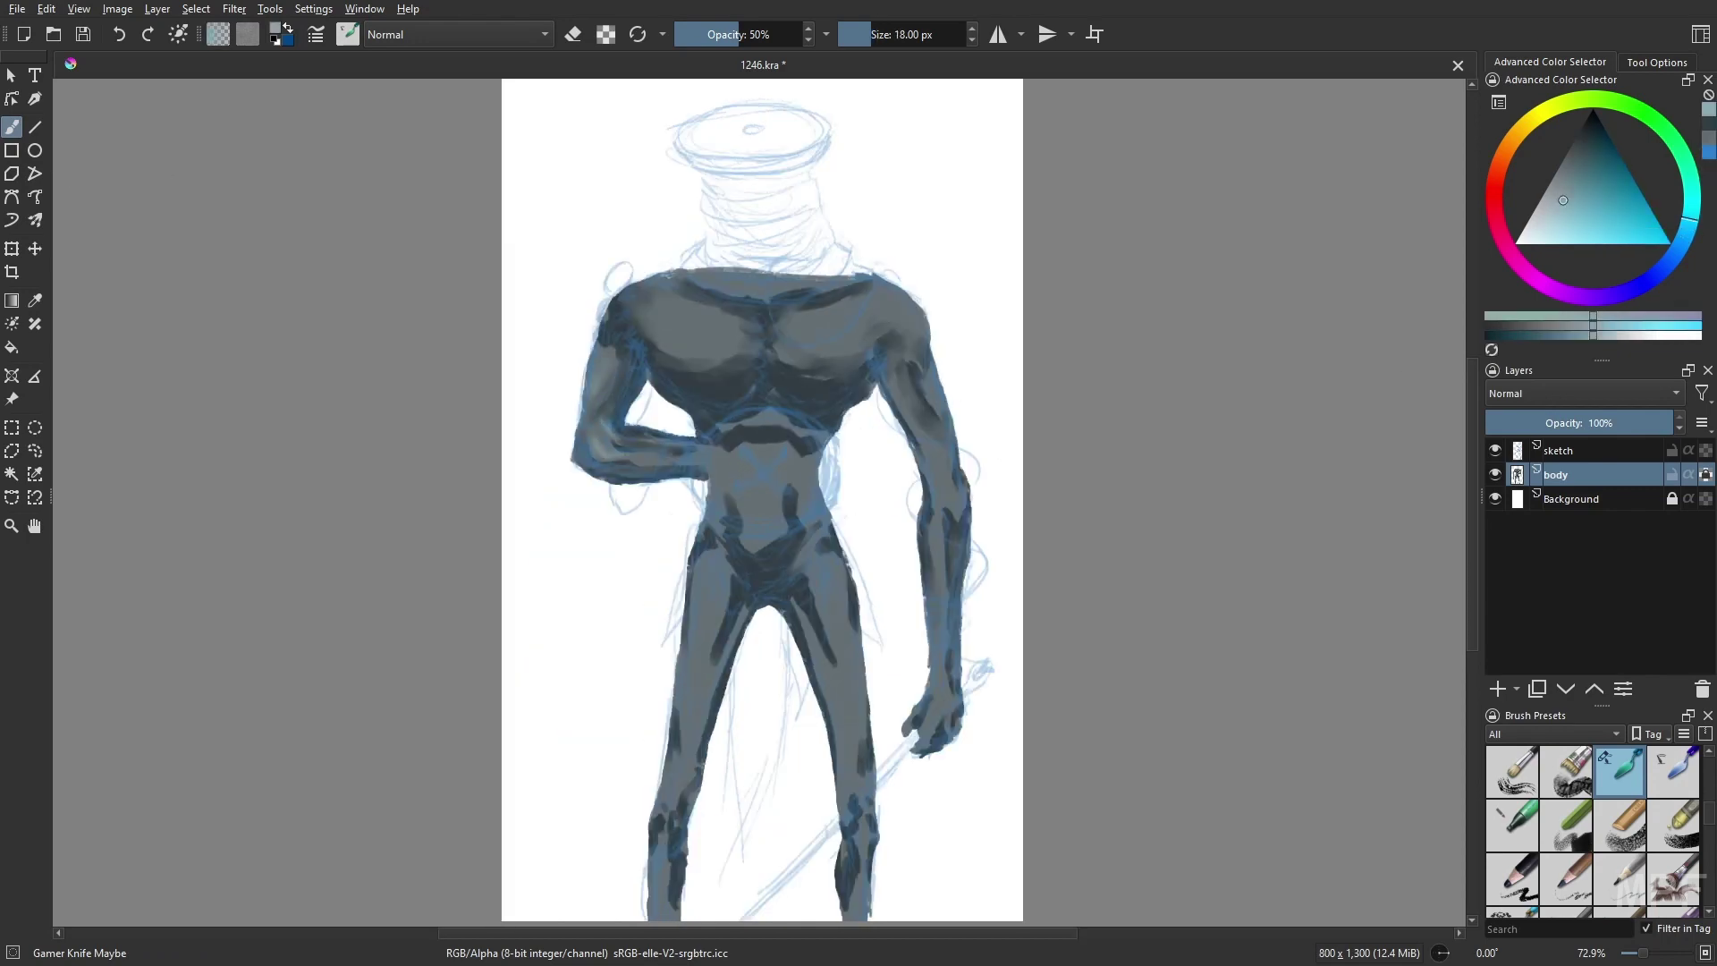
- Sample a dark body tone, enlarge the brush to 41 px, lower its opacity to 28% and blend the thigh shadows
left_click(616, 413, "ctrl")
key("bracketright")
key("bracketright")
key("bracketright")
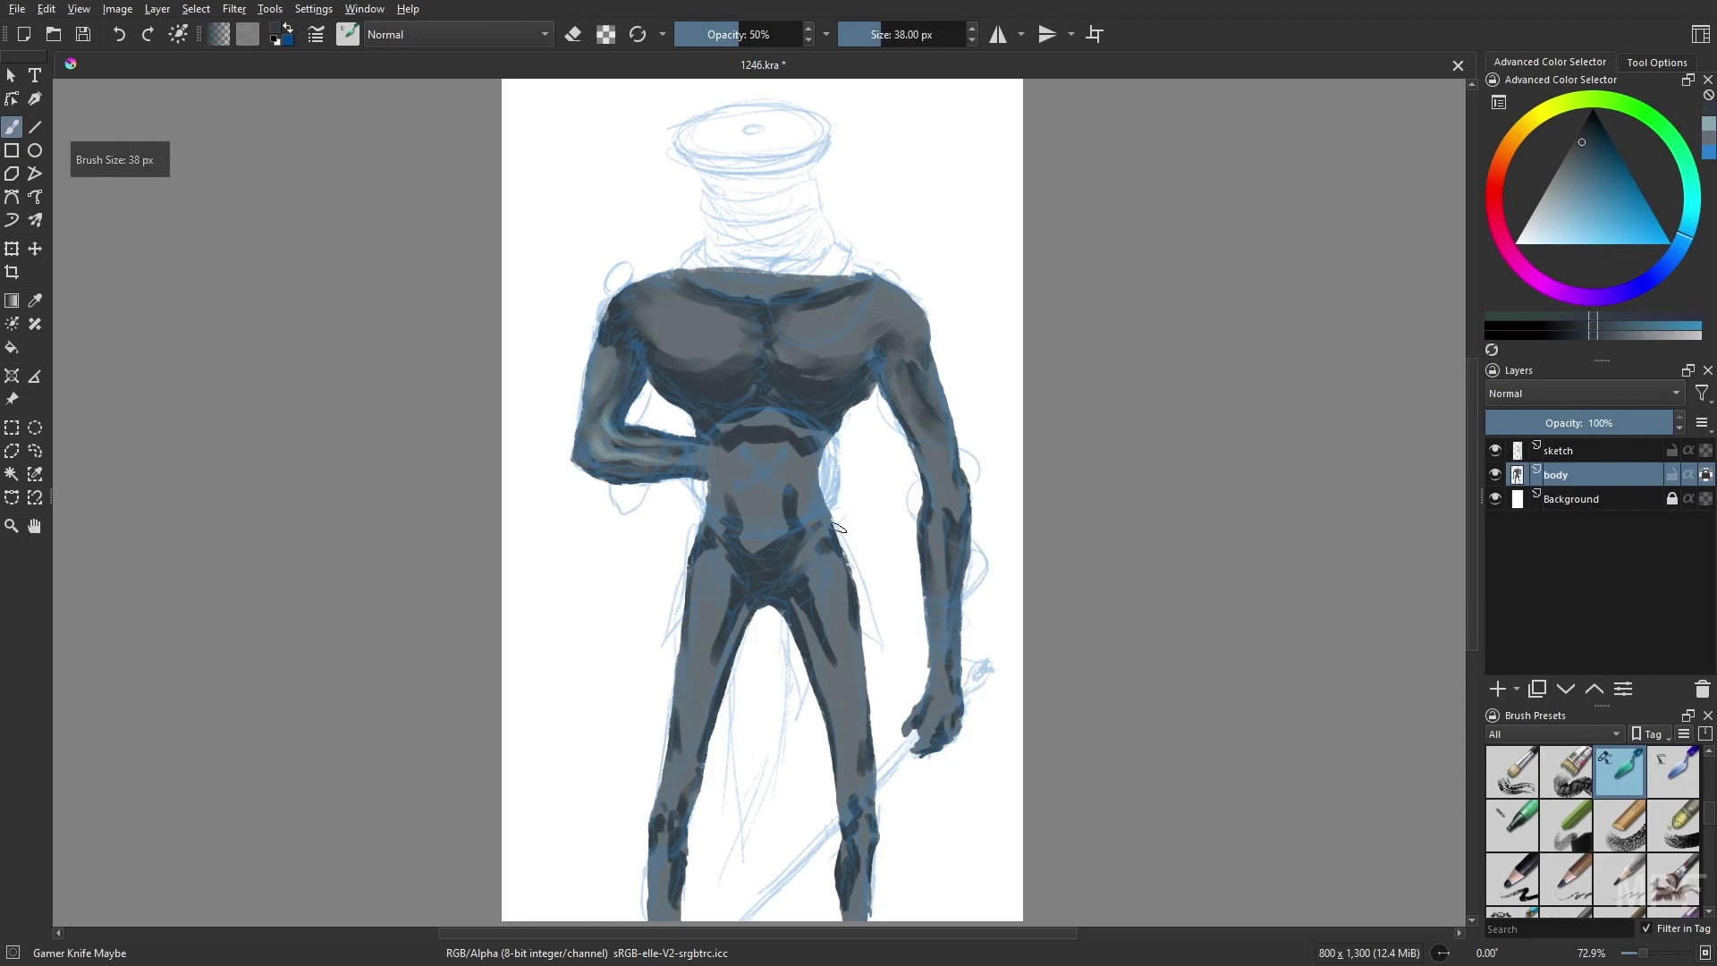
key("o")
key("o")
key("m")
key("m")
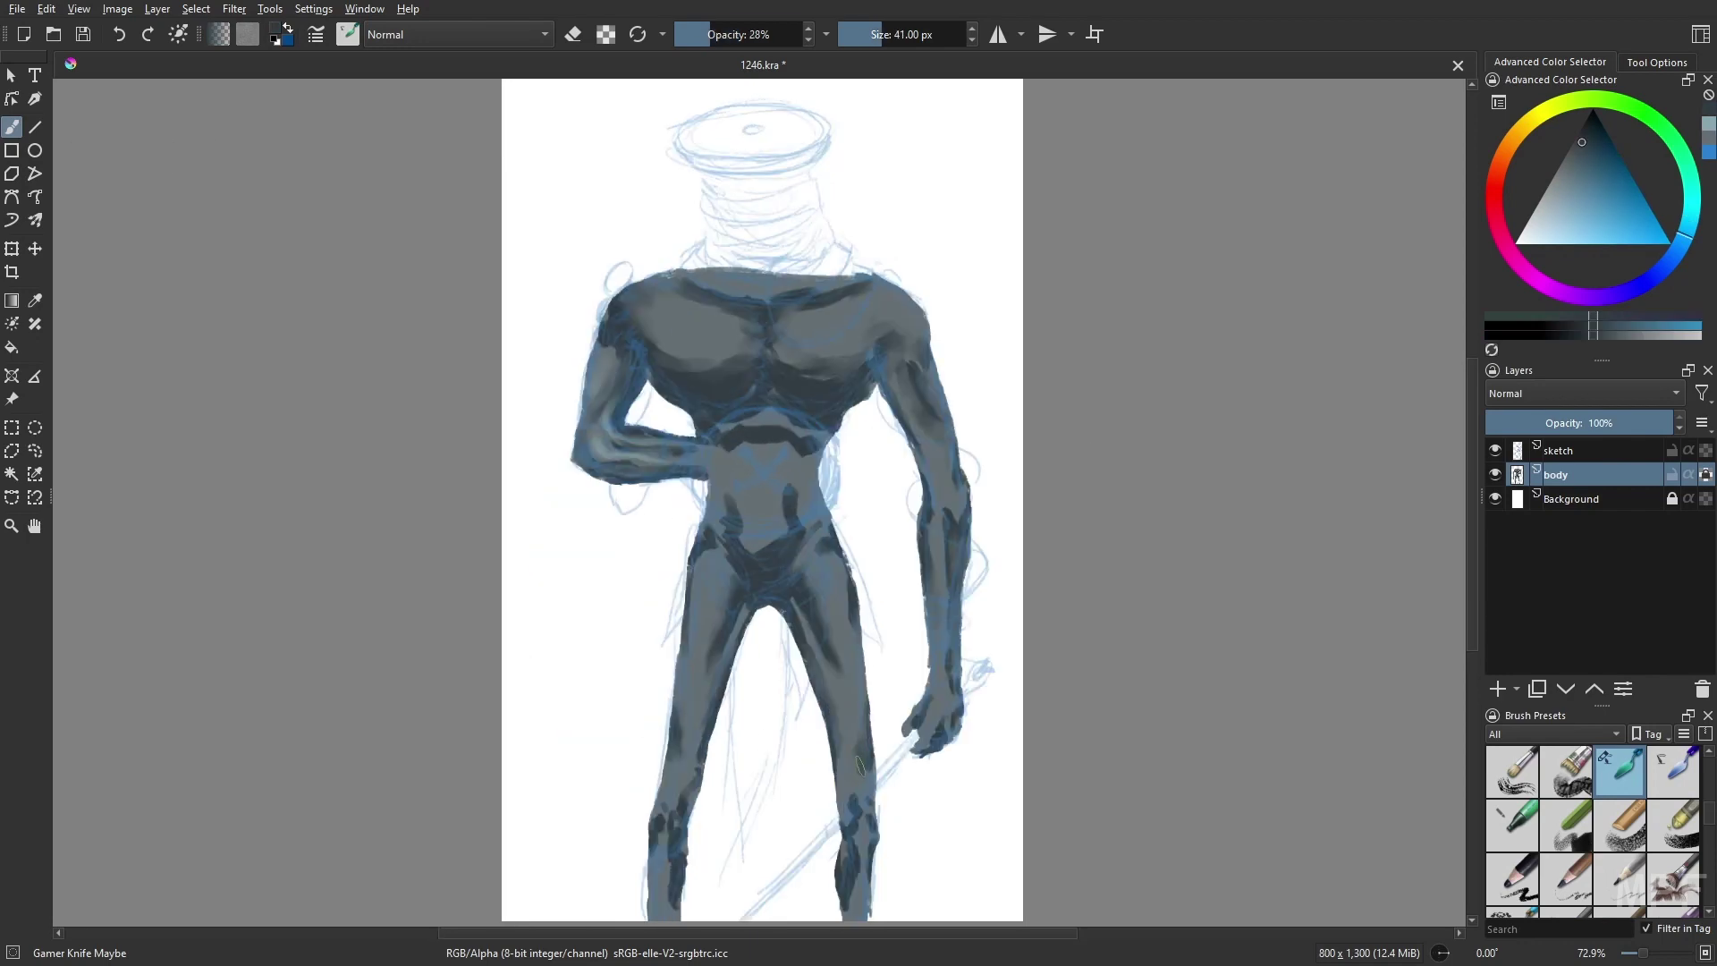
- Reduce the brush to 22 px and blend sampled light grey tones over the legs, checking them in mirrored view
key("bracketleft")
key("bracketleft")
left_click(921, 362, "ctrl")
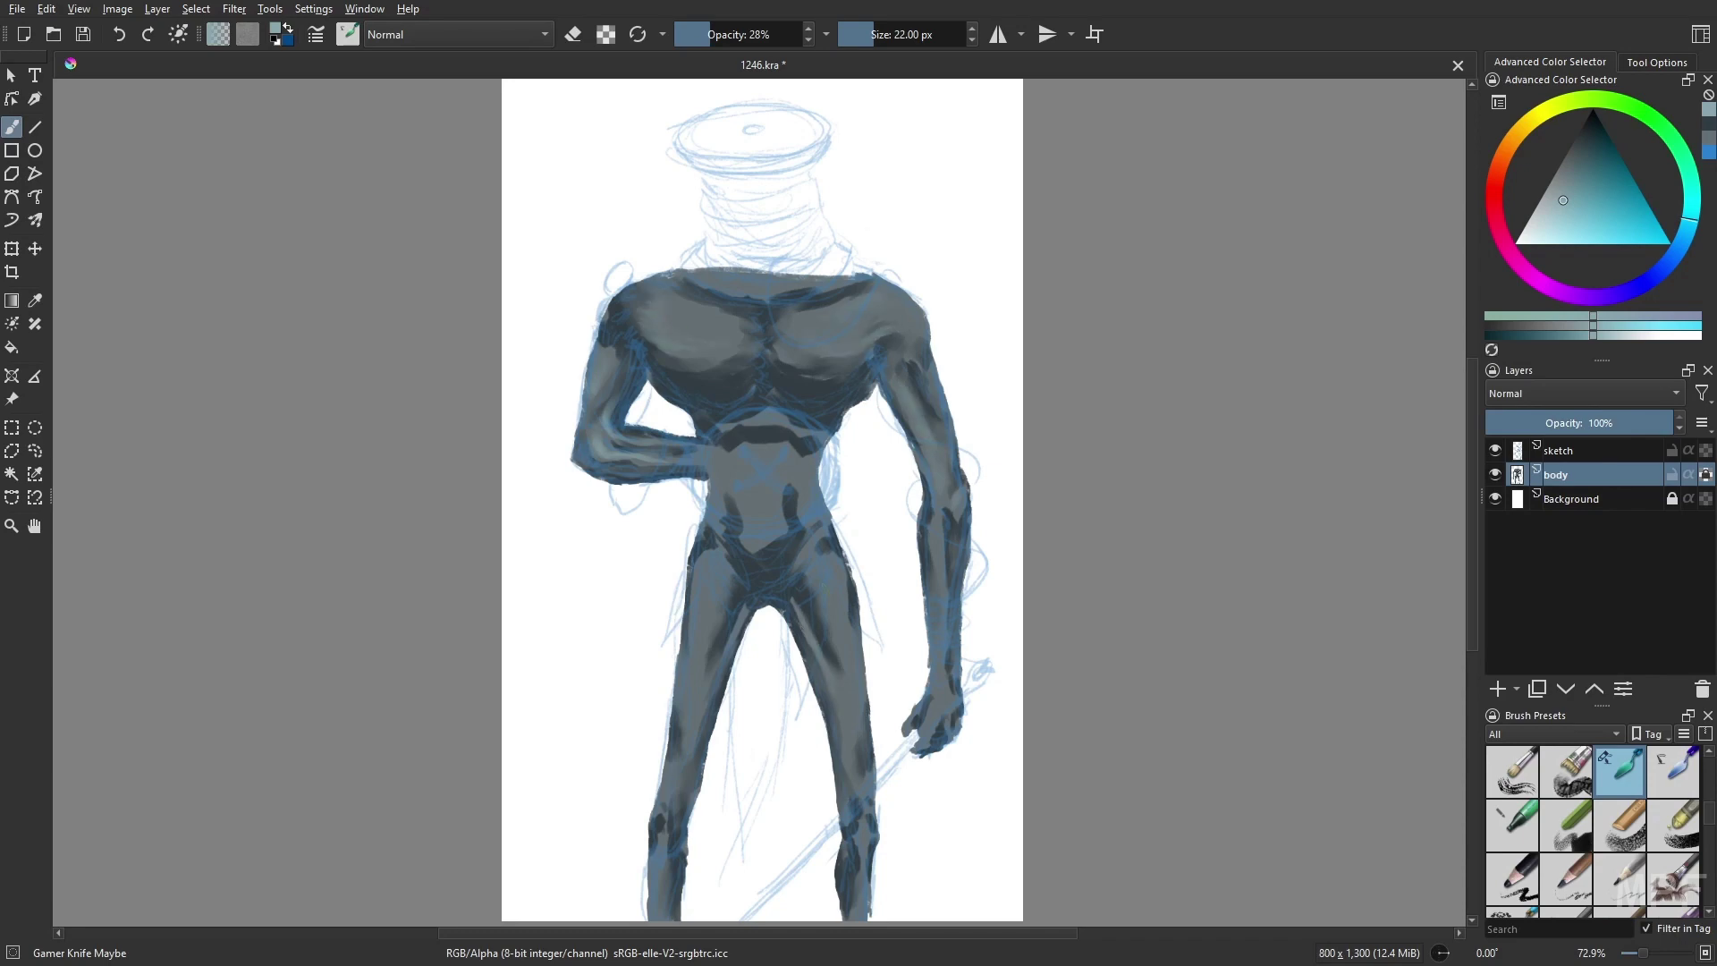
key("m")
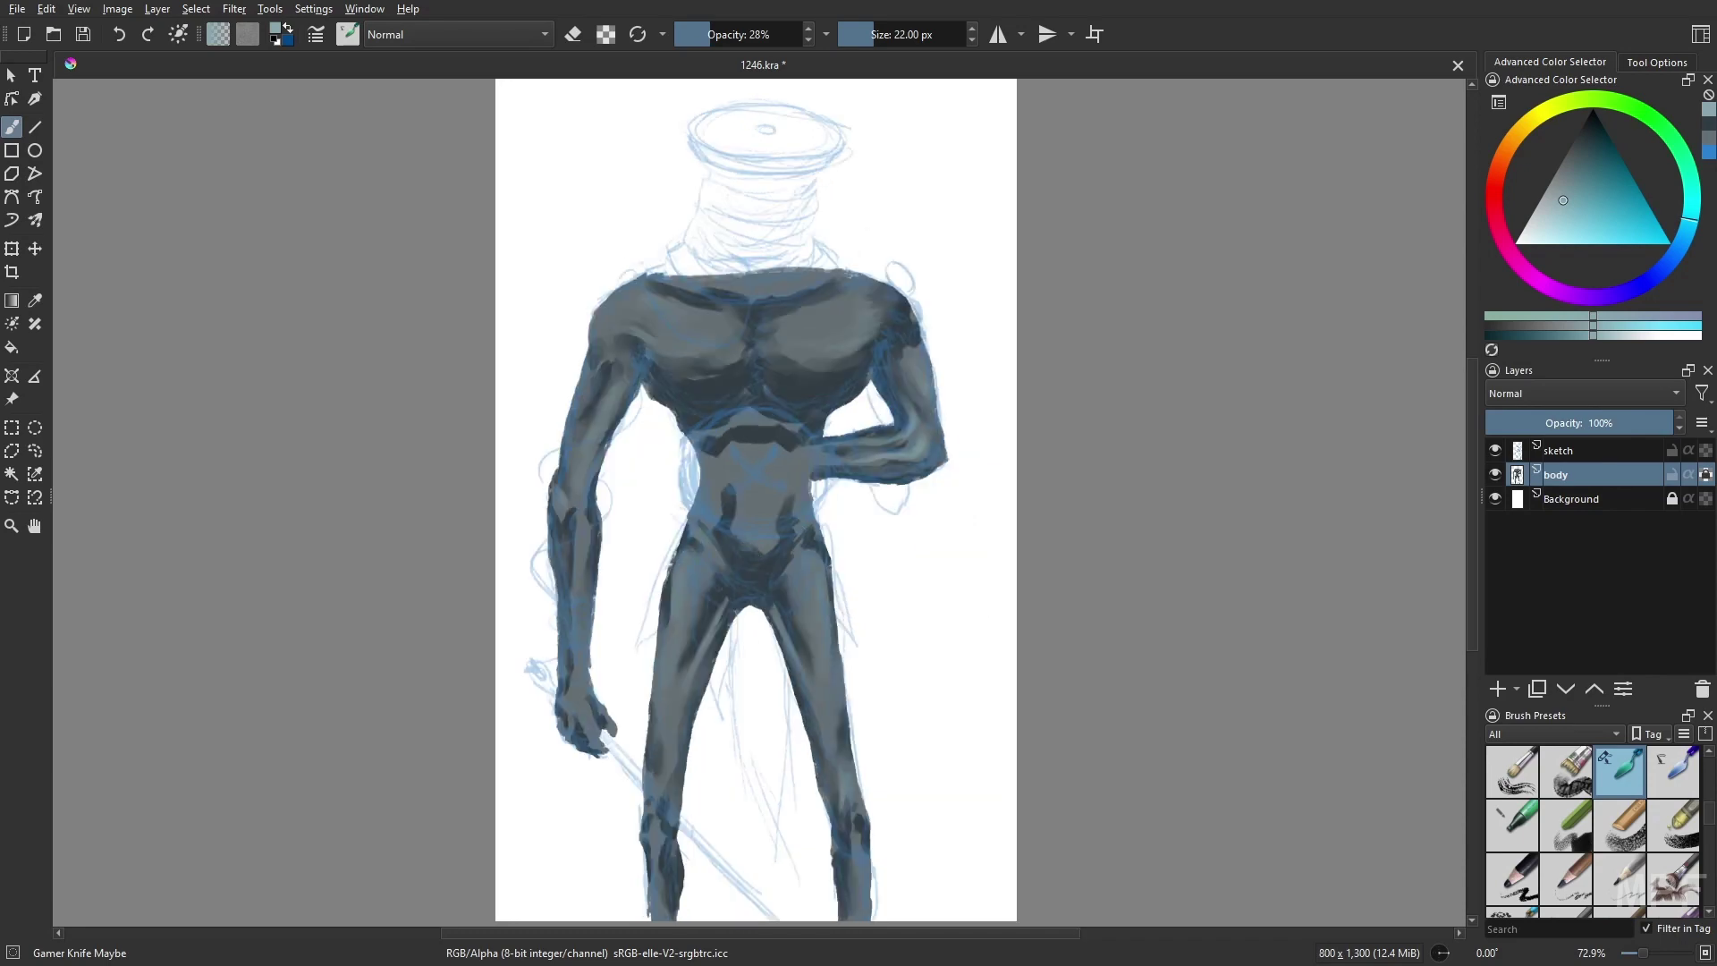
key("m")
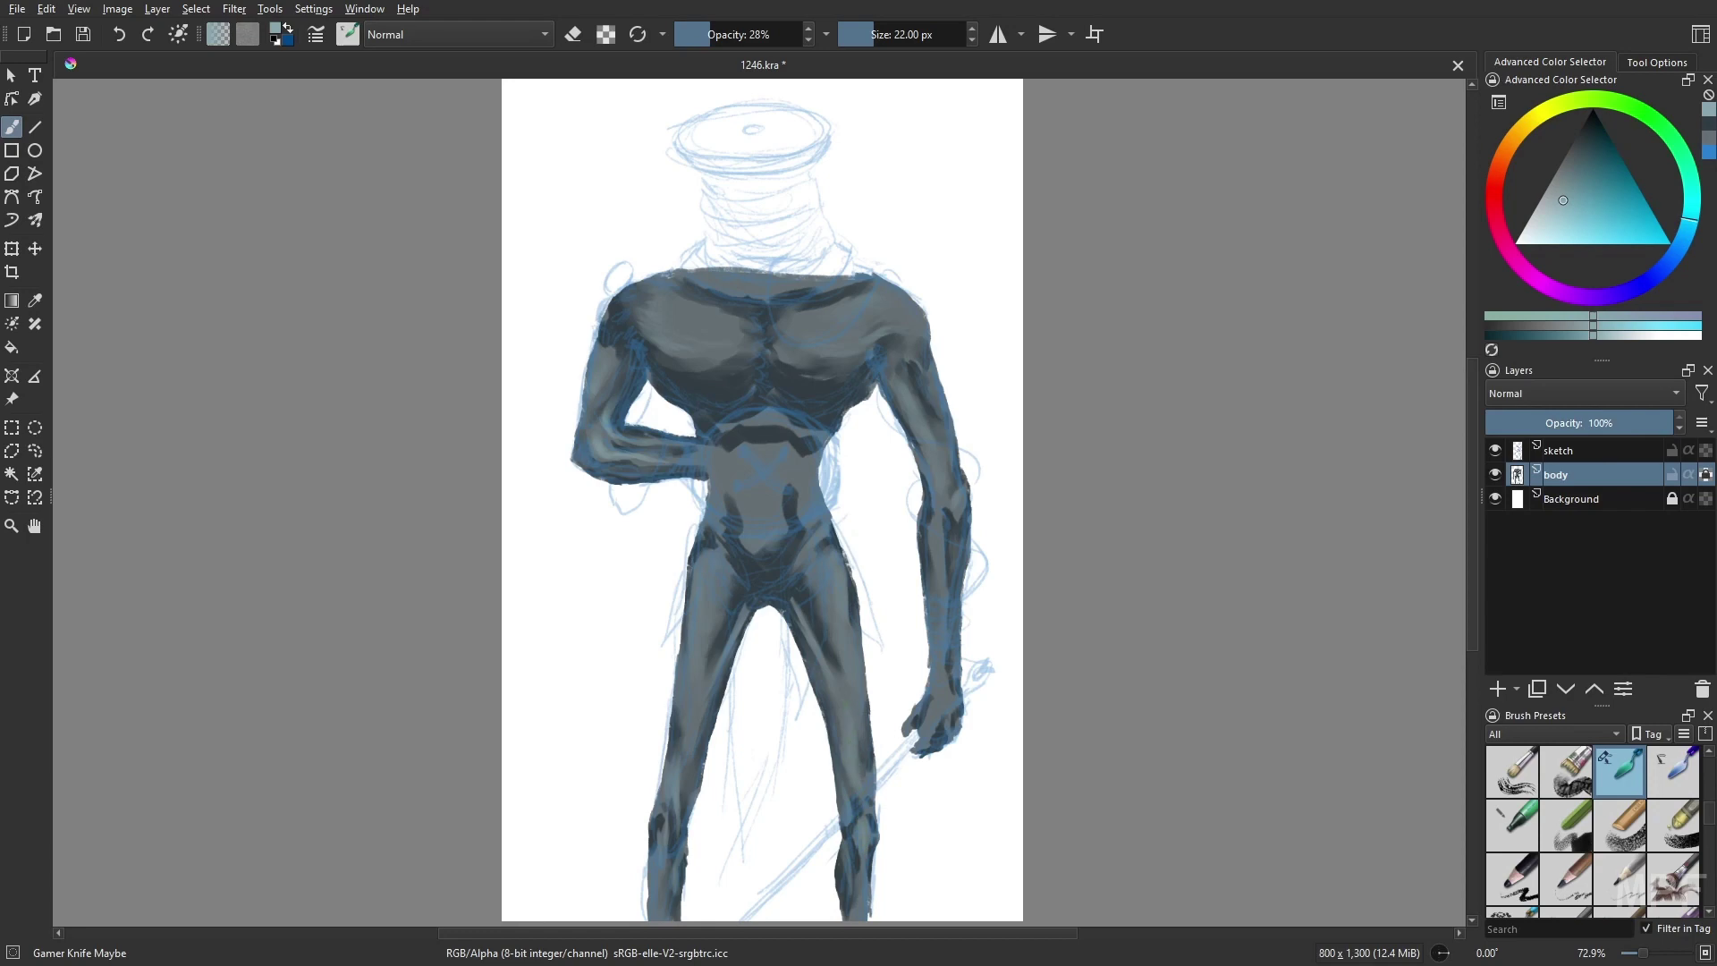
key("m")
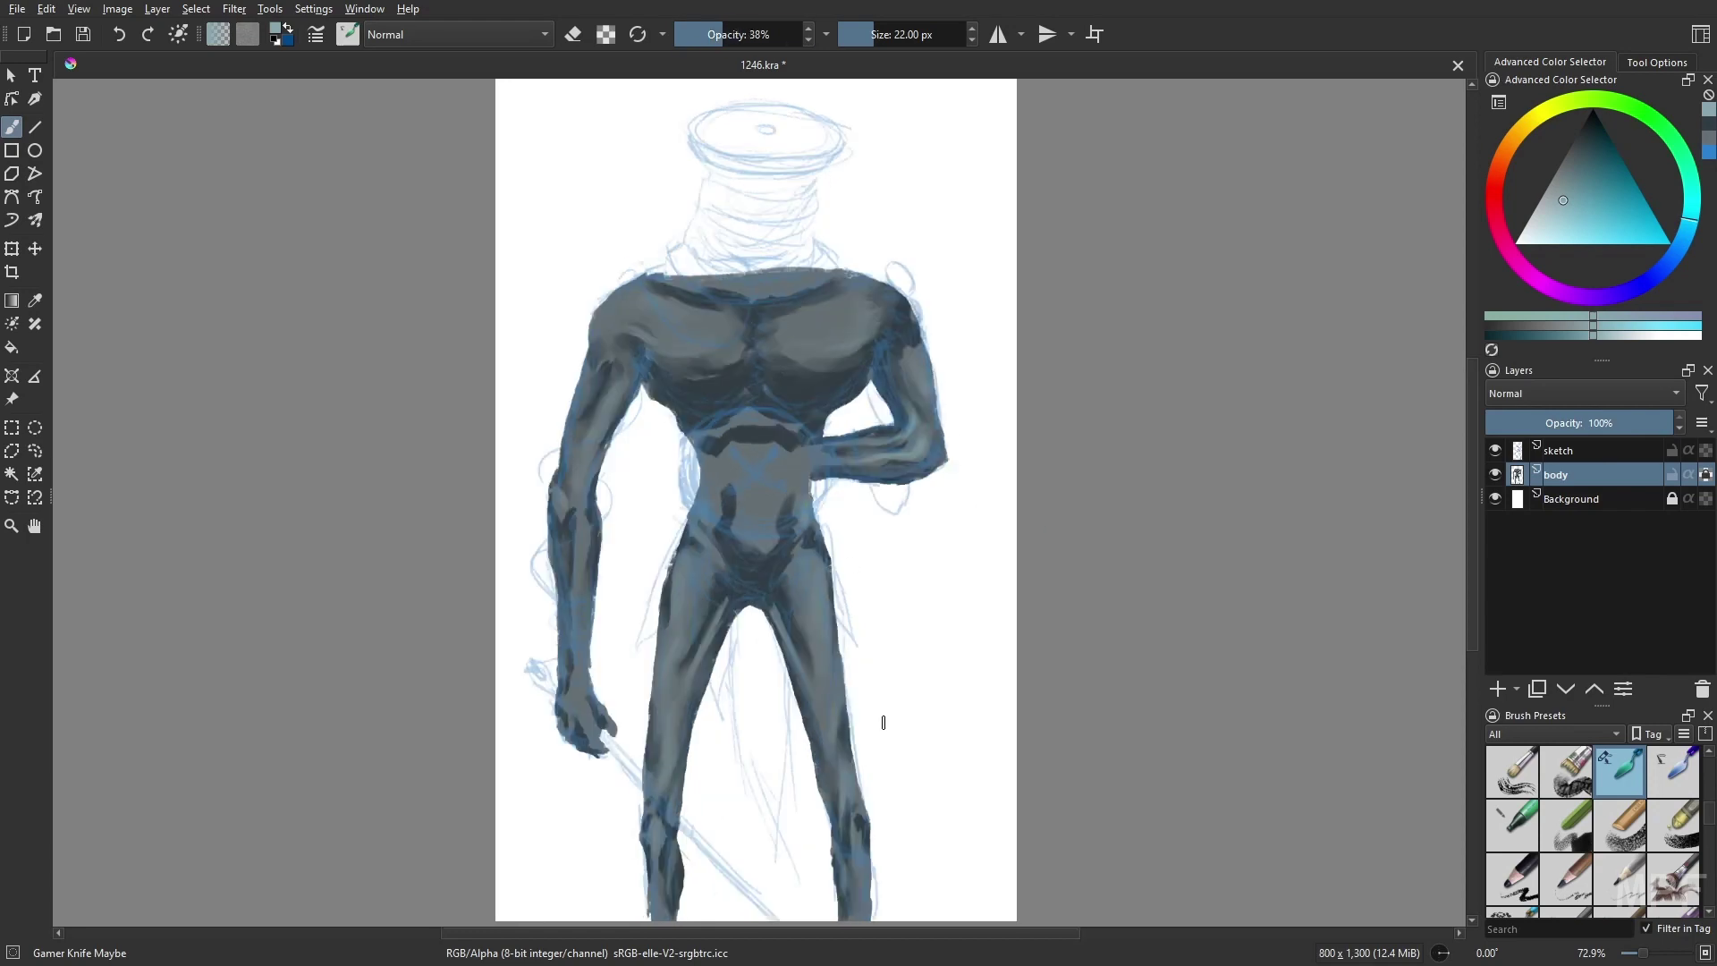
- Darken the muscle shadows around the knees and groin with a 12 to 15 px brush at 57% opacity
key("k")
key("k")
key("bracketleft")
key("bracketleft")
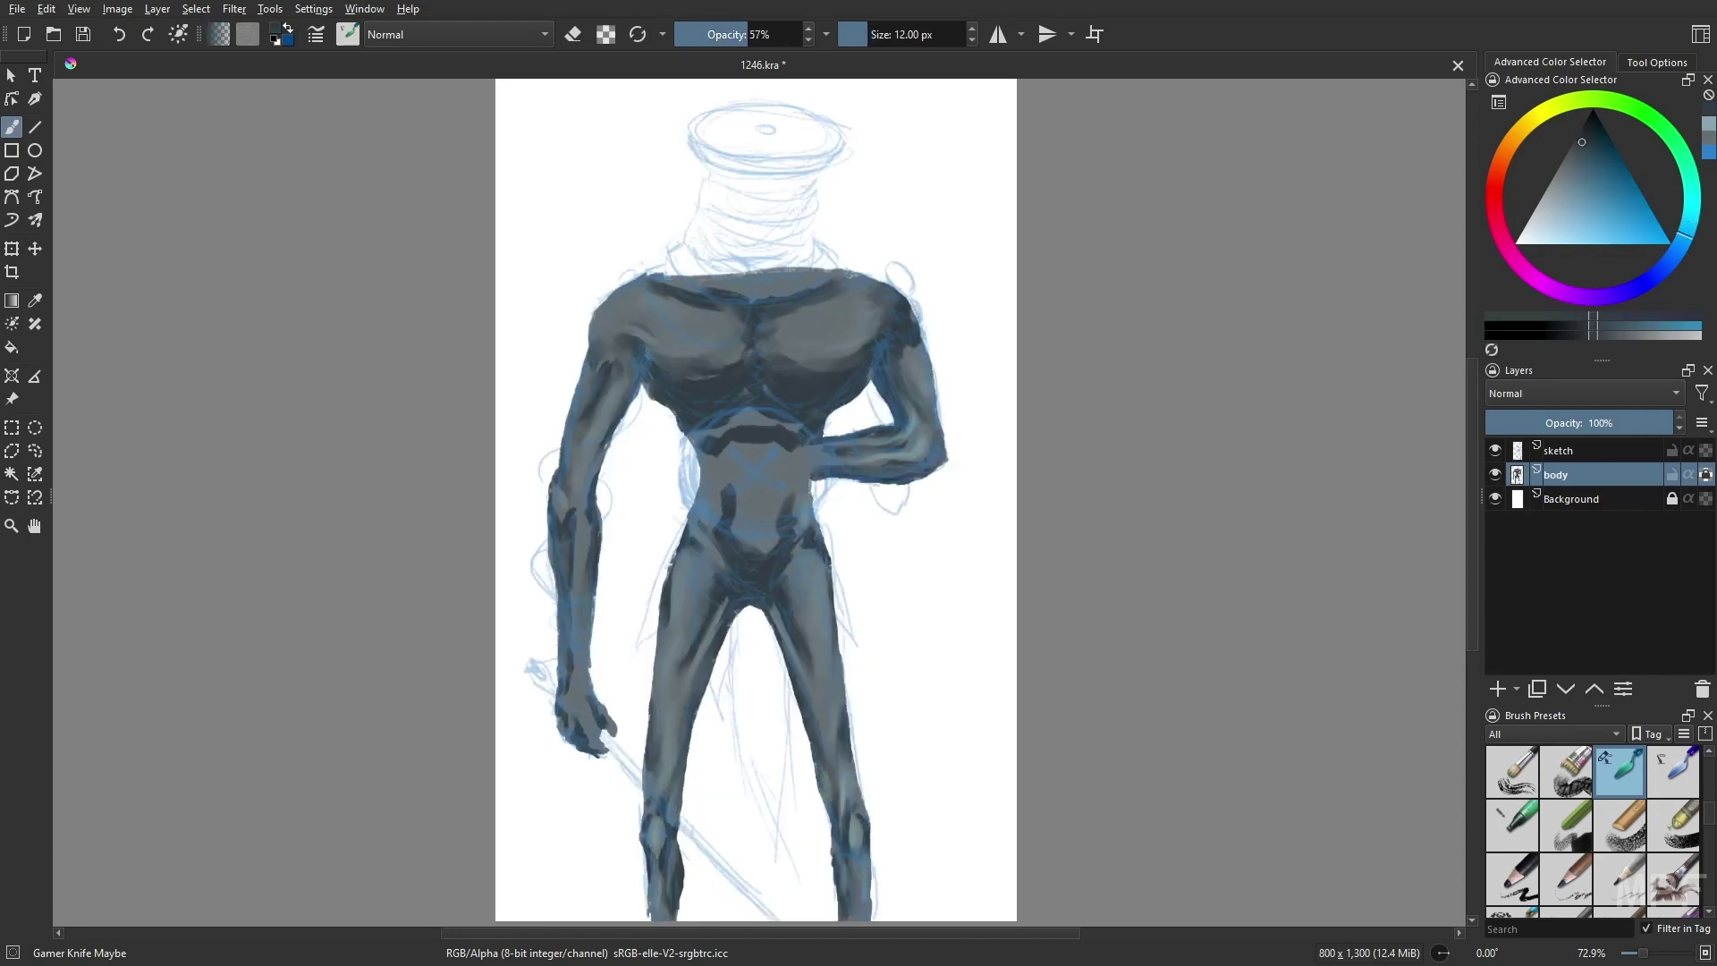
key("k")
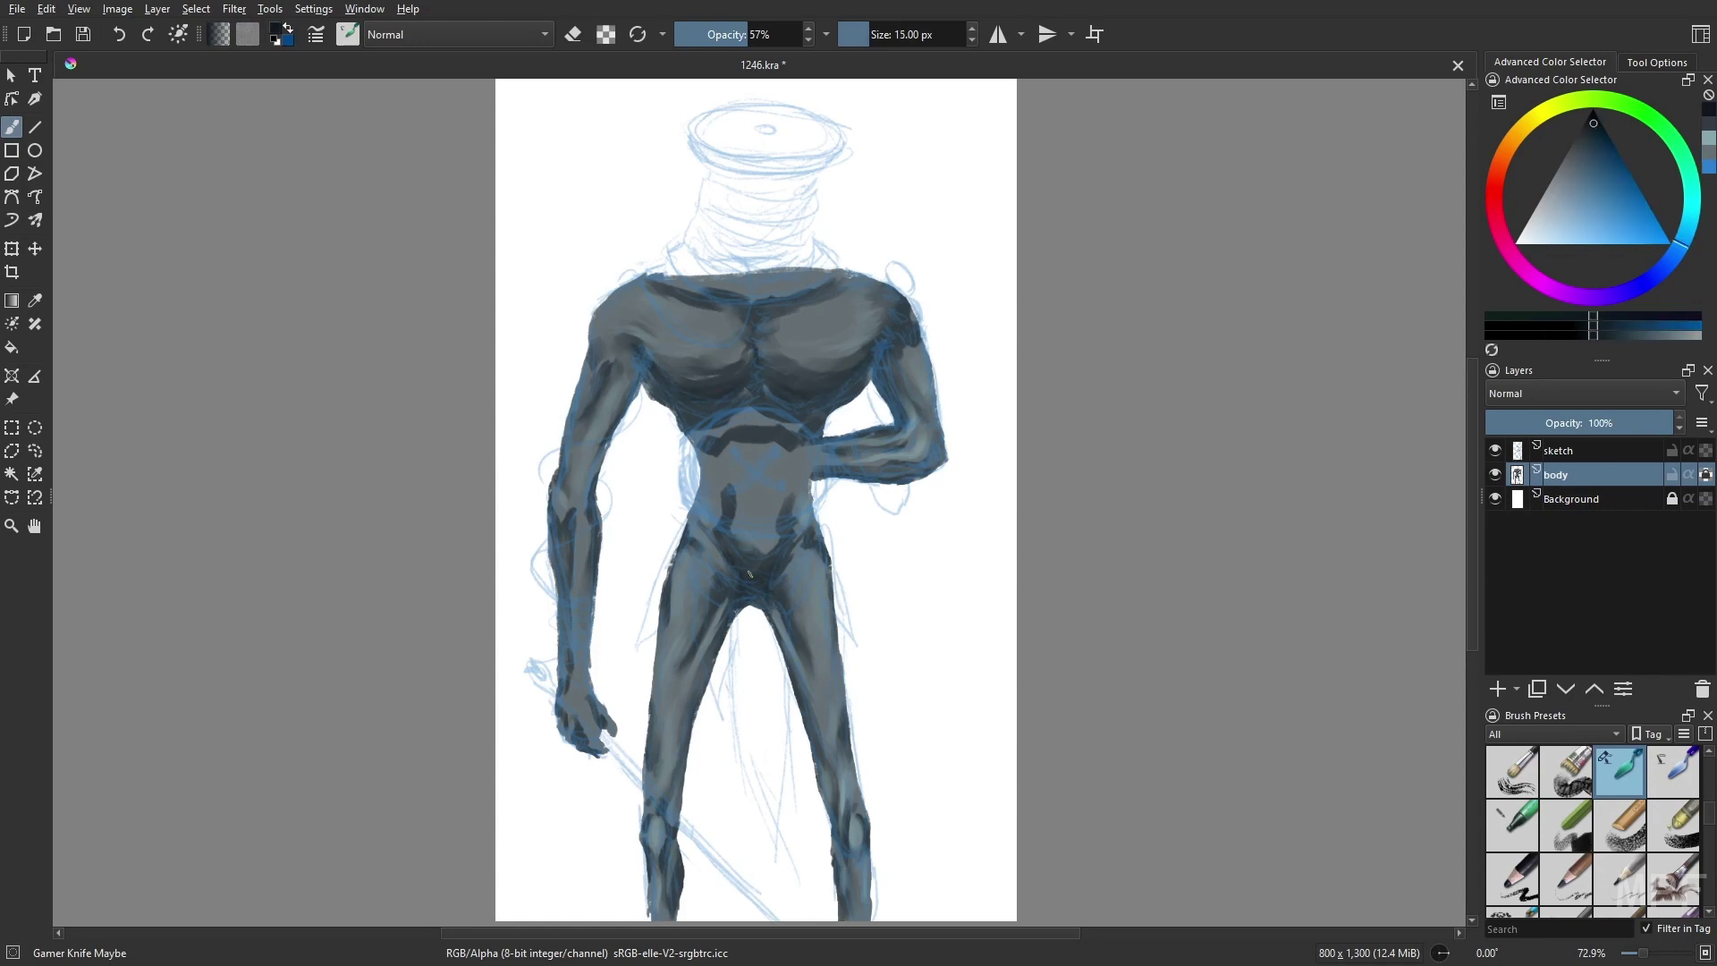
- Blend the hip and hanging-hand shading with the brush at 22 px and 38% opacity
key("l")
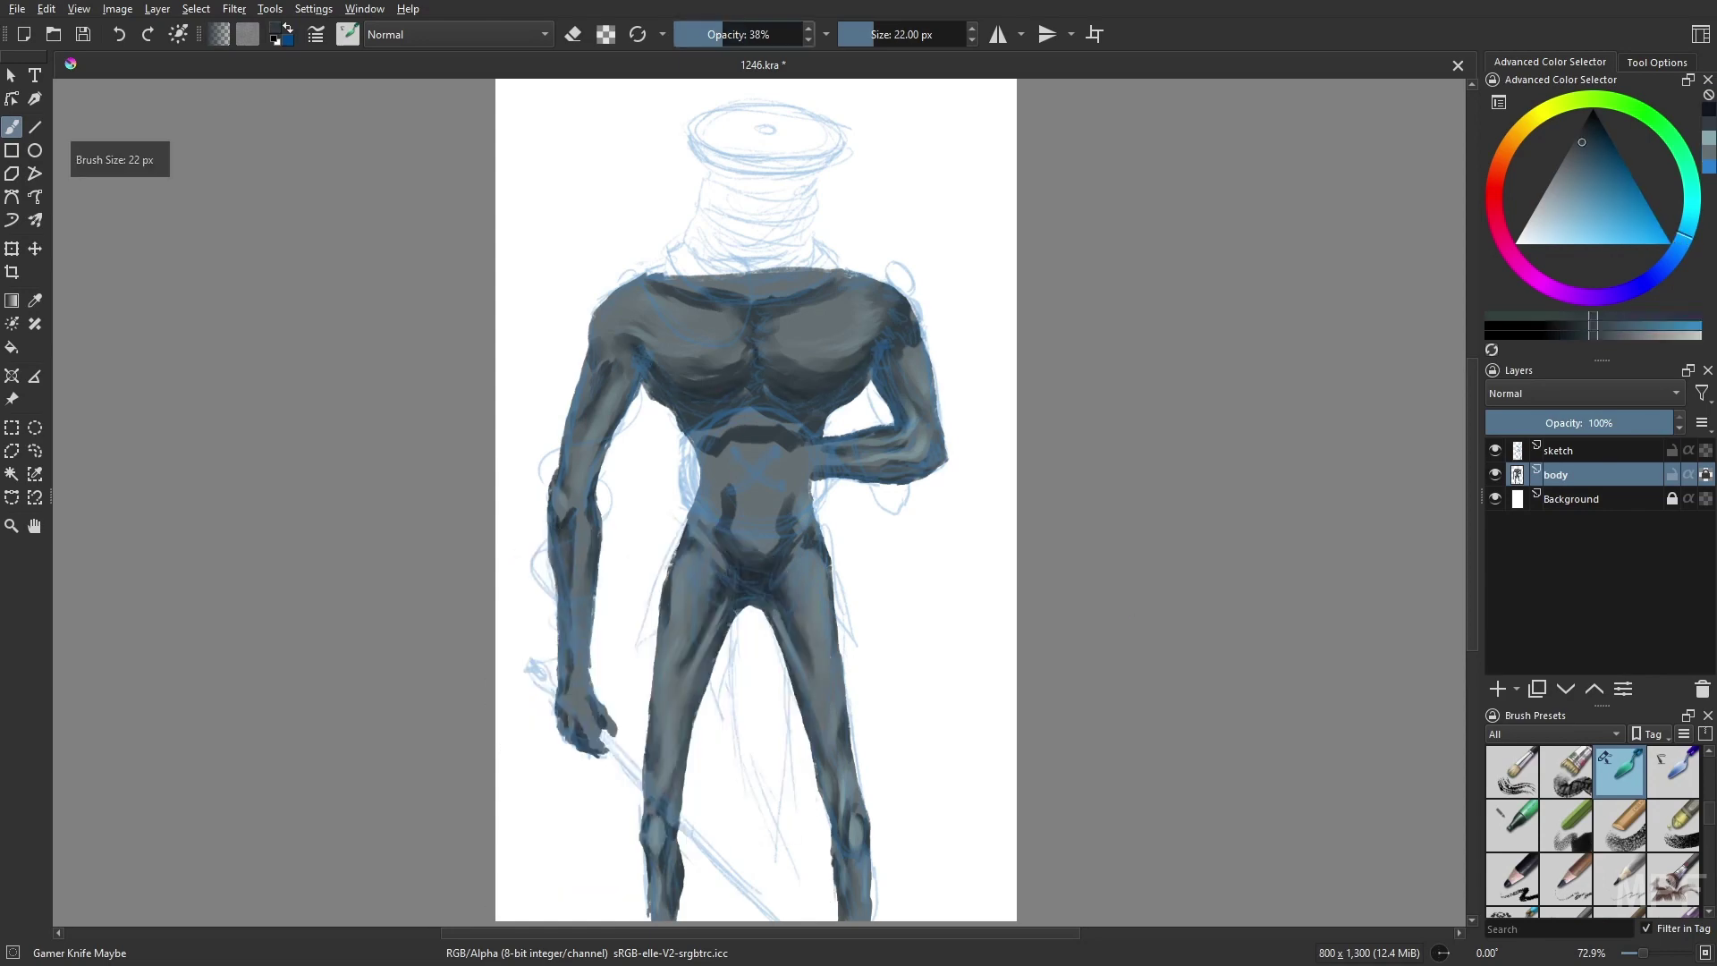
key("o")
key("o")
key("bracketright")
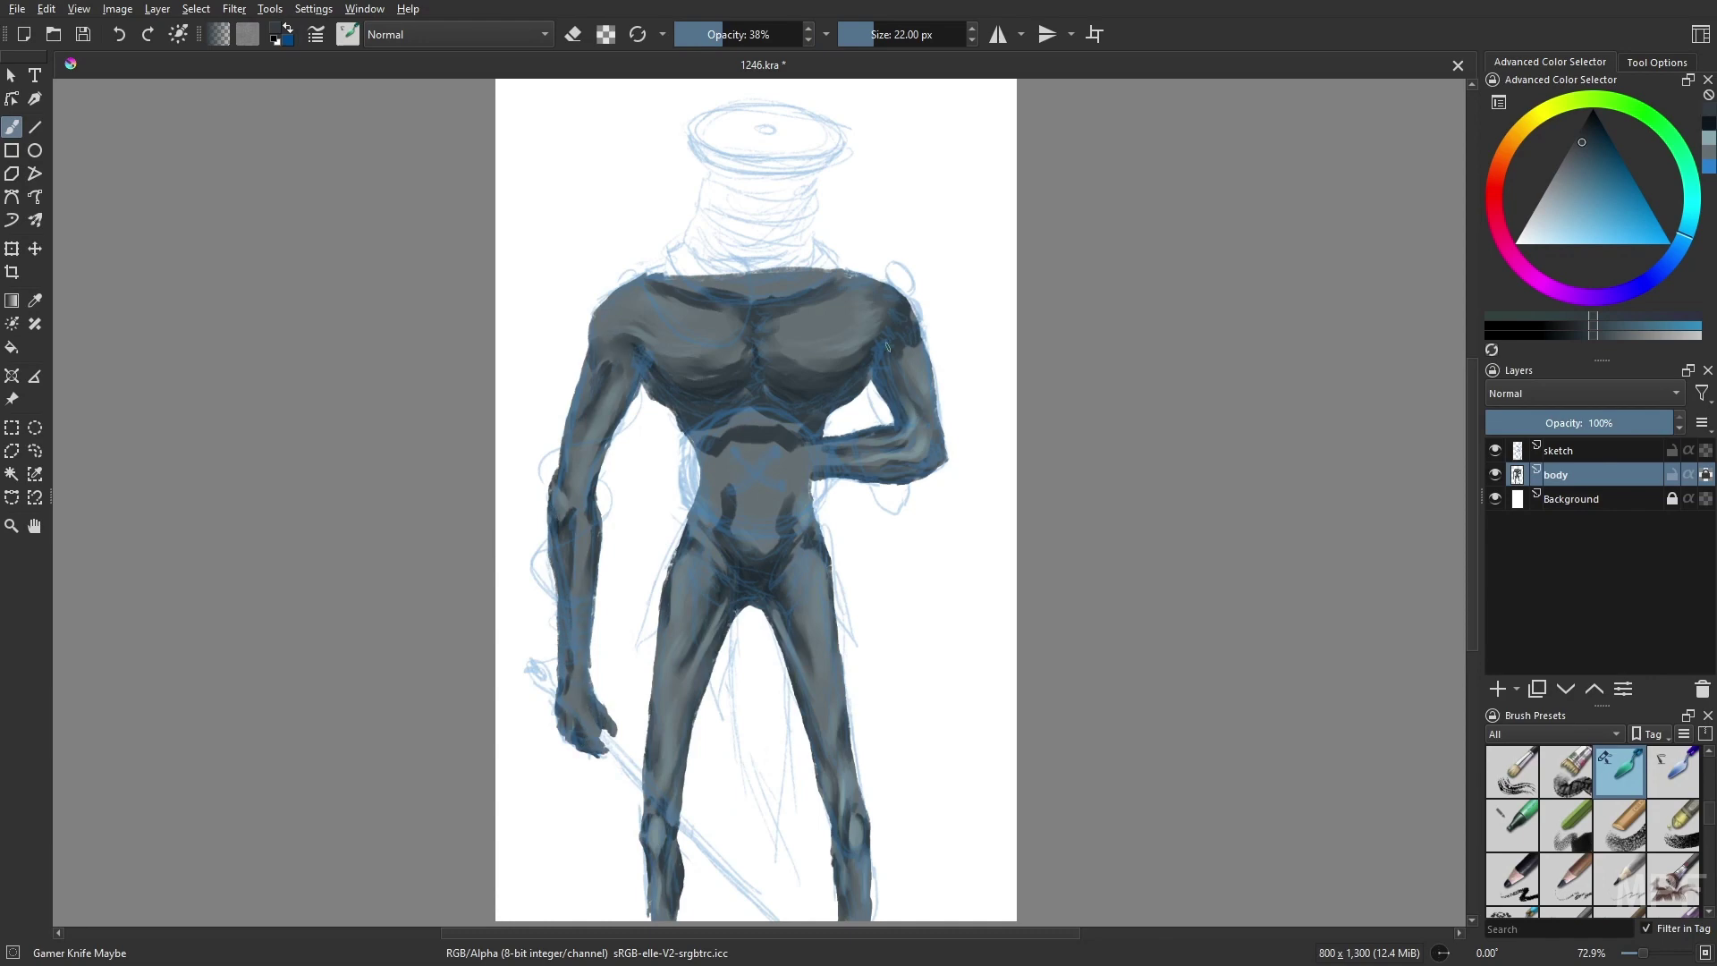
- Add a paint layer named "armor?" above the body layer
key("Insert")
type("armor?")
key("Return")
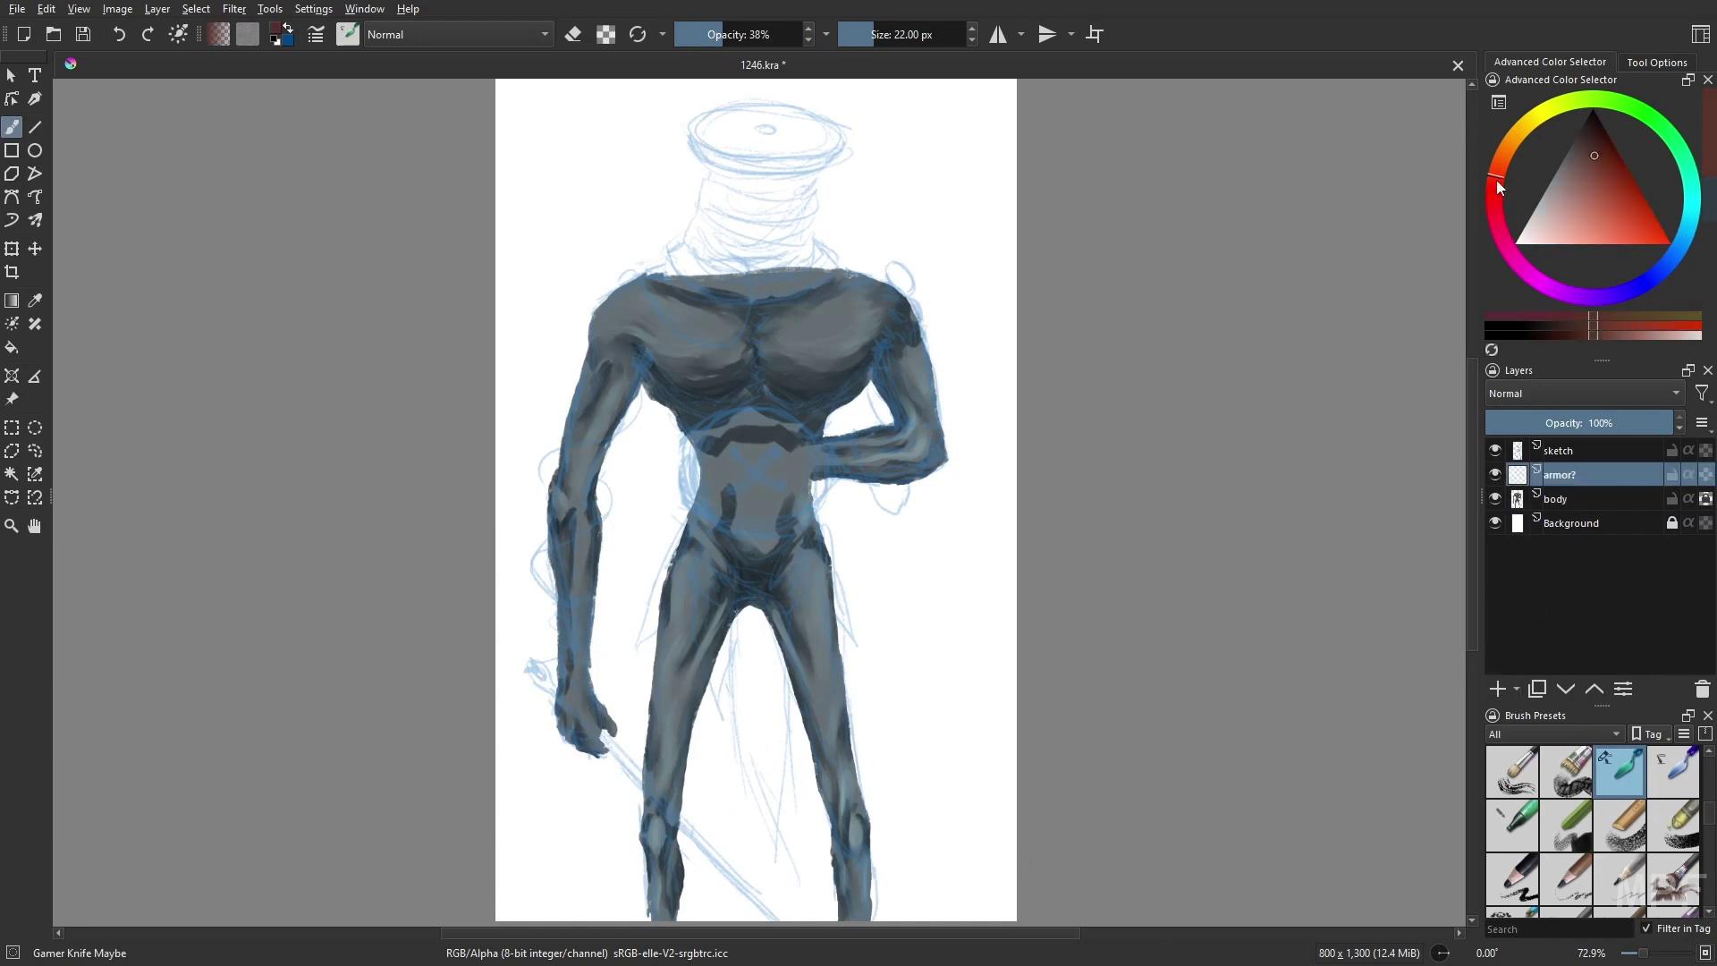
- Outline the round button shield in dark red with the RGBA 06 Rock brush at 16 px and fill it
key("slash")
left_click_drag(694, 504, 687, 445)
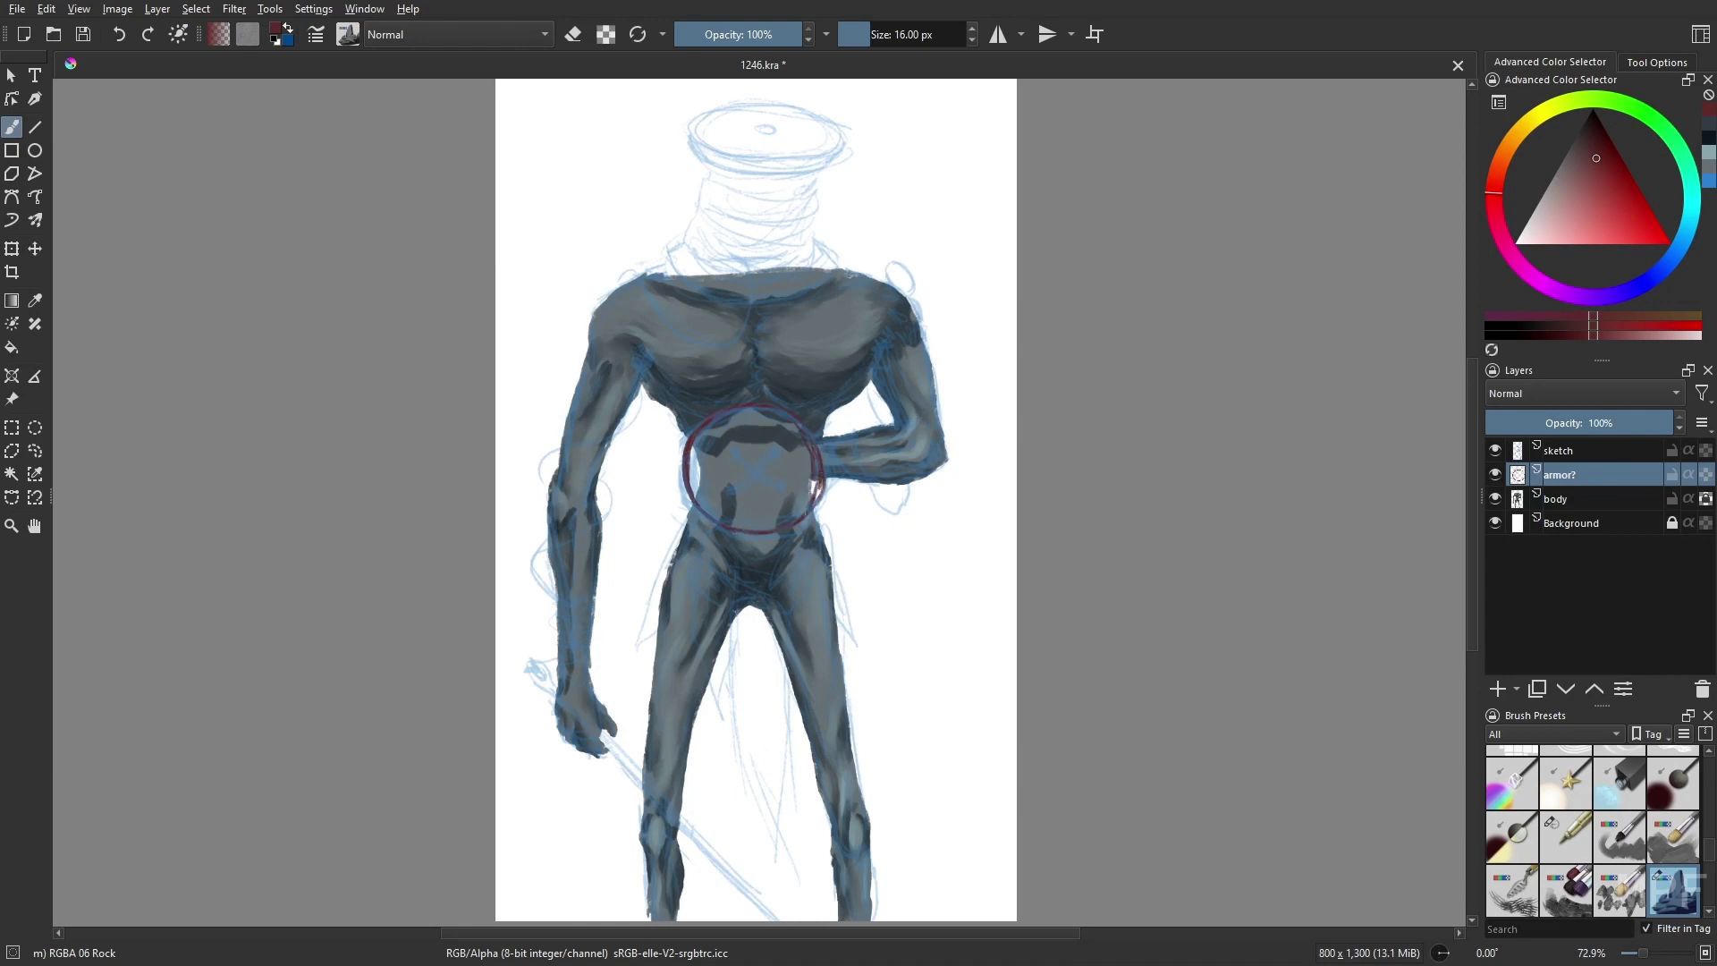
key("slash")
key("f")
left_click(723, 520)
key("slash")
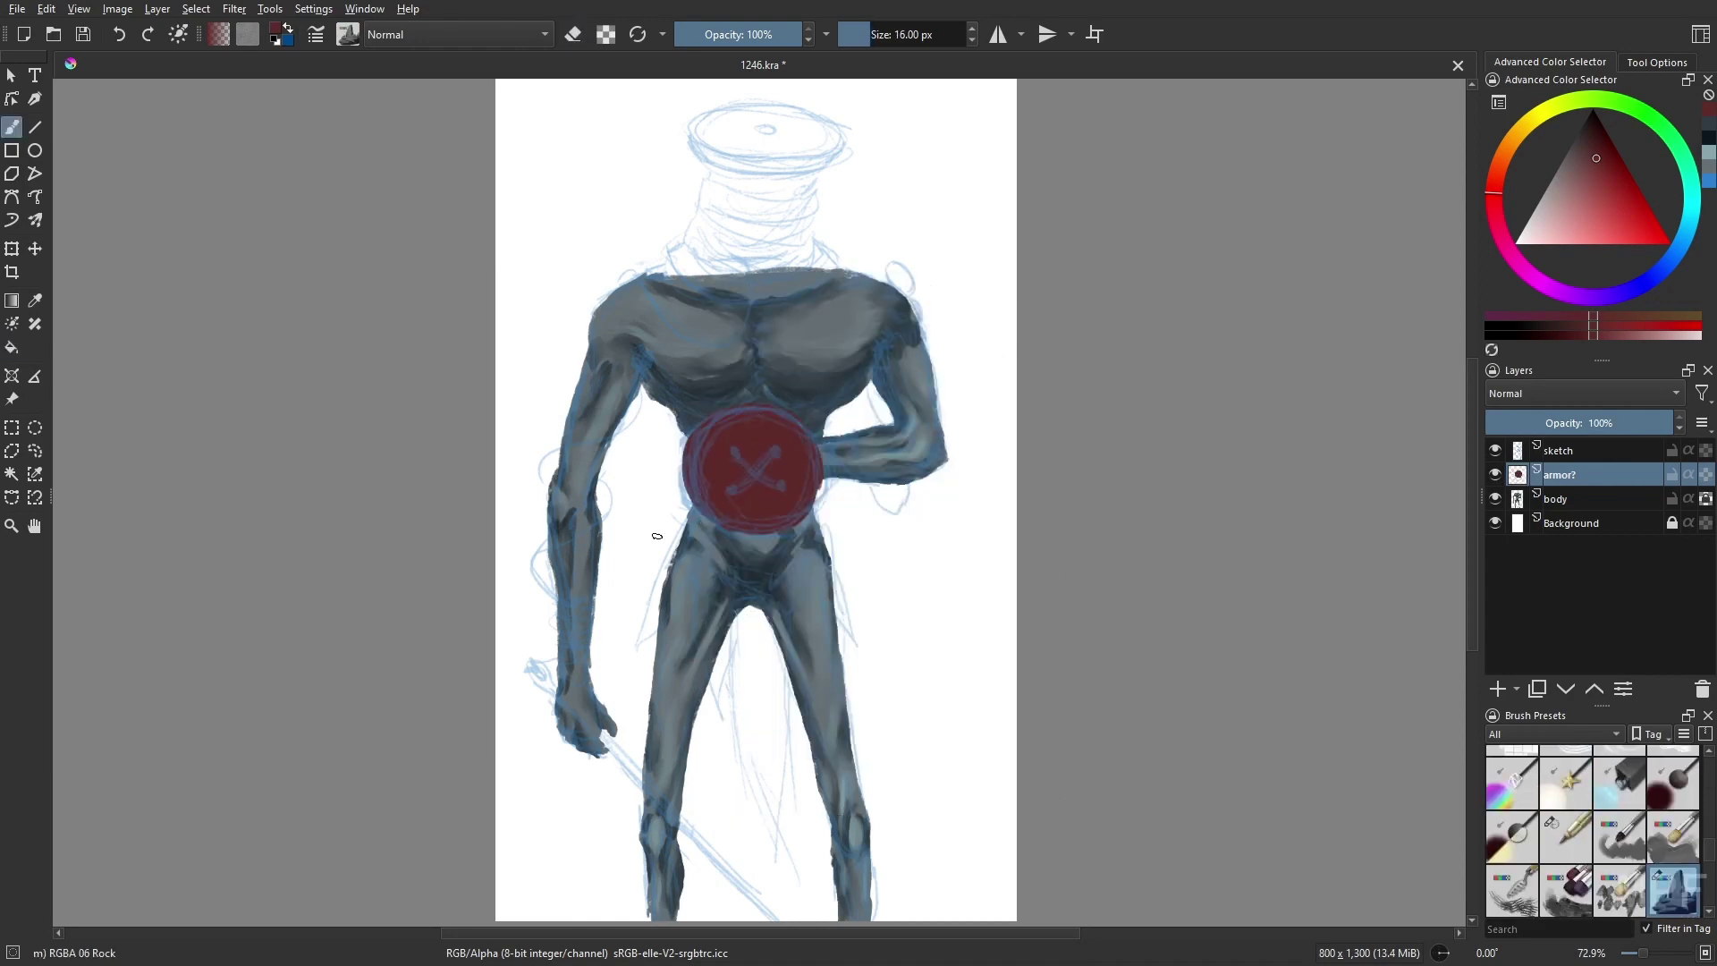
left_click_drag(668, 402, 858, 559)
key("ctrl+z")
key("ctrl+z")
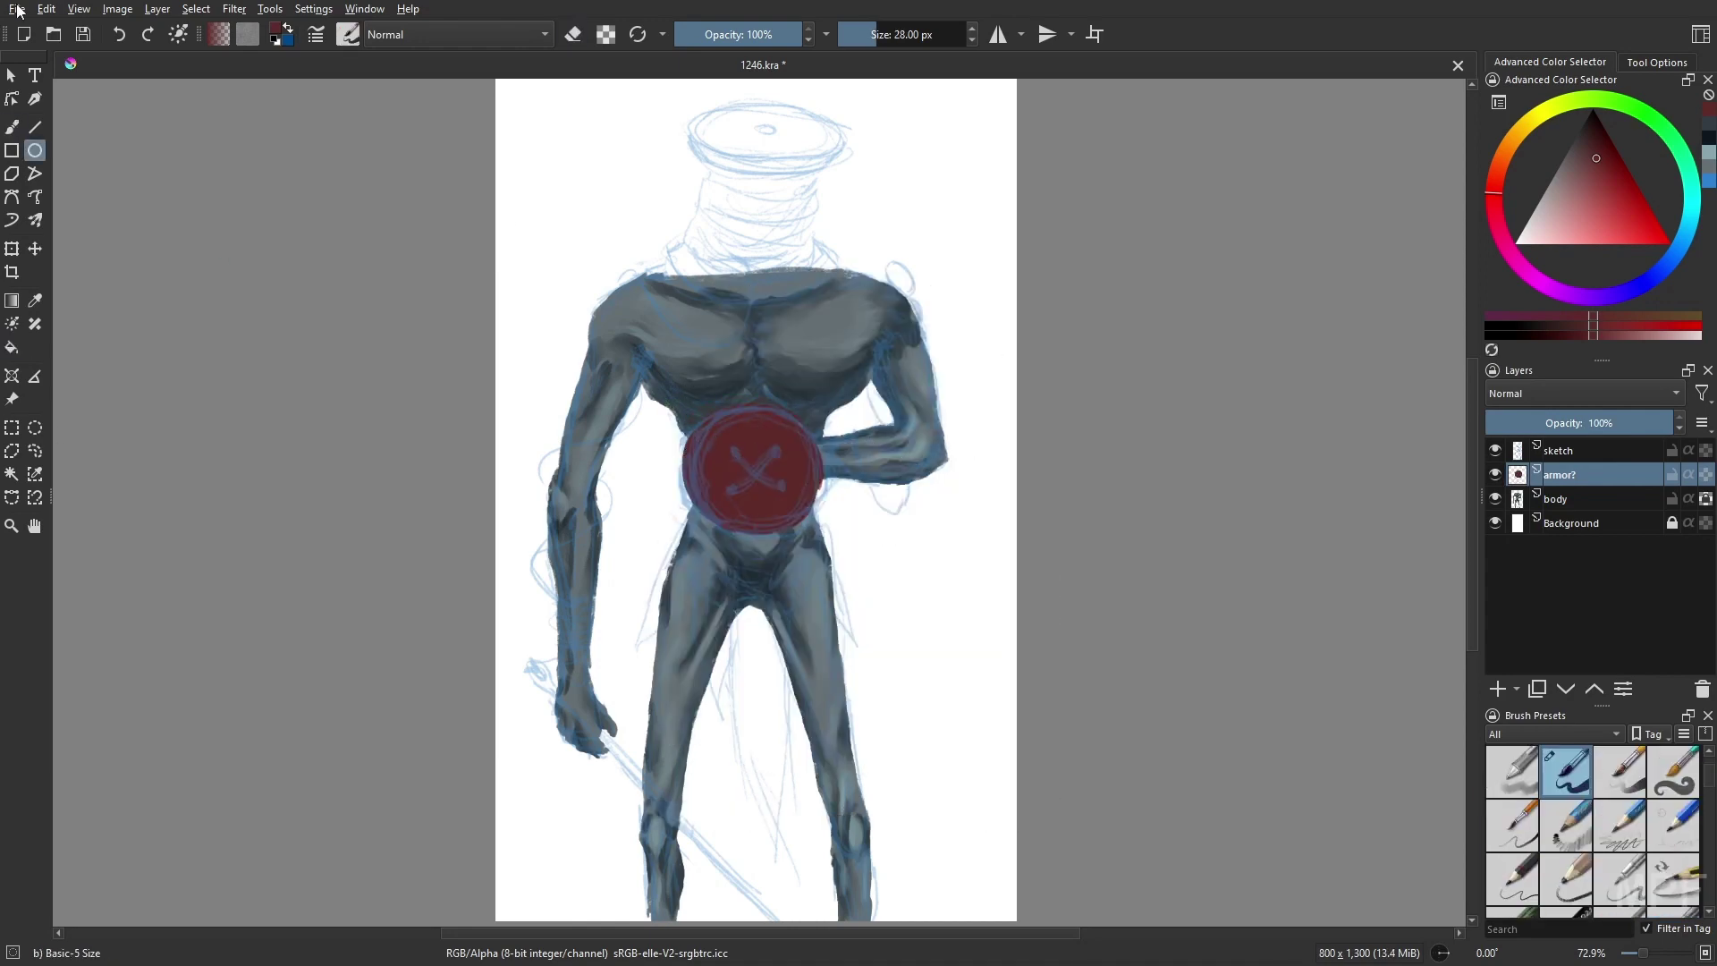
- Transform the red button shield to make it slightly larger over the sketched circle at the waist
key("ctrl+t")
right_click(920, 625)
left_click(810, 528)
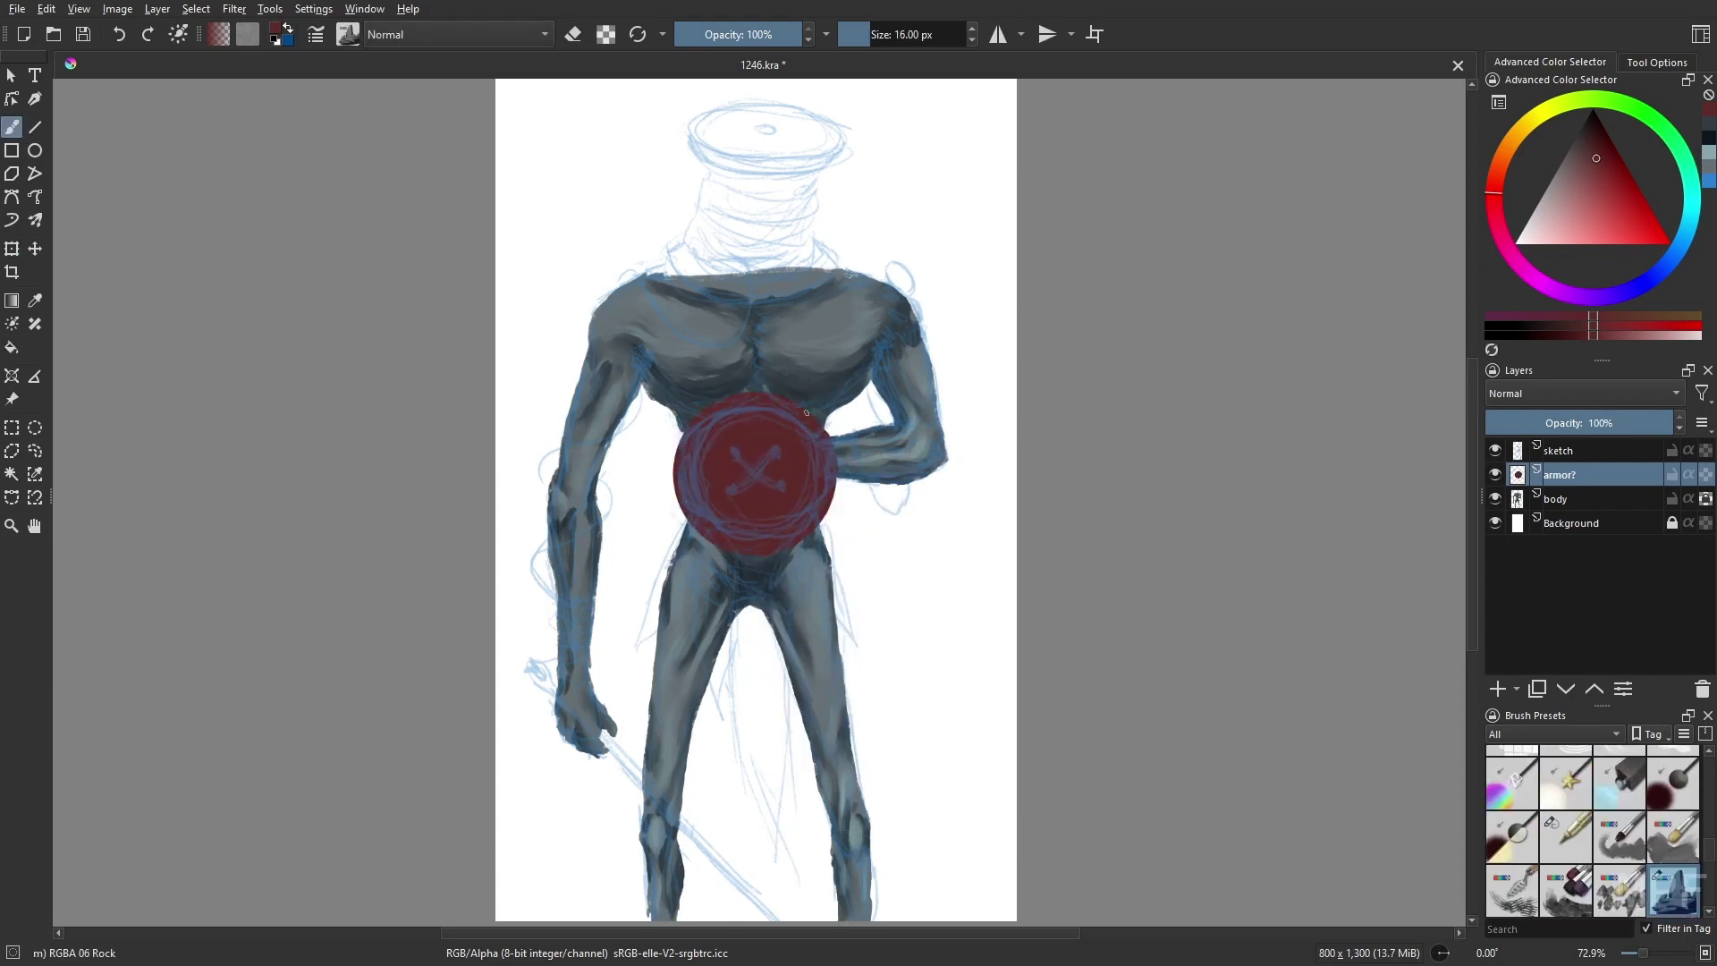
key("ctrl+t")
- Outline the pointed hanging strips of the waist cloth in dark red and add thin 9 px hatching on the upper thighs
right_click(844, 685)
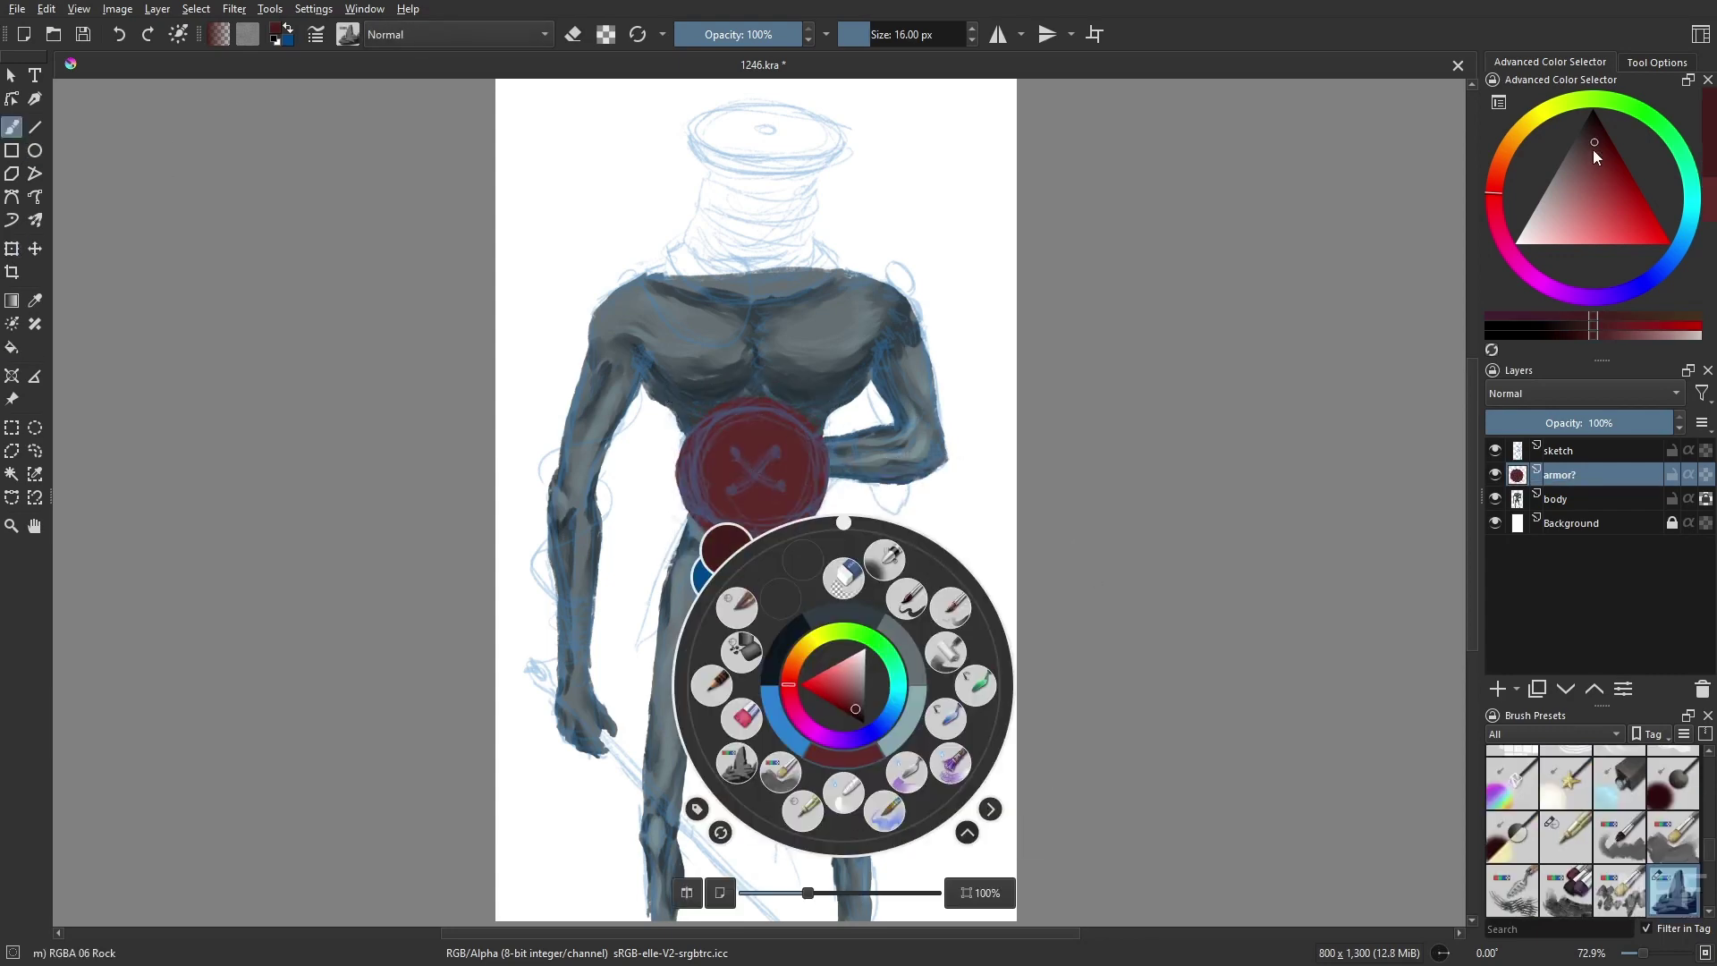
left_click_drag(729, 617, 787, 872)
mouse_move(811, 537)
left_mouse_down()
mouse_move(803, 707)
mouse_move(850, 667)
left_mouse_up()
left_click_drag(685, 523, 630, 657)
left_click_drag(729, 648, 702, 733)
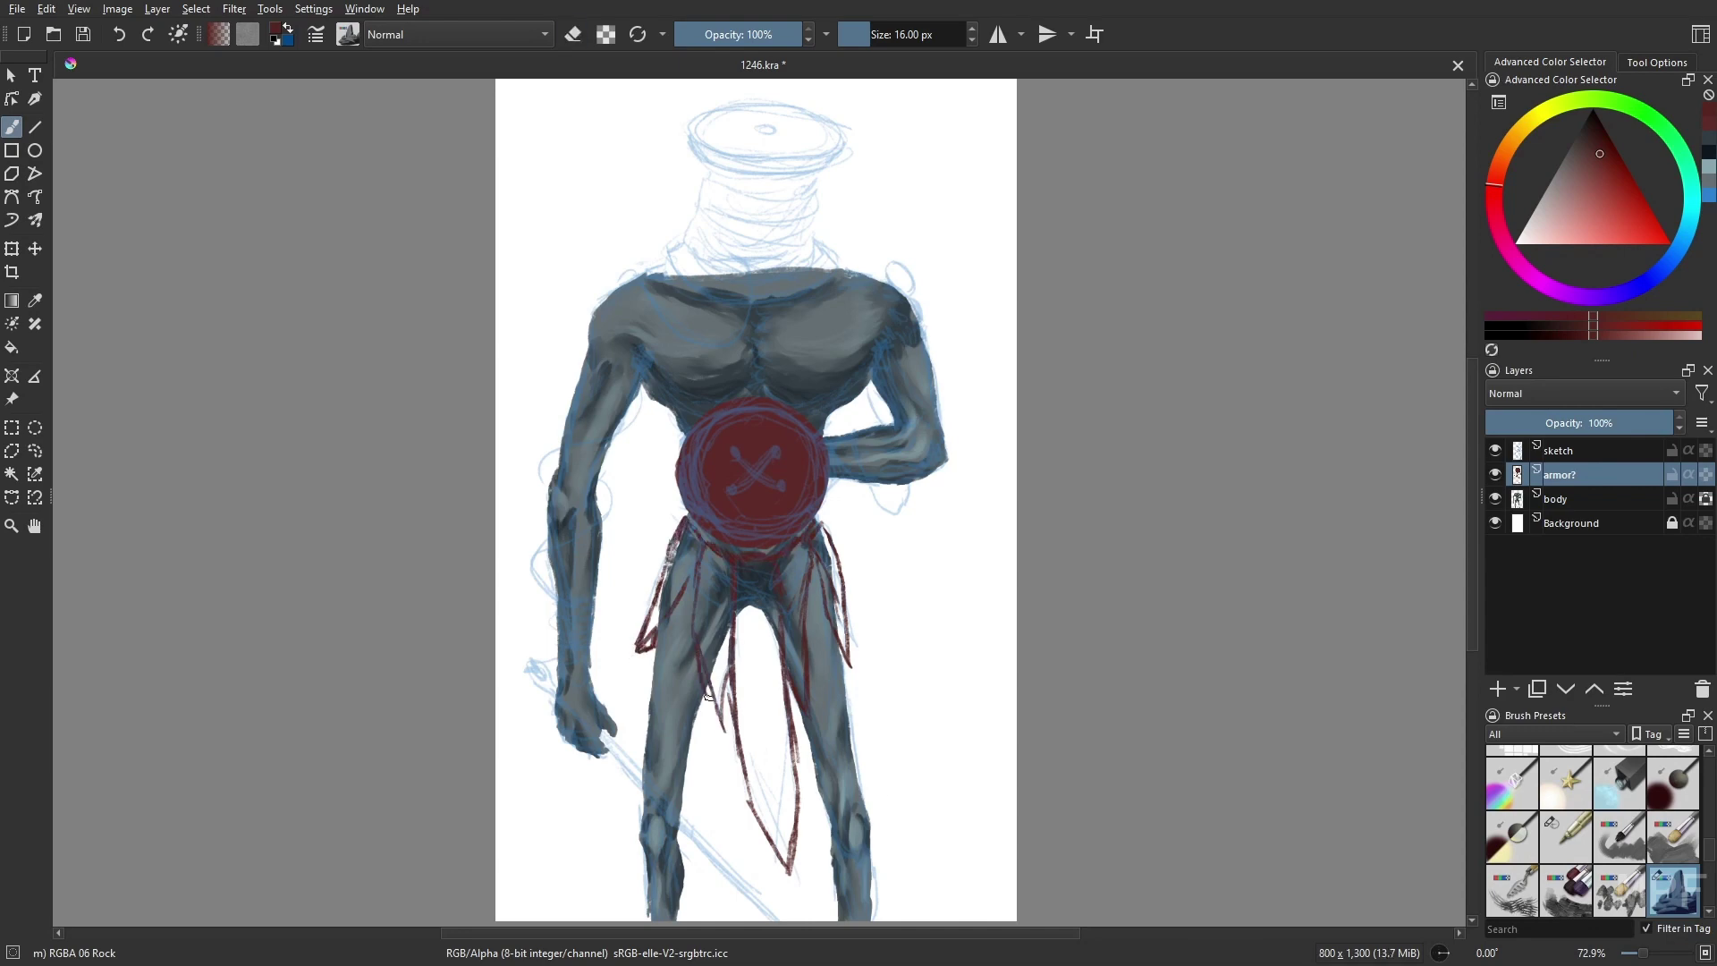
key("bracketleft")
key("bracketleft")
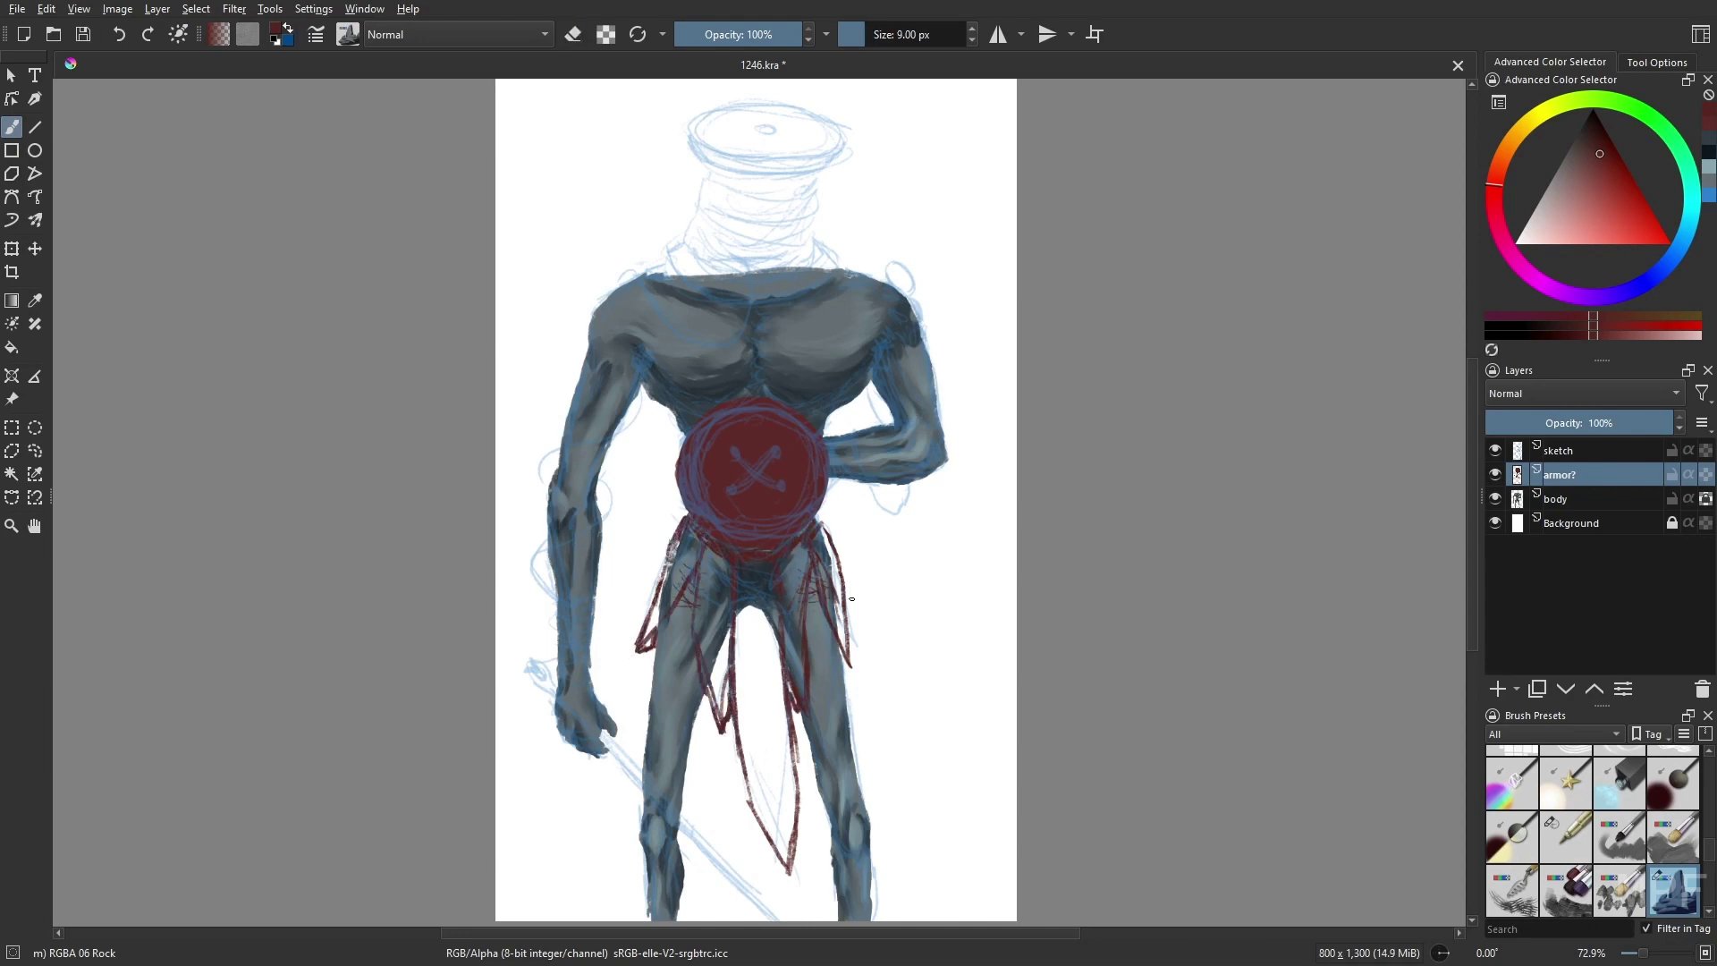
- Paint dark red inside the outlined side strips of the waist cloth with the Basic-5 Size brush at 26 px
key("slash")
left_click_drag(725, 642, 706, 718)
left_click_drag(726, 547, 703, 617)
left_click_drag(729, 667, 715, 714)
left_click_drag(657, 626, 642, 651)
left_click_drag(698, 526, 650, 611)
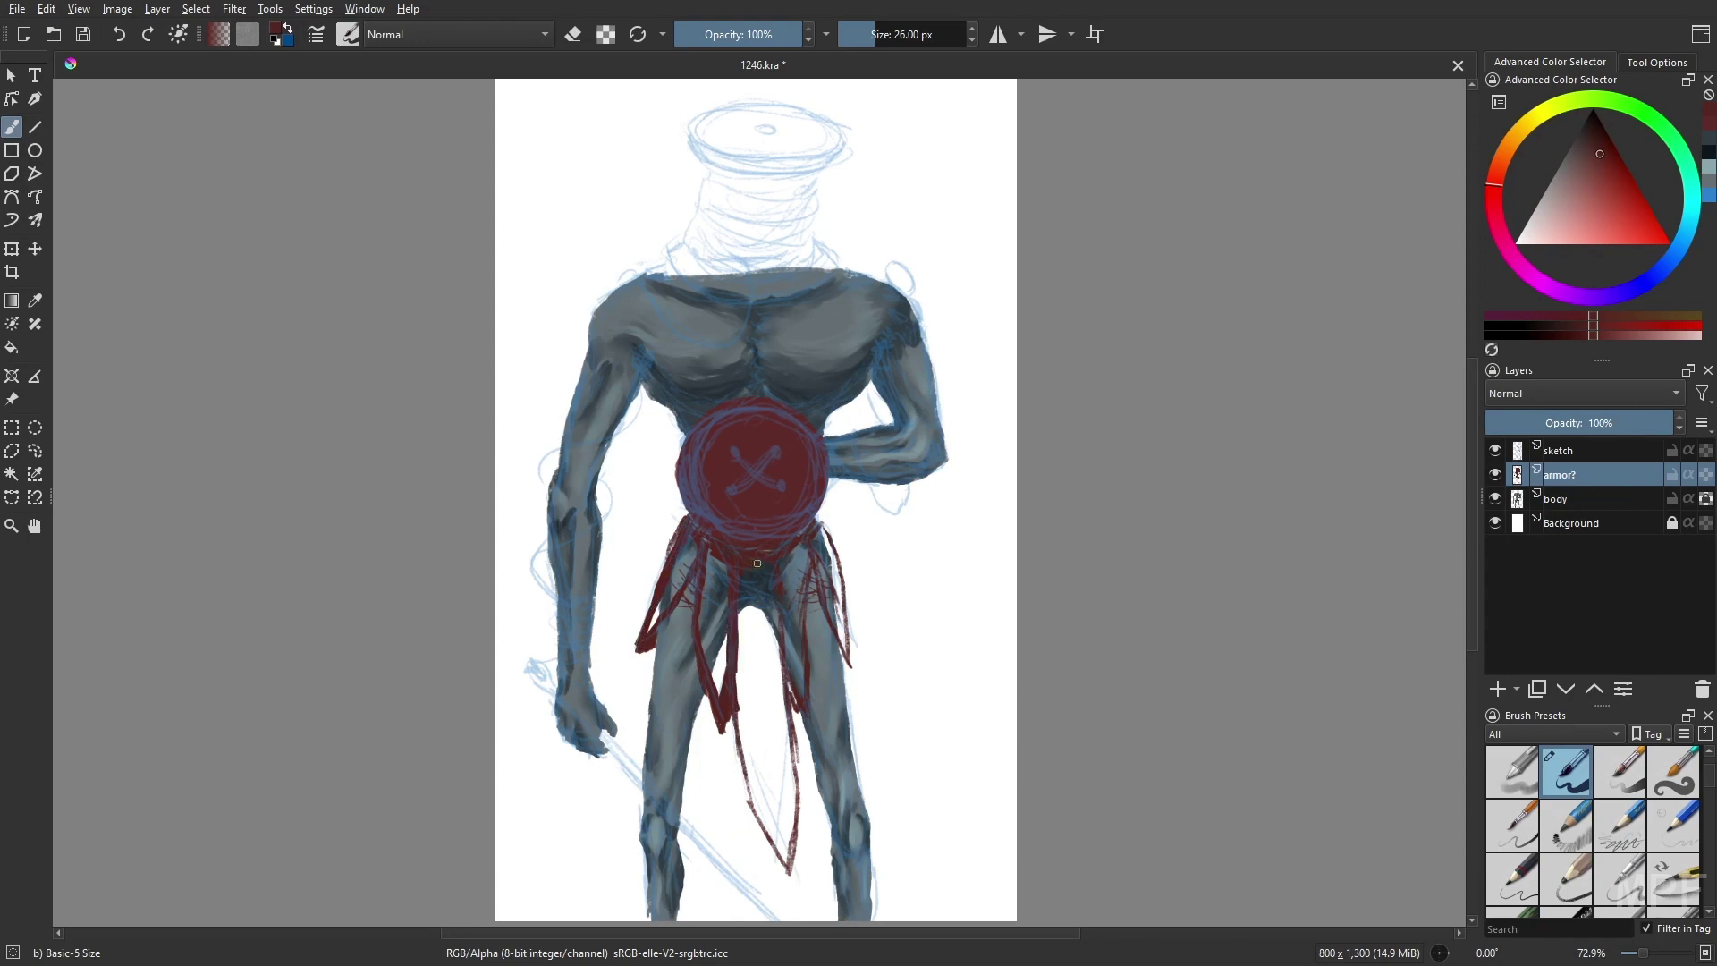
- Fill the long centre strip and the remaining gaps of the waist cloth with dark red, mirroring the view while painting
left_click_drag(777, 605, 735, 718)
key("m")
mouse_move(777, 562)
left_mouse_down()
mouse_move(786, 662)
mouse_move(738, 841)
left_mouse_up()
left_click_drag(832, 545, 805, 689)
key("m")
key("slash")
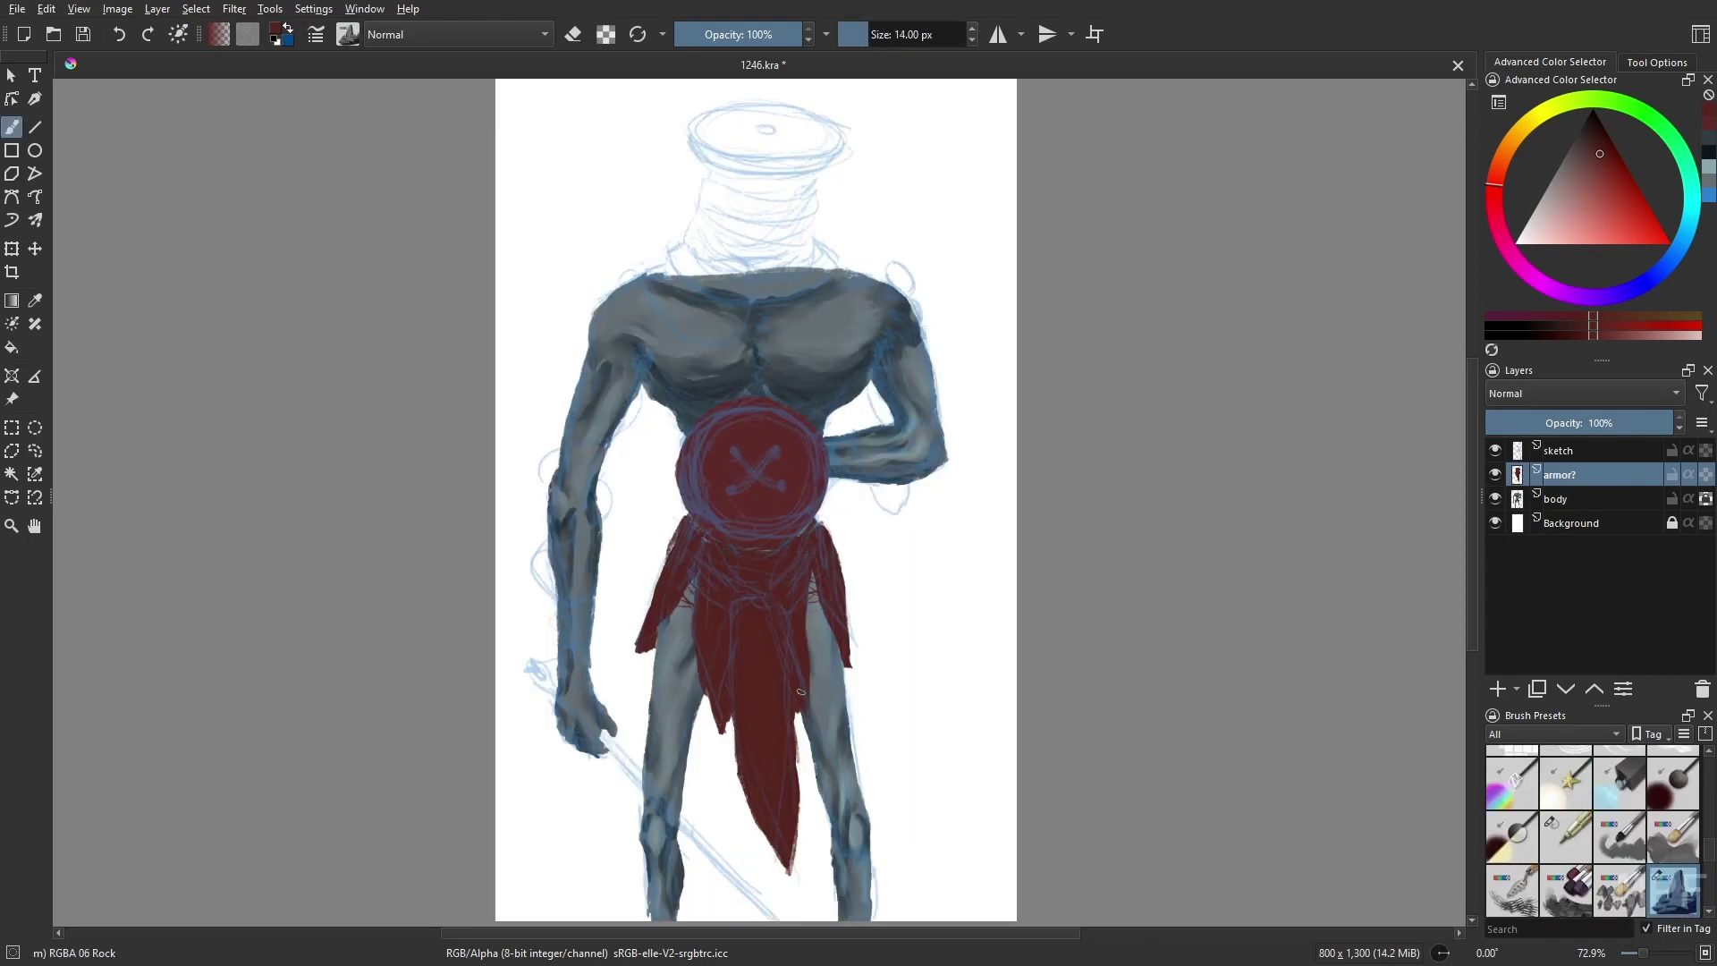
- Erase the long tip of the centre cloth strip into a ragged hem with the RGBA 06 Rock brush
key("minus")
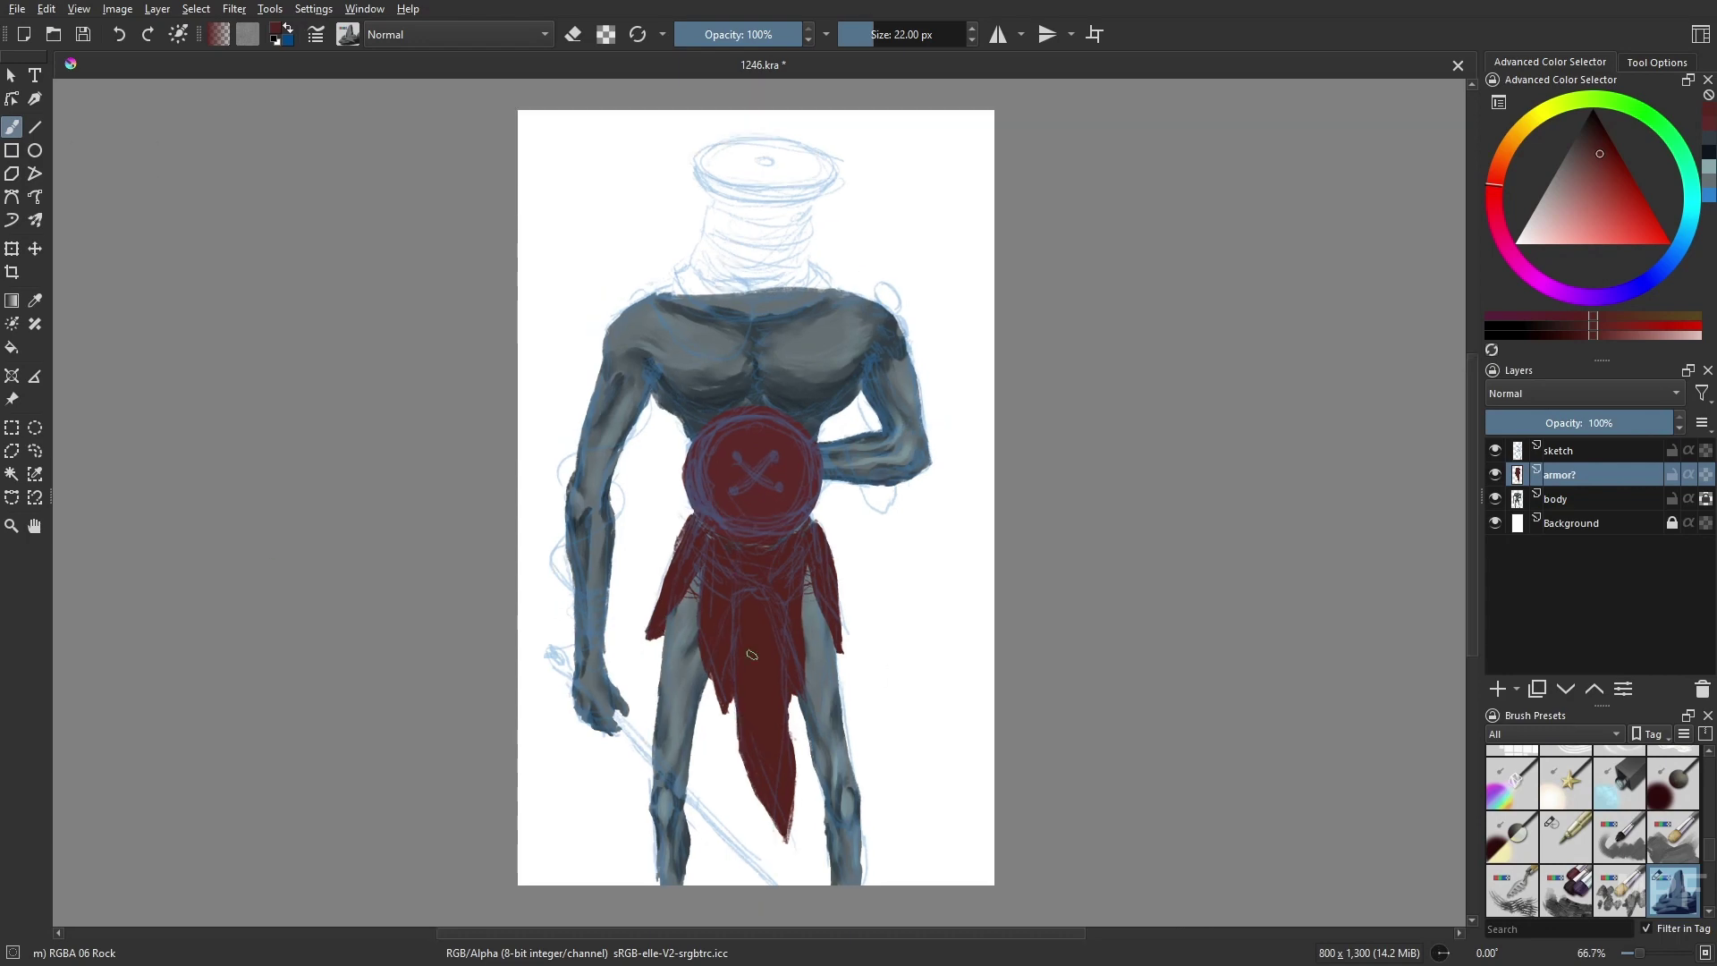
key("e")
left_click_drag(768, 841, 754, 744)
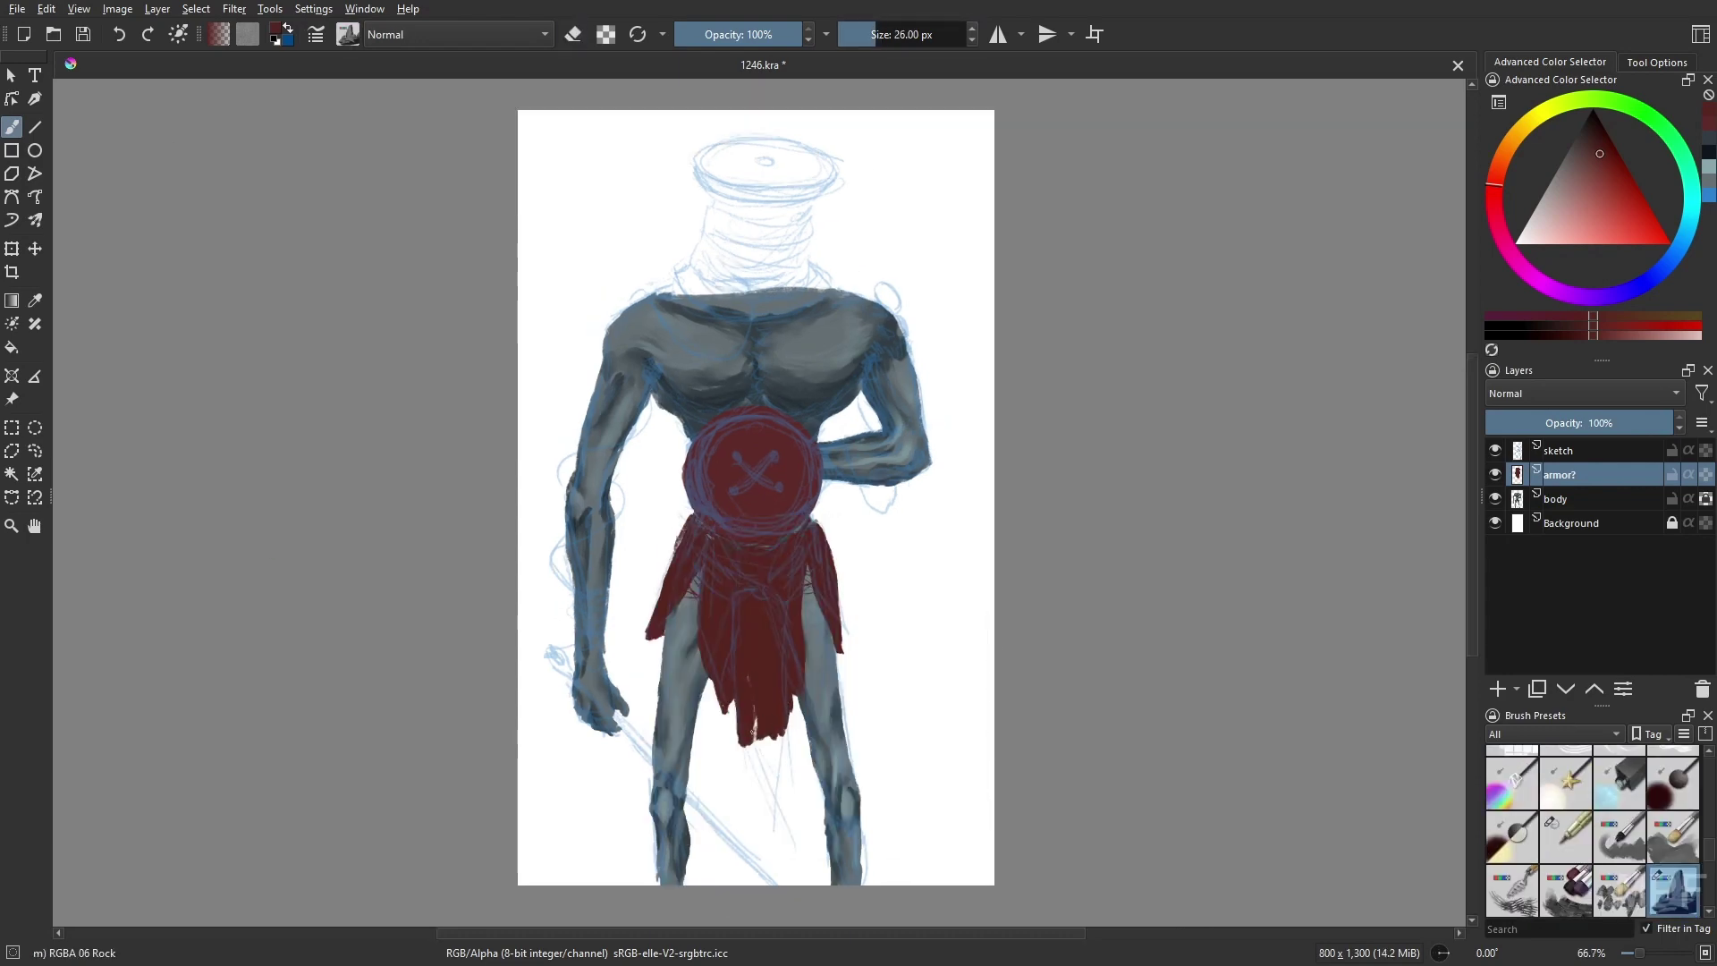
key("e")
key("plus")
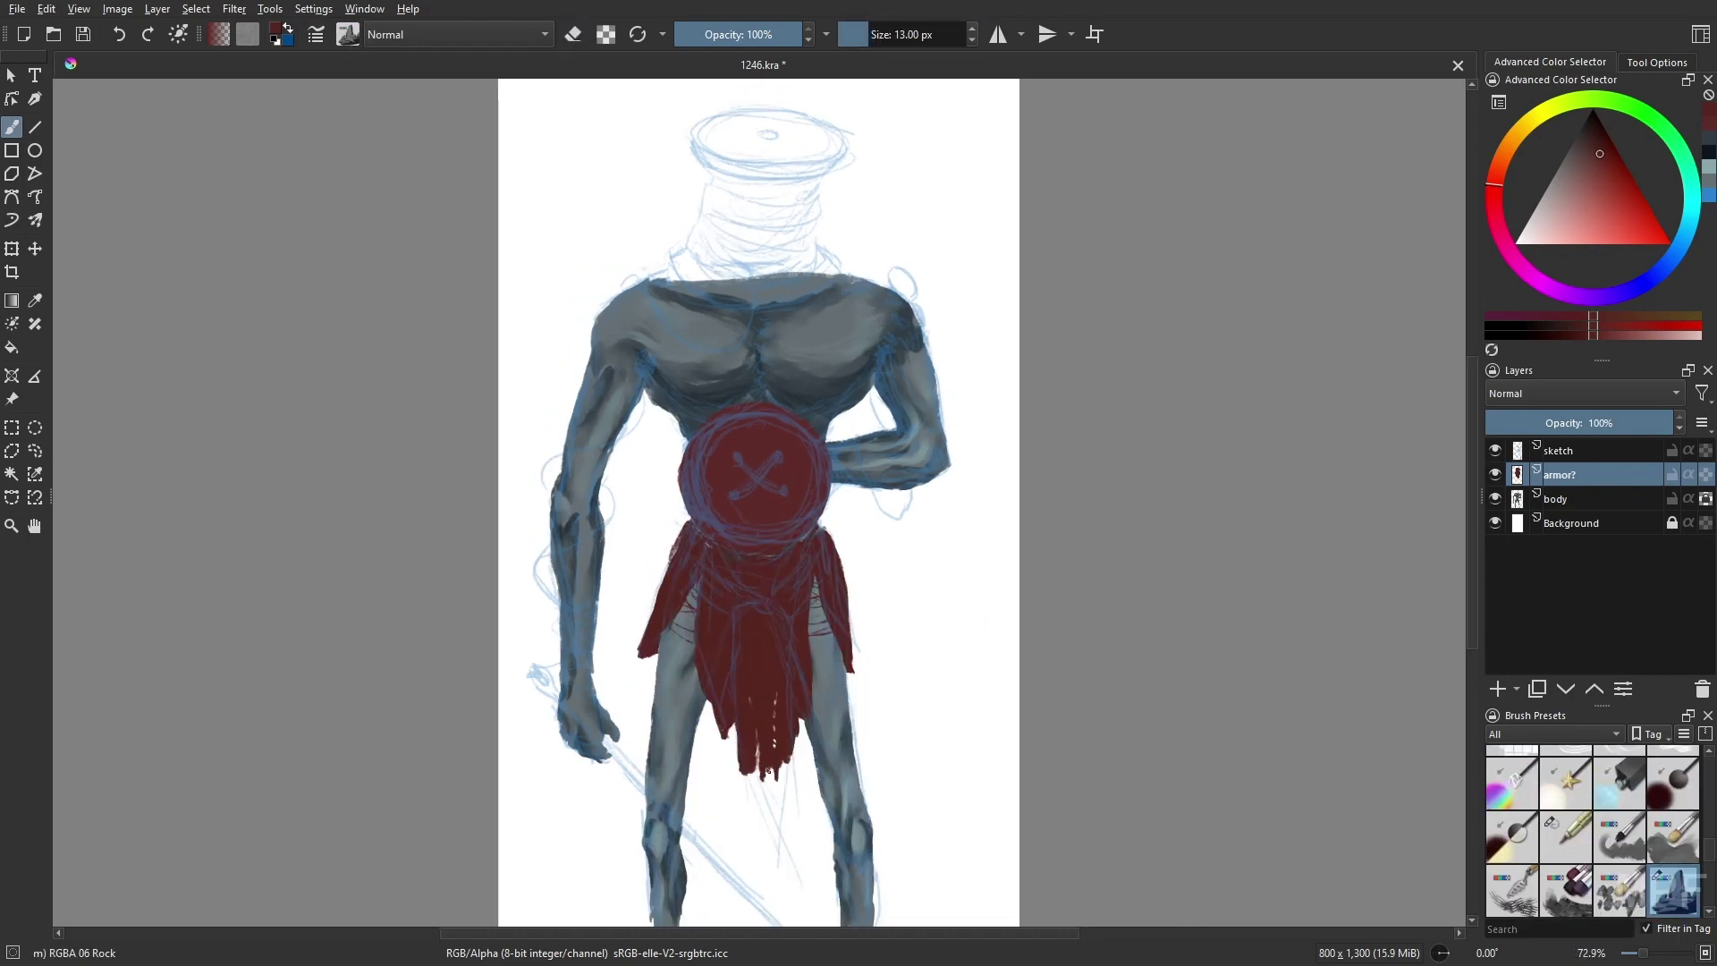
- Paint the spool head's wound thread dark red and its lower rim pale grey-green with the "paint hopefully" brush at 14 px
right_click(1183, 685)
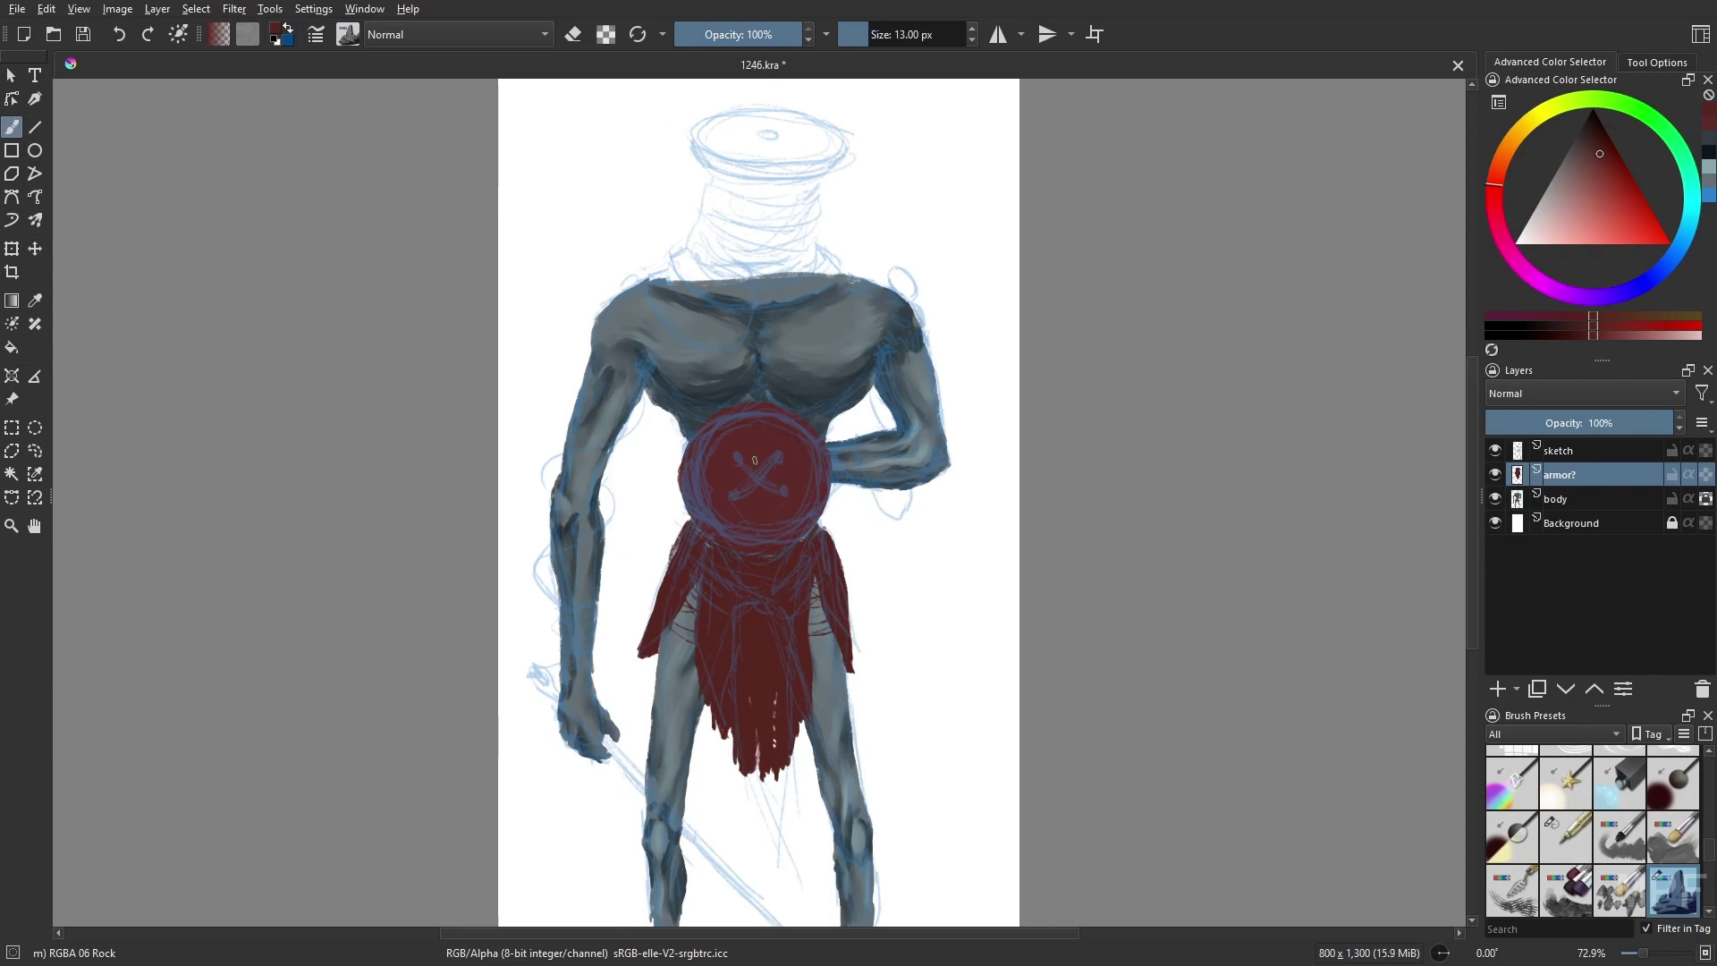
mouse_move(693, 269)
left_mouse_down()
mouse_move(787, 255)
mouse_move(707, 230)
mouse_move(805, 210)
mouse_move(719, 178)
mouse_move(814, 233)
mouse_move(715, 250)
mouse_move(805, 281)
mouse_move(733, 179)
left_mouse_up()
left_click_drag(1597, 206, 1556, 189)
left_click(1691, 218)
left_click_drag(707, 284, 777, 298)
left_click_drag(676, 256, 839, 266)
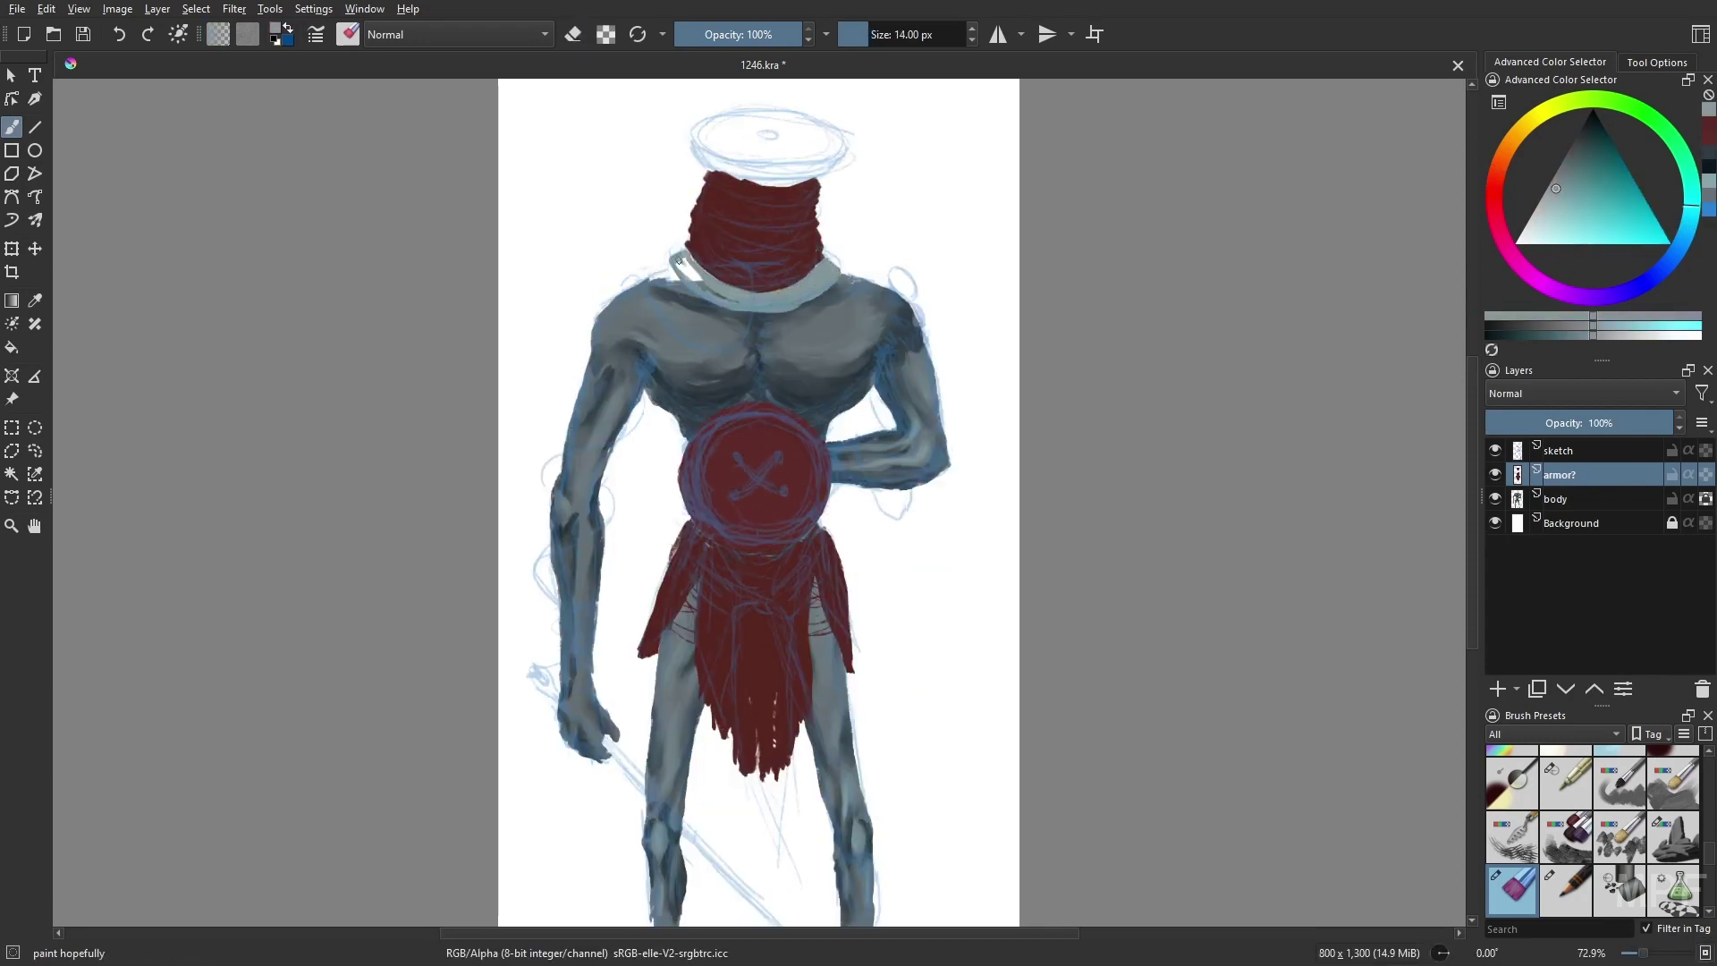
- Outline and fill the spool's top disc in pale grey-green, and add frayed dark red strands along the thread's sides
mouse_move(706, 174)
left_mouse_down()
mouse_move(827, 165)
mouse_move(819, 125)
mouse_move(841, 147)
left_mouse_up()
key("/")
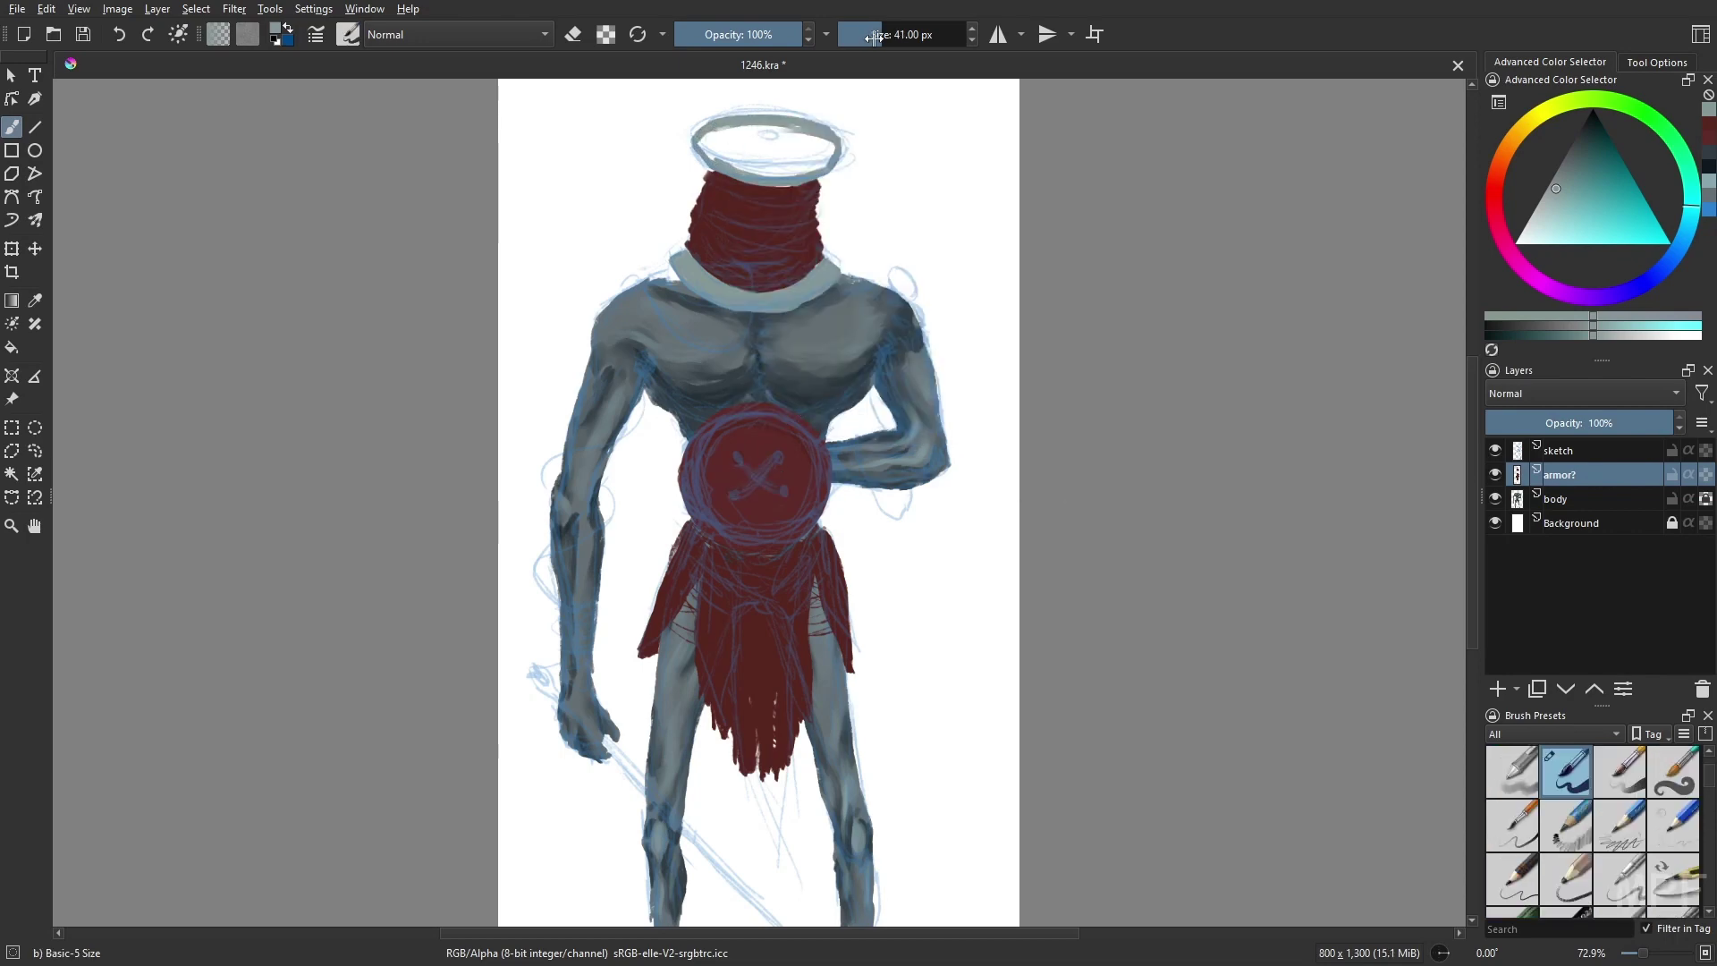
left_click_drag(711, 143, 752, 163)
left_click(729, 228, "ctrl")
key("/")
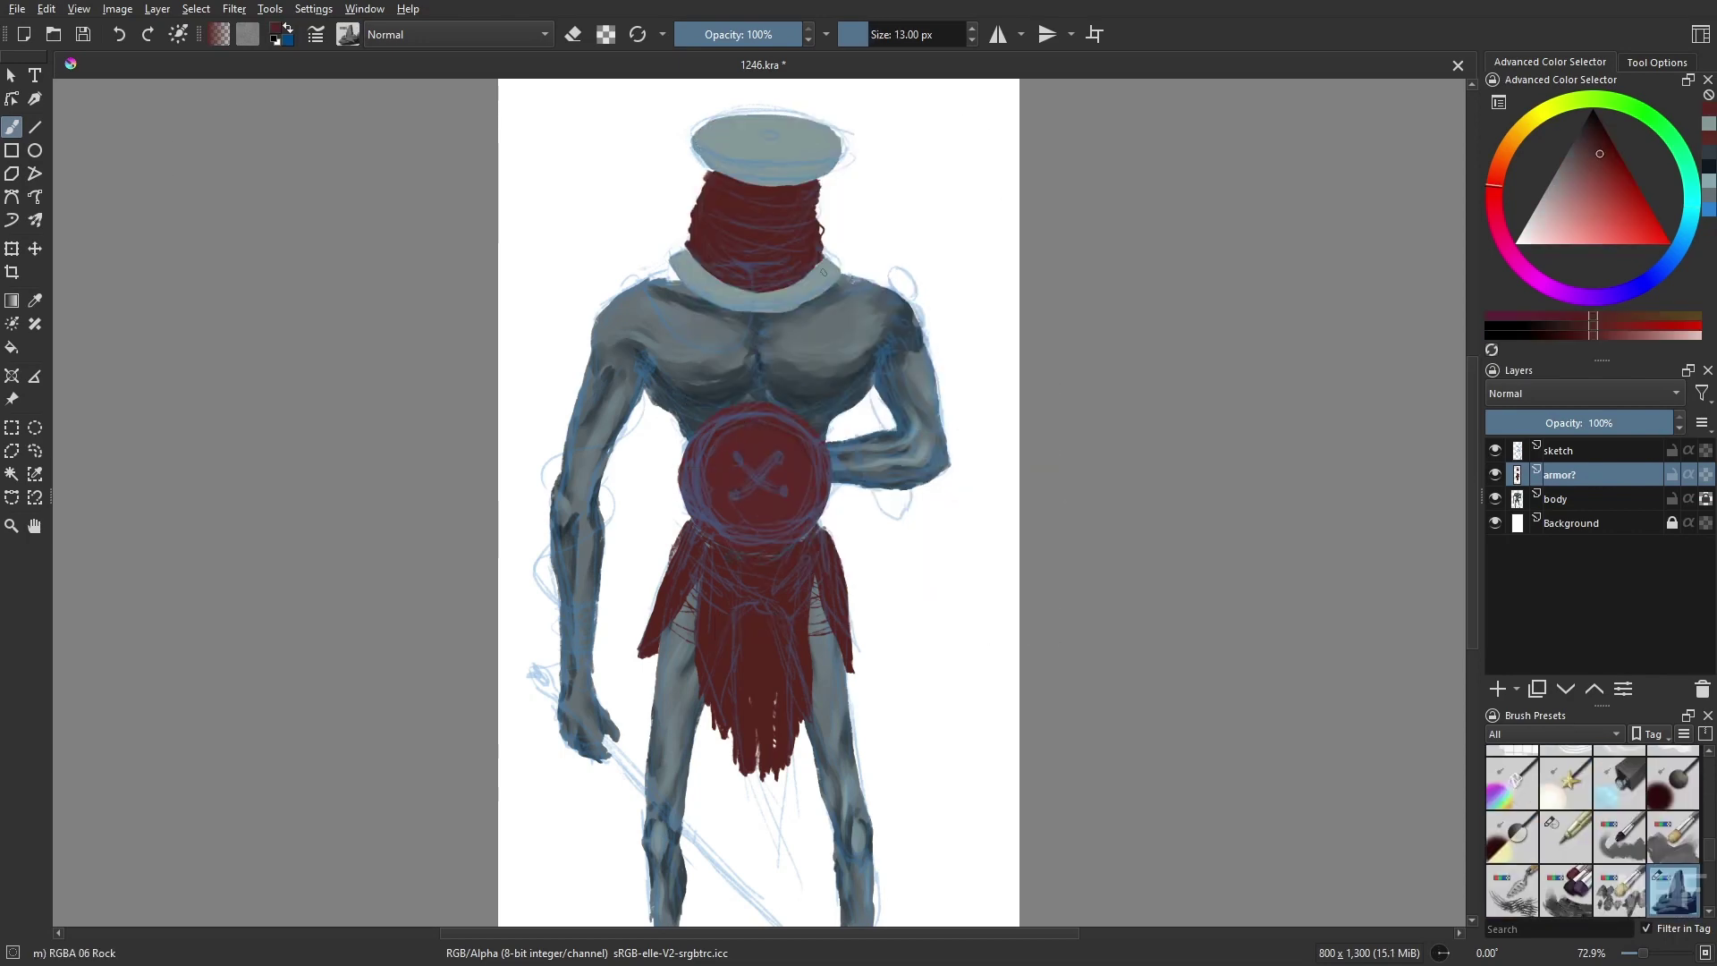
- Mirror the view and paint the needle-like sword through the hanging hand in pale grey-green with the "paint hopefully" brush
right_click(937, 685)
left_click(973, 683)
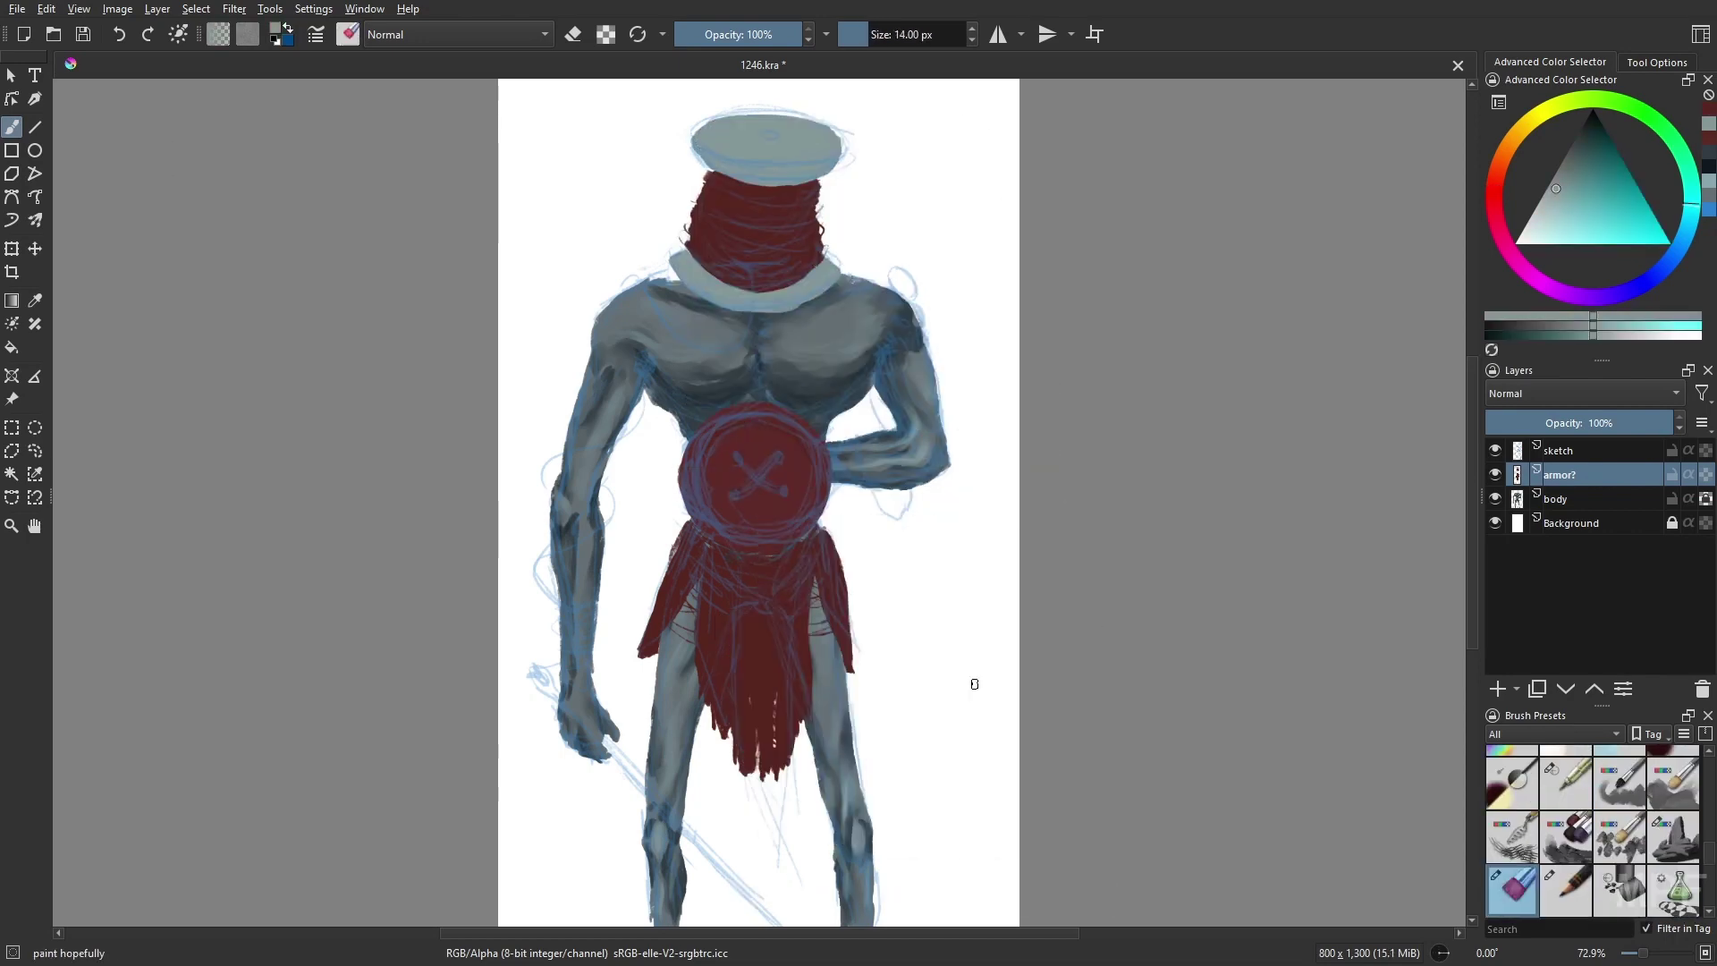
key("m")
scroll(973, 683, "down", 2)
left_click_drag(758, 842, 921, 663)
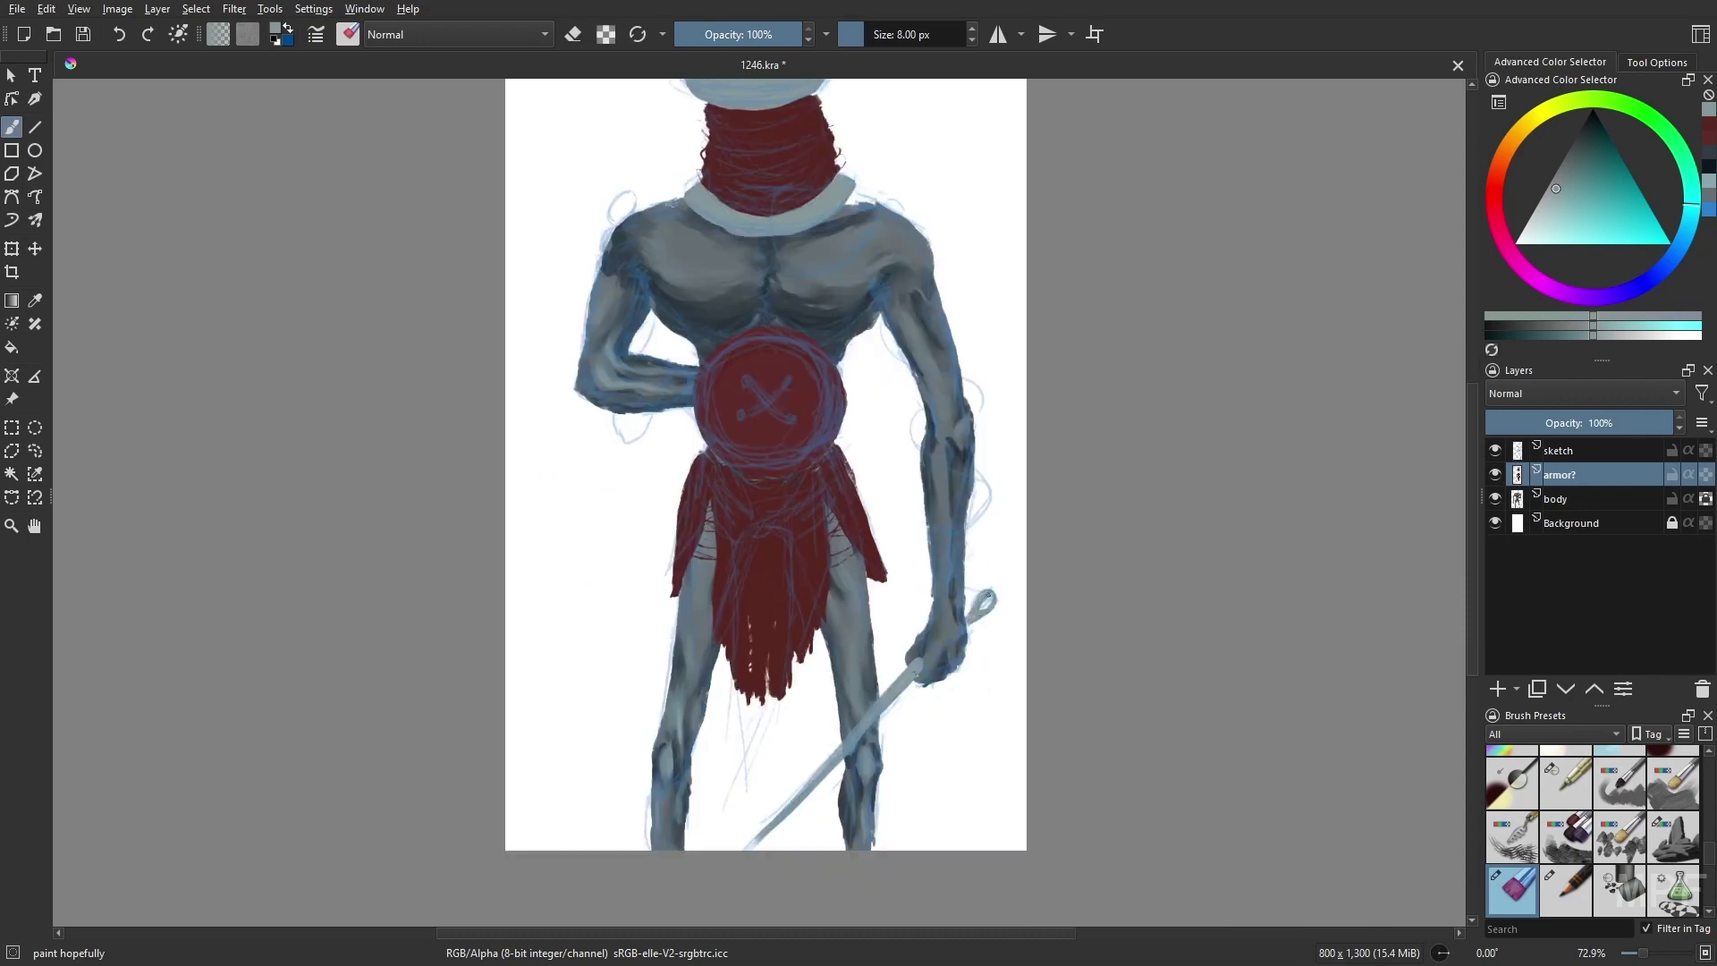
- Hide the sketch layer, fit the page in view and touch up the body layer with the Gamer Knife Maybe brush
left_click(1496, 450)
key("ctrl+shift+0")
left_click(1556, 498)
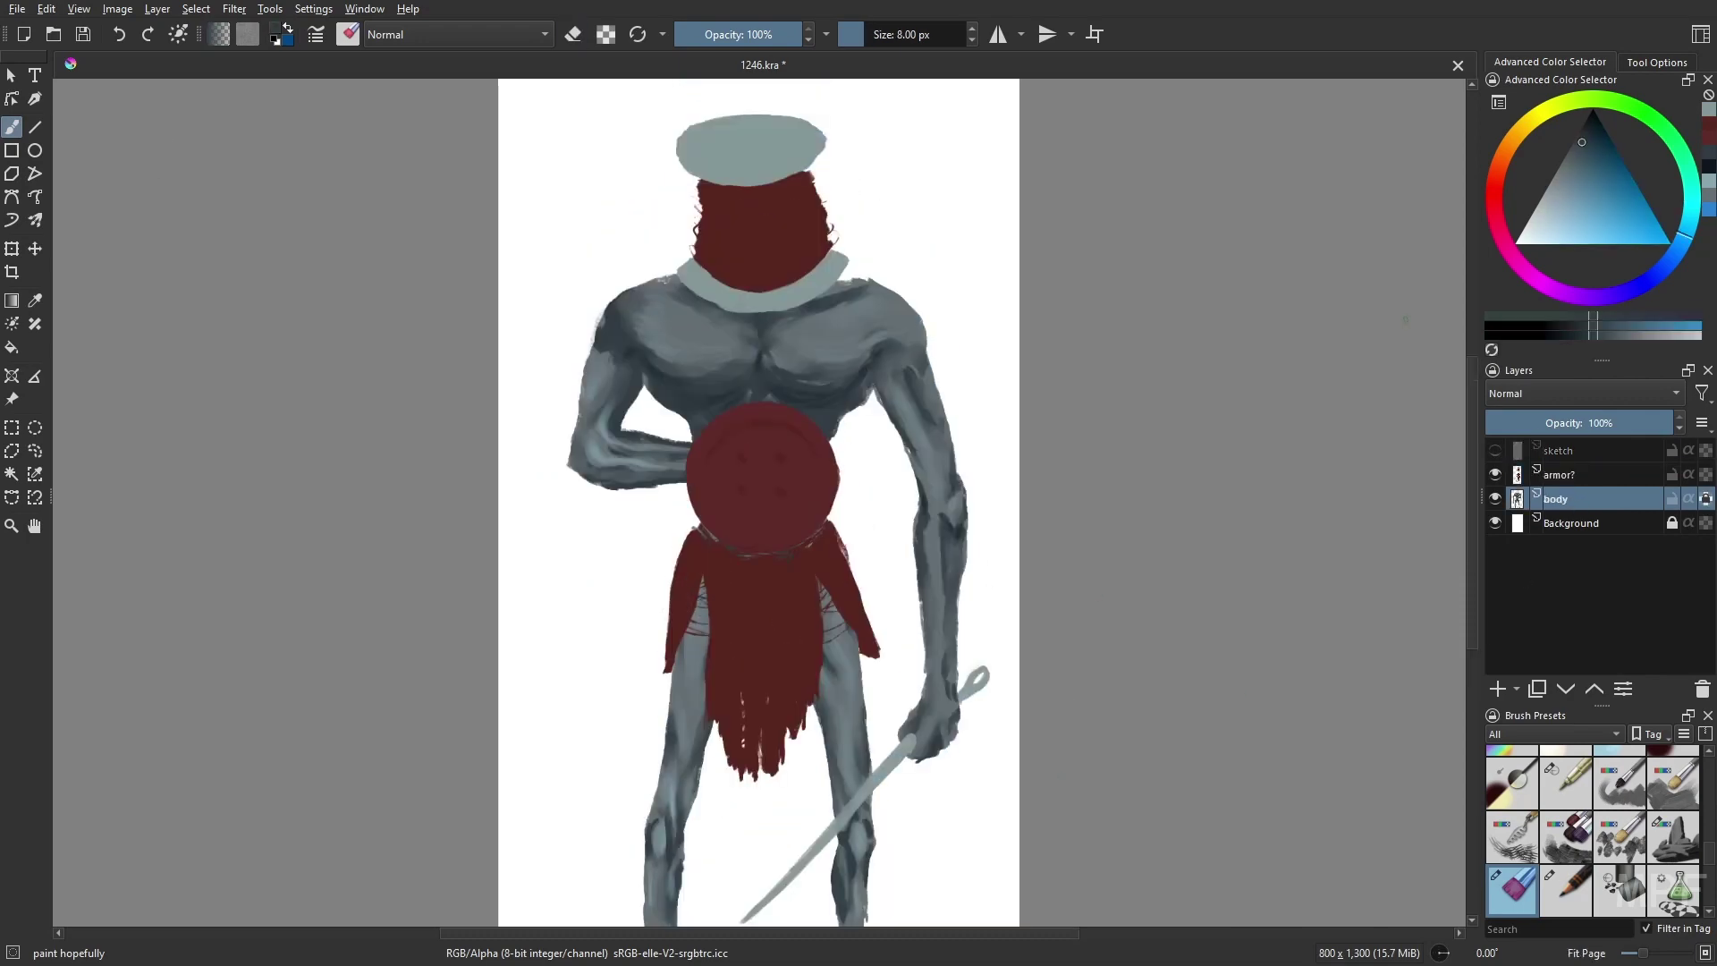
key("/")
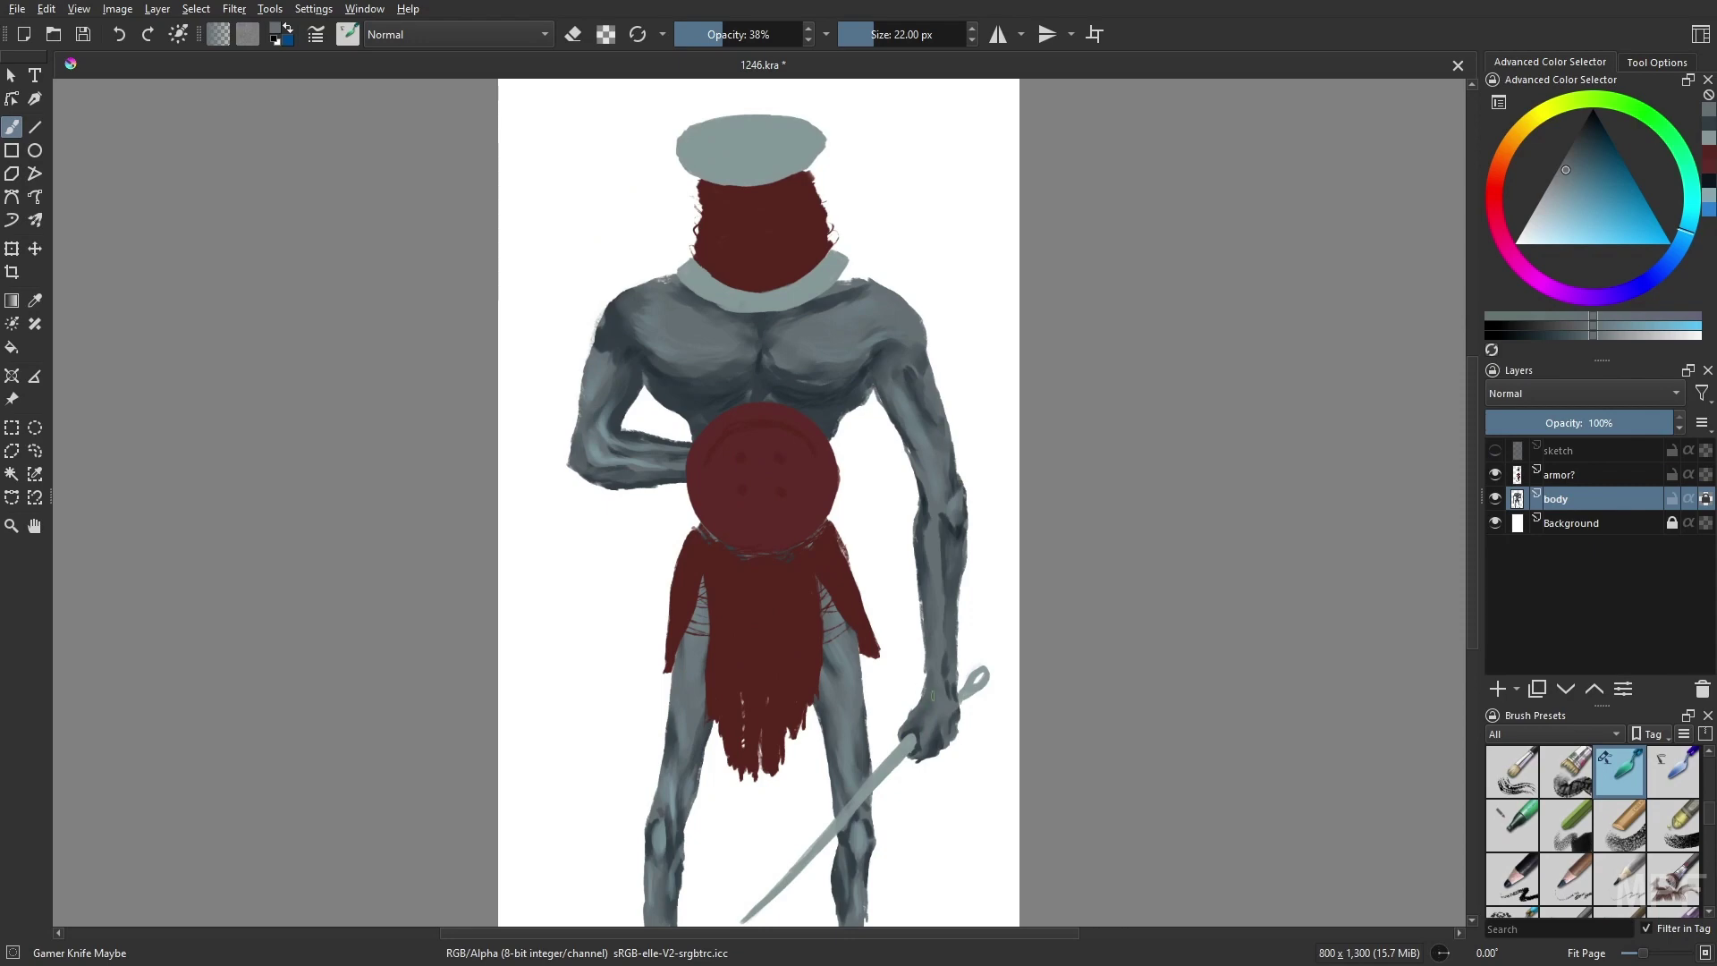
- Return to the "armor?" layer and clean up the spool's thread and rim edges with sampled dark red and grey-green
key("Page_Up")
key("e")
left_click(757, 185, "ctrl")
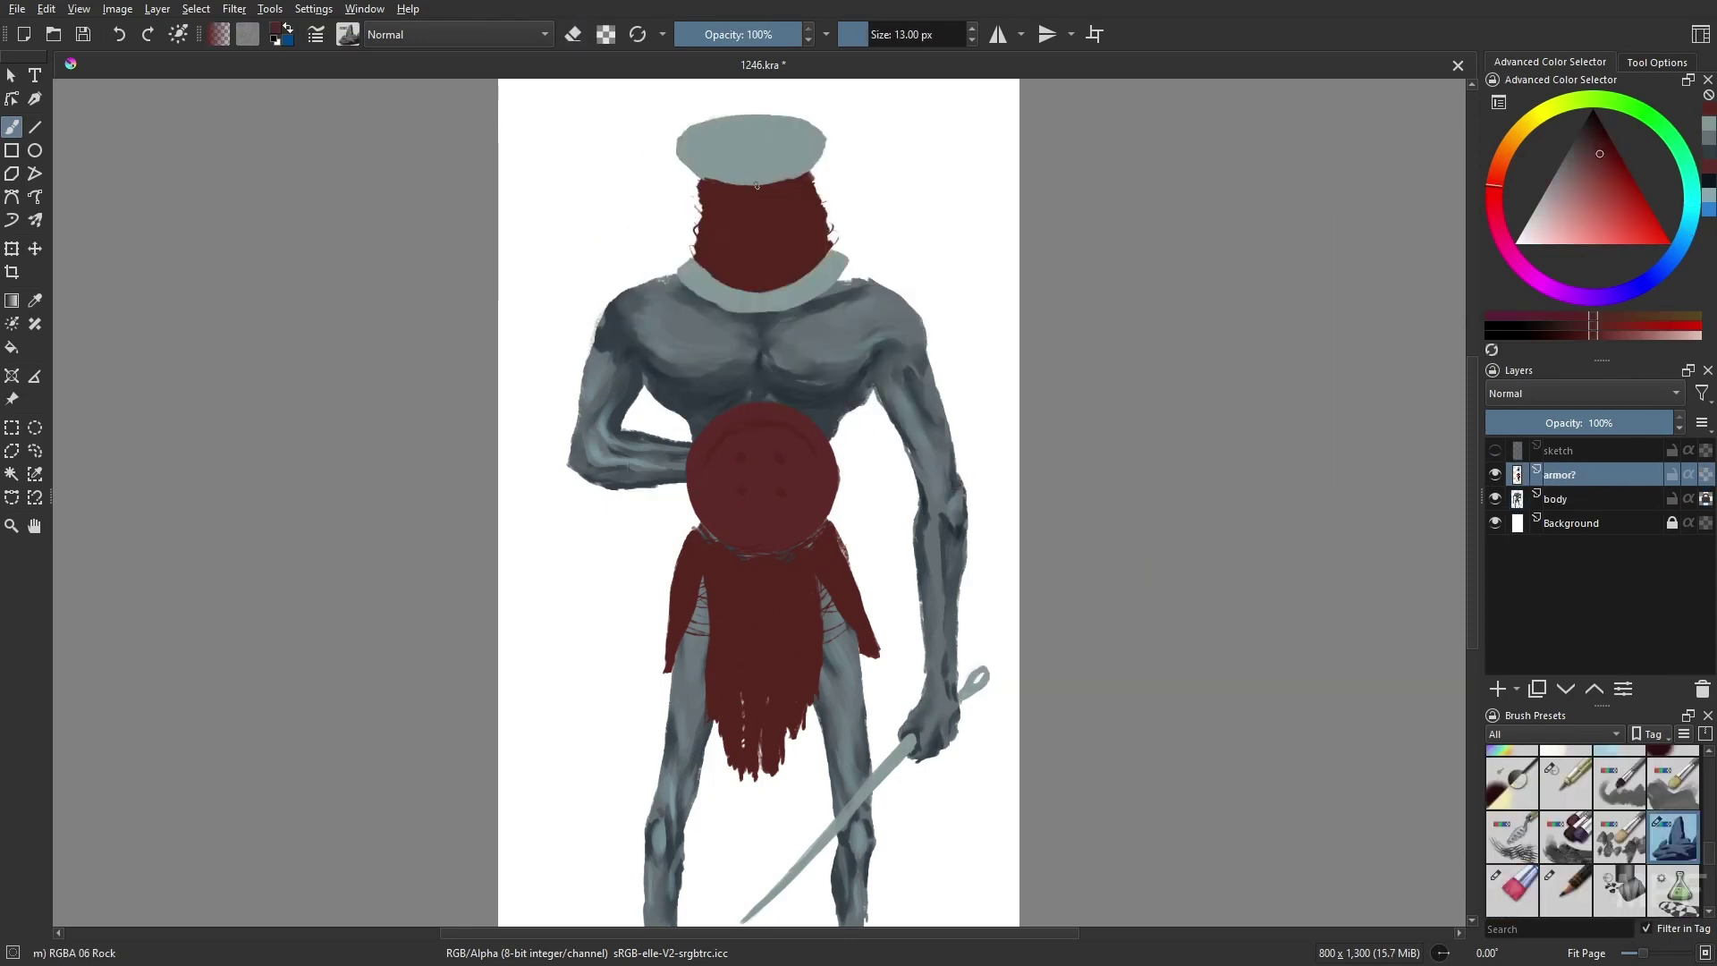
key("m")
left_click(829, 260, "ctrl")
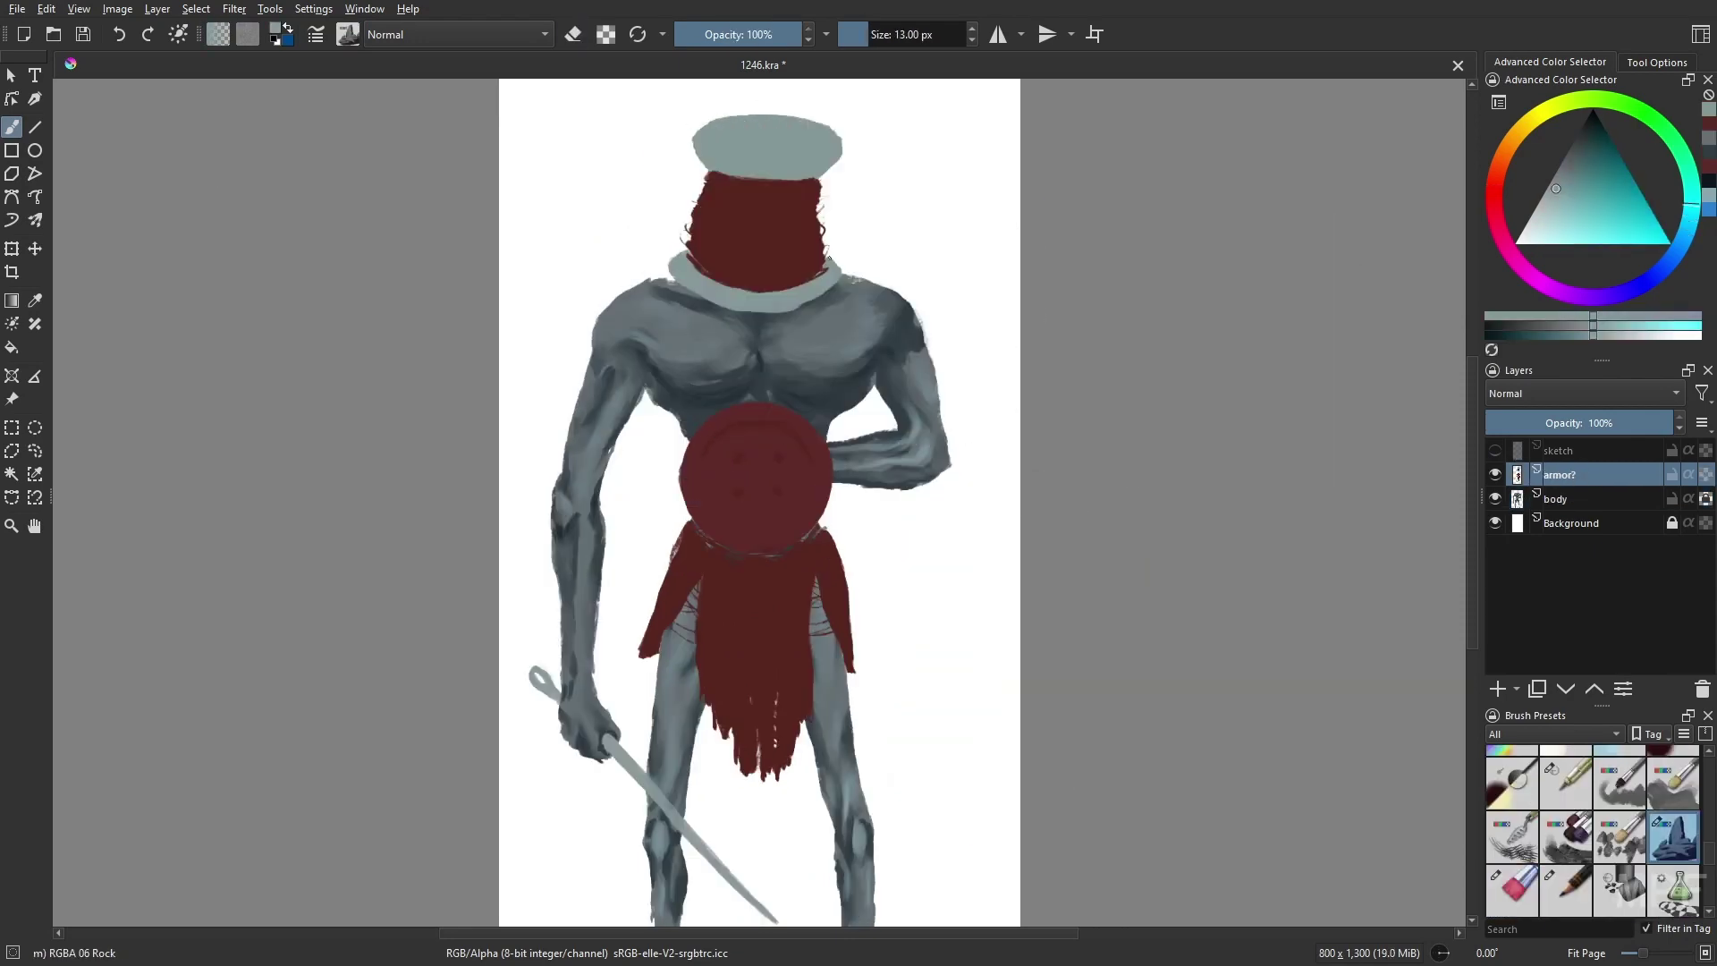
- Select the spool's top disc with an elliptical selection, flatten it slightly from above and mirror the view back
left_click(34, 427)
left_click_drag(635, 100, 872, 179)
key("ctrl+t")
left_click_drag(769, 104, 769, 114)
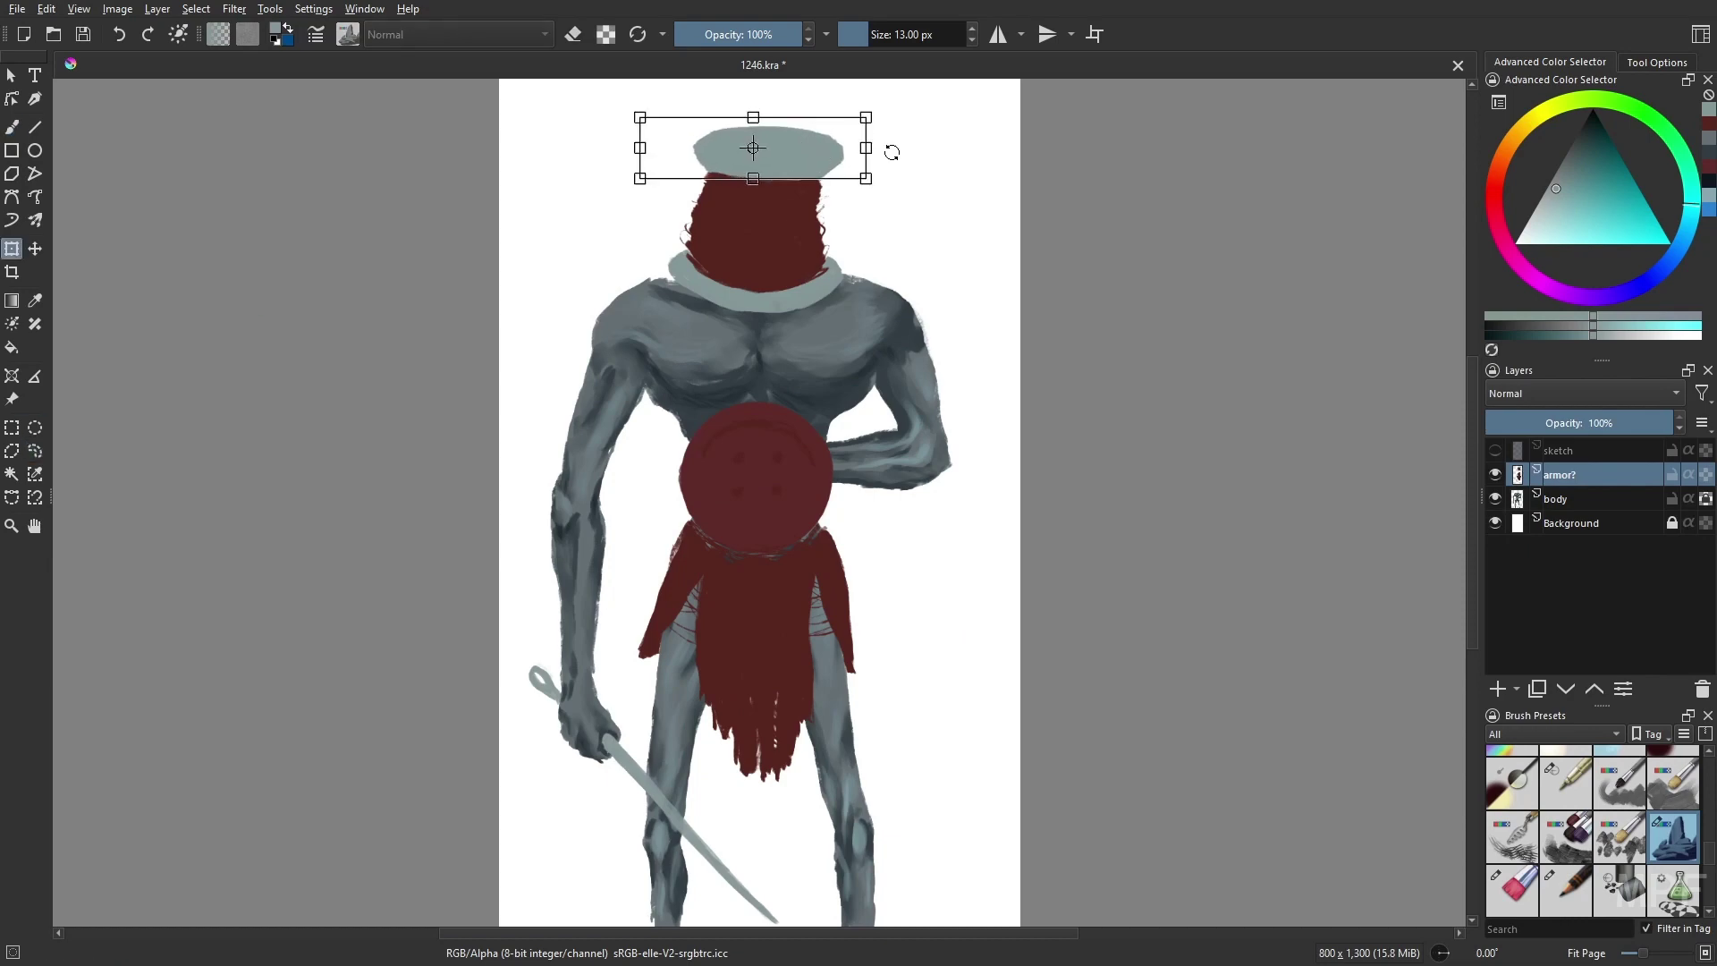
key("Return")
key("m")
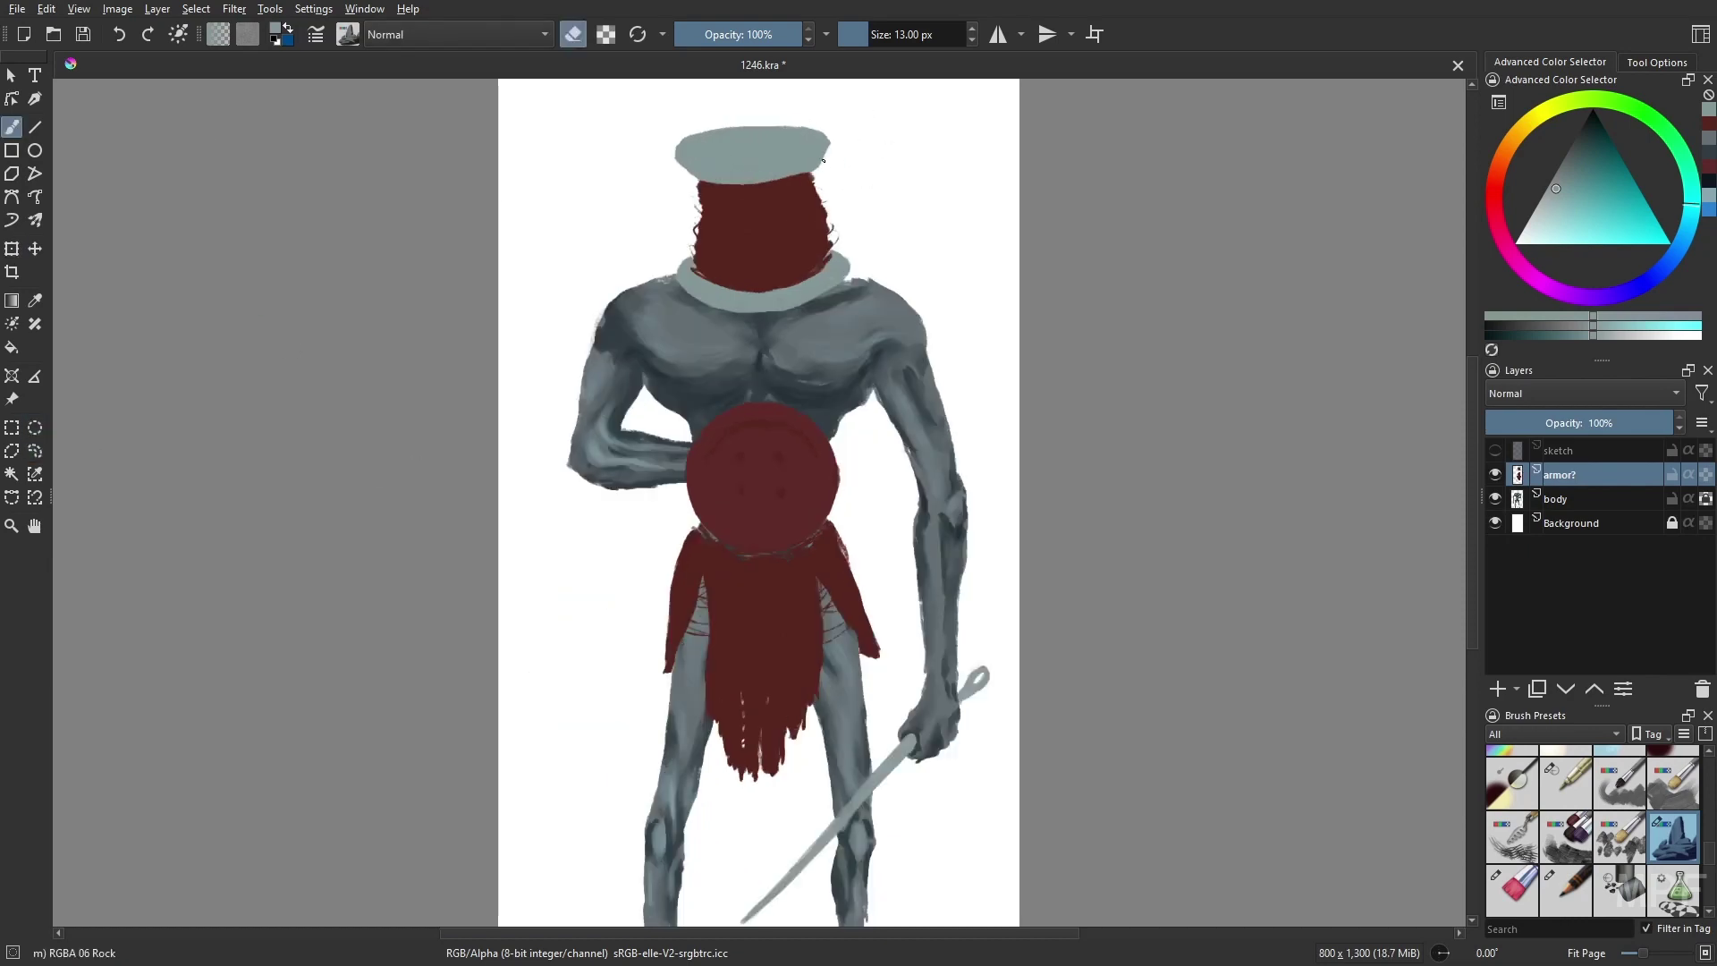
- Draw a grey-green elliptical ring for the spool's lower rim around the neck with the "paint hopefully" brush at 16 px
right_click(967, 409)
left_click(1069, 331)
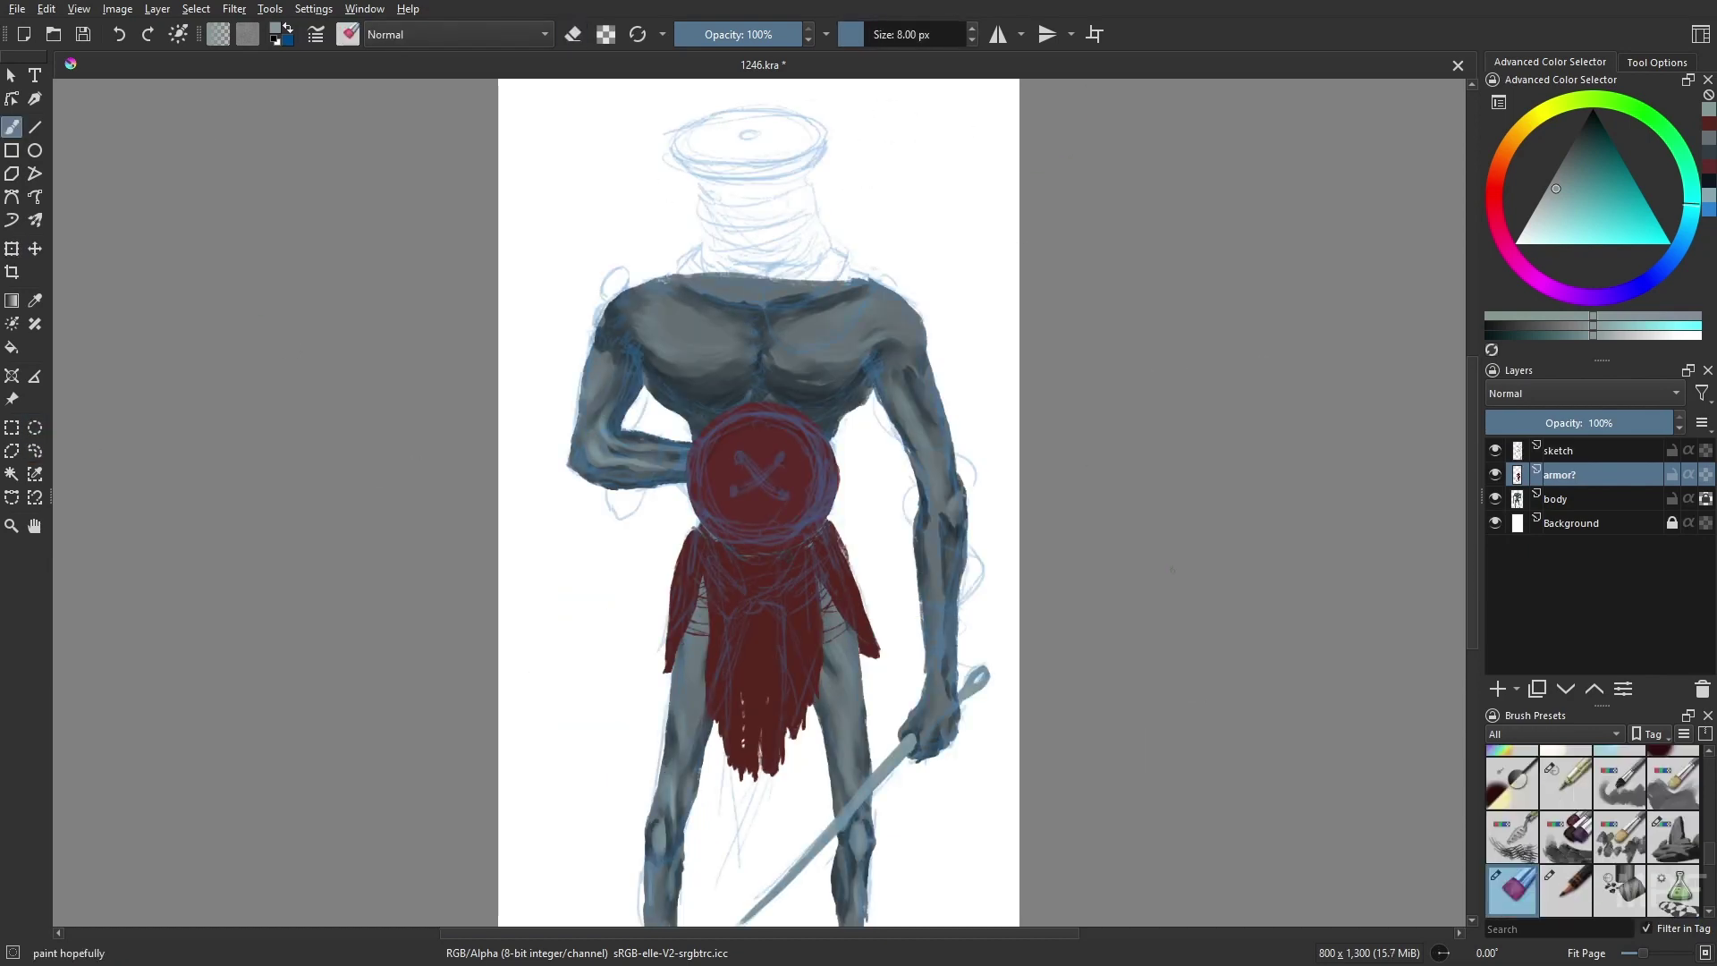
key("bracketright")
left_click(35, 150)
left_click_drag(689, 229, 828, 309)
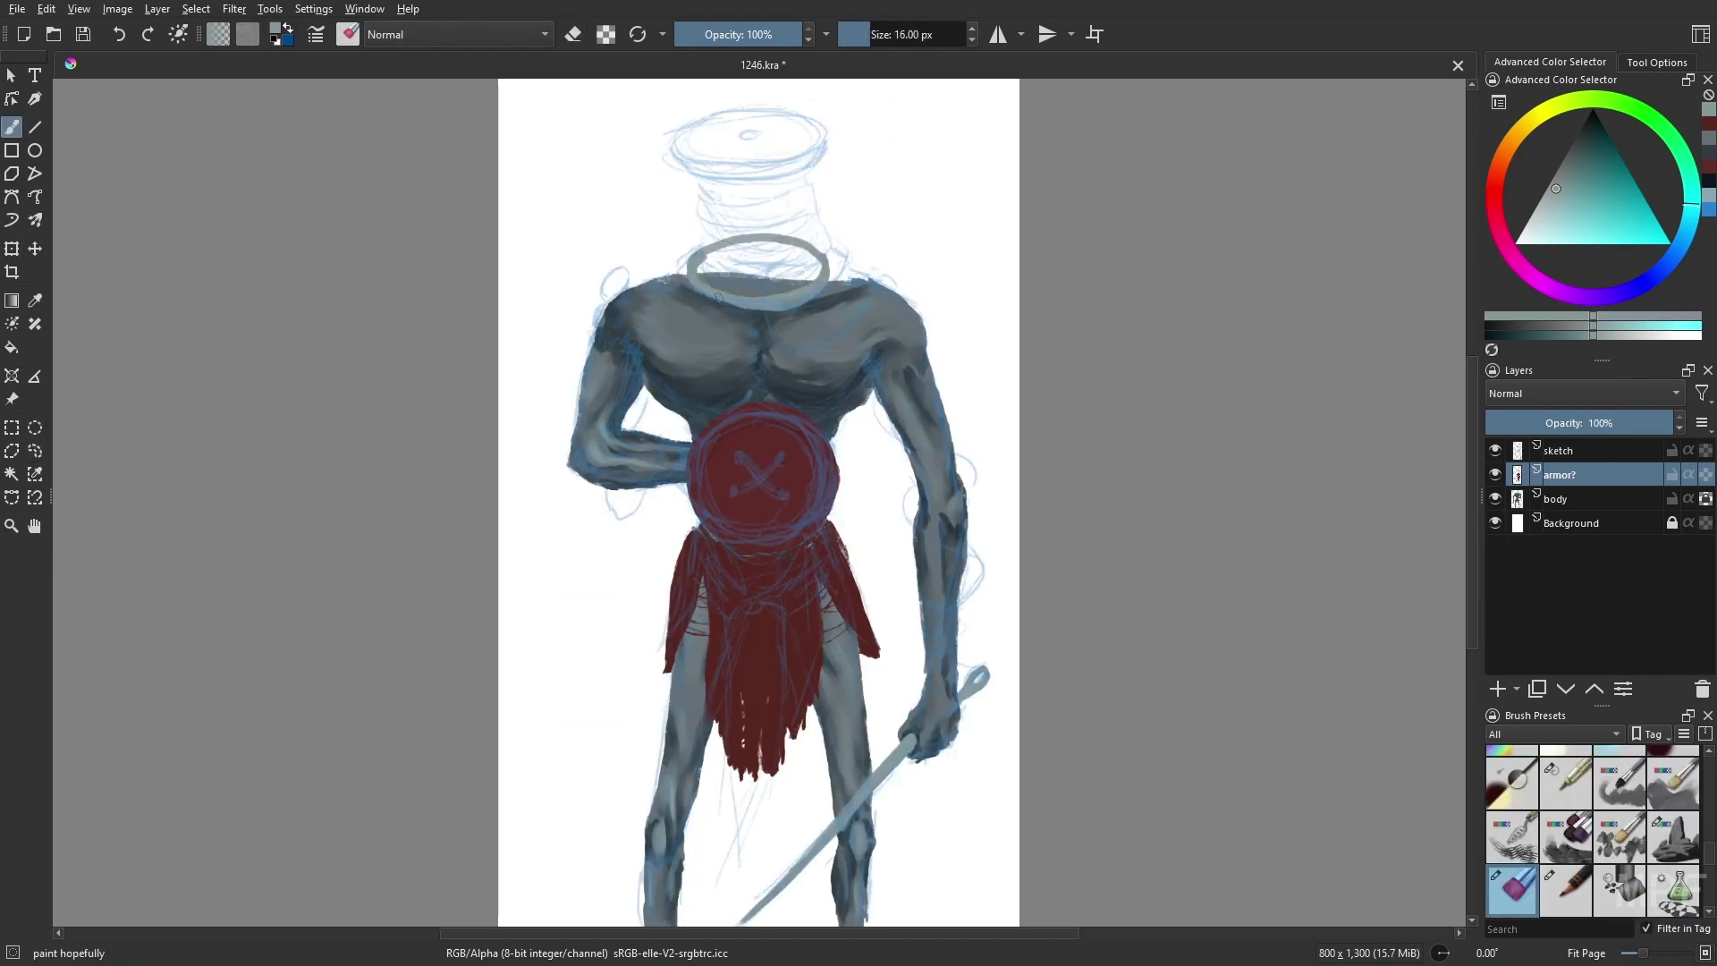
key("ctrl+z")
mouse_move(685, 241)
left_mouse_down()
mouse_move(841, 308)
mouse_move(874, 149)
mouse_move(840, 182)
left_mouse_up()
- Paste a copy of the ring at the top of the head sketch and fill both ellipses with grey-green
key("ctrl+t")
key("ctrl+c")
key("ctrl+v")
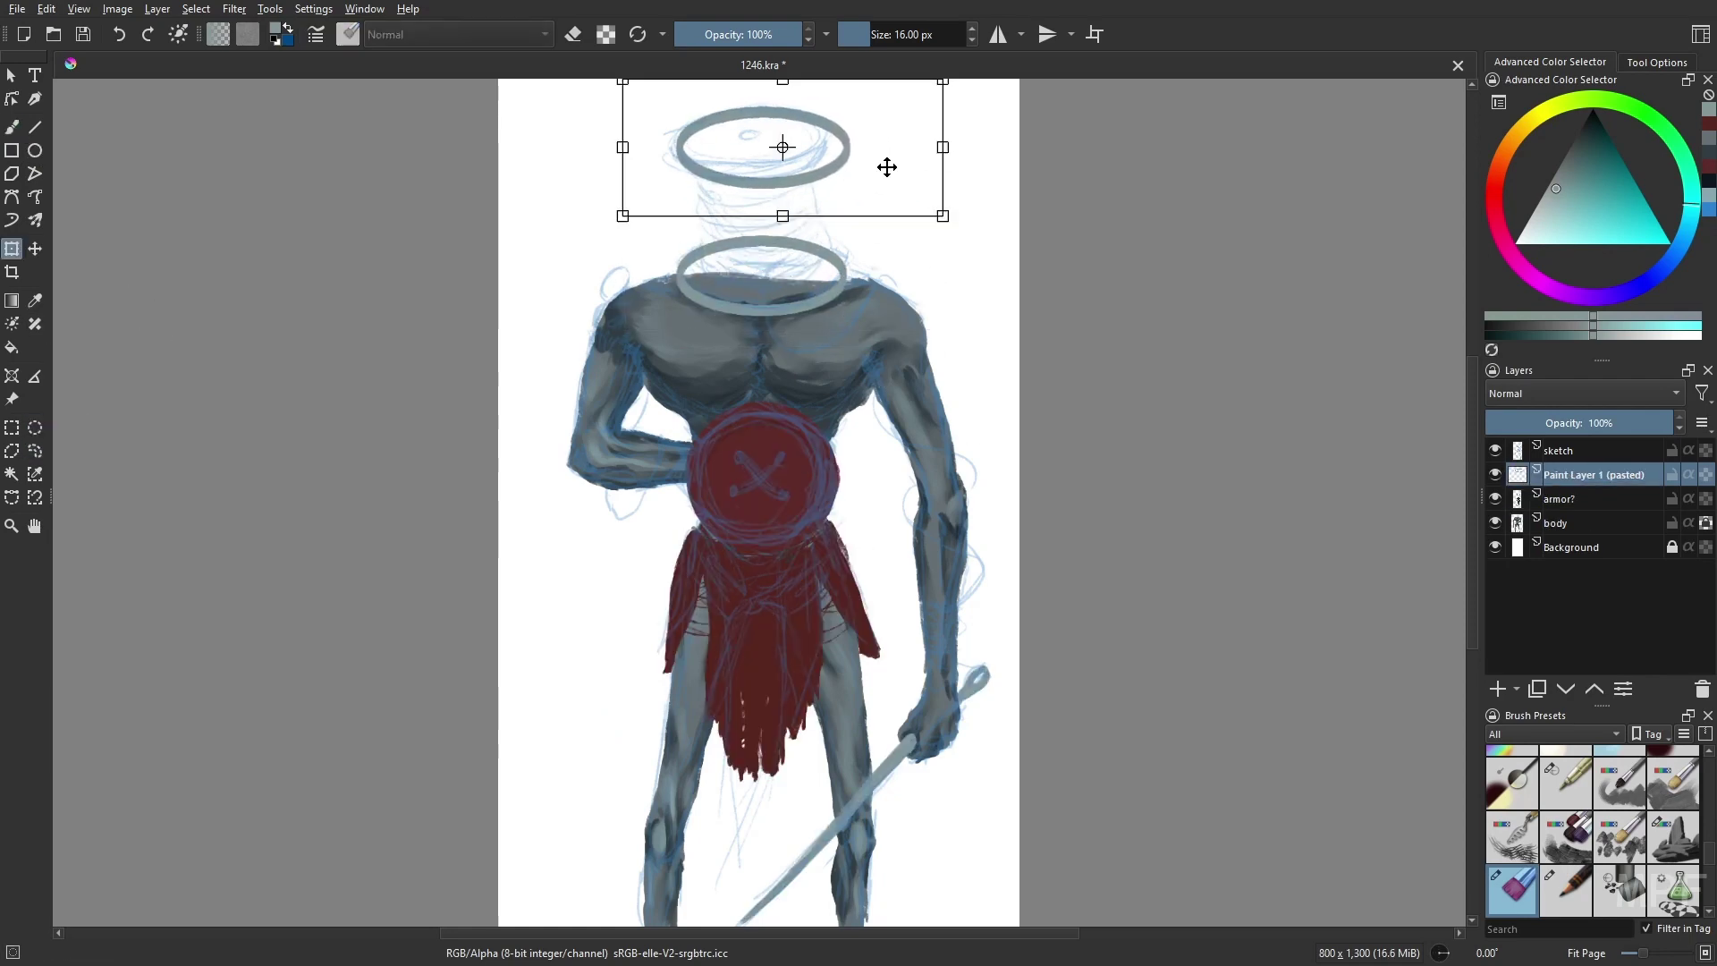
key("b")
key("slash")
mouse_move(689, 139)
left_mouse_down()
mouse_move(804, 157)
mouse_move(756, 145)
left_mouse_up()
key("Page_Down")
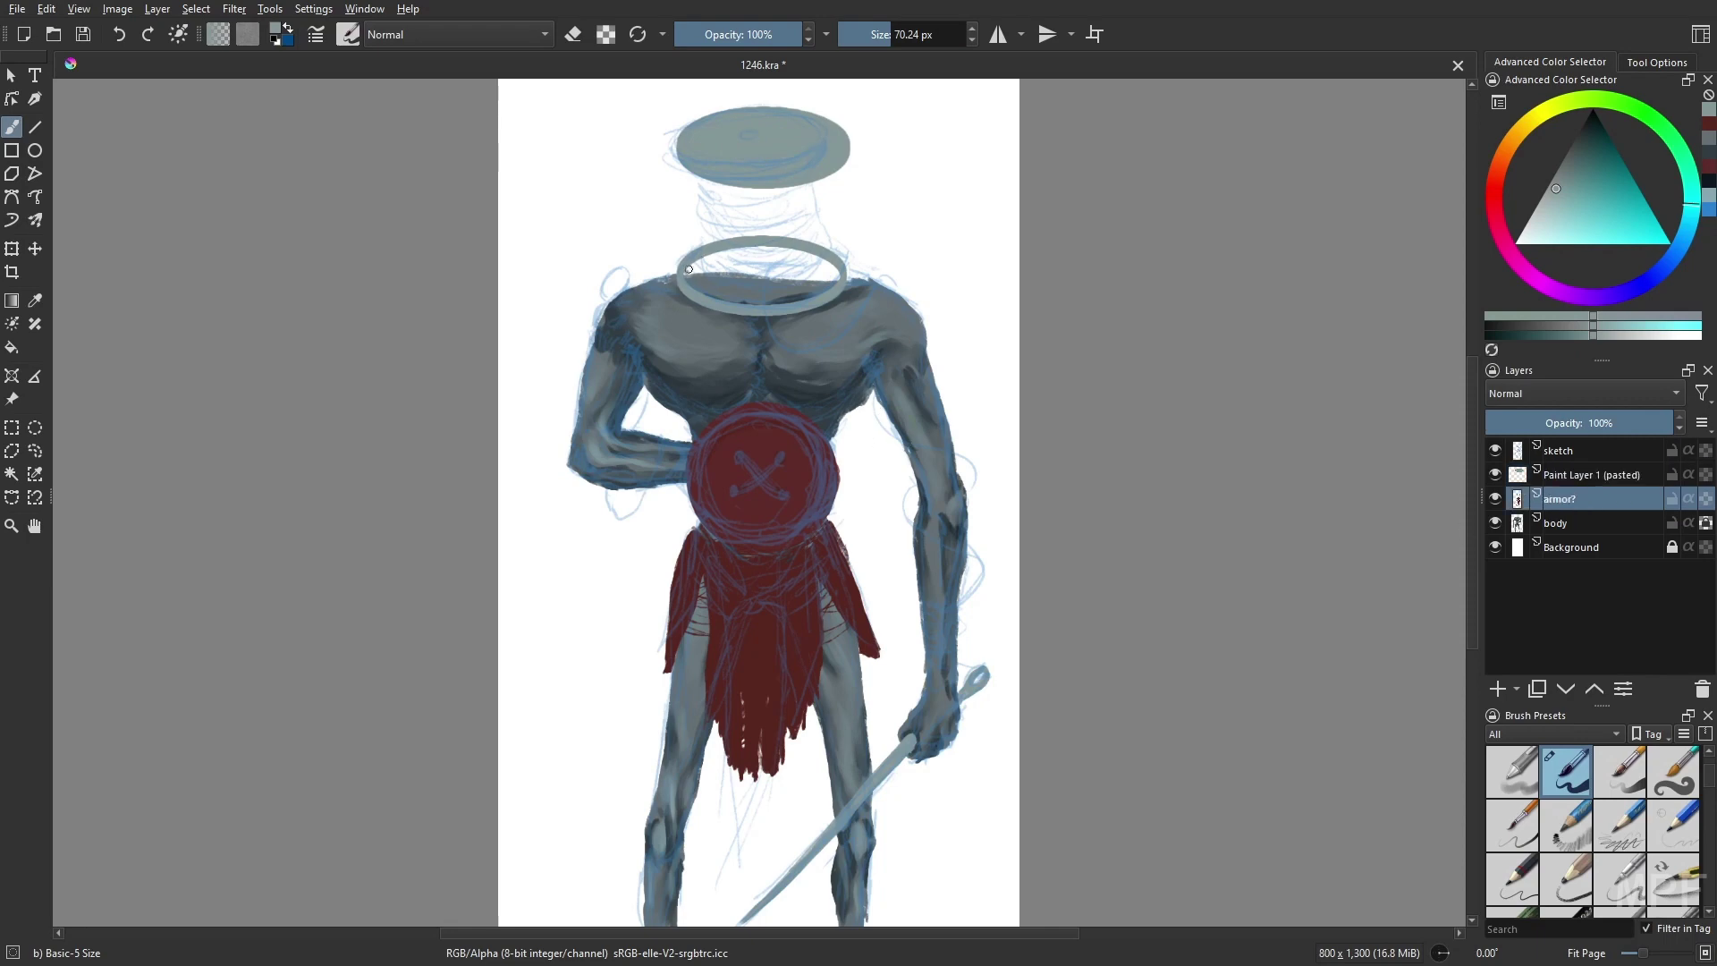
left_click_drag(693, 259, 827, 277)
- Outline the spool's thread core in dark red with an ellipse on the lower rim and straight sides up to the top disc
right_click(847, 384)
mouse_move(695, 245)
left_mouse_down()
mouse_move(850, 308)
mouse_move(702, 158)
left_mouse_up()
key("b")
key("v")
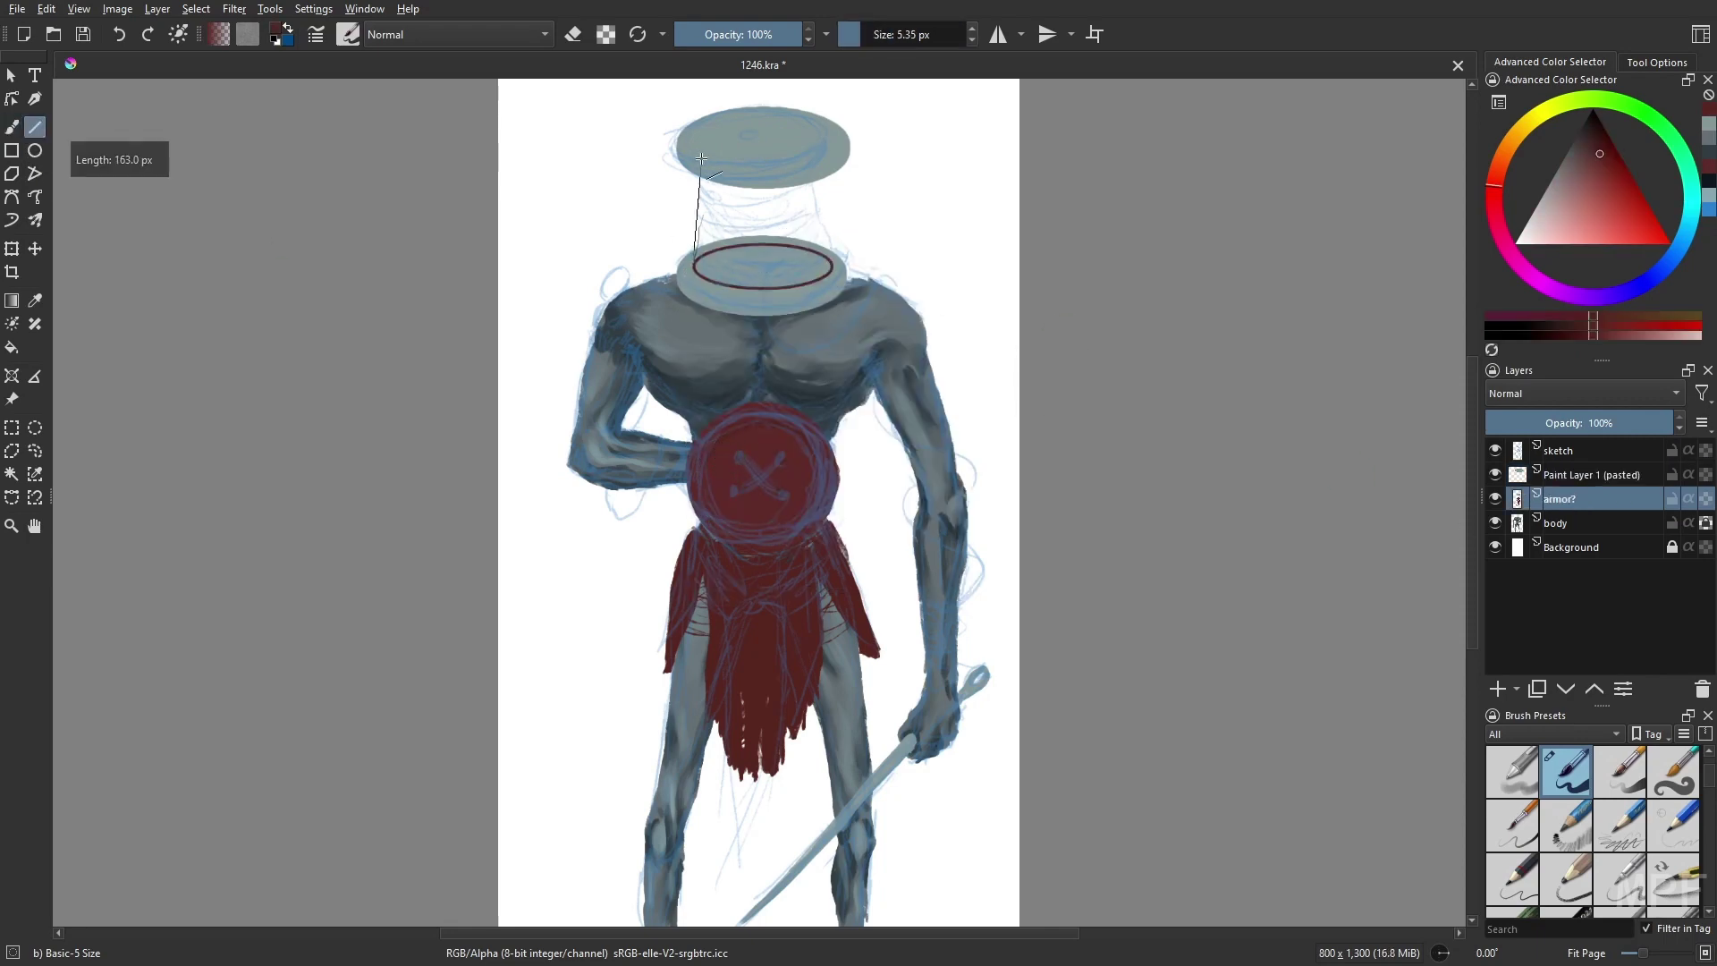
key("ctrl+z")
key("ctrl+z")
left_click_drag(696, 264, 696, 251)
key("b")
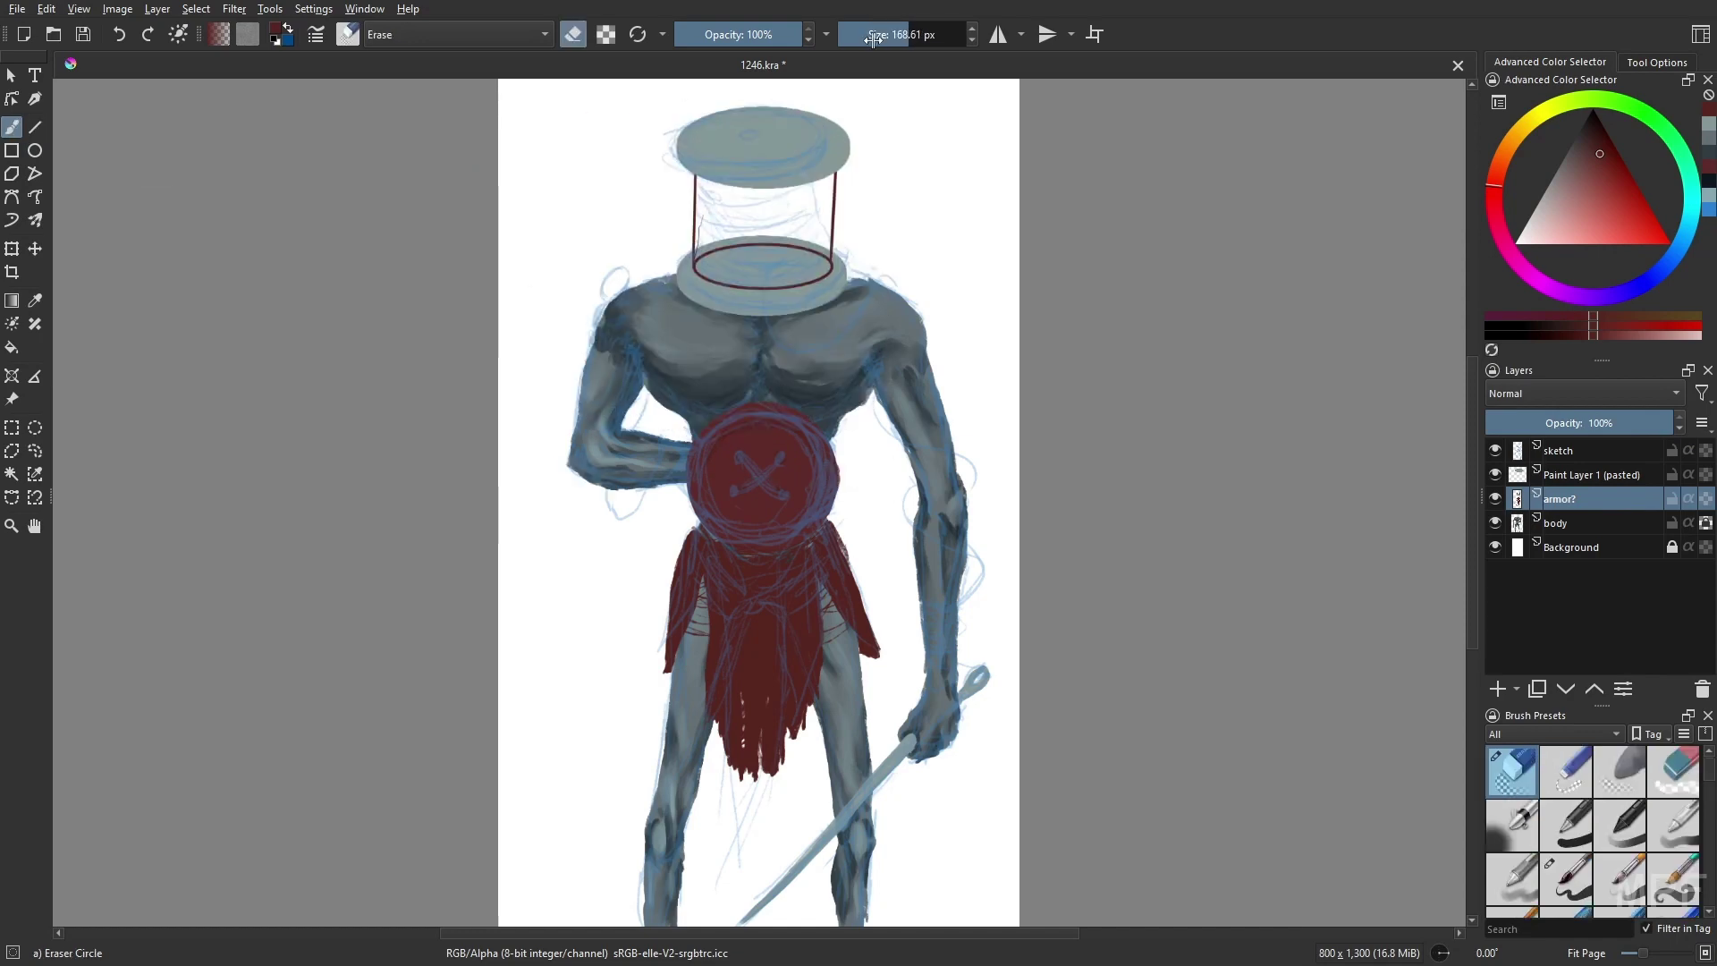
- Fill the thread core with dark red, then roughen its side edges with the RGBA 06 Rock brush in mirrored view
left_click_drag(833, 176, 830, 269)
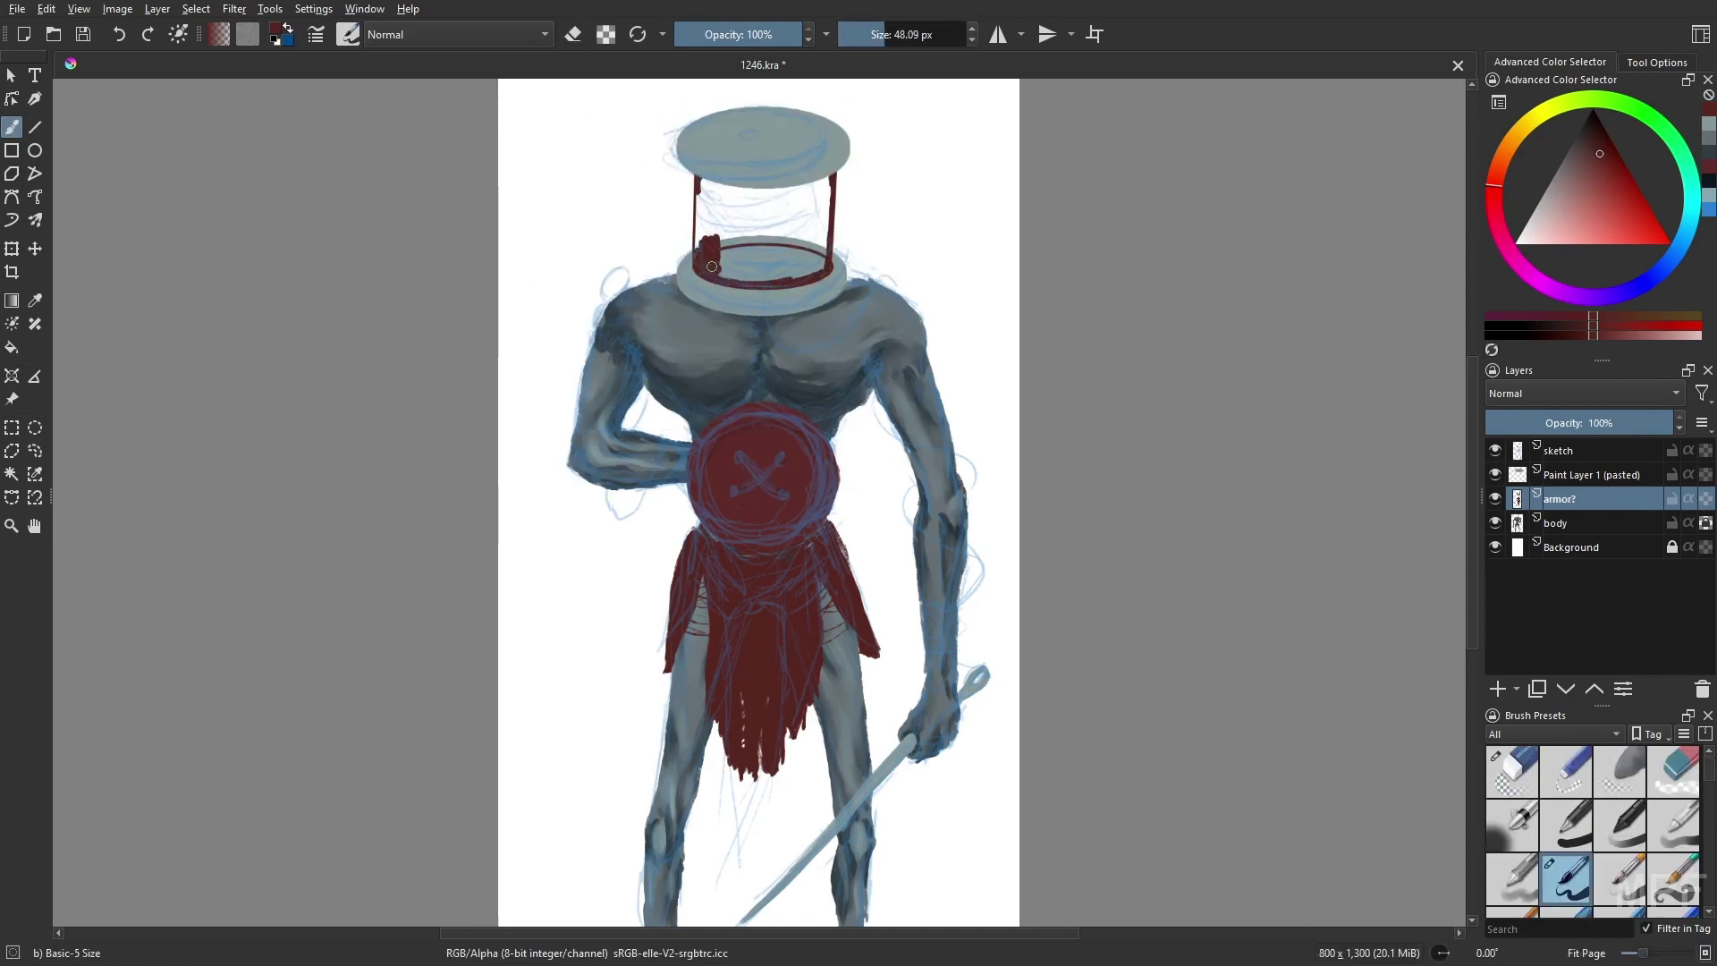
left_click_drag(712, 267, 730, 257)
left_click_drag(715, 188, 814, 241)
key("slash")
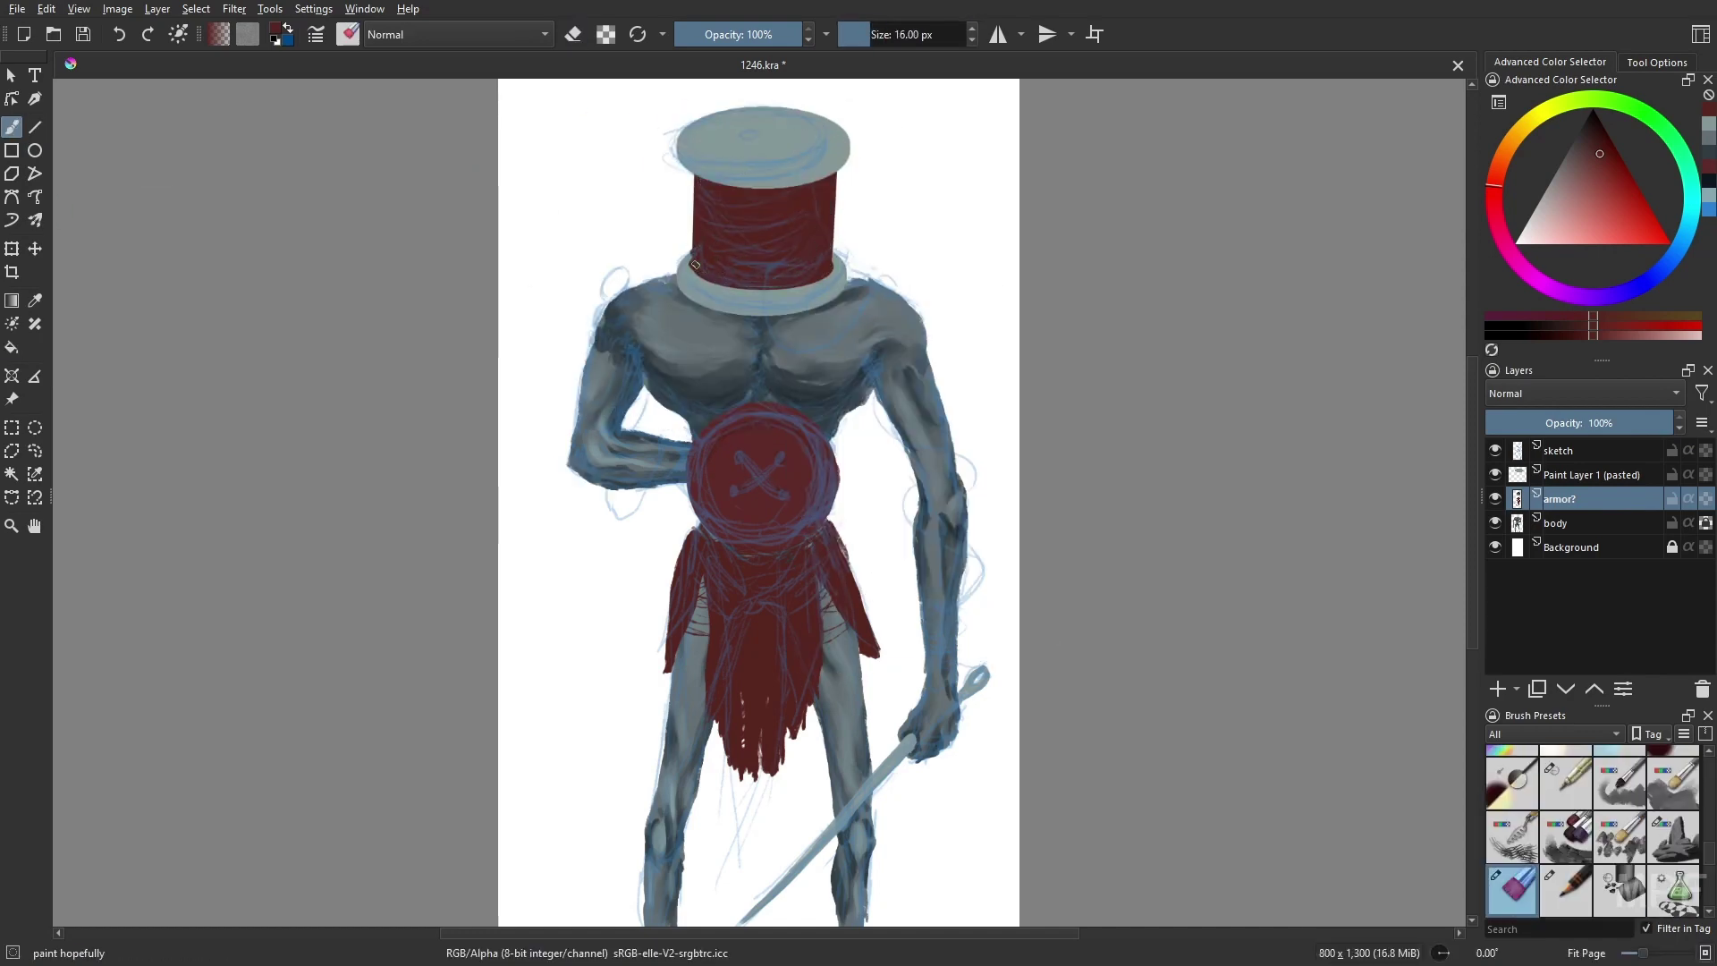
key("m")
key("slash")
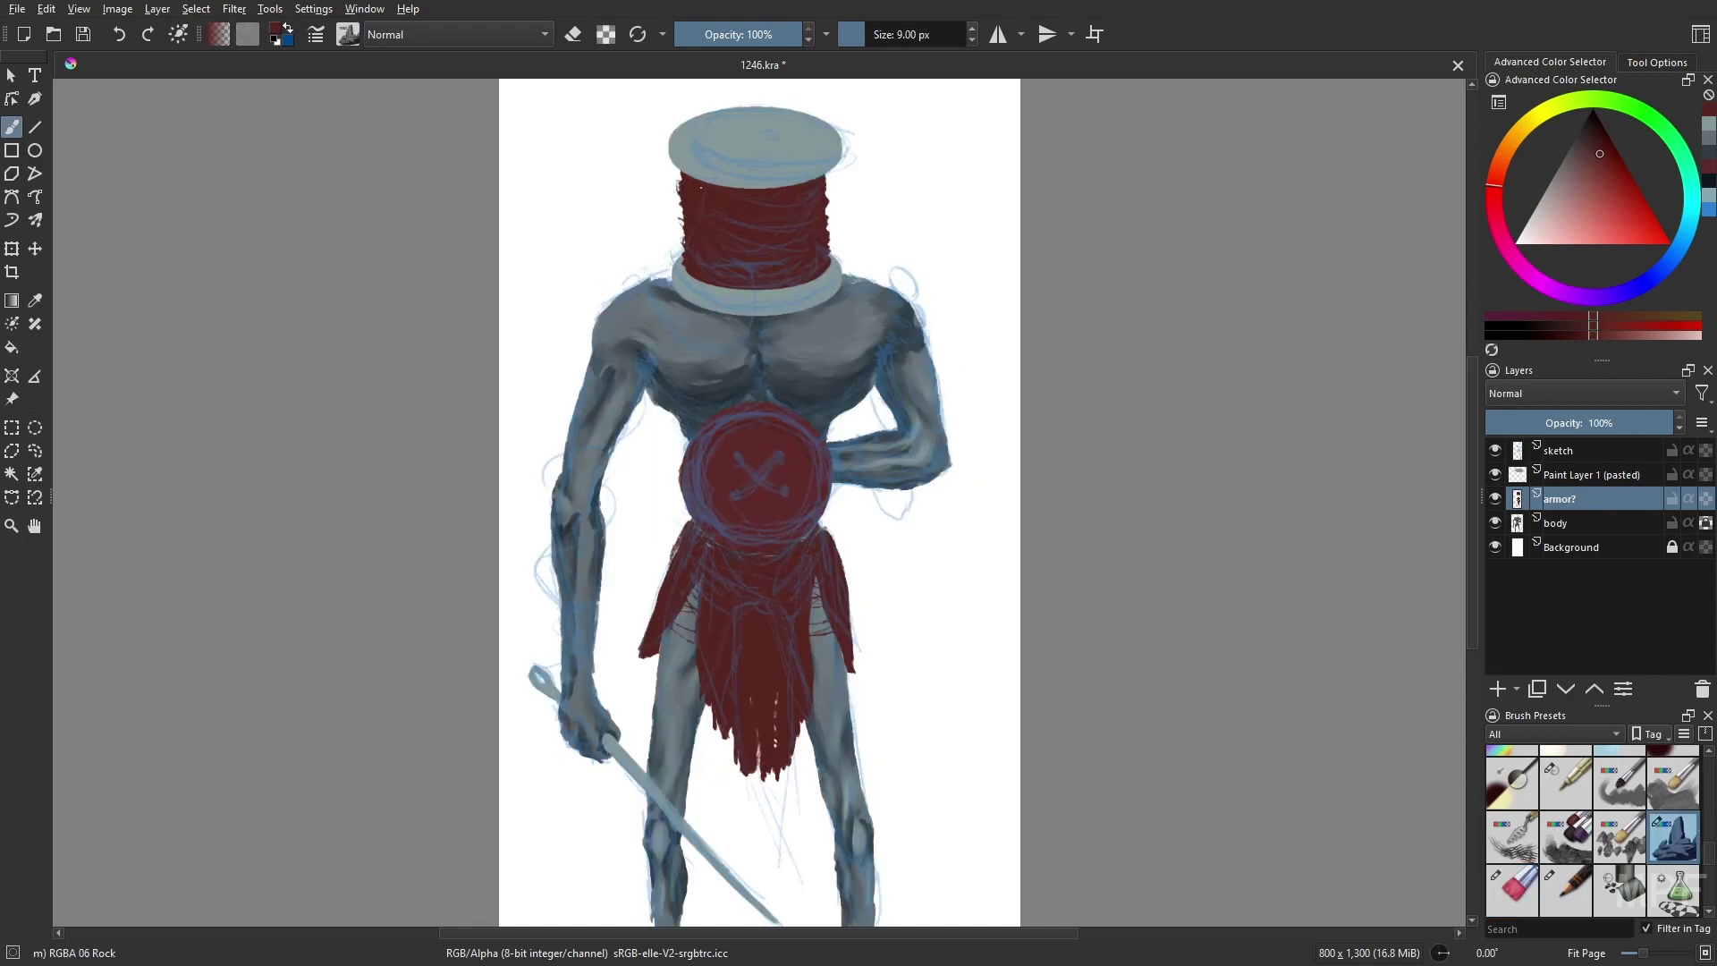
- Hide the sketch layer and paint a dark slate side edge along the top disc on the pasted layer
left_click(1496, 450)
left_click(1592, 474)
right_click(1265, 575)
left_click(1163, 608)
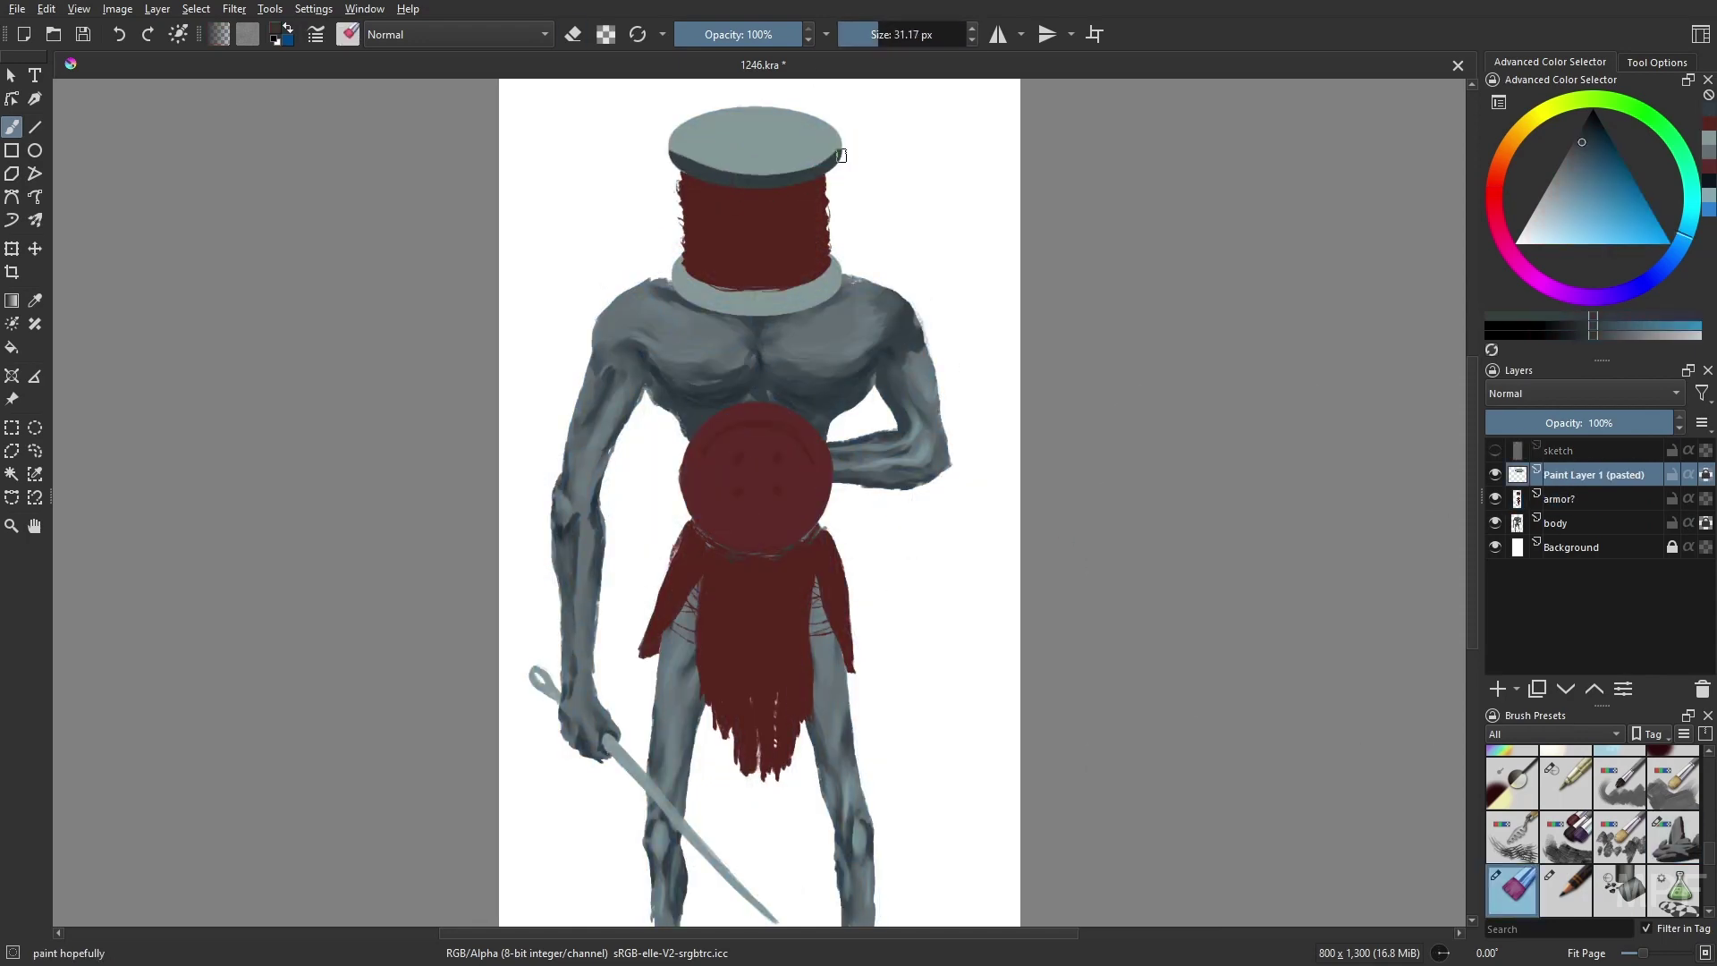
right_click(778, 268)
left_click(865, 278)
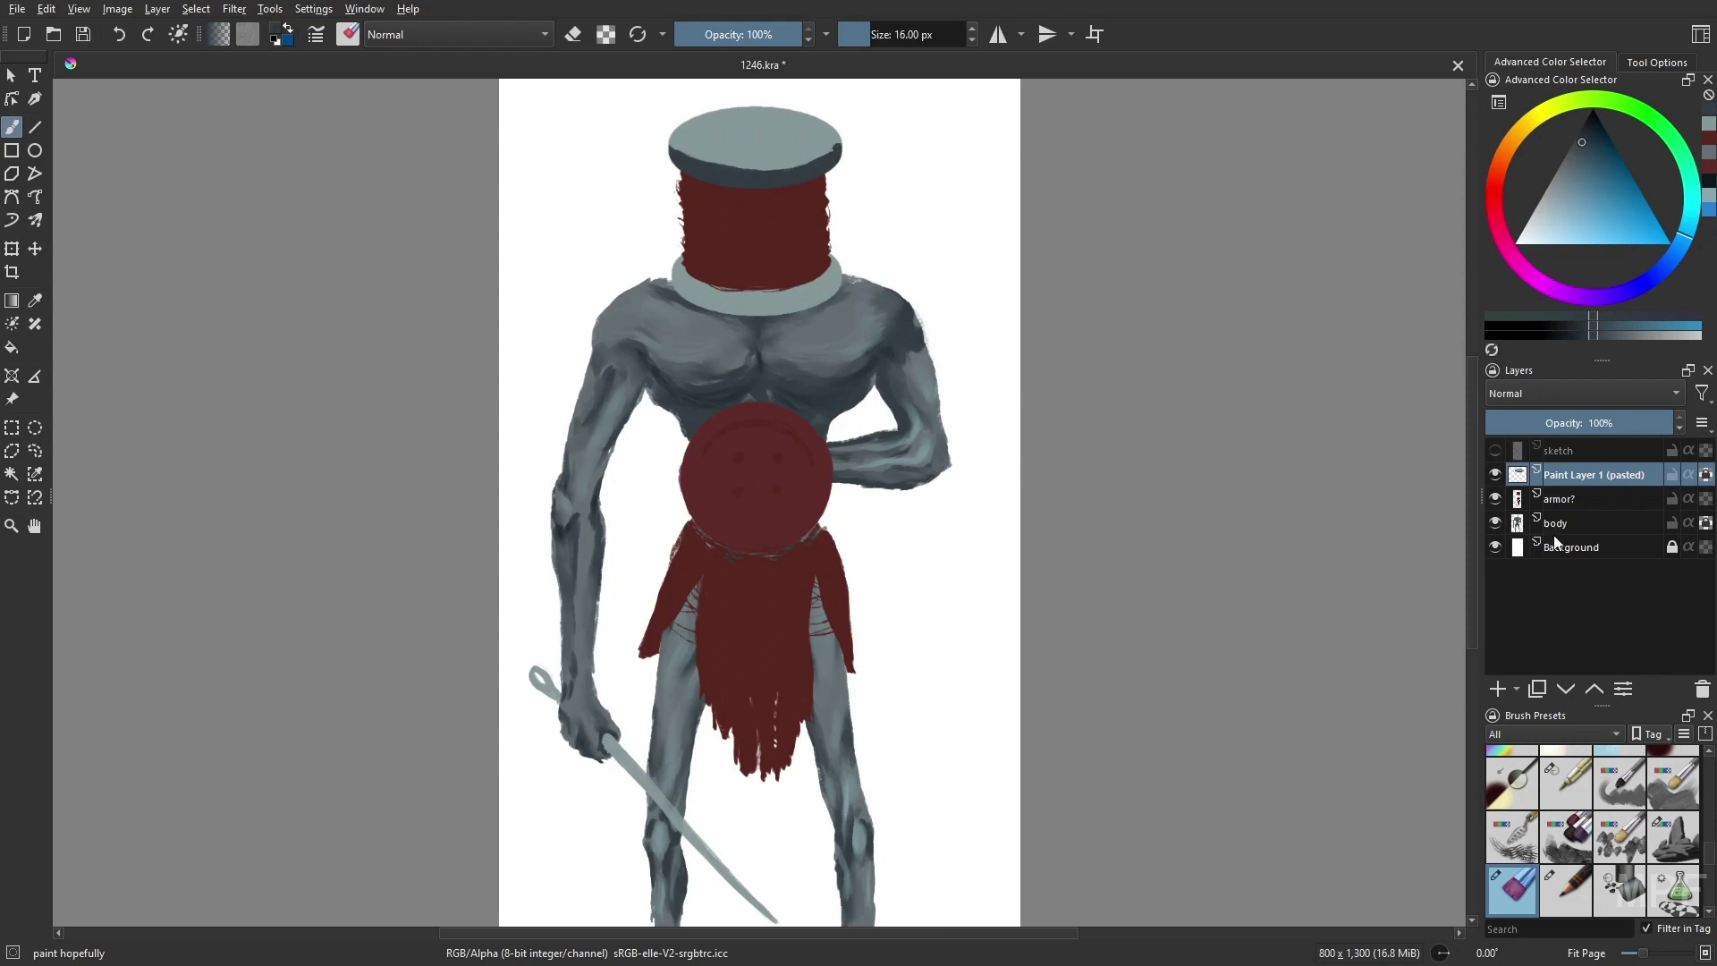
- Darken the lower rim's underside on the "armor?" layer and paint a dark hole in the middle of the top disc
left_click(1574, 498)
key("Page_Up")
left_click(756, 136)
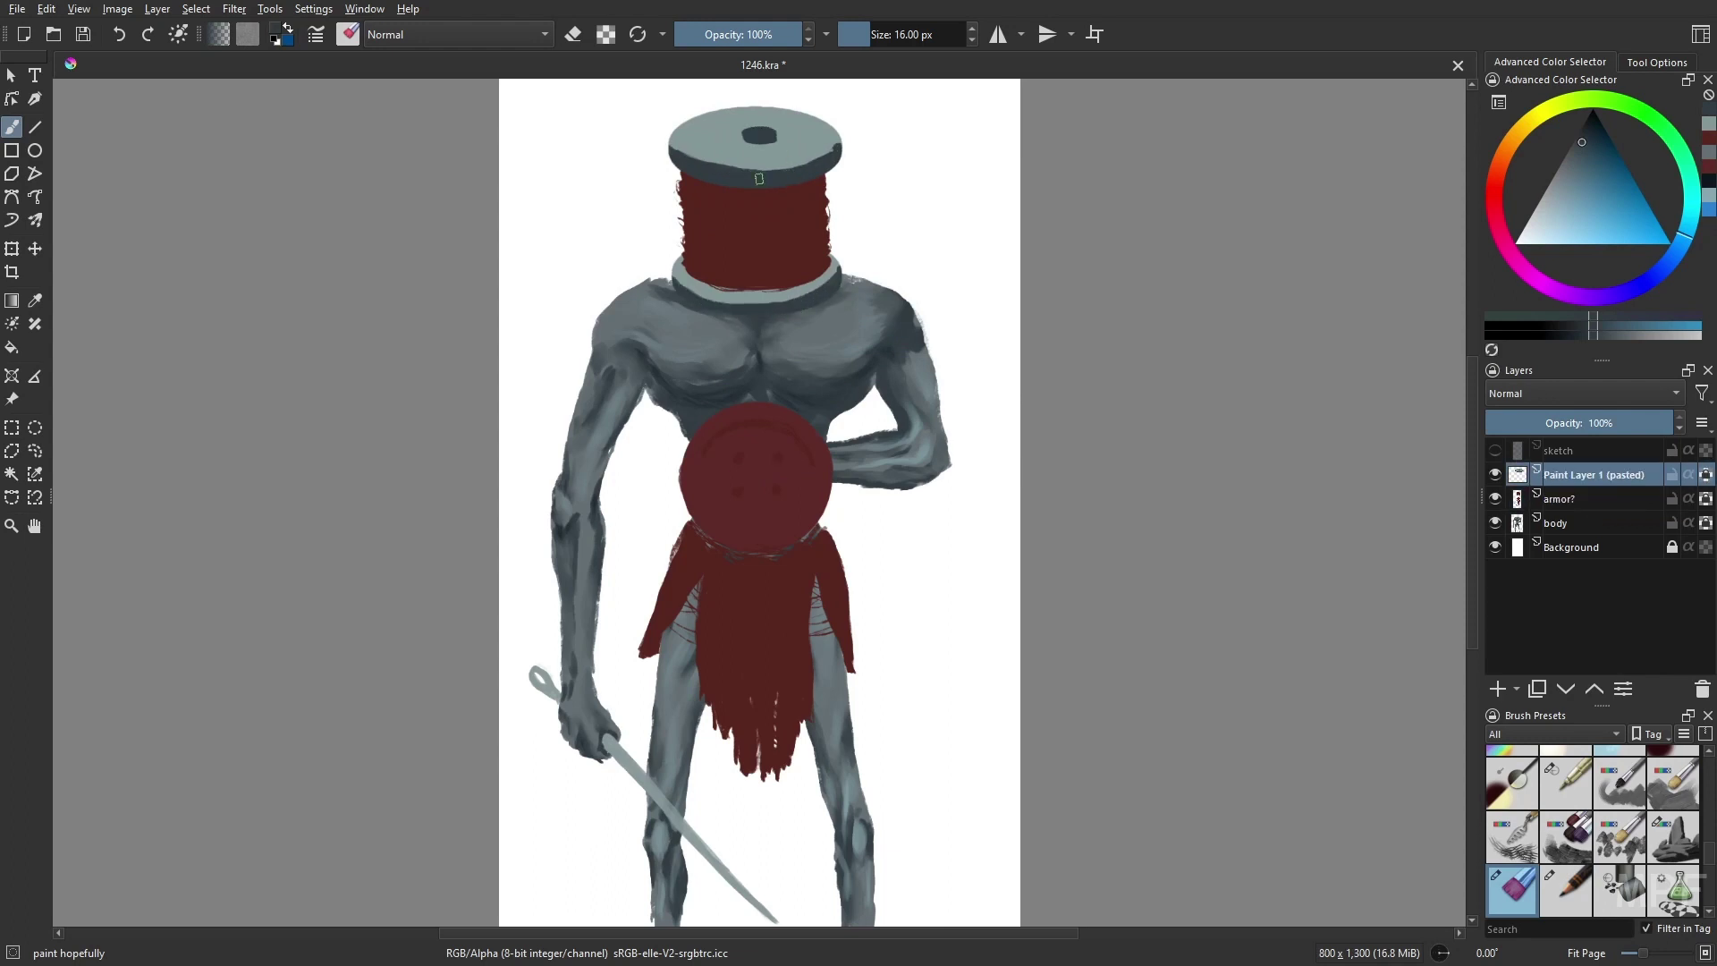
left_click(1571, 498)
- Rename the pasted layer "top of spool"
double_click(1594, 474)
type("top of spool")
key("Return")
- Blend the spool's hole and rim shading with sampled greys using the Gamer Knife Maybe brush at 38% opacity
key("slash")
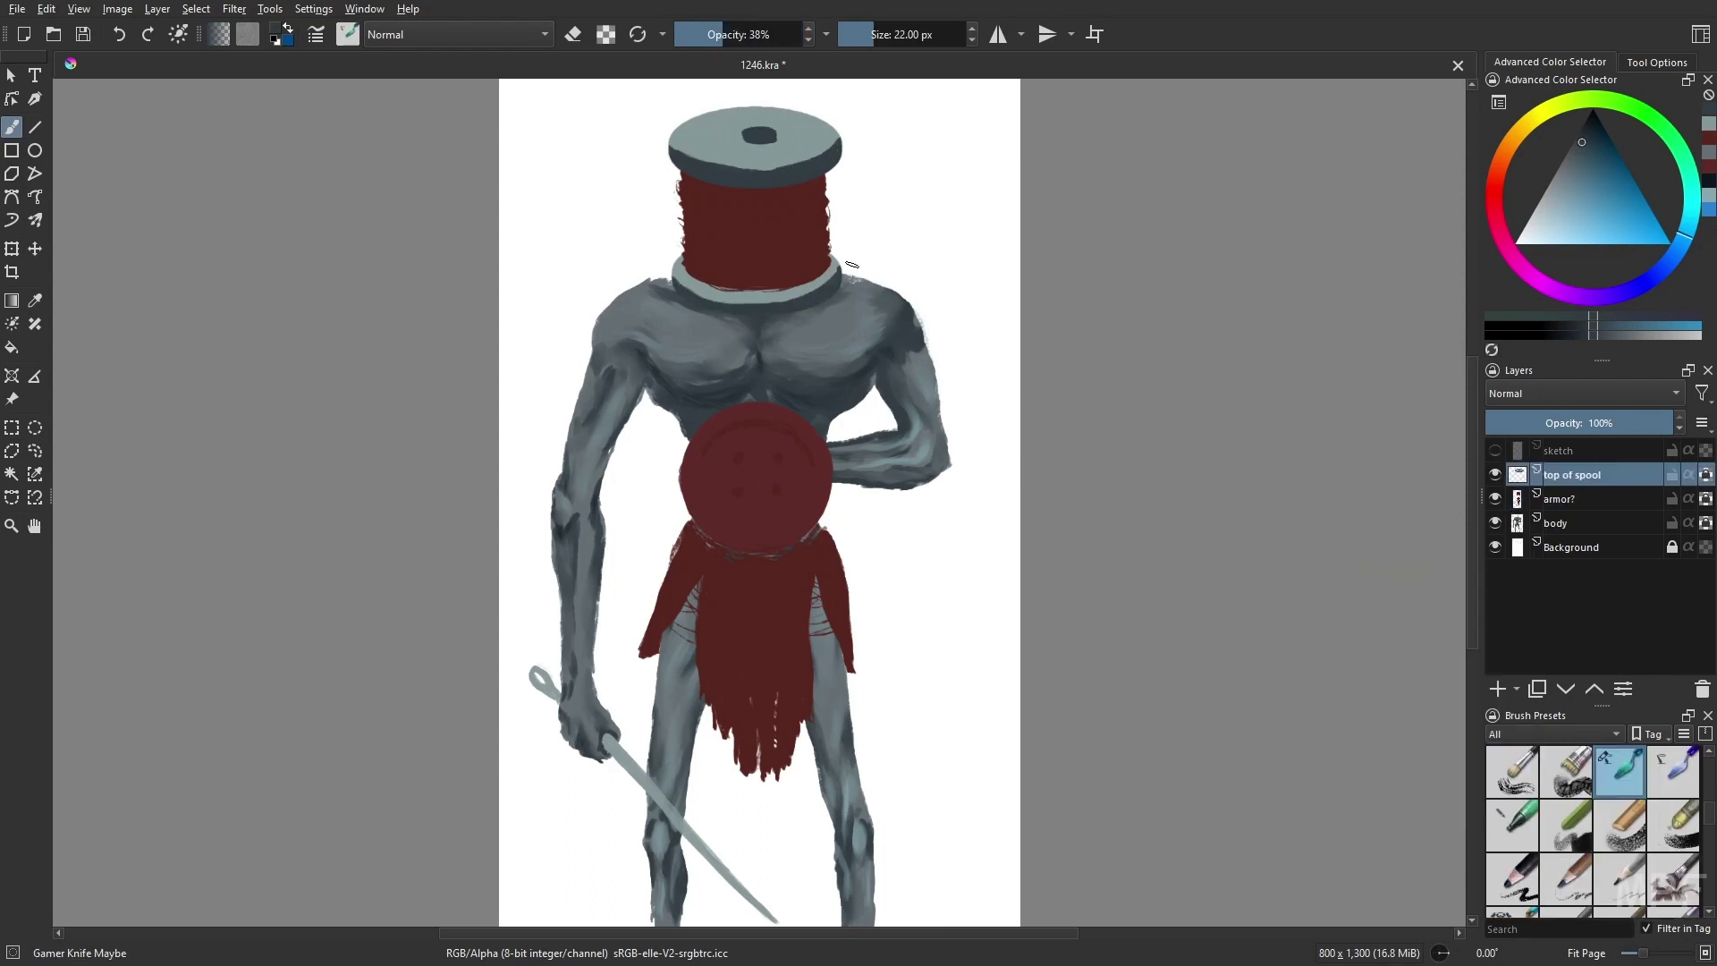
left_click(756, 134, "ctrl")
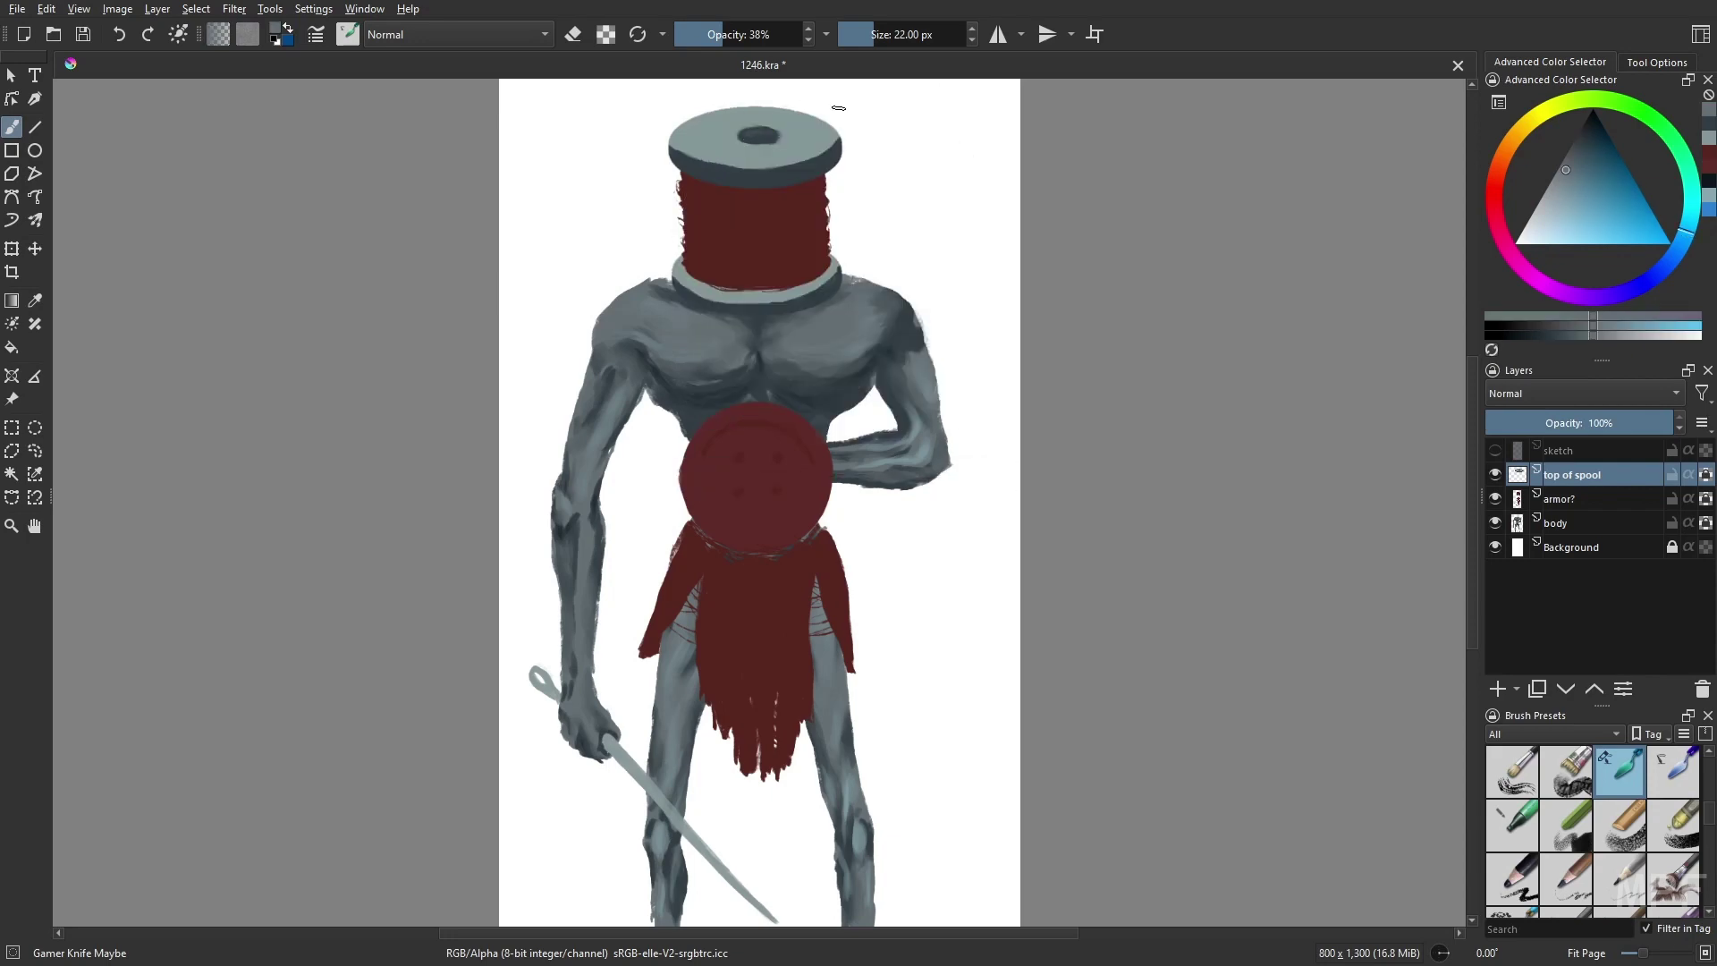
left_click(888, 213)
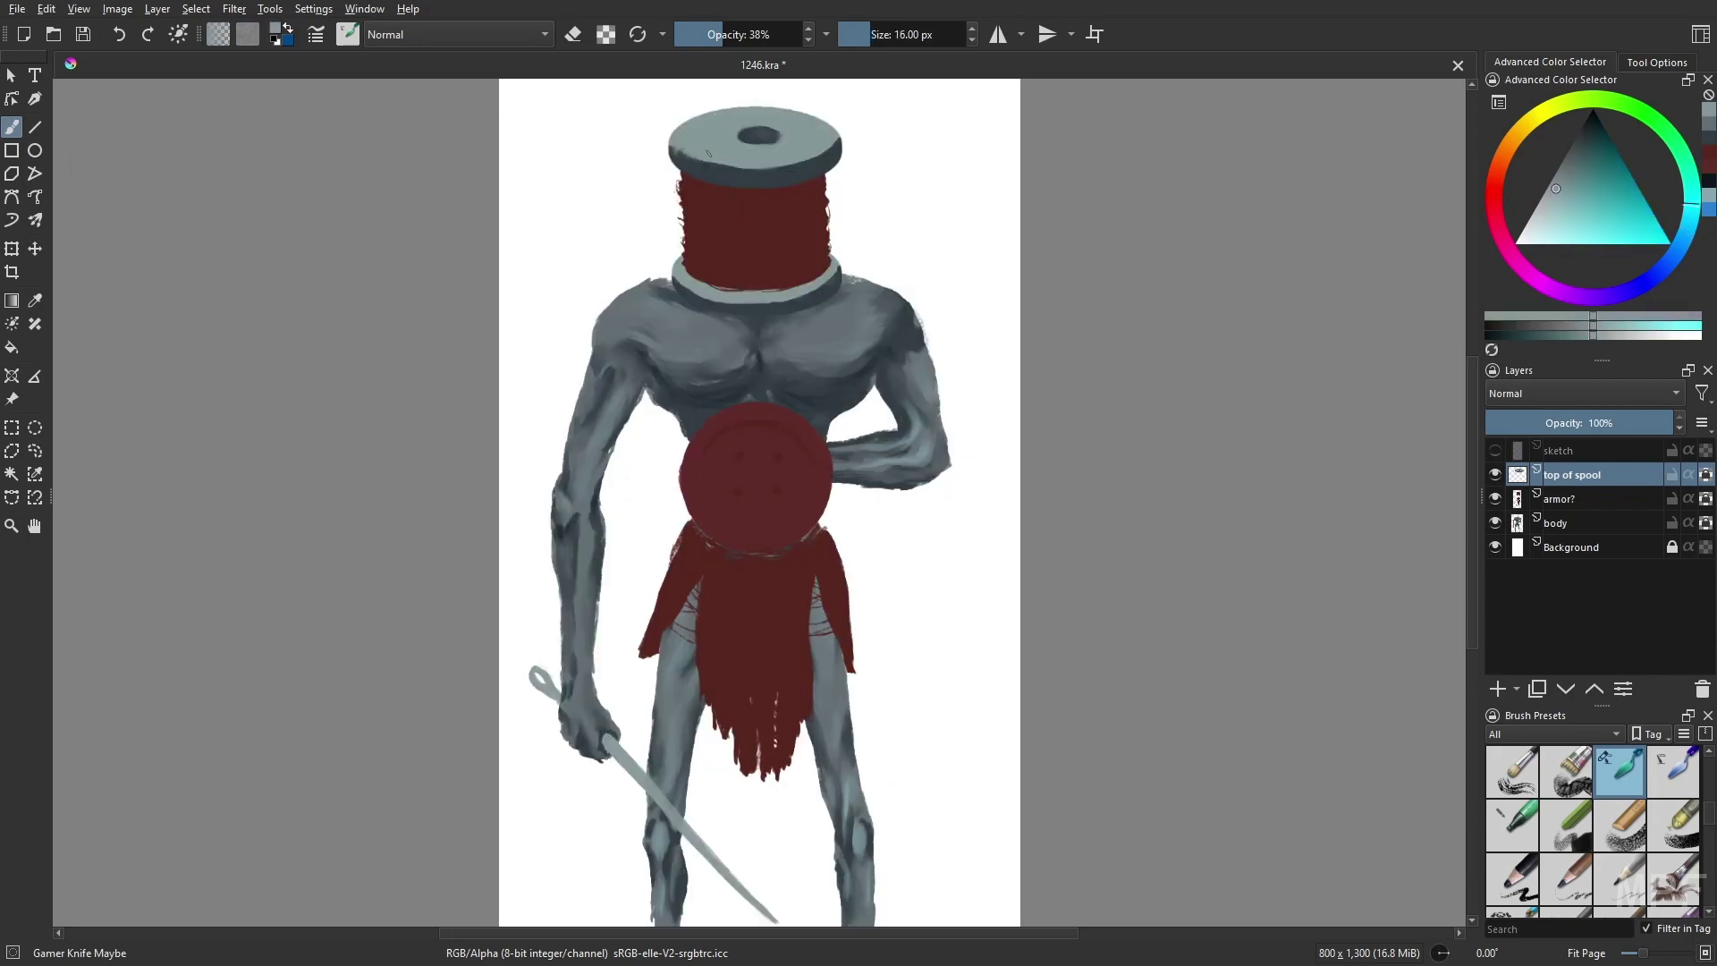
key("Page_Down")
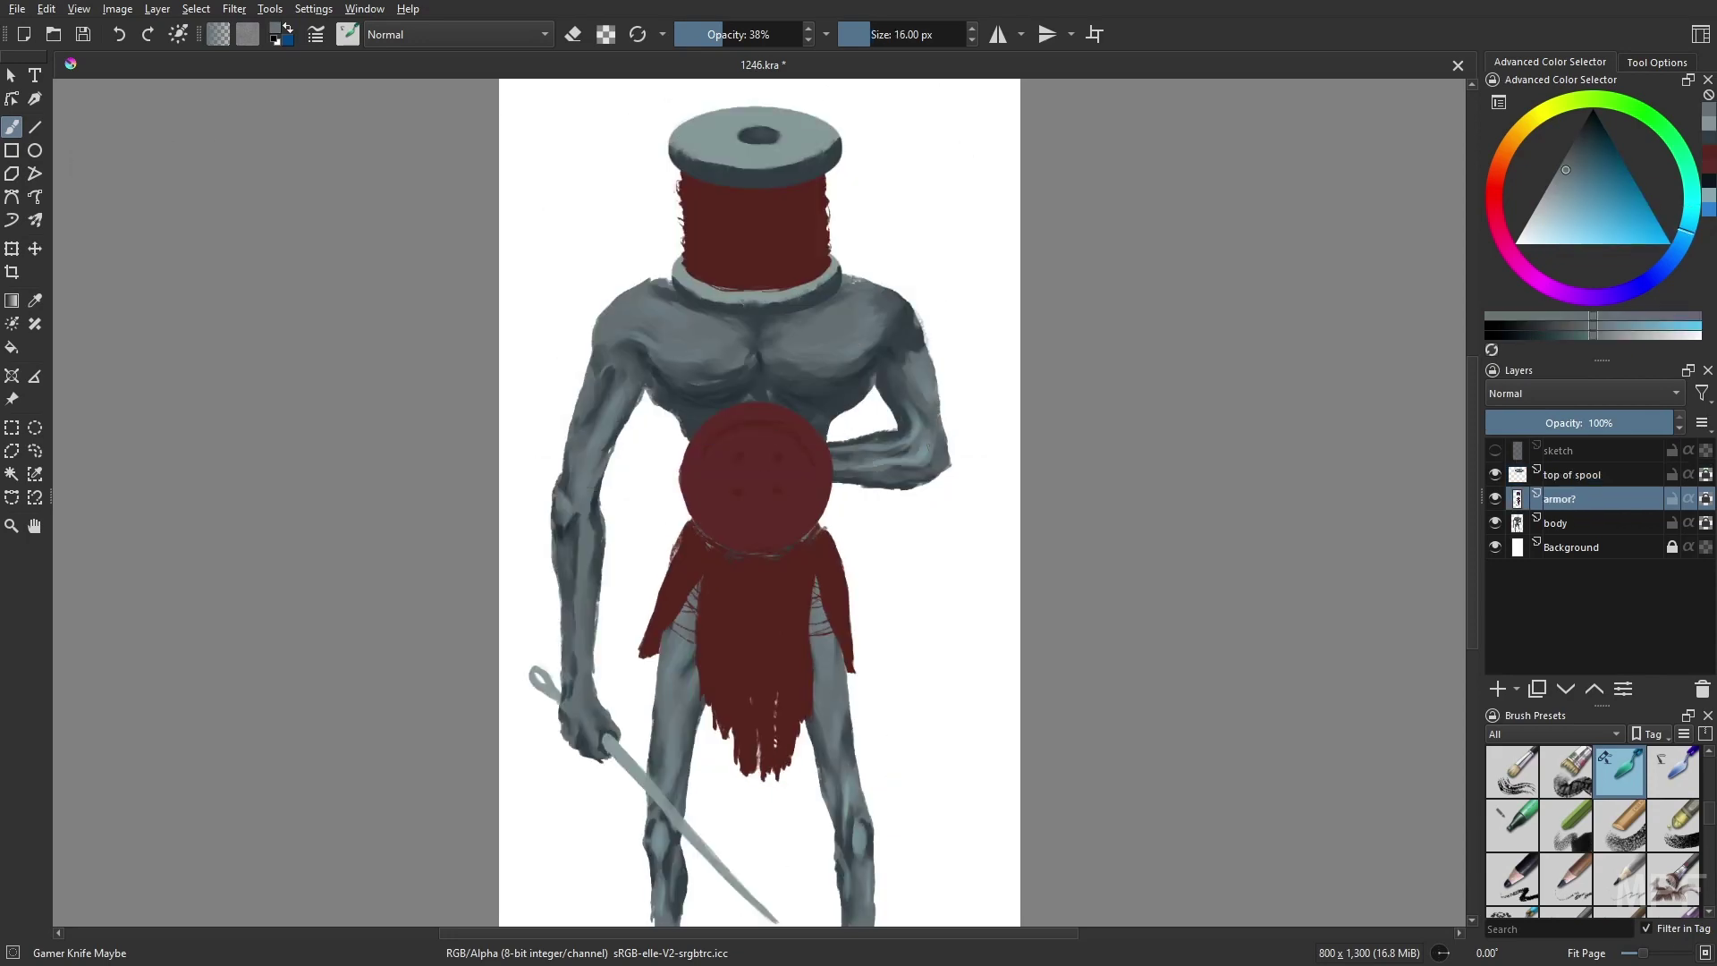
- Shade the button shield on the "armor?" layer with sampled and darker reds to form its raised rim
left_click(702, 477, "ctrl")
right_click(1232, 363)
left_click(702, 477)
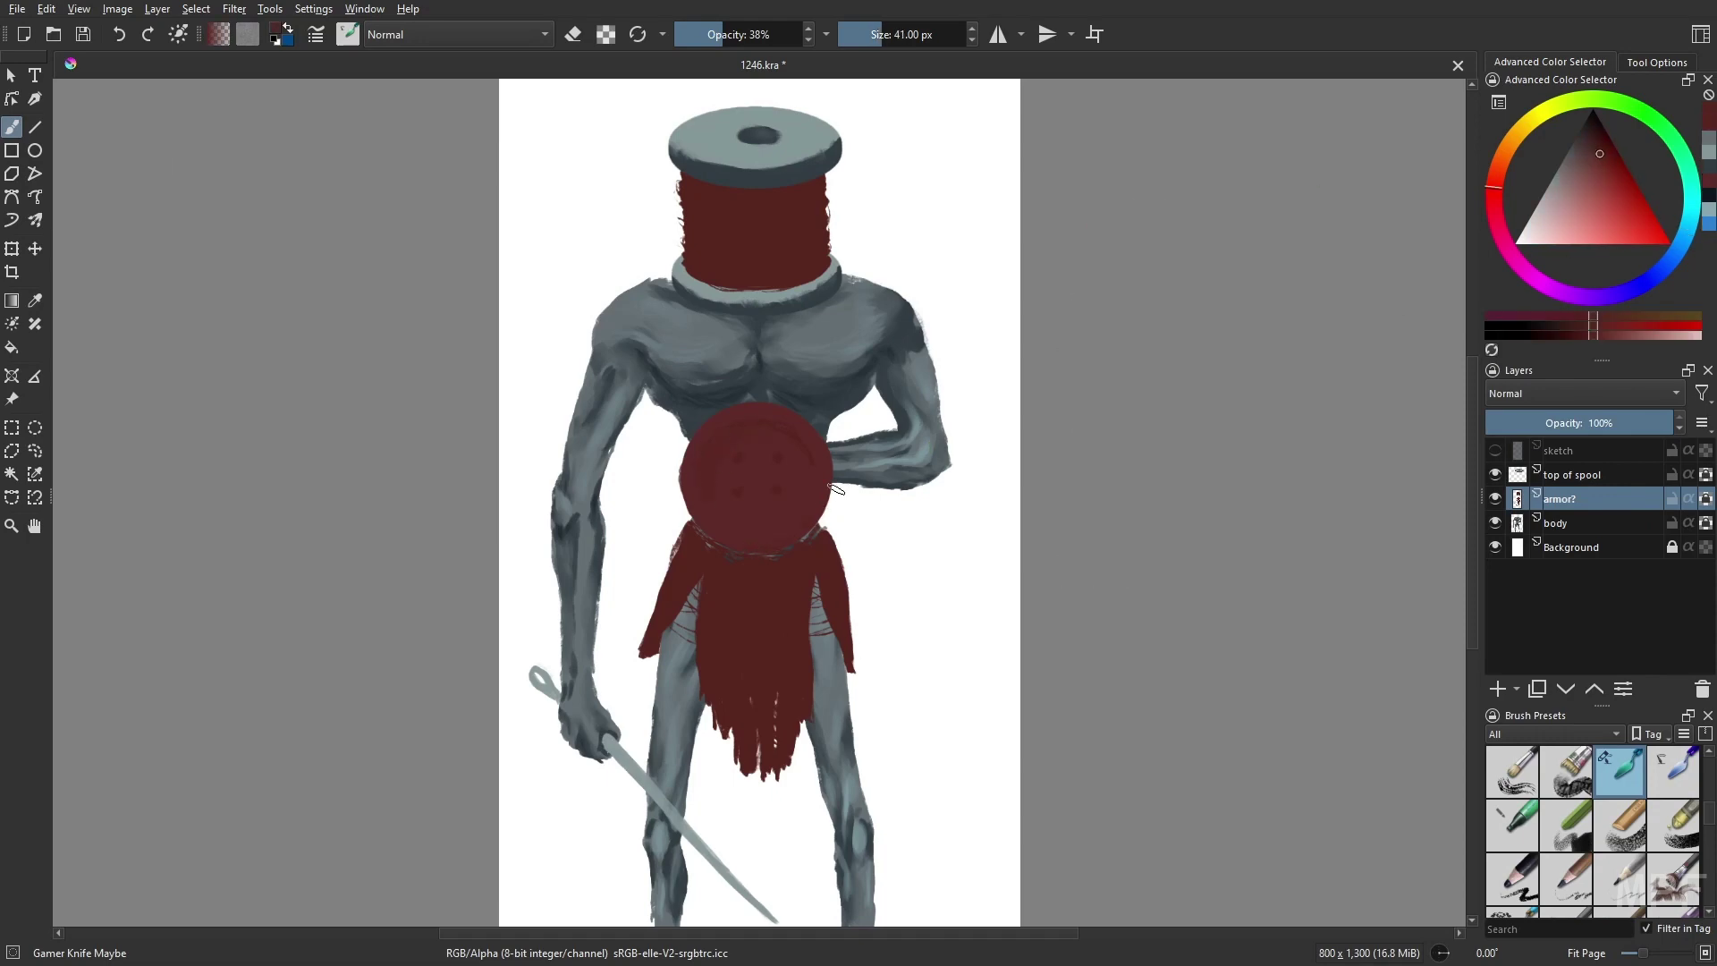
key("bracketleft")
key("bracketleft")
key("bracketleft")
key("bracketleft")
key("bracketleft")
right_click(1262, 685)
left_click(1226, 627)
right_click(1155, 677)
left_click(1118, 608)
- Shade the waist cloth's folds and the spool's thread with very dark red, varying the brush size
key("bracketright")
key("bracketright")
key("bracketright")
key("bracketright")
key("bracketright")
key("bracketright")
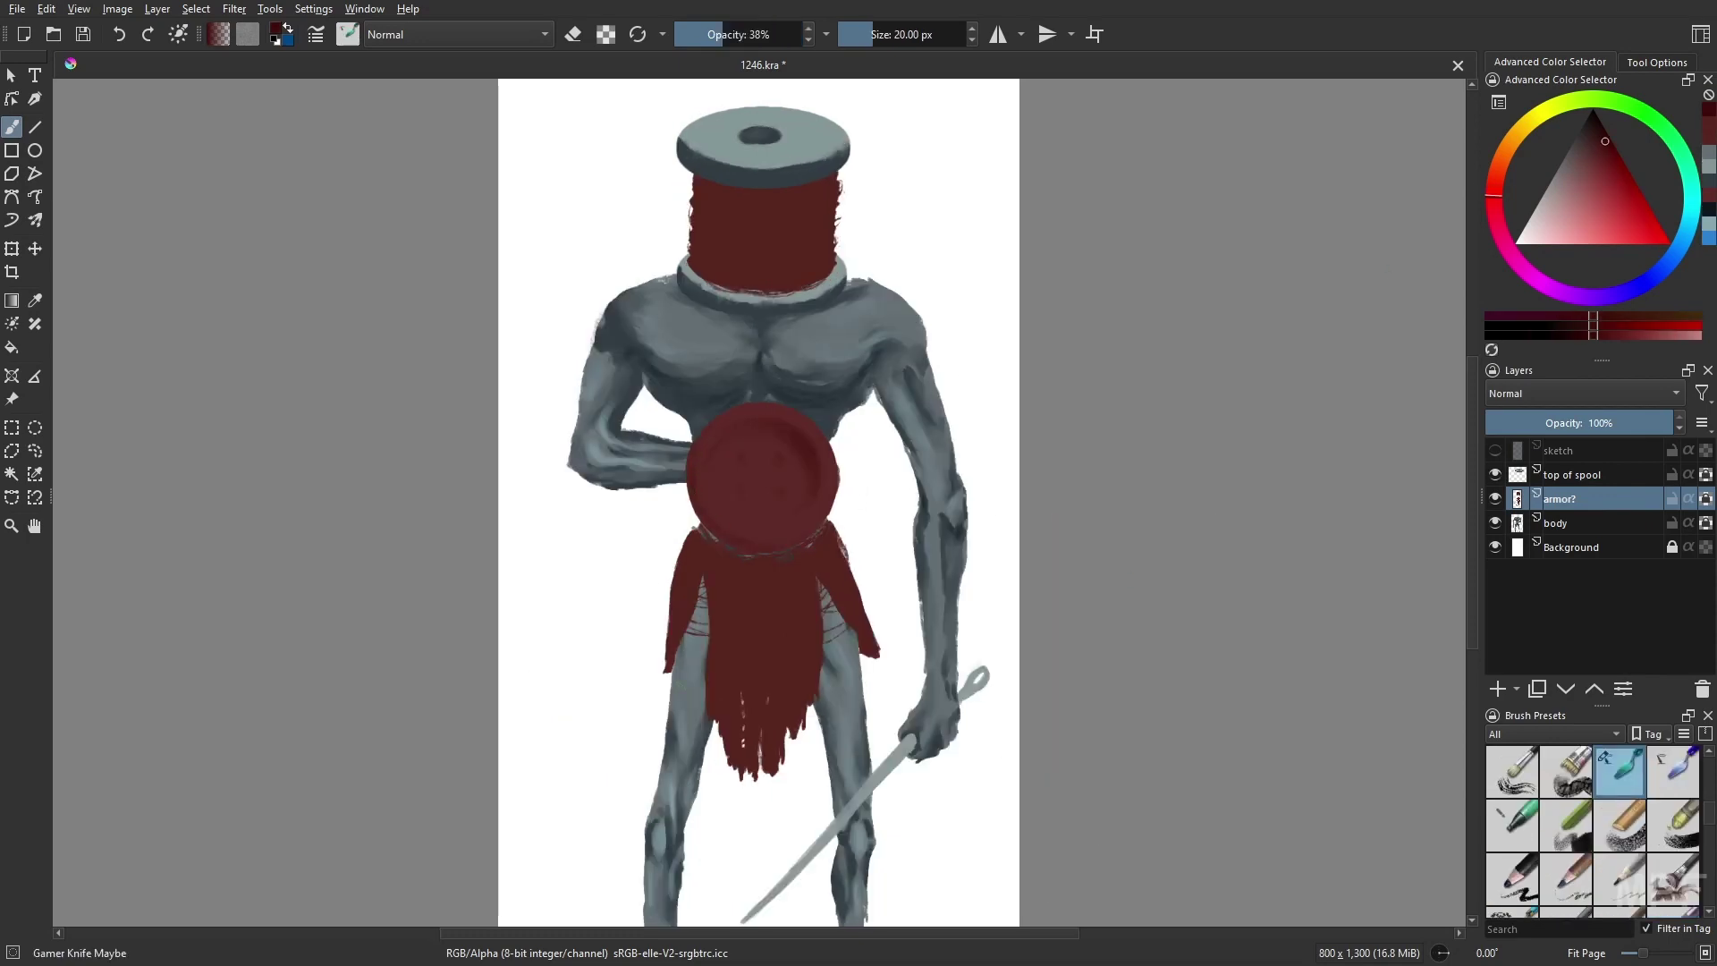
mouse_move(734, 555)
left_mouse_down()
mouse_move(778, 572)
mouse_move(729, 587)
left_mouse_up()
key("bracketleft")
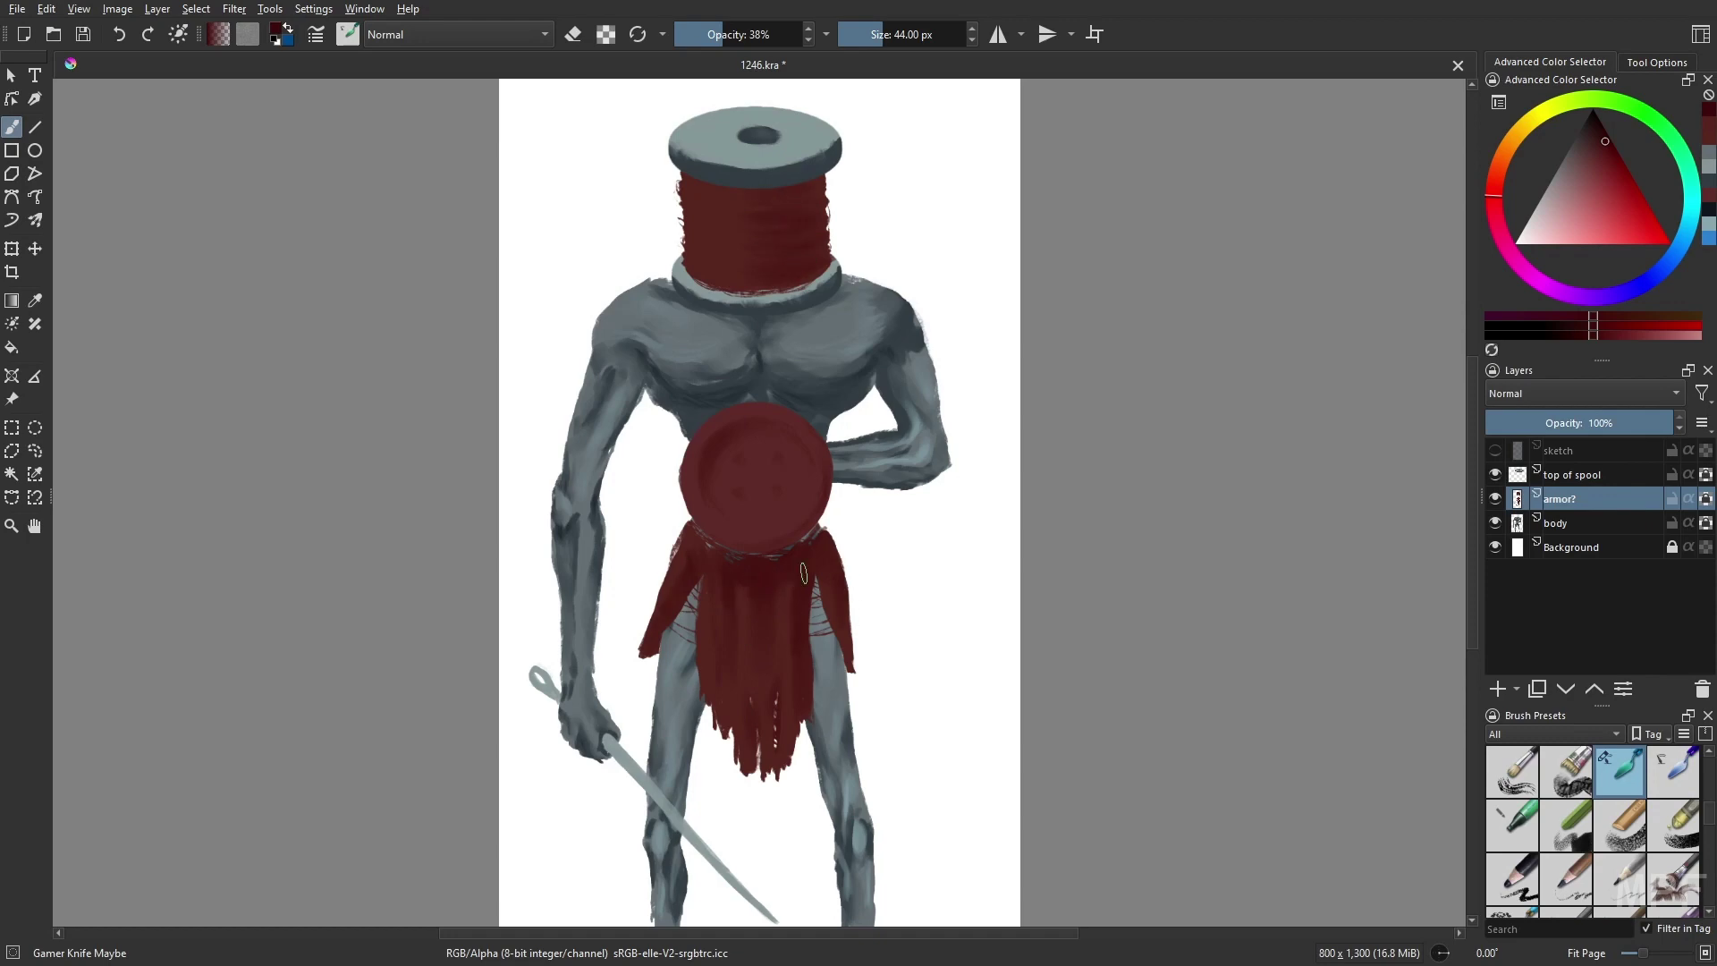
key("bracketleft")
key("bracketleft")
- Paint lighter red highlights on the button shield's rim and center, mirroring the view and reducing the brush to 14 px
left_click(740, 522, "ctrl")
key("m")
key("bracketleft")
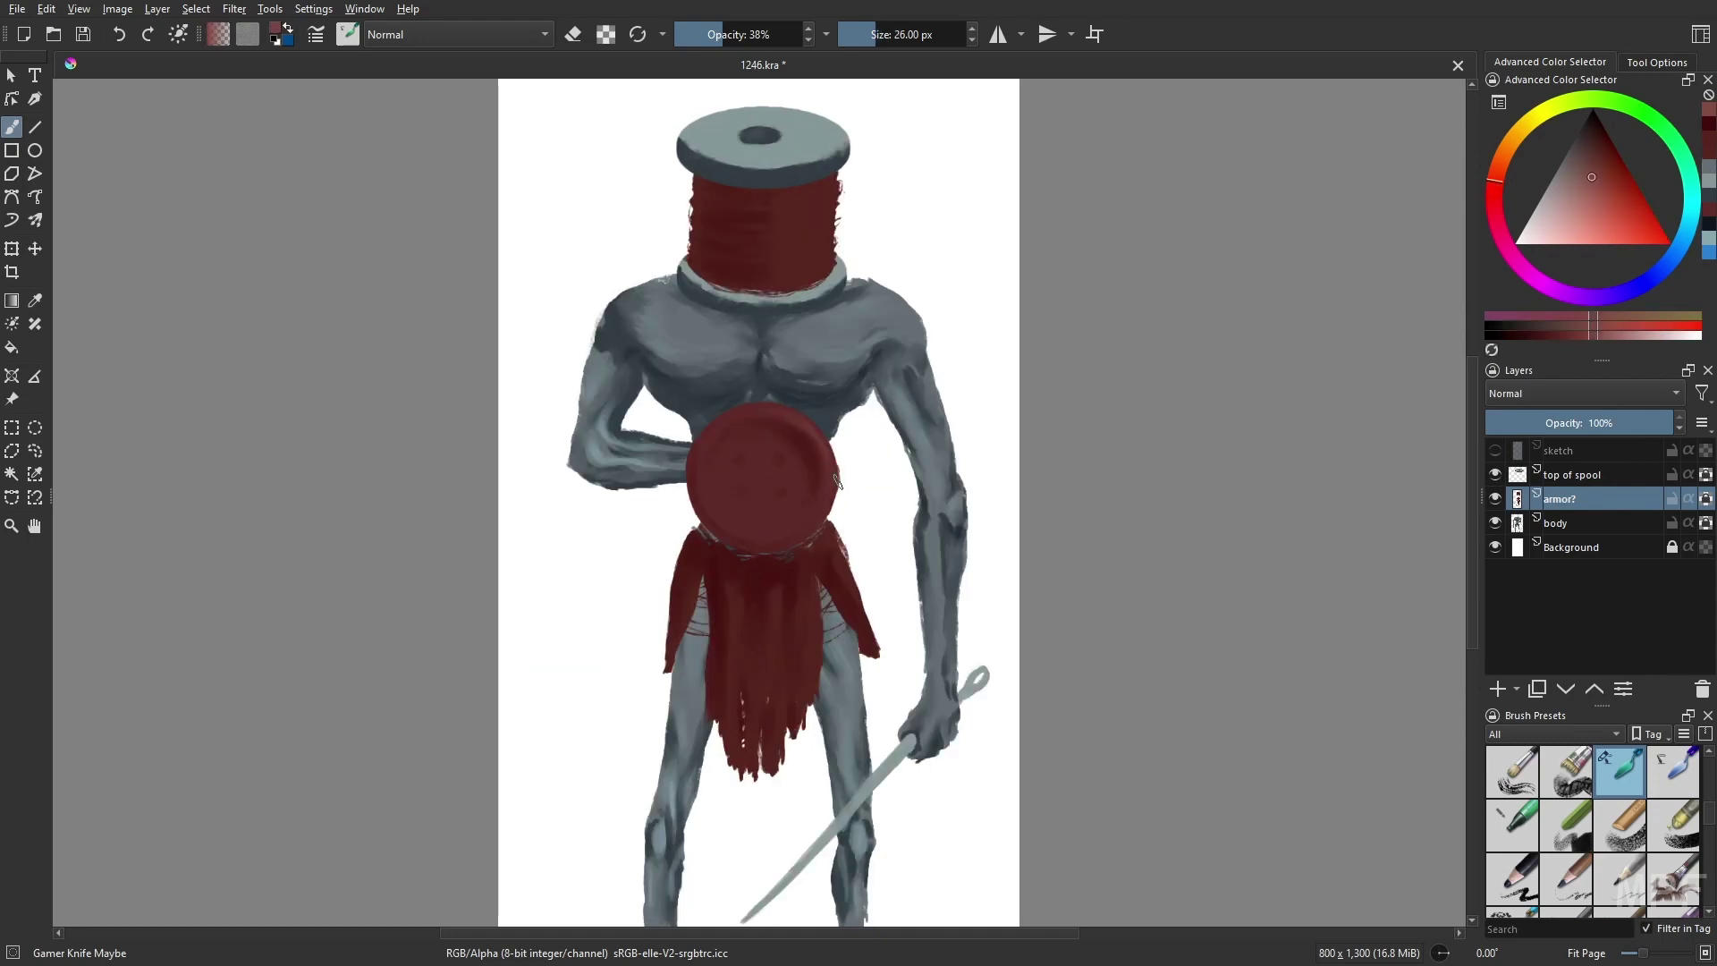
key("m")
key("m")
key("bracketleft")
key("bracketleft")
key("bracketleft")
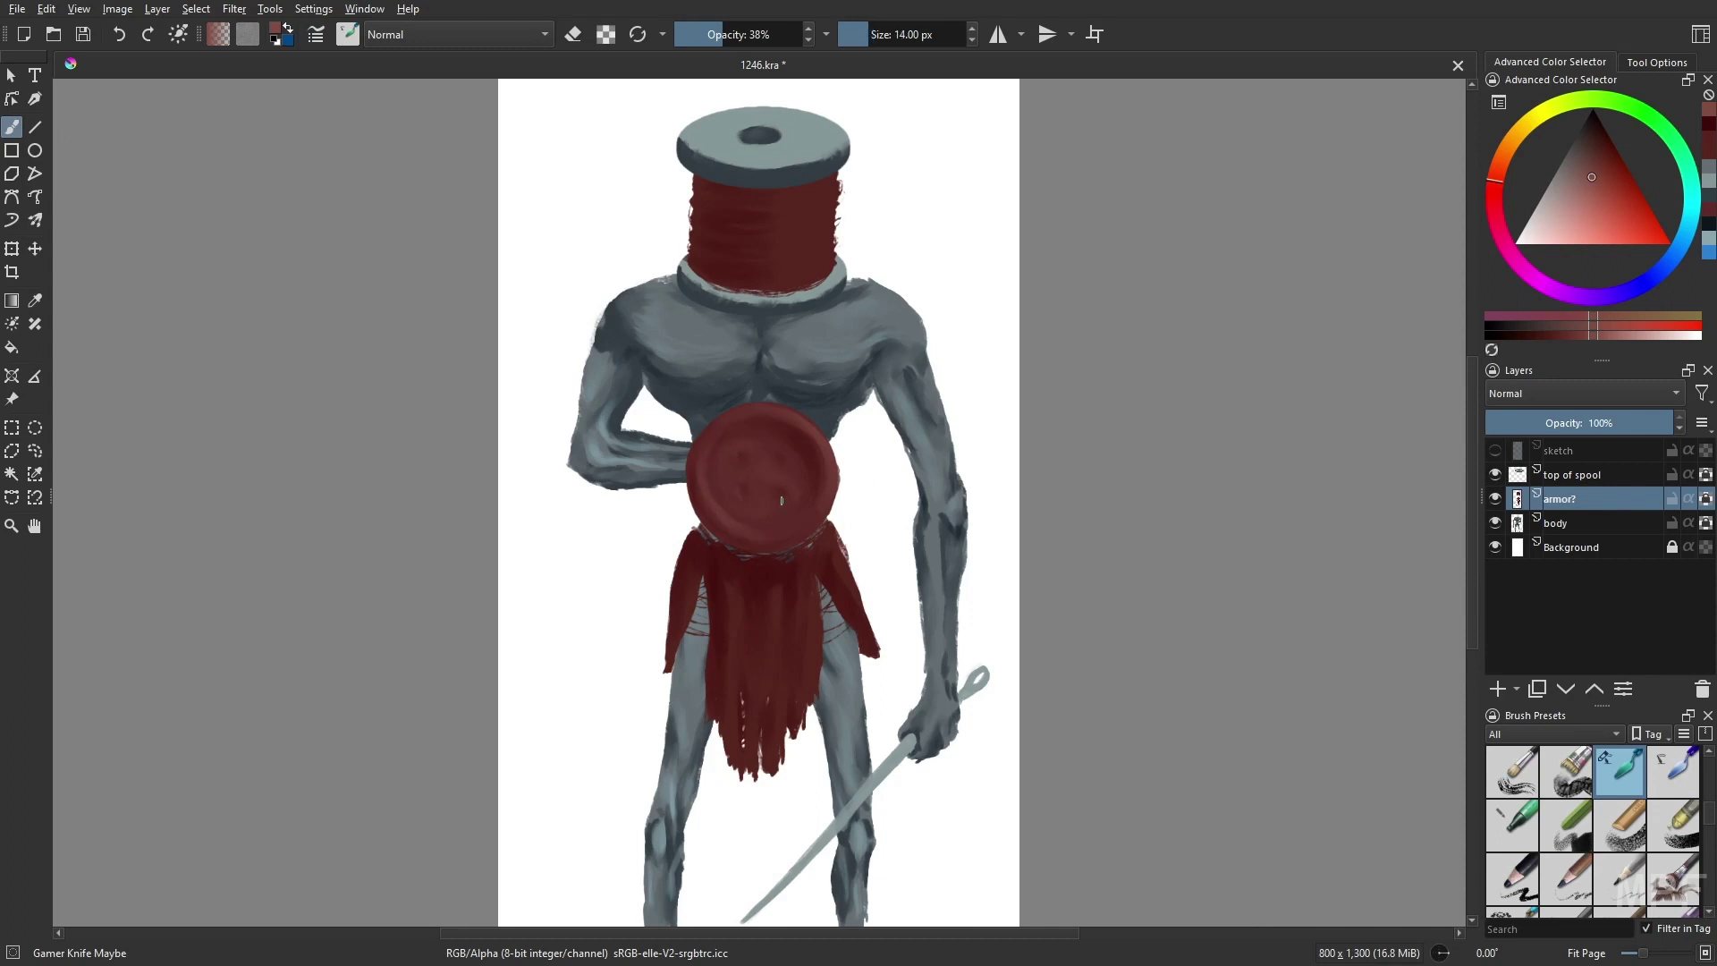
- Add lighter red highlights to the waist cloth's folds with the brush at 26 px in mirrored view
key("bracketright")
key("bracketright")
key("bracketright")
key("m")
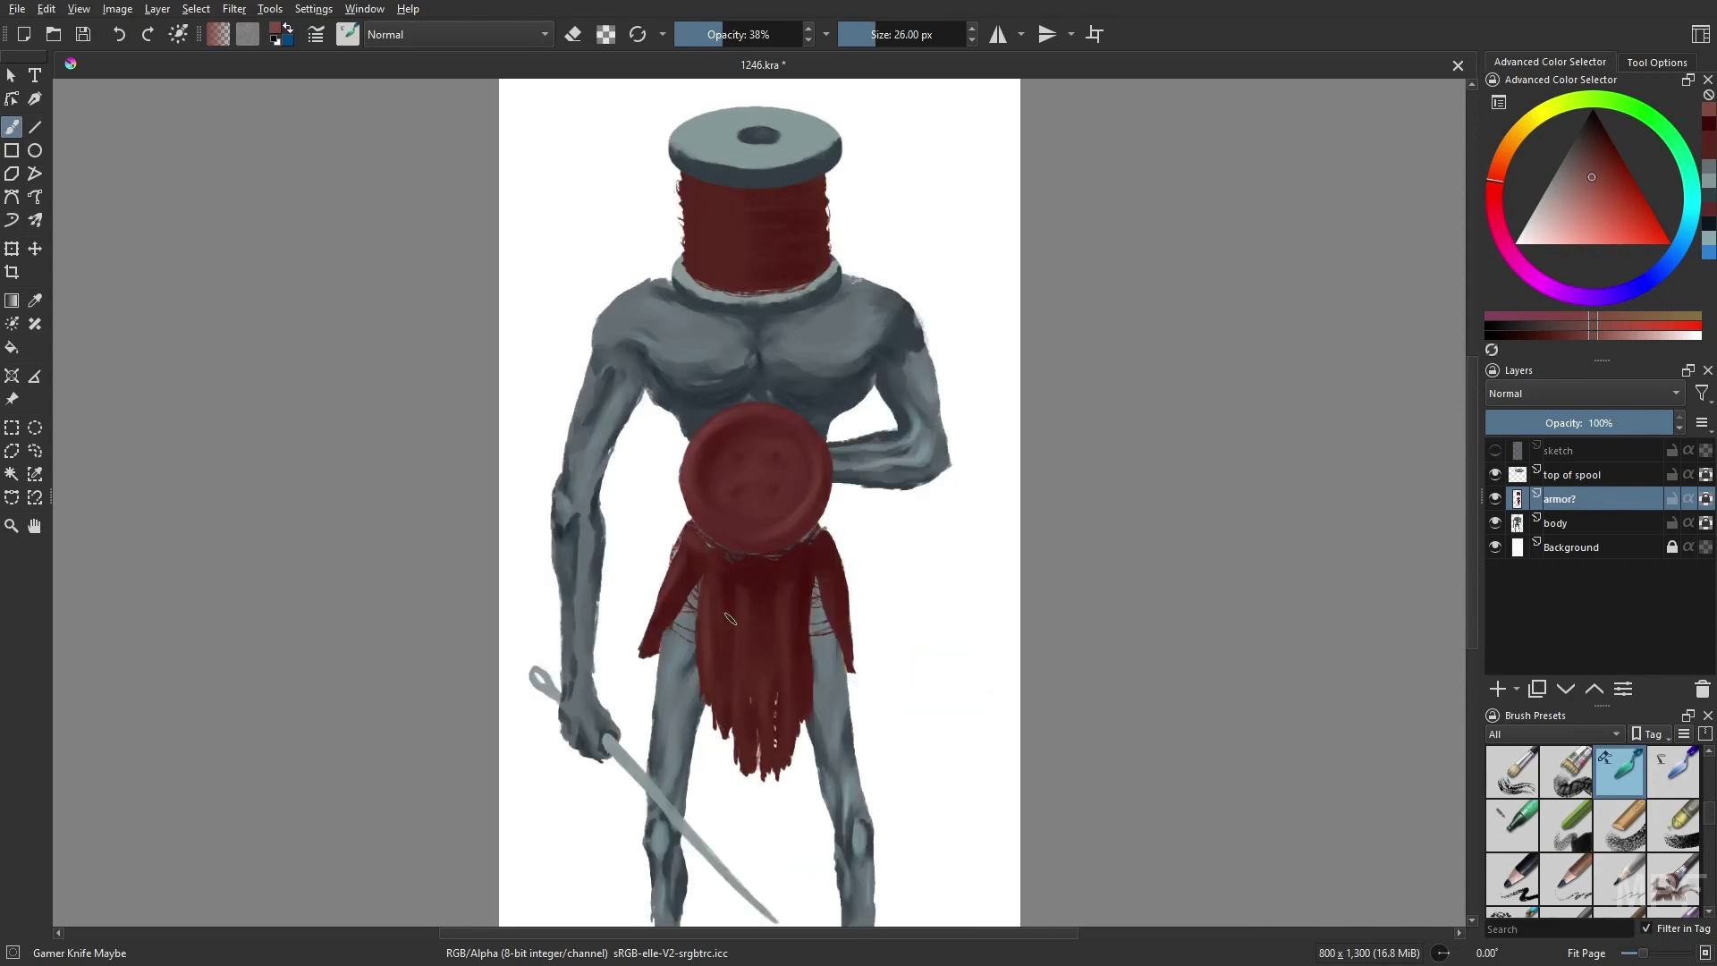
- Paint fine winding lines across the spool's thread with sampled dark red and refine the button shield's inner shading
key("bracketleft")
key("bracketleft")
left_click(736, 187, "ctrl")
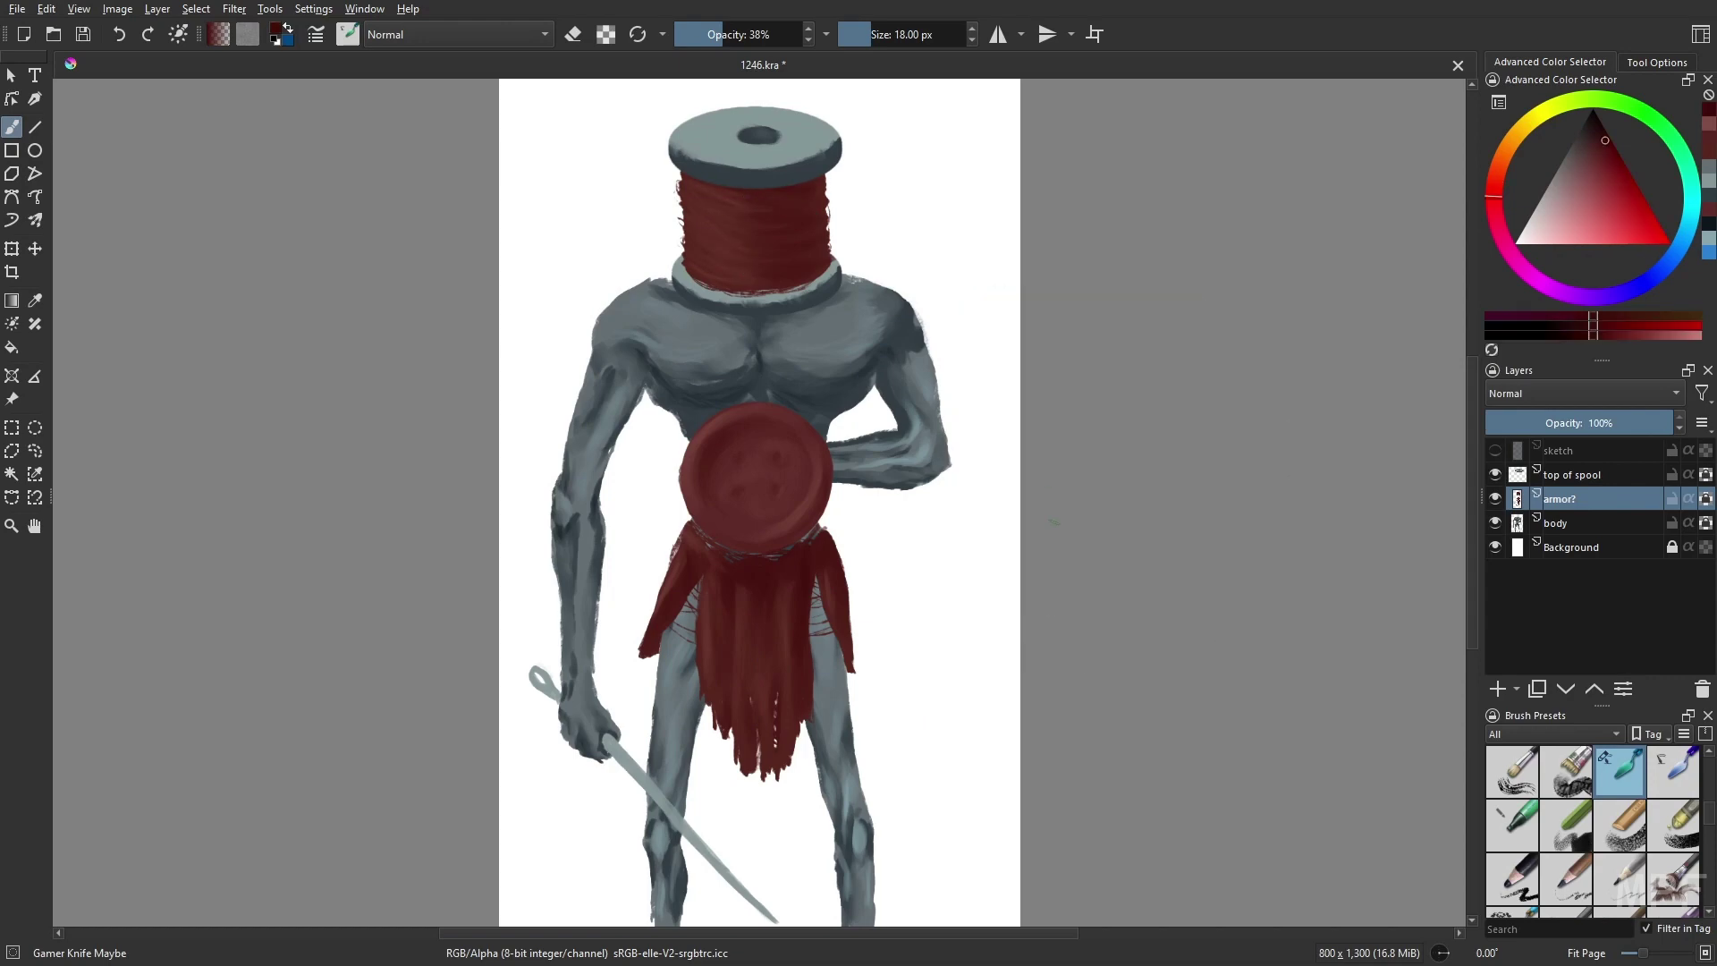
key("bracketleft")
key("m")
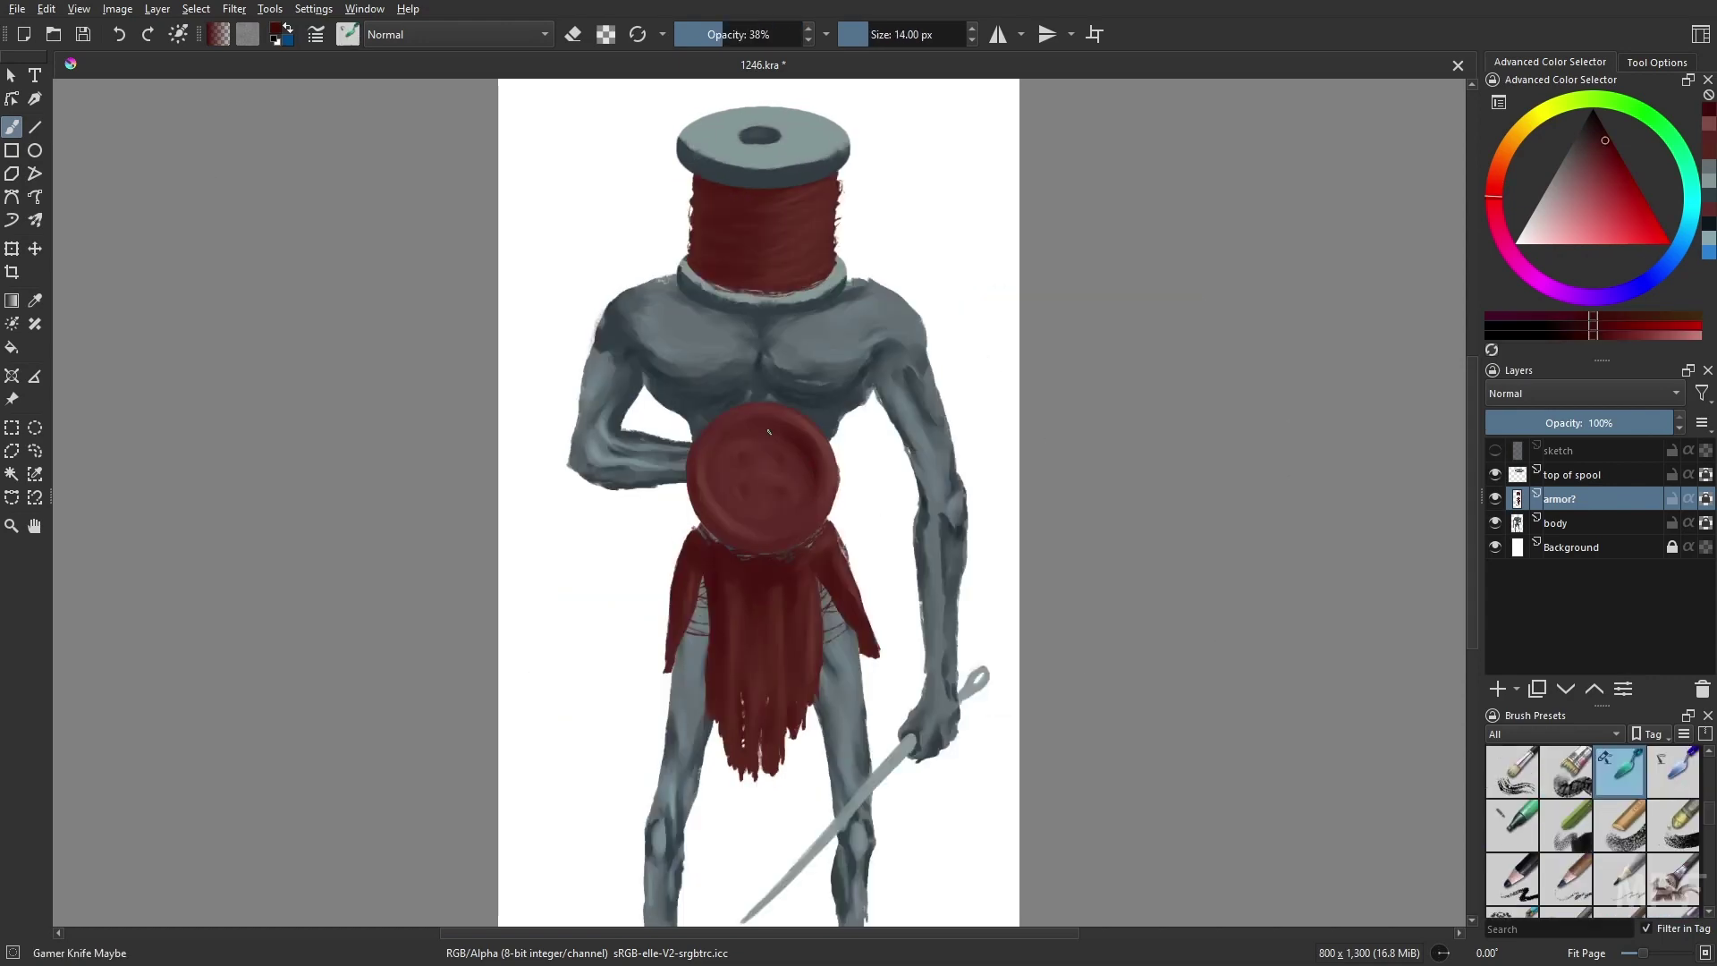
key("m")
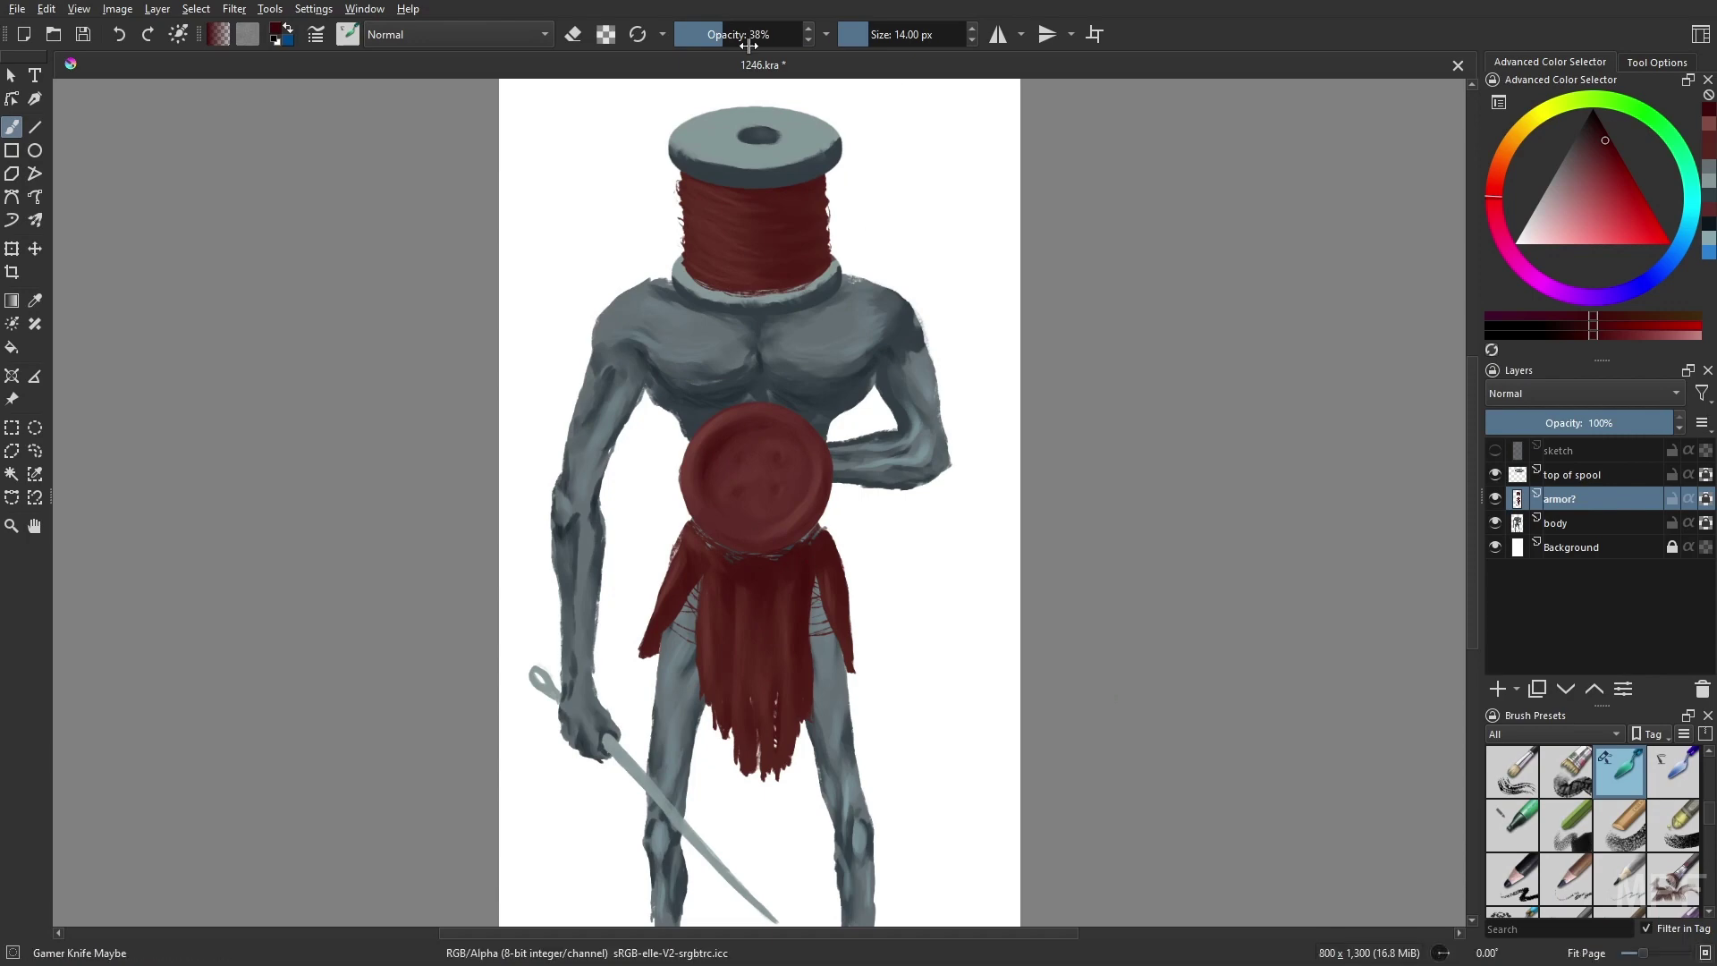
- Raise the knife brush opacity to 53% and define the shield's four buttonholes in dark and lighter red with "paint hopefully"
left_click_drag(749, 45, 767, 44)
key("bracketright")
key("bracketright")
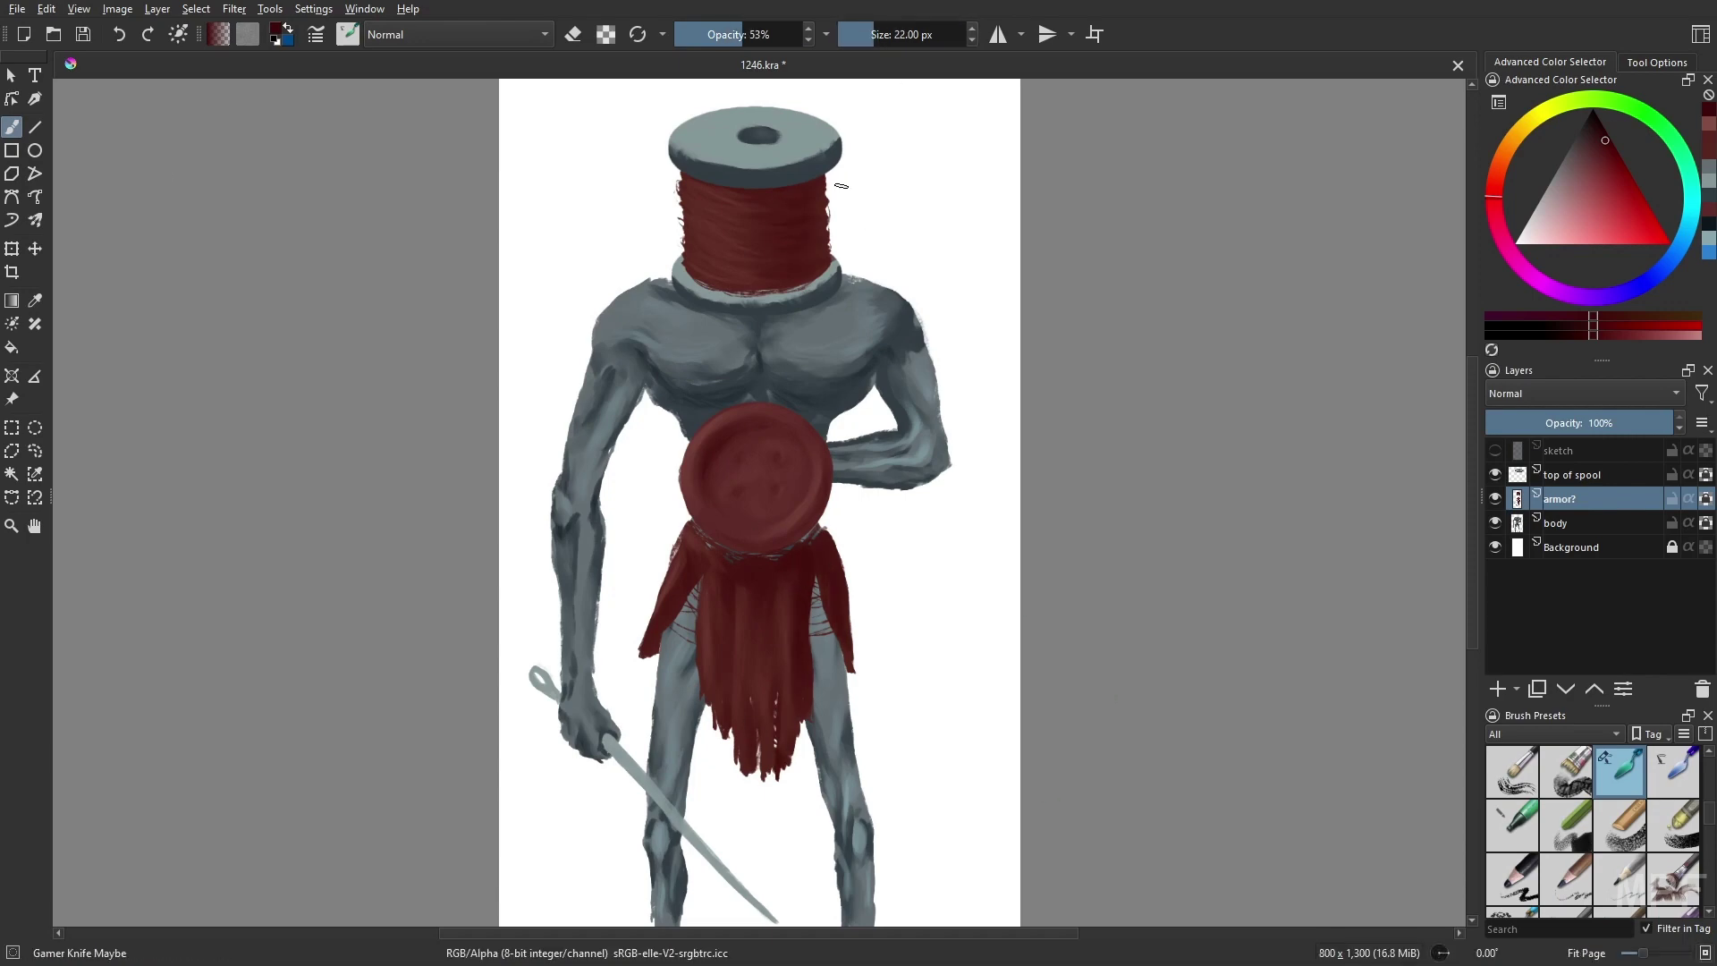
key("slash")
right_click(920, 606)
left_click(693, 497, "ctrl")
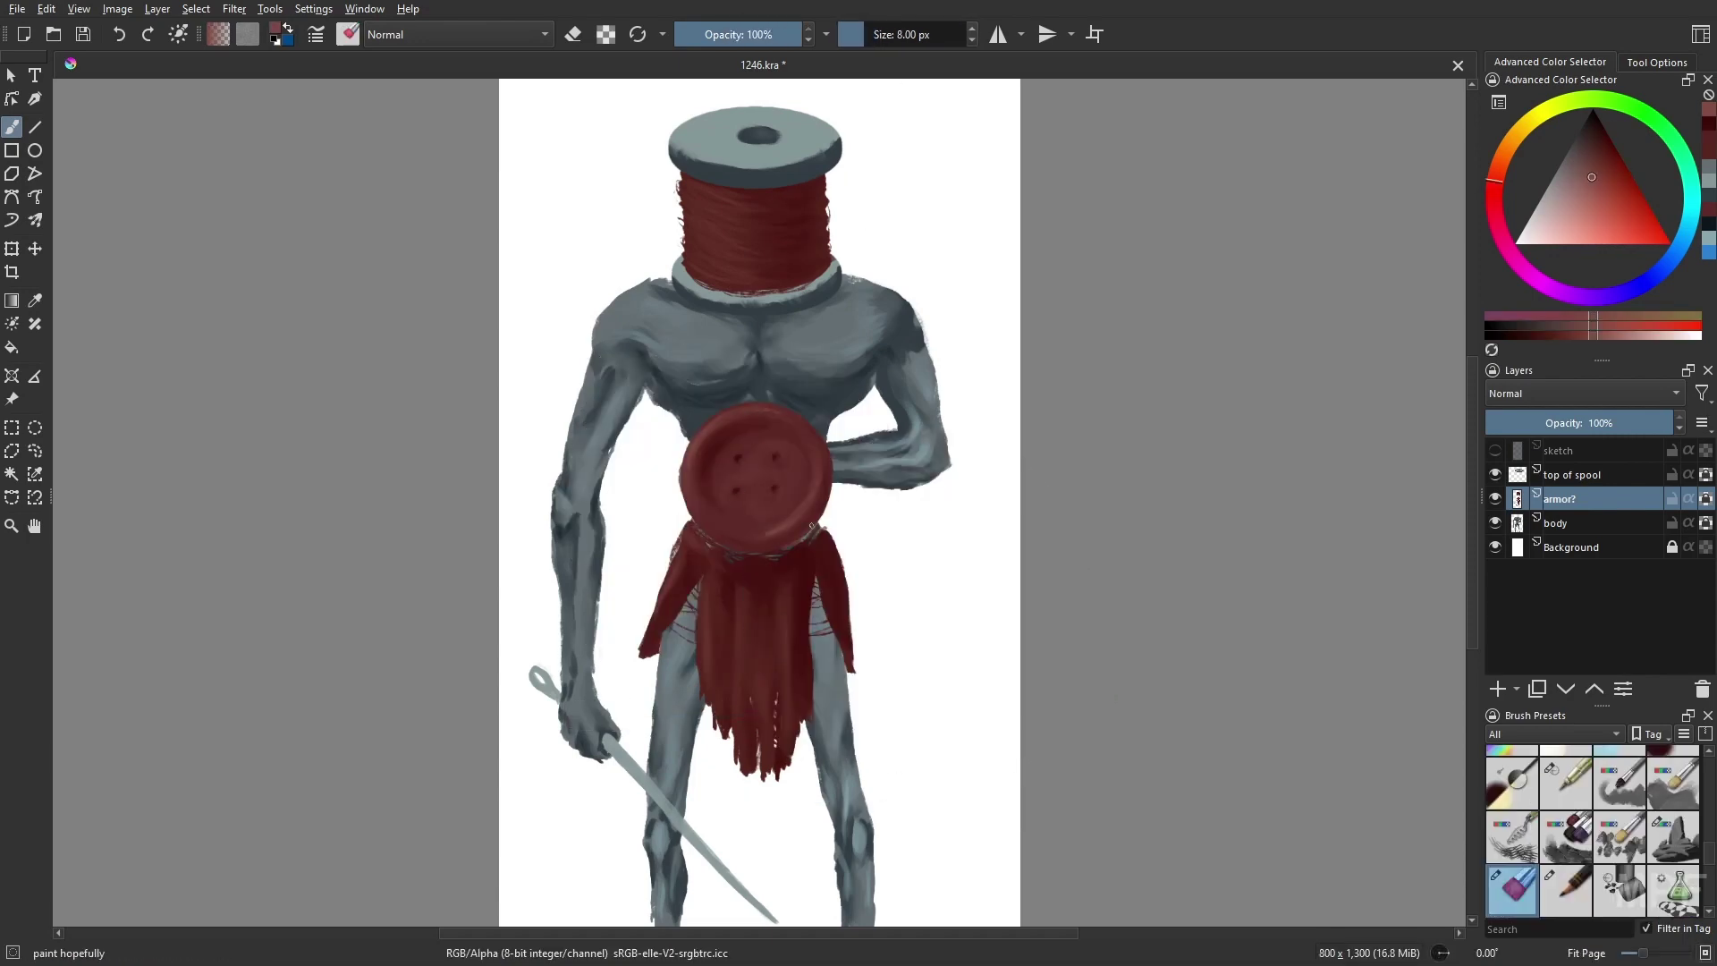
key("slash")
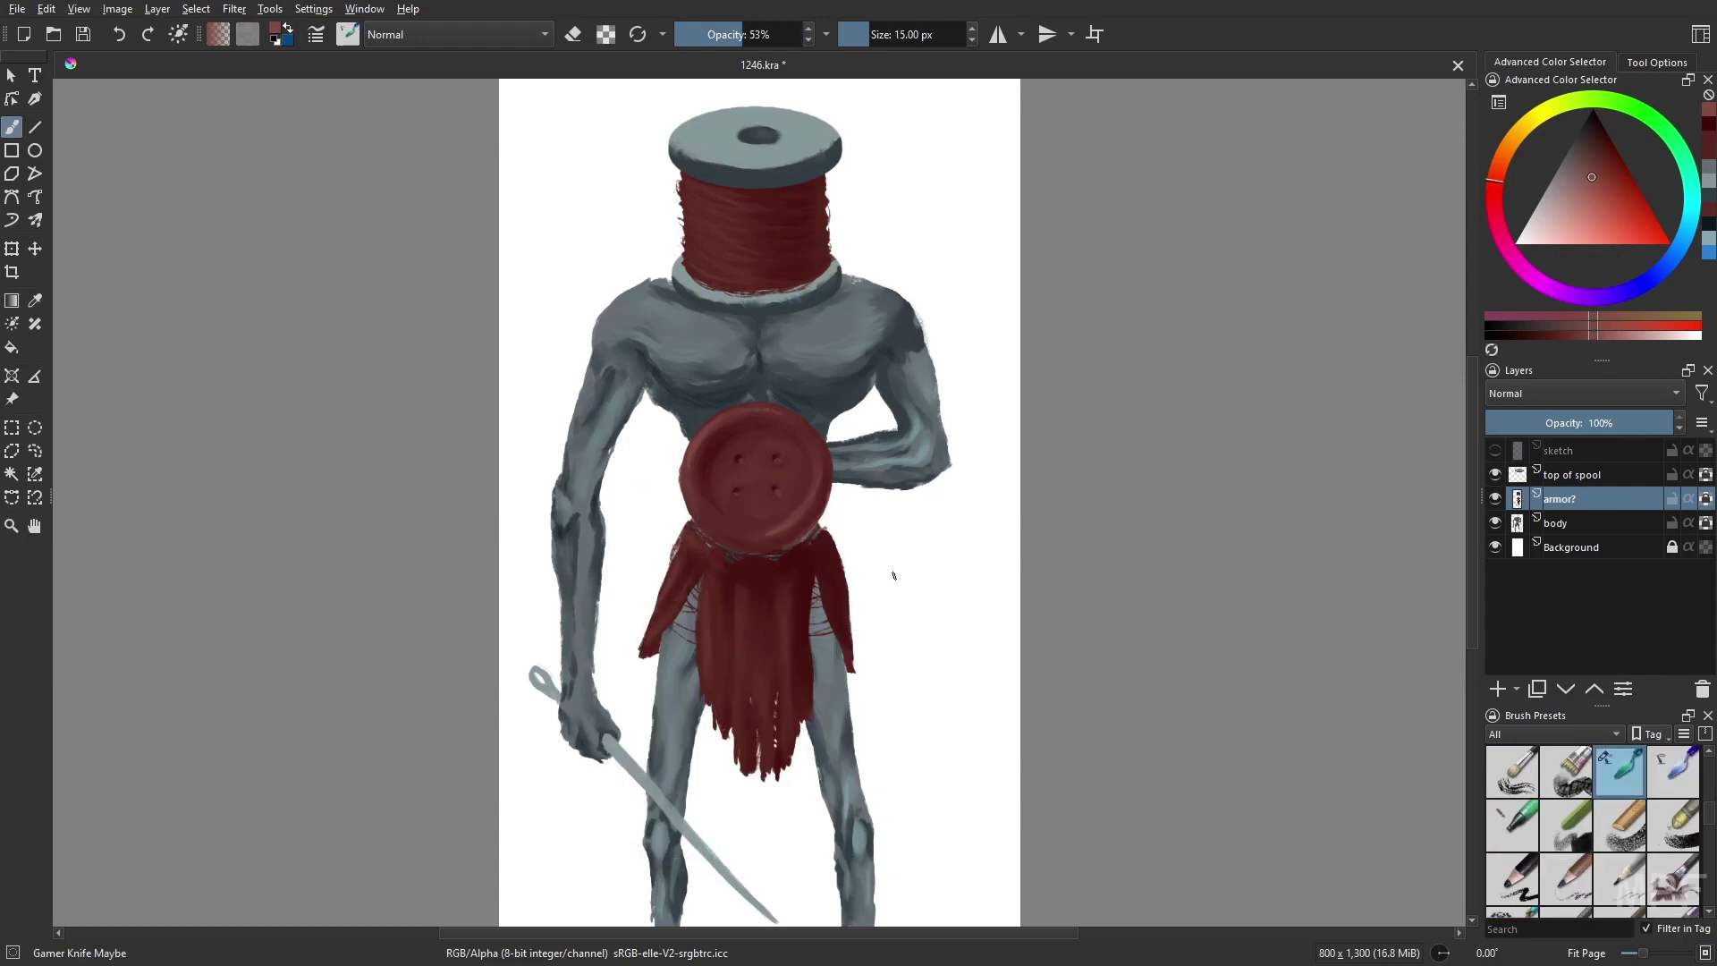
- Deepen the shadows below the spool and across the chest on the body layer with near-black blue, ending at 14 px
key("Page_Down")
key("d")
key("bracketright")
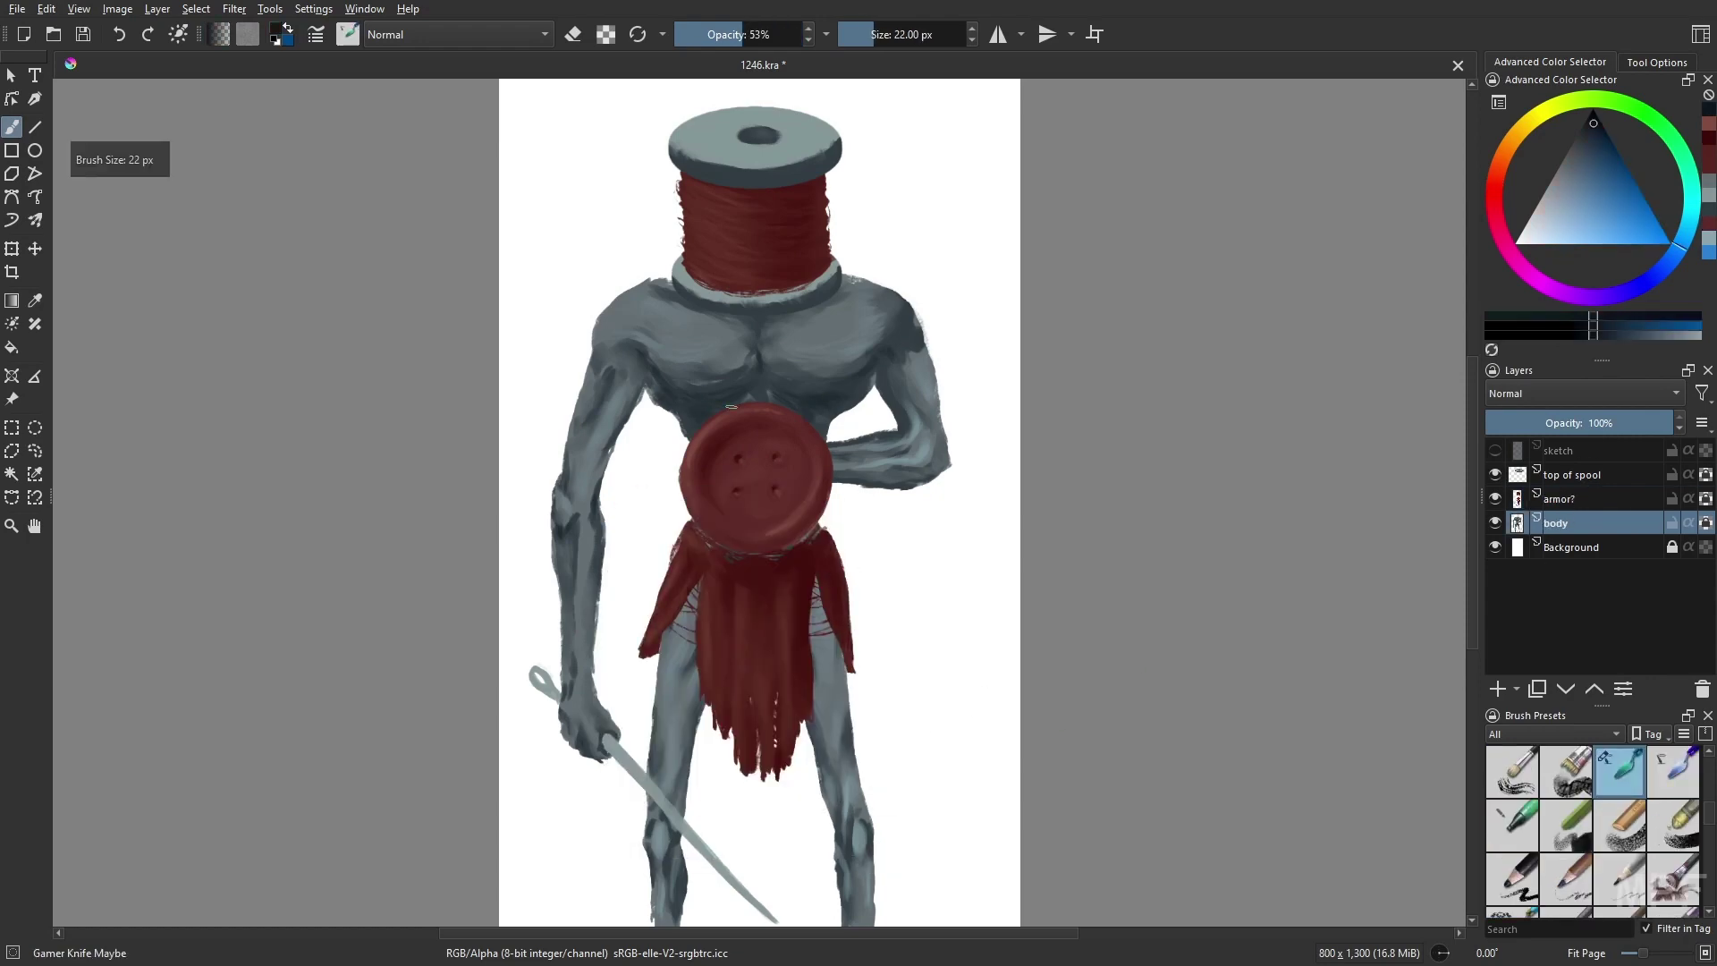
key("bracketleft")
key("bracketleft")
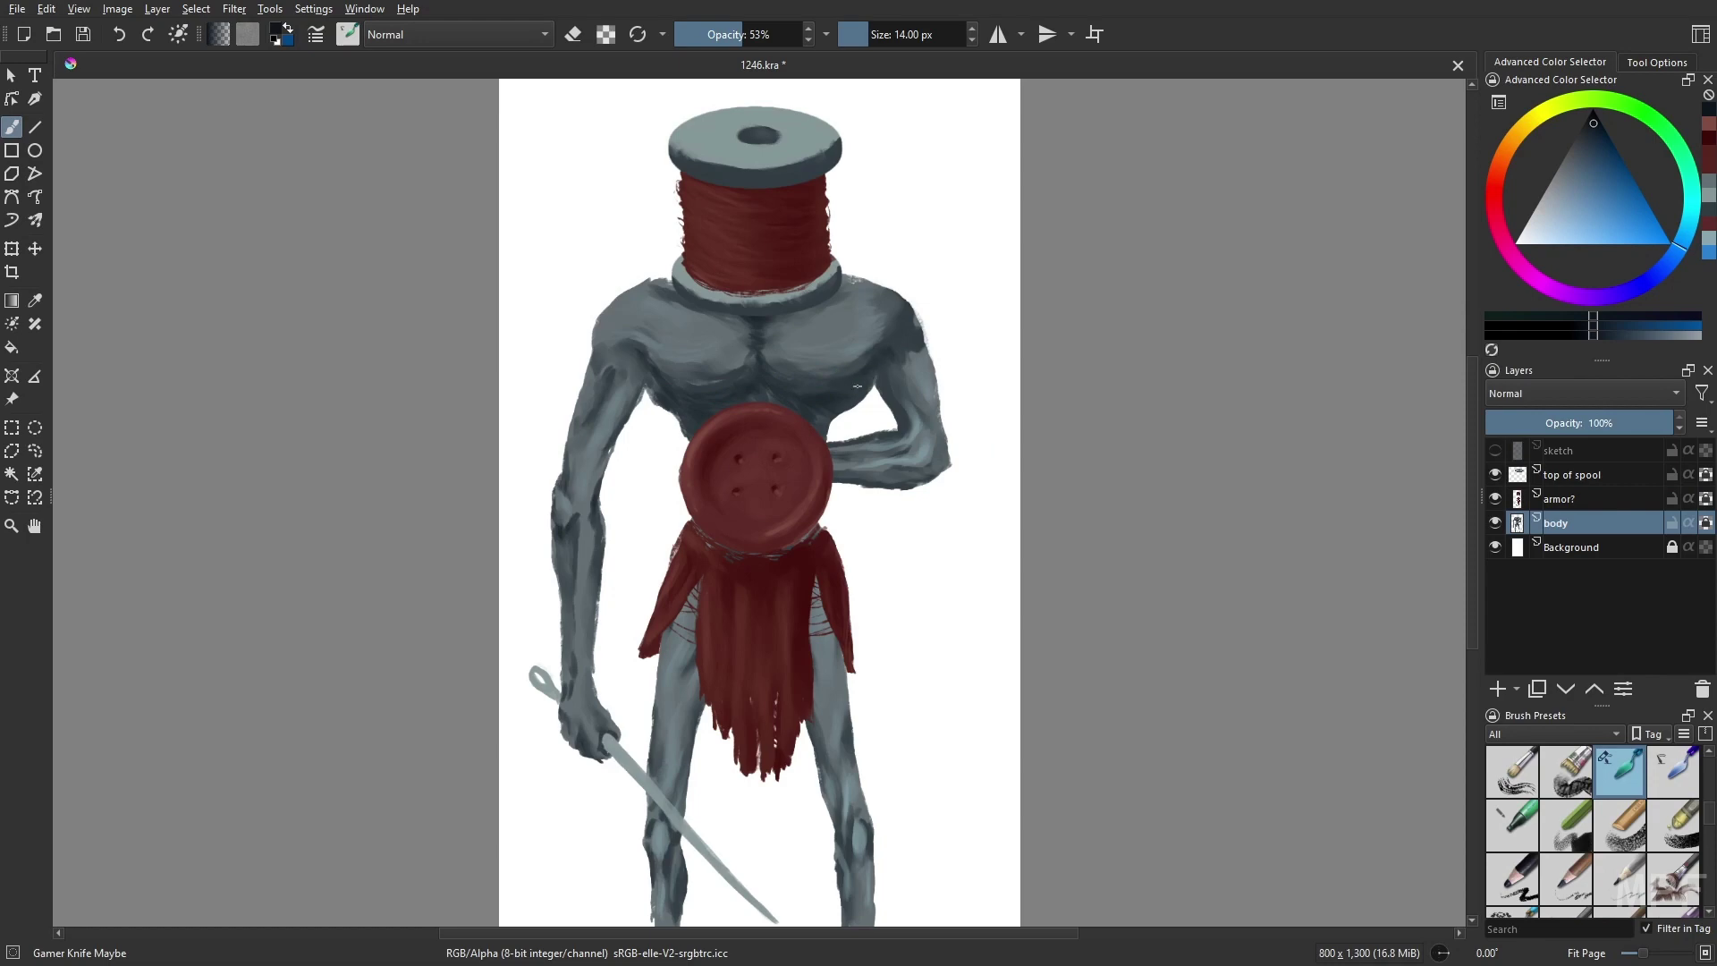
- Soften the body's chest and arm shading with mid blue-grey and mirror the view
right_click(594, 594)
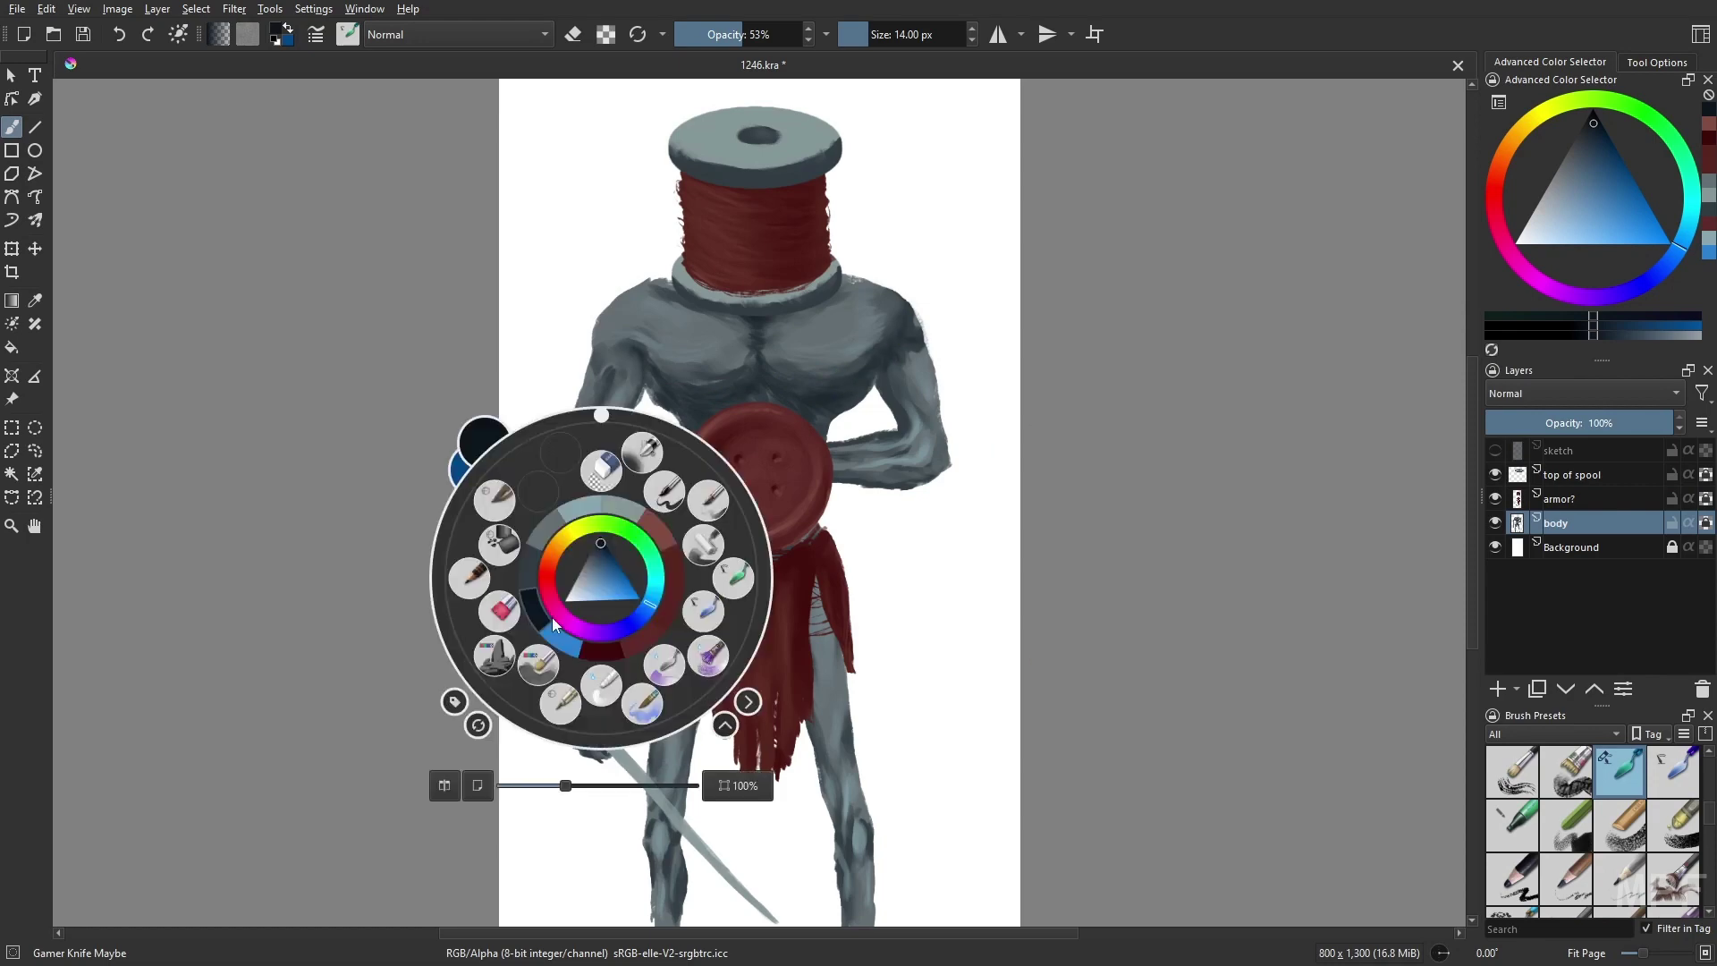
left_click(551, 617)
key("m")
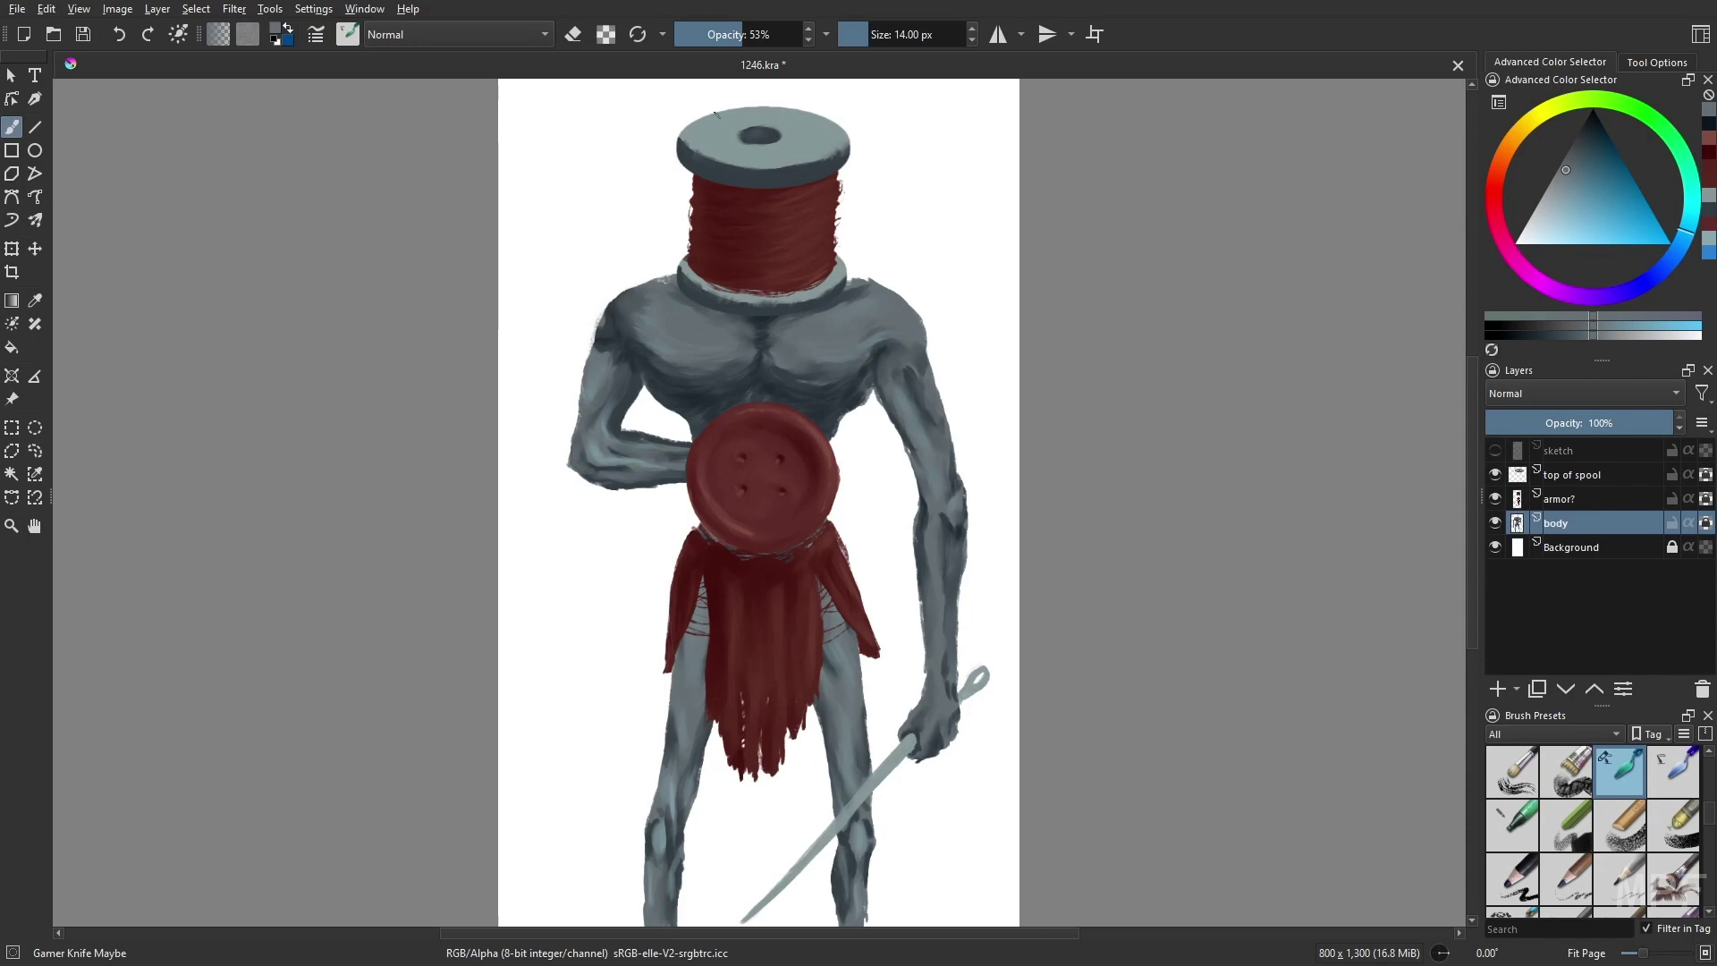
- Raise the brush opacity to 70%, paint grey-green highlights on the body and mirror the view back
key("o")
right_click(655, 522)
left_click(666, 514)
key("m")
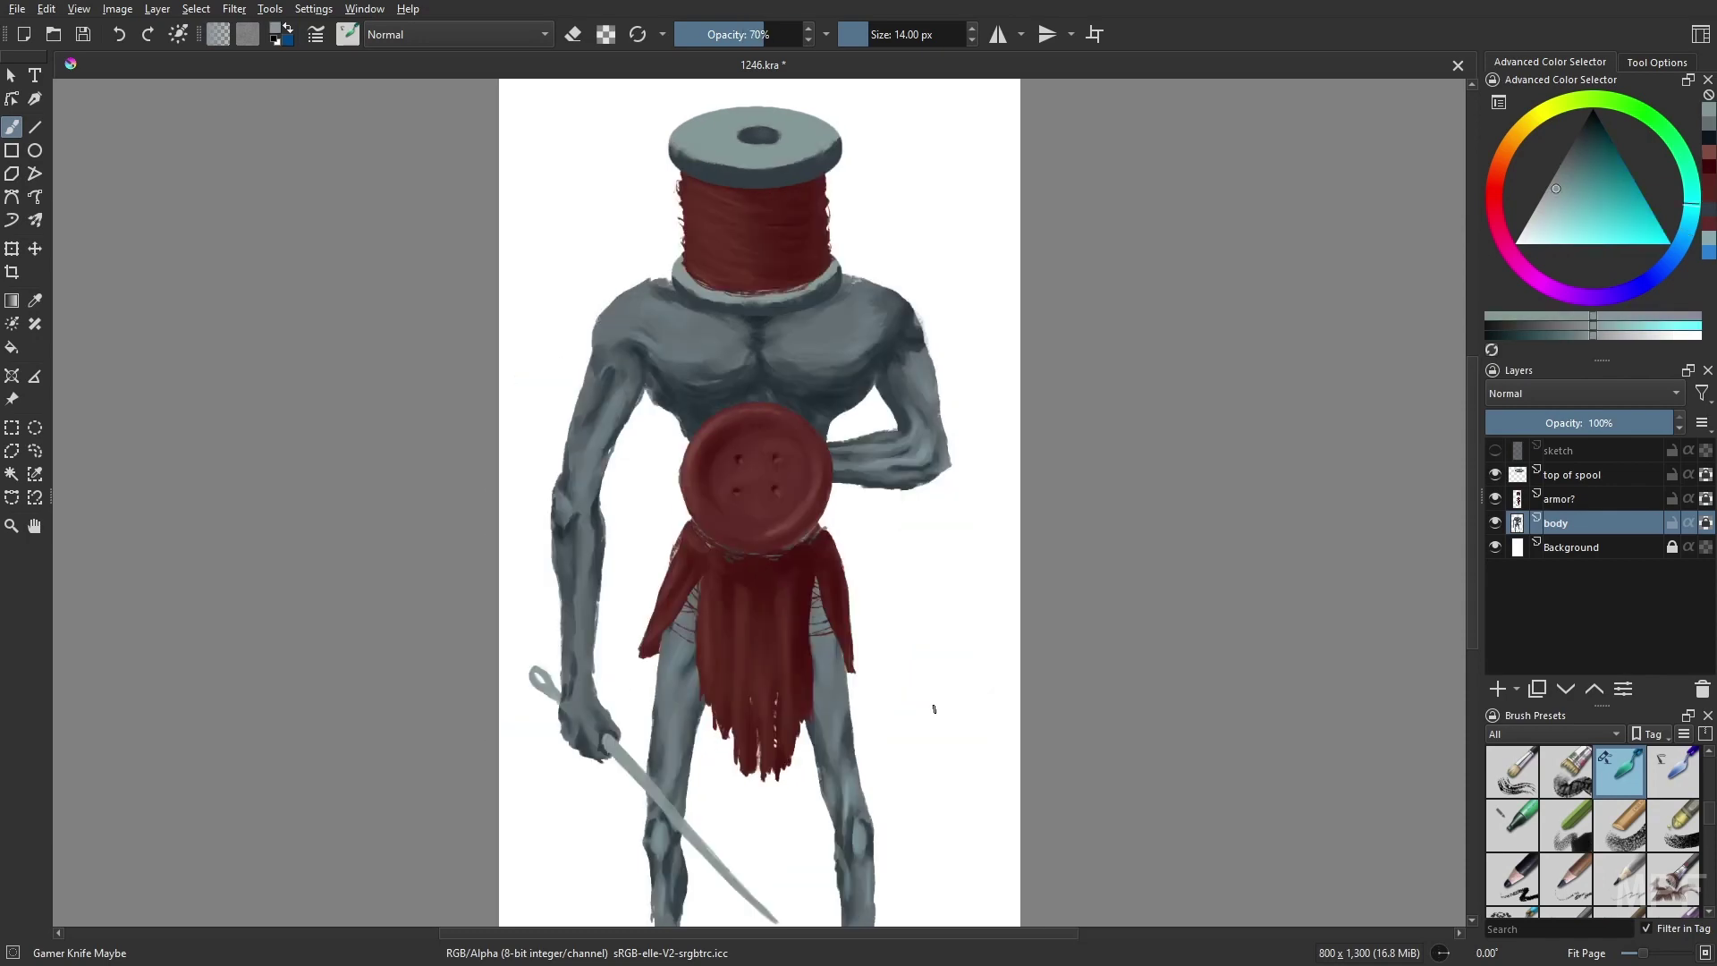
- Paint near-black and sampled dark slate accents into the chest's center shadow, reducing the brush to 12 px
right_click(926, 462)
left_click(930, 452)
right_click(932, 449)
left_click(936, 442)
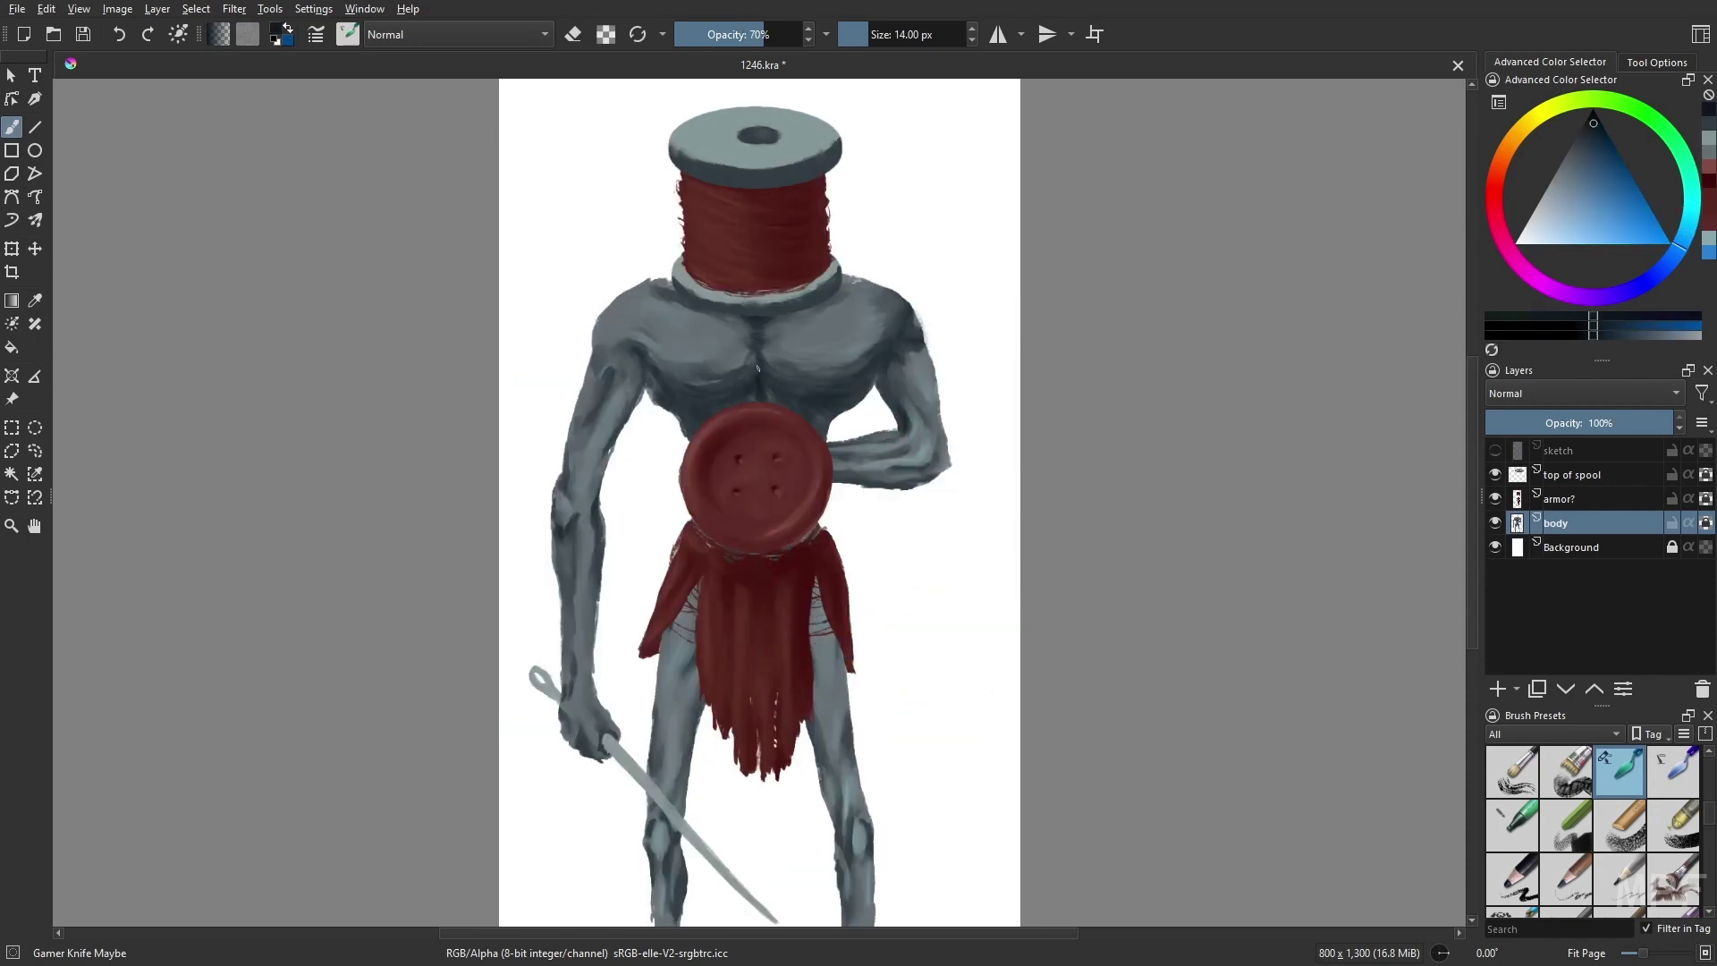
key("bracketleft")
left_click(802, 364, "ctrl")
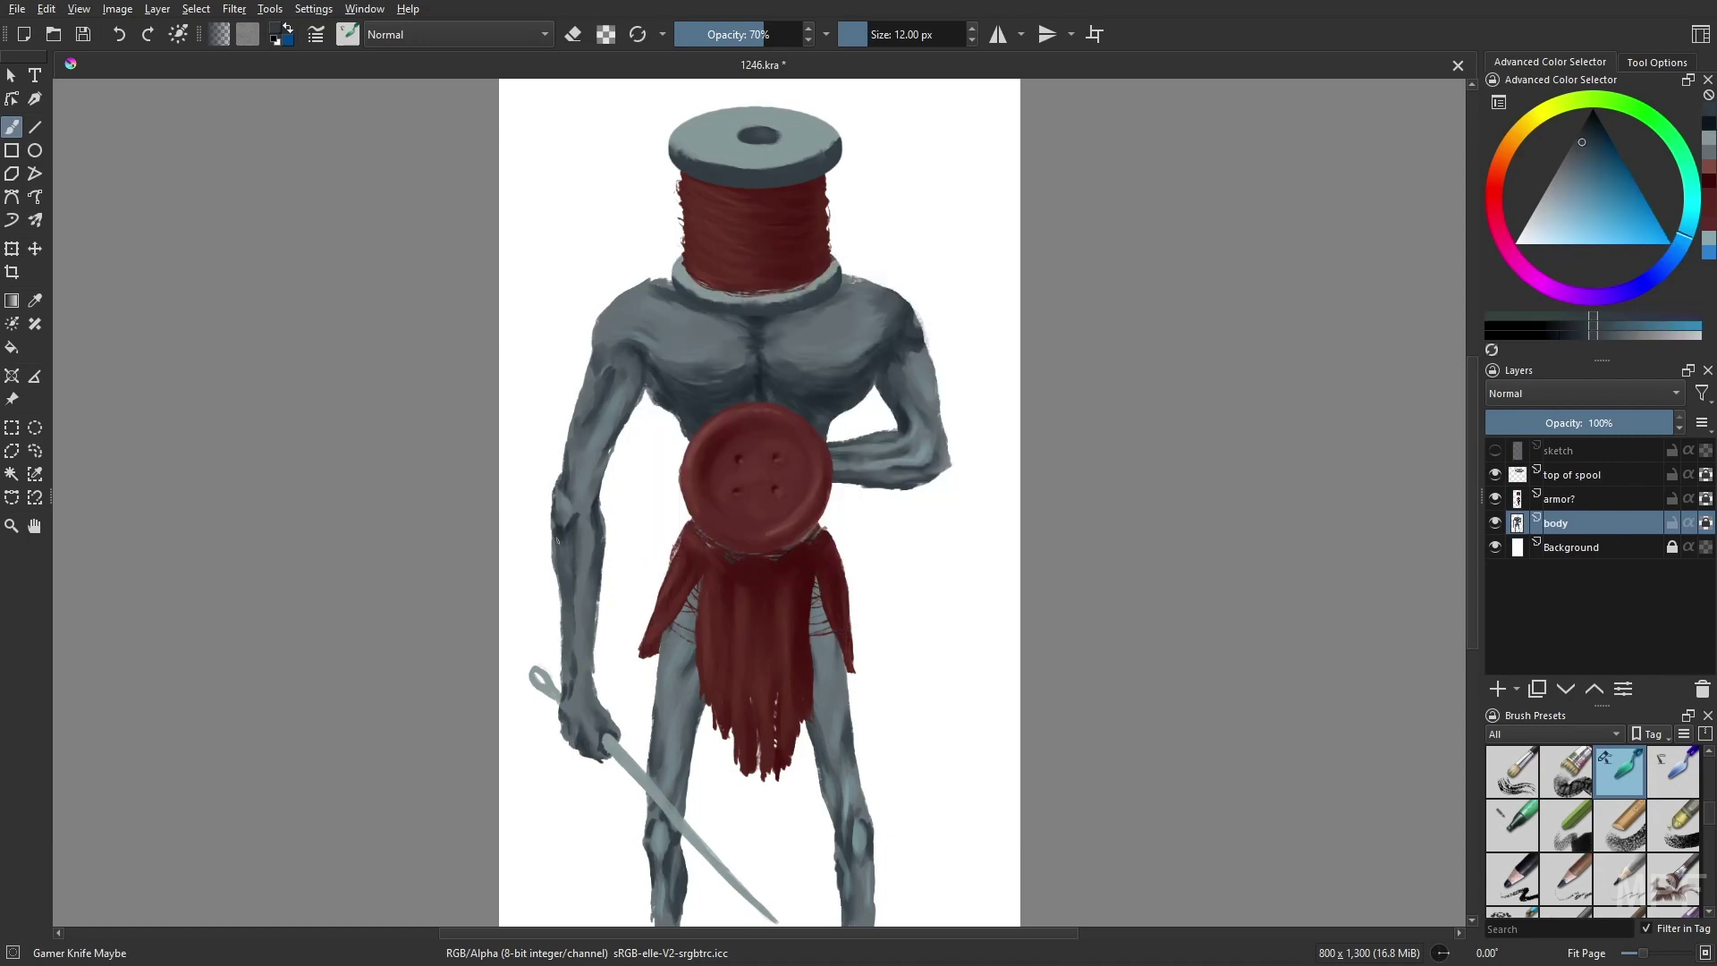
- Refine the body's arm and shoulder shading with mid blue-grey and dark slate, using 15 and 13 px brush sizes
right_click(575, 528)
left_click(578, 523)
key("bracketright")
key("m")
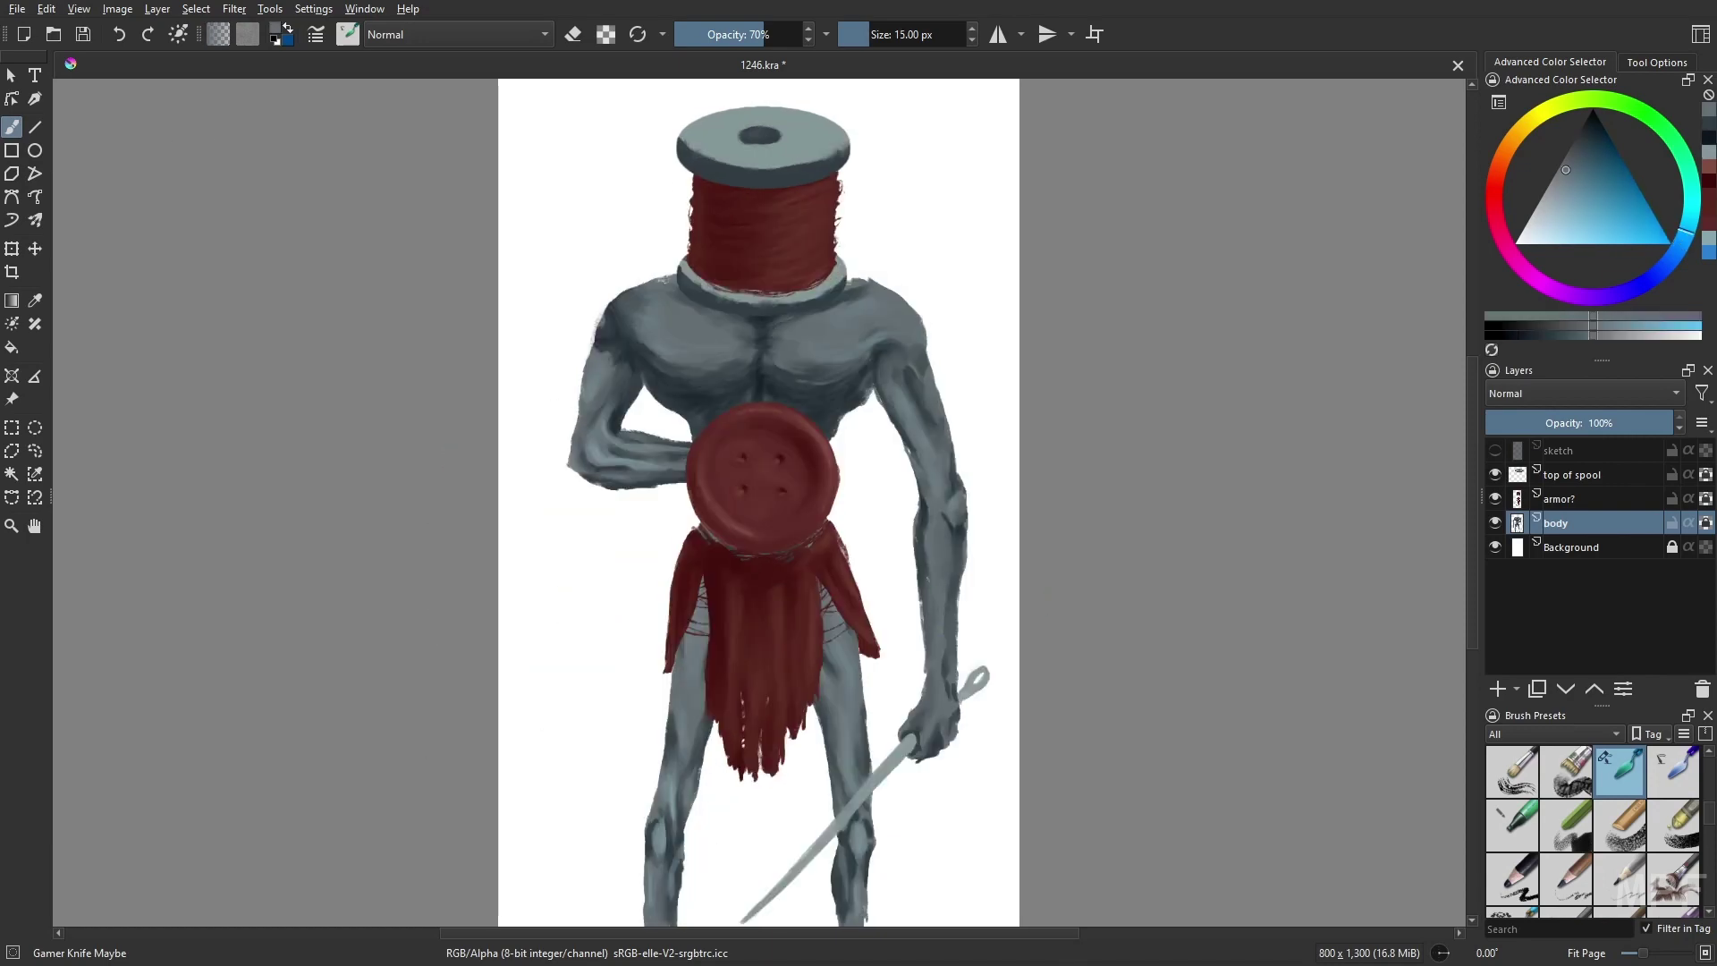
key("m")
key("bracketleft")
right_click(623, 660)
left_click(626, 655)
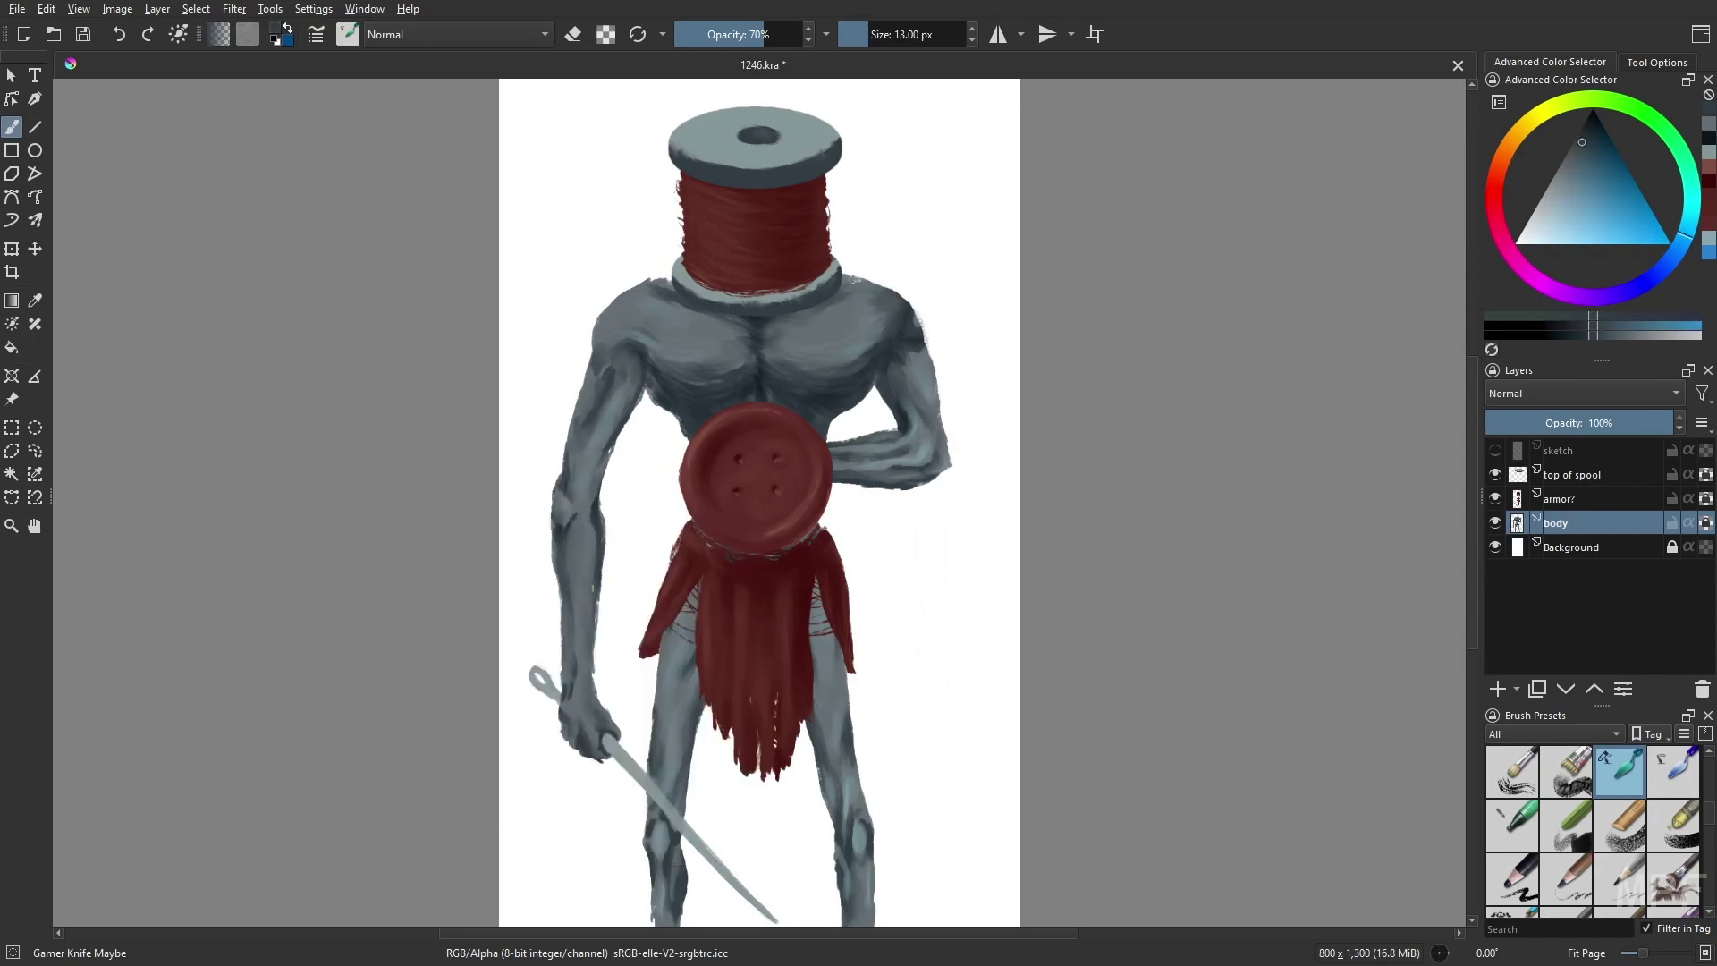
- Sample body tones and paint grey-green highlights down the needle arm at 13 px
left_click(587, 744, "ctrl")
right_click(690, 679)
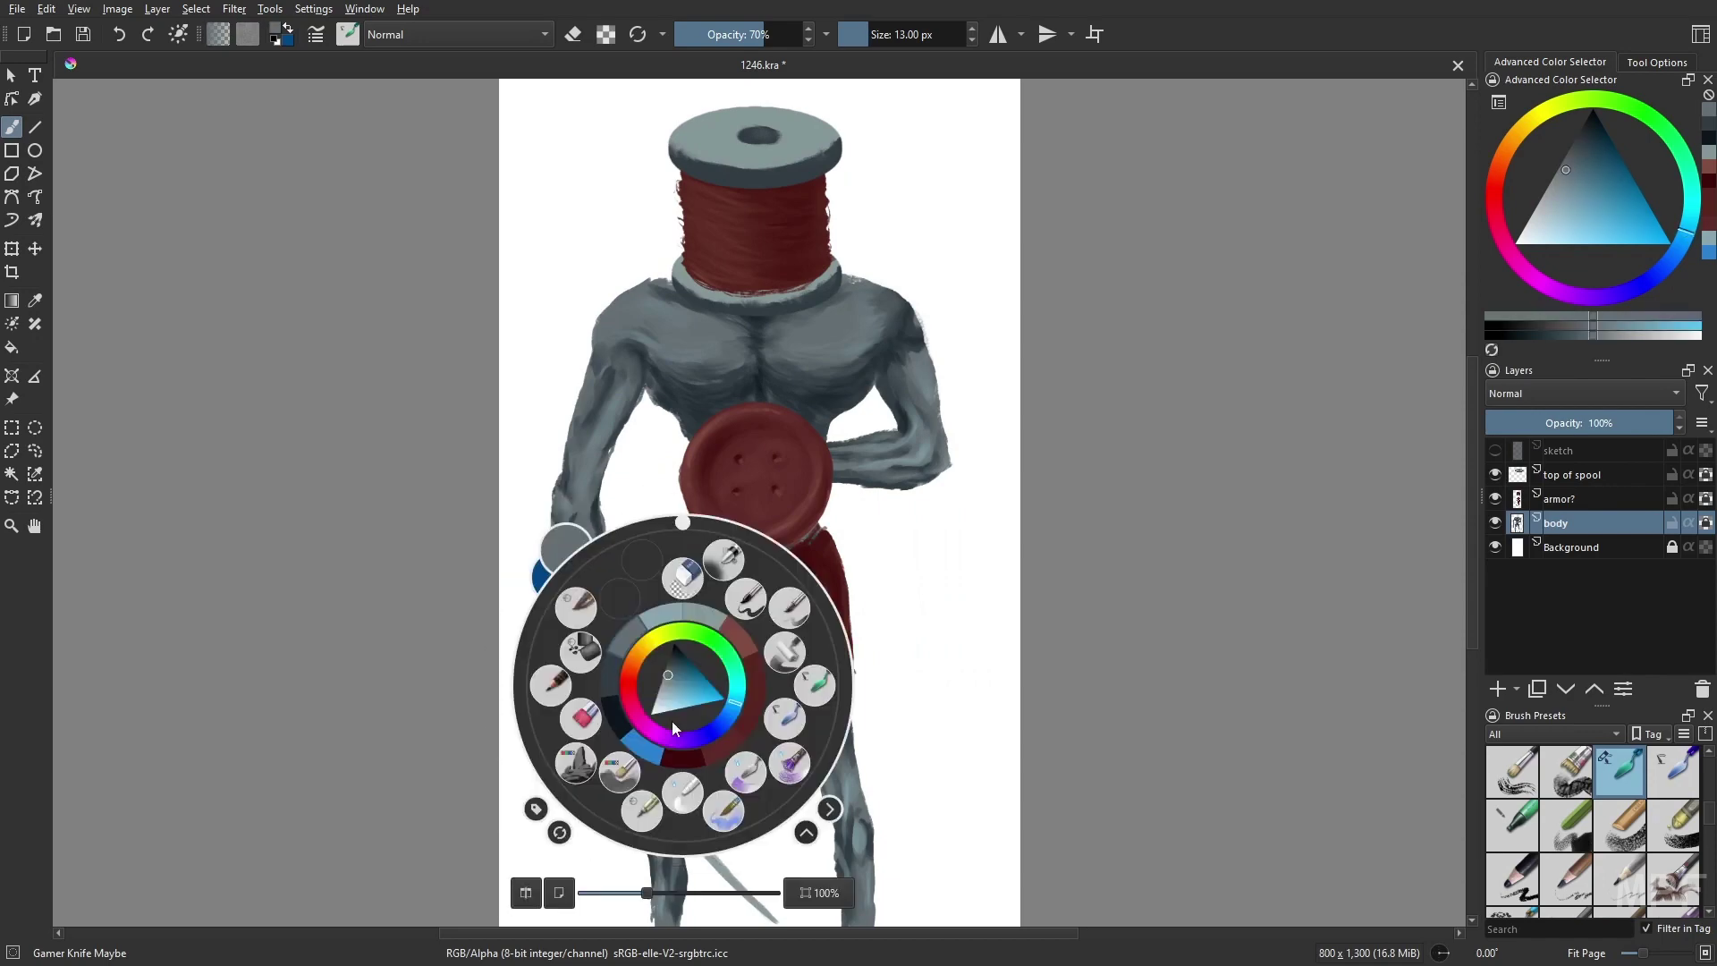
left_click(687, 687)
left_click(582, 429, "ctrl")
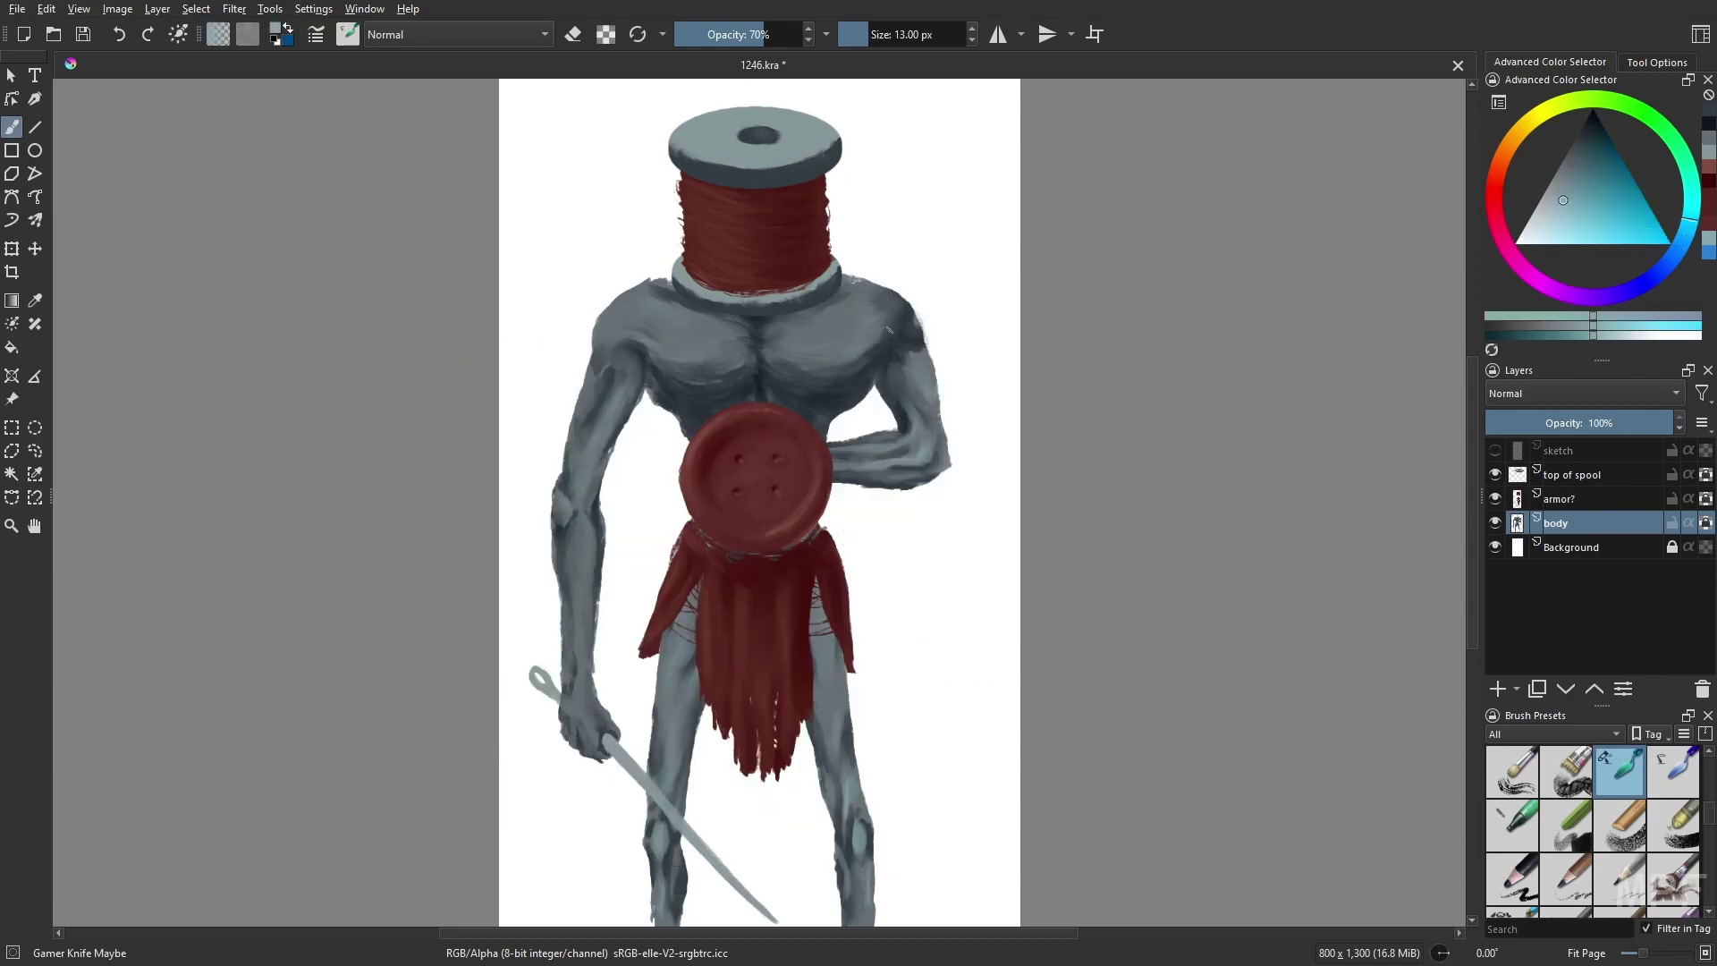
left_click_drag(586, 380, 571, 479)
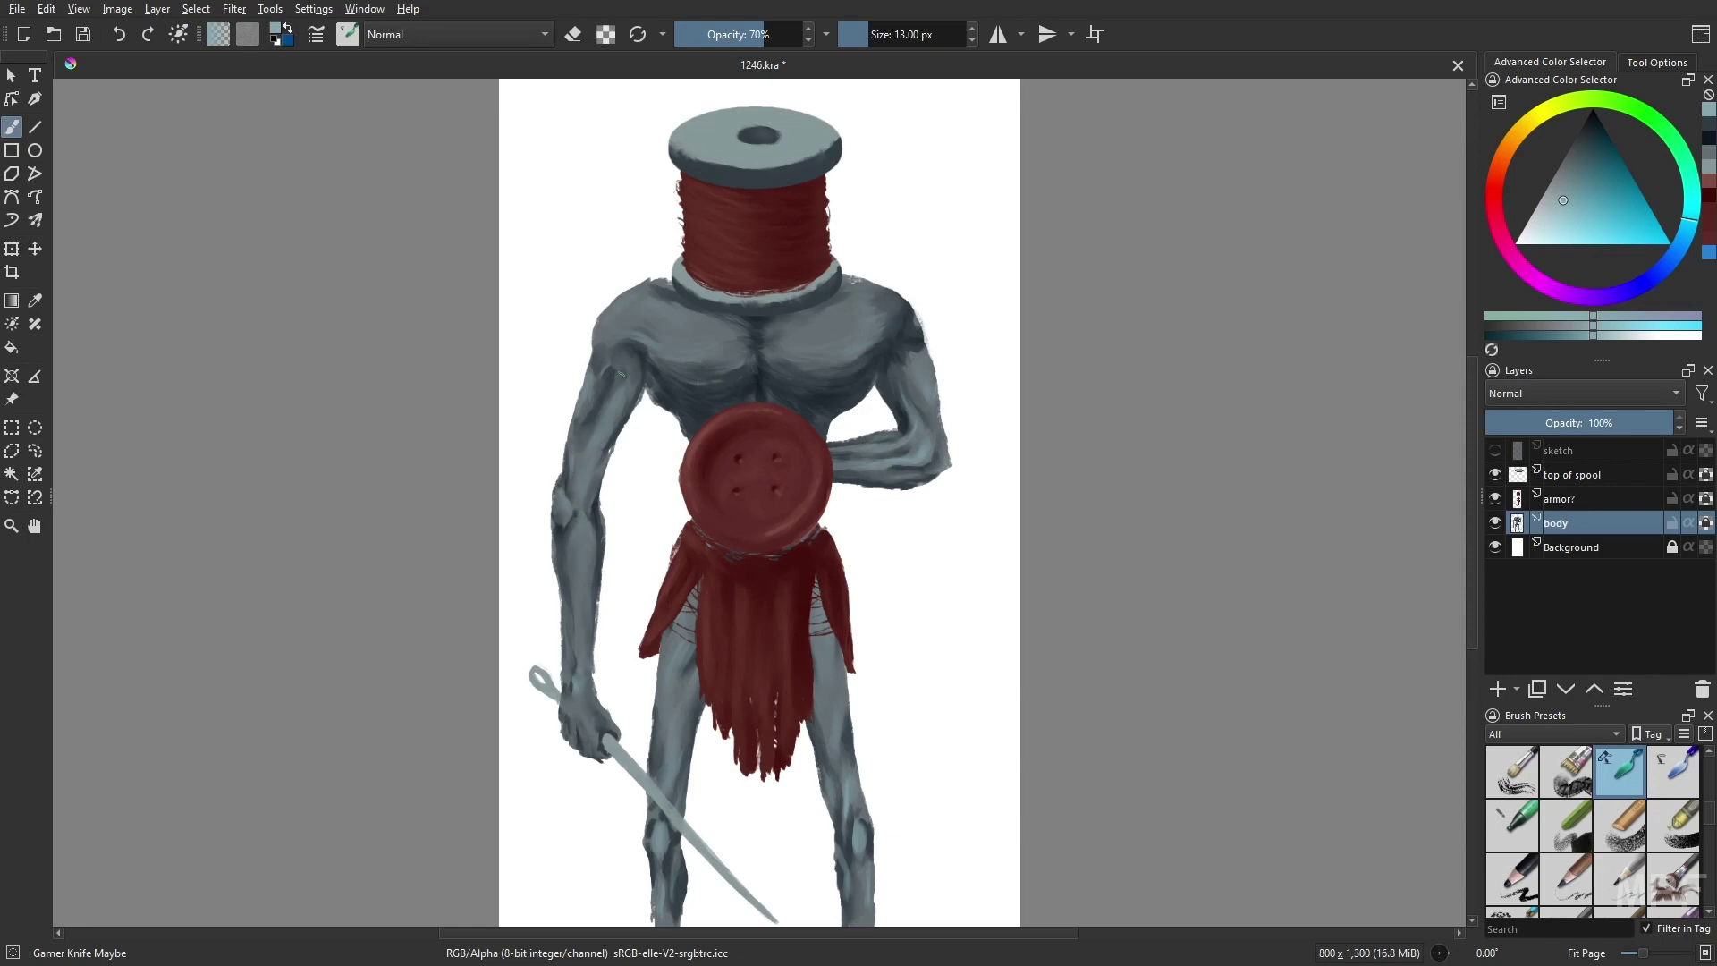
- Lower the brush opacity to 44% and blend the chest and shoulders with sampled slate and grey-green, ending at 11 px
key("i")
key("i")
key("bracketright")
key("m")
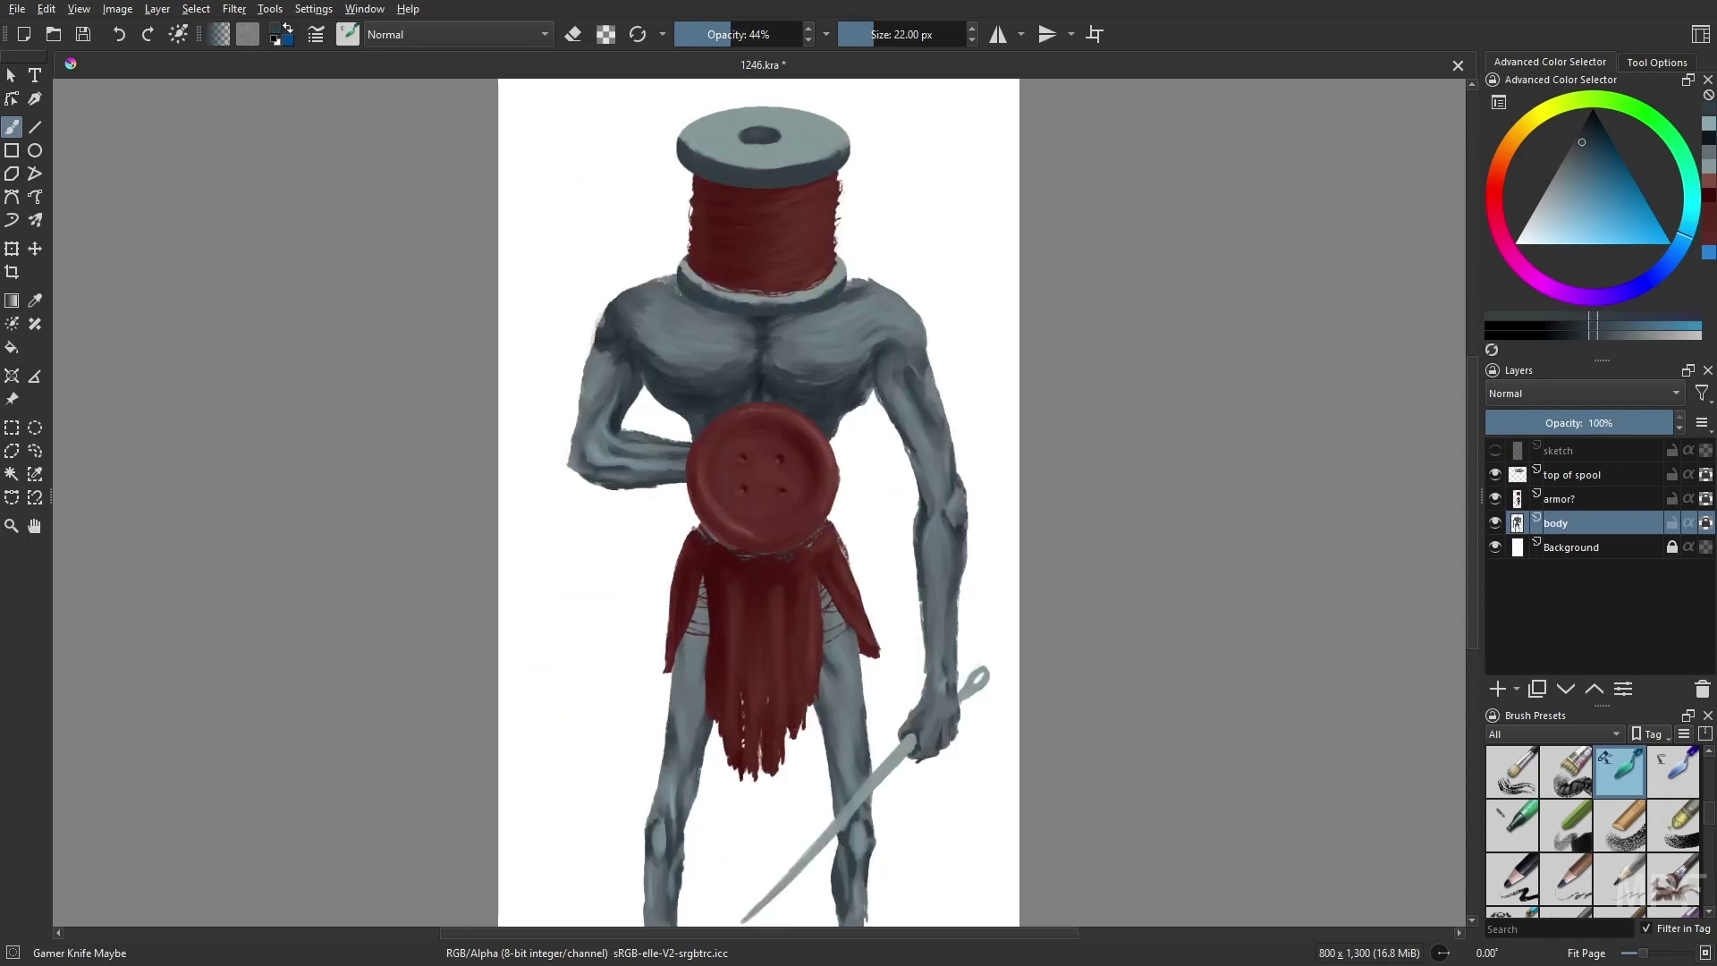
key("bracketleft")
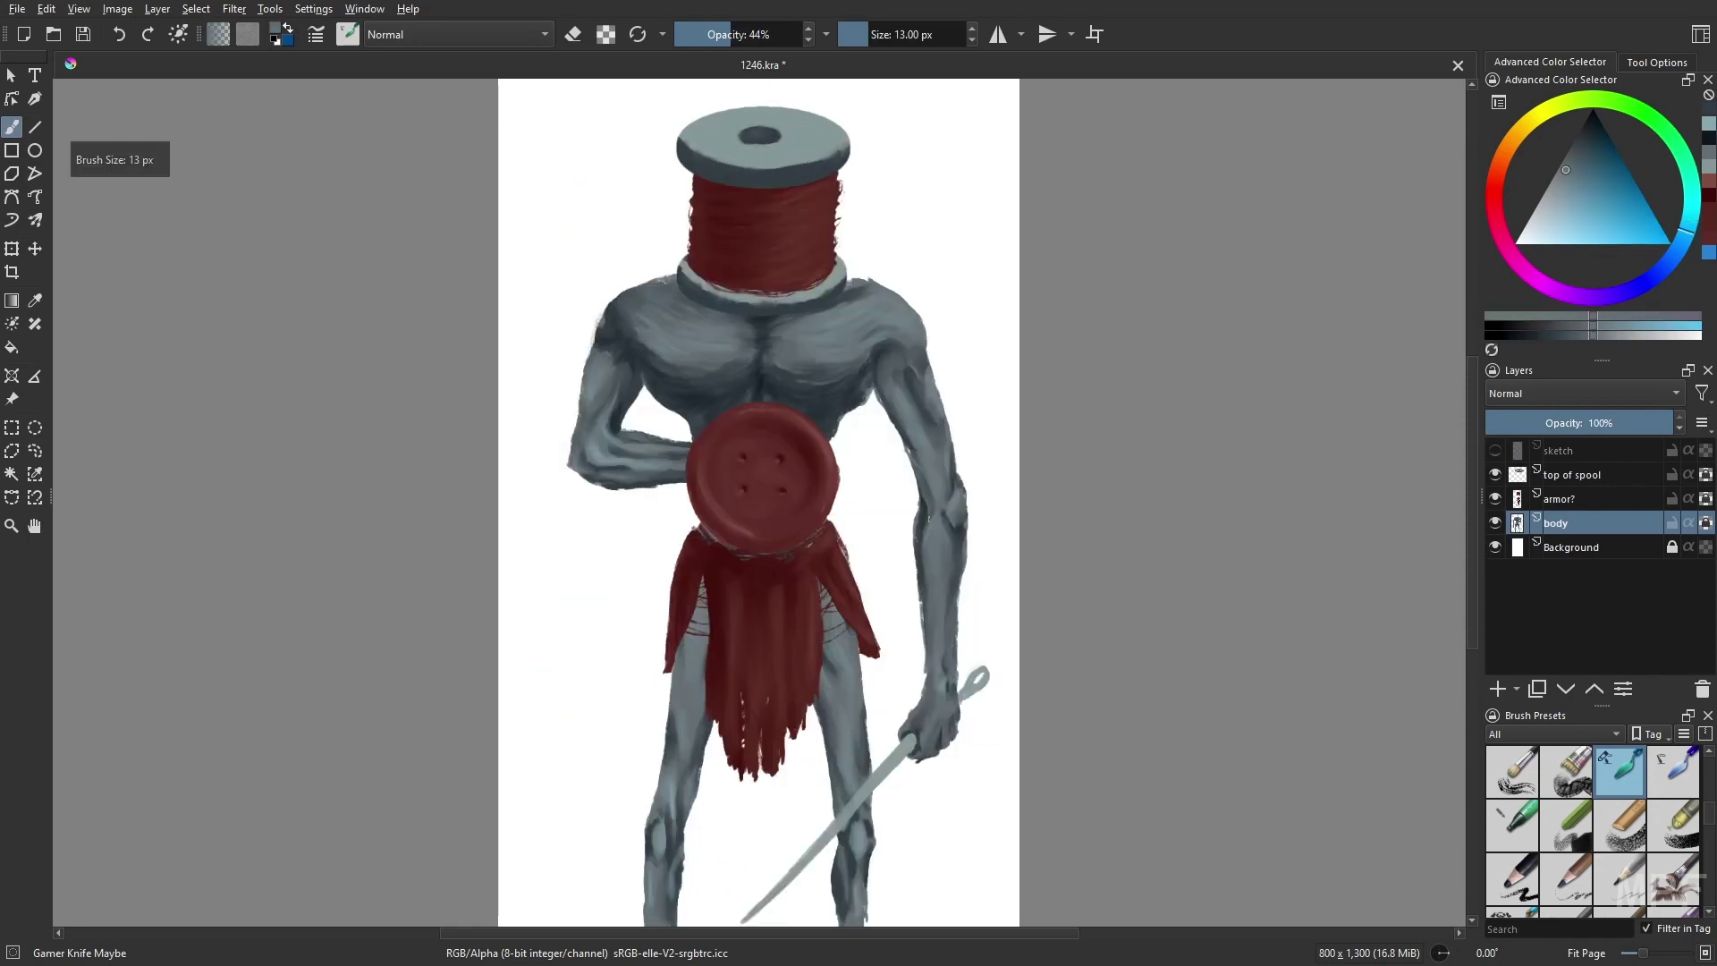
left_click(831, 400, "ctrl")
key("m")
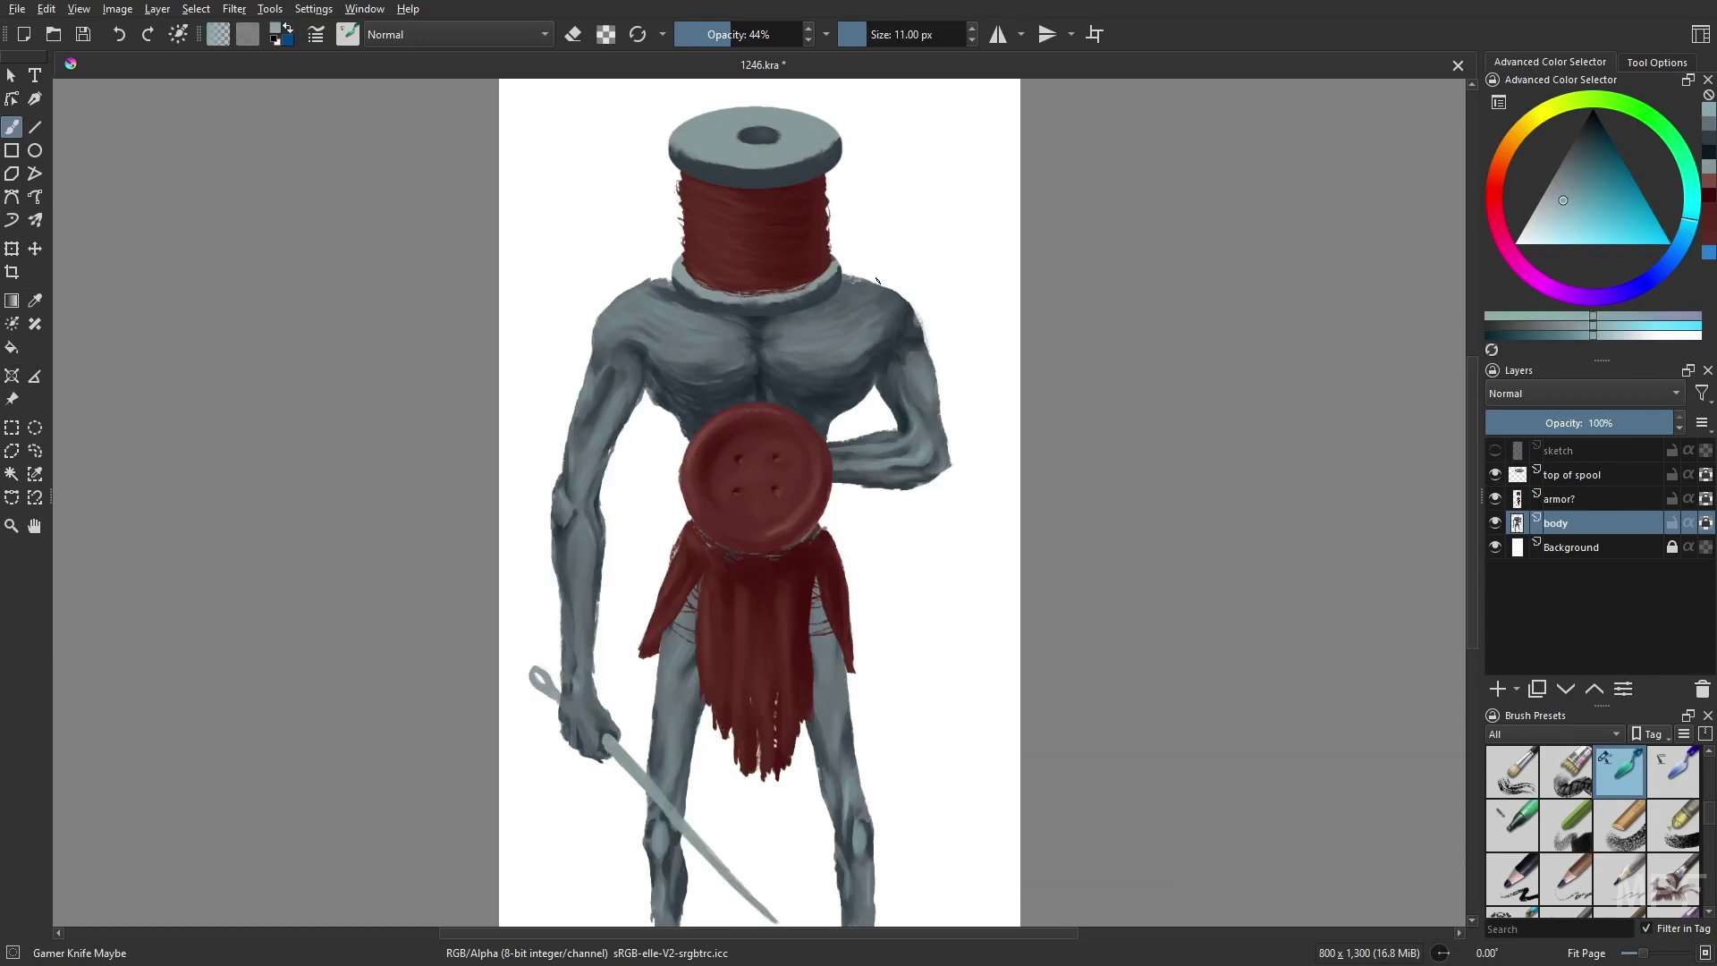
- Add a layer named back below the body, fill it with very dark reddish brown, and group the figure layers as creature
left_click(1491, 190)
key("Insert")
left_click(1592, 132)
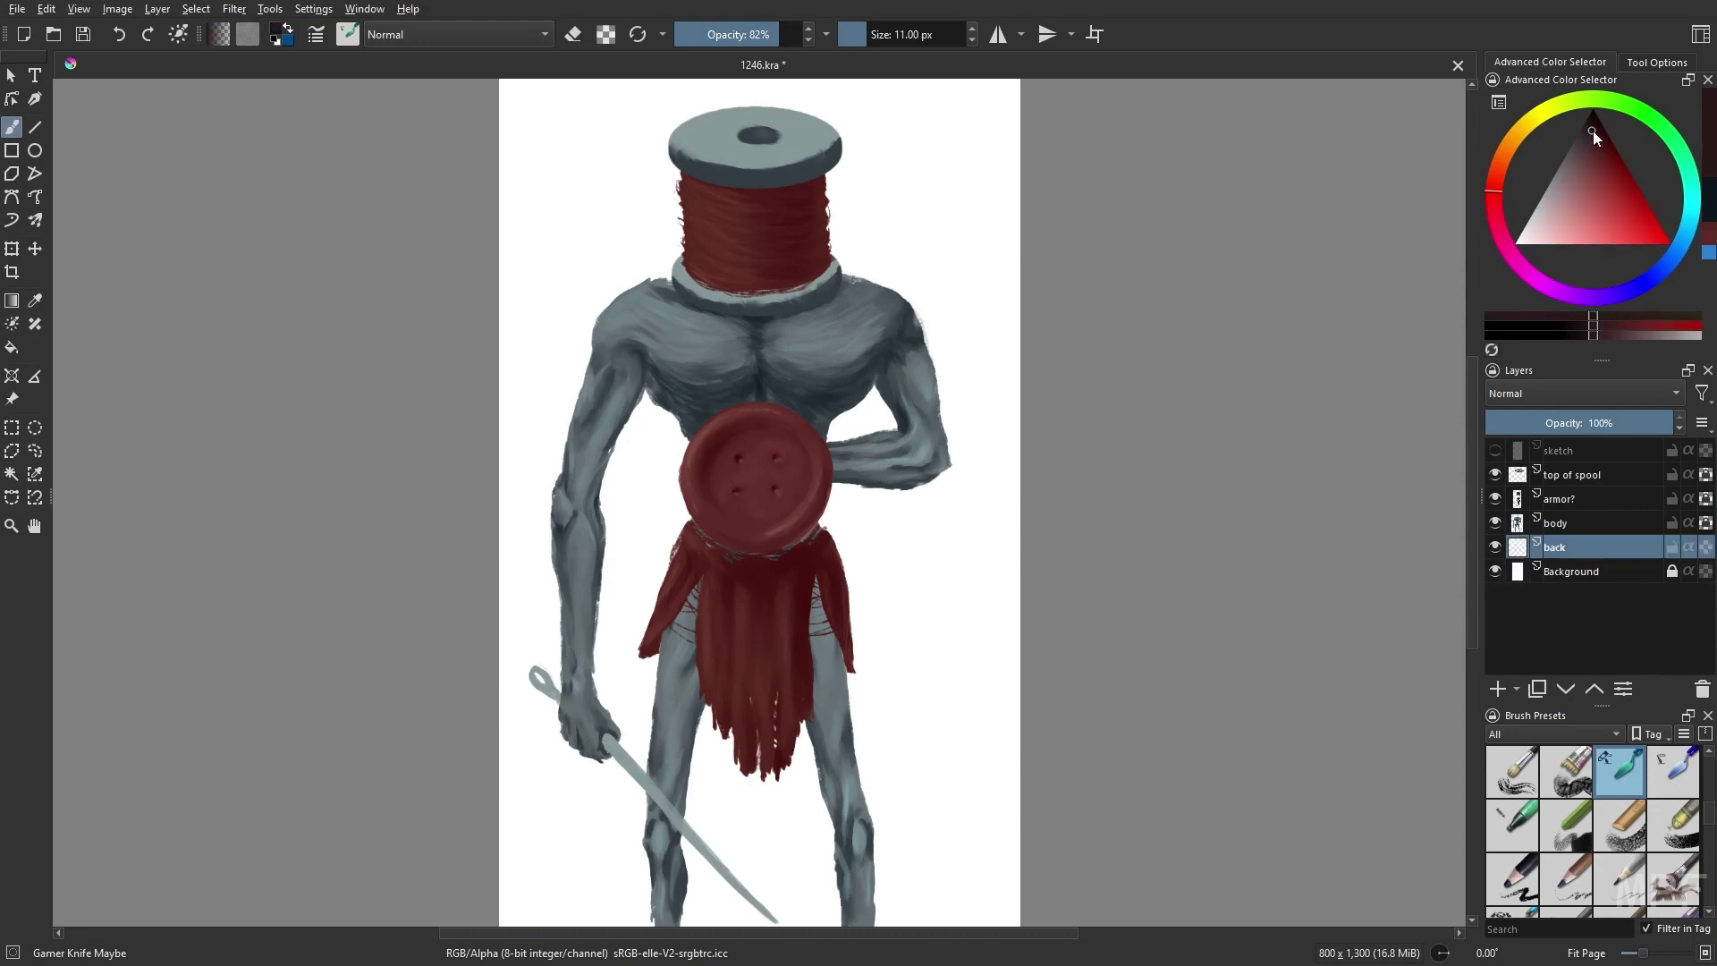
key("shift+BackSpace")
left_click(1574, 523)
key("ctrl+g")
- Paint sampled near-black blue shadows on the body layer at 82% opacity, reducing the brush to 11 px and mirroring the view
right_click(1262, 599)
left_click(1373, 534)
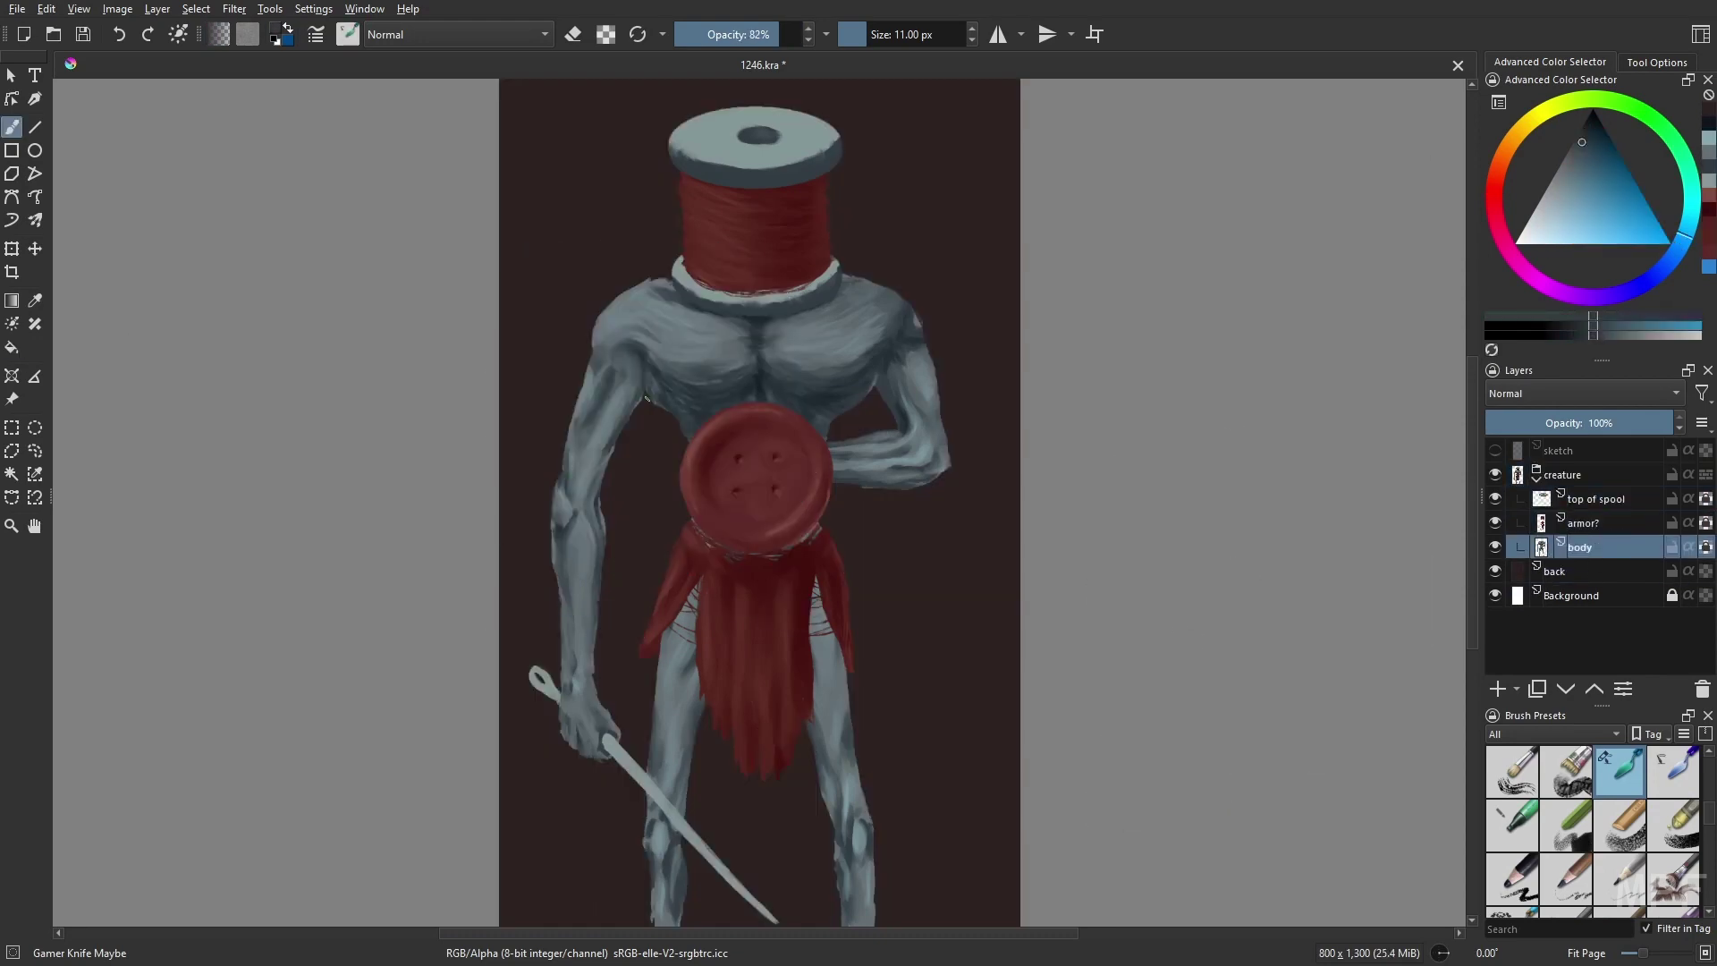
left_click(646, 398, "ctrl")
left_click_drag(796, 537, 832, 537)
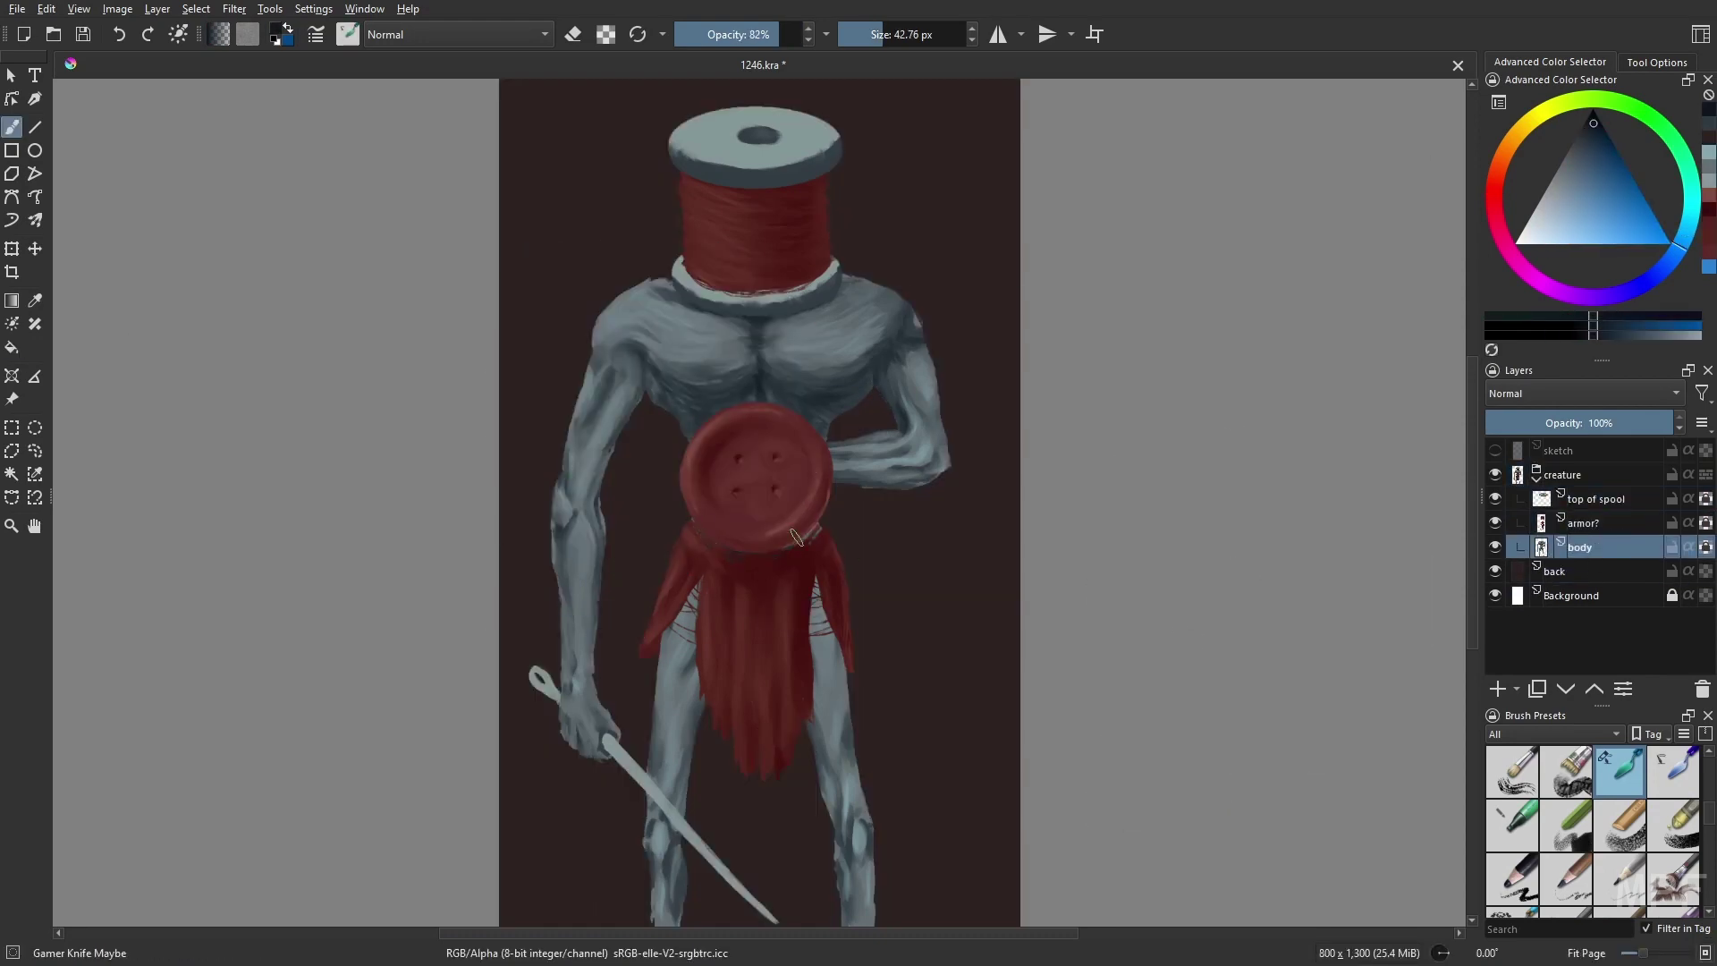
key("bracketleft")
key("bracketleft")
key("bracketleft")
key("bracketleft")
key("bracketleft")
key("bracketleft")
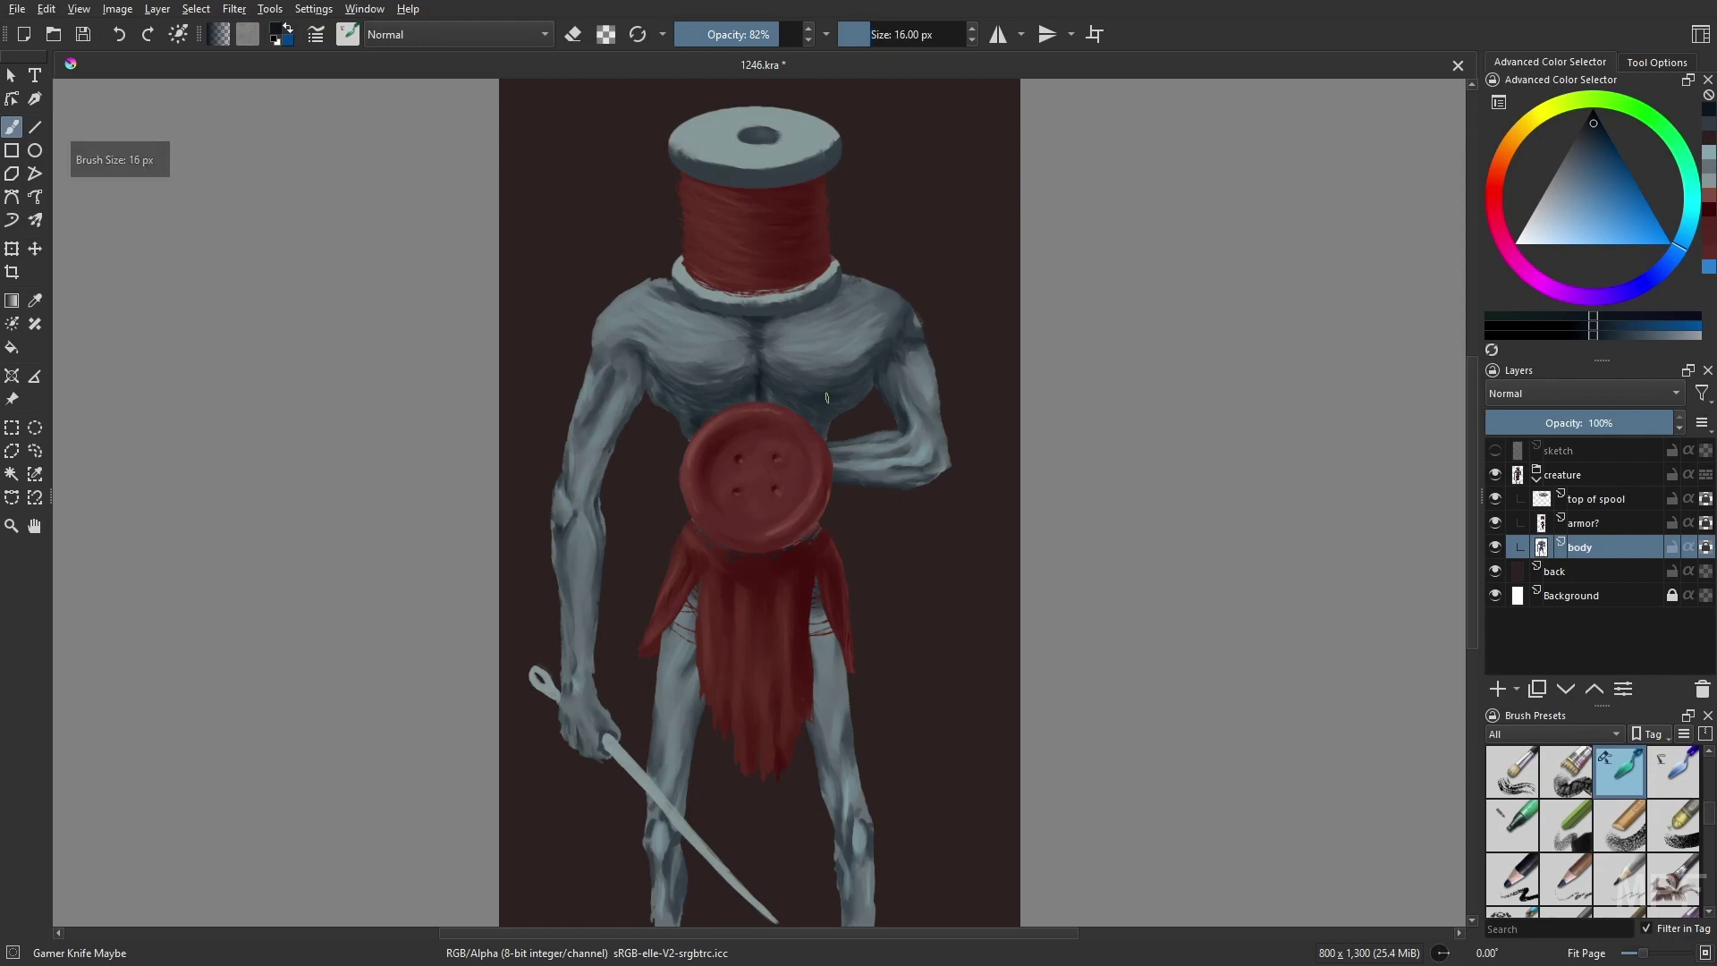
key("bracketleft")
key("m")
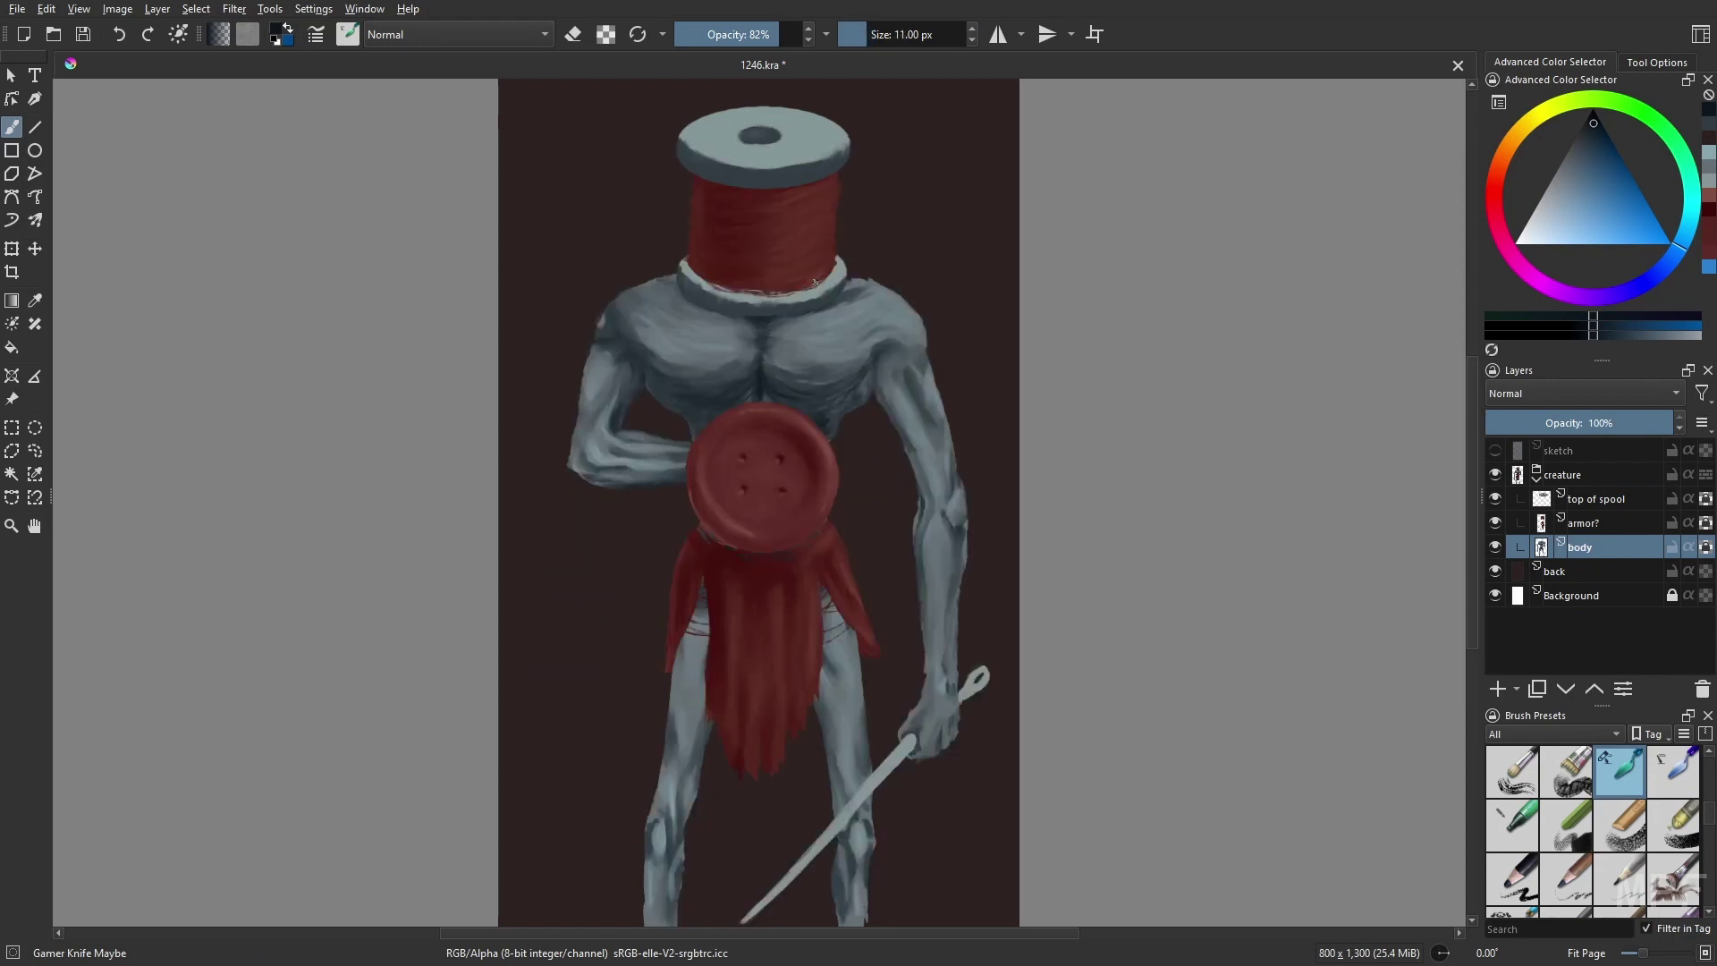
- Refine the chest and shoulder shadows with mid blue-grey and sampled near-black blue at 11 px
key("m")
key("m")
right_click(762, 337)
left_click(633, 336)
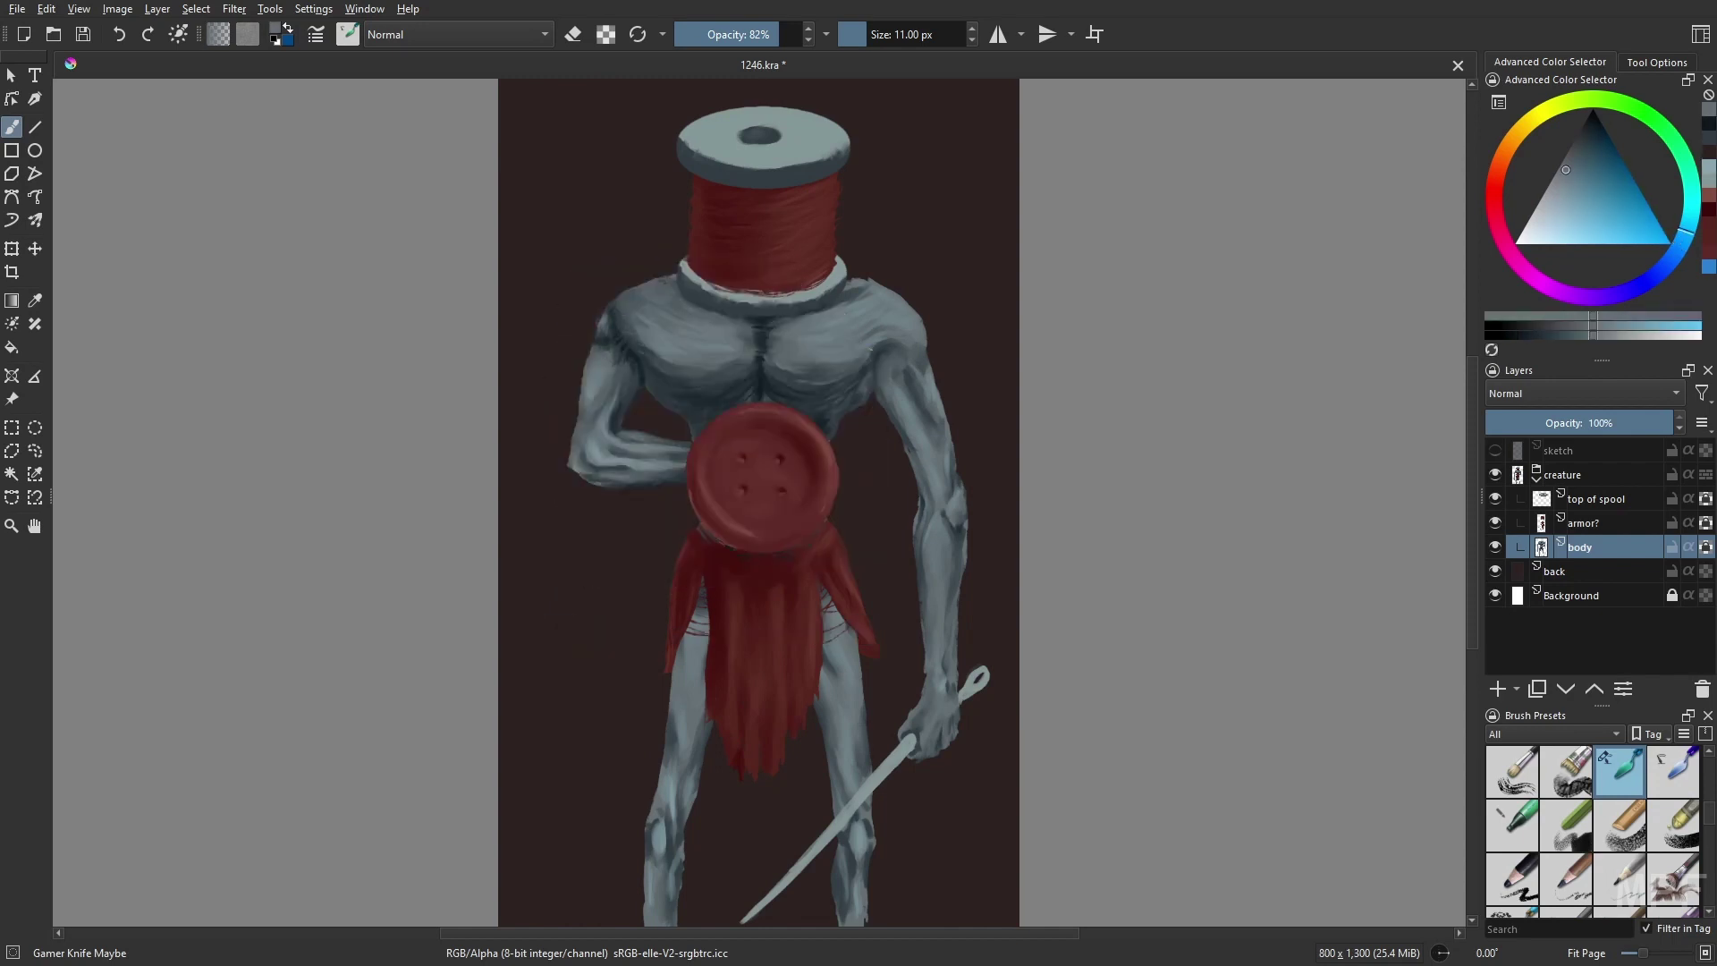
left_click(798, 404, "ctrl")
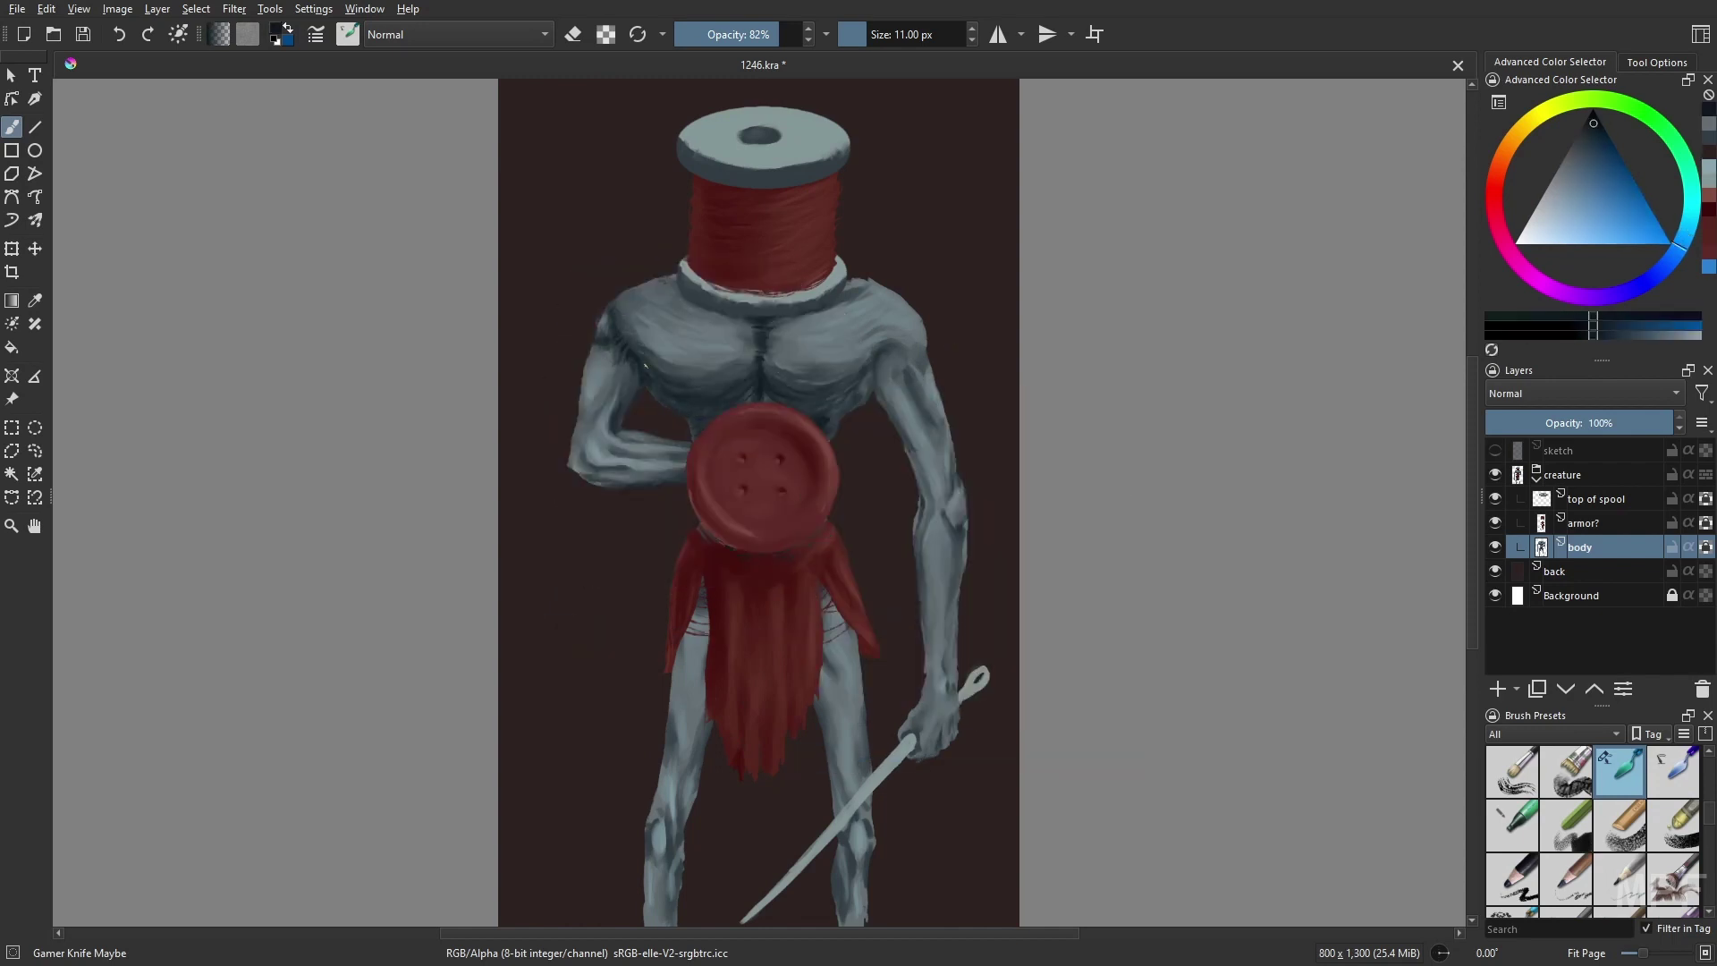
- Sample a light grey-green and lower the brush opacity to 34% to soften the chest highlights
left_click(706, 390, "ctrl")
key("i")
key("i")
key("i")
key("i")
key("i")
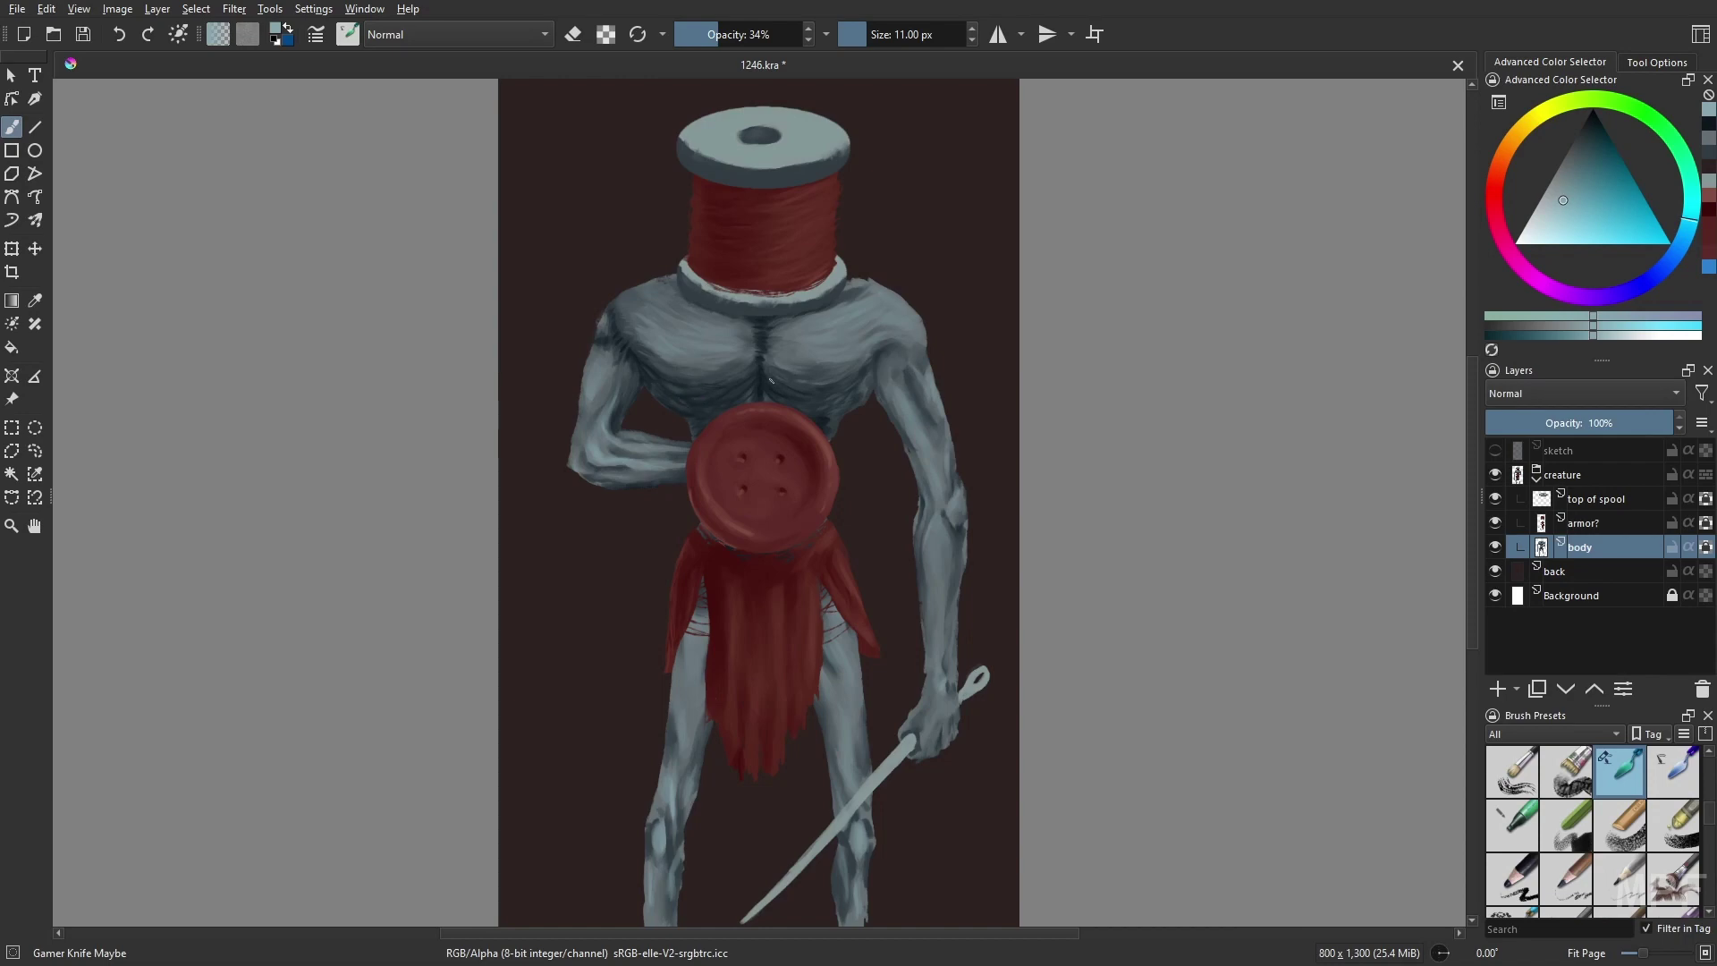
- Add an alpha-inheriting Multiply layer above the body for its shadows, fill it with dark slate and switch to erasing
key("ctrl+shift+z")
right_click(1189, 685)
left_click(1118, 626)
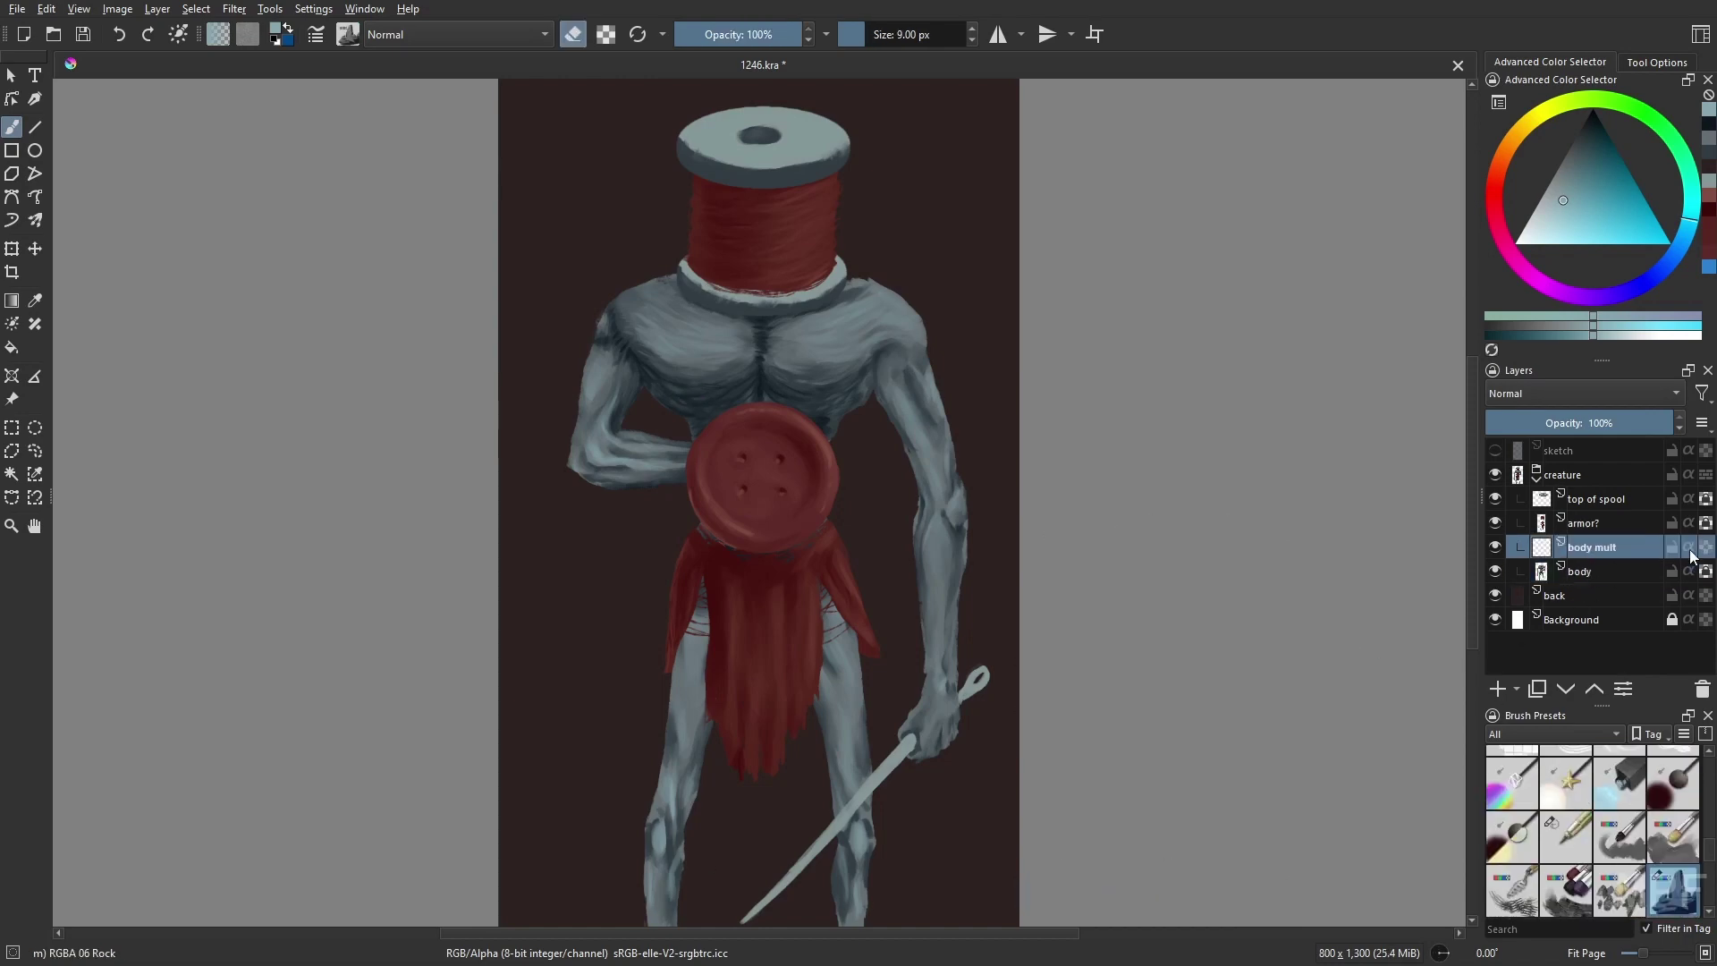
right_click(1052, 521)
left_click(1101, 402)
key("shift+BackSpace")
key("e")
- Erase the body's multiply shadow along the lit shoulder, needle arm and leg with a brush of about 57 px
mouse_move(863, 286)
left_mouse_down()
mouse_move(857, 328)
mouse_move(915, 345)
mouse_move(958, 565)
left_mouse_up()
mouse_move(859, 345)
left_mouse_down()
mouse_move(716, 348)
mouse_move(854, 769)
left_mouse_up()
left_click_drag(850, 680, 859, 921)
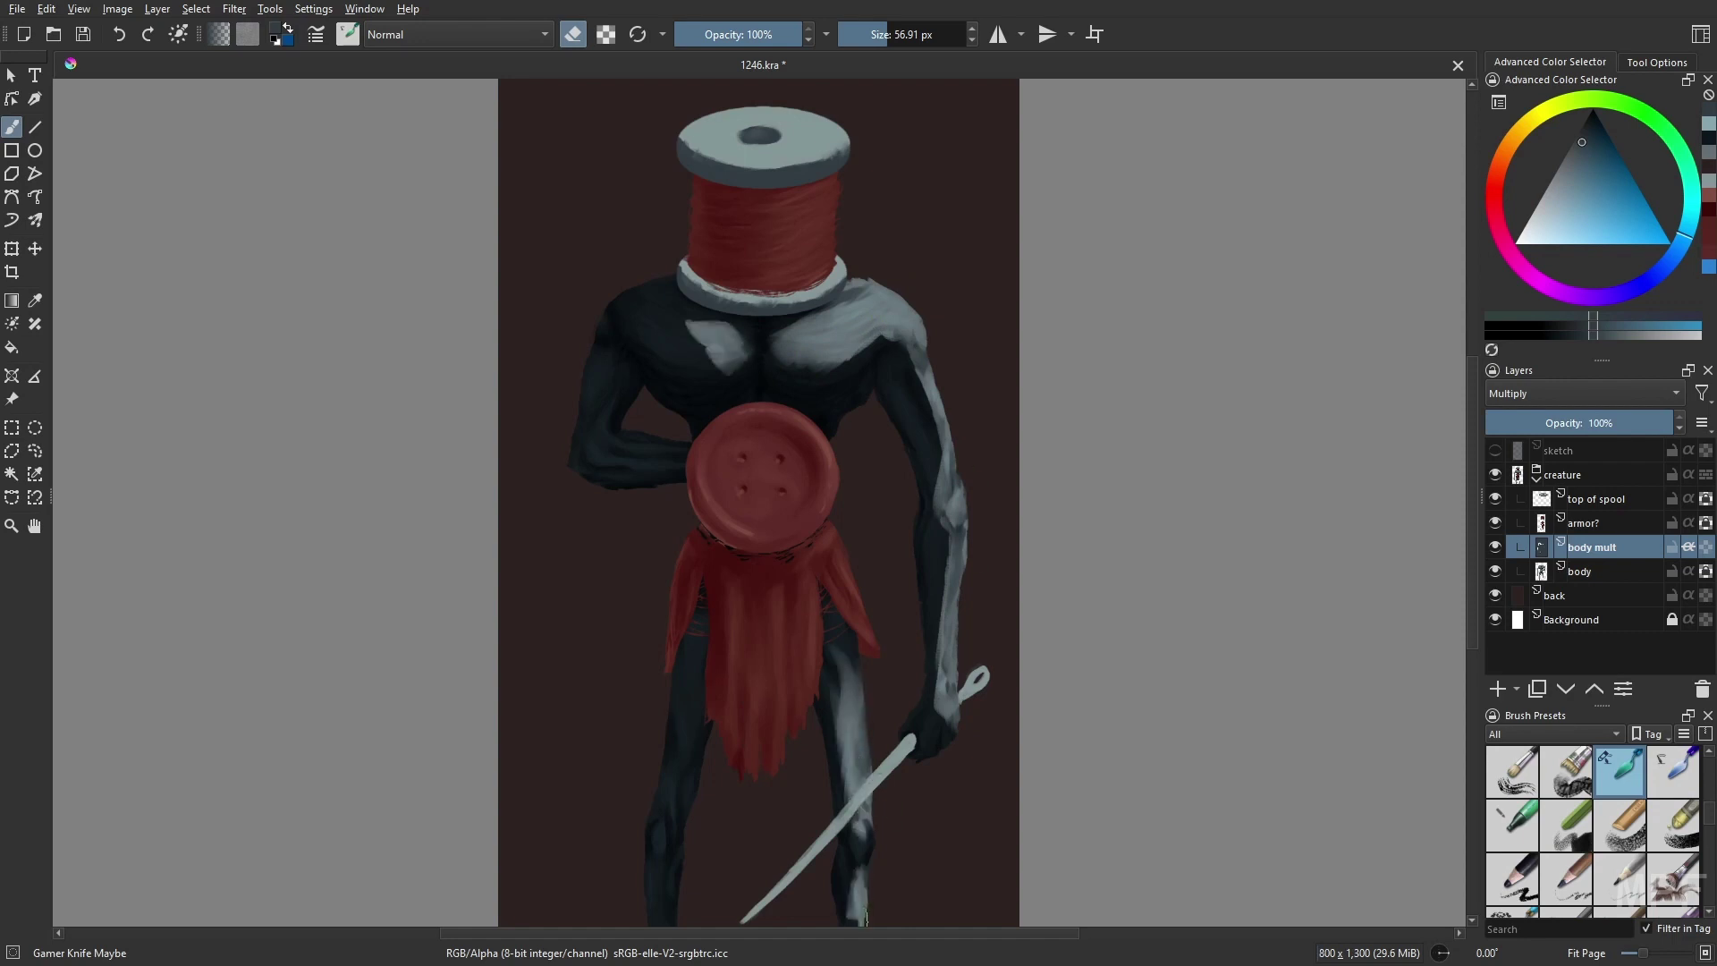
left_click_drag(935, 644, 939, 742)
- Lower the eraser opacity to 39% and softly lighten the chest and shield arm on the body's multiply layer
key("[")
left_click_drag(615, 365, 598, 447)
key("m")
key("i")
key("i")
key("i")
key("i")
key("i")
key("i")
mouse_move(734, 348)
left_mouse_down()
mouse_move(644, 371)
mouse_move(840, 362)
left_mouse_up()
key("m")
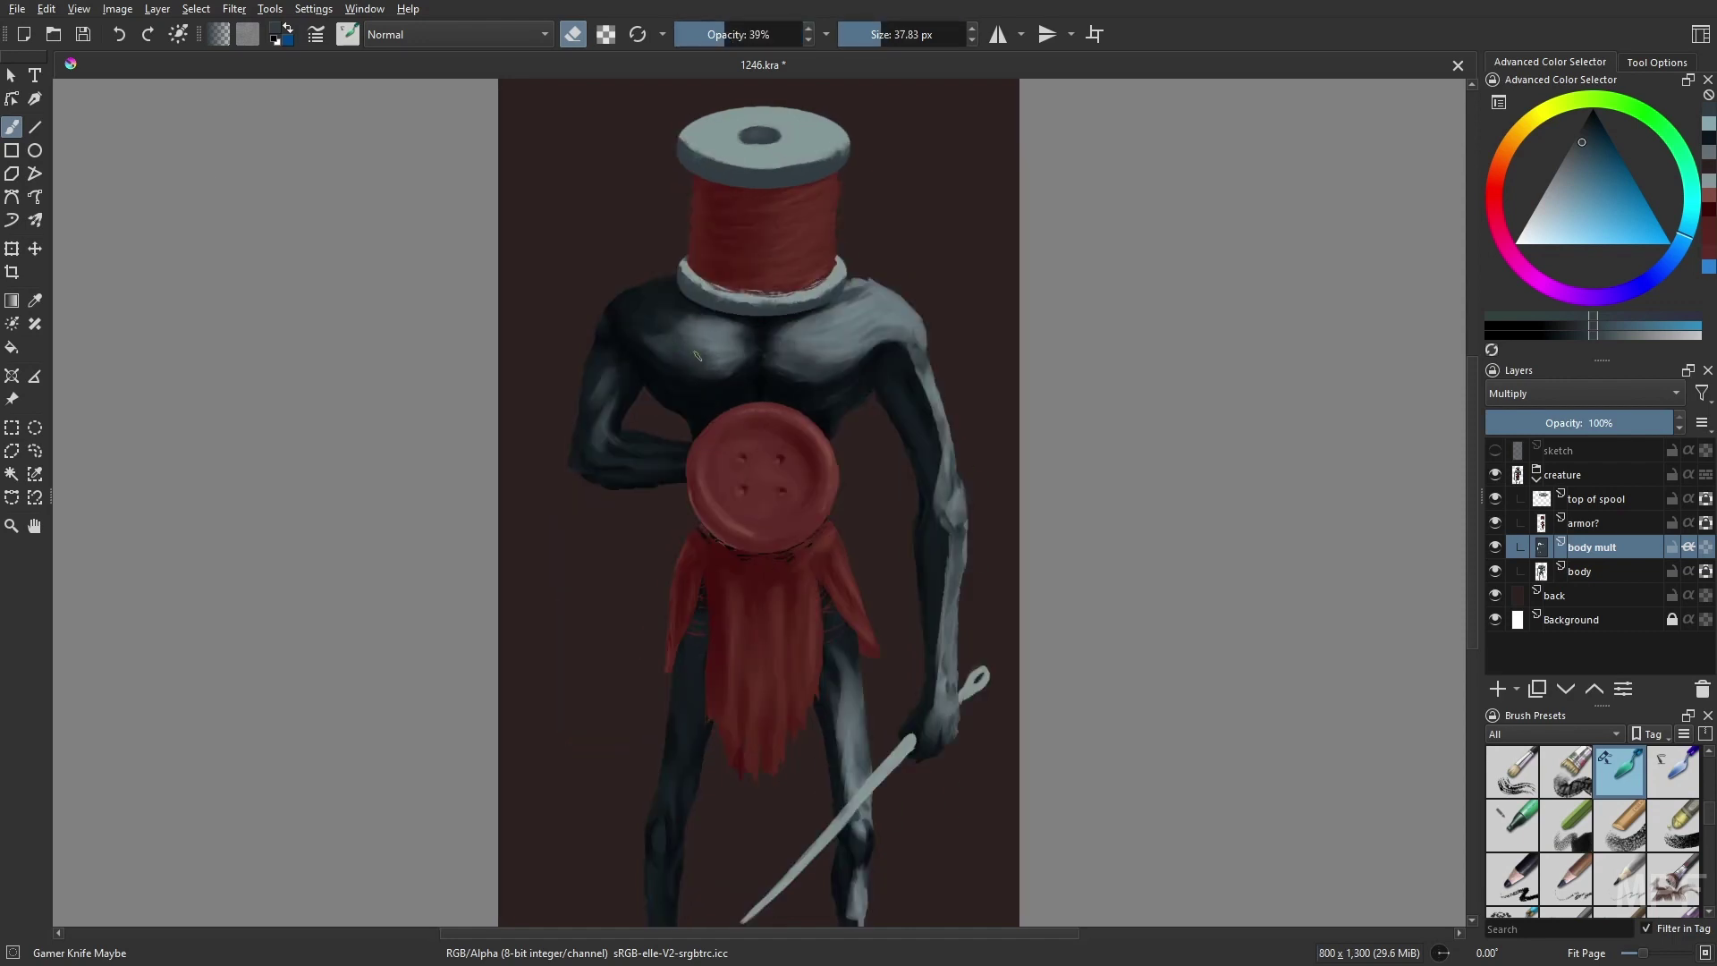
- Refine the chest's light and shadow edges on the multiply layer with a smaller 20 px brush and mirror the view
key("e")
key("e")
key("bracketleft")
key("bracketleft")
key("bracketleft")
key("bracketright")
key("m")
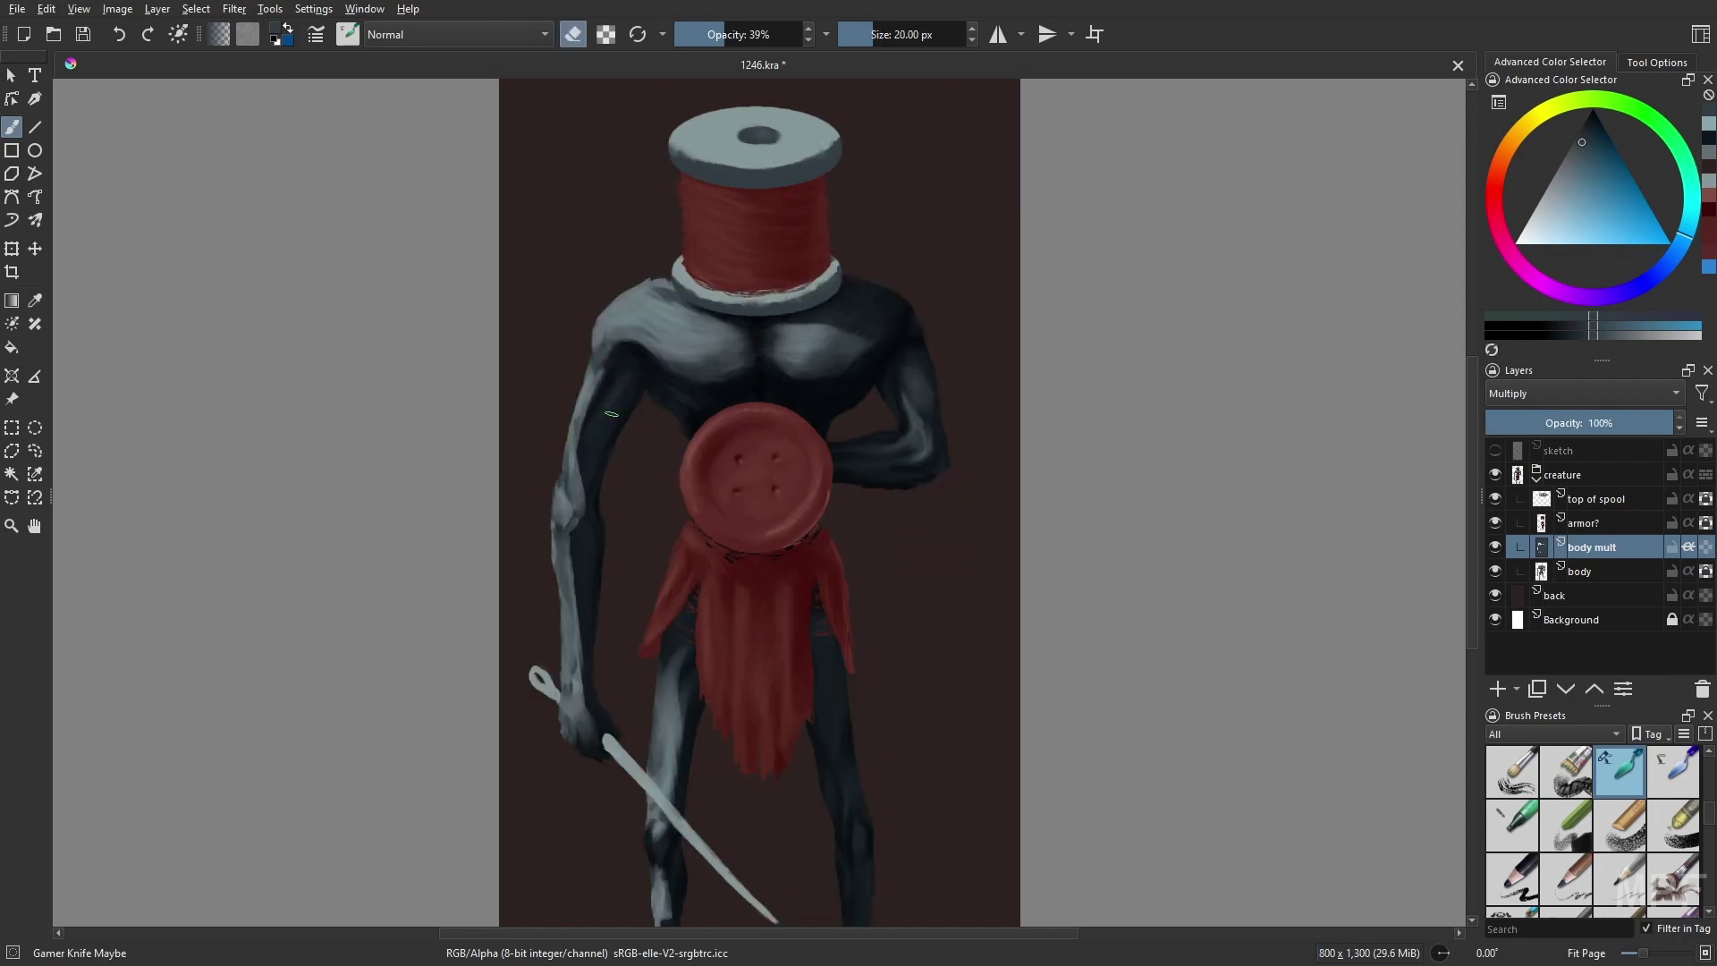
- Lighten the needle arm down to the wrist on the multiply layer, using a 24 px brush at 39% opacity
mouse_move(581, 487)
left_mouse_down()
mouse_move(637, 367)
mouse_move(595, 469)
mouse_move(572, 648)
left_mouse_up()
key("m")
key("bracketleft")
key("bracketleft")
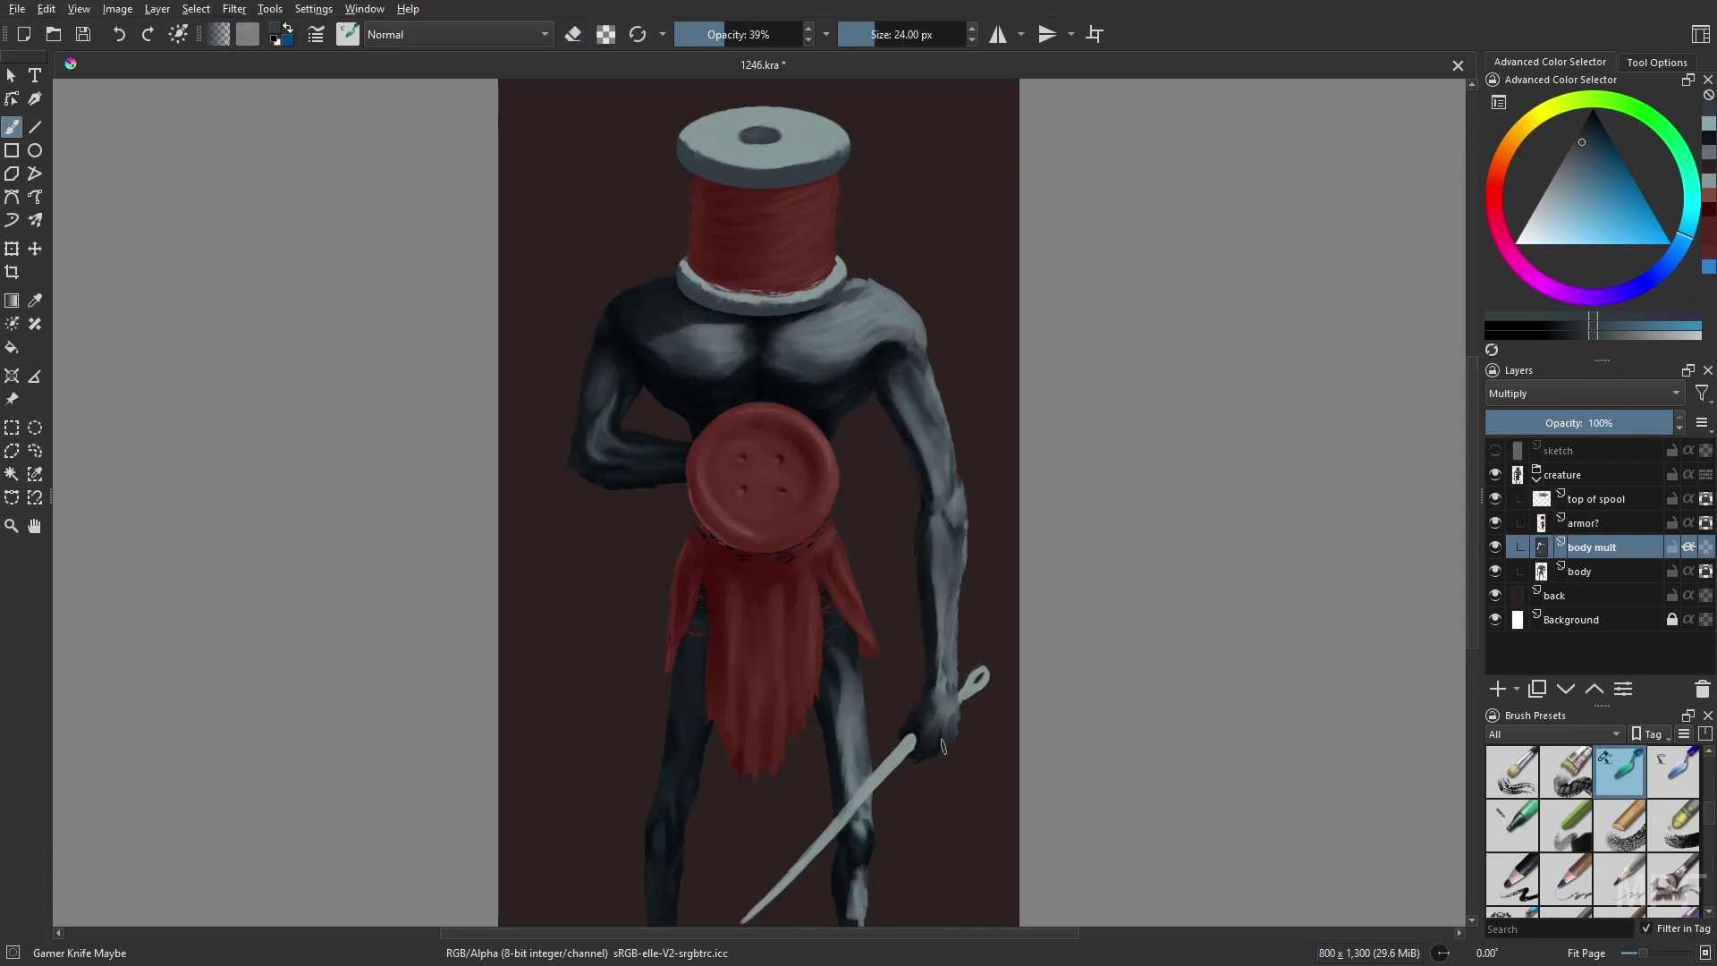
key("bracketright")
key("bracketright")
key("bracketleft")
key("bracketleft")
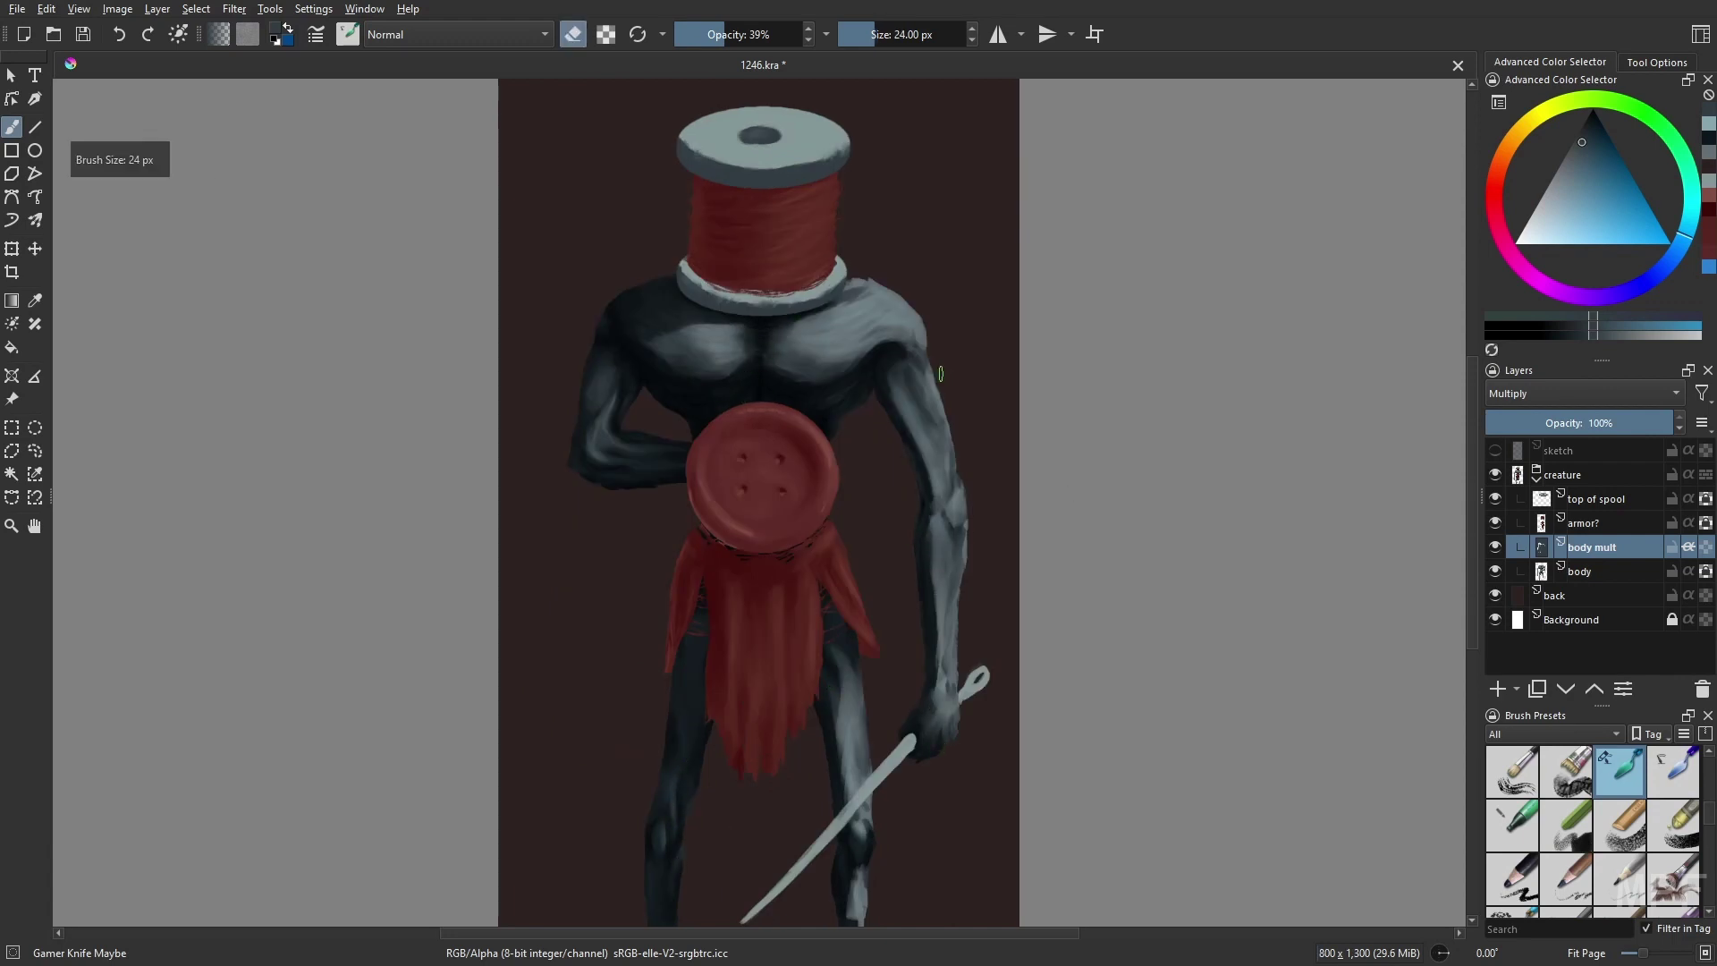
key("m")
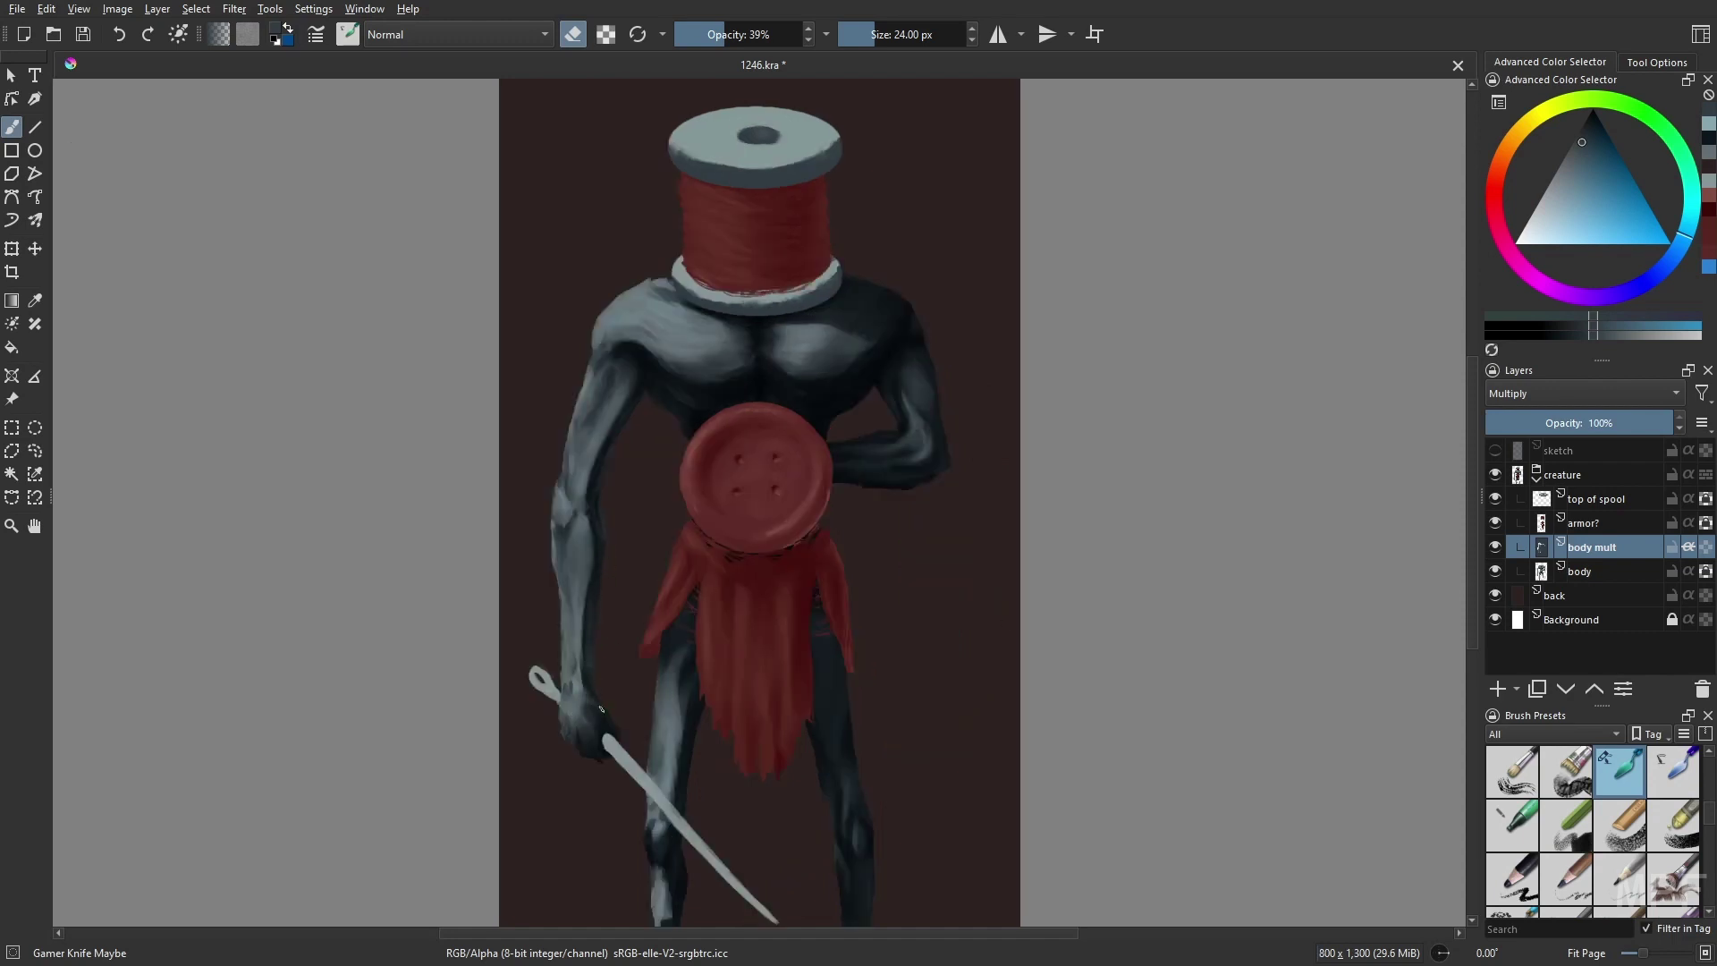
- Softly erase shadow from the lit leg and shield arm, reducing the eraser to 15 px, then return to painting
left_click_drag(689, 705, 689, 873)
key("m")
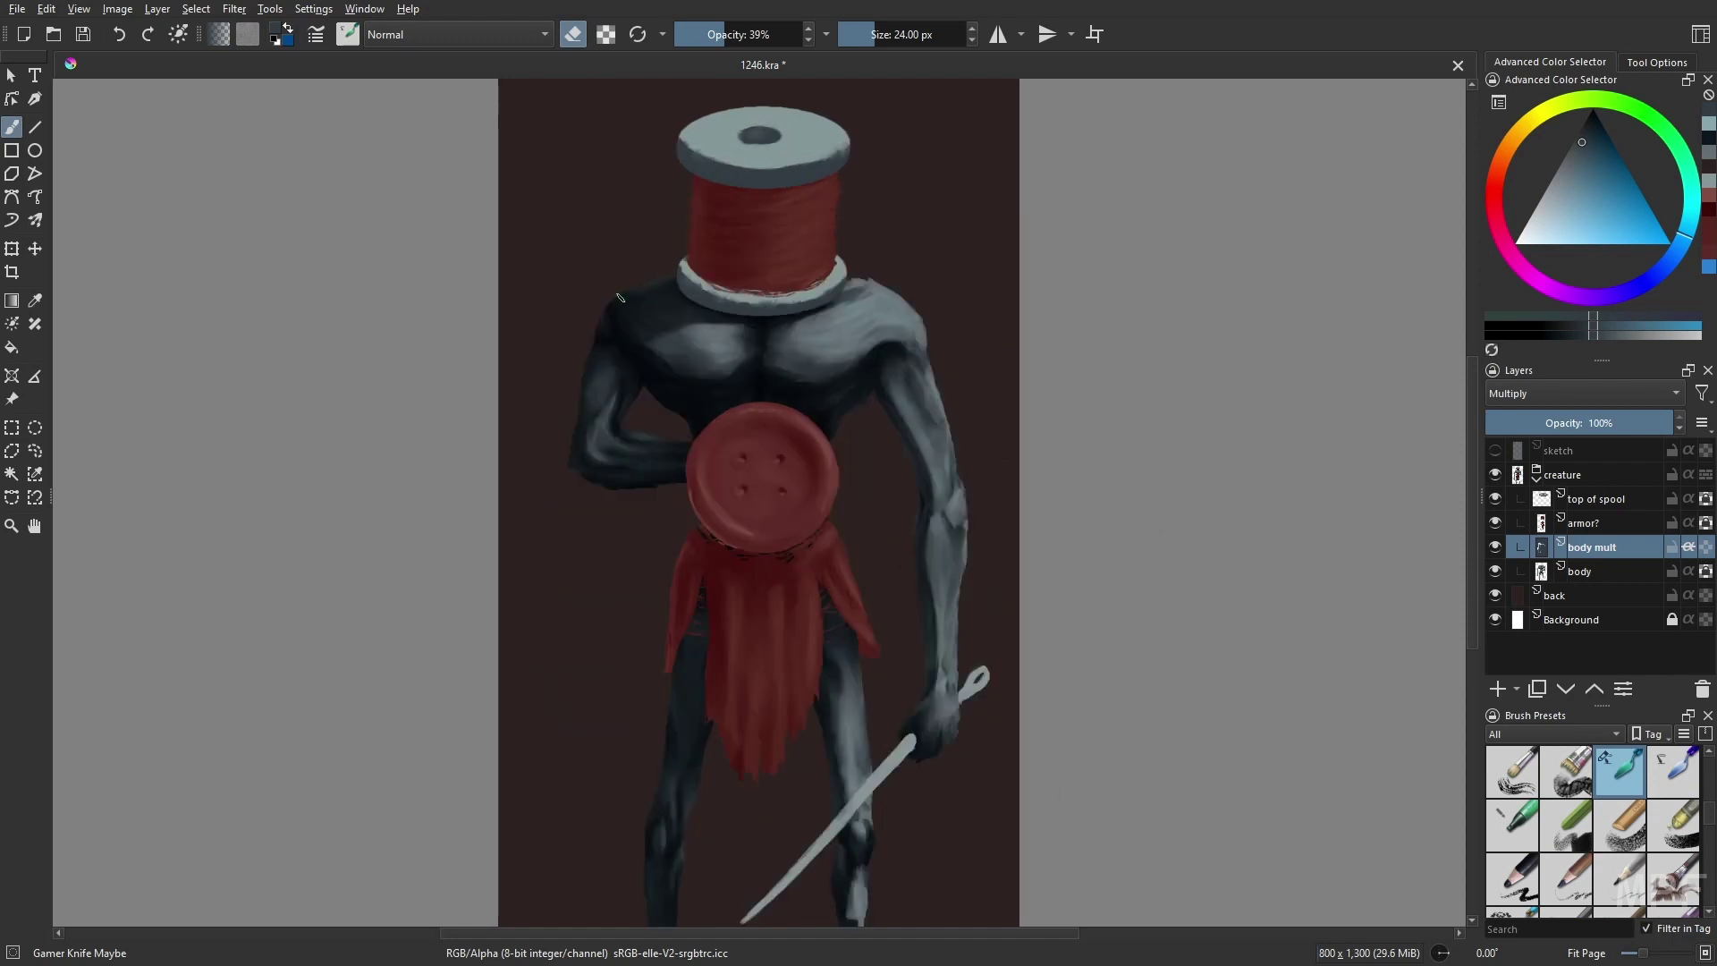
key("bracketleft")
key("m")
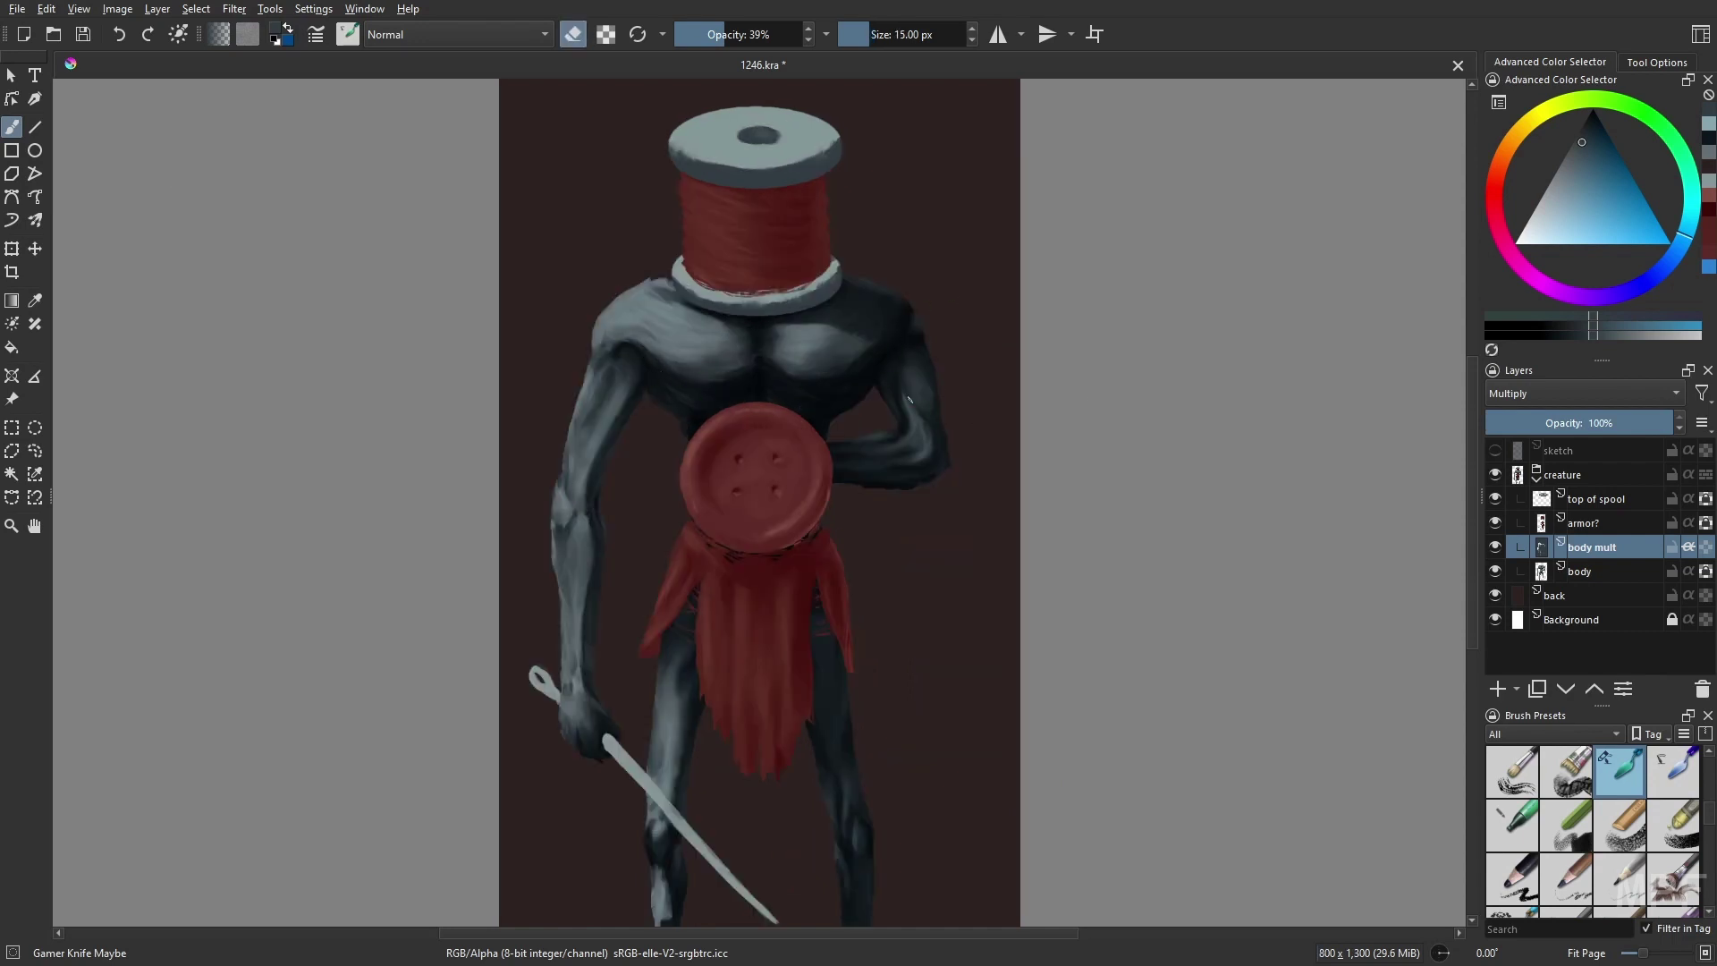
key("e")
key("m")
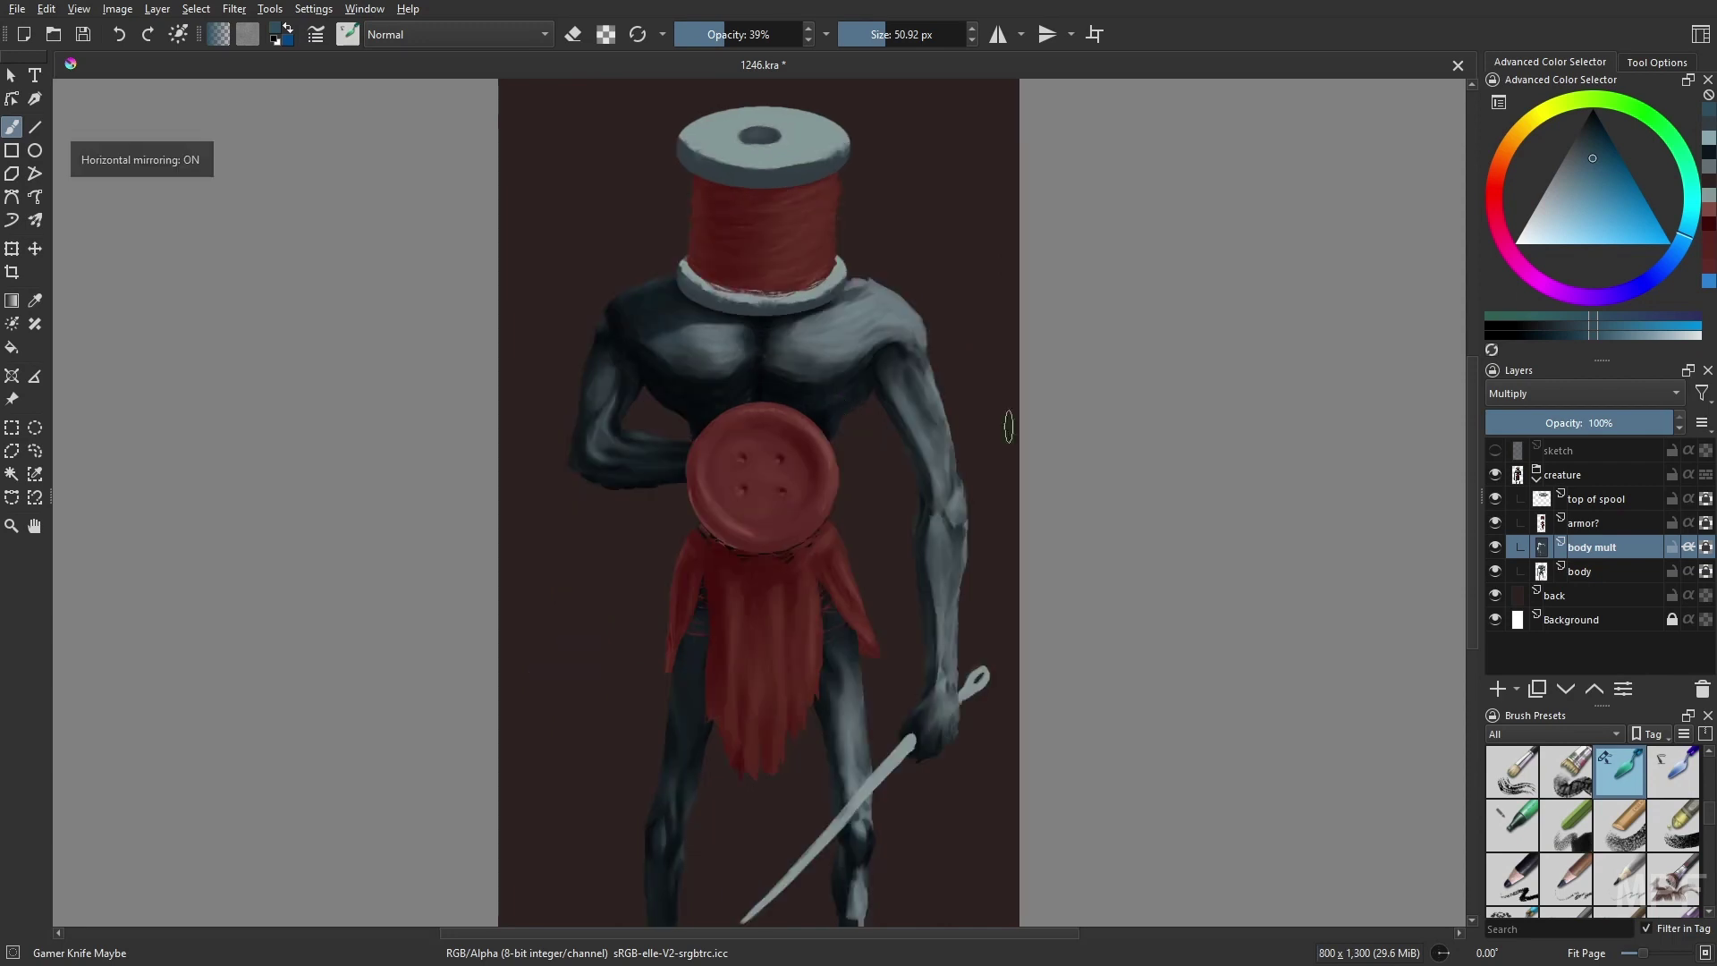
- Group the spool and armor layers as armor and add a Multiply layer named mult filled with dark slate
left_click(725, 689, "ctrl")
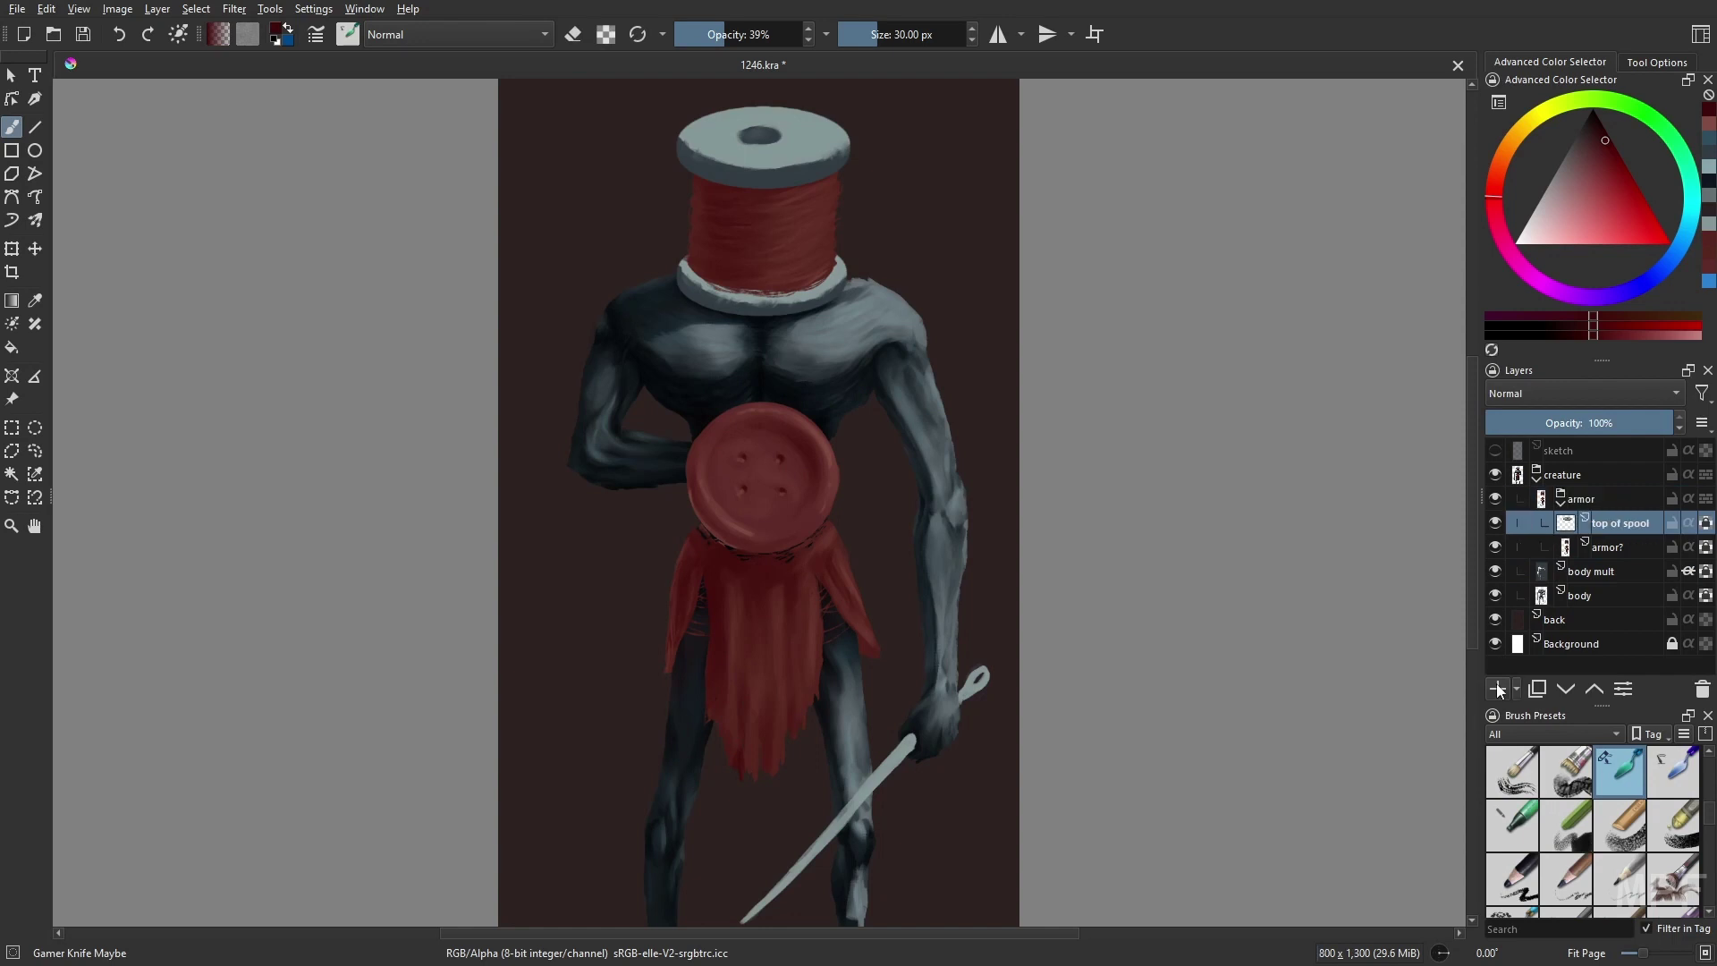
left_click(1709, 141)
key("shift+BackSpace")
key("e")
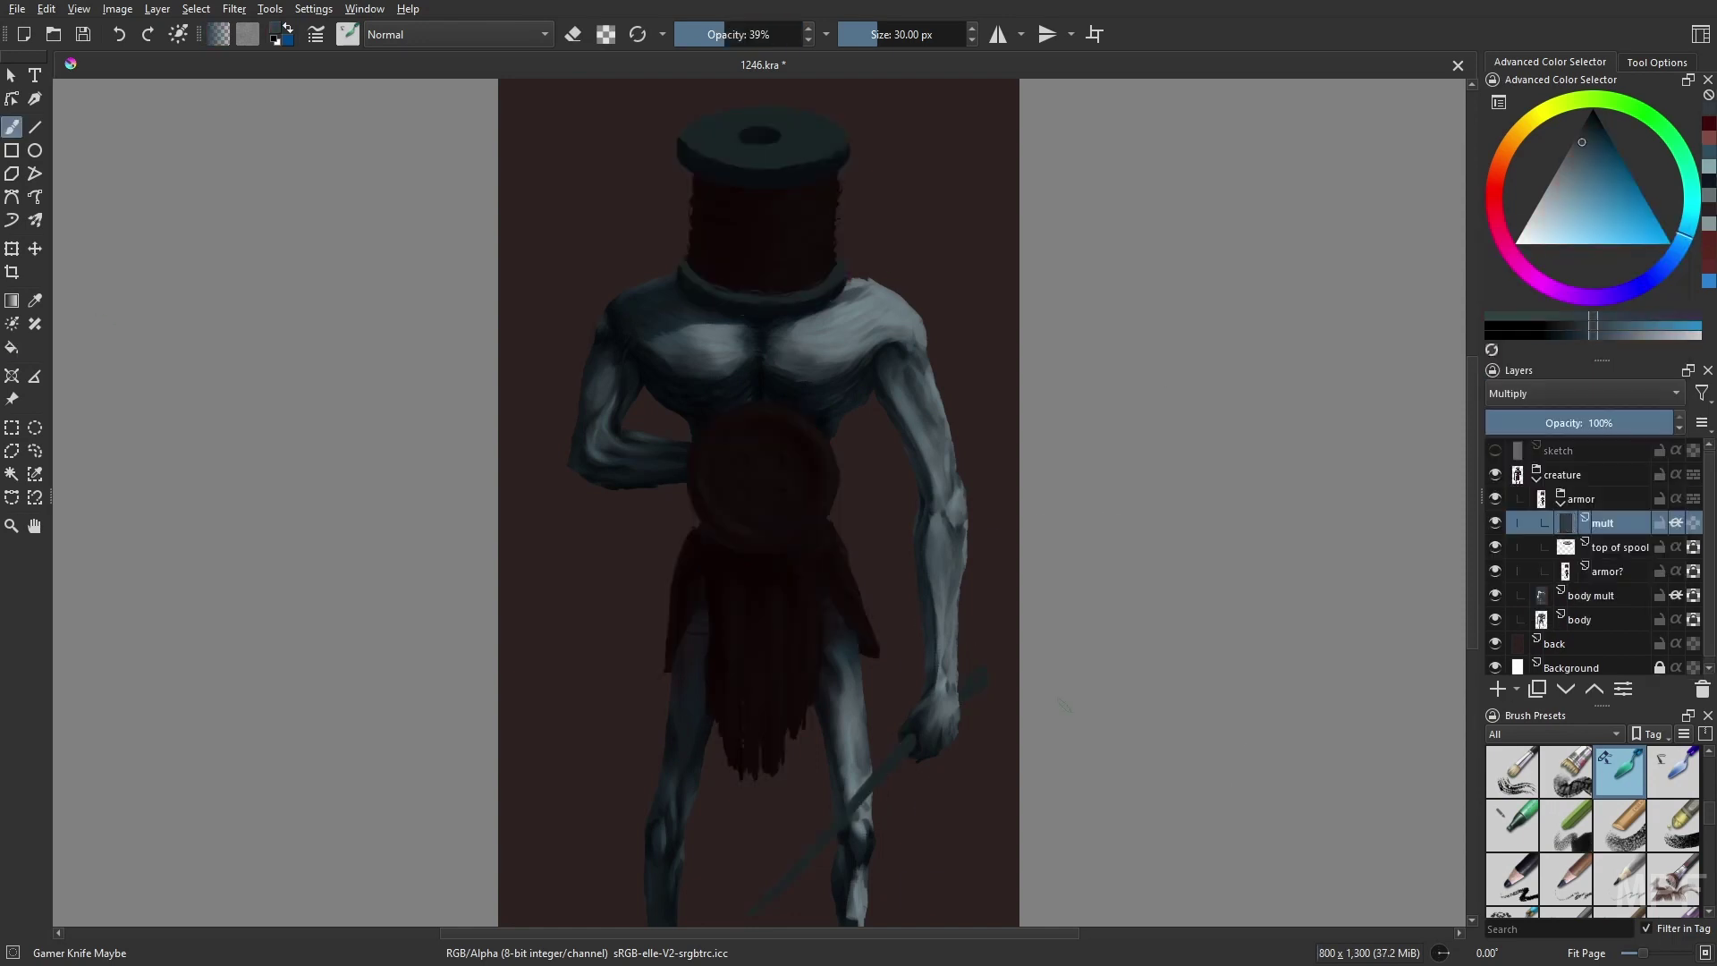
- Erase the armor's multiply shadow over the spool top and thread, refining with a 22 px brush
mouse_move(715, 134)
left_mouse_down()
mouse_move(849, 143)
mouse_move(814, 271)
mouse_move(769, 297)
mouse_move(773, 232)
mouse_move(798, 240)
left_mouse_up()
key("m")
key("m")
key("bracketleft")
key("bracketleft")
key("bracketleft")
key("bracketleft")
key("e")
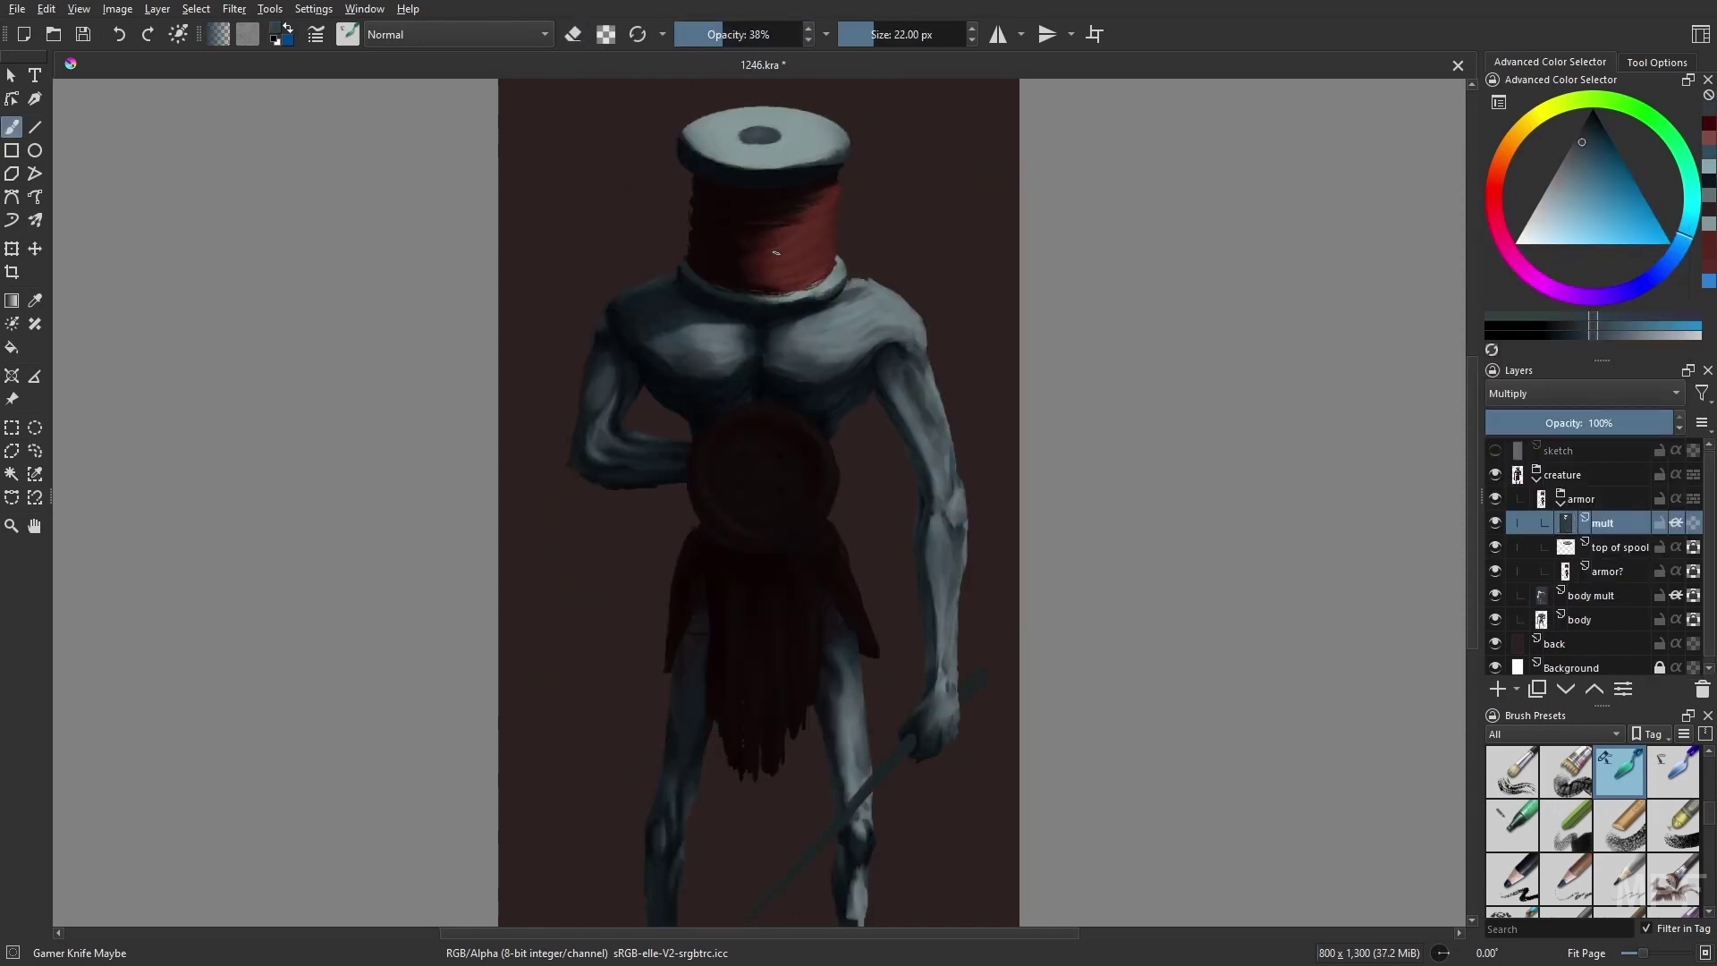
key("e")
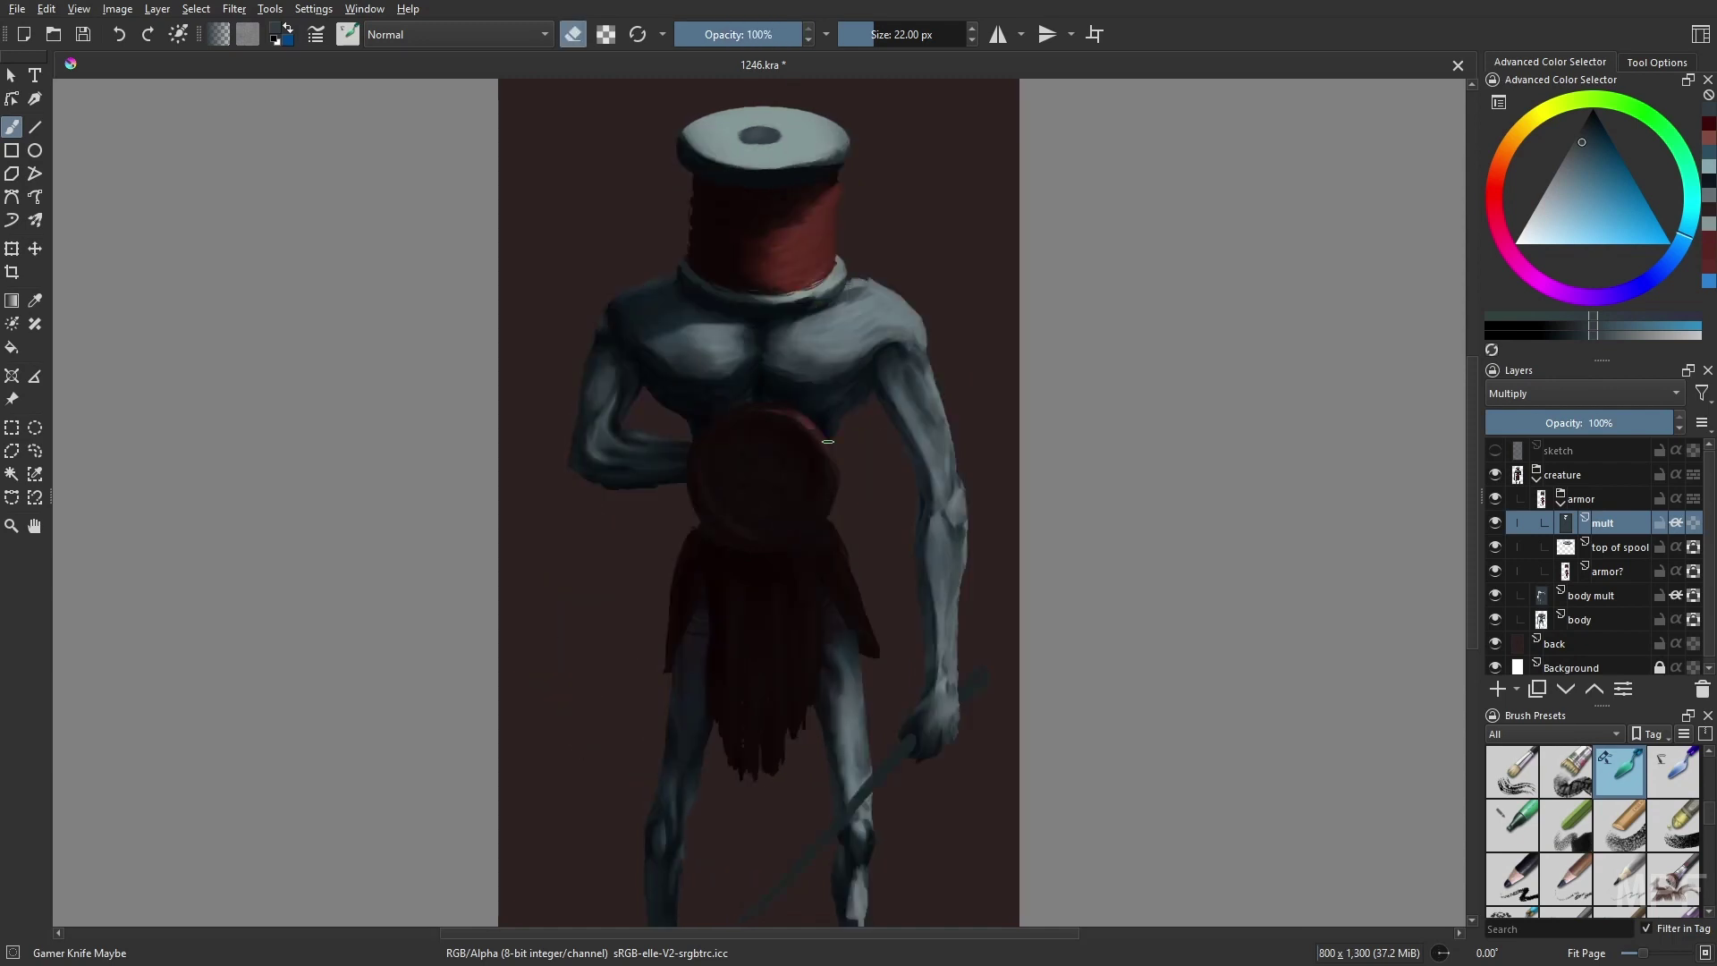
- Erase the multiply shadow along the waist cloth folds and button edge at 100% opacity and 22 px
key("m")
left_click_drag(657, 545, 666, 648)
mouse_move(702, 572)
left_mouse_down()
mouse_move(713, 707)
mouse_move(671, 614)
mouse_move(782, 753)
left_mouse_up()
key("e")
key("m")
key("e")
key("e")
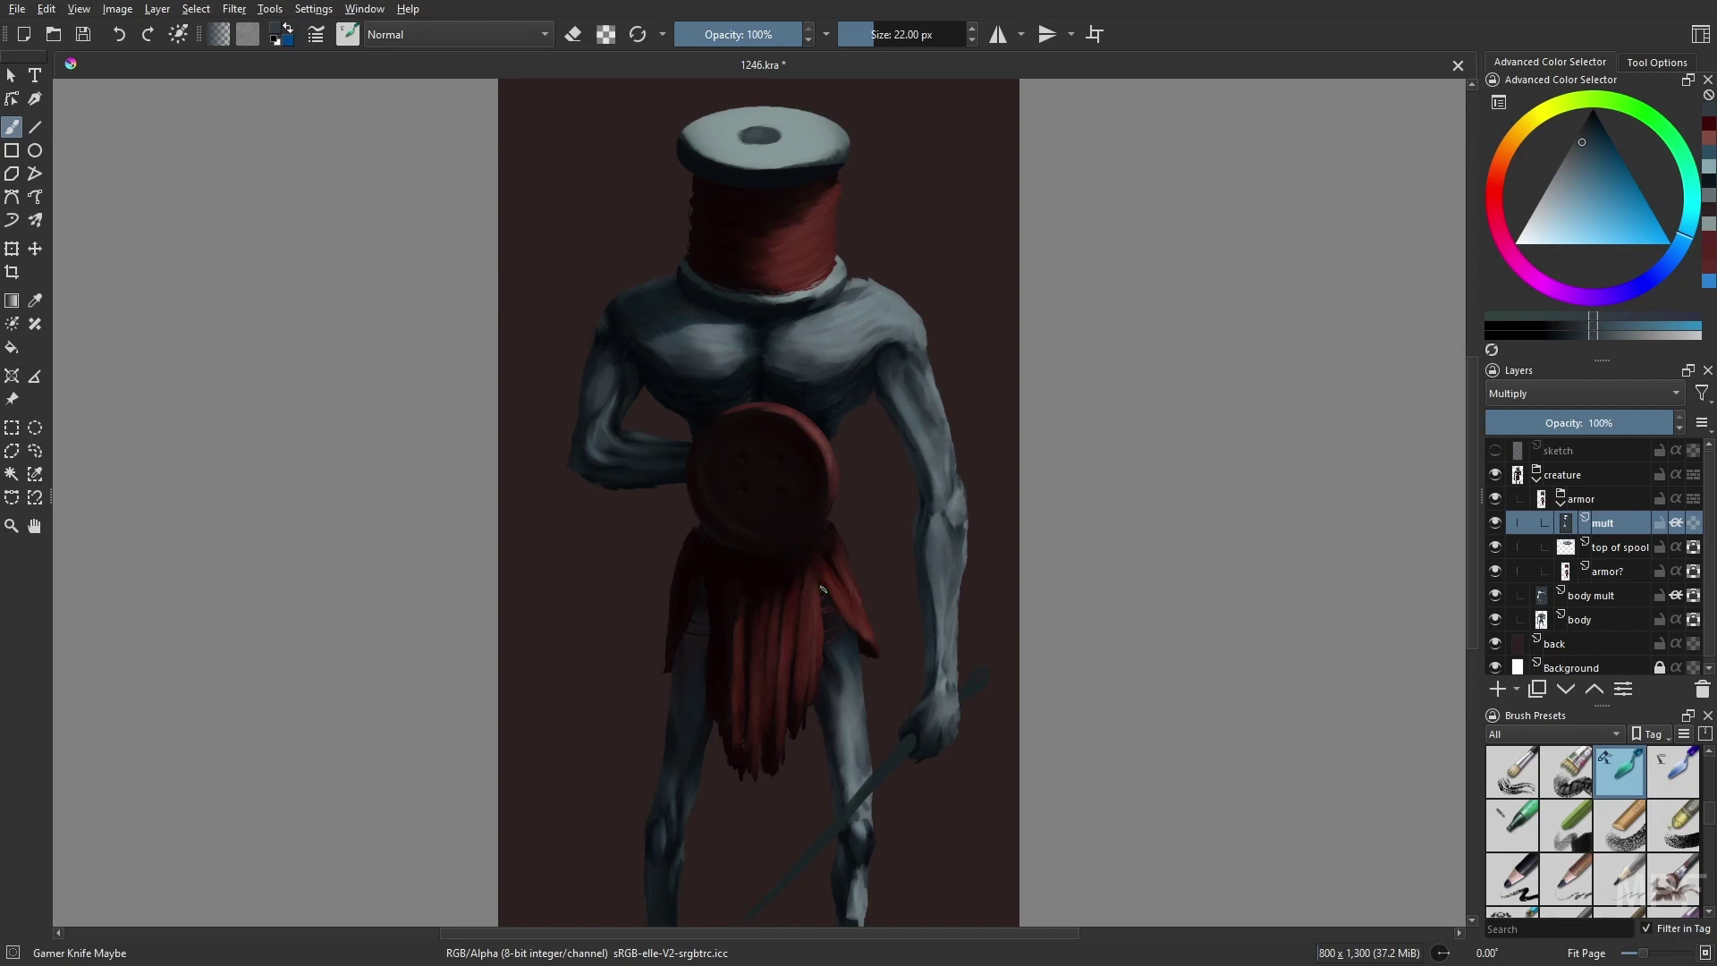
key("e")
- Erase shadow along the button's inner rim, then lower the eraser opacity to 27% and enlarge it to about 63 px
left_click_drag(752, 456, 711, 524)
key("m")
key("i")
key("i")
key("i")
key("i")
key("i")
key("i")
key("i")
key("bracketright")
key("bracketright")
key("bracketright")
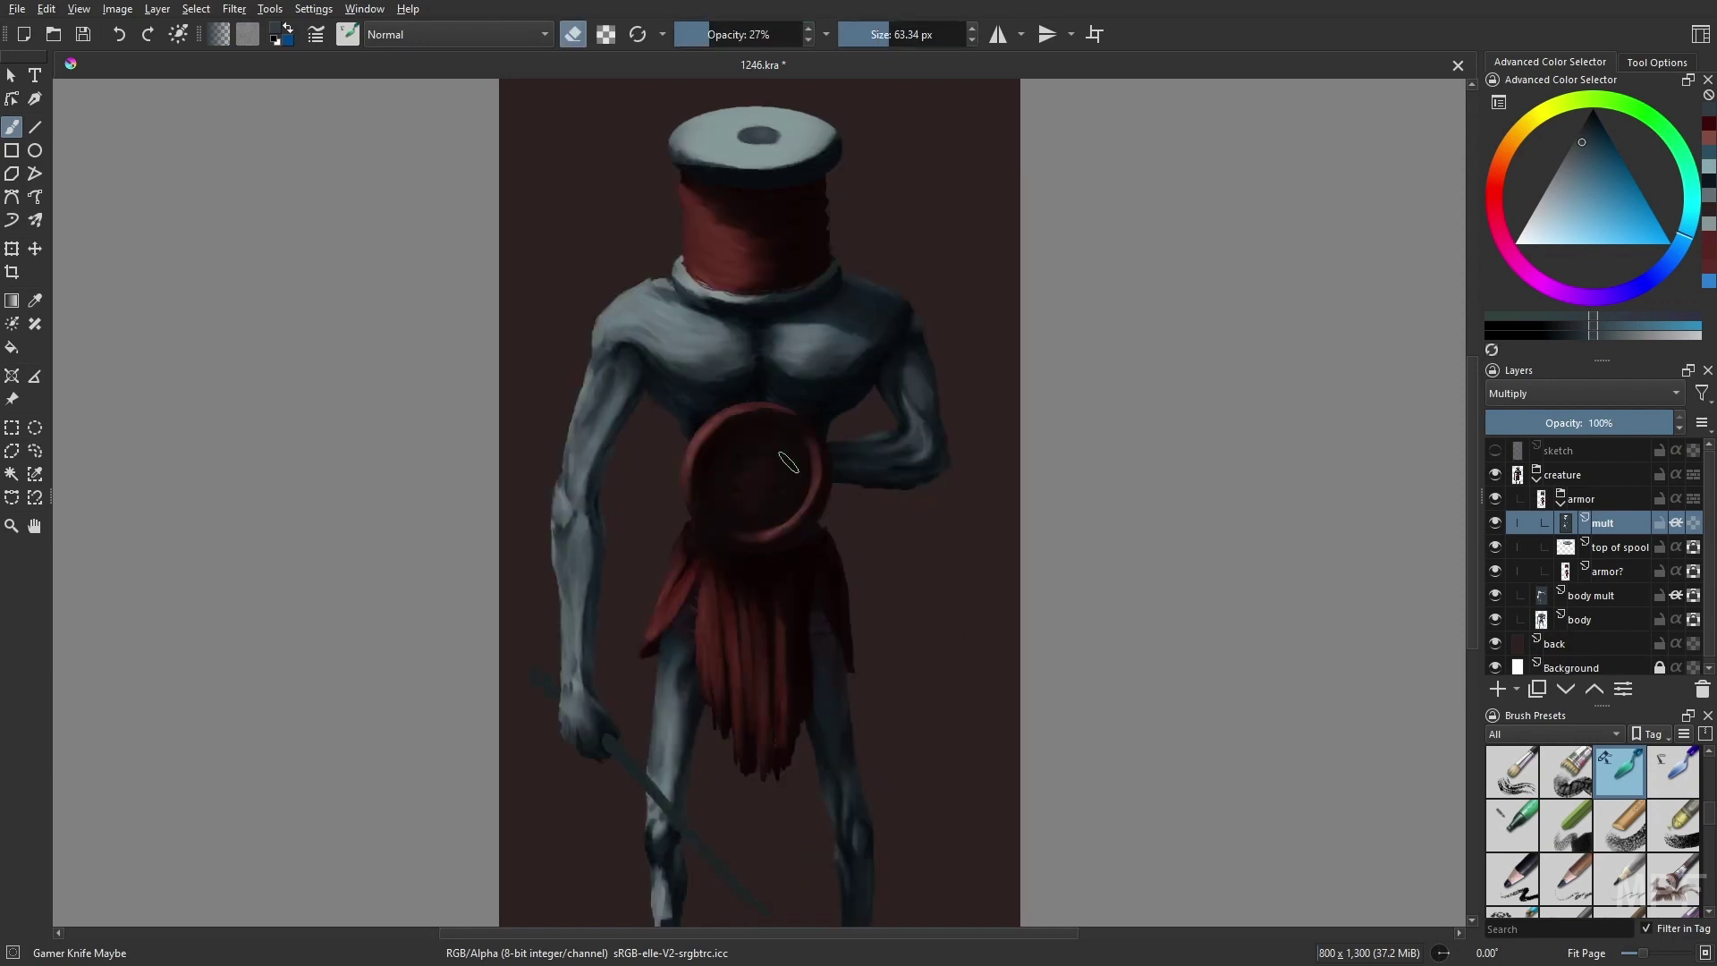
- Softly lighten the button's face around its four holes at 27% opacity, reducing the eraser to 35 px
left_click(737, 458)
left_click(777, 458)
left_click(746, 489)
left_click(780, 486)
key("m")
key("m")
key("bracketleft")
key("bracketleft")
key("bracketleft")
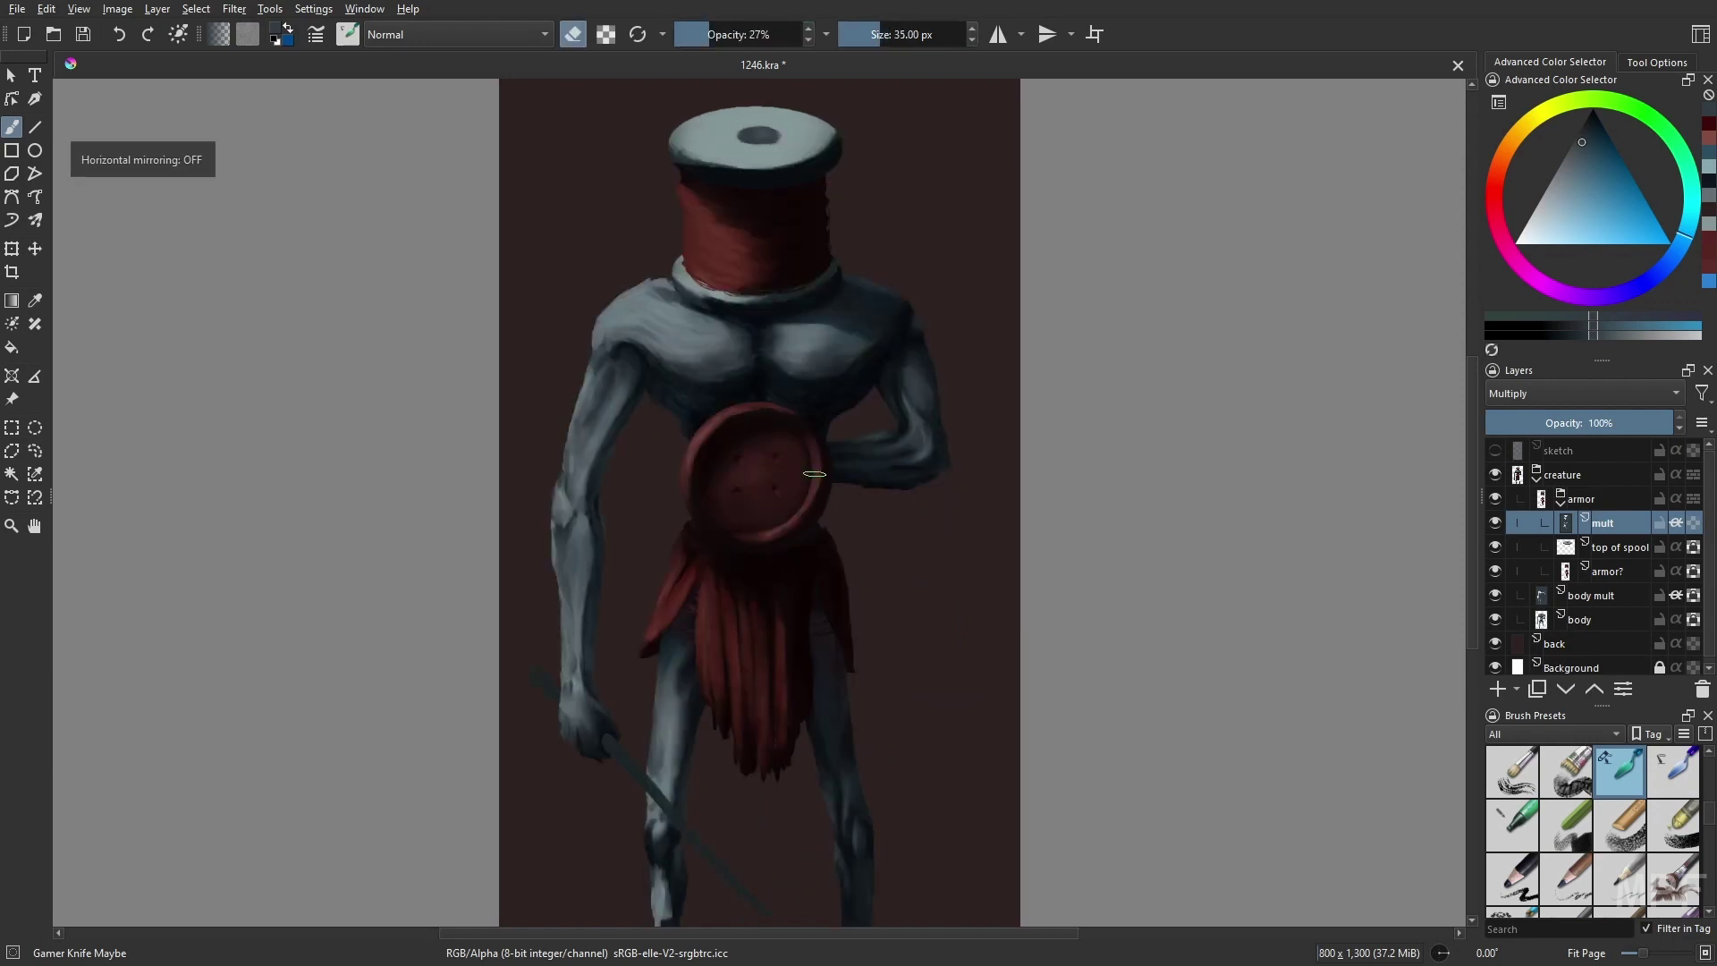
- Raise the opacity to 91% and refine the button rim's light and shadow, reducing the brush to 14 px
key("m")
key("bracketleft")
key("bracketleft")
key("o")
key("o")
key("o")
key("o")
key("o")
key("o")
key("bracketleft")
key("bracketleft")
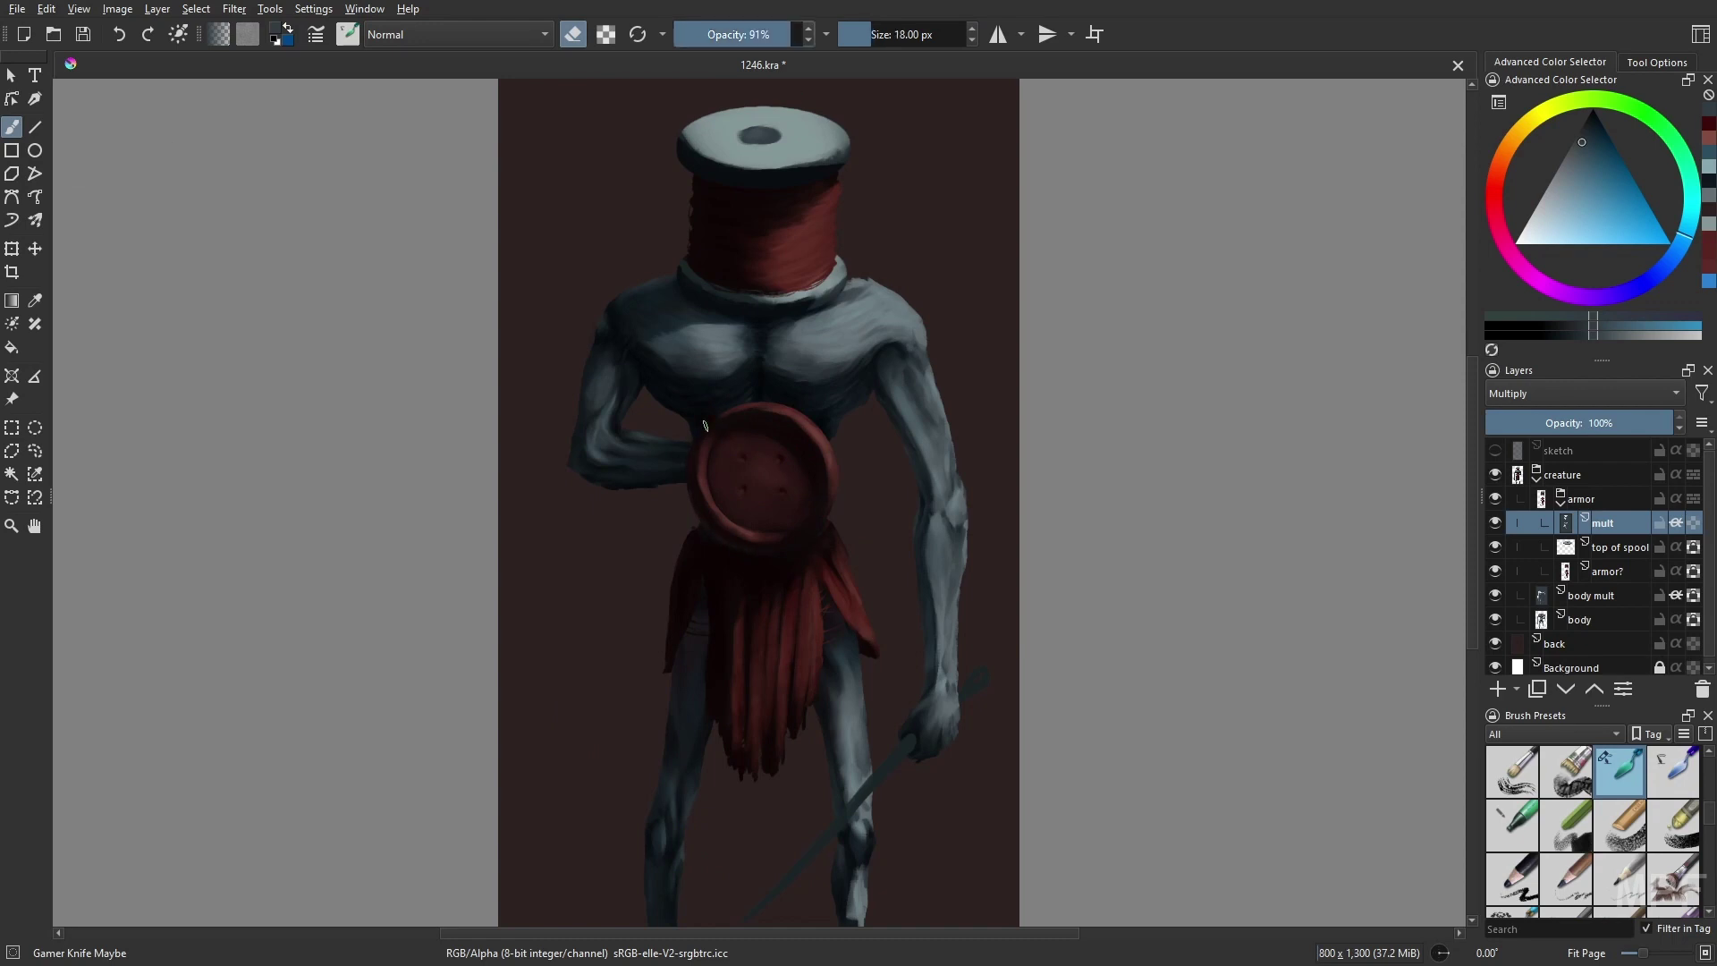
key("m")
key("e")
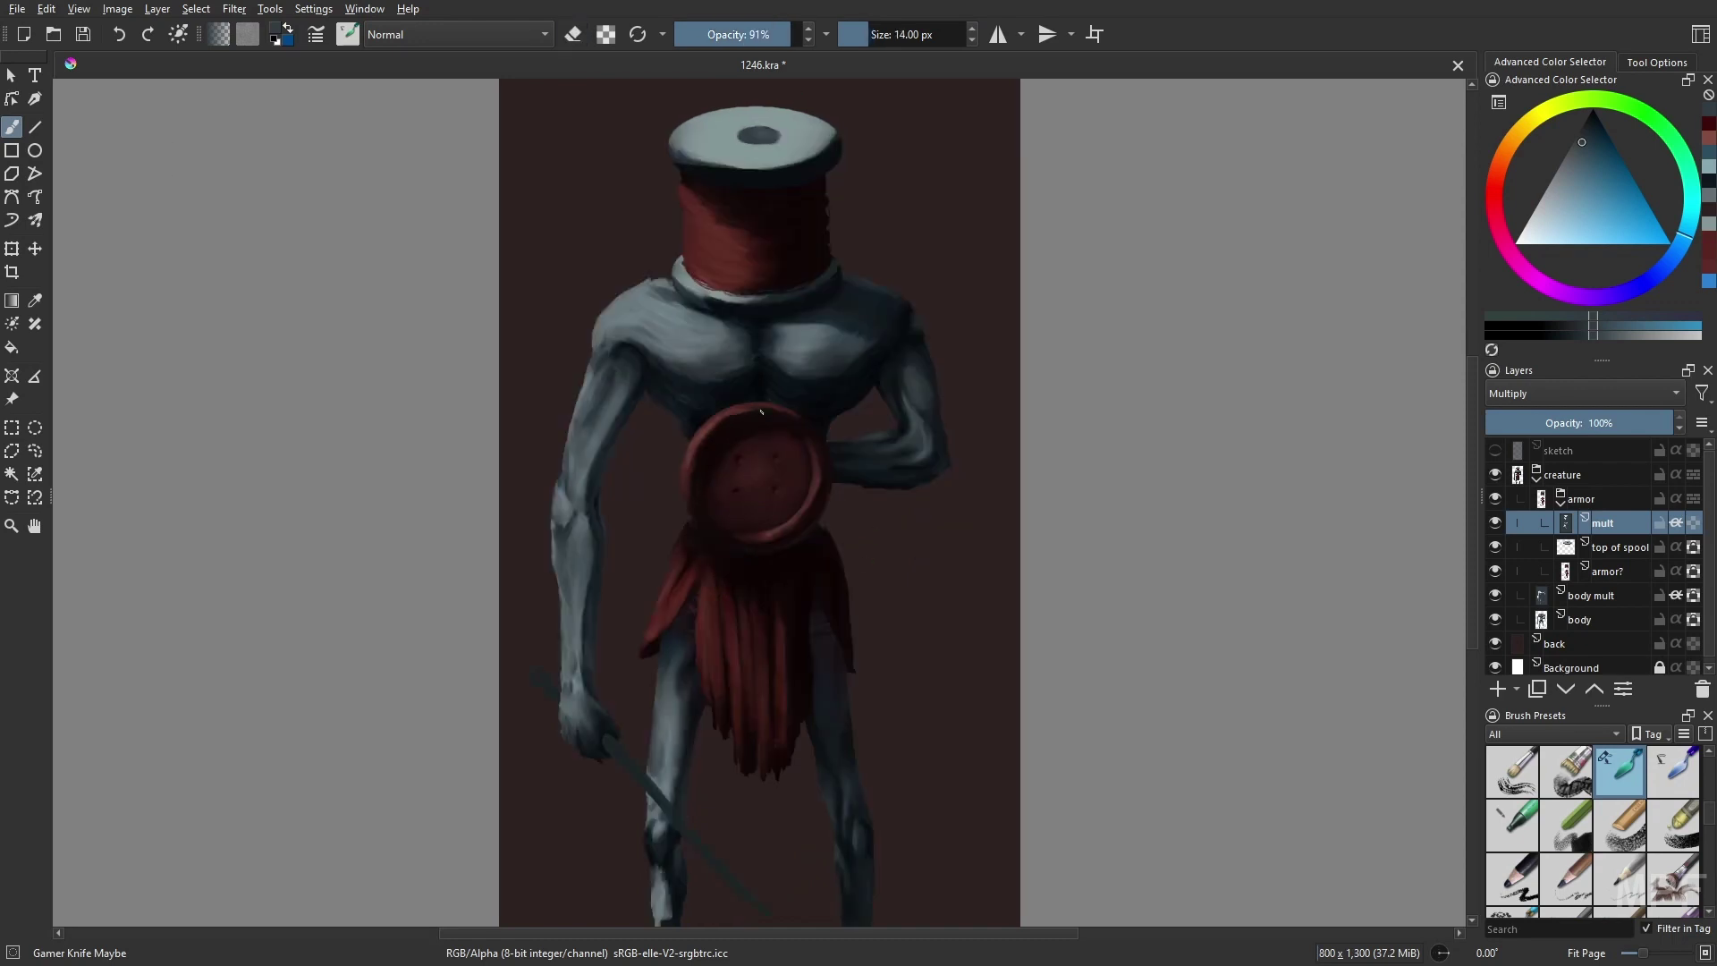
- Erase shadow along the needle sword and its eye on the mult layer at 91% opacity and 14 px
key("m")
key("e")
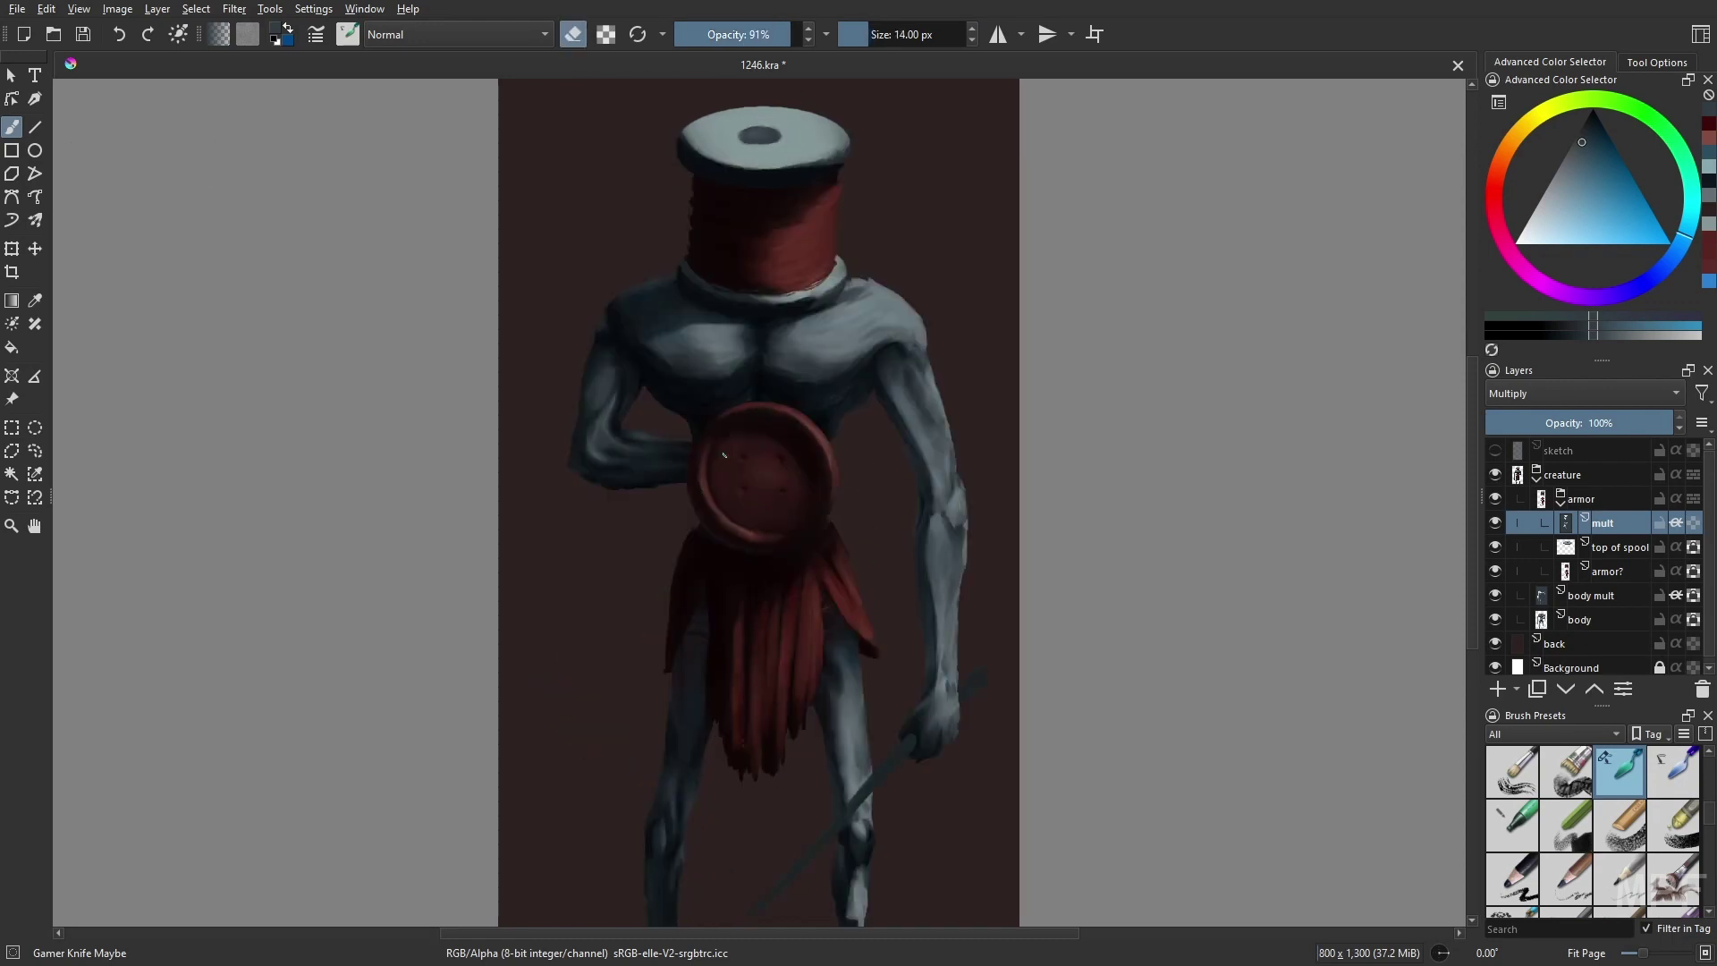
key("m")
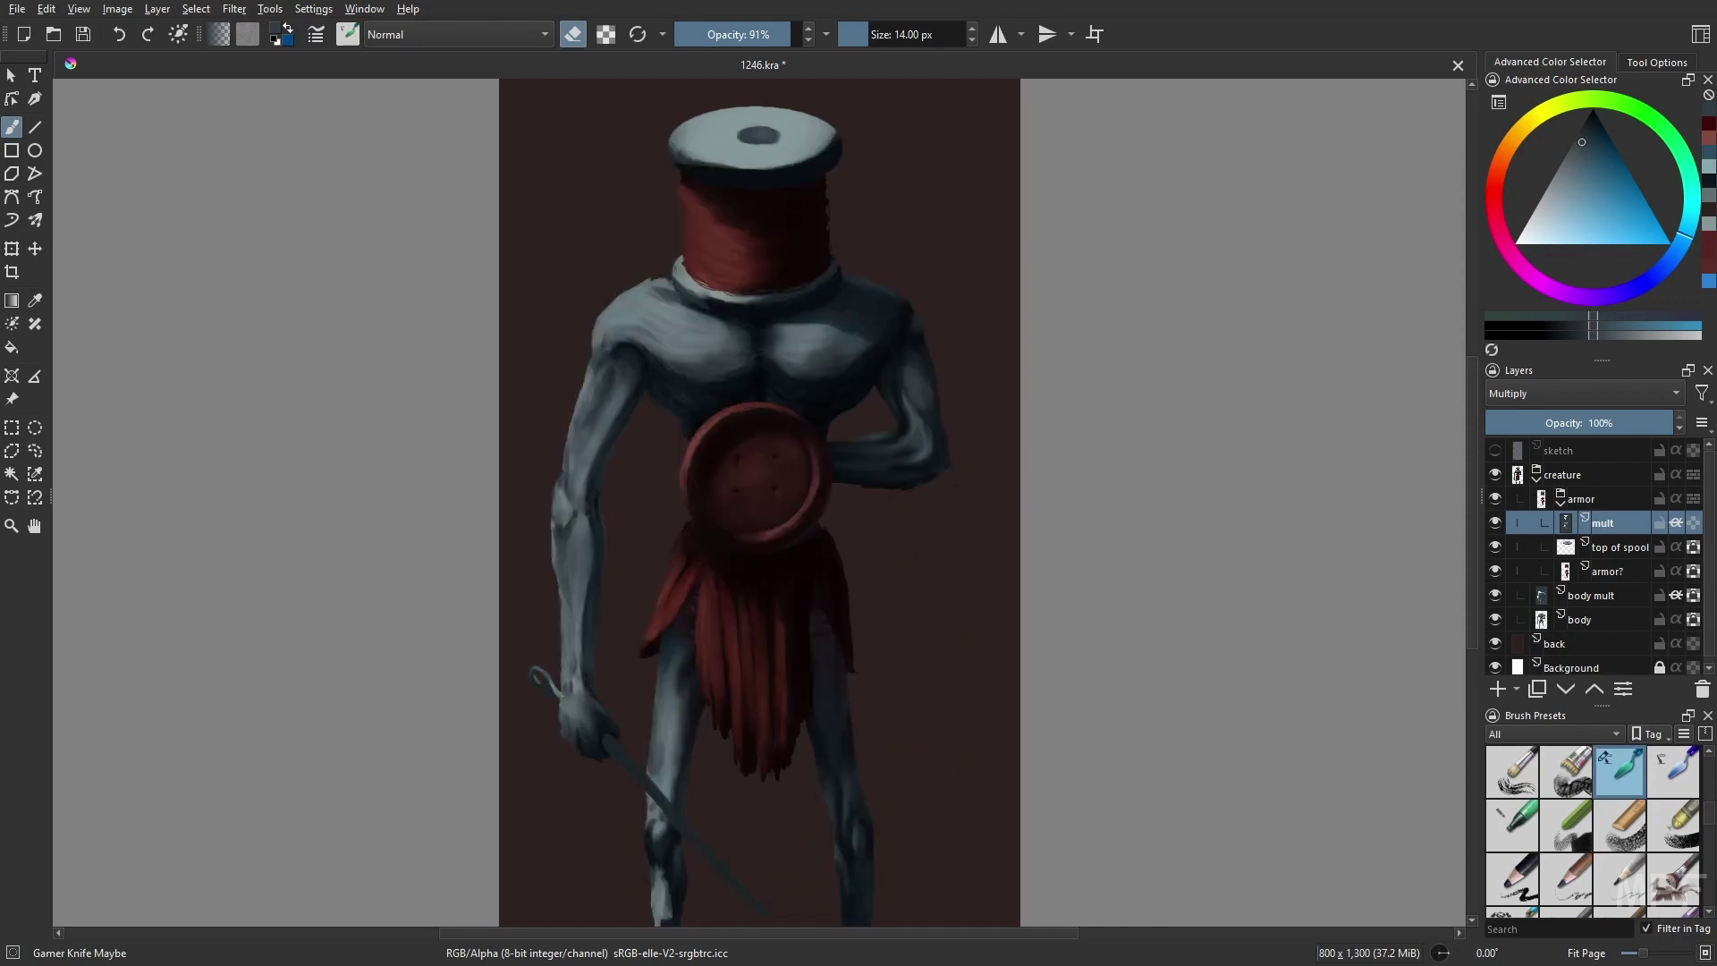
left_click_drag(547, 693, 666, 805)
key("m")
key("e")
key("e")
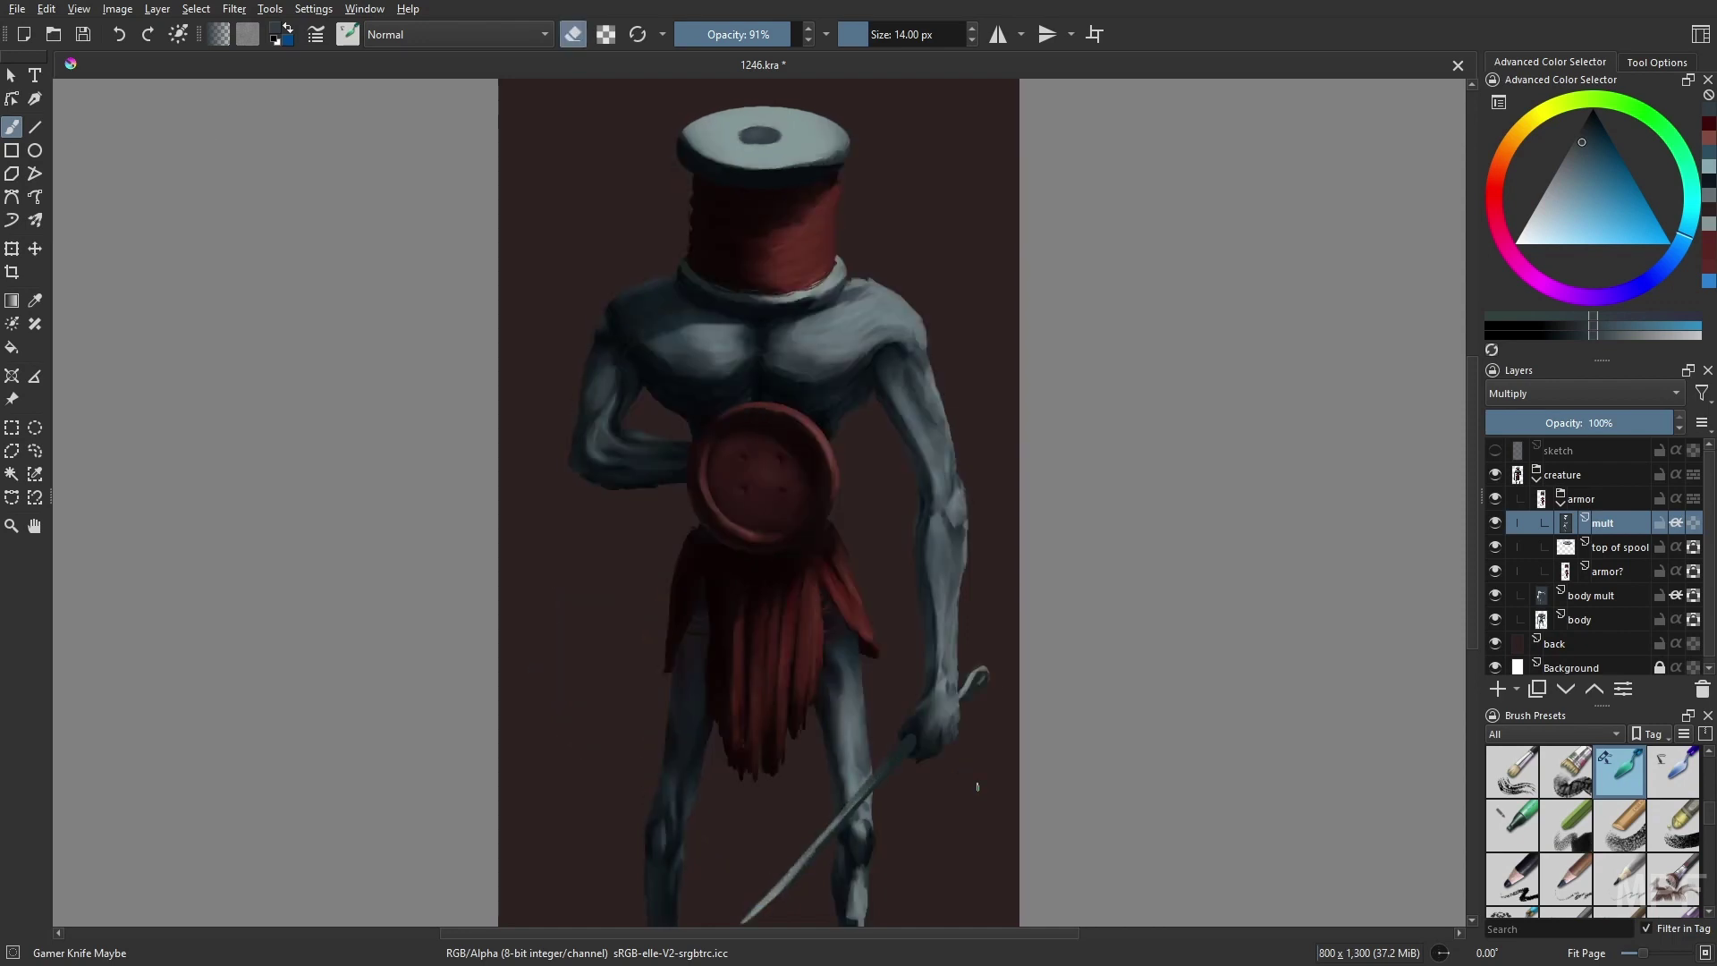
- Switch to the body mult layer, lowering the brush opacity to 38% and the size to 32 px
key("e")
key("i")
key("i")
key("i")
key("i")
key("i")
key("Page_Down")
key("Page_Down")
key("Page_Down")
key("bracketleft")
key("bracketleft")
key("bracketleft")
key("bracketleft")
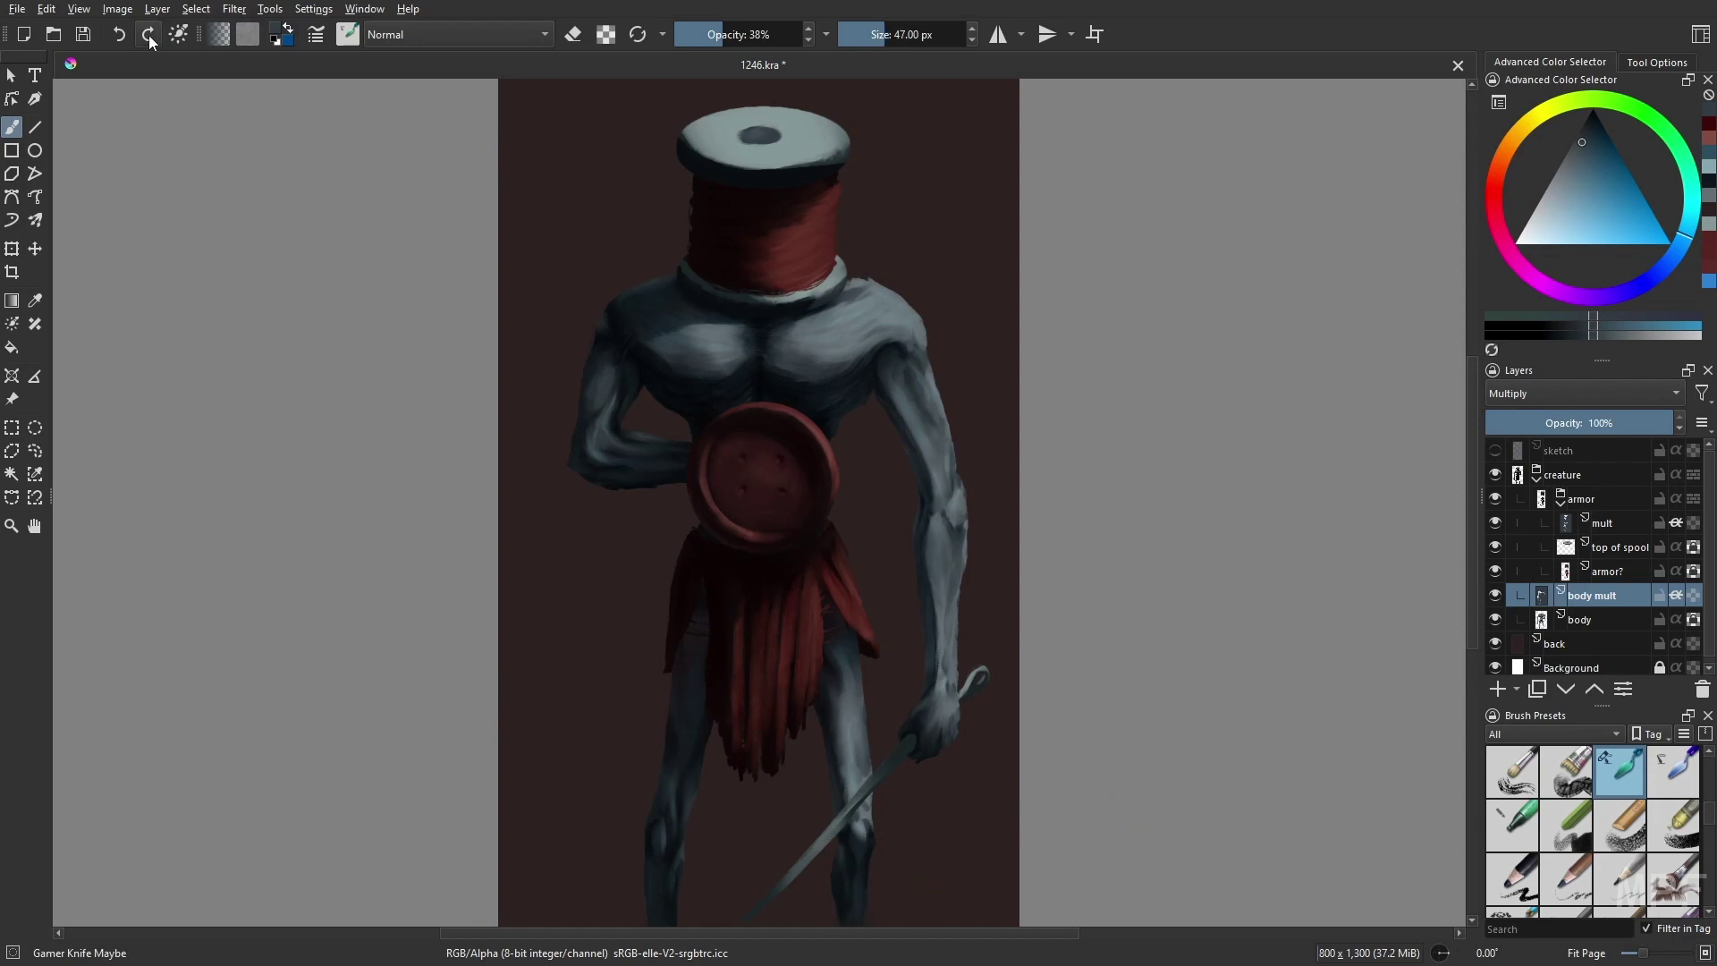
- Touch up the body's multiply shadows by alternating erasing and painting at 38% opacity, reducing the brush to 22 px
key("e")
key("e")
key("e")
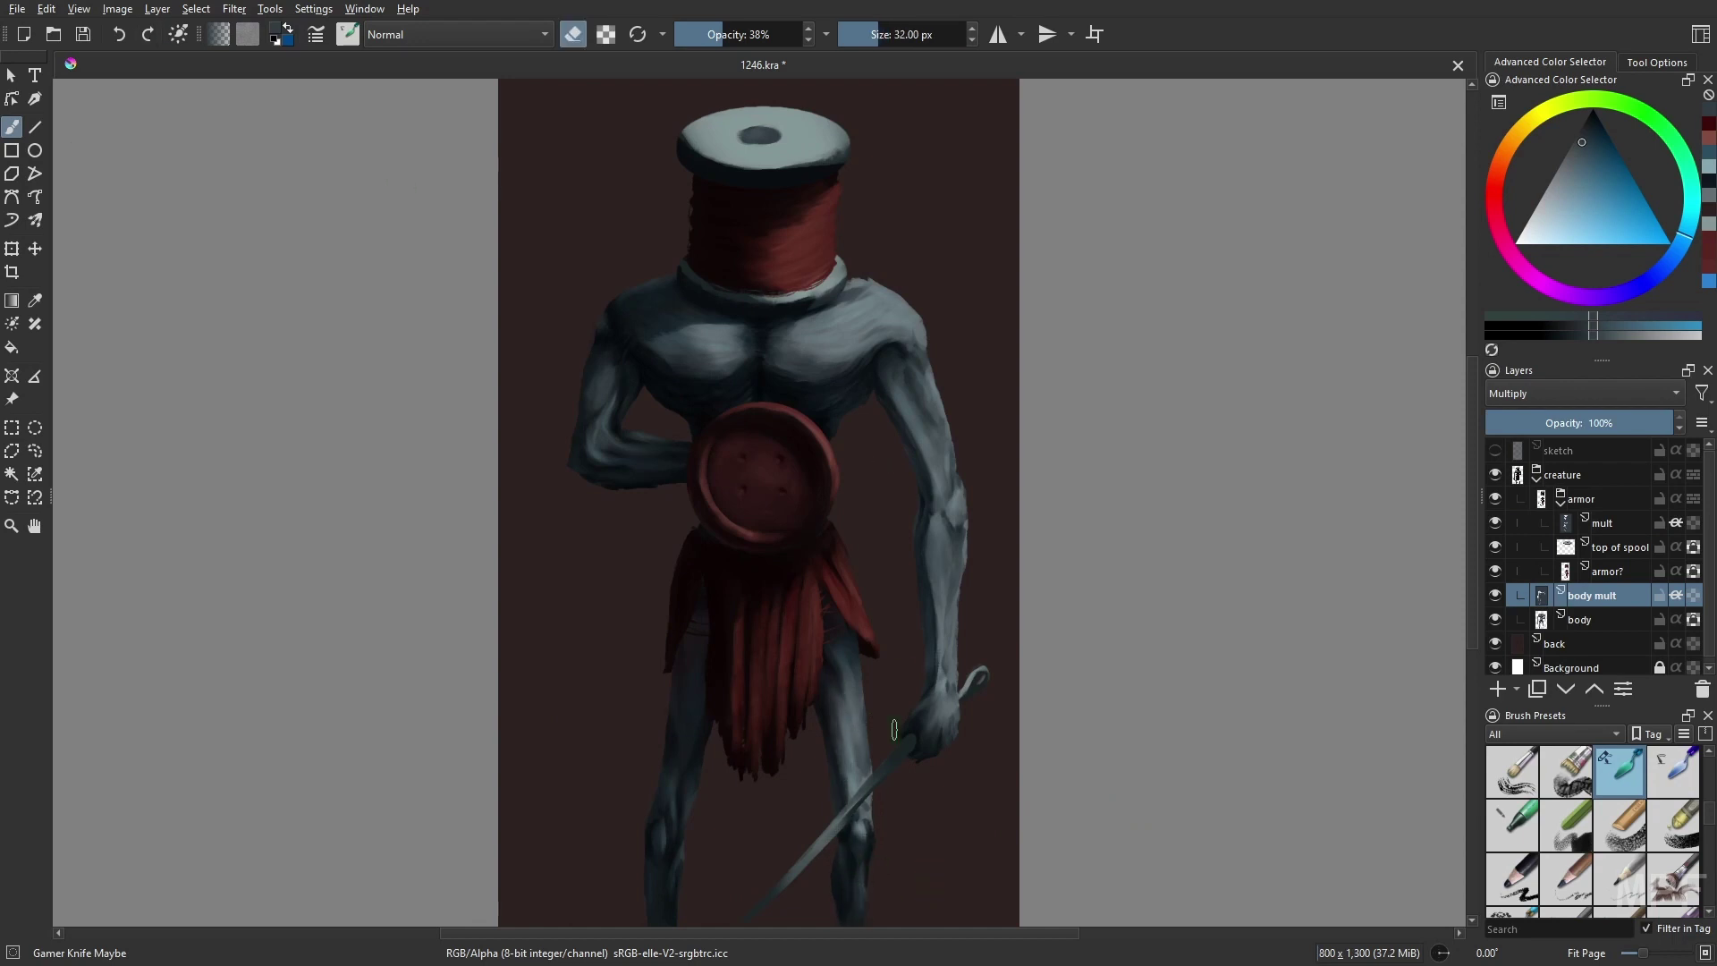
key("e")
key("e")
key("bracketleft")
key("e")
- Sample the shoulder's blue, return to the mult layer and adjust the spool rim's shadow, raising the opacity to 65%
left_click(846, 367, "ctrl")
key("Page_Up")
key("Page_Up")
key("Page_Up")
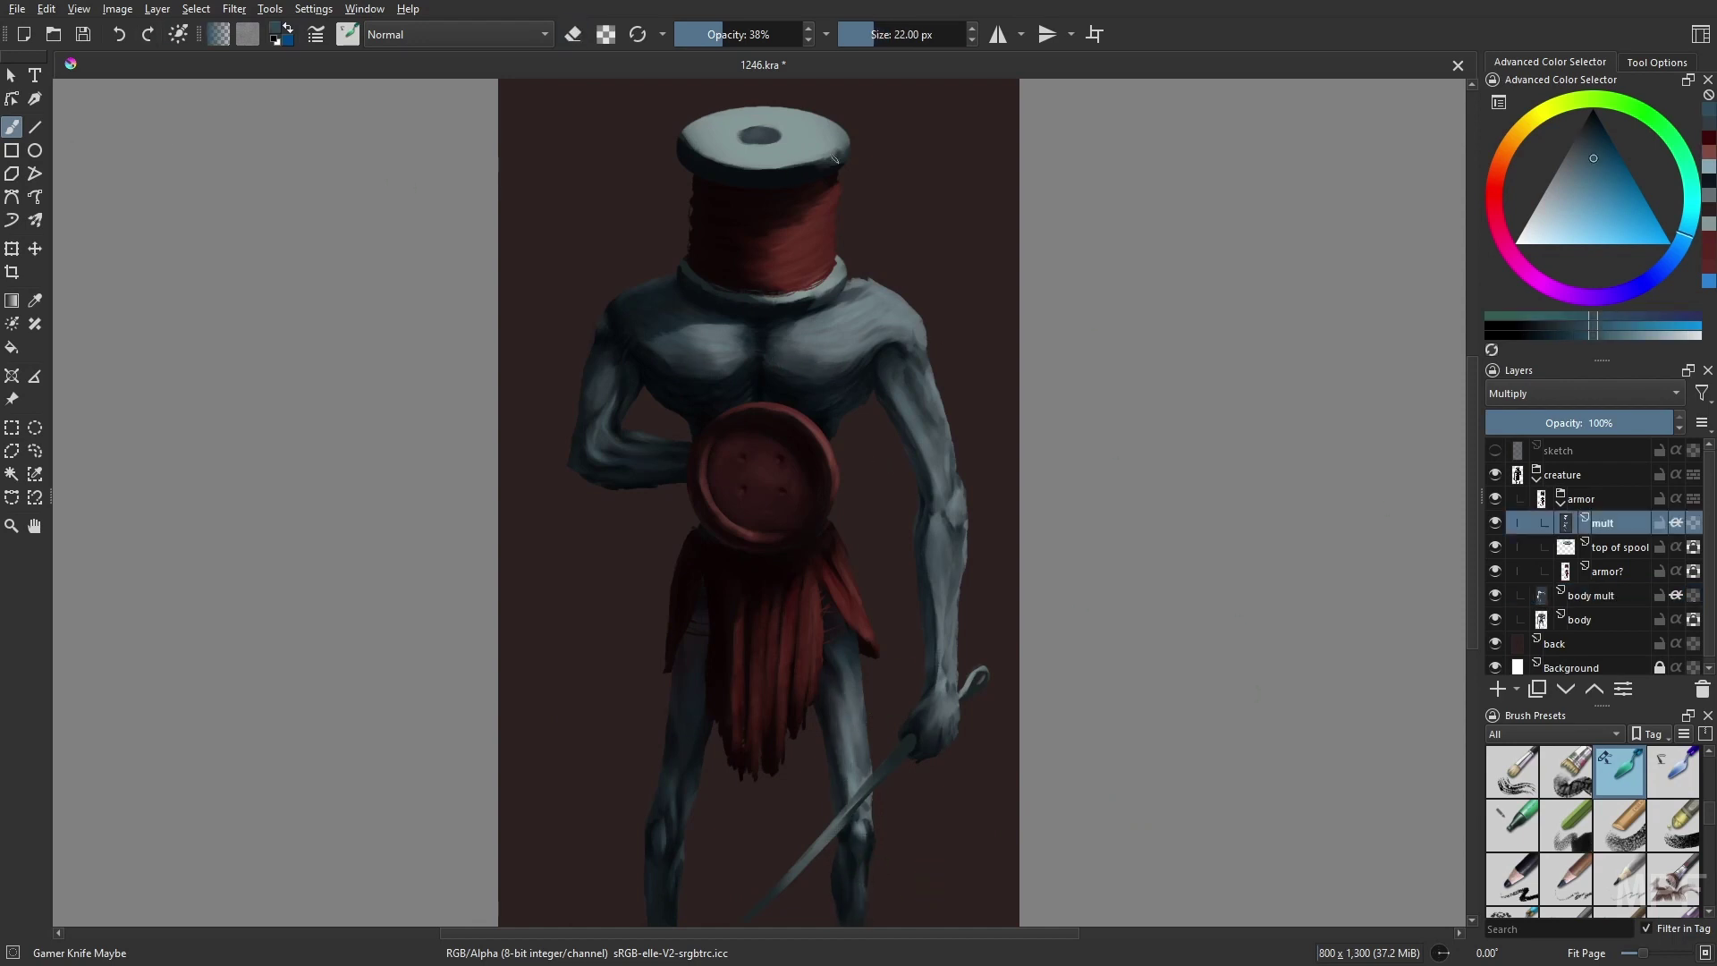
key("o")
key("o")
key("o")
key("m")
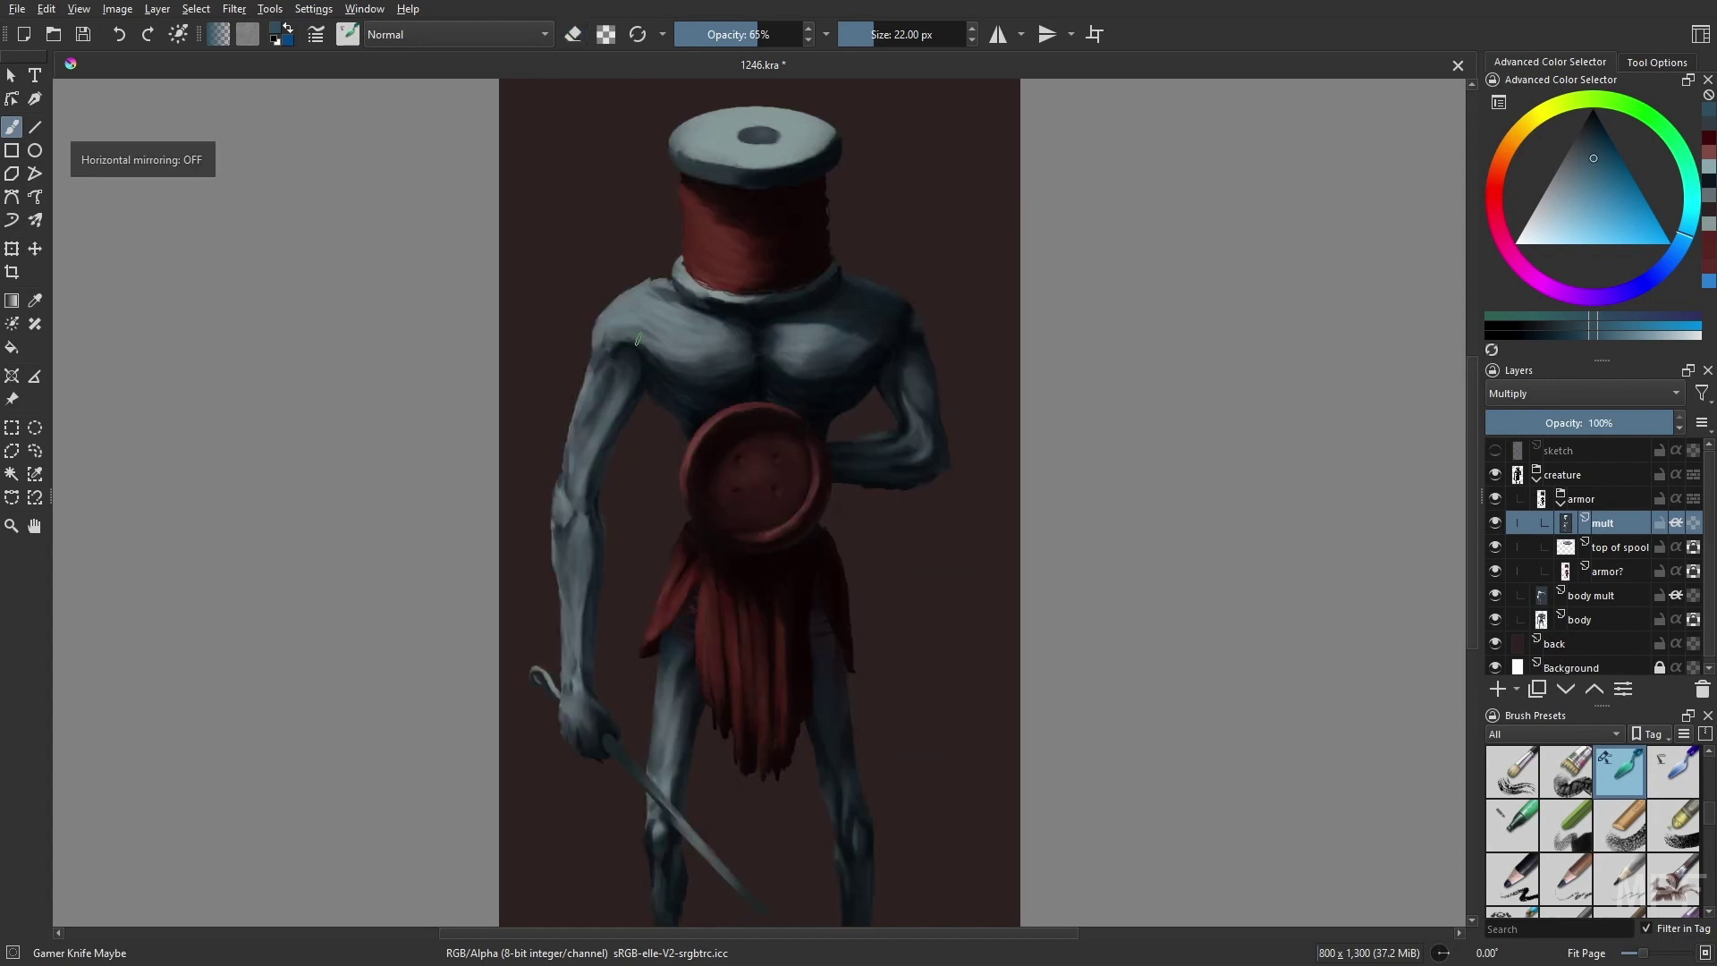
- Refine the spool's multiply shadows by alternating painting and erasing at 65% opacity, reducing the brush to about 12.3 px
key("e")
key("m")
key("e")
key("bracketleft")
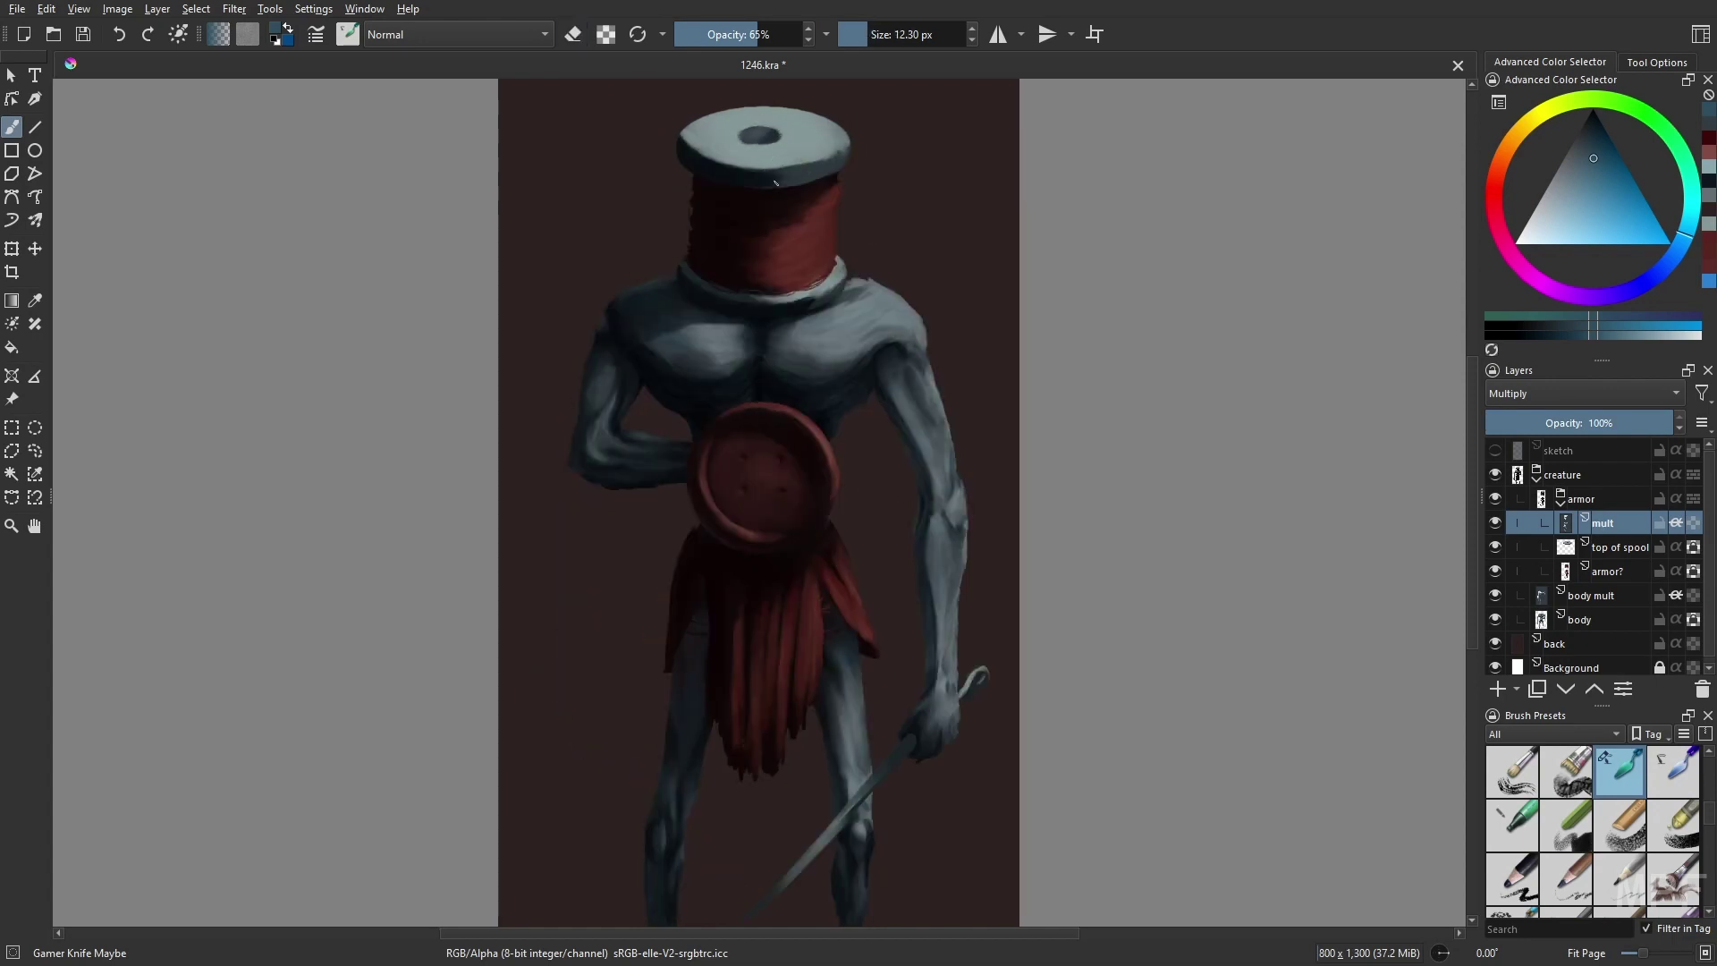
key("e")
key("m")
key("m")
key("m")
key("m")
key("e")
- Touch up the body layer with a pale teal sampled near the collar at 65% opacity, undoing the last stroke
left_click(1601, 619)
key("m")
left_click(662, 291, "ctrl")
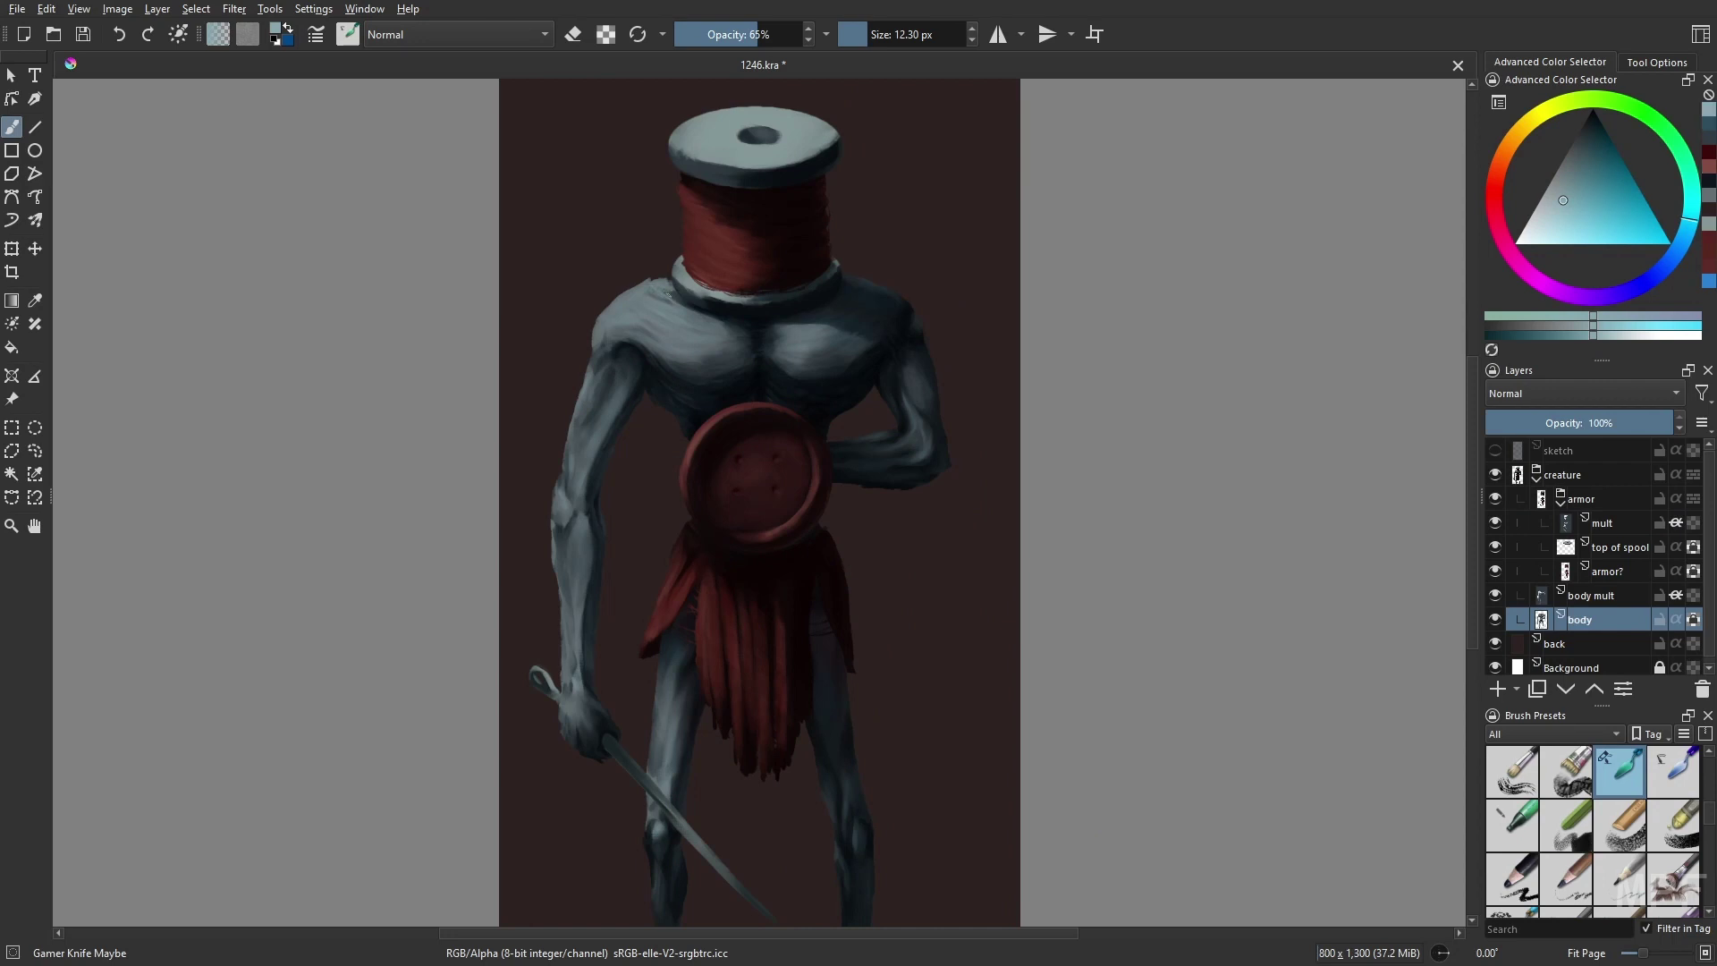
key("m")
key("ctrl+z")
- Draw red winding strands across the spool on the thread layer with the RGBA 06 Rock brush at 100% opacity
left_click(721, 269, "ctrl")
key("/")
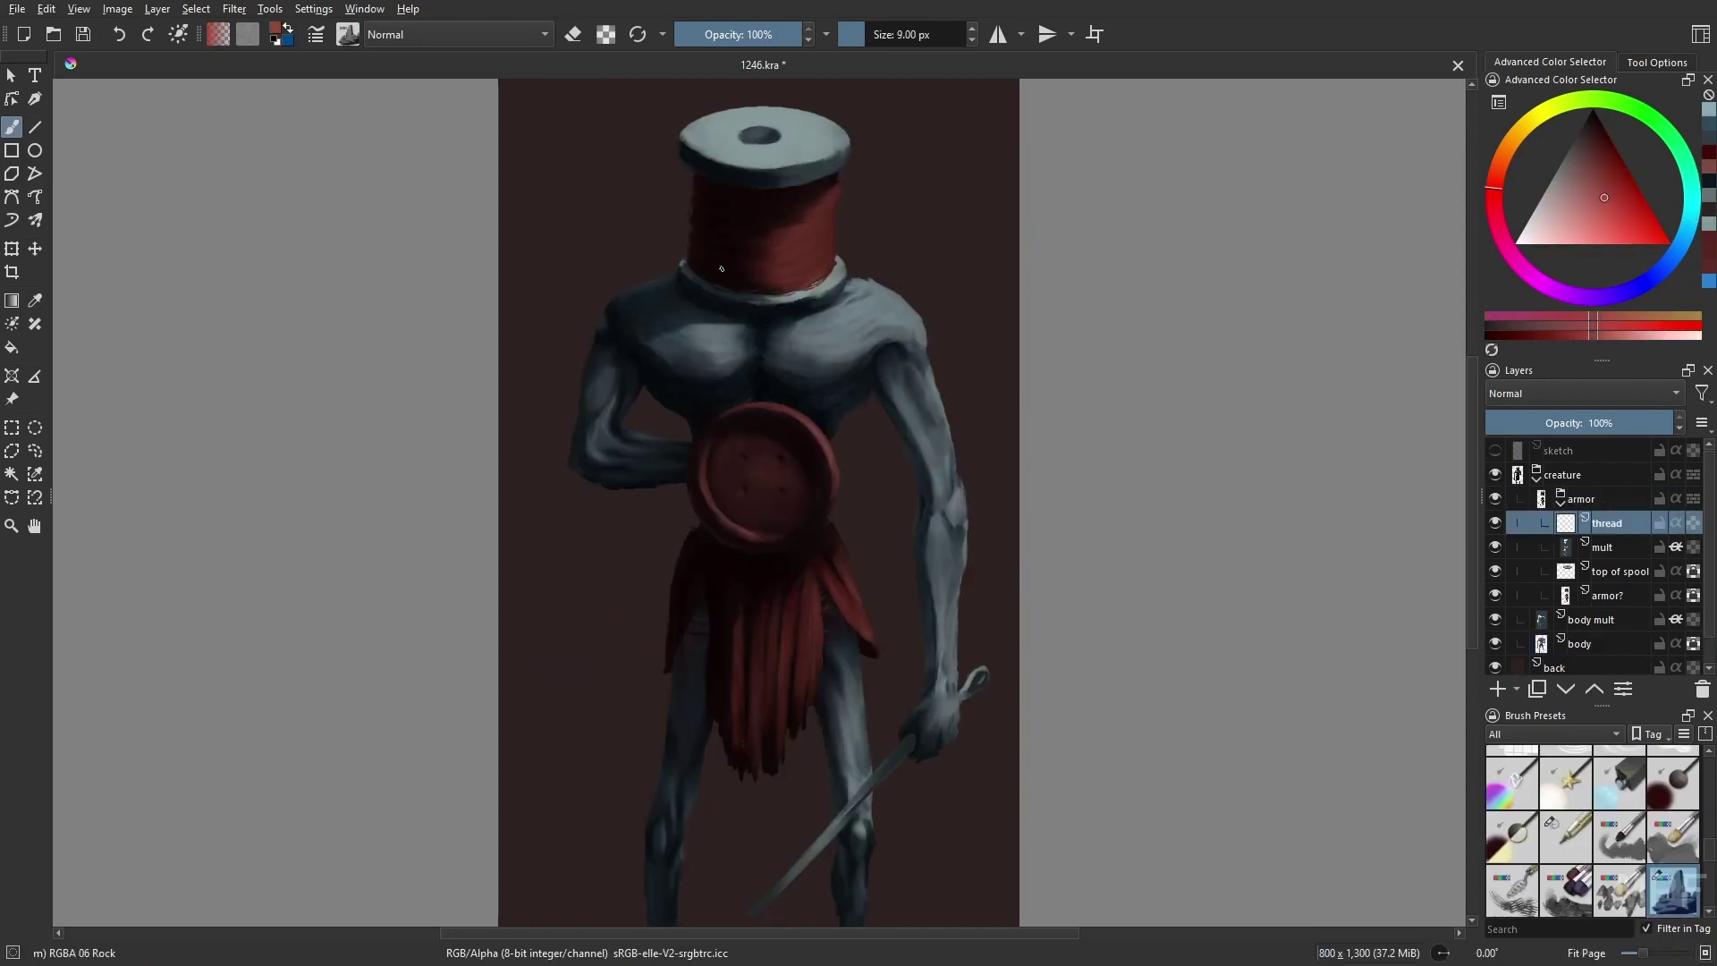
left_click_drag(722, 269, 836, 248)
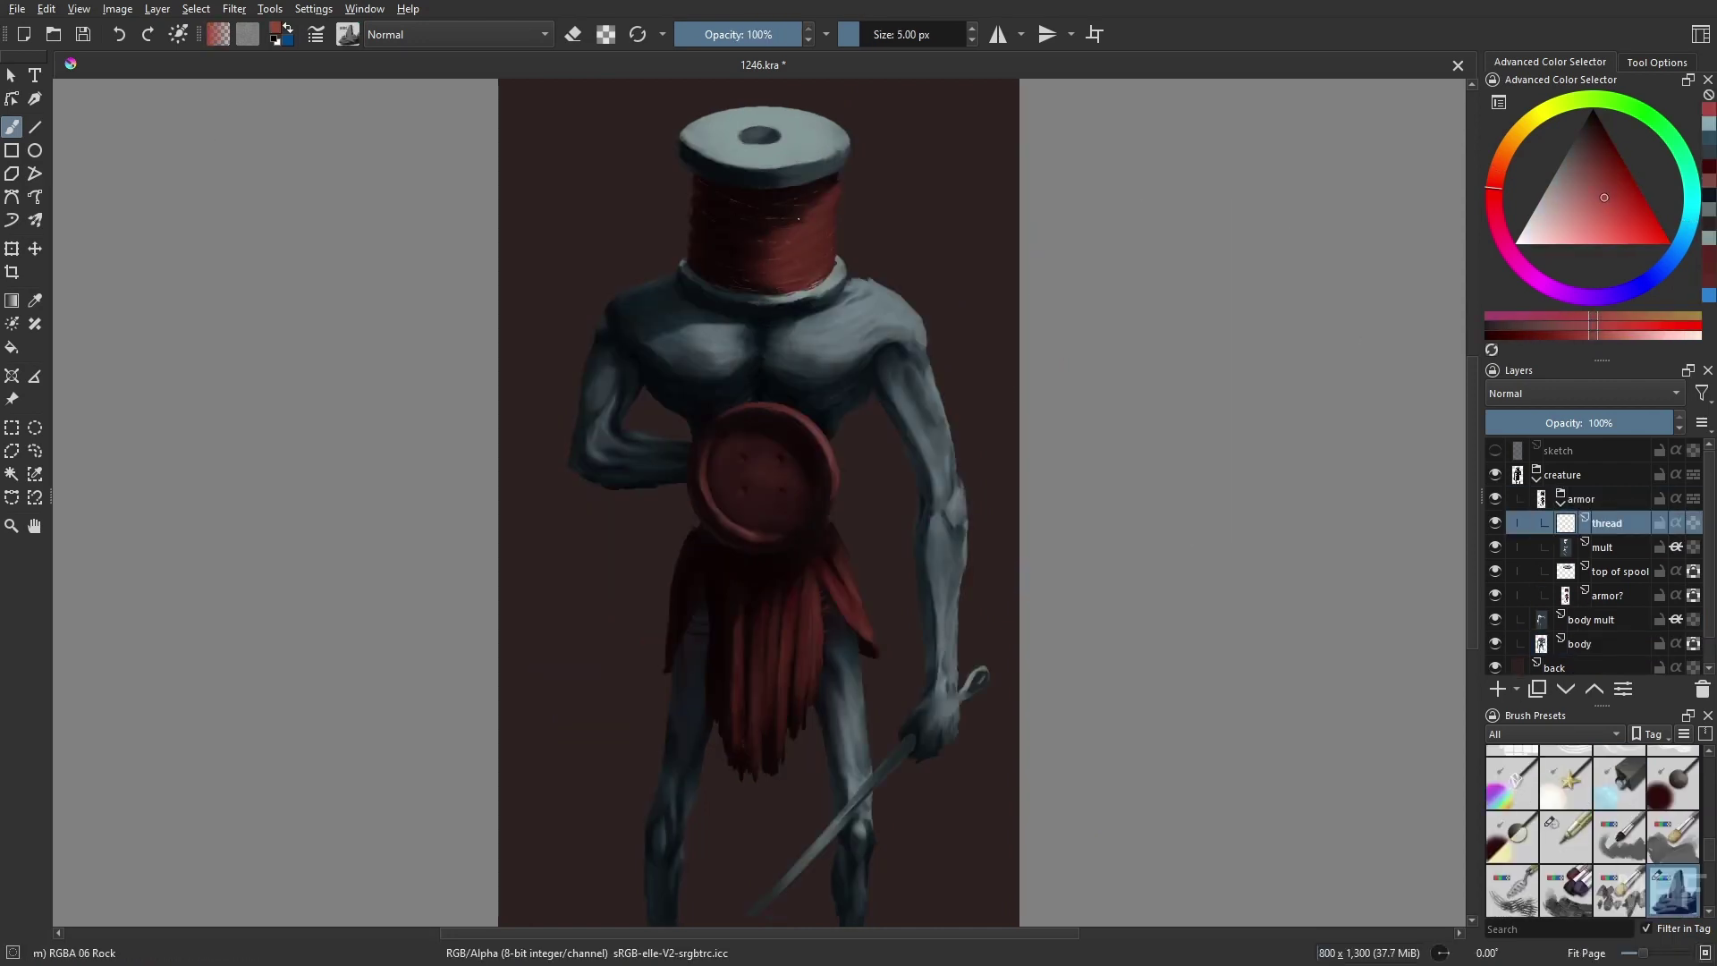
- Stitch a red cross through the button's holes at 7 px, showing the sketch layer as a guide
key("]")
left_click_drag(785, 490, 749, 487)
left_click(1495, 451)
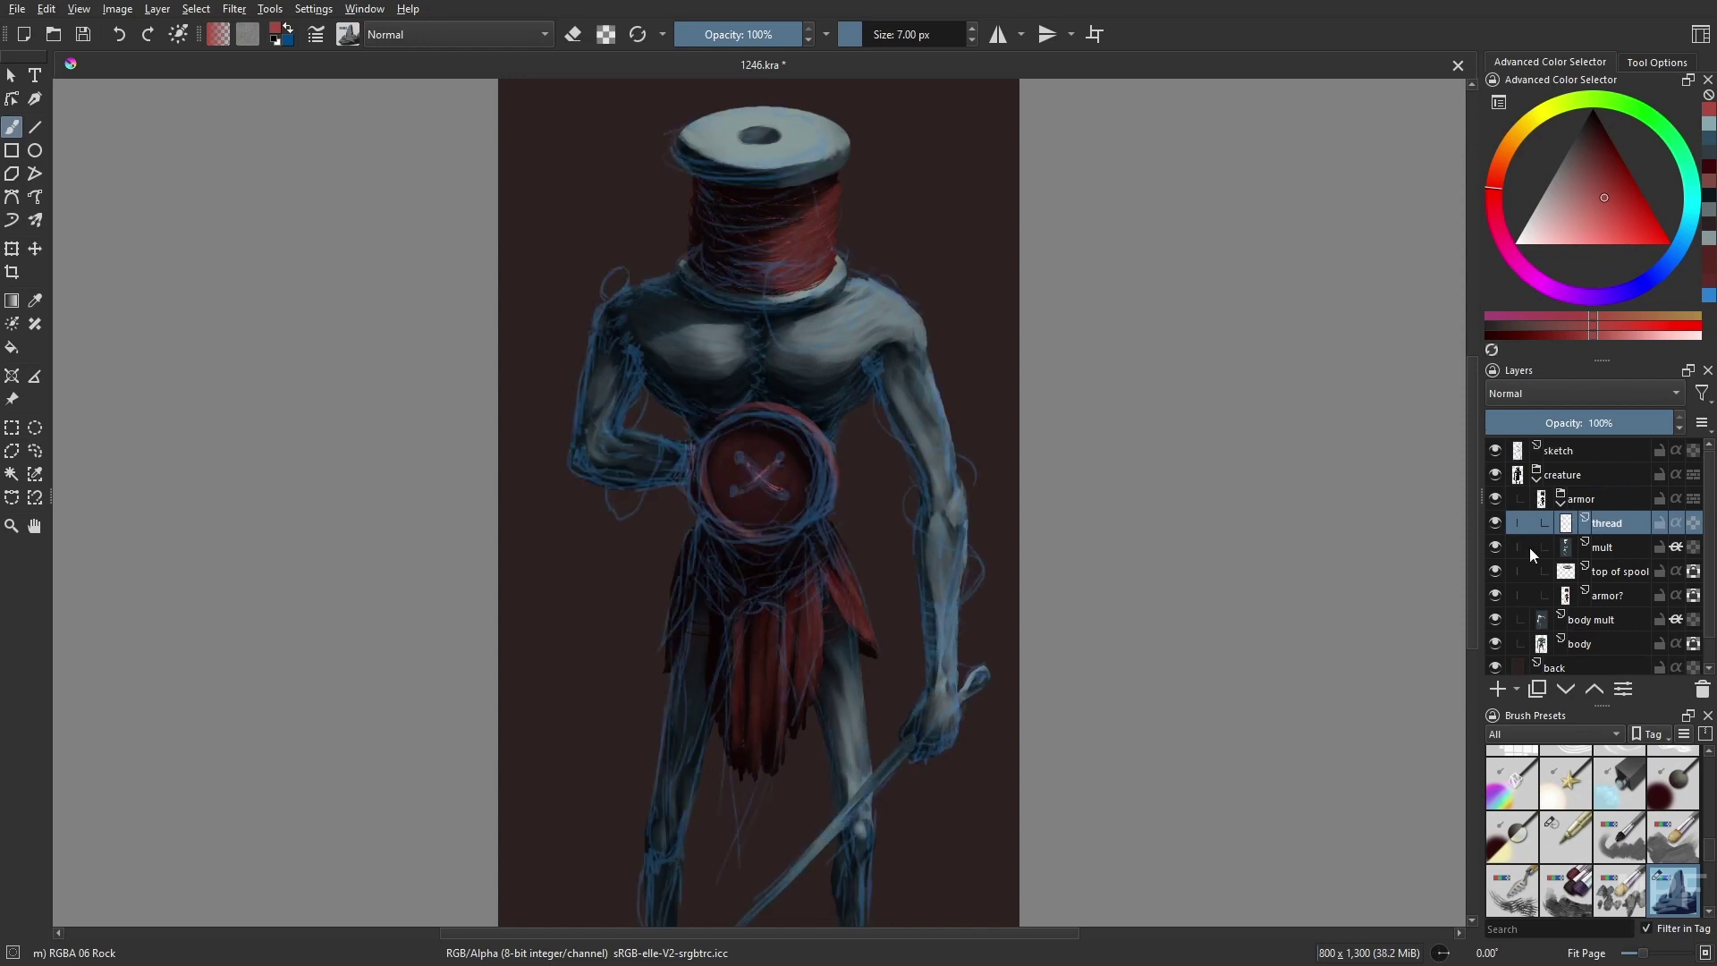
key("ctrl+z")
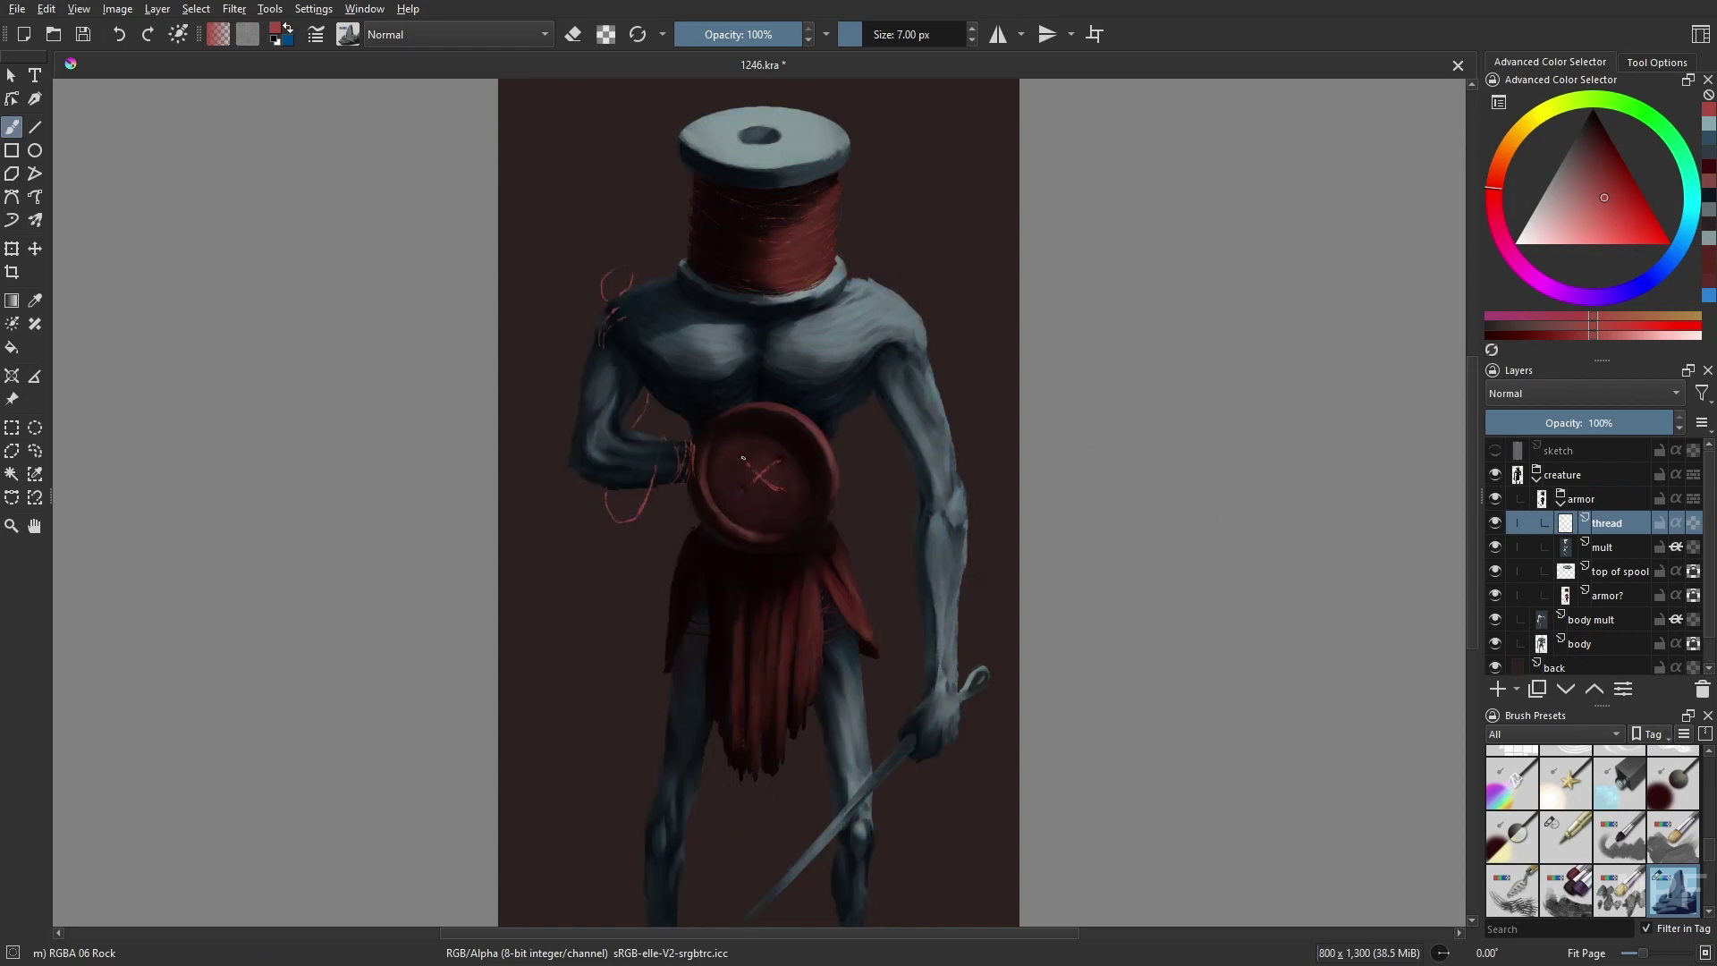
- Draw red stitches on the shoulder and down the center of the chest with a 5 px brush
key("m")
key("[")
left_click_drag(895, 338, 908, 360)
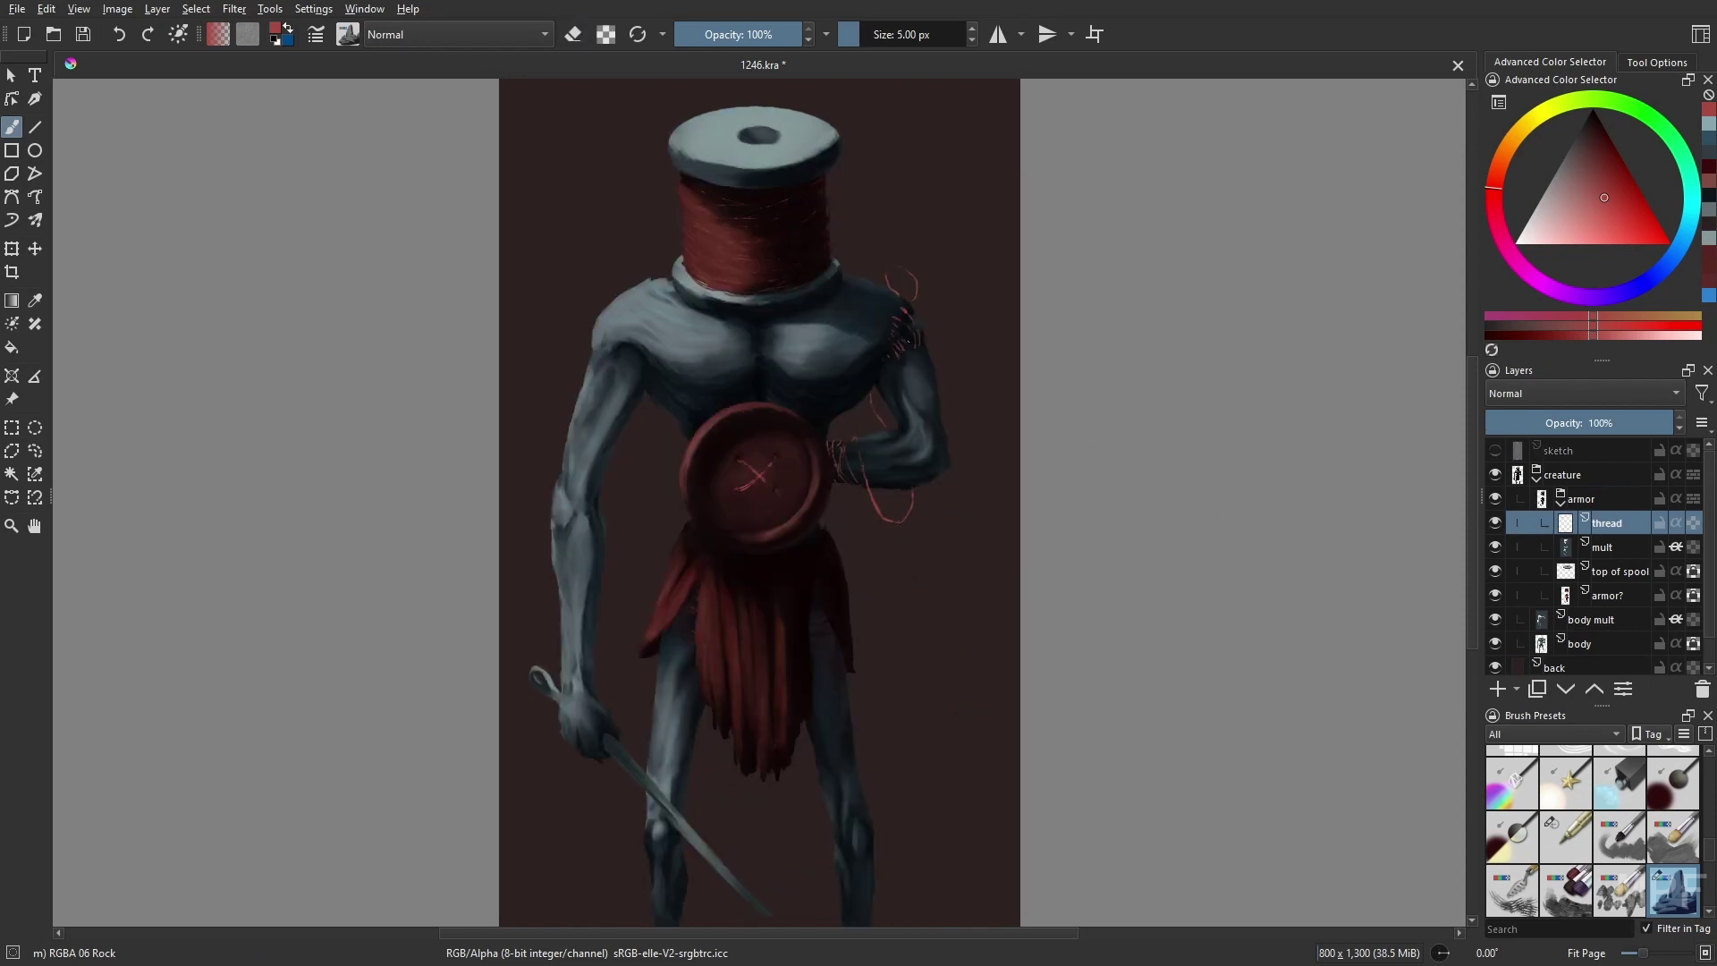
key("m")
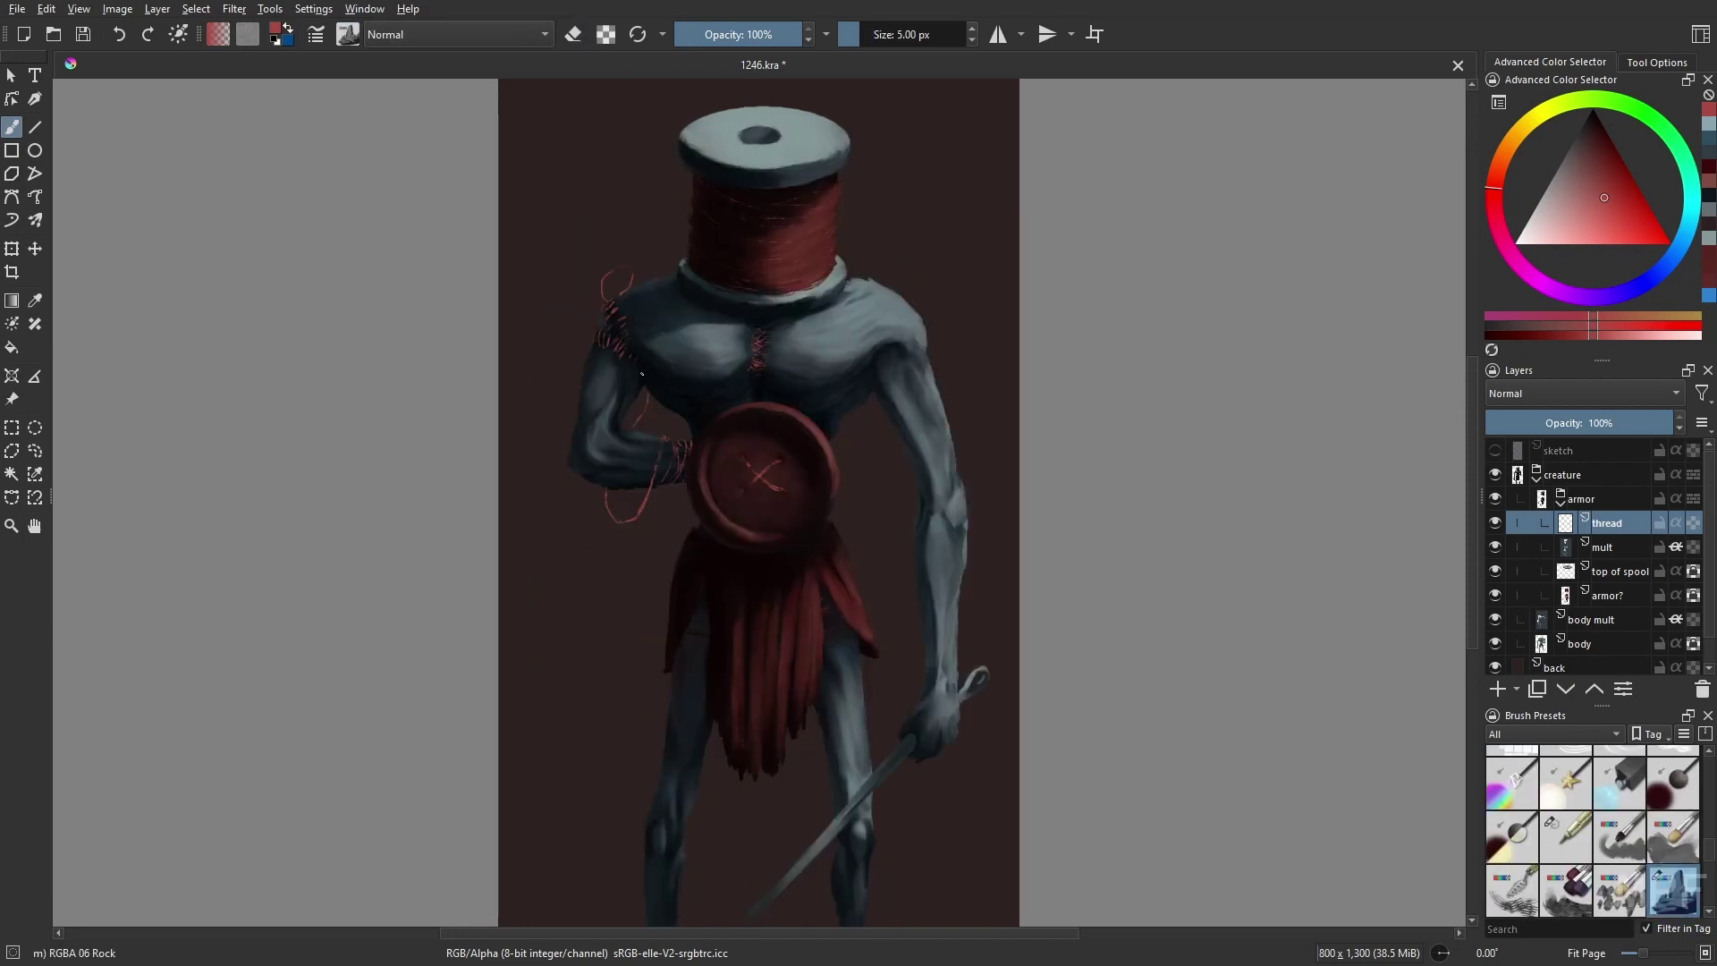
- Draw a loose thread from the collar across the chest to the sword-arm shoulder, undoing the stray strokes
key("ctrl+z")
key("]")
left_click_drag(767, 288, 890, 281)
key("ctrl+z")
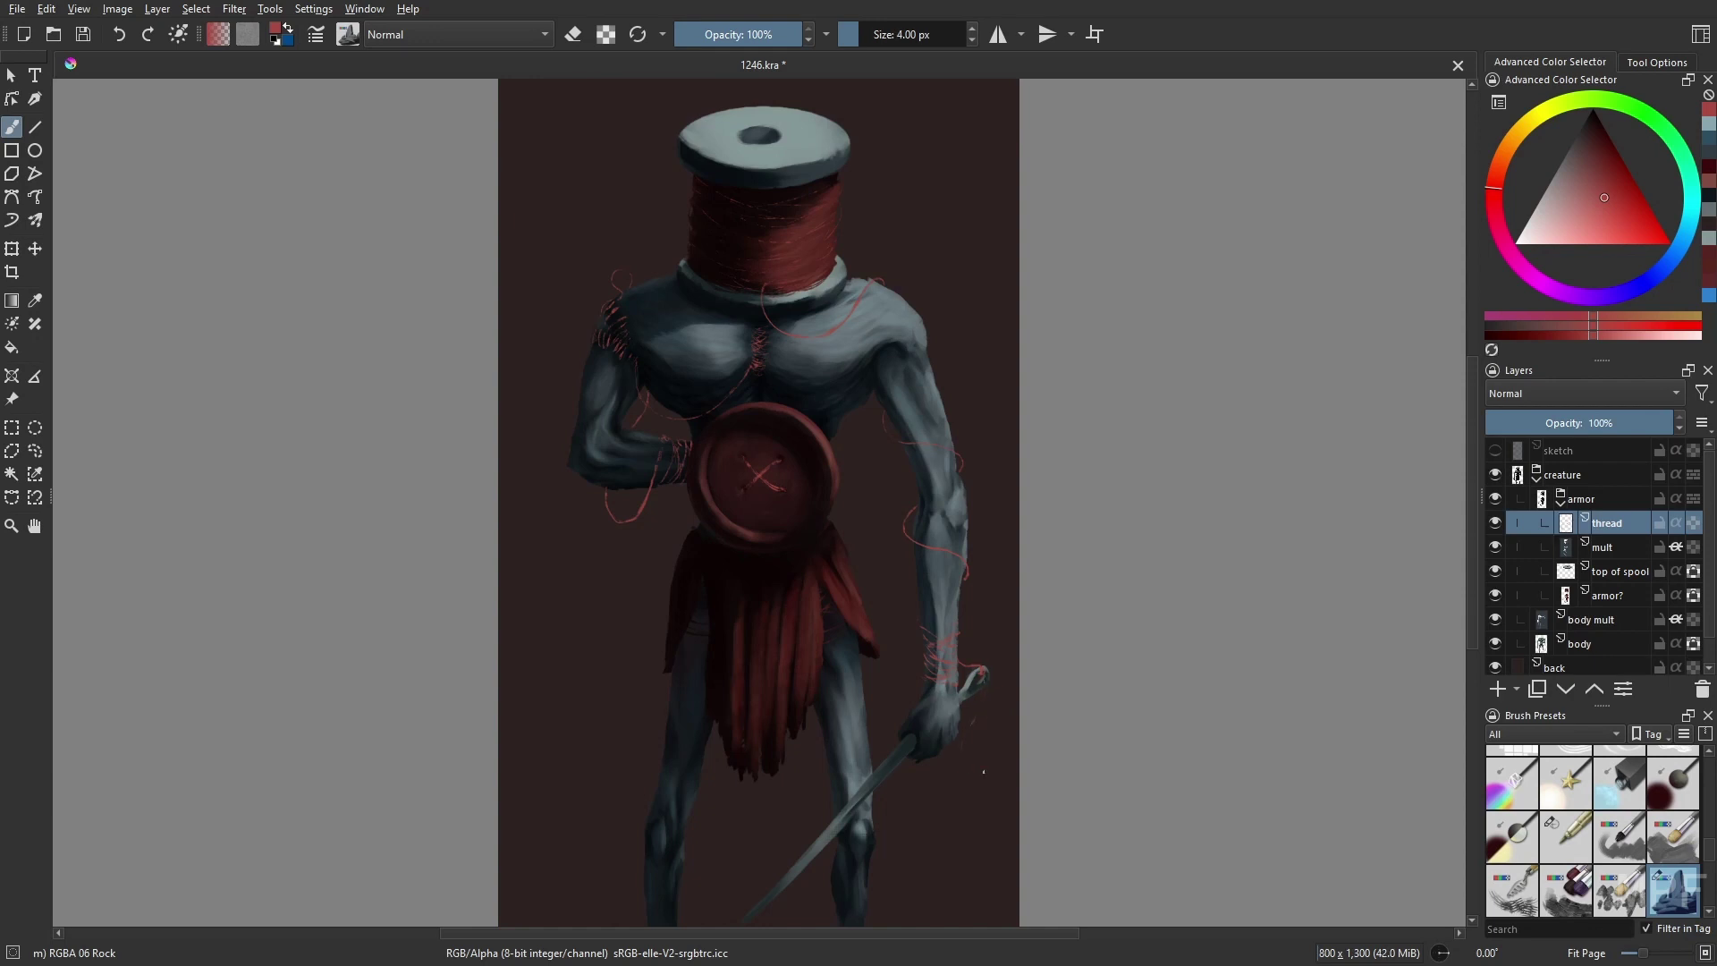
- Draw a loose thread hanging from the needle's eye beside the sword hand
key("]")
left_click_drag(982, 687, 975, 729)
key("]")
- Shade the threads with a darker red using the Airbrush Soft preset at 64% opacity and about 17 px
right_click(698, 237)
left_click(658, 400)
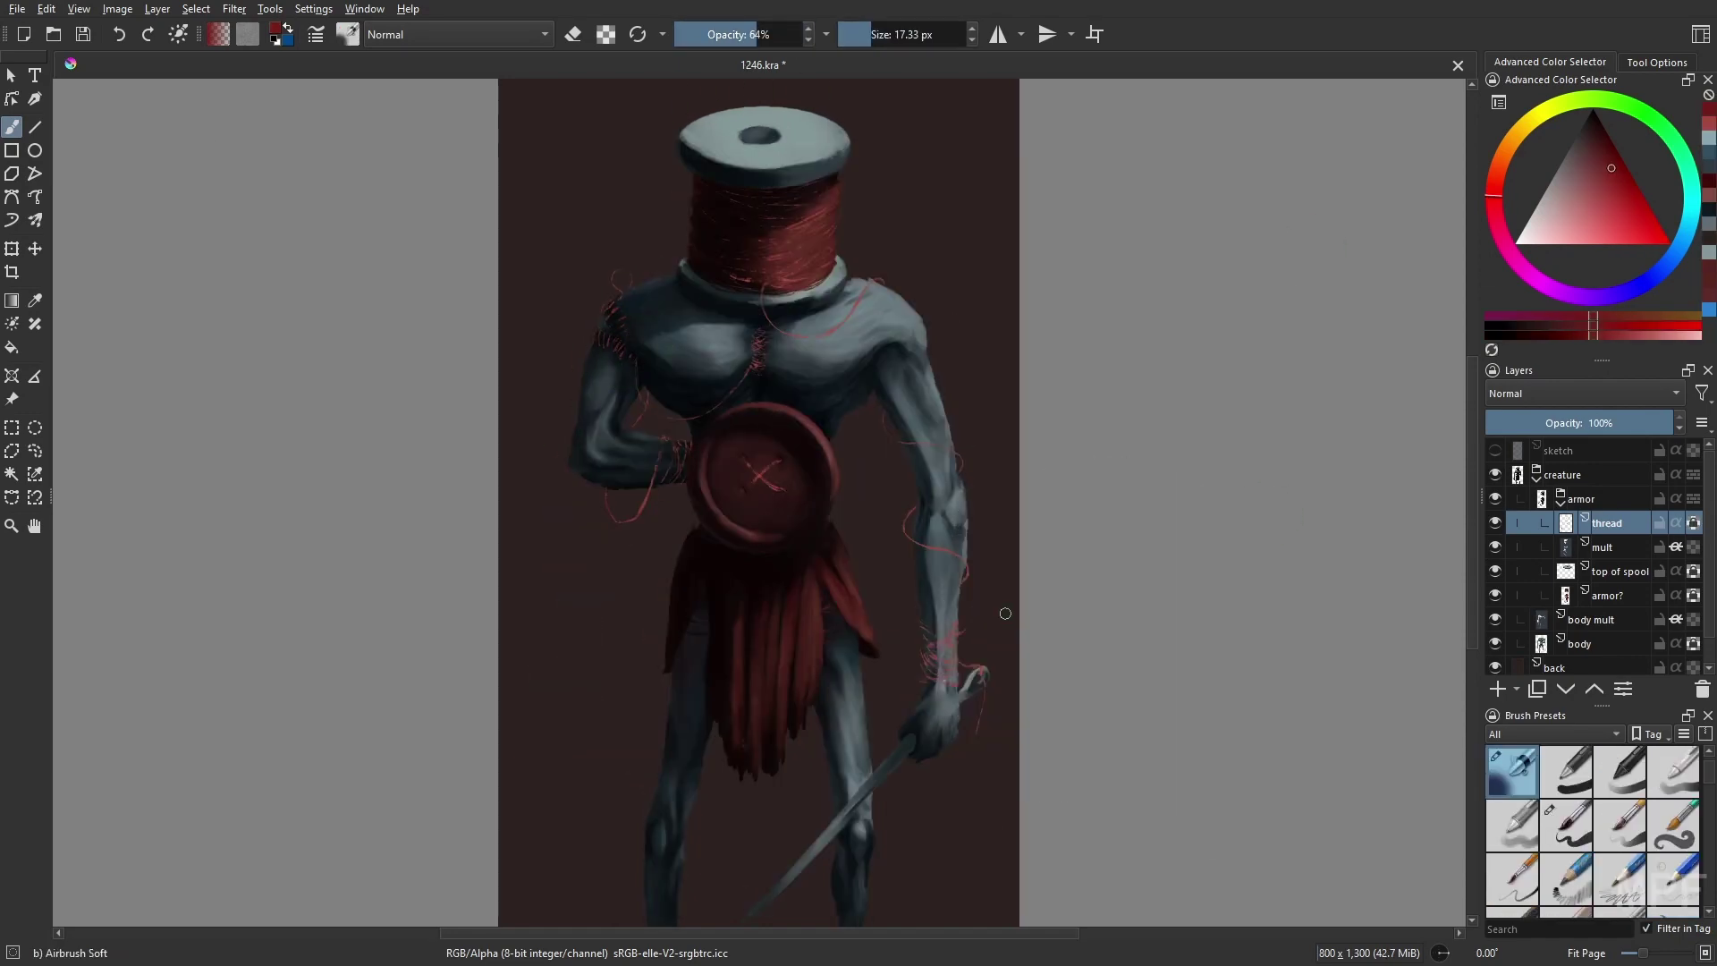
right_click(767, 369)
left_click(758, 302)
- Thicken the button's cross stitch with the RGBA 06 Rock brush at 100% opacity and 7 px
key("slash")
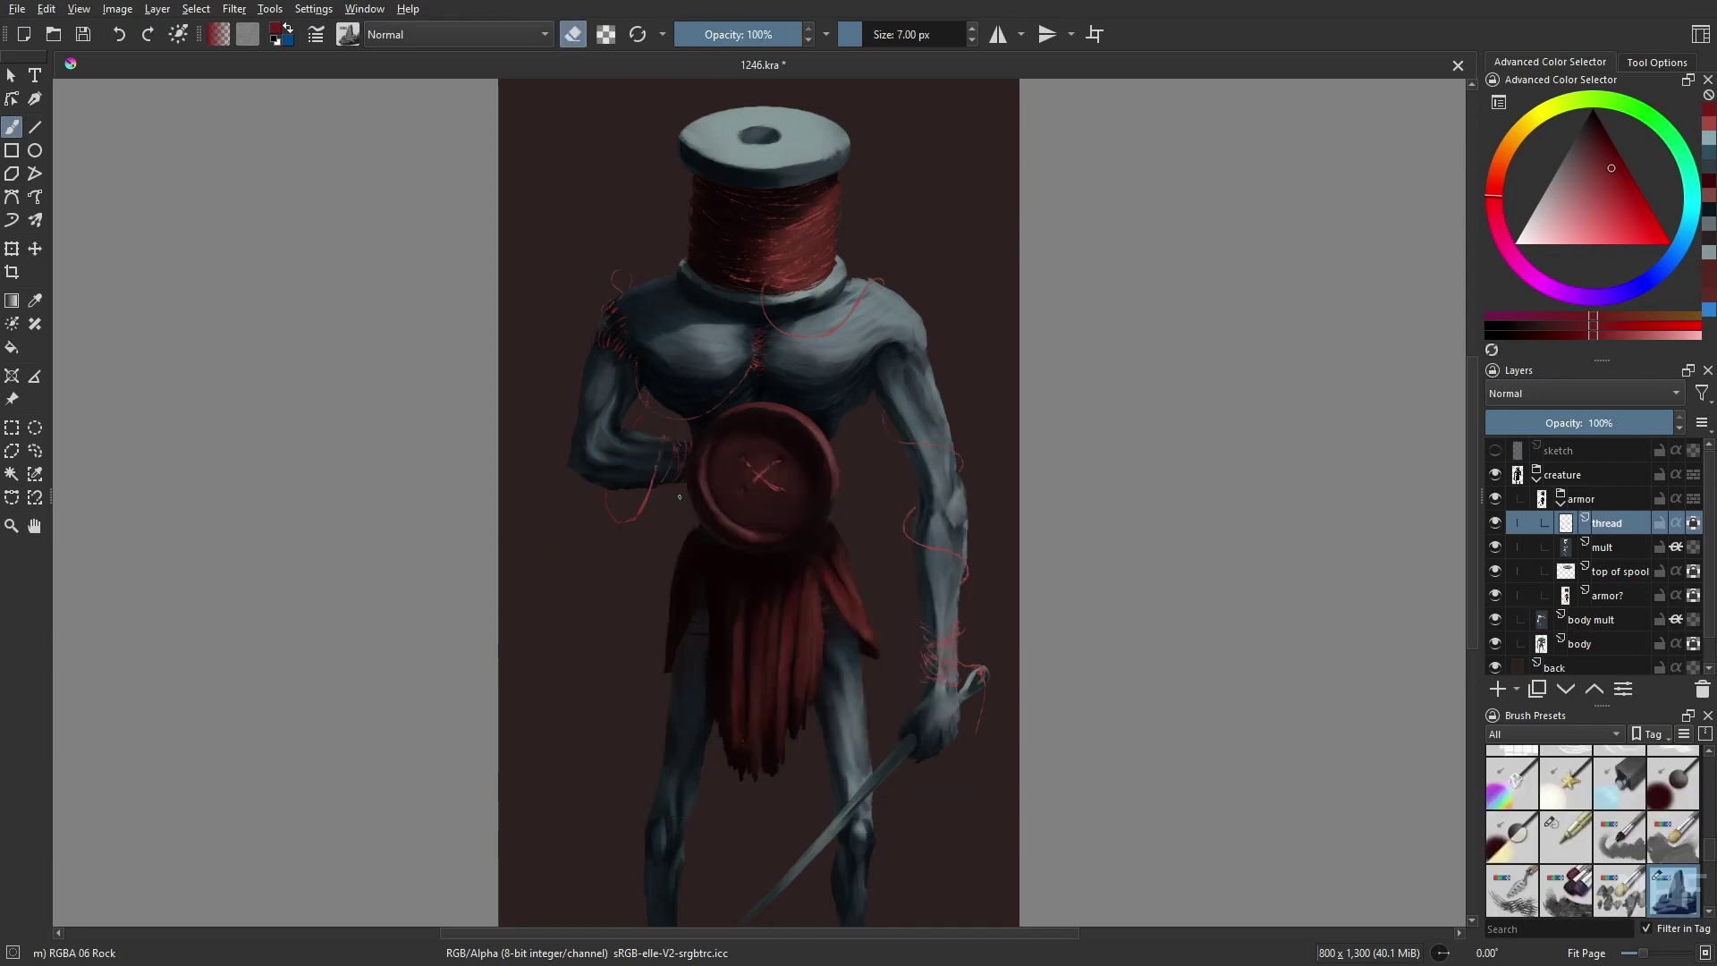
key("slash")
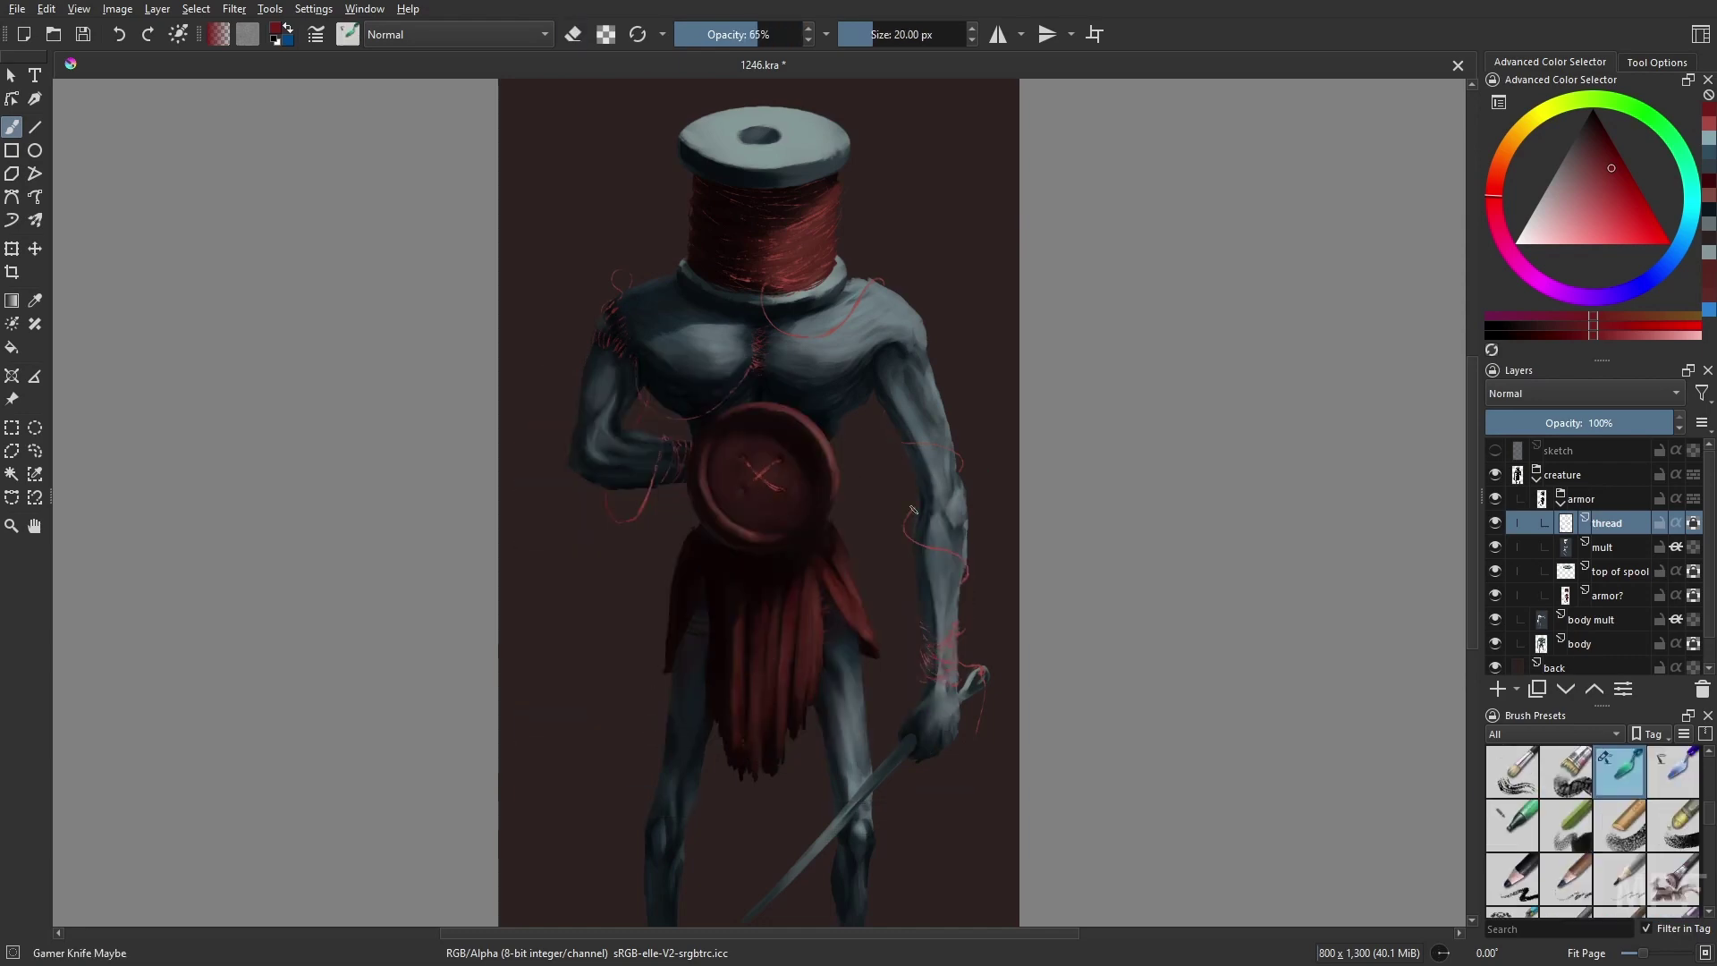
key("slash")
key("m")
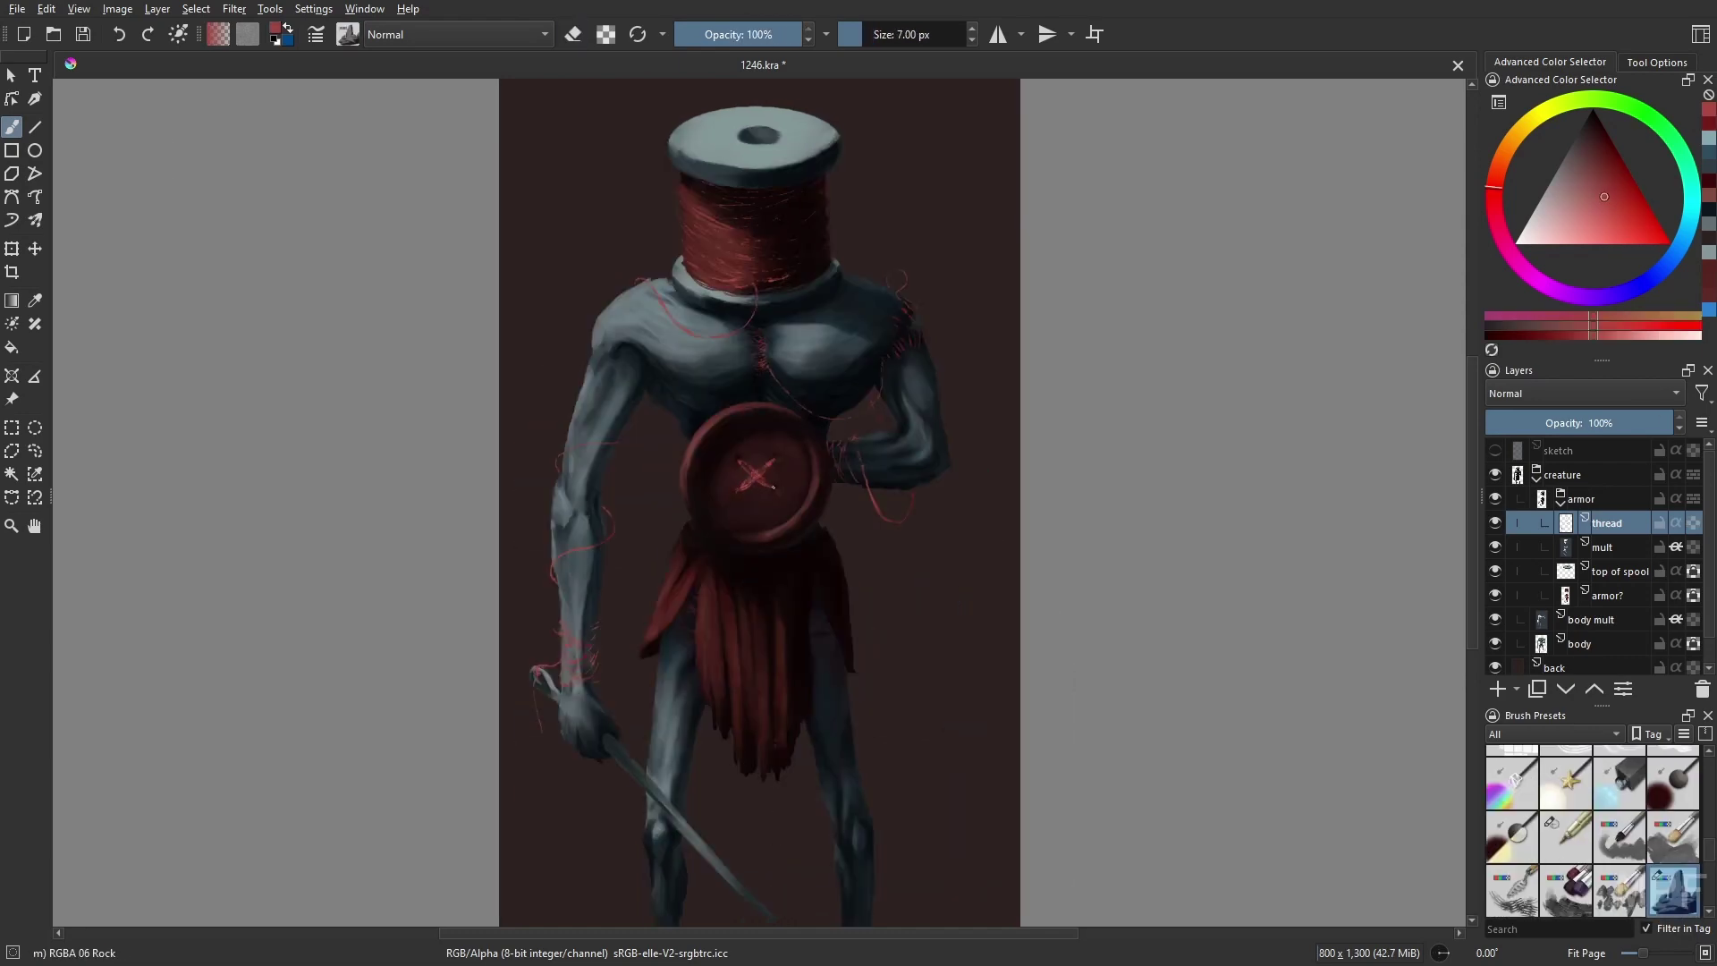
key("m")
key("slash")
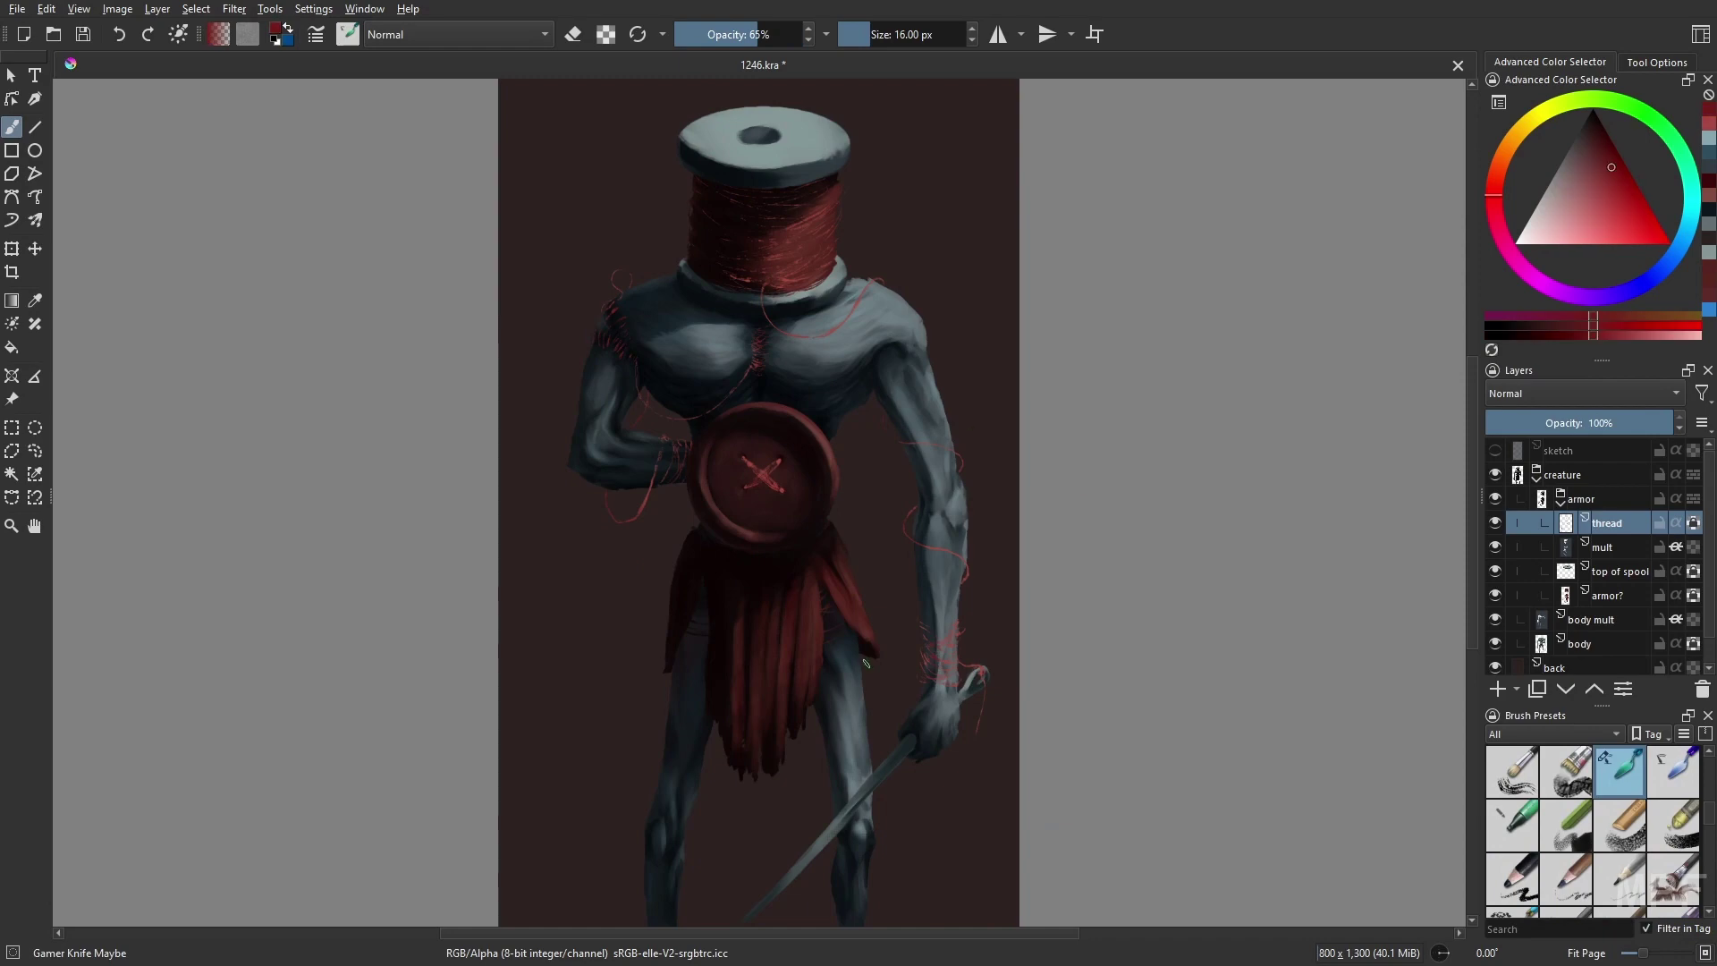
- Darken loose threads with Airbrush Soft in Multiply mode, then brighten them with sampled orange-red in Color Dodge at about 31 px
key("slash")
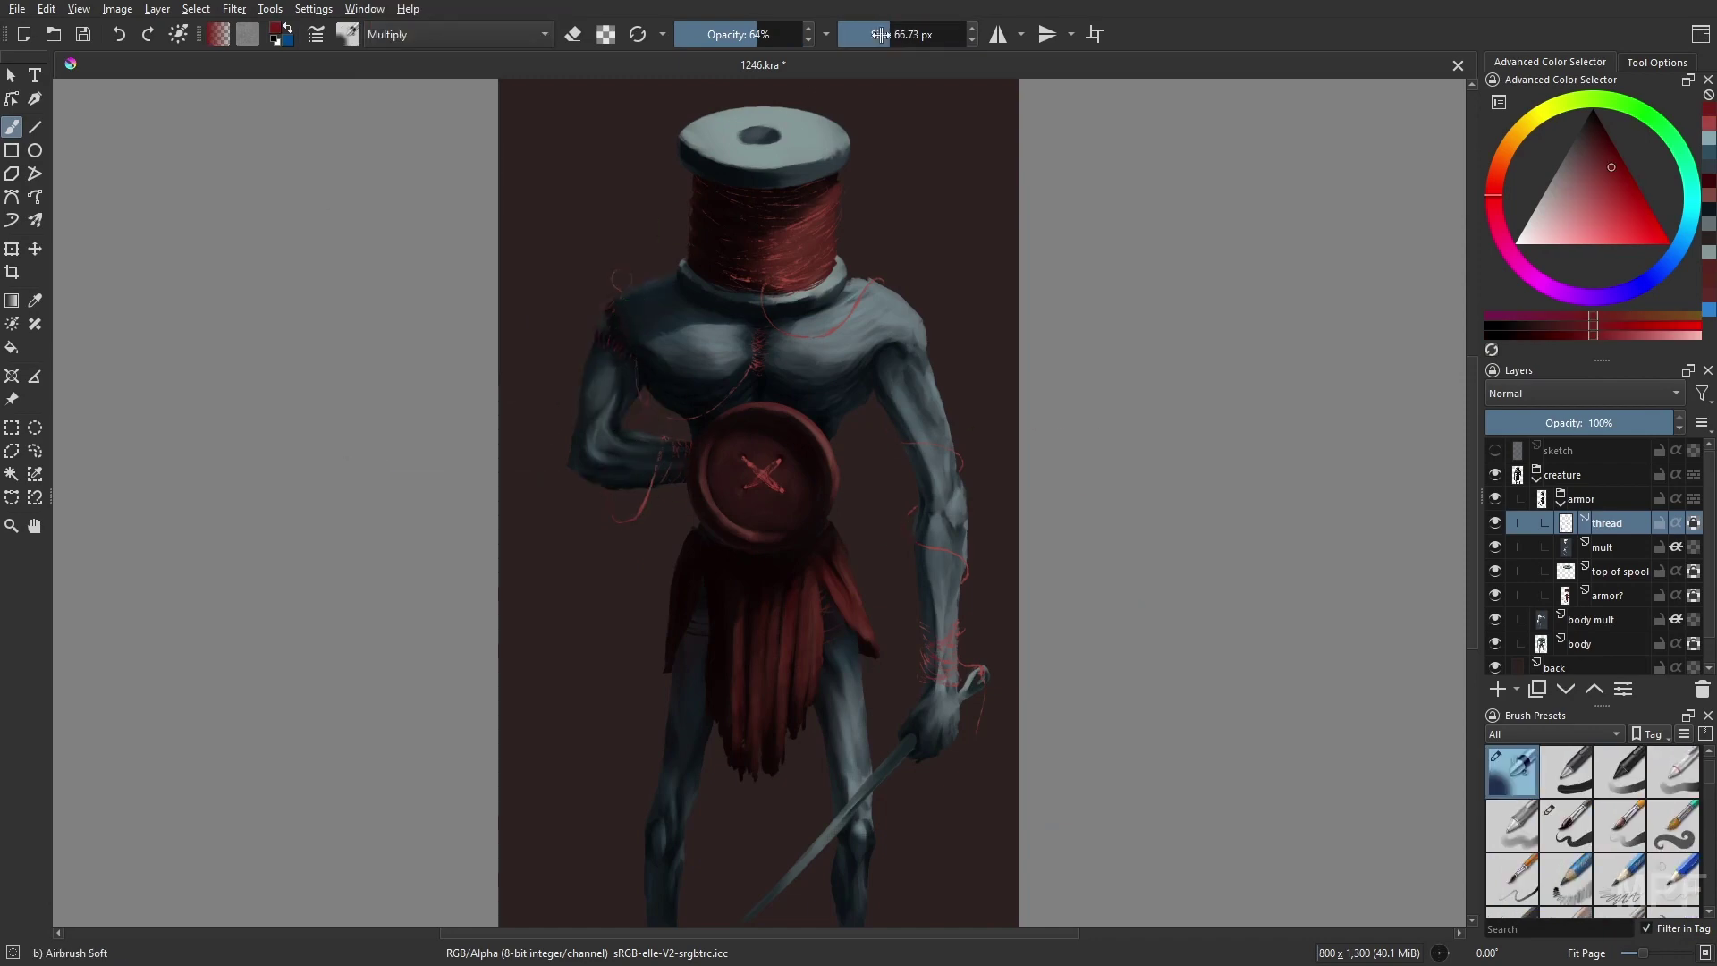
left_click(965, 588, "ctrl")
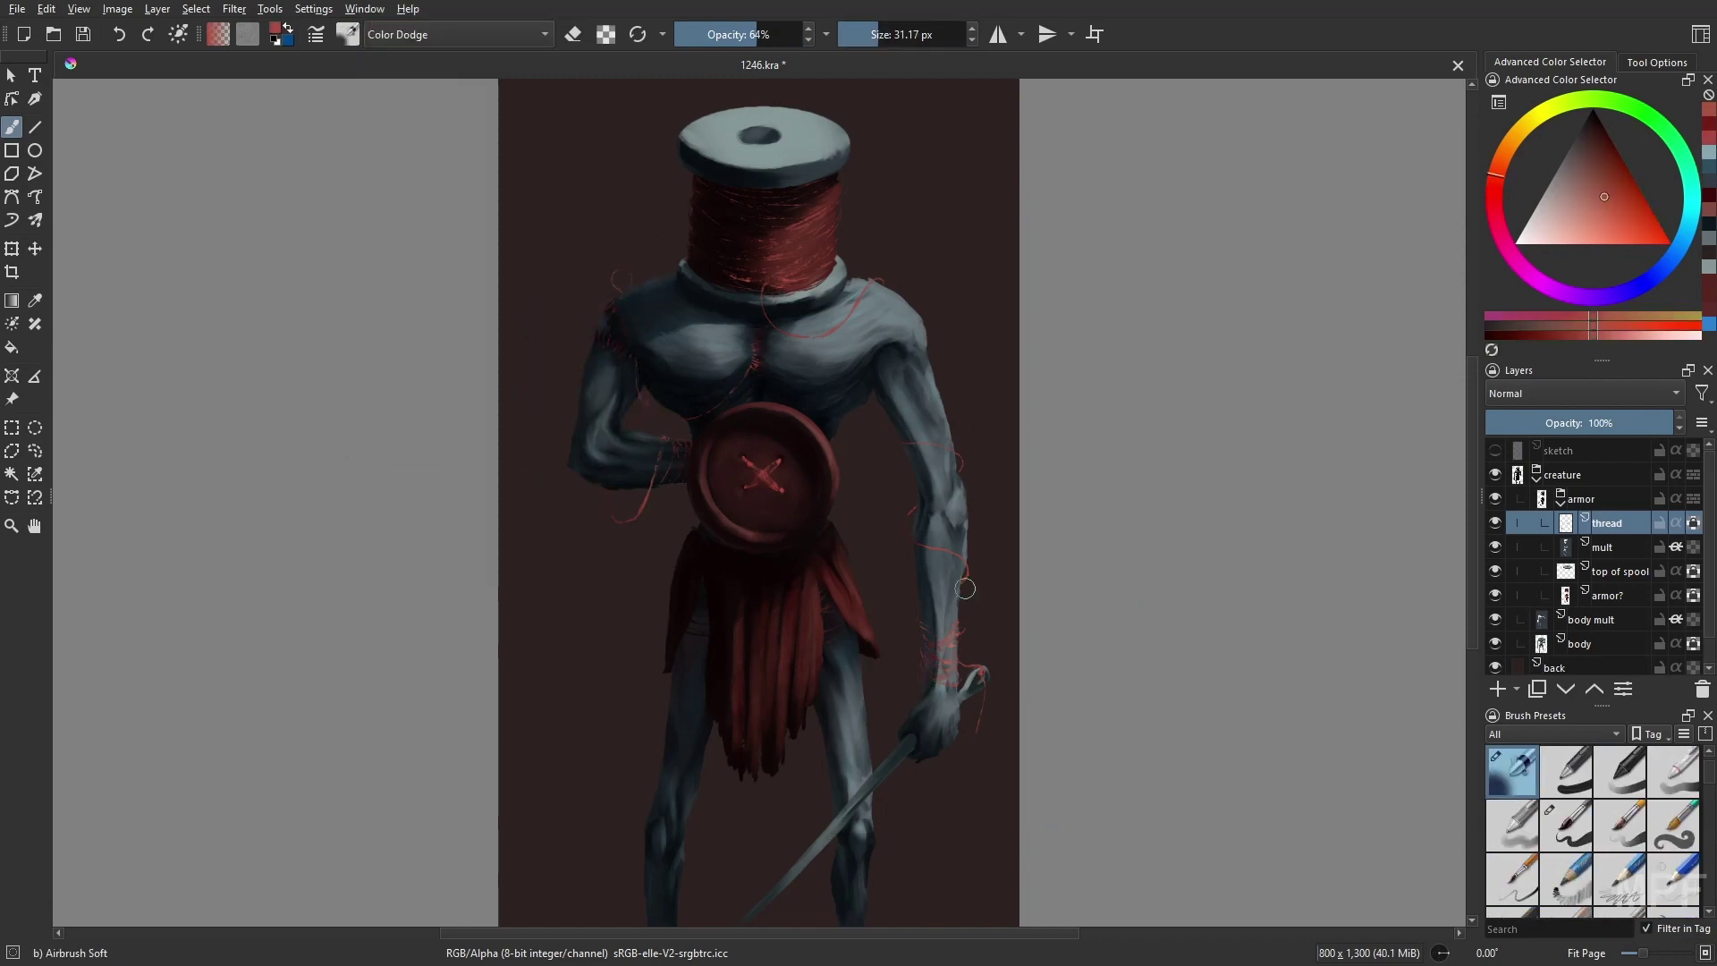
right_click(670, 277)
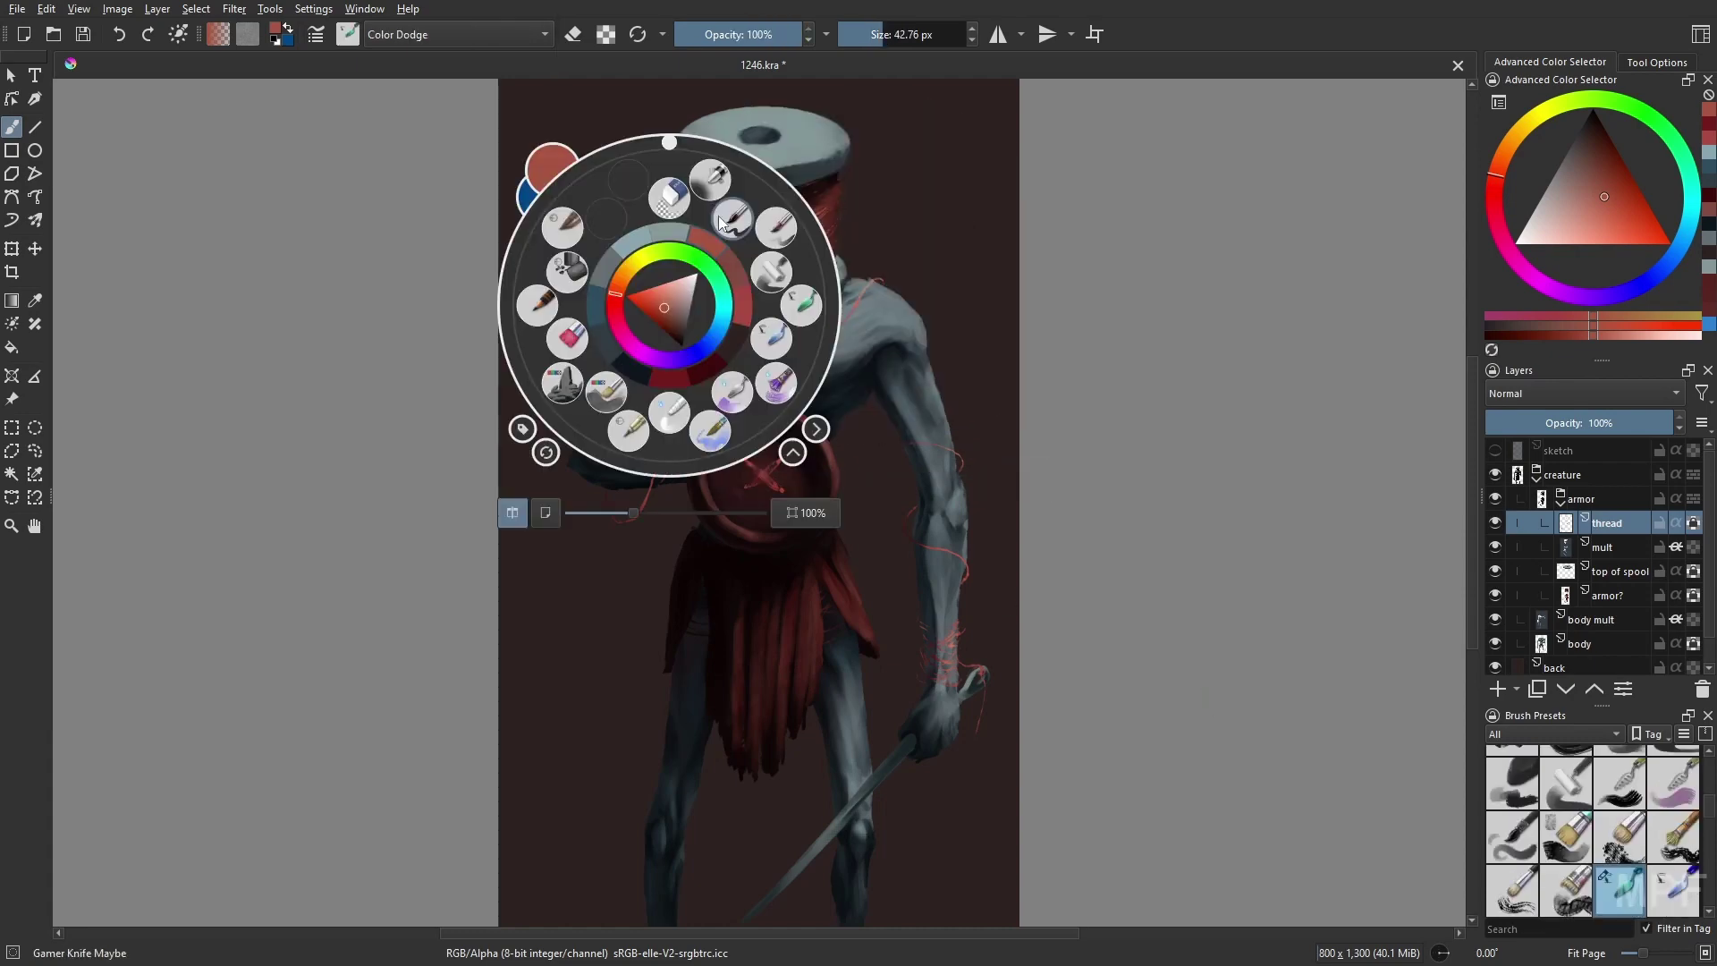
right_click(795, 285)
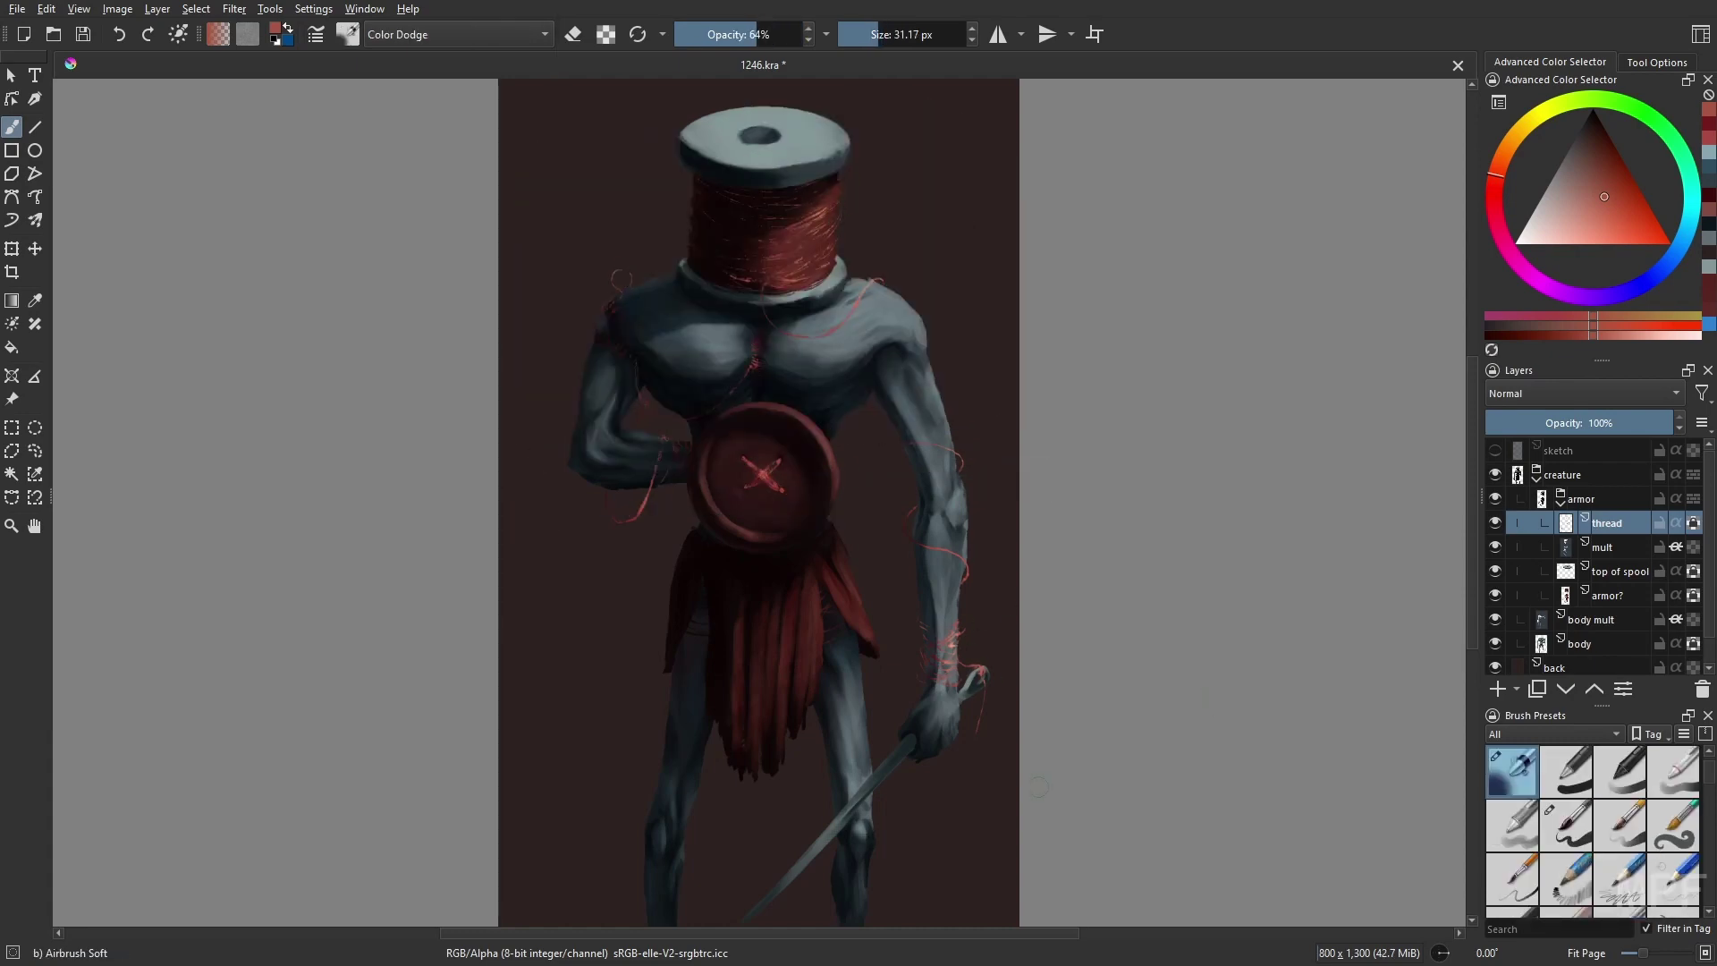
- Shade the spool's top disc in sampled dark blue with the Gamer Knife Maybe brush at 34% opacity and 15 px
left_click(1608, 547)
right_click(1262, 634)
left_click(1207, 528)
left_click(715, 134, "ctrl")
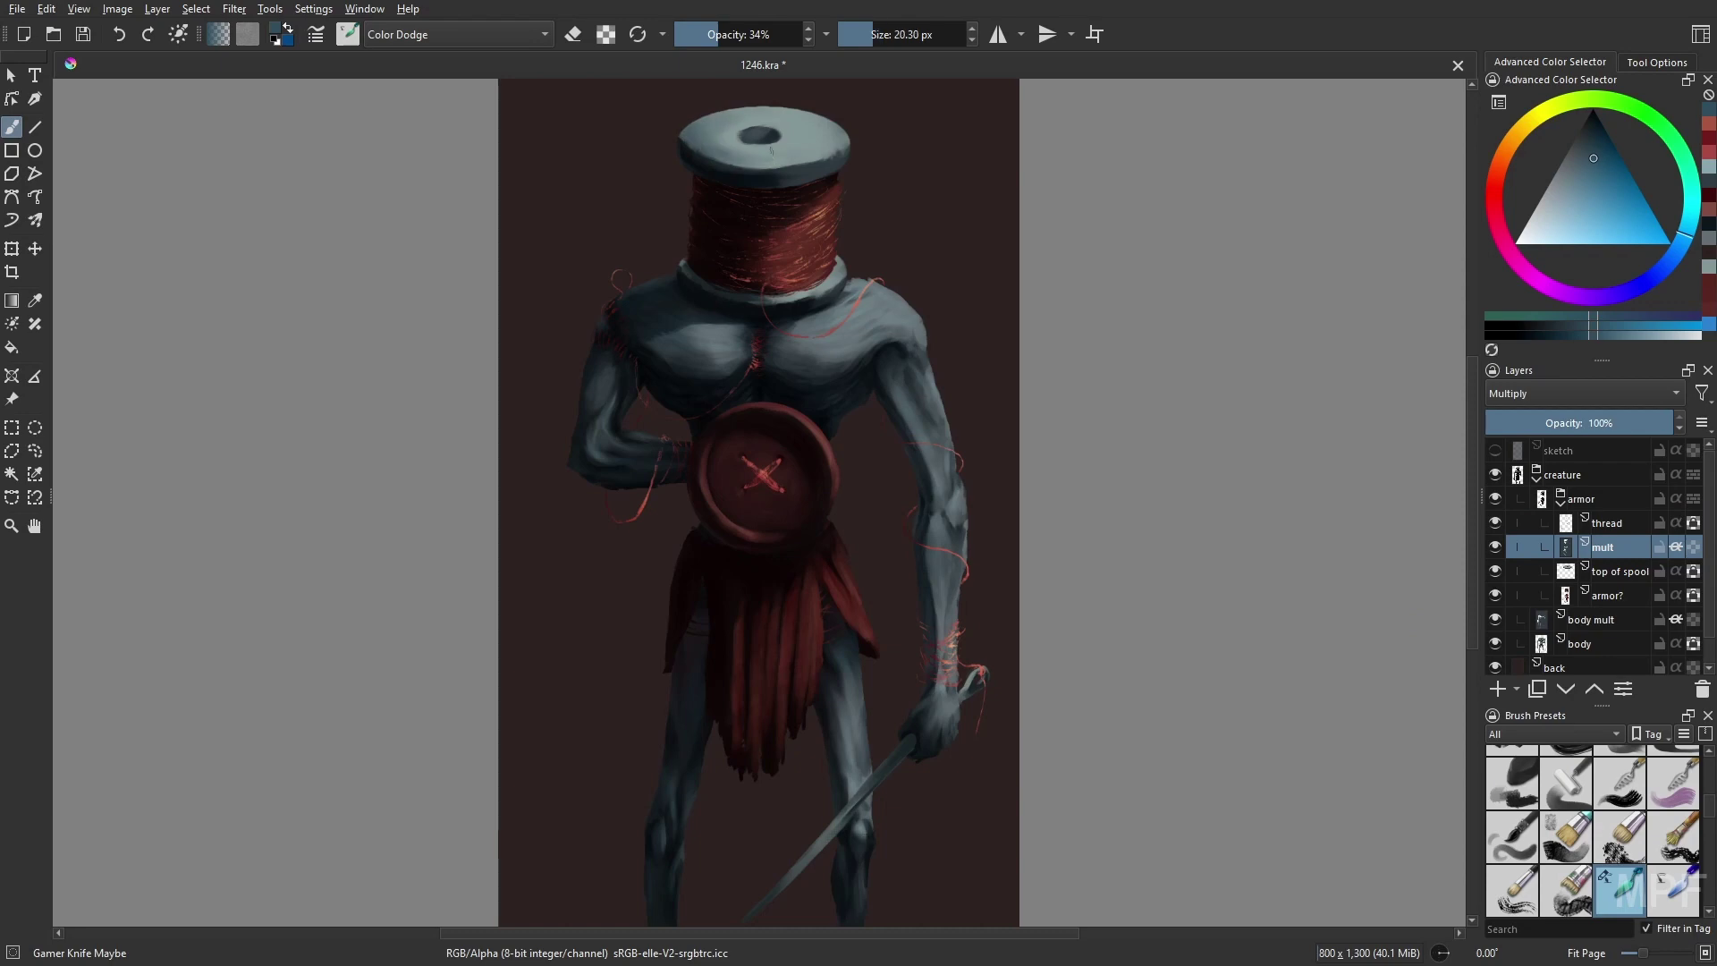
key("m")
left_click(711, 143)
key("/")
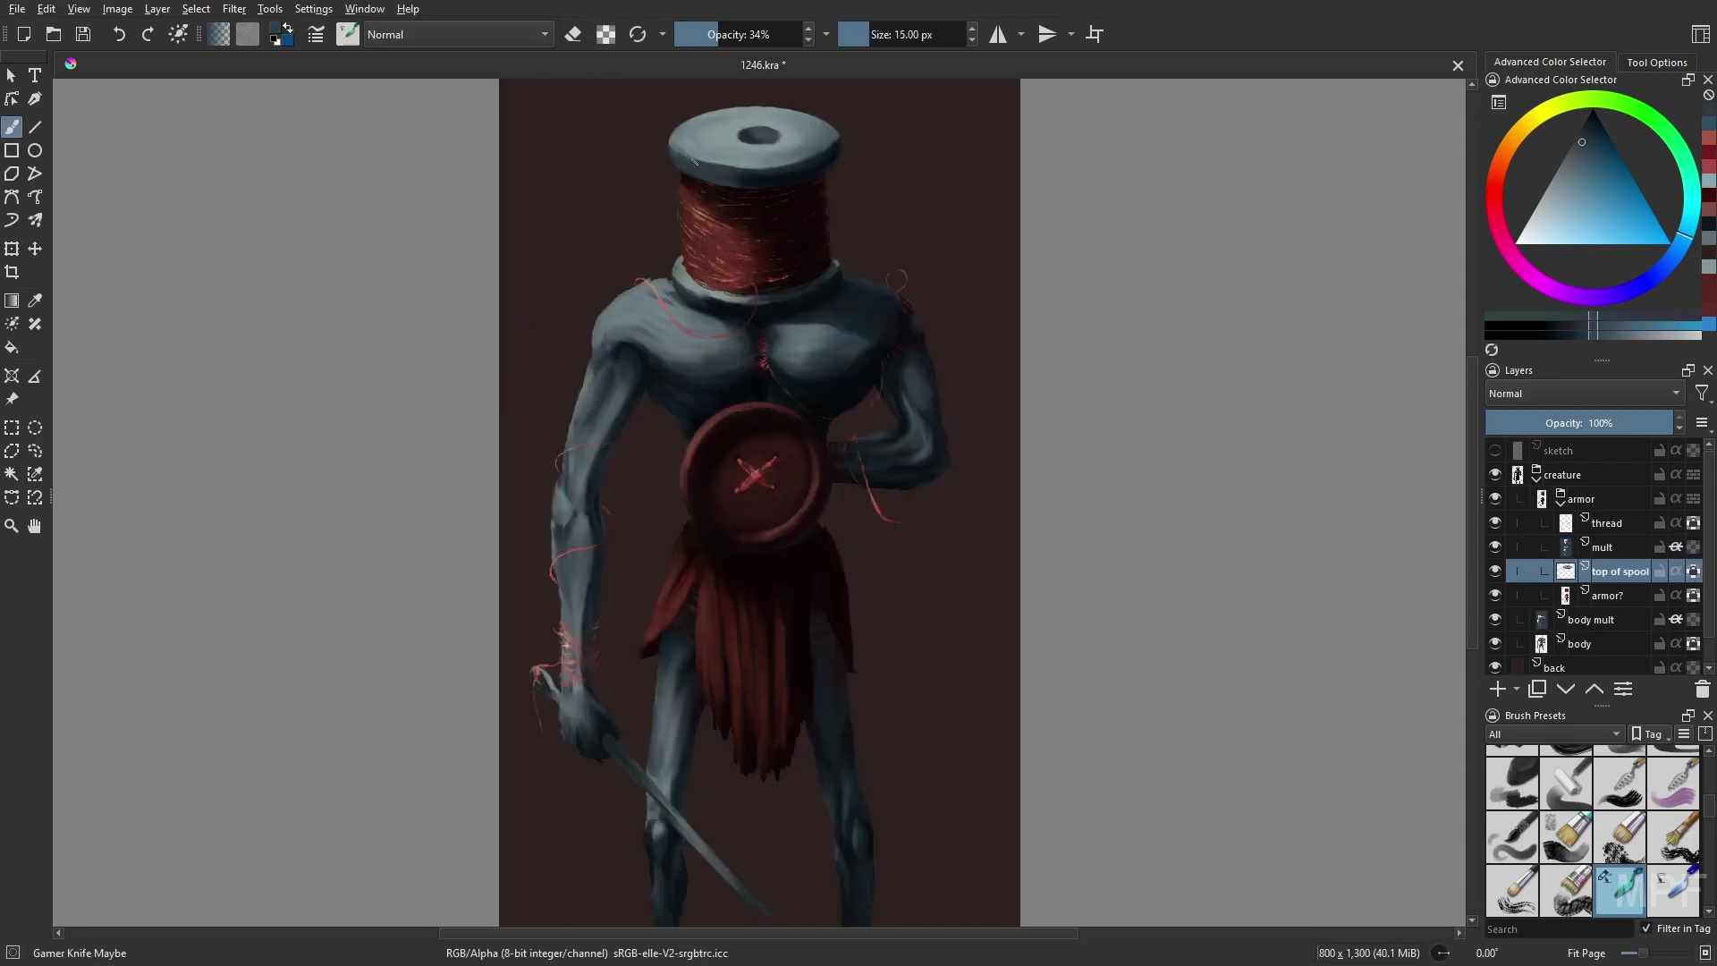
- Touch up the spool's lower collar on the armor? layer at 13 px, then shade the spool's hole at 62% opacity
key("m")
key("bracketleft")
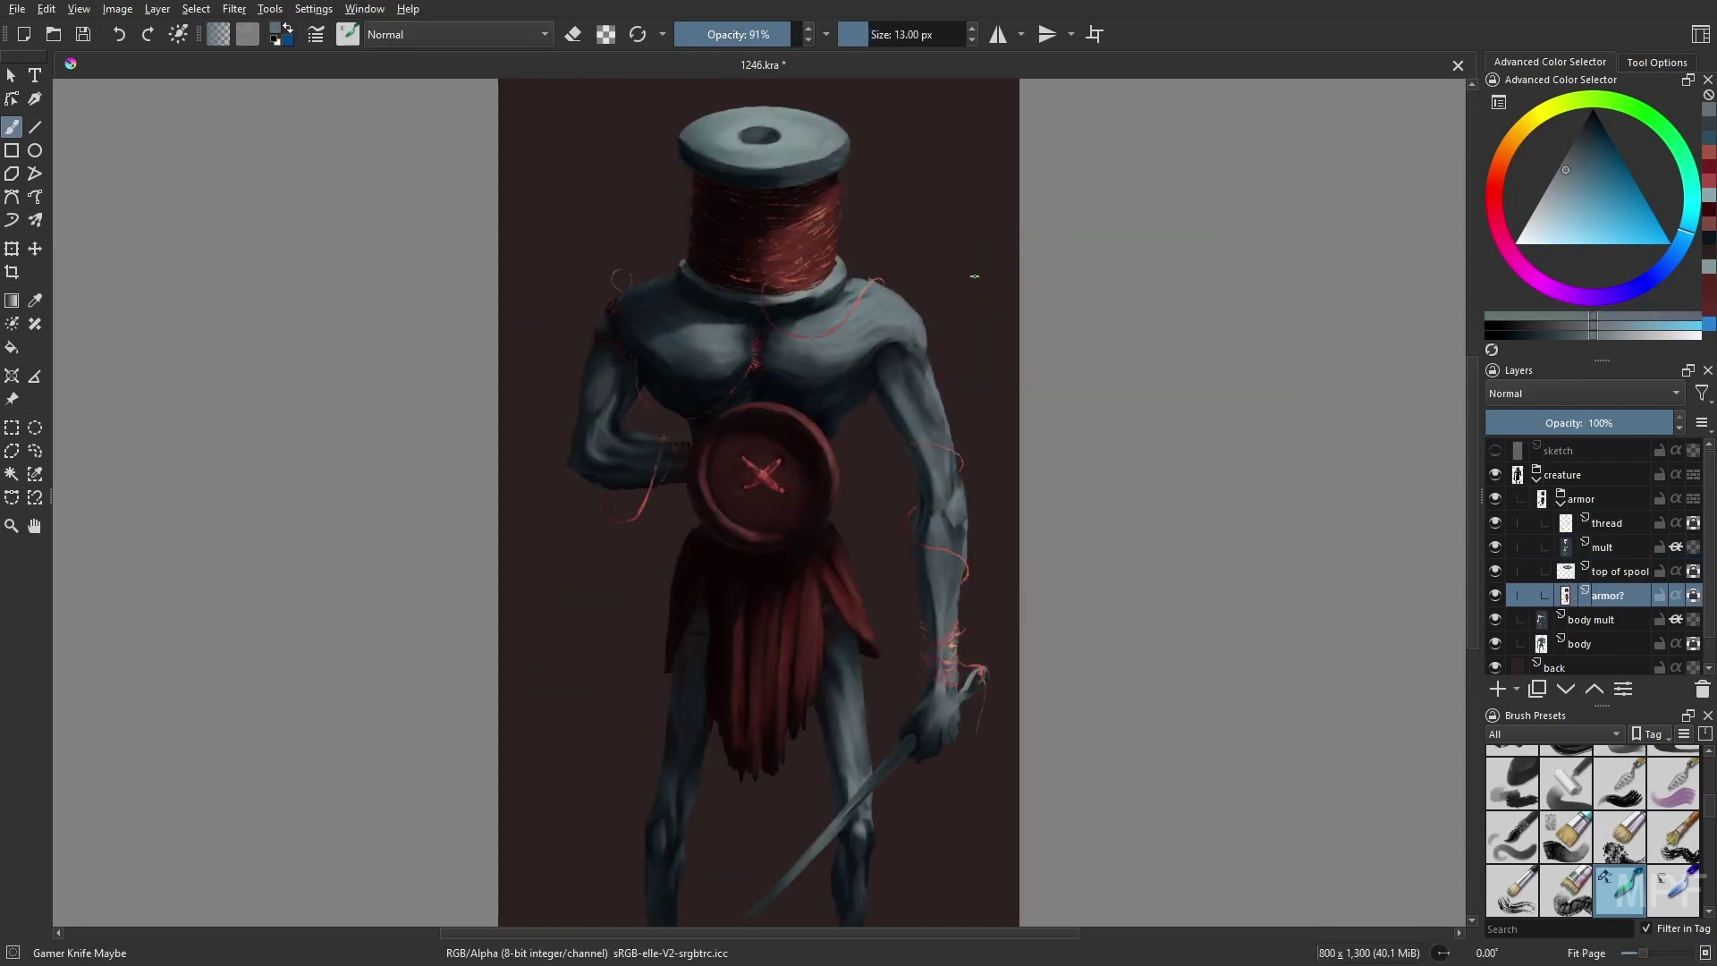
left_click(845, 280)
left_click(760, 134)
key("i")
key("i")
key("i")
key("m")
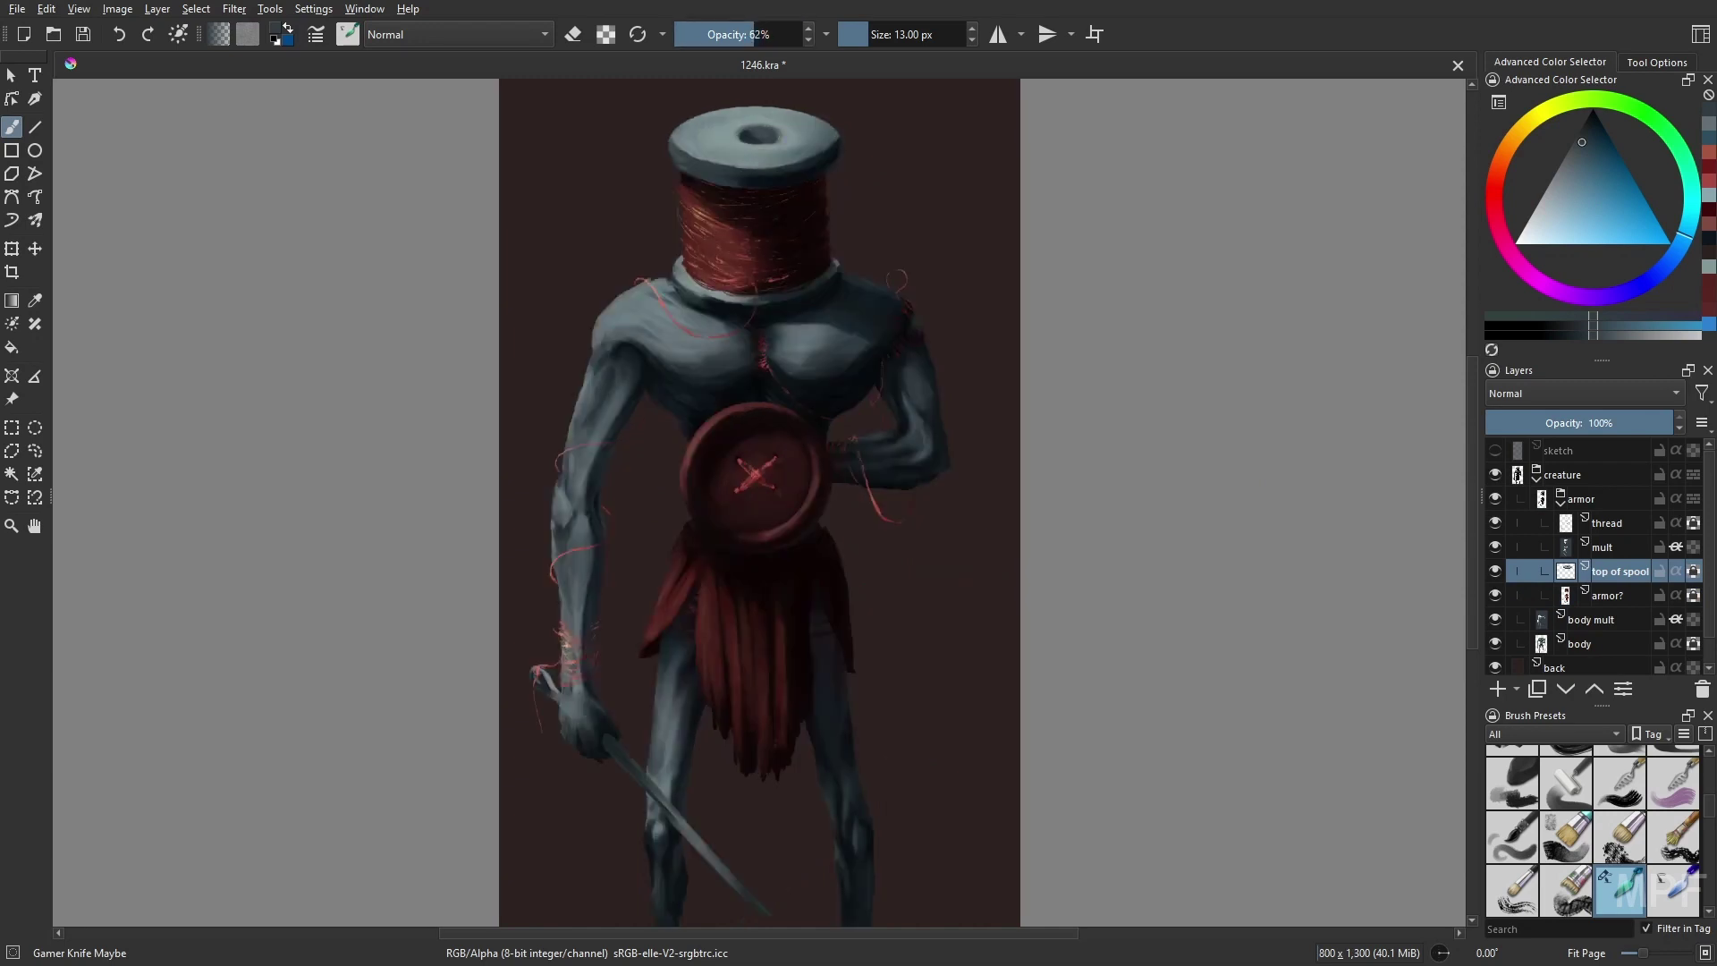
- Lighten the spool's top disc with a sampled pale teal at 62% opacity and 10 px
left_click(744, 270, "ctrl")
key("bracketleft")
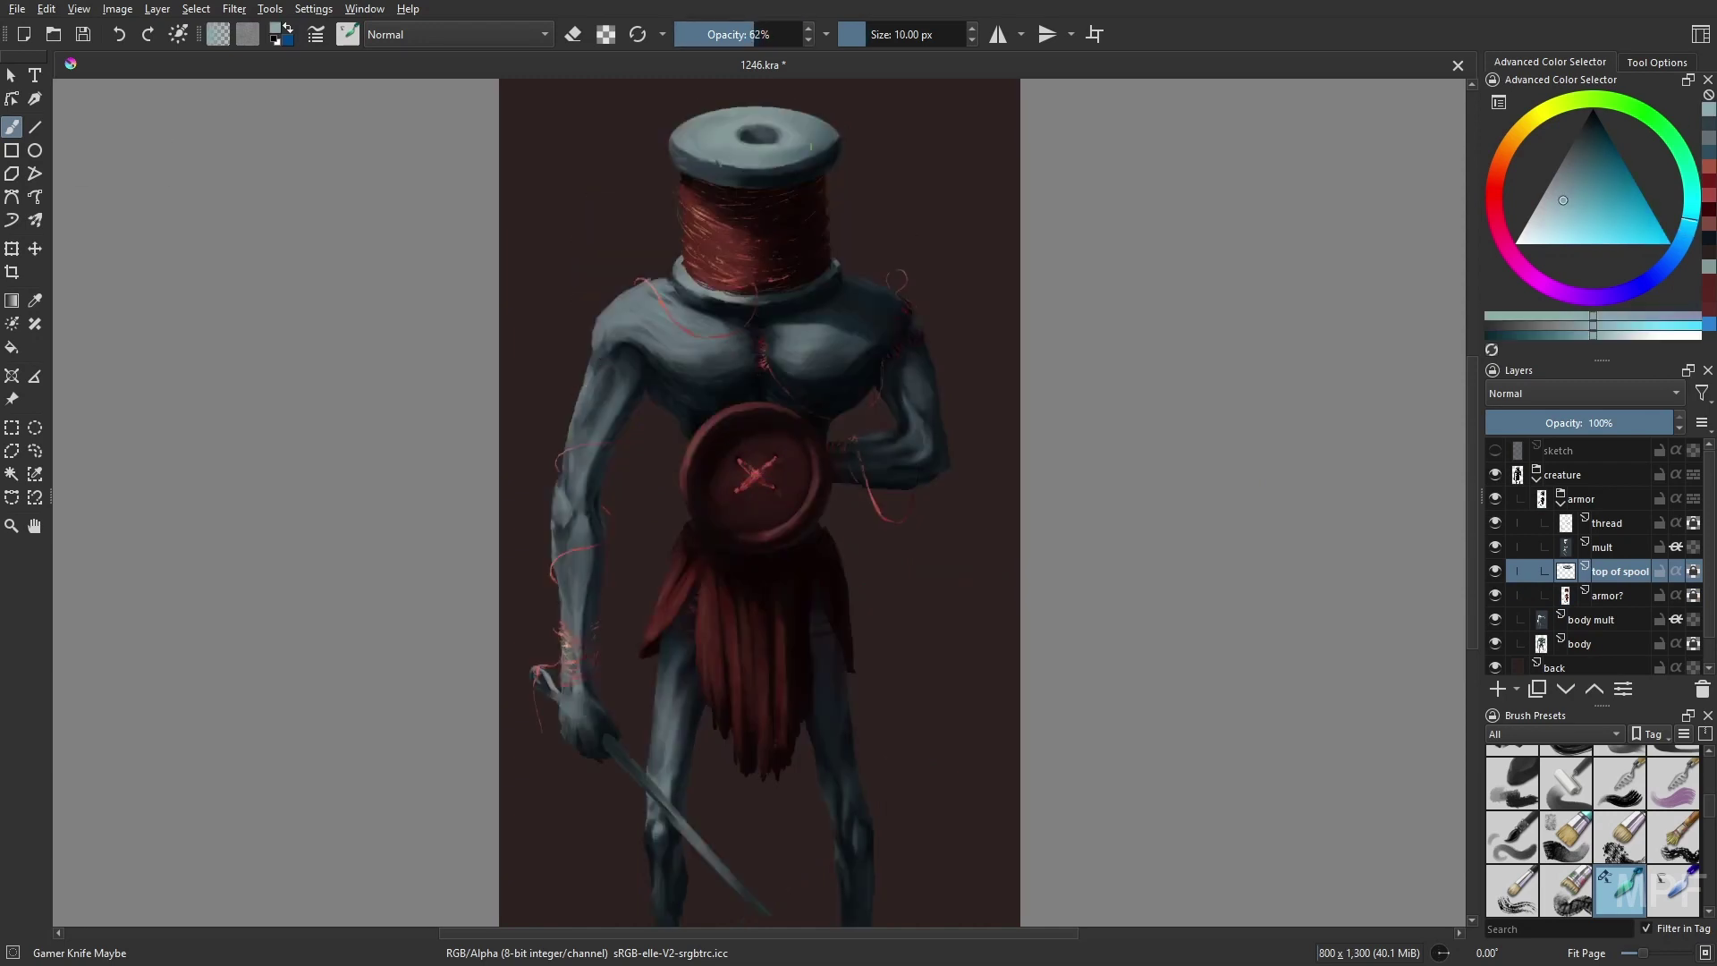
key("m")
key("m")
- Paint dark blue shadows around the sword hand and needle on the mult layer, enlarging the brush to 20 px
key("Page_Down")
left_click(1610, 546)
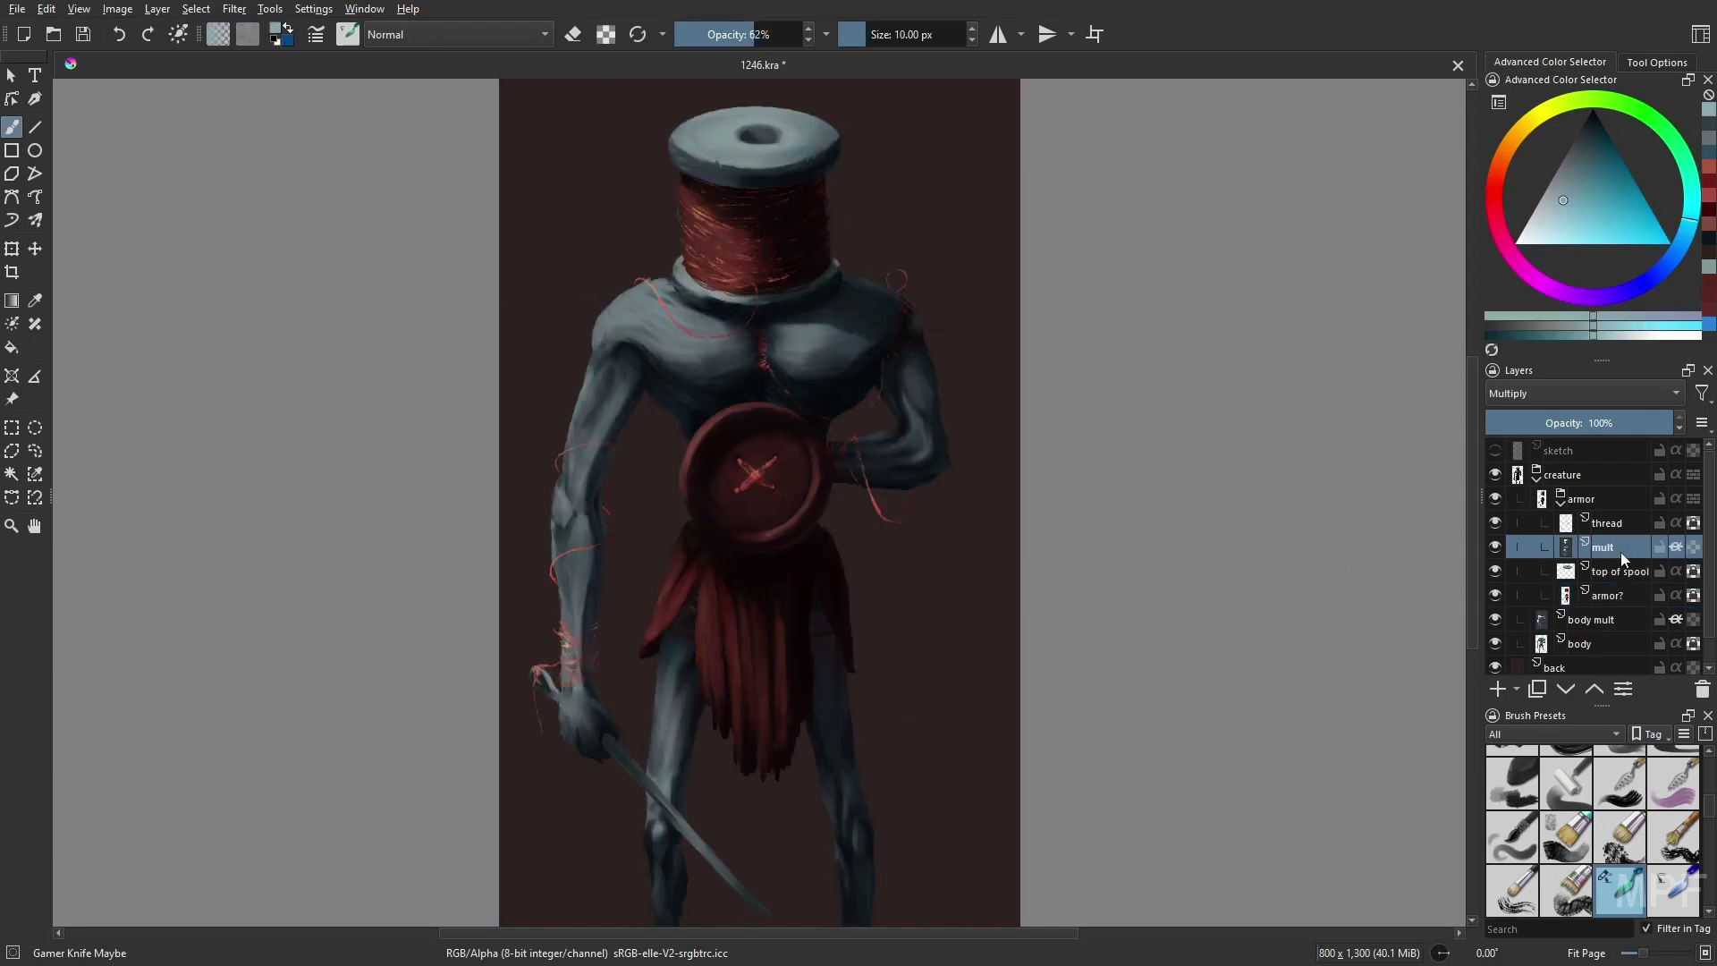
key("x")
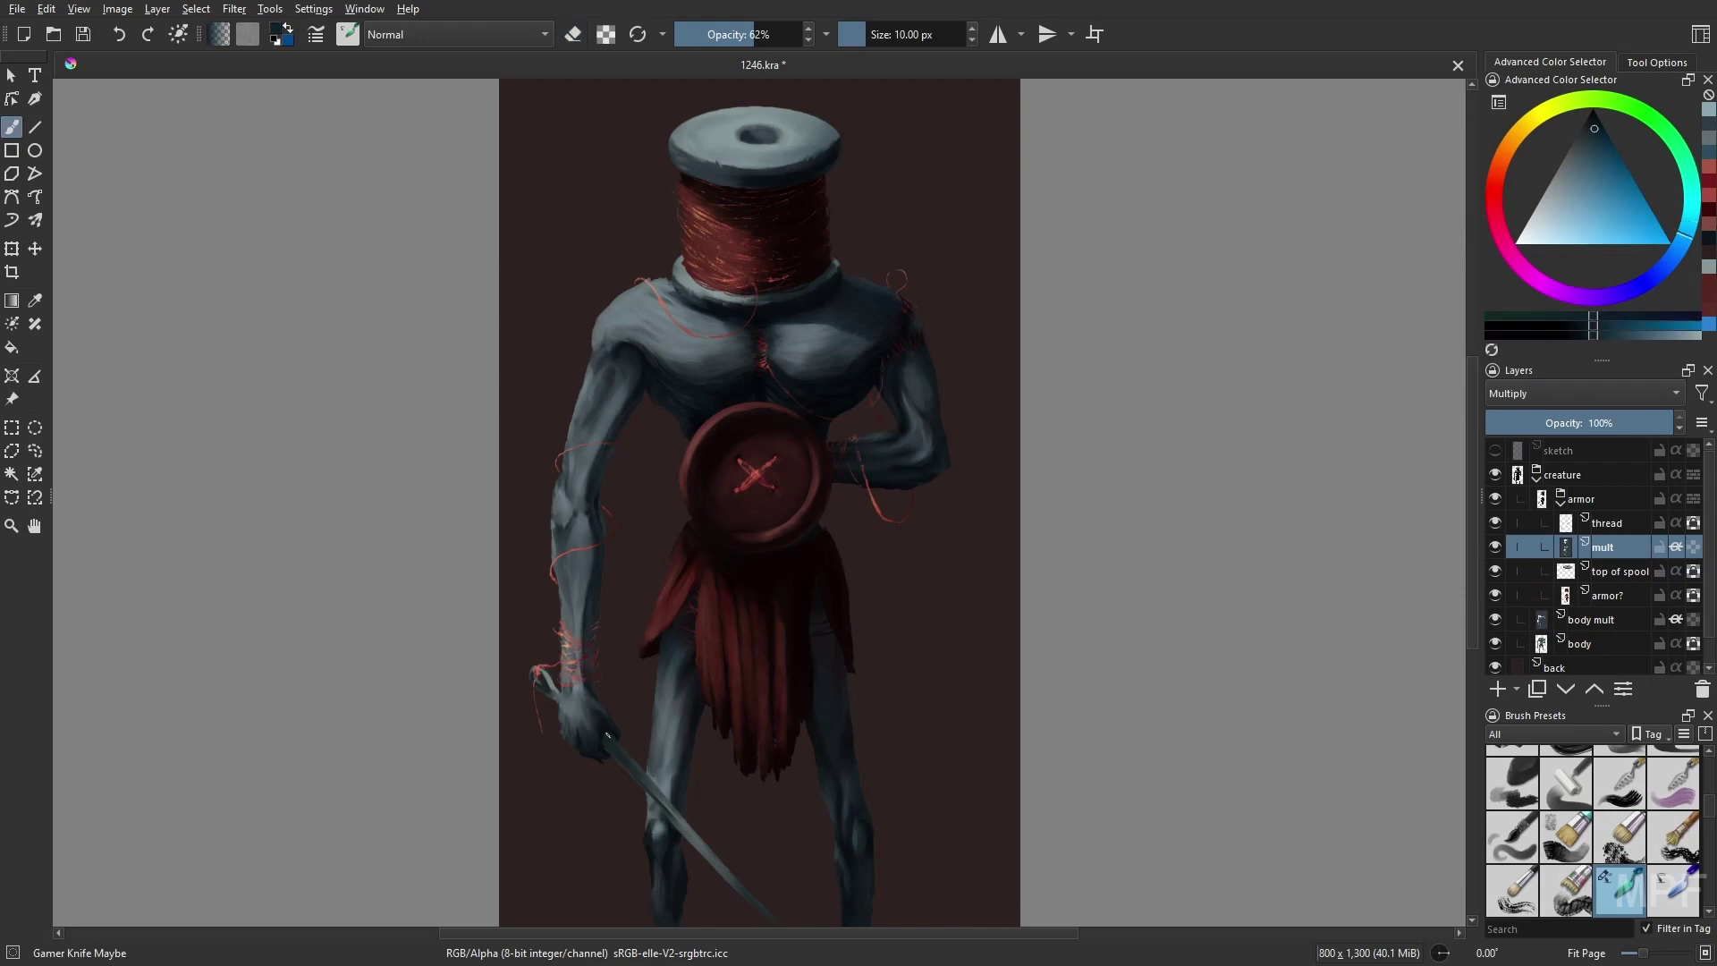
key("e")
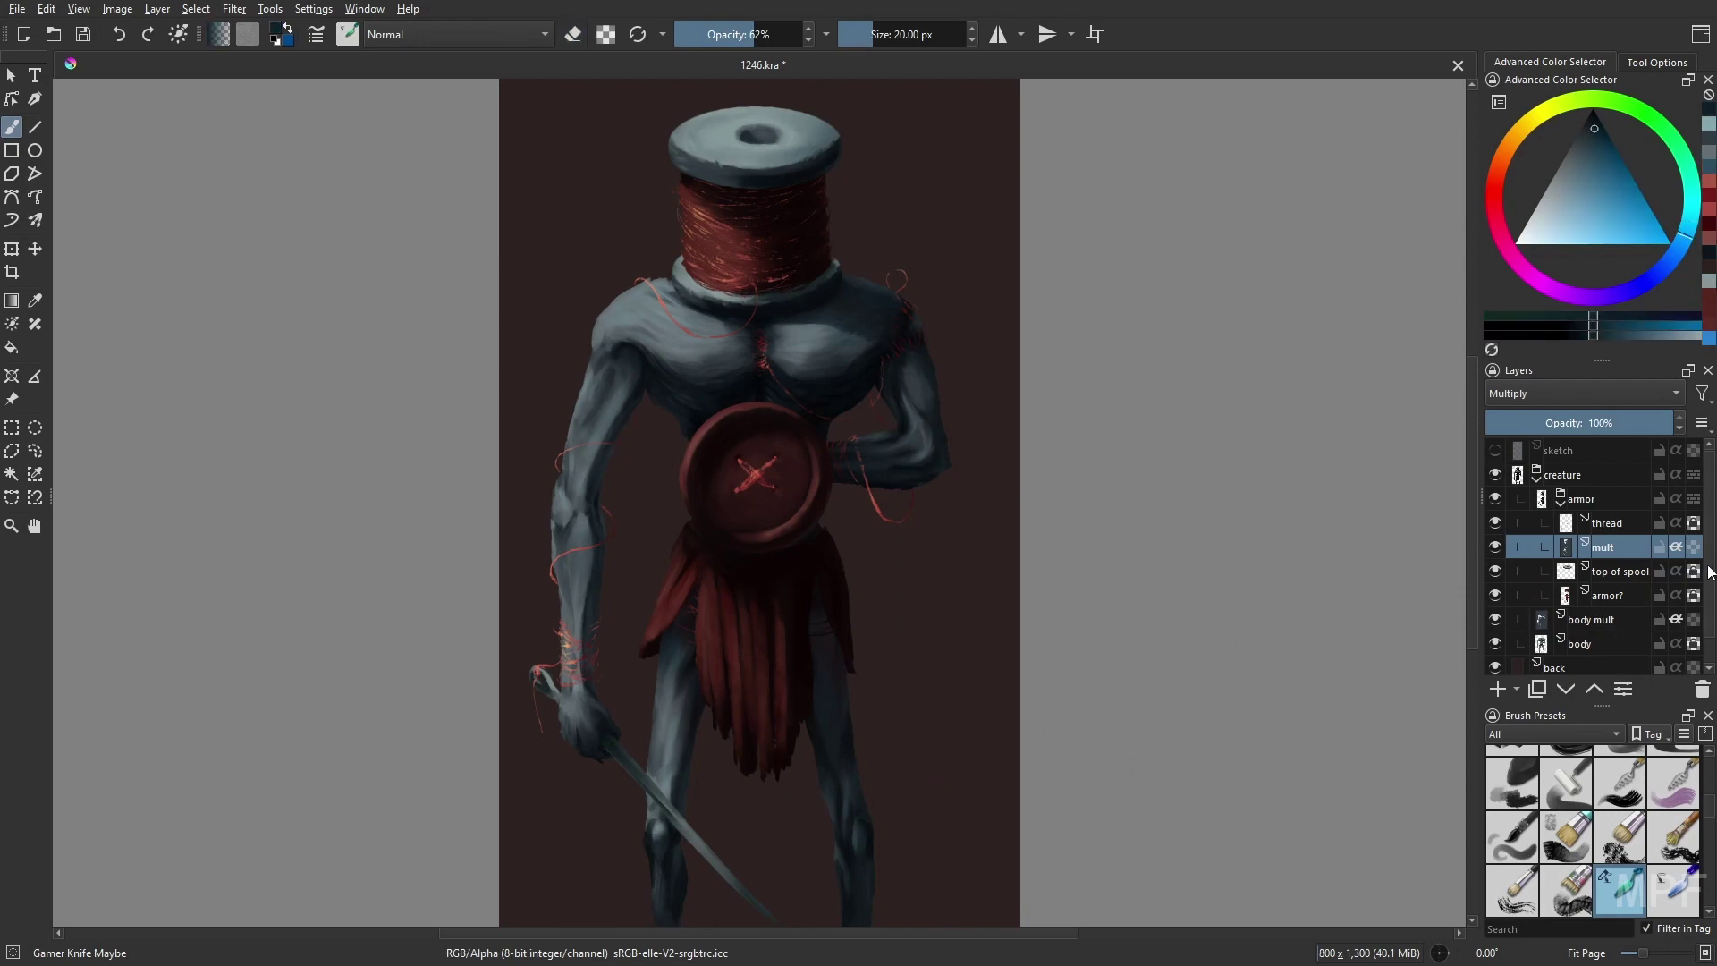
- Add a layer named "back armor" beneath the body layer and choose the RGBA 06 Rock brush
key("Insert")
type("back armor")
key("Return")
right_click(1123, 685)
left_click(1124, 564)
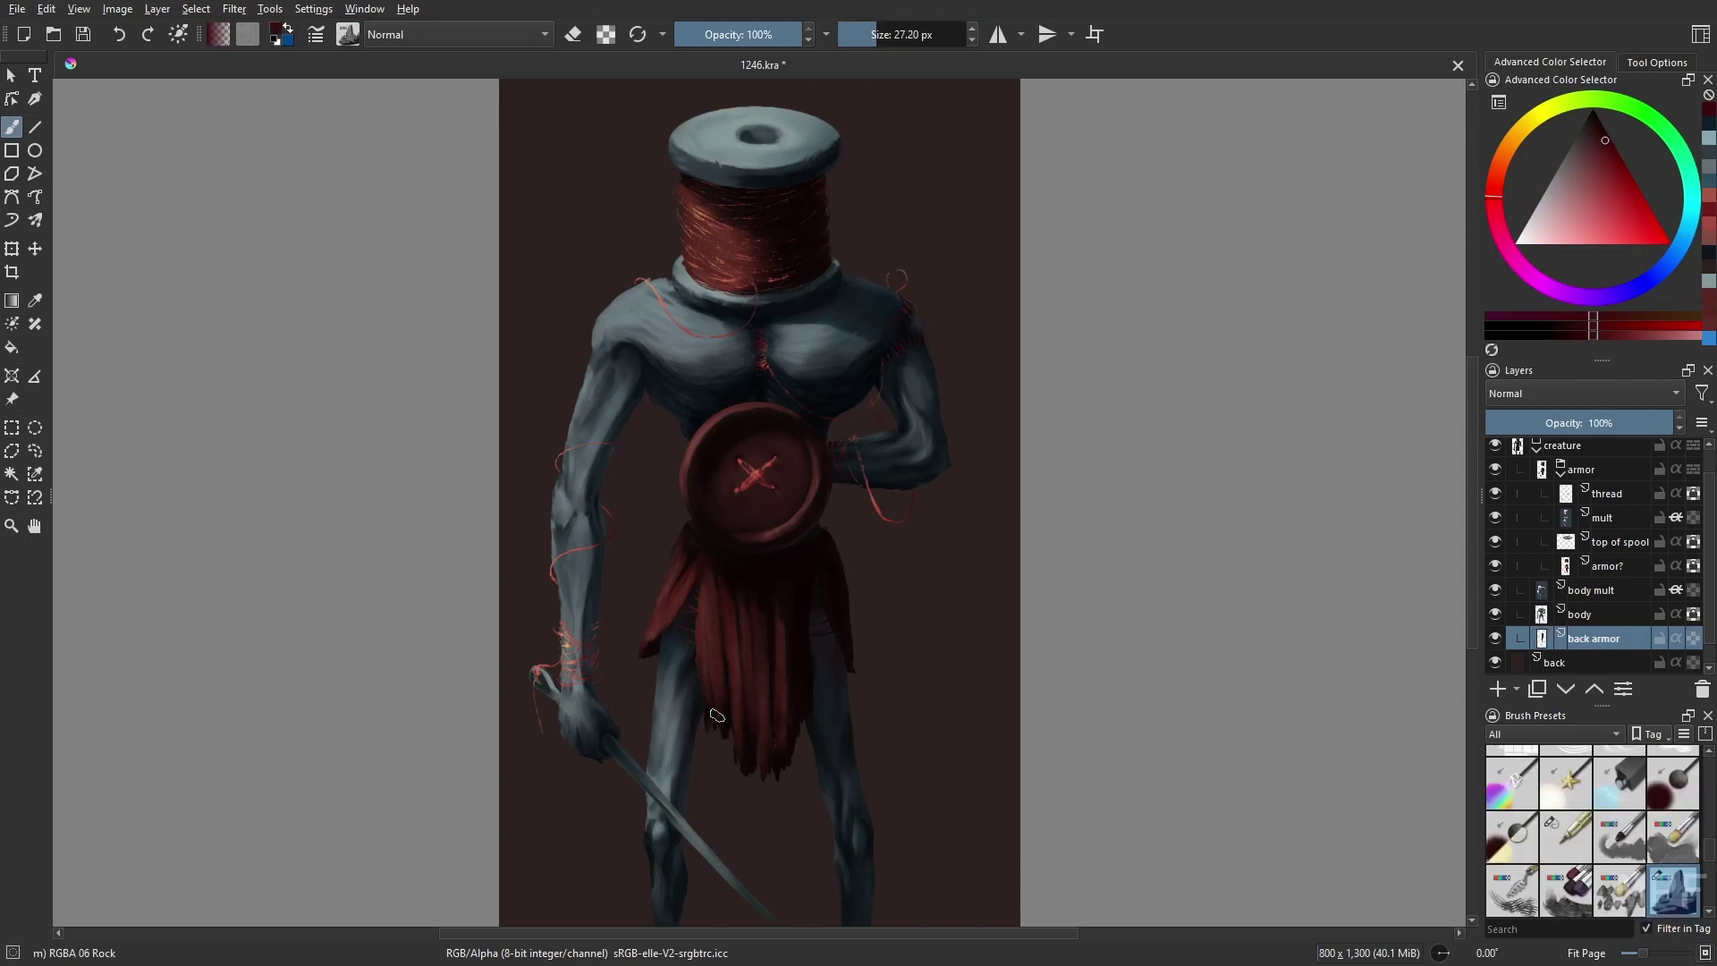
- Paint ragged dark red cloth behind the waist cloth at 100% opacity, reducing the brush from about 27 to 5 px
left_click_drag(721, 715, 796, 725)
key("bracketleft")
key("bracketleft")
key("bracketleft")
key("bracketleft")
key("bracketleft")
key("bracketleft")
key("bracketleft")
key("bracketleft")
key("bracketleft")
key("bracketleft")
key("bracketleft")
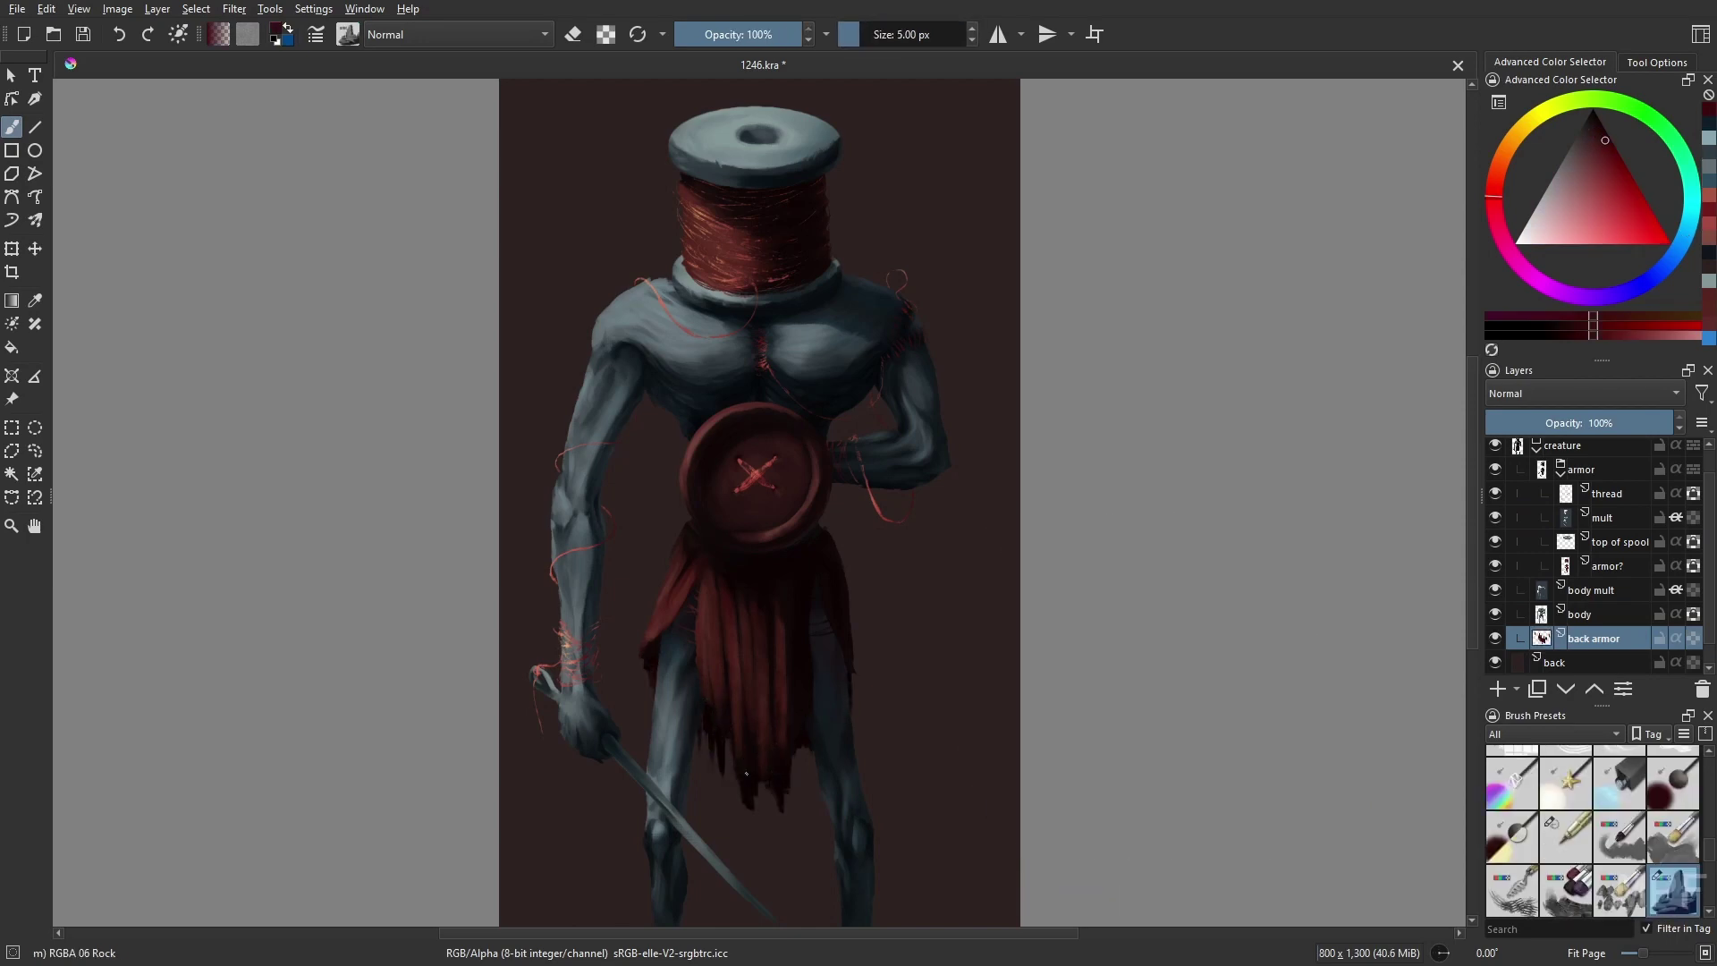
- Extend the ragged dark red cloth at the hip on the back armor layer, enlarging the brush to 16 px
key("bracketright")
key("bracketright")
key("bracketright")
key("bracketright")
key("bracketright")
key("bracketright")
key("bracketright")
key("bracketright")
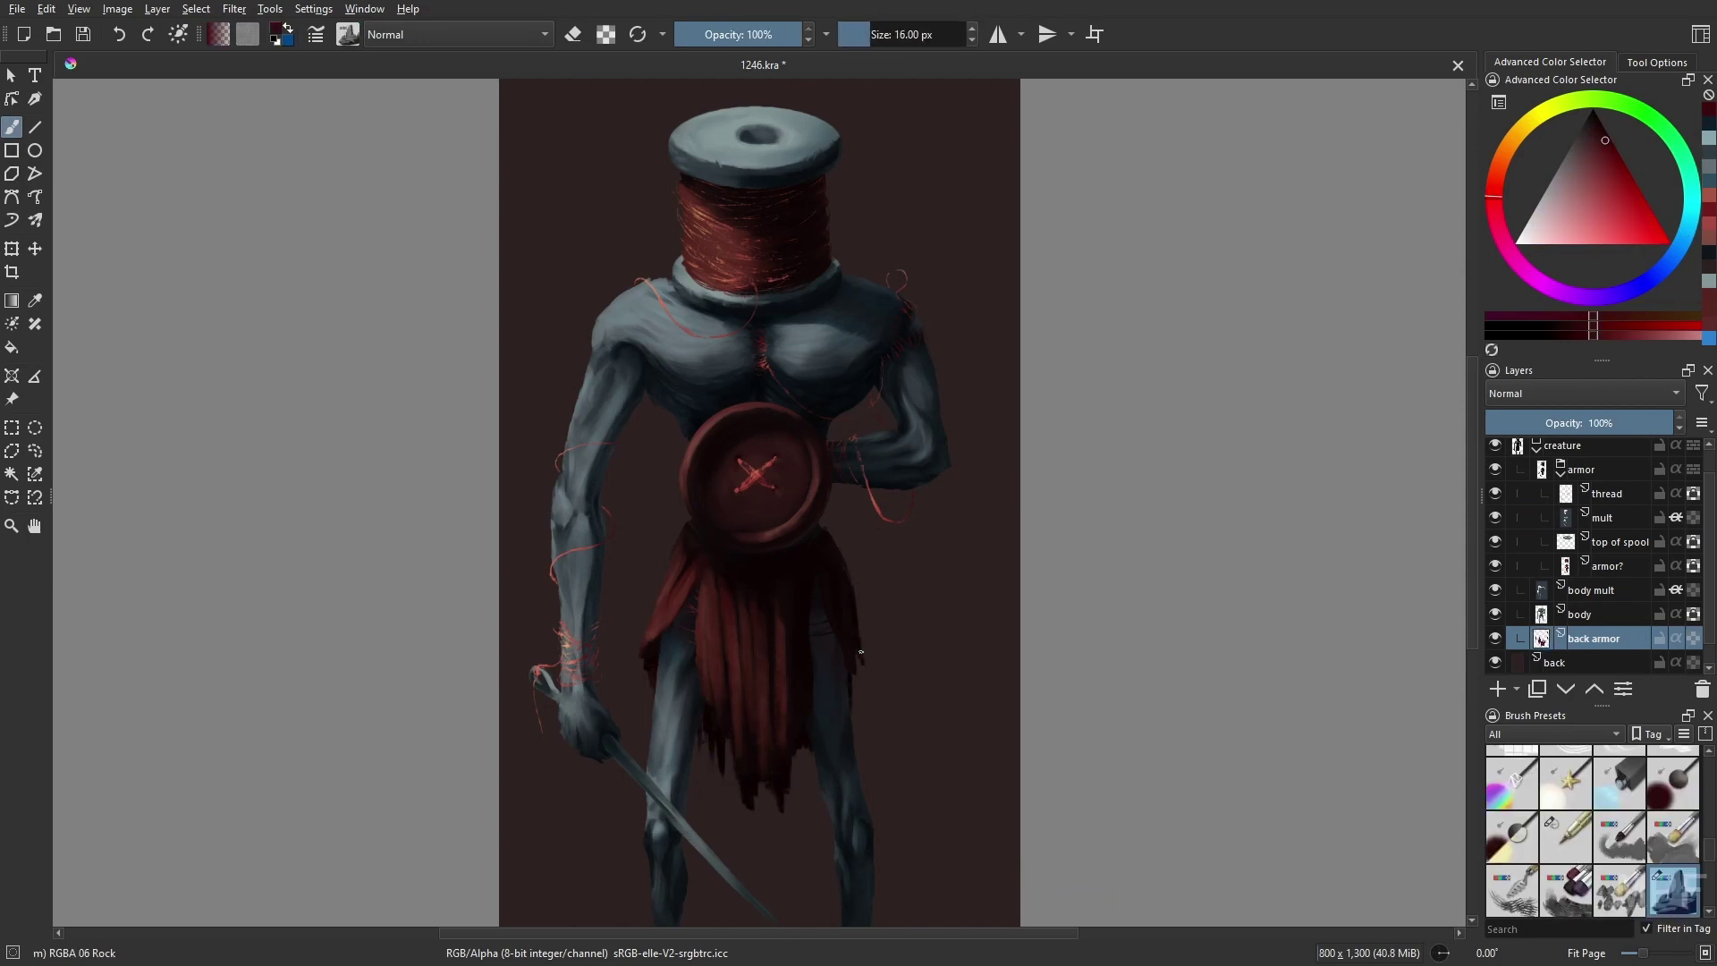
- Shade the spool in dark blue on the mult layer using the Gamer Knife Maybe and WaterC Spread brushes
left_click(1603, 517)
scroll(1592, 832, "up", 5)
left_click(1619, 771)
key("m")
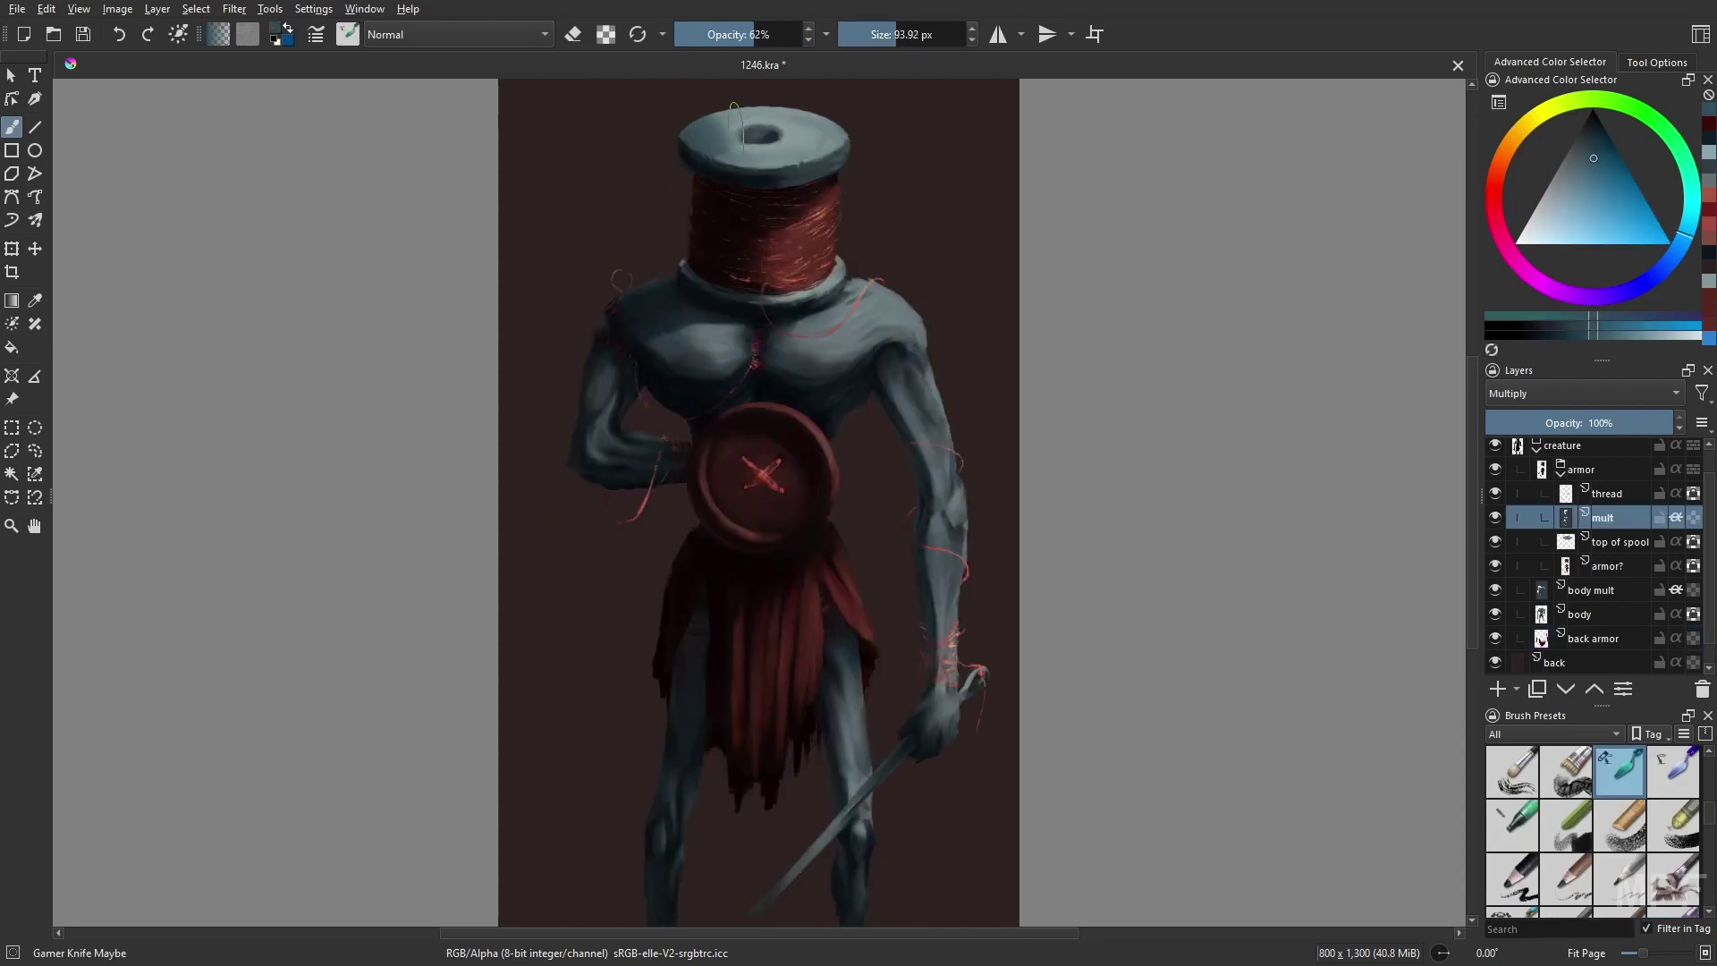
key("e")
key("slash")
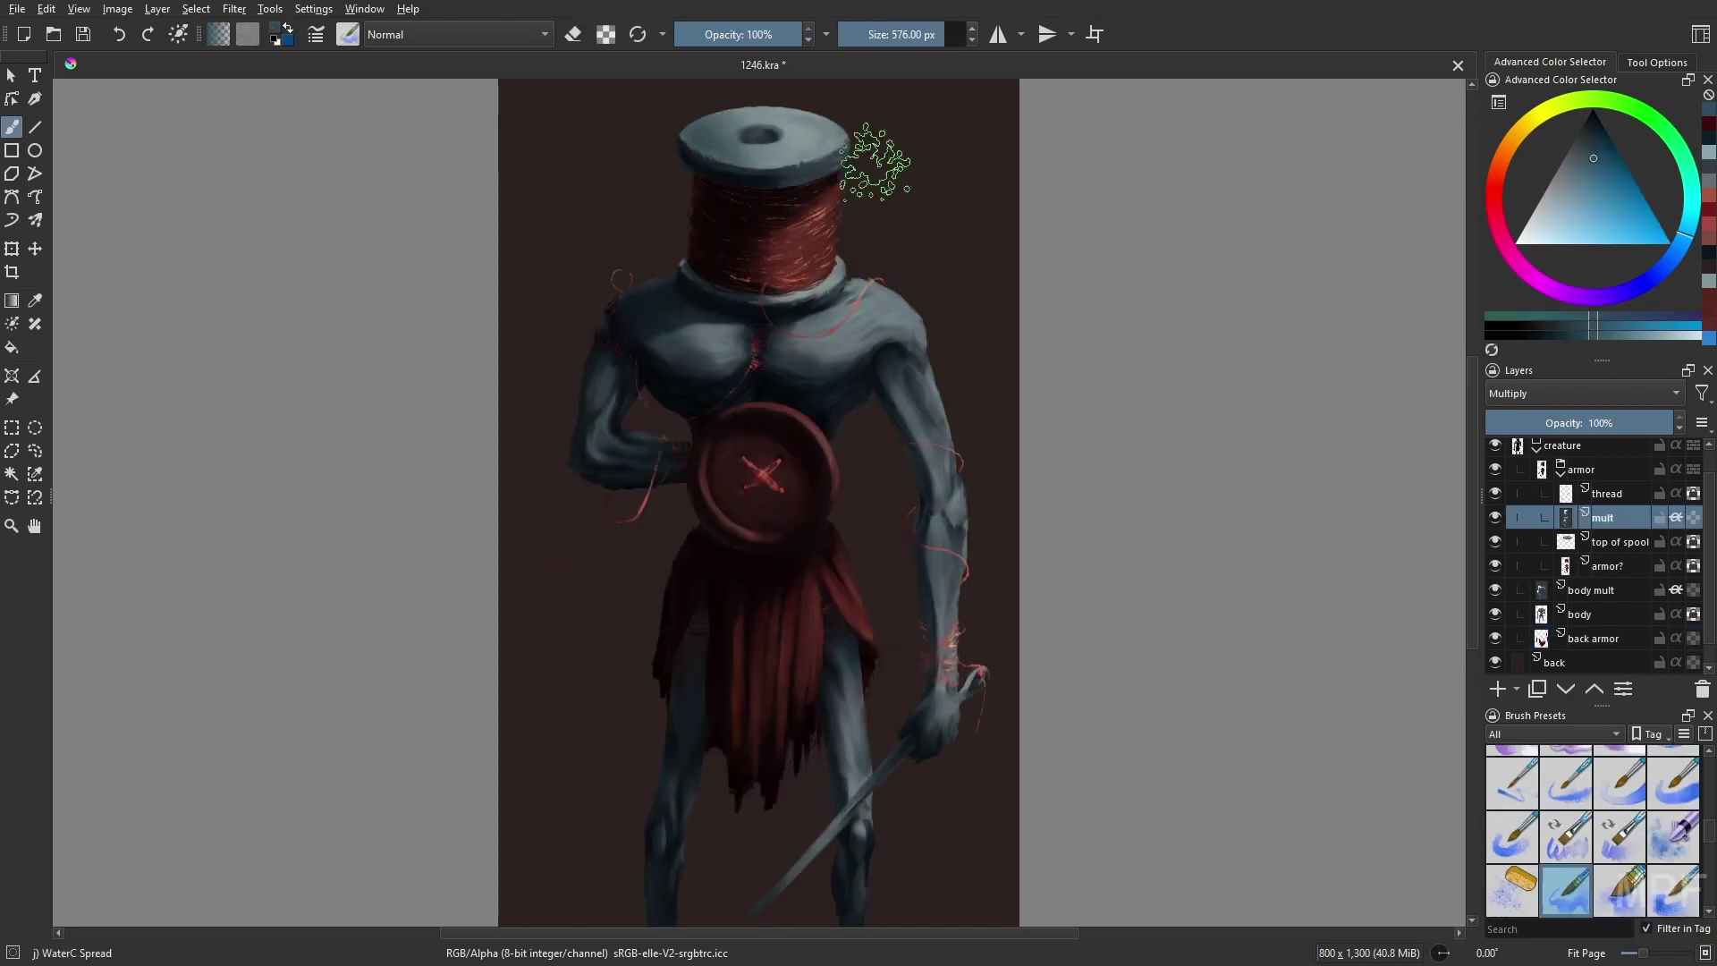
key("slash")
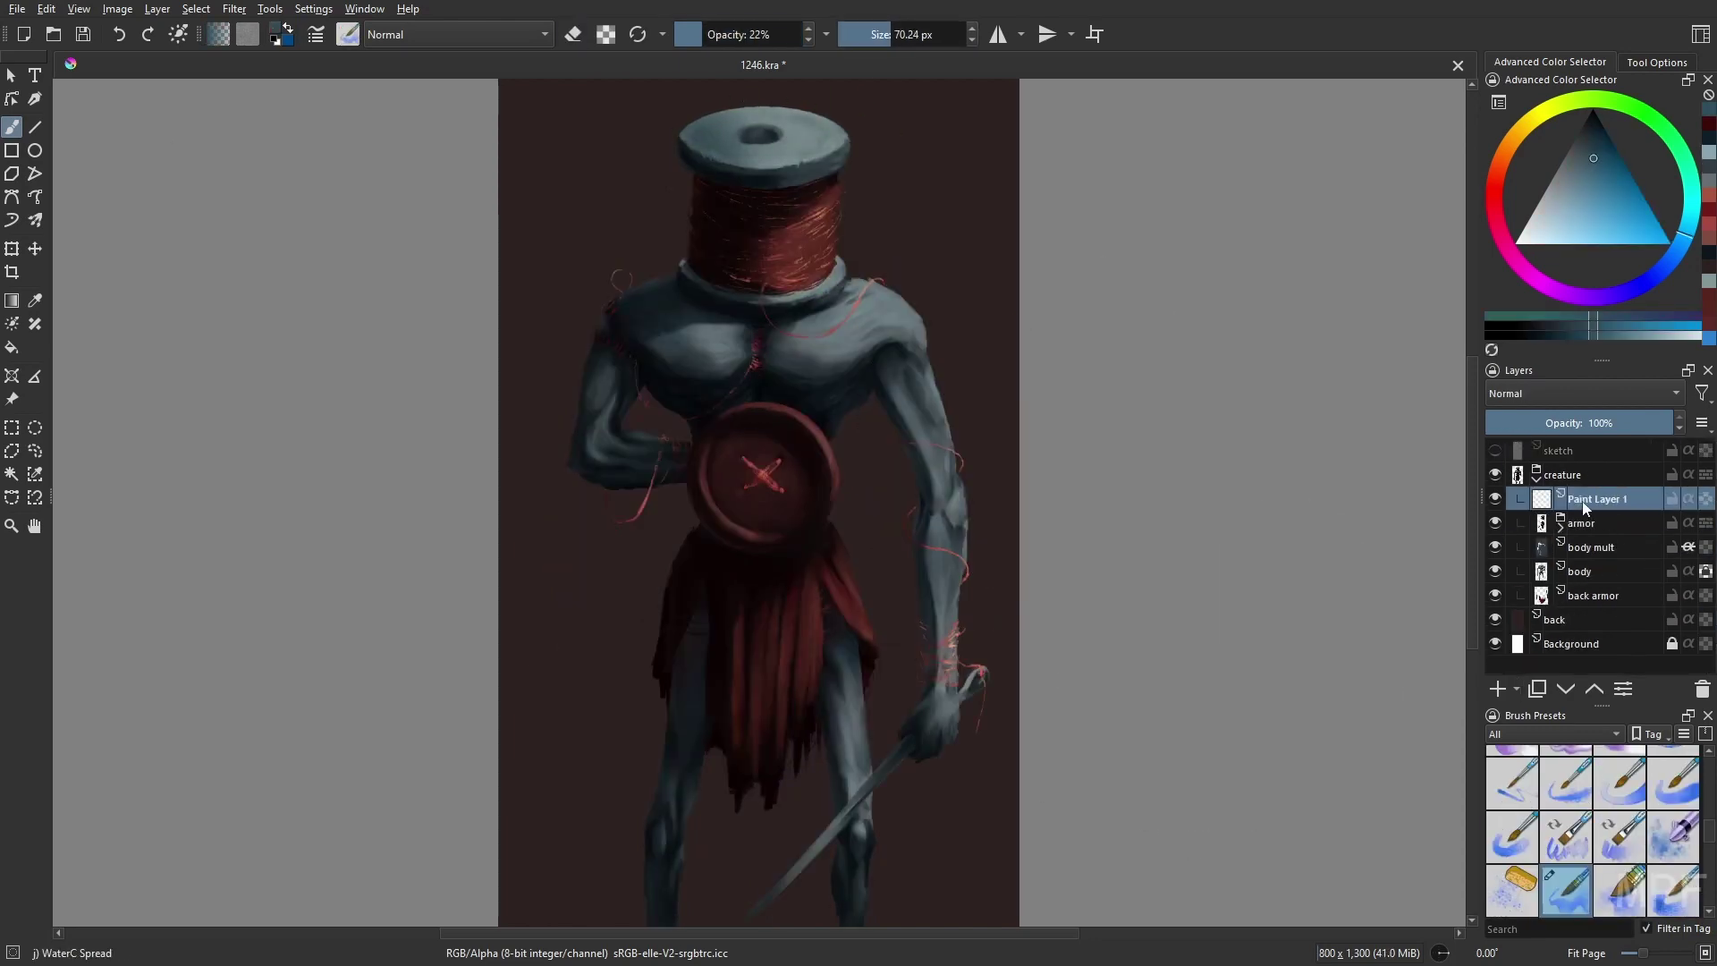
- Add a Color Dodge layer named "dodge" in the creature group and brighten the red thread and stitches at 62% opacity
left_click(886, 35)
mouse_move(747, 246)
left_mouse_down()
mouse_move(786, 233)
mouse_move(805, 295)
left_mouse_up()
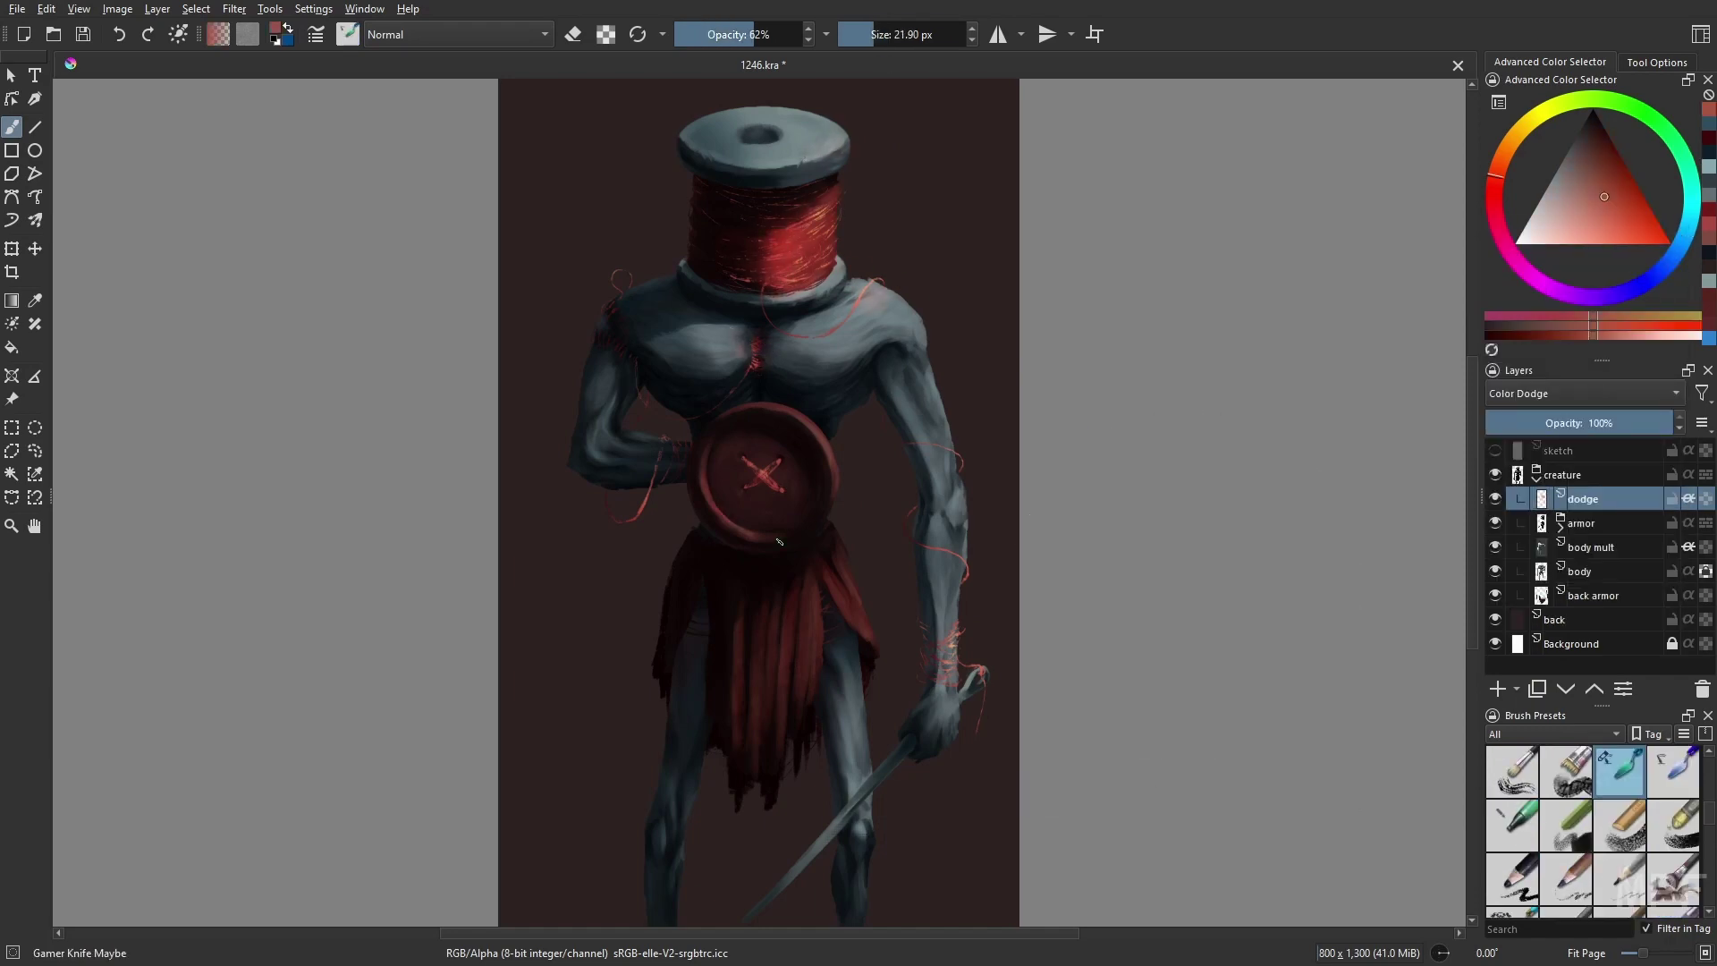
key("bracketleft")
key("bracketleft")
key("bracketleft")
key("bracketleft")
key("m")
key("bracketleft")
key("bracketleft")
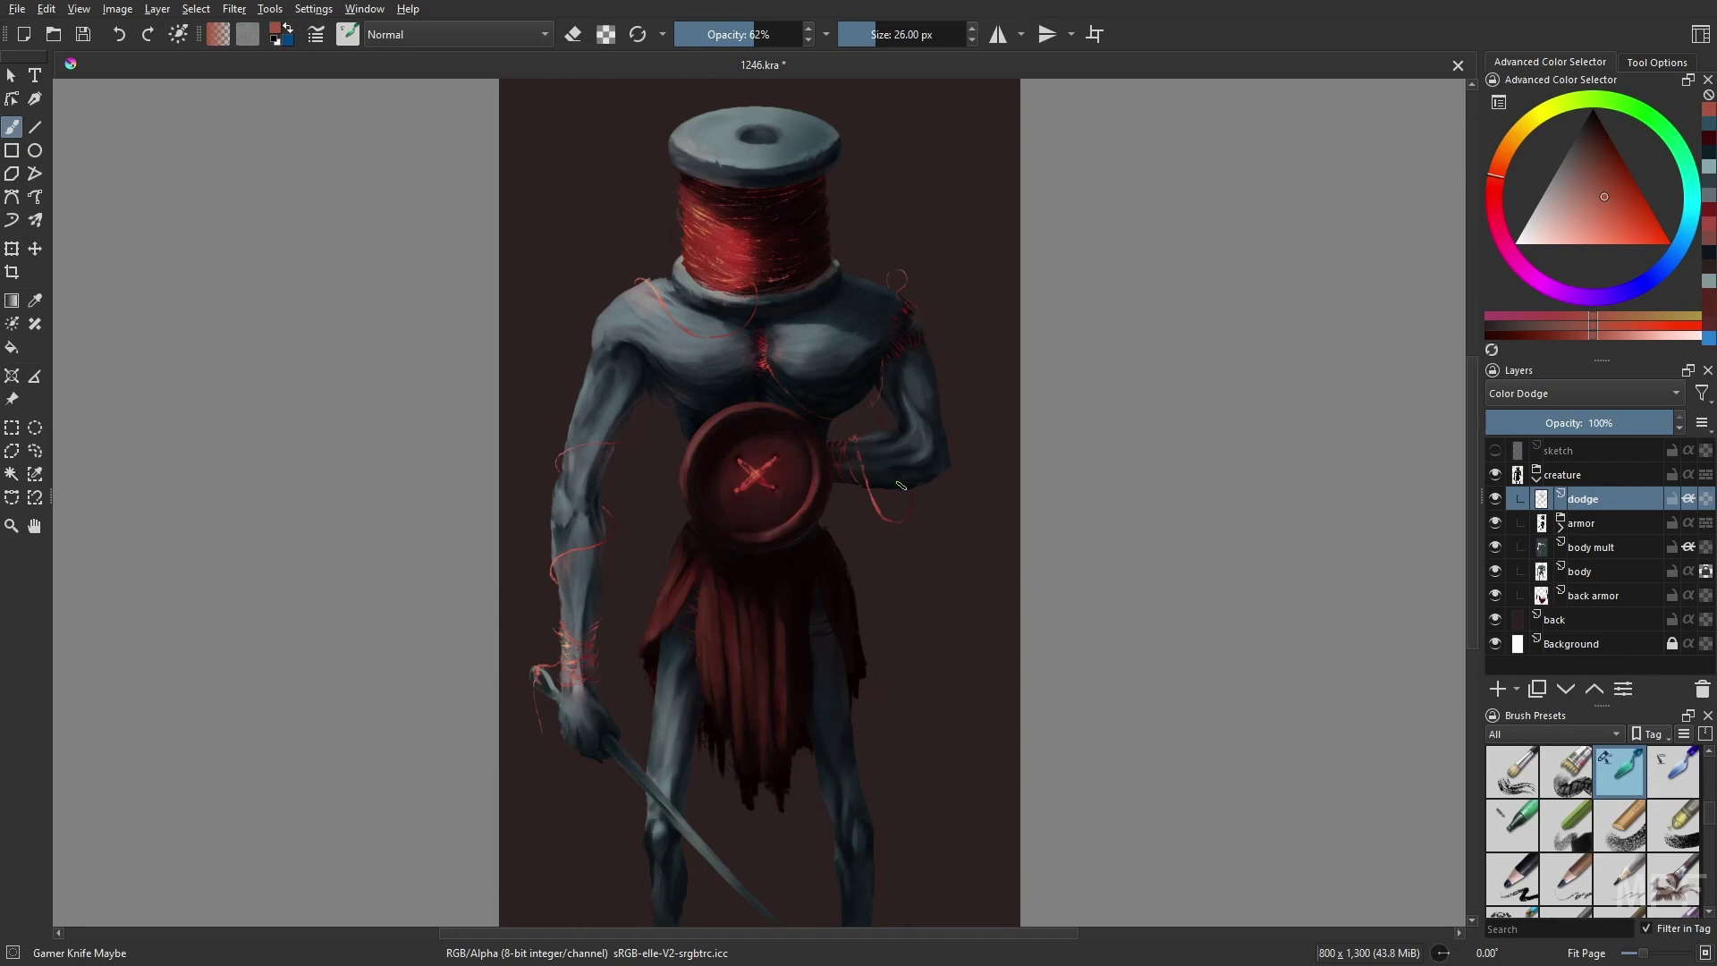
- Brighten the body highlights and needle on the dodge layer at 44% opacity with a brush of about 29 px
key("m")
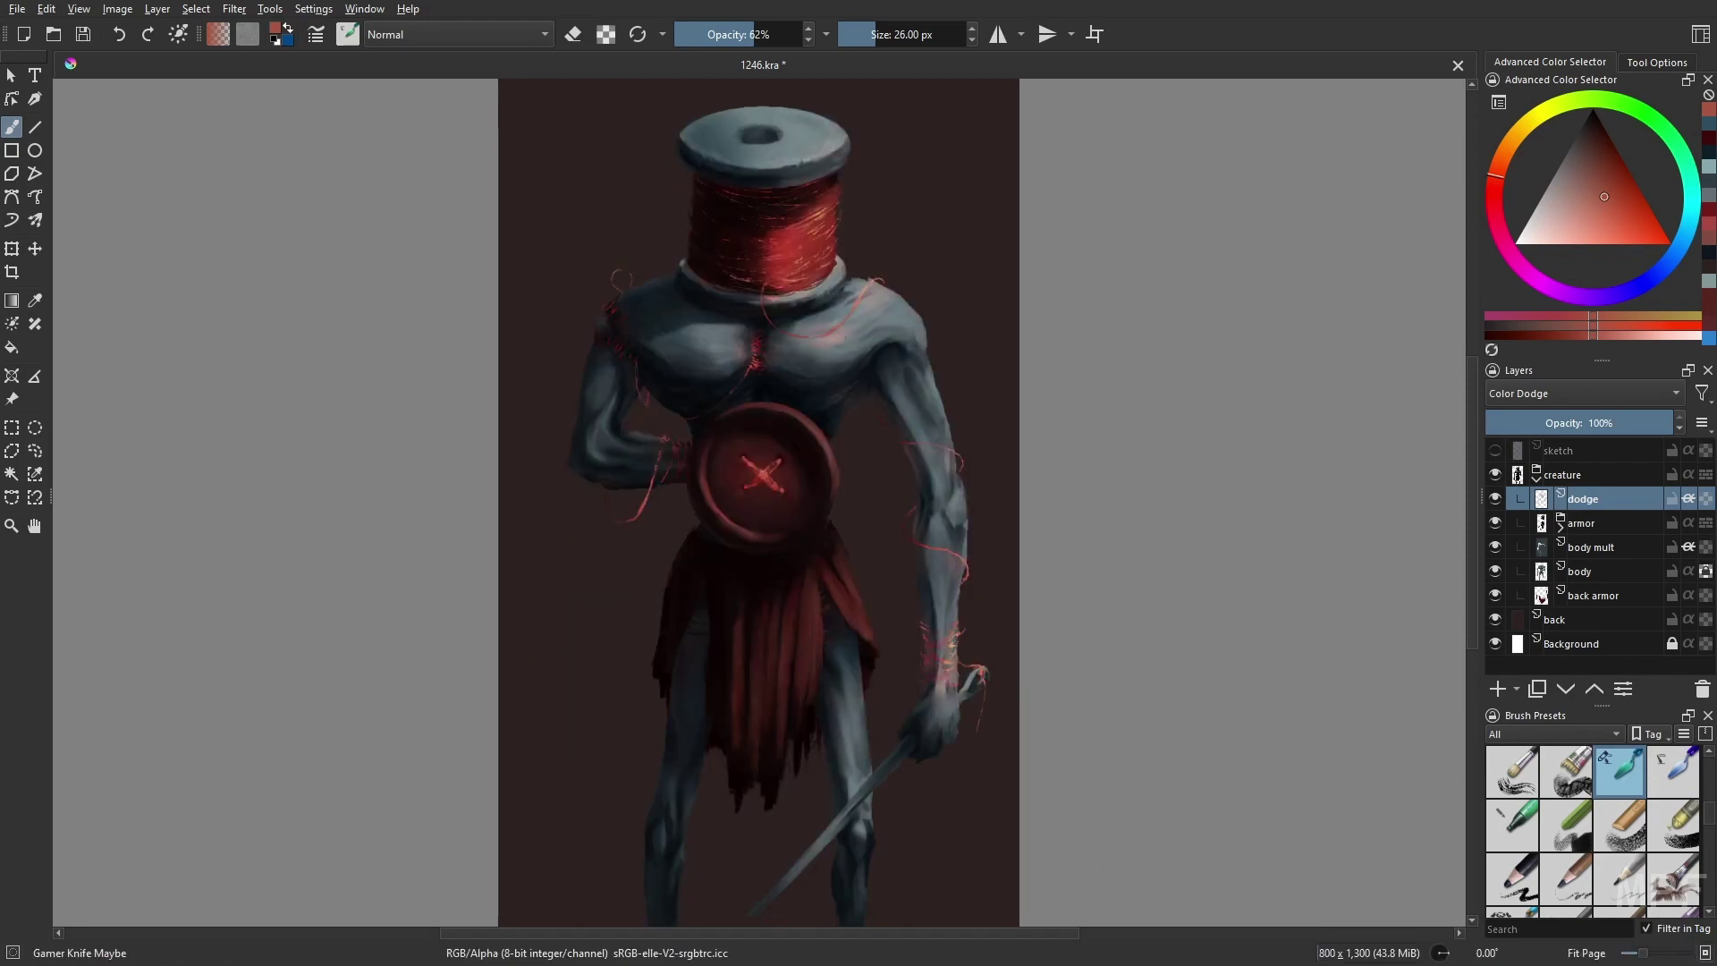
key("i")
key("i")
key("bracketright")
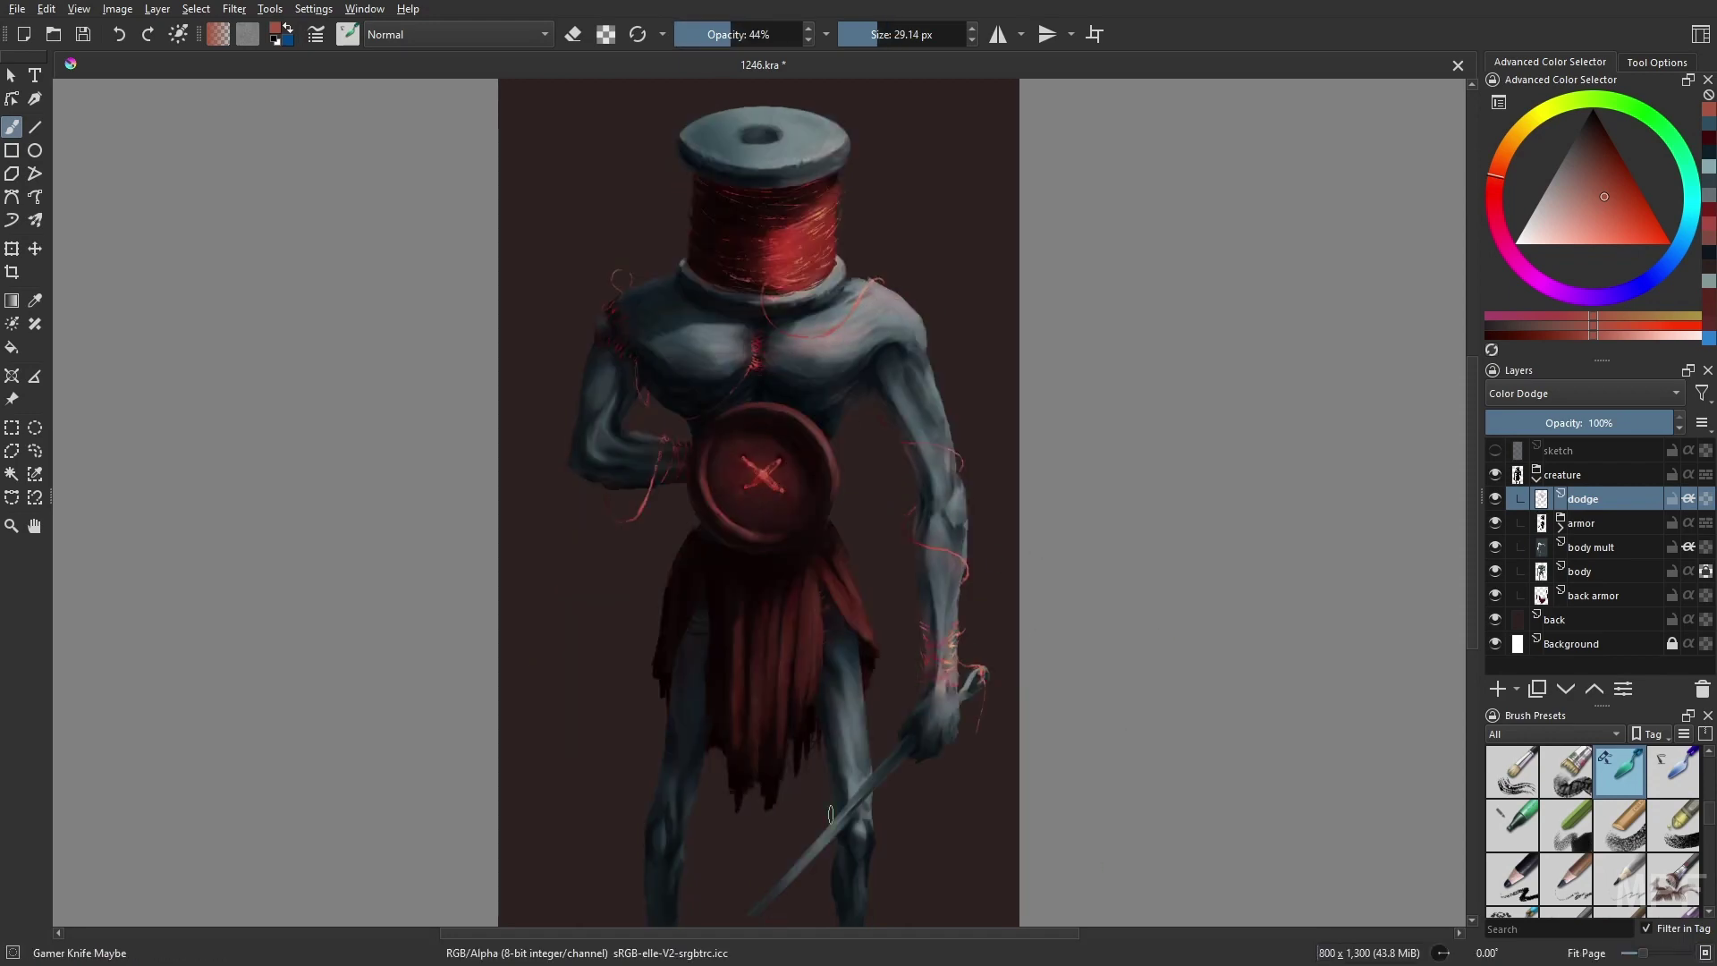
key("m")
key("m")
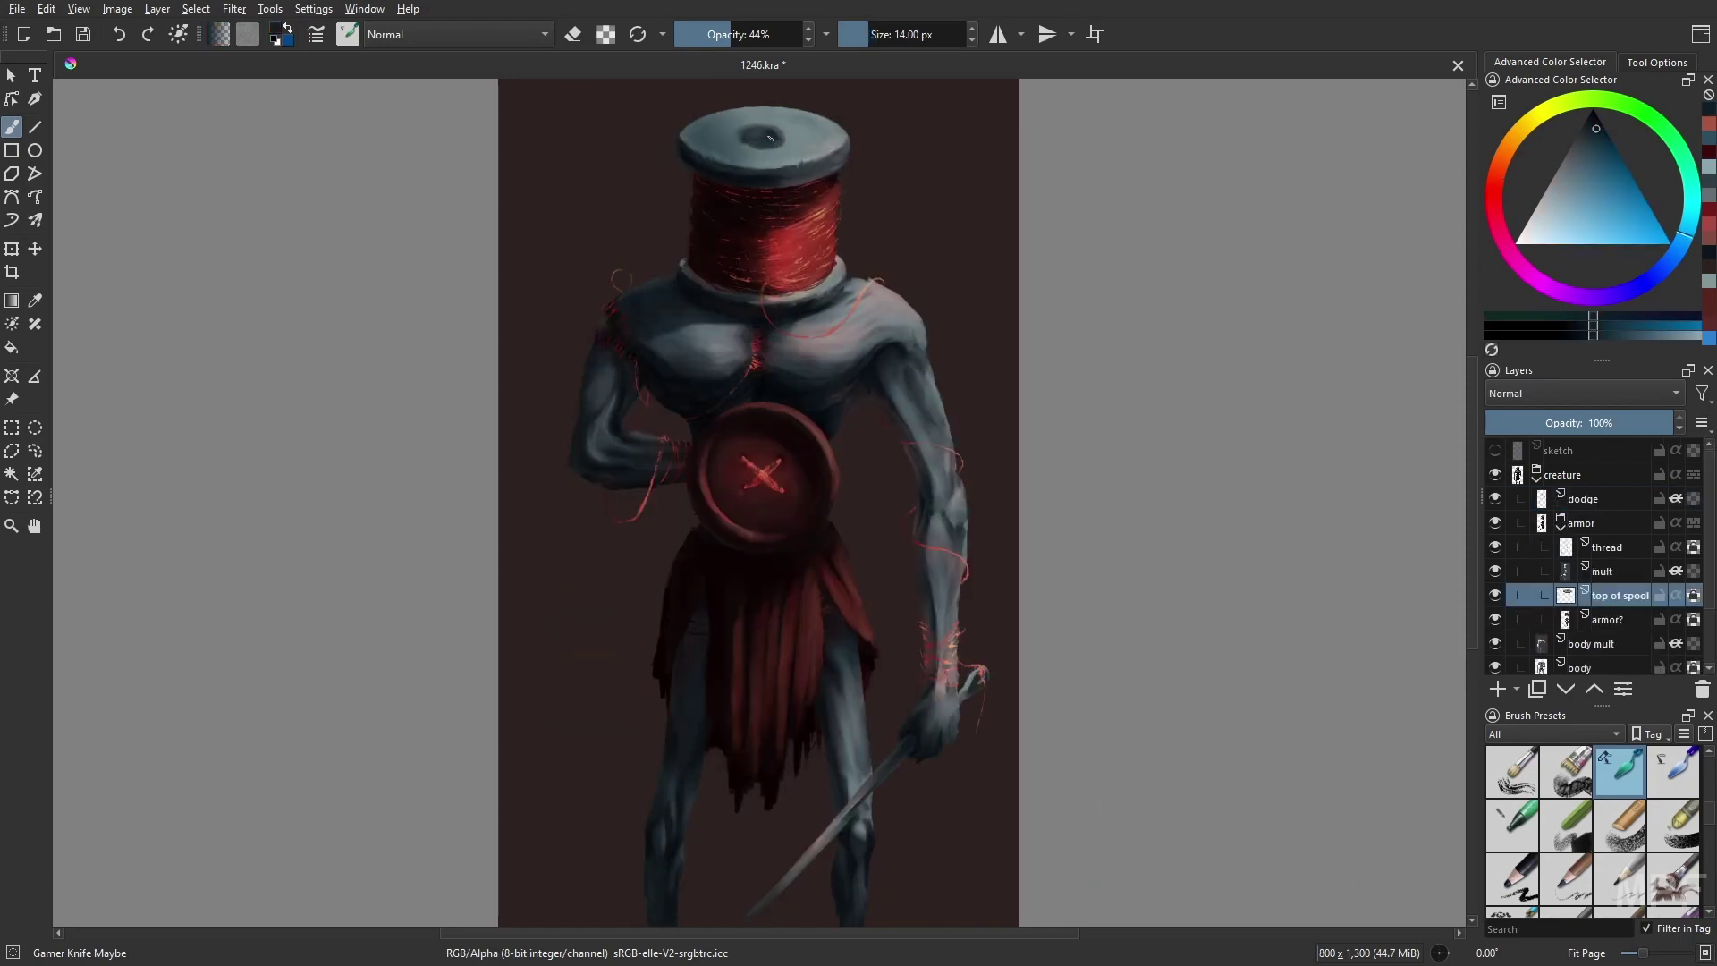
- Refine the spool's hole and rim on the top of spool layer with sampled dark and pale blues at 44% opacity and 14 px
left_click(740, 149, "ctrl")
key("m")
right_click(874, 268)
left_click(785, 282)
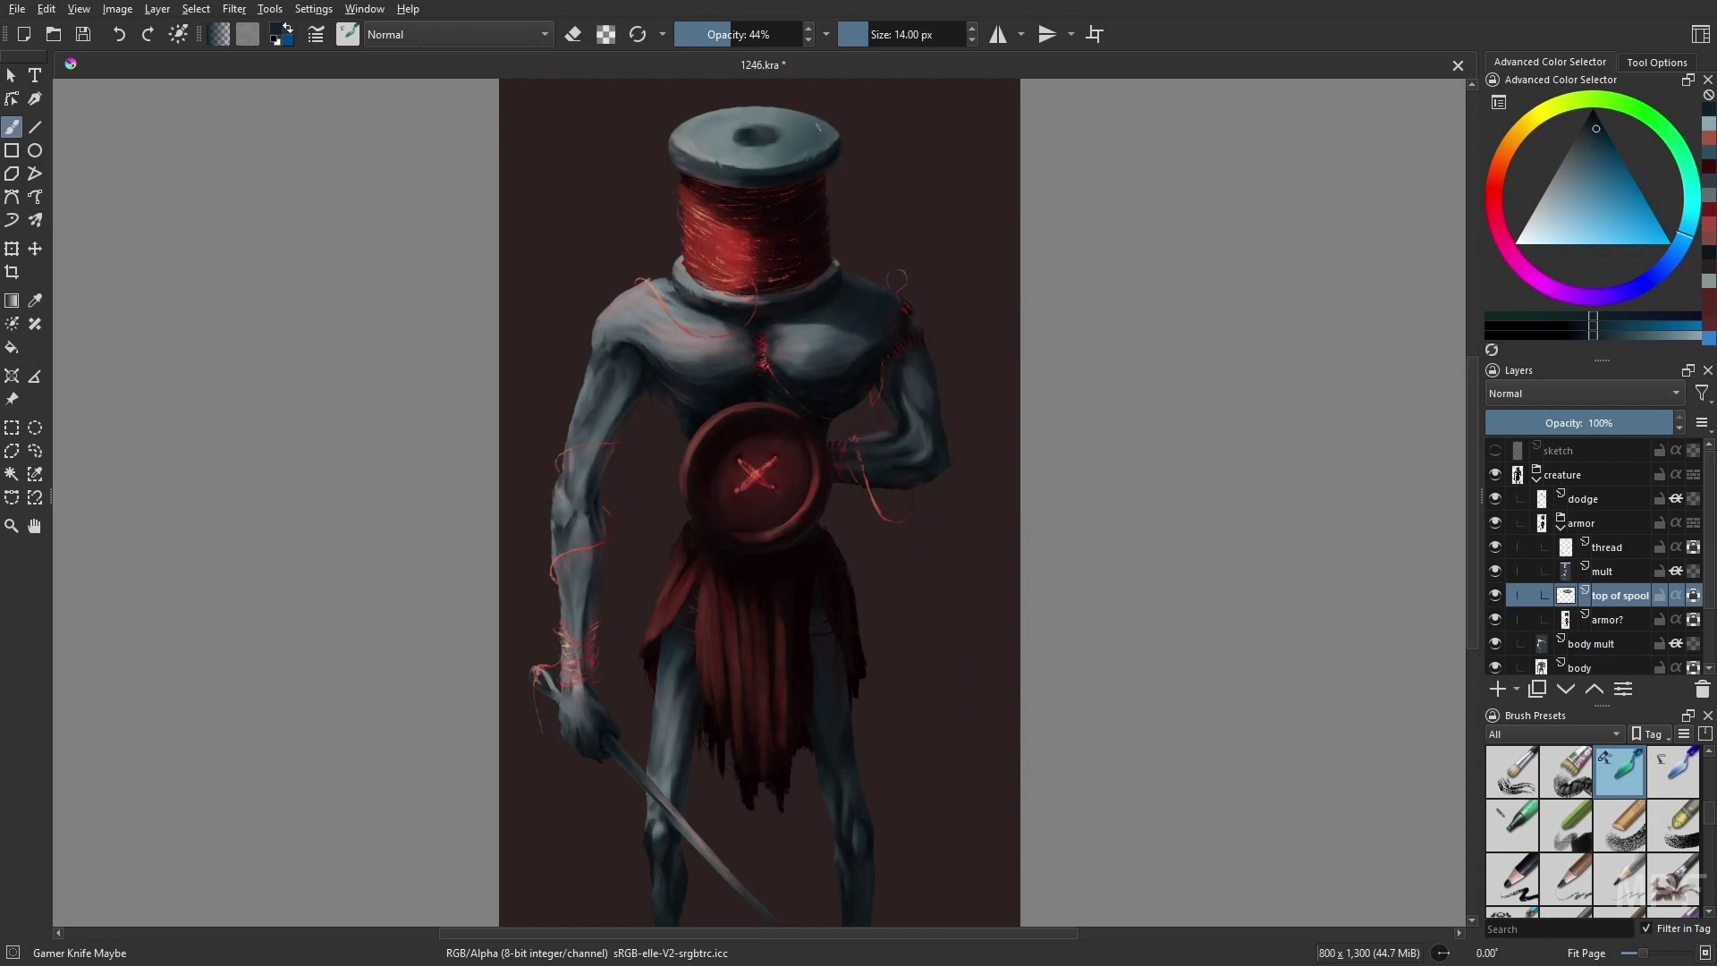
key("Page_Up")
key("Page_Down")
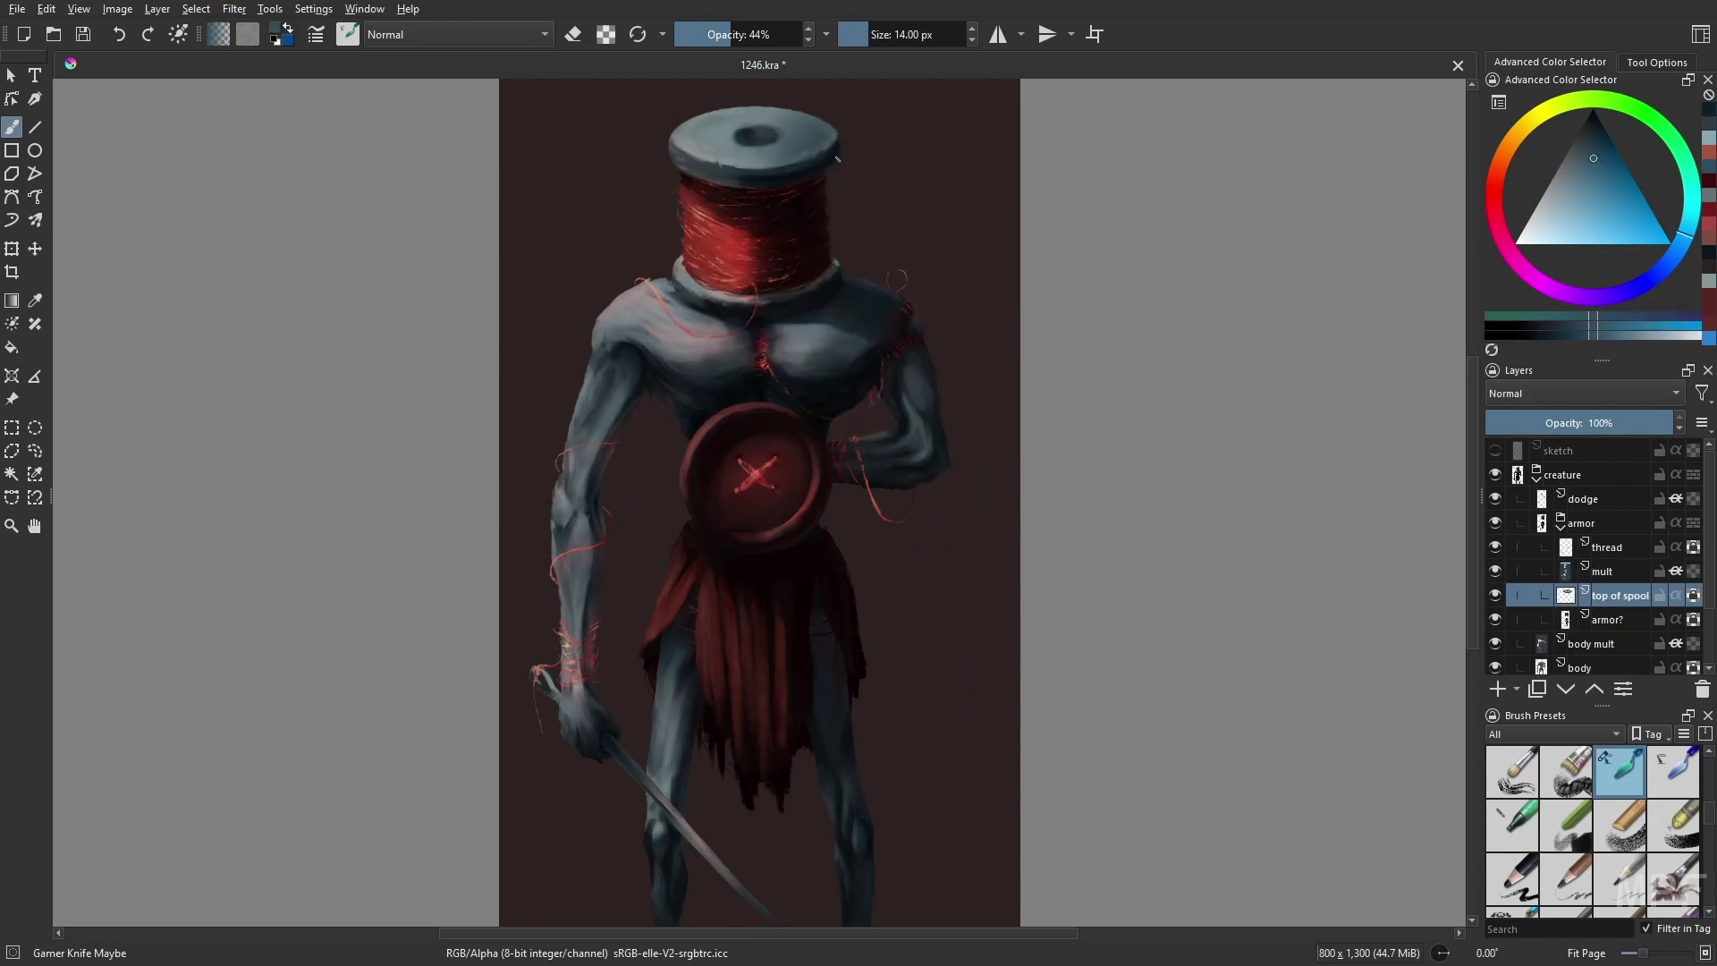
left_click(721, 168, "ctrl")
left_click(663, 154, "ctrl")
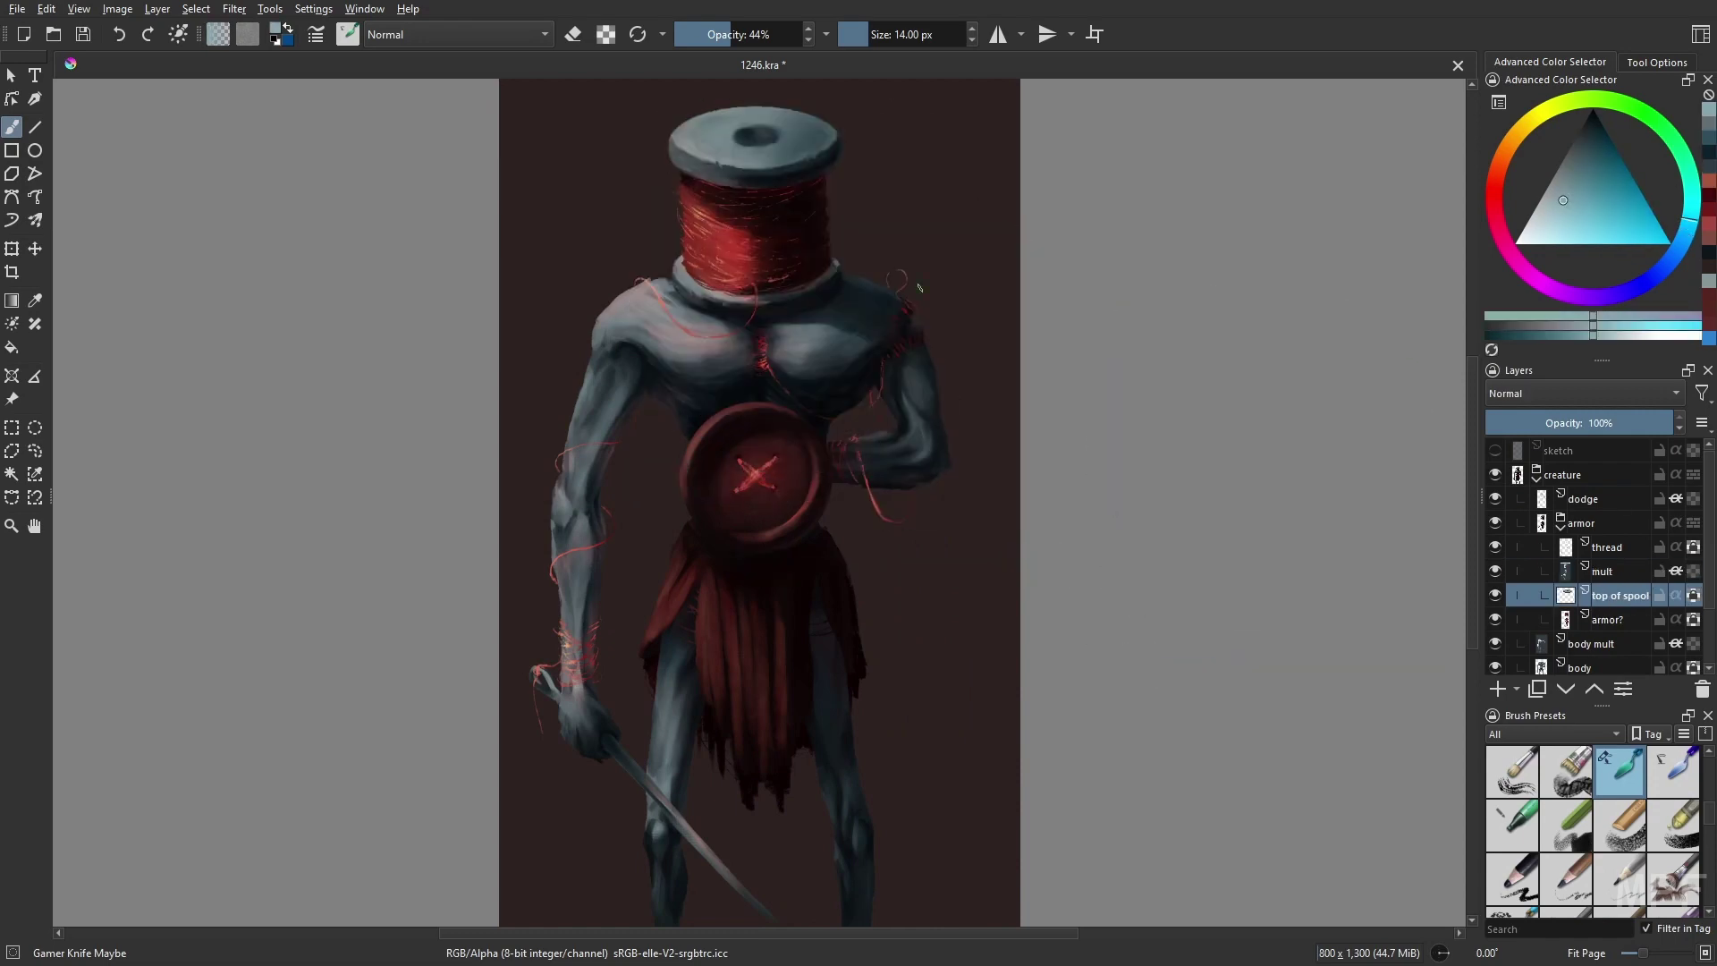
- Shade the legs on the body mult layer in dark blue at 44% opacity with a 27.20 px brush
key("Page_Down")
key("Page_Down")
left_click(938, 611, "ctrl")
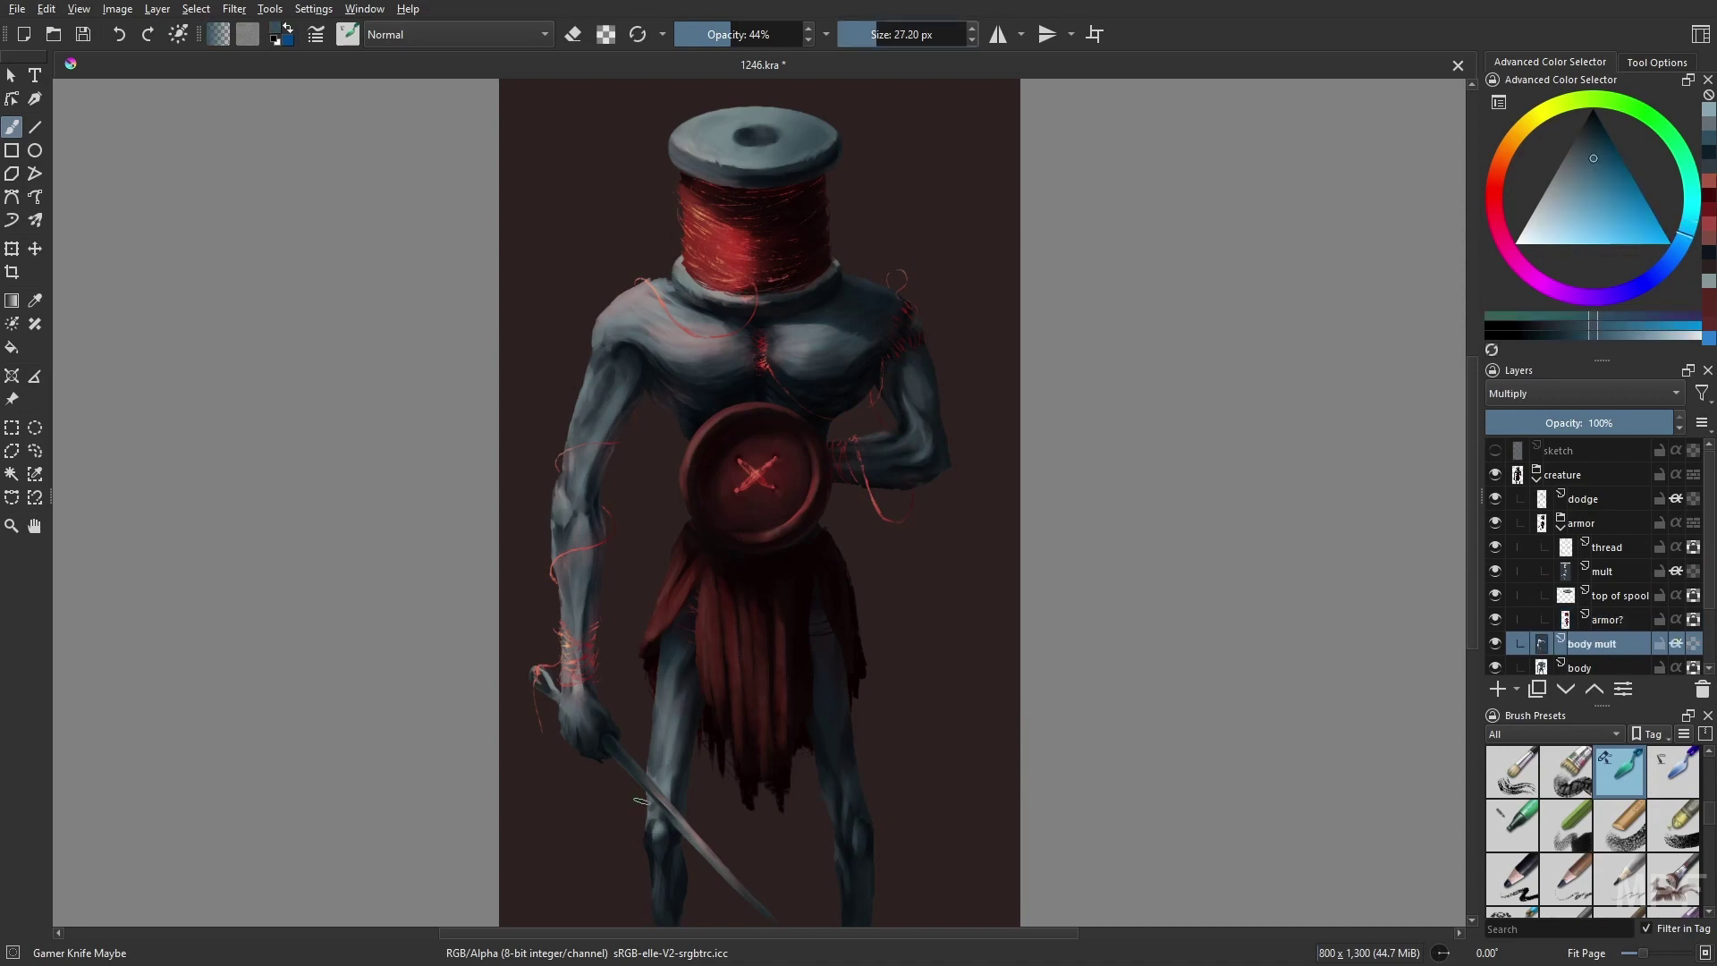
key("m")
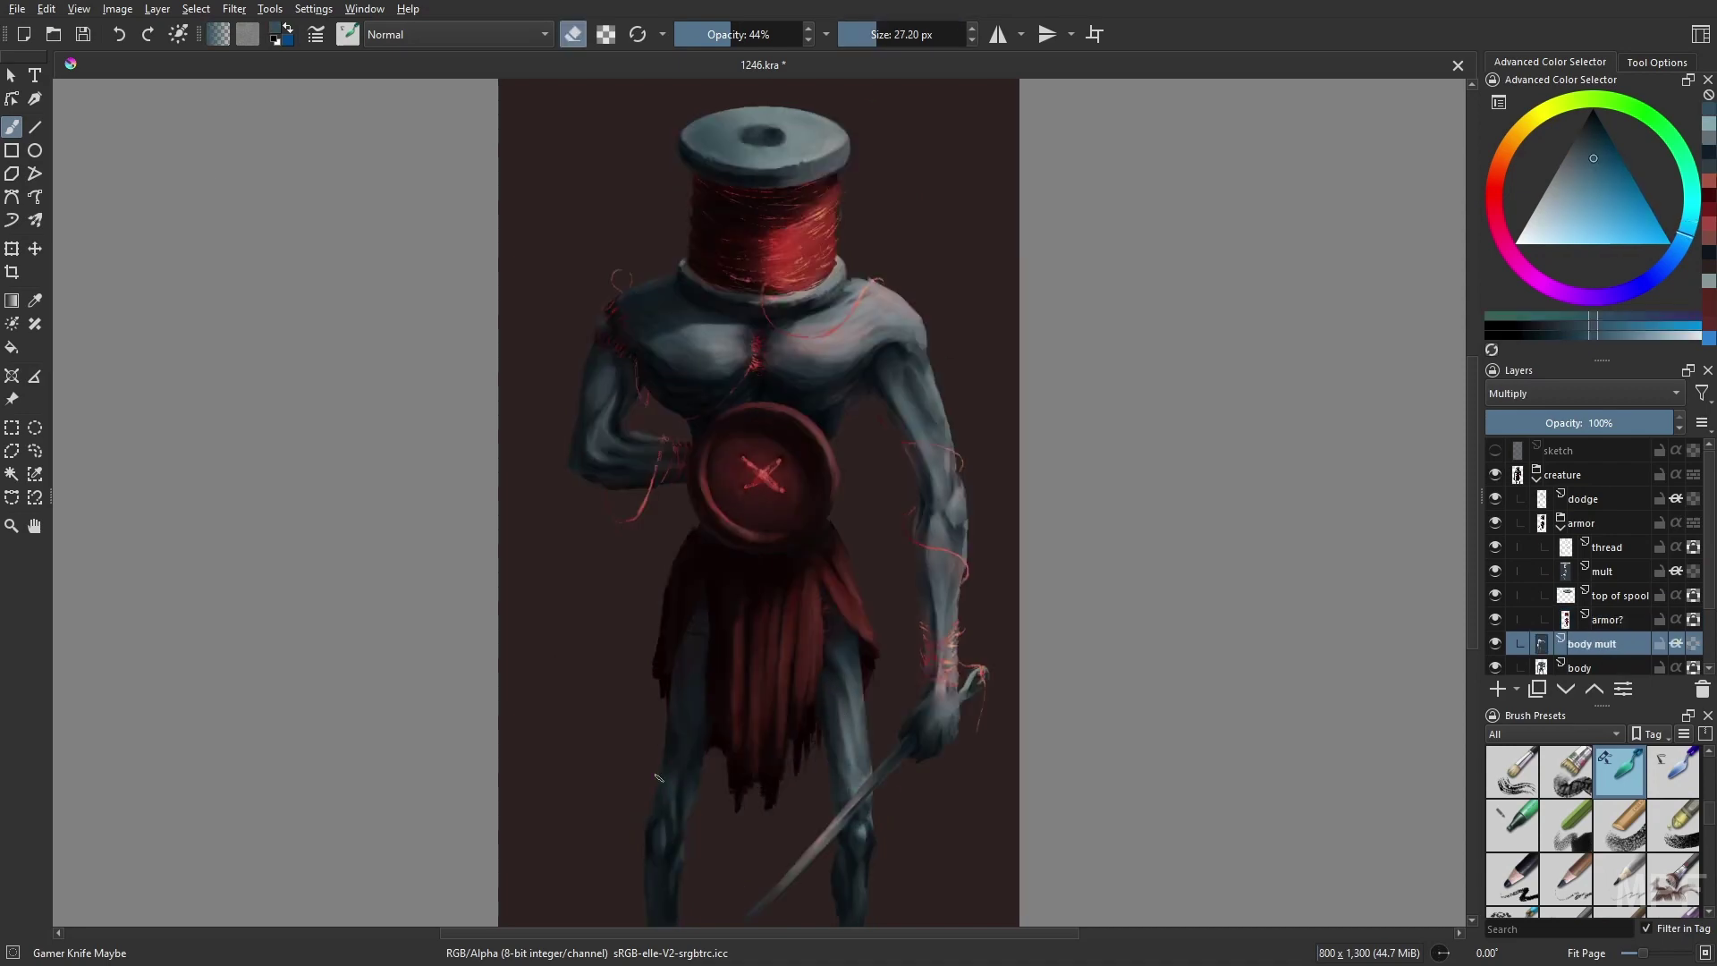
- Repaint the legs on the body layer with sampled grey-blue and pale teal, reducing the brush to 20 px, and save the file
key("Page_Down")
key("e")
left_click(687, 823, "ctrl")
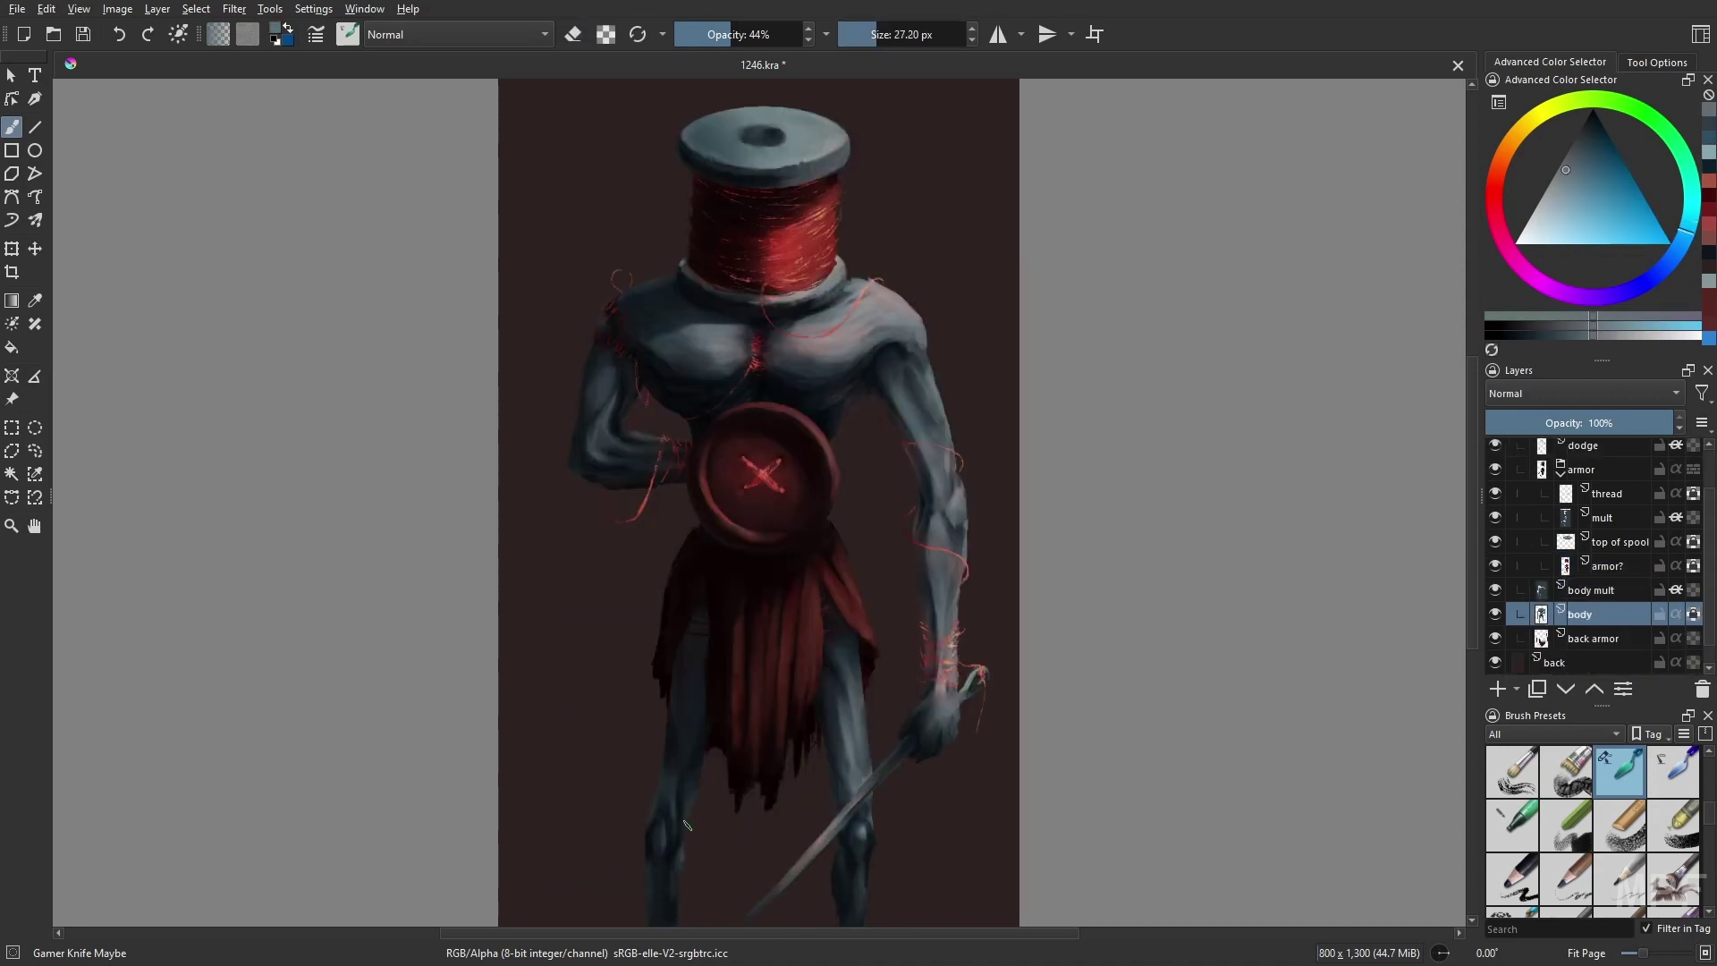
left_click(863, 827, "ctrl")
key("bracketleft")
key("bracketleft")
key("ctrl+s")
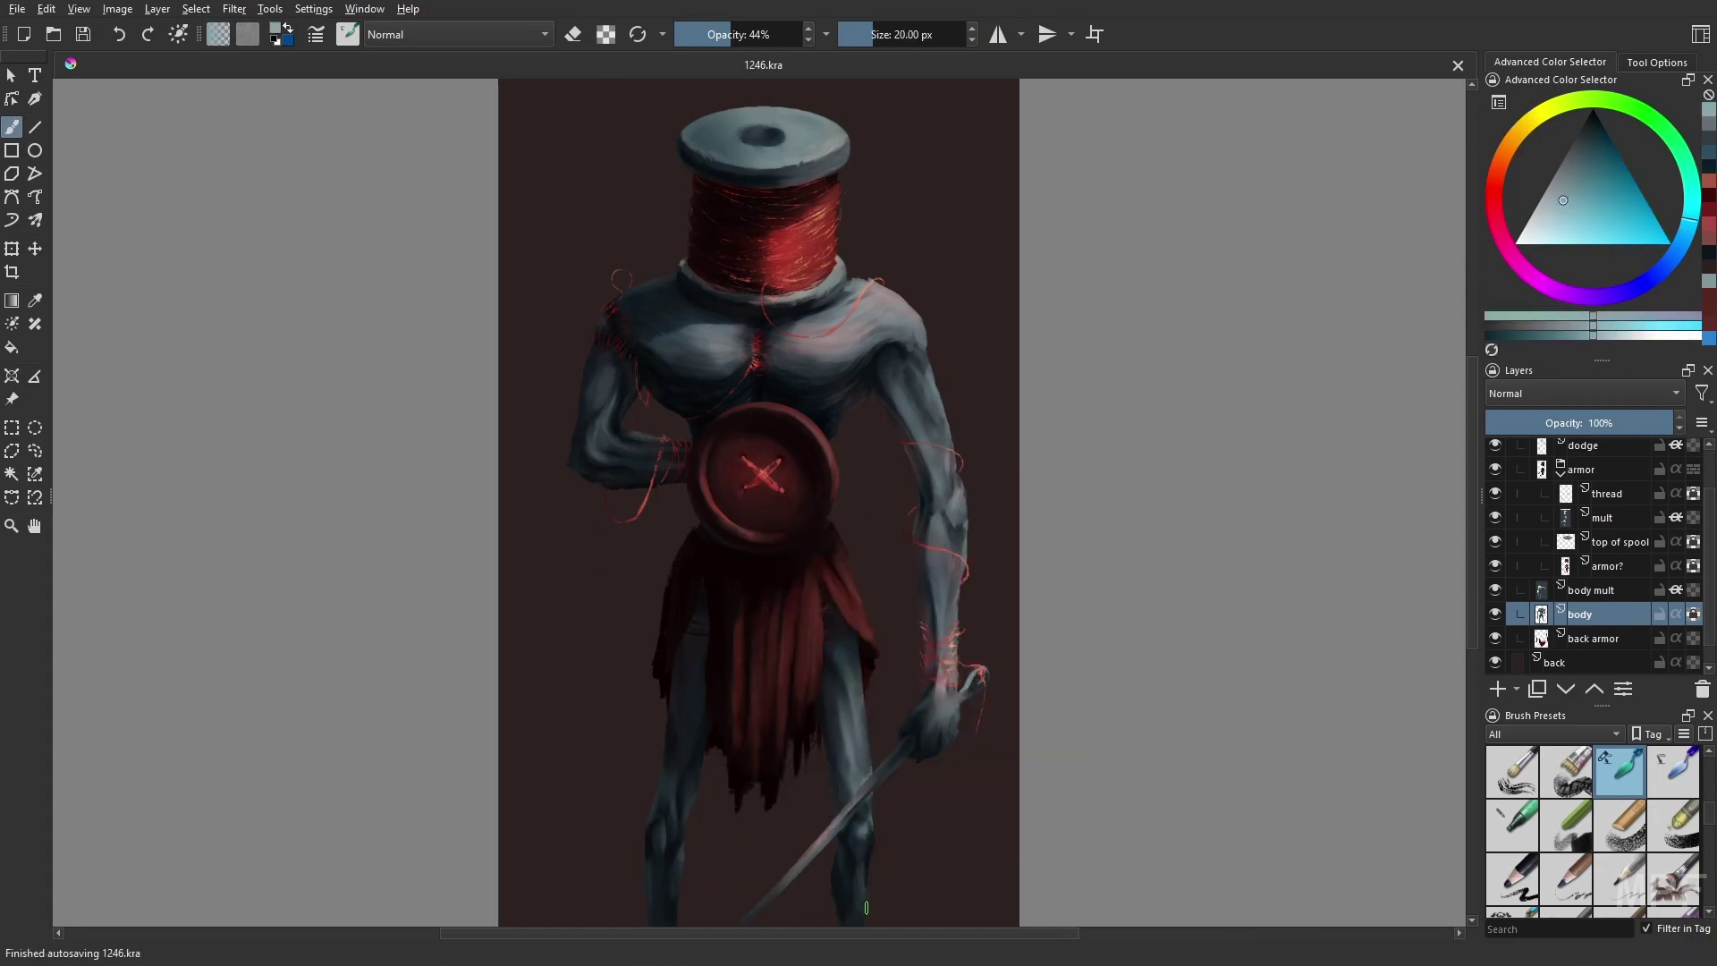
- Touch up the thread edge beneath the spool's disc on the top of spool layer with a sampled dark red and the "paint hopefully" brush
key("Page_Up")
key("Page_Up")
key("Page_Up")
key("slash")
left_click(694, 176, "ctrl")
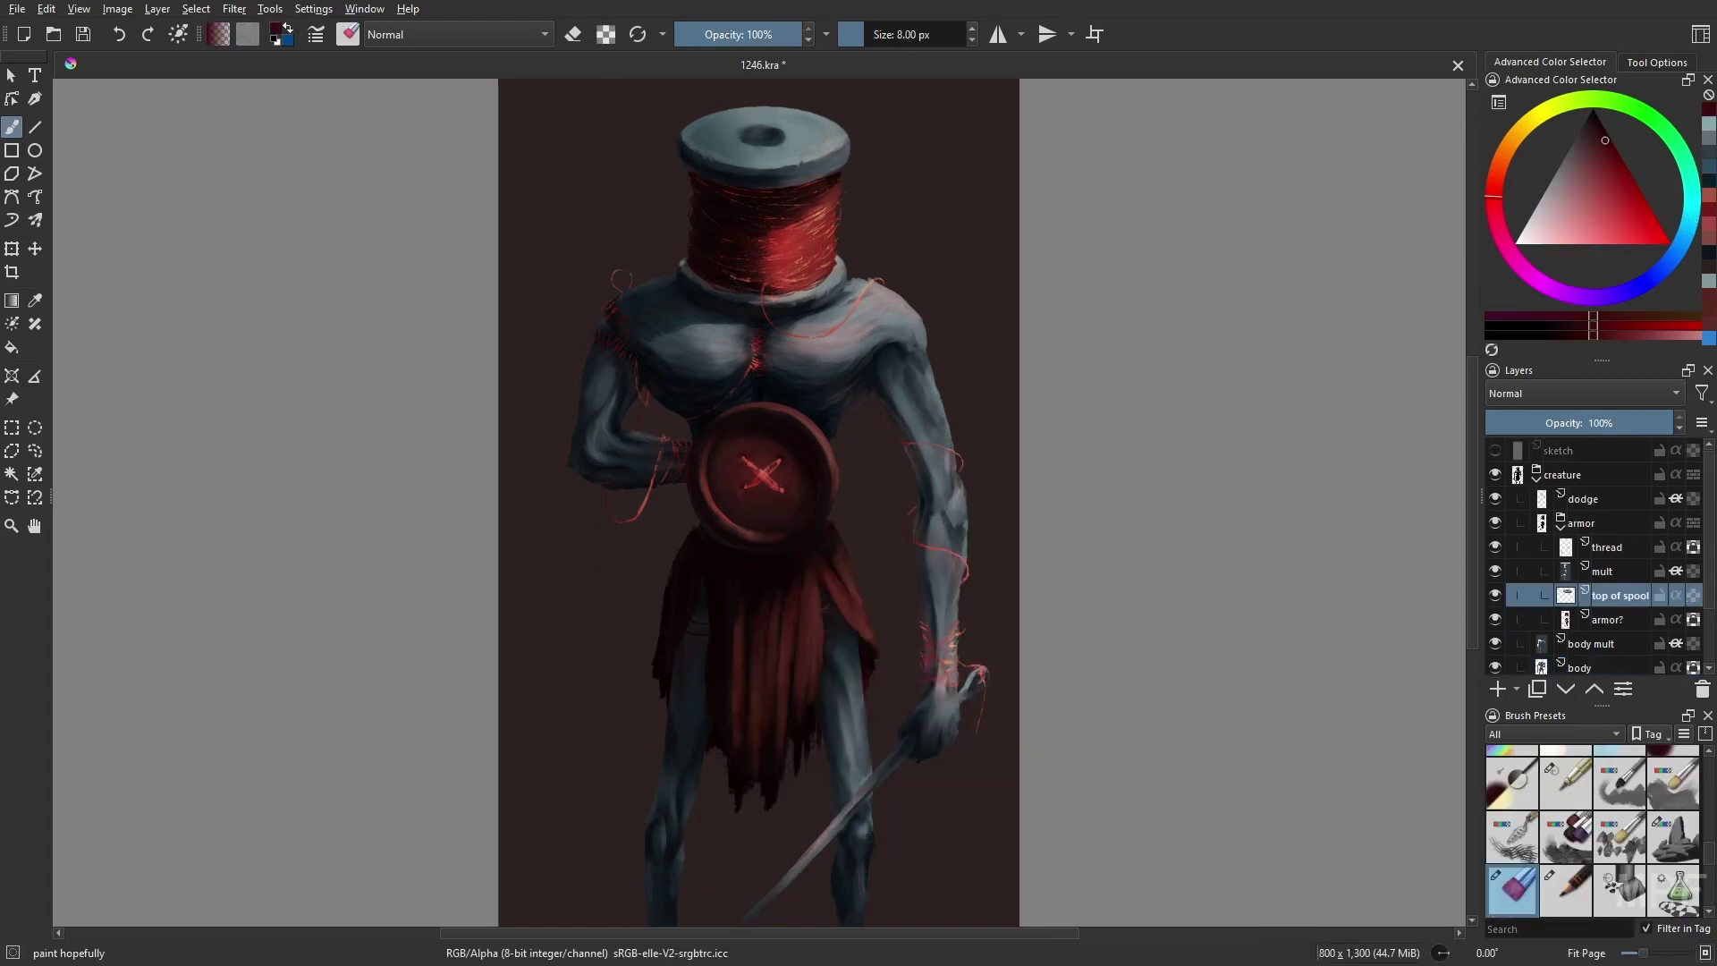
- Add a Screen-mode layer named "screen" above the creature group and choose the Gamer Knife Maybe brush
key("Page_Up")
key("Page_Up")
key("Page_Up")
key("Page_Up")
key("Page_Up")
right_click(1132, 614)
left_click(1113, 491)
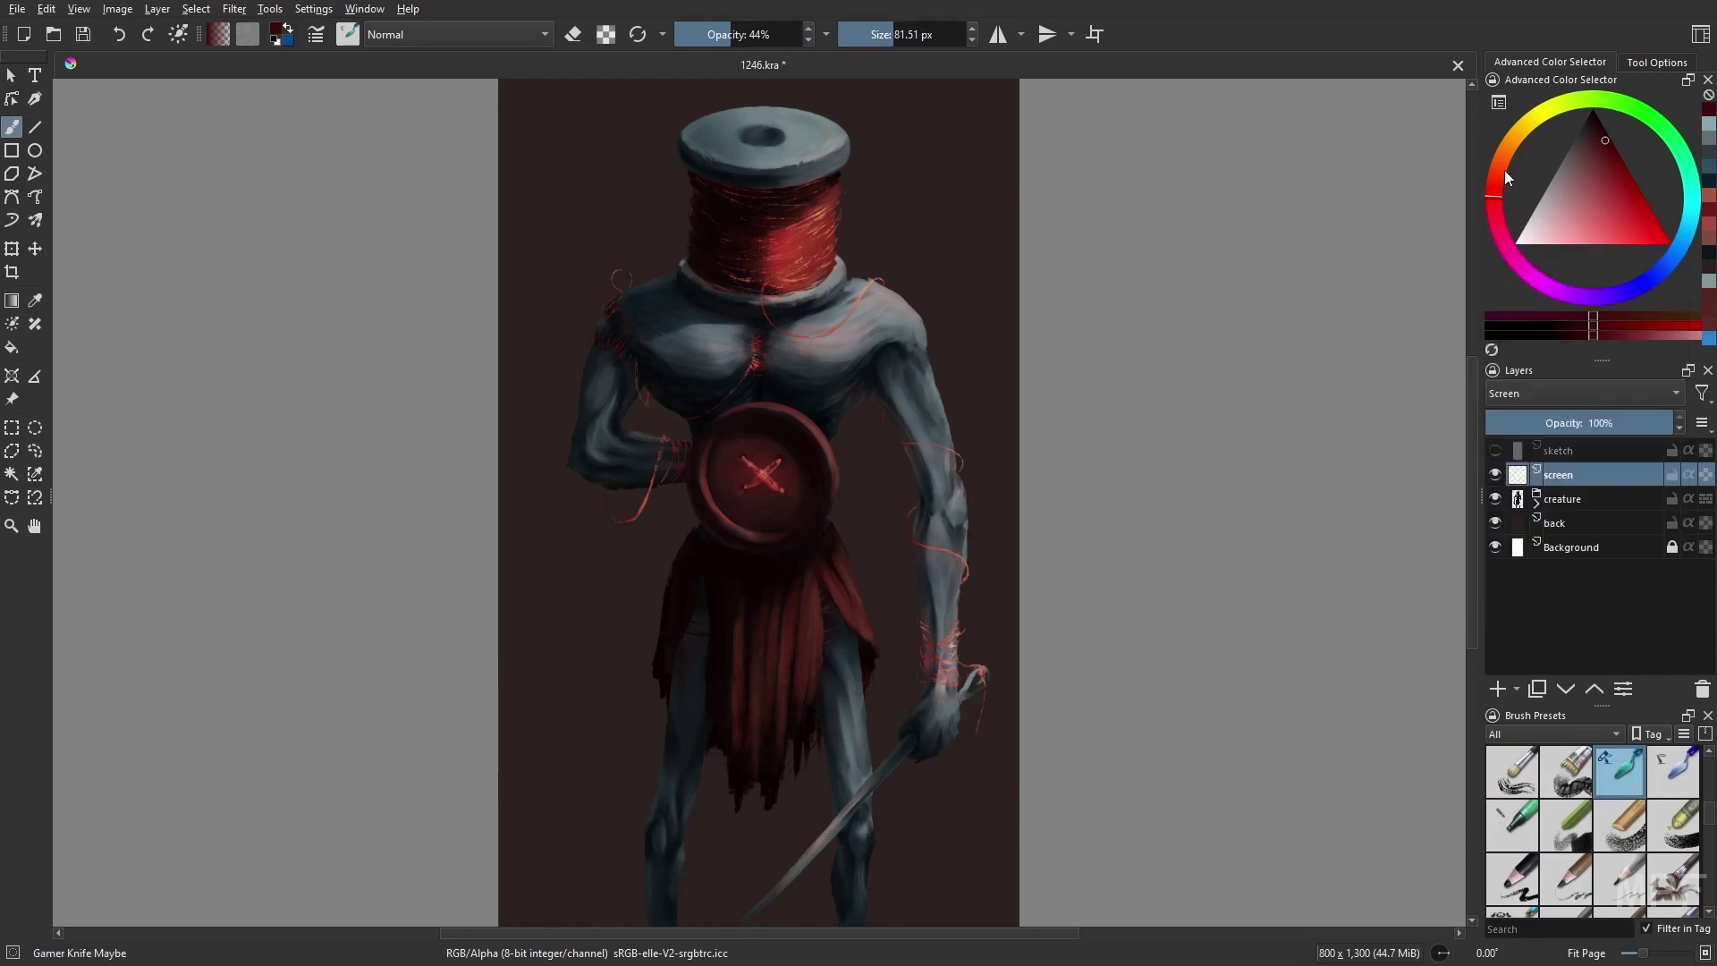
- Pick a pale orange, try a glow on the spool's edge, and set the screen layer's blending mode to Color Dodge
left_click(1506, 151)
left_click(1563, 238)
left_click_drag(819, 228, 854, 268)
key("minus")
key("bracketleft")
left_click(1583, 394)
left_click(1538, 413)
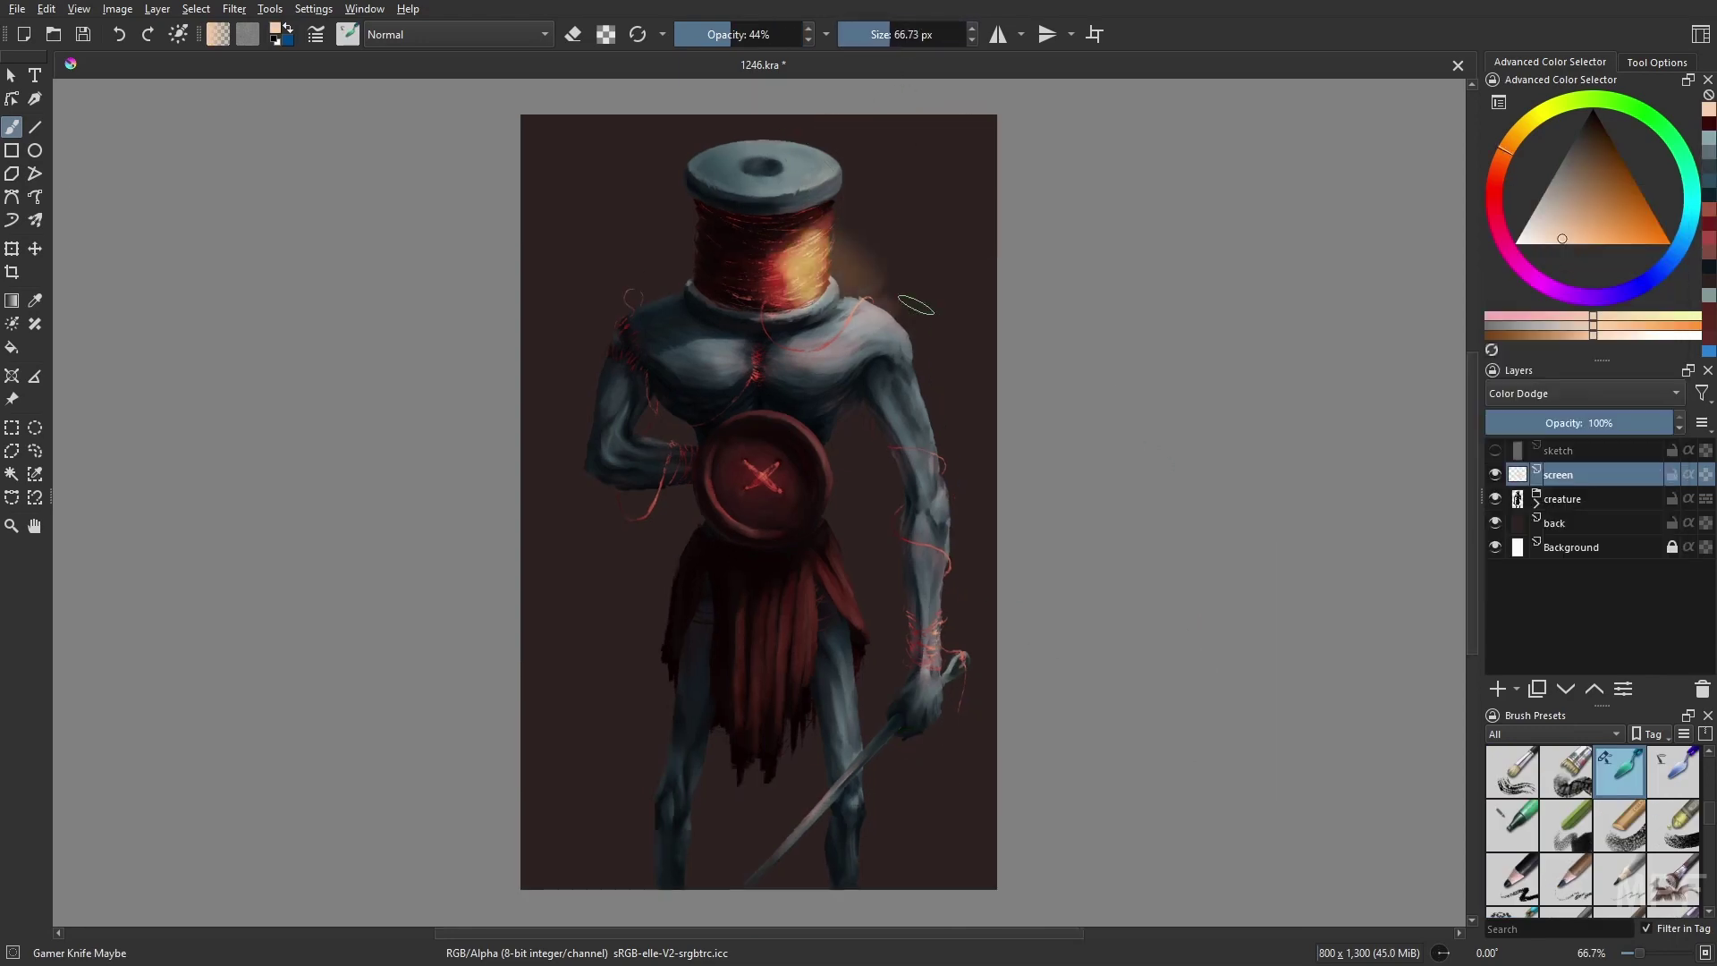
key("ctrl+z")
- Rename the screen layer "dodge" and paint a faint orange glow behind the spool at 33% opacity with a brush of about 175 px
double_click(1558, 474)
type("dodge")
key("Return")
key("i")
key("bracketright")
mouse_move(805, 152)
left_mouse_down()
mouse_move(859, 206)
mouse_move(814, 279)
left_mouse_up()
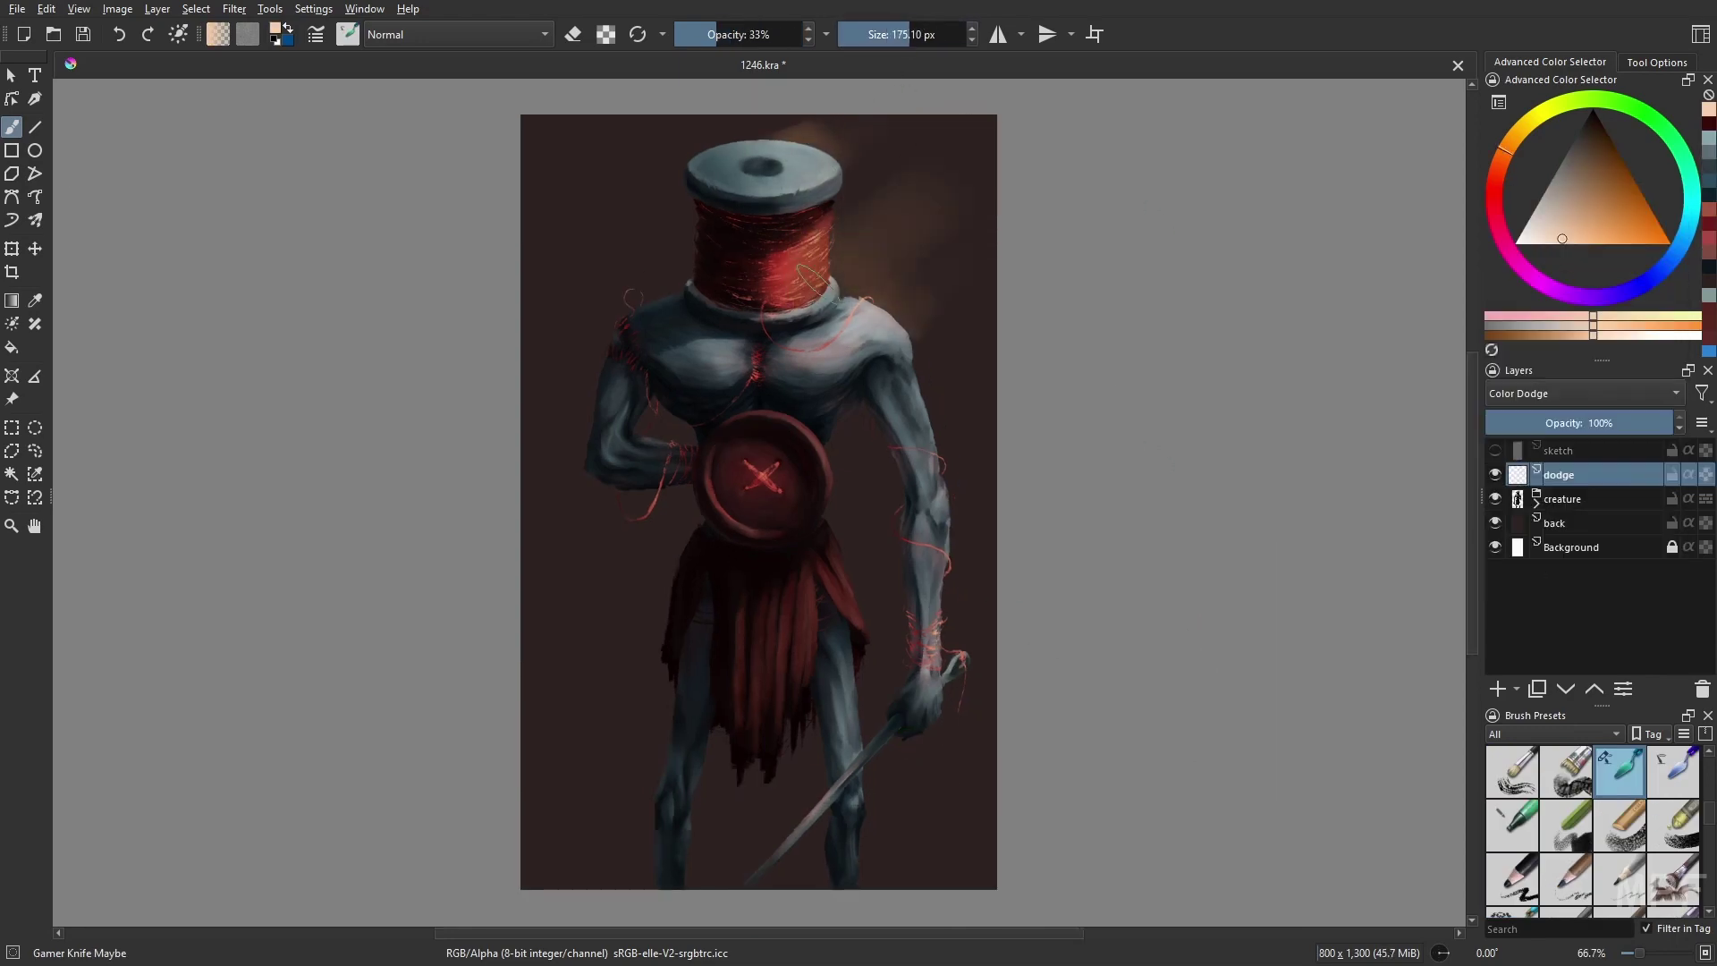
- Spread warm light over the background and waist cloth at 20% opacity with a brush of about 108 to 122 px
left_click_drag(899, 38, 881, 36)
key("i")
key("bracketright")
key("bracketright")
key("bracketright")
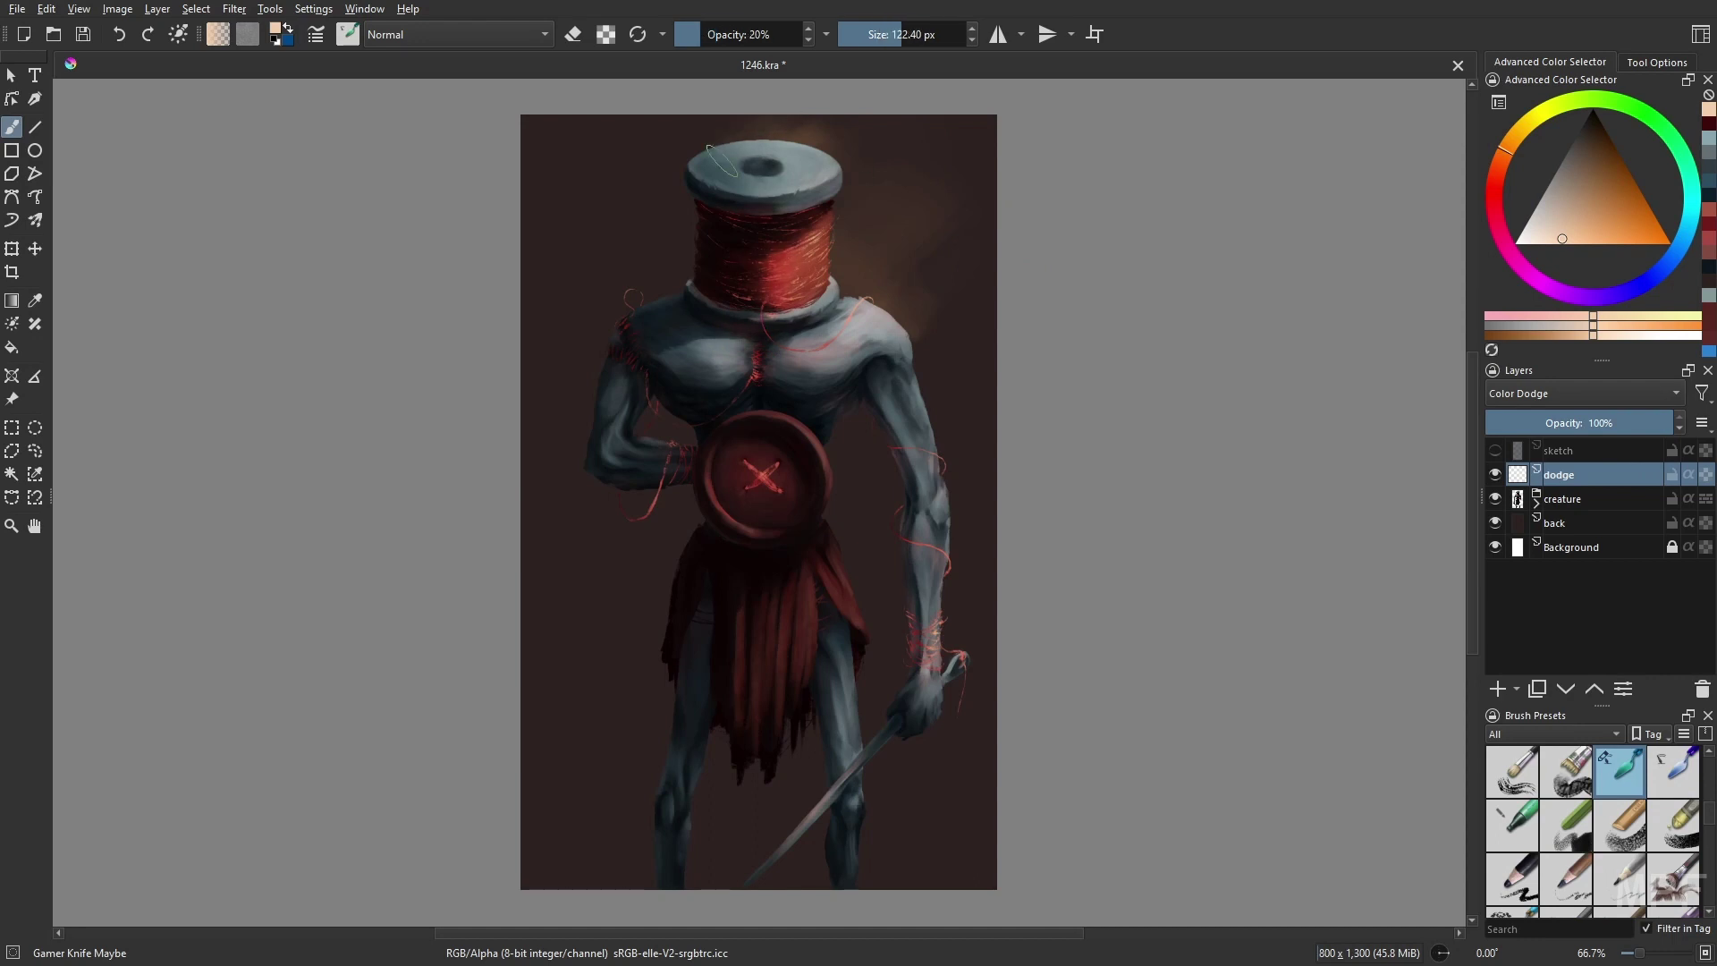
key("bracketleft")
key("bracketleft")
key("bracketleft")
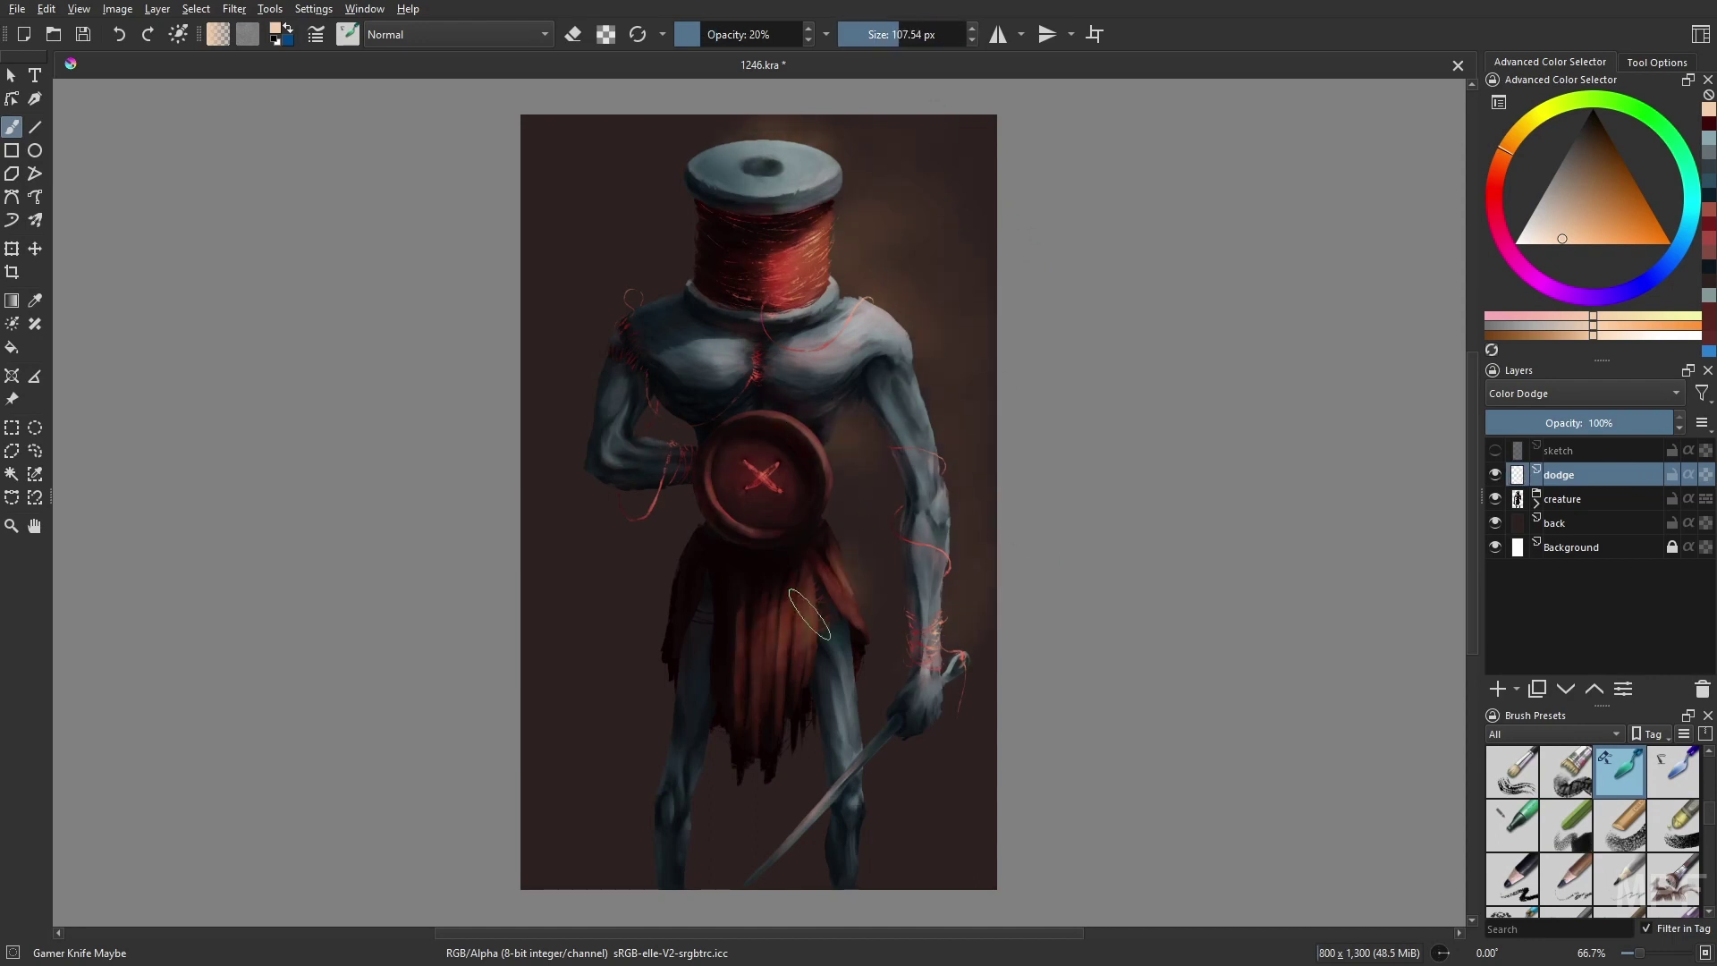
key("bracketleft")
- Add warm highlights to the needle and waist cloth, using 49% opacity at about 22 px and 30% opacity at 30 px
key("m")
key("o")
key("o")
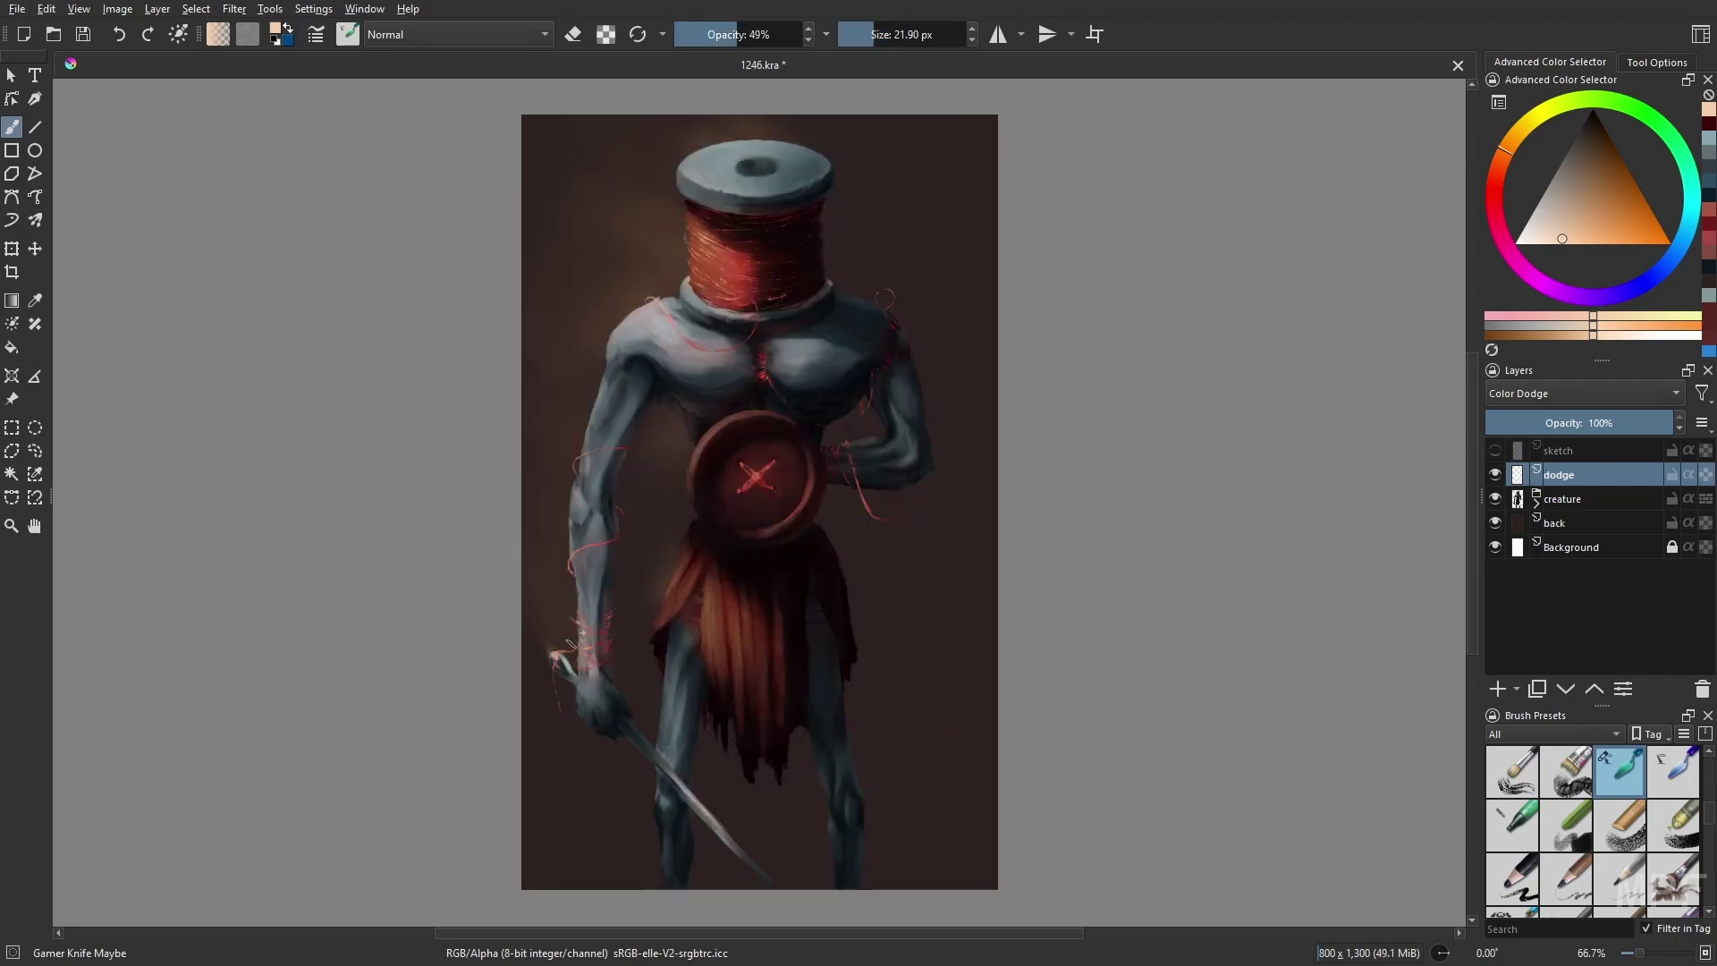
key("m")
key("i")
key("bracketright")
key("bracketright")
key("bracketleft")
key("bracketleft")
key("i")
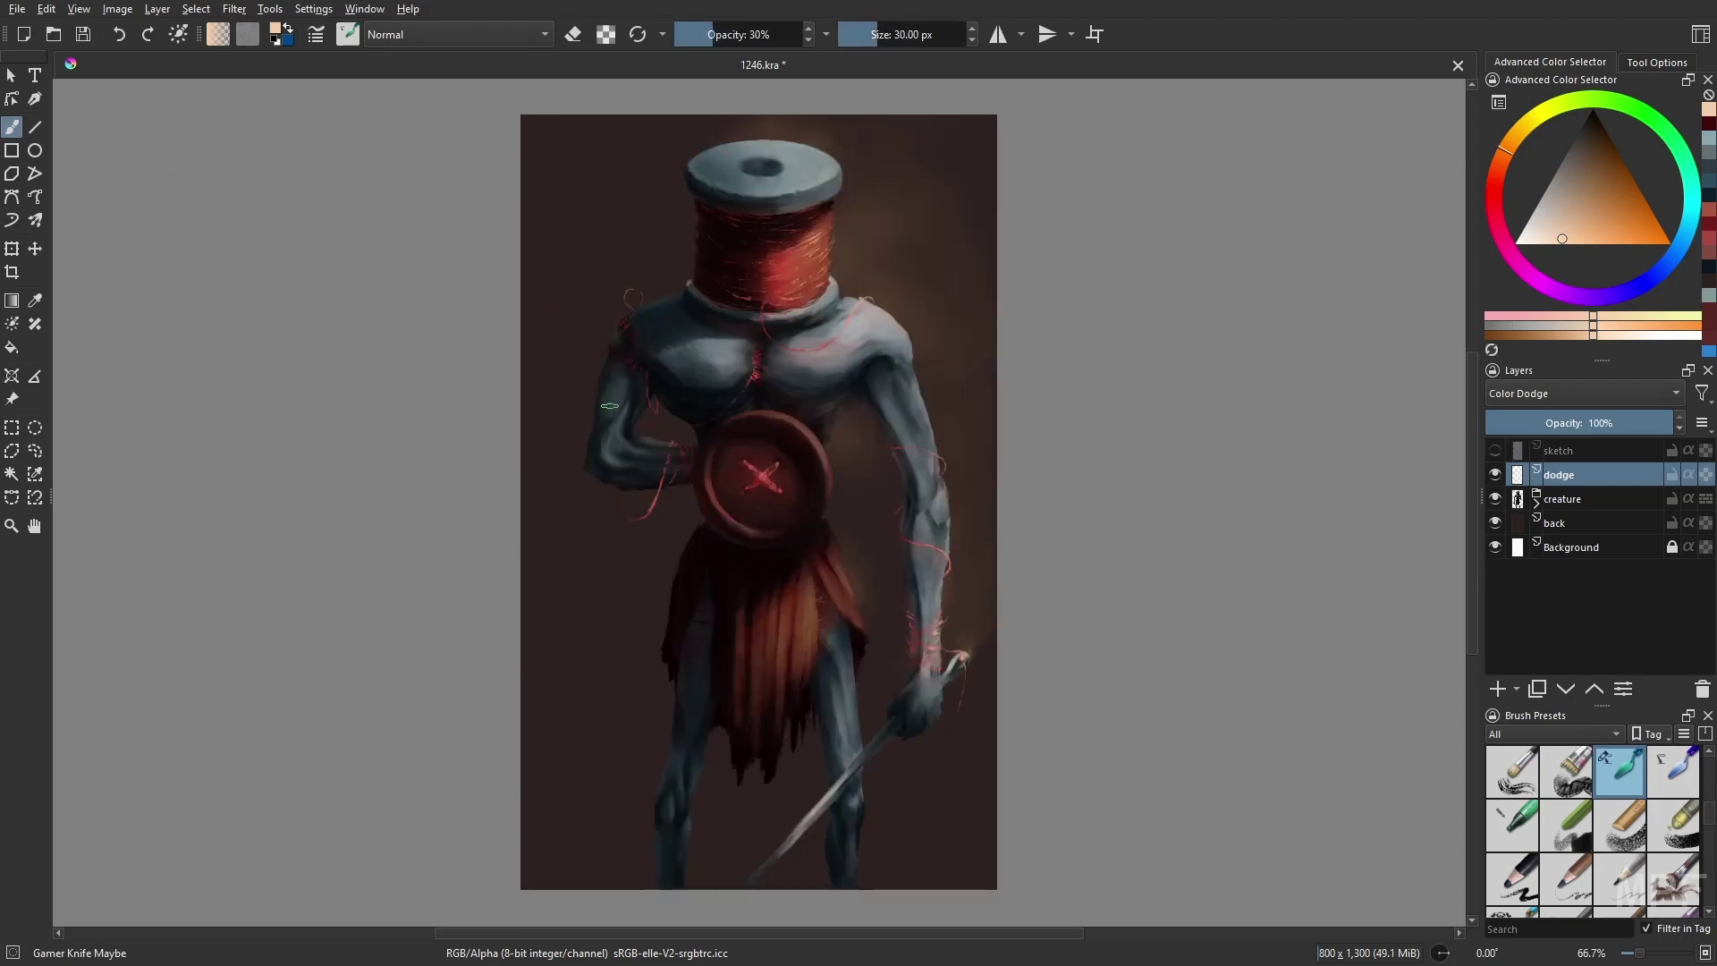
- Darken the back layer with near-black diagonal strokes using the Wet Bristles Rough brush at 100% opacity and about 117 px
key("Page_Down")
key("slash")
left_click(674, 491, "ctrl")
key("minus")
mouse_move(674, 491)
left_mouse_down()
mouse_move(776, 710)
mouse_move(583, 527)
left_mouse_up()
key("m")
key("bracketleft")
key("bracketleft")
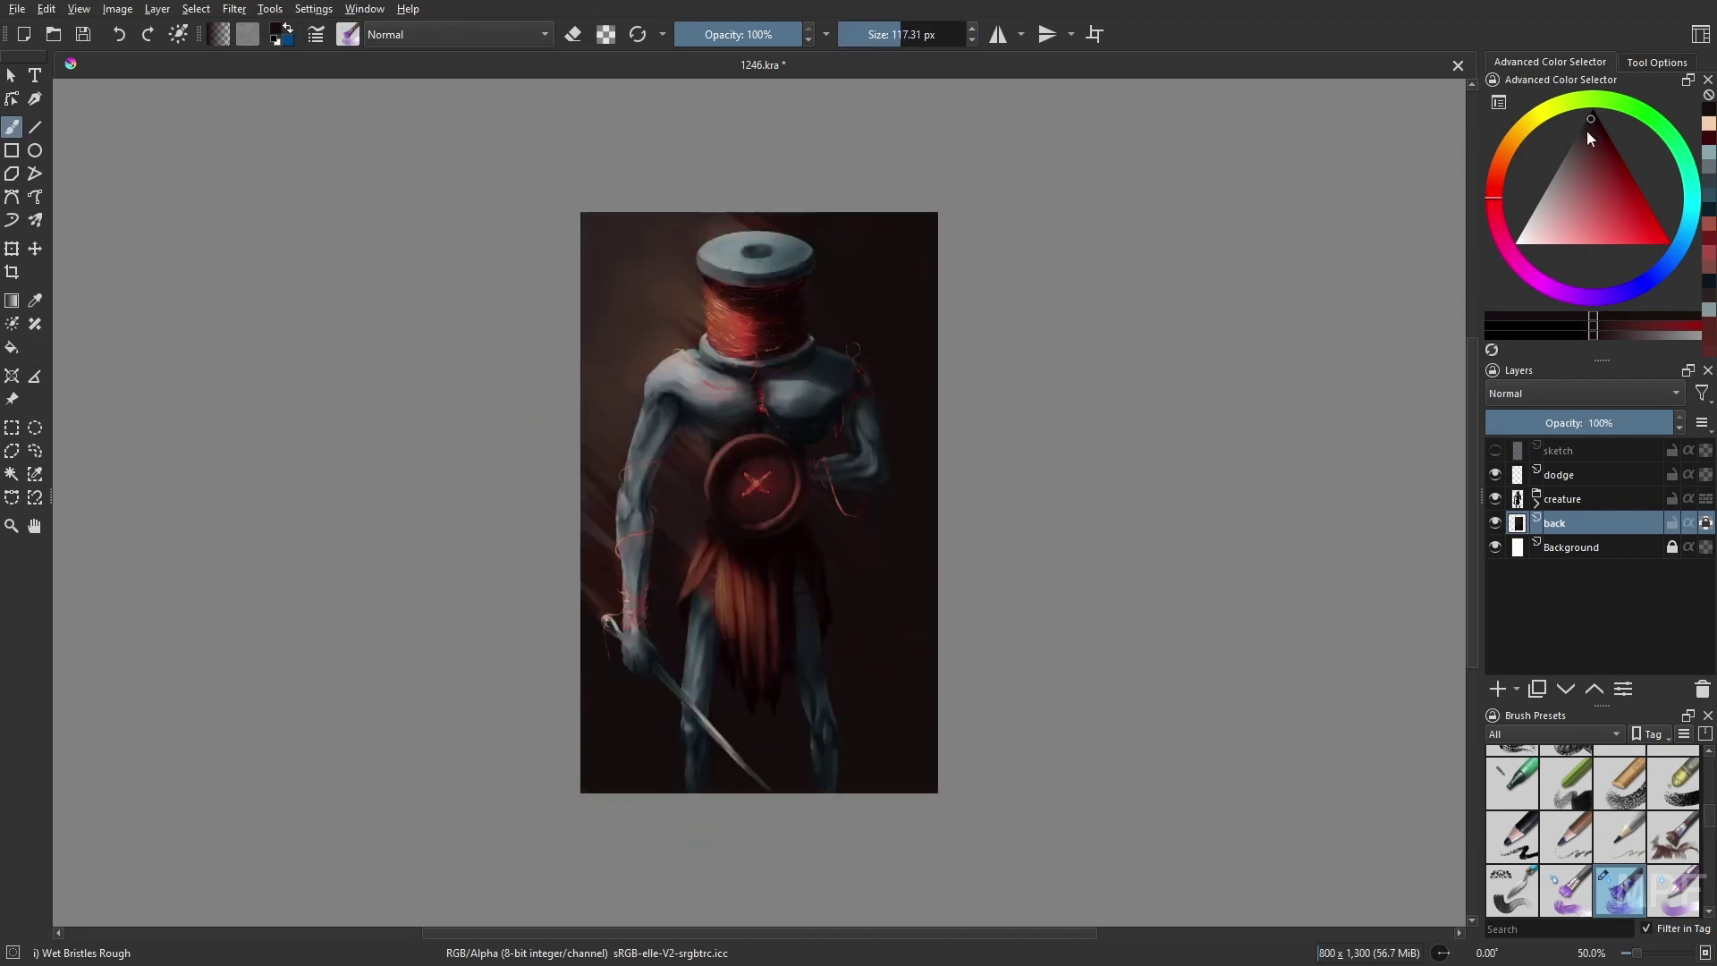
left_click_drag(907, 687, 916, 537)
- Add a layer named "fog" and move it above the dodge layer
key("Insert")
key("F3")
type("fog")
key("Return")
key("ctrl+Page_Up")
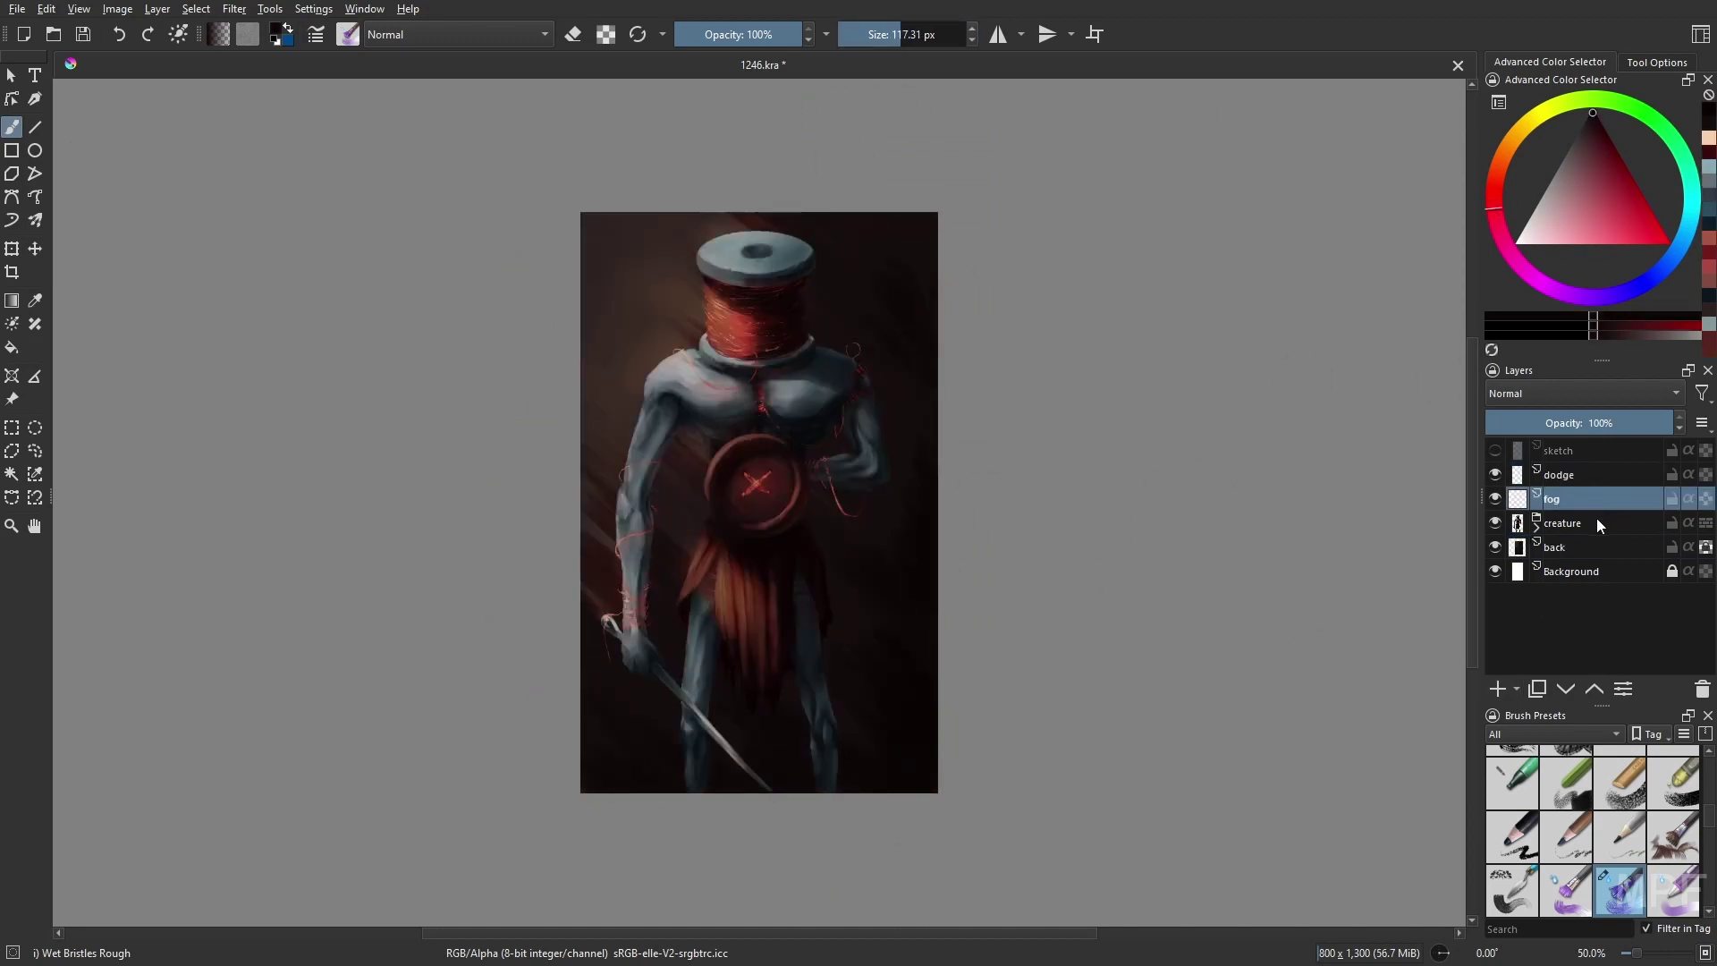
key("ctrl+Page_Up")
- Paint near-black fog over the legs and shield-side arm with a brush of about 70 px, erasing the excess
key("m")
key("2")
key("bracketleft")
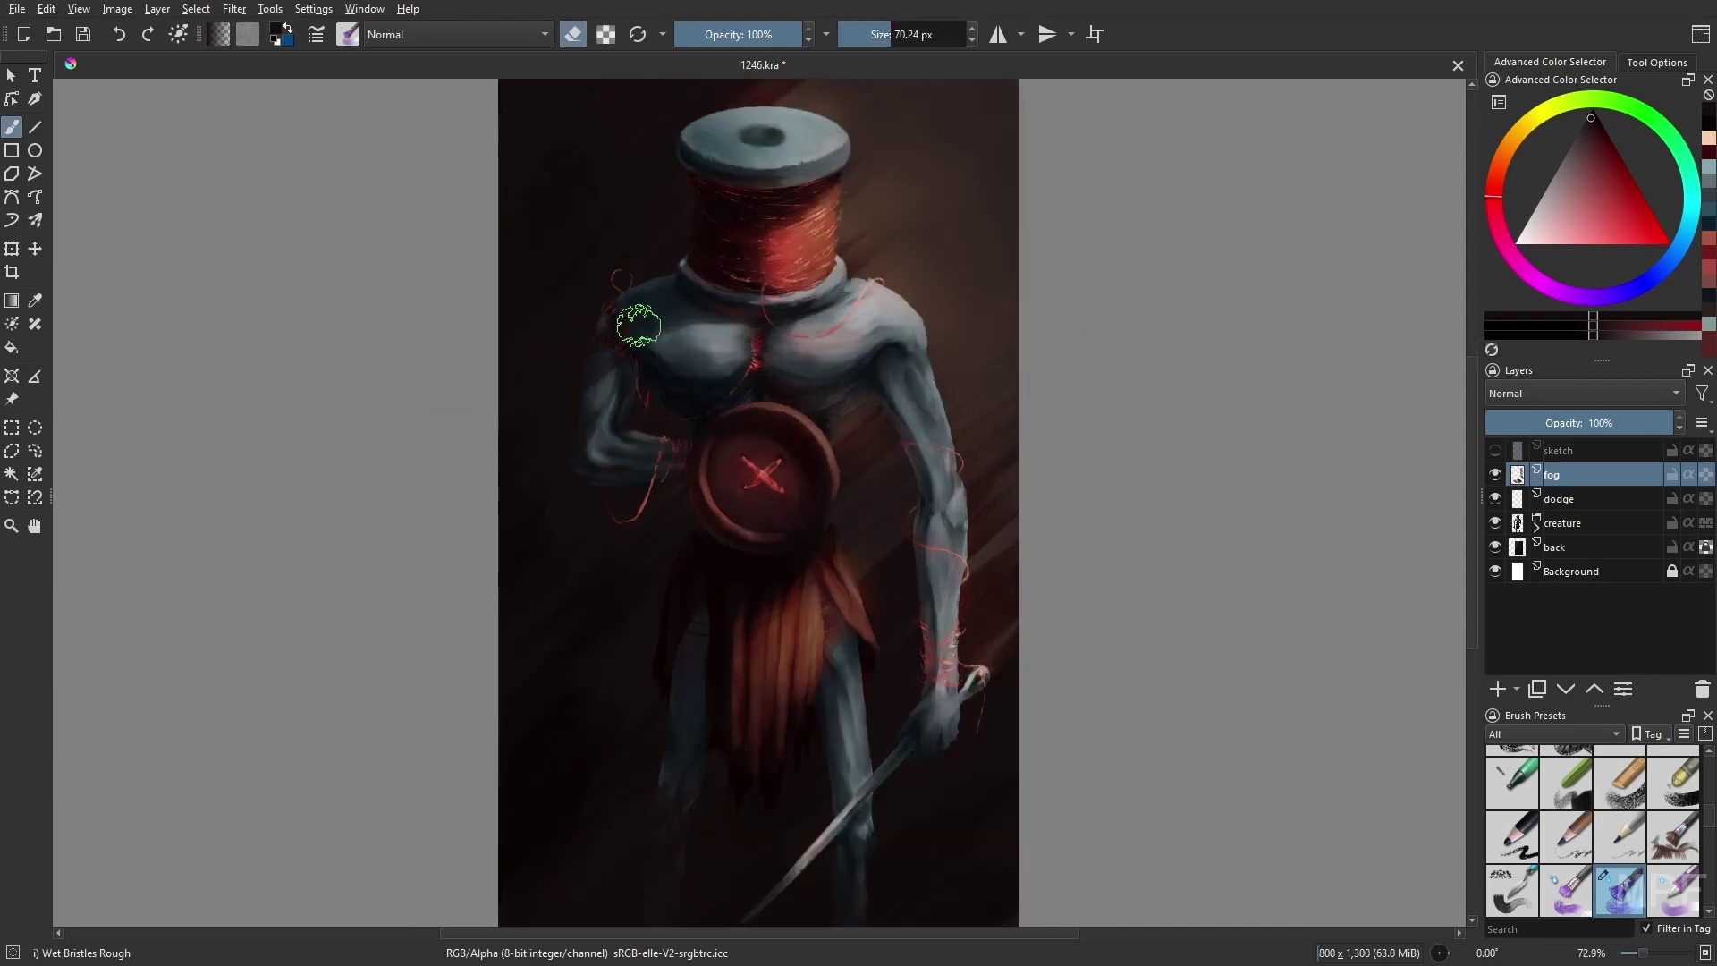
scroll(701, 792, "down", 1)
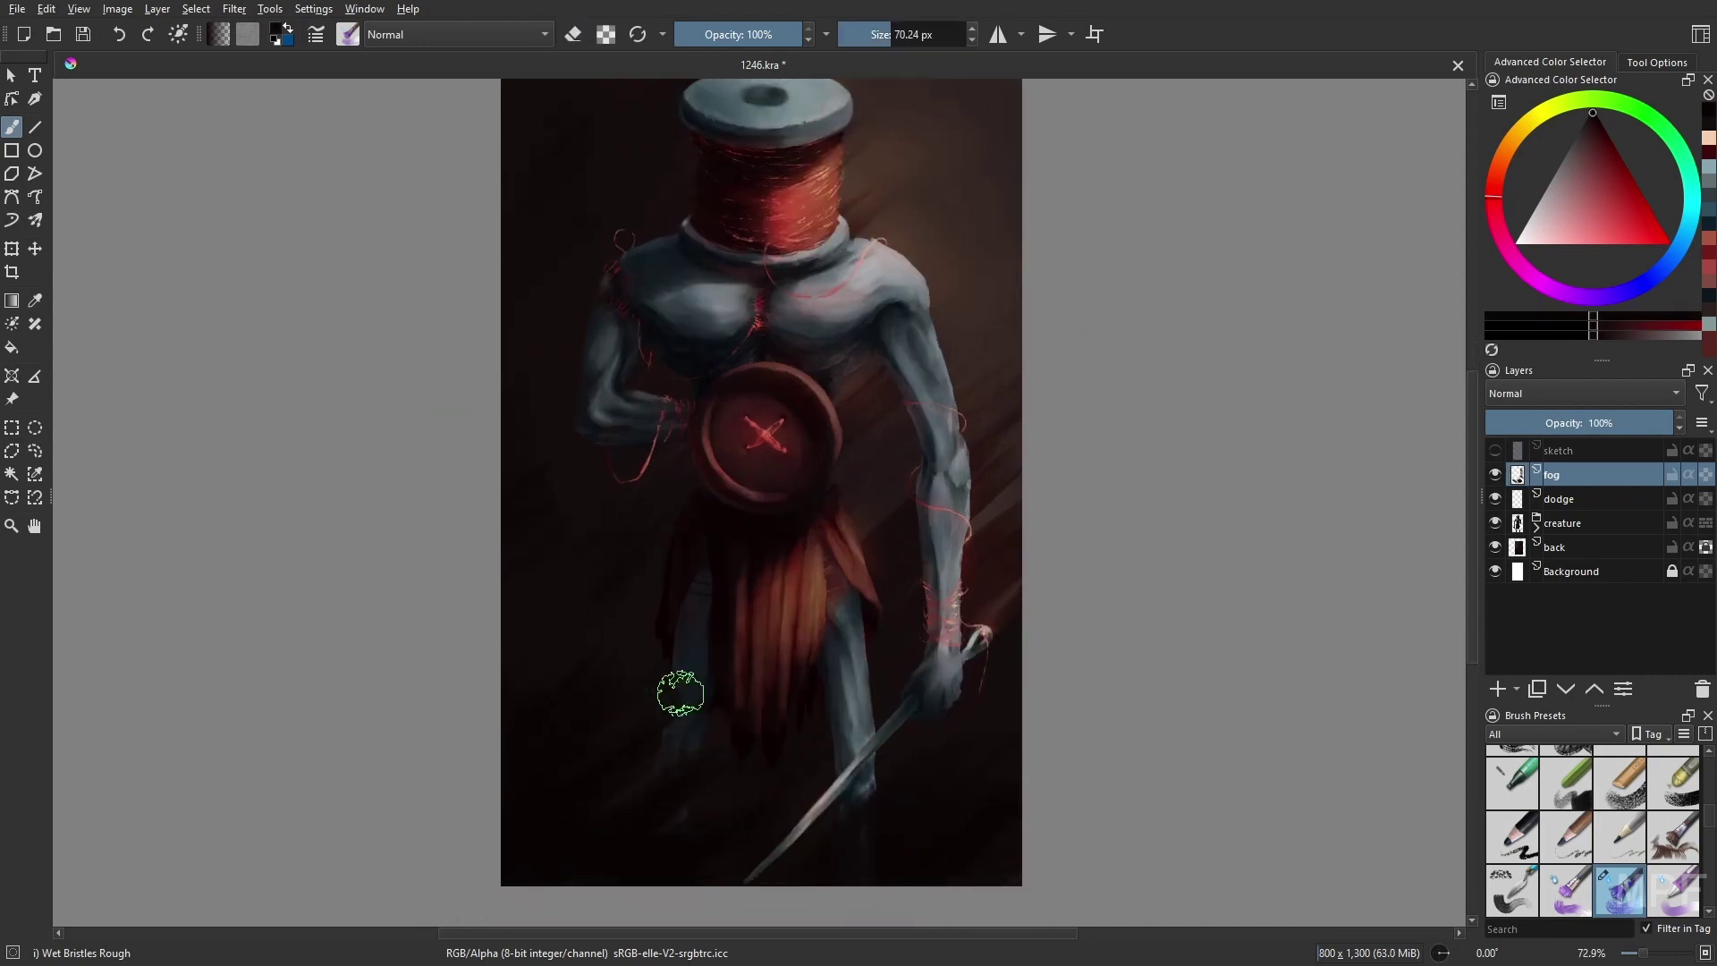
- Rework the back armor cloth with a sampled dark red and the Wet Bristles Rough brush at about 25 px
left_click(1537, 524)
scroll(1653, 607, "down", 2)
scroll(1653, 607, "down", 2)
left_click(1596, 615)
key("bracketleft")
key("bracketleft")
left_click(661, 595, "ctrl")
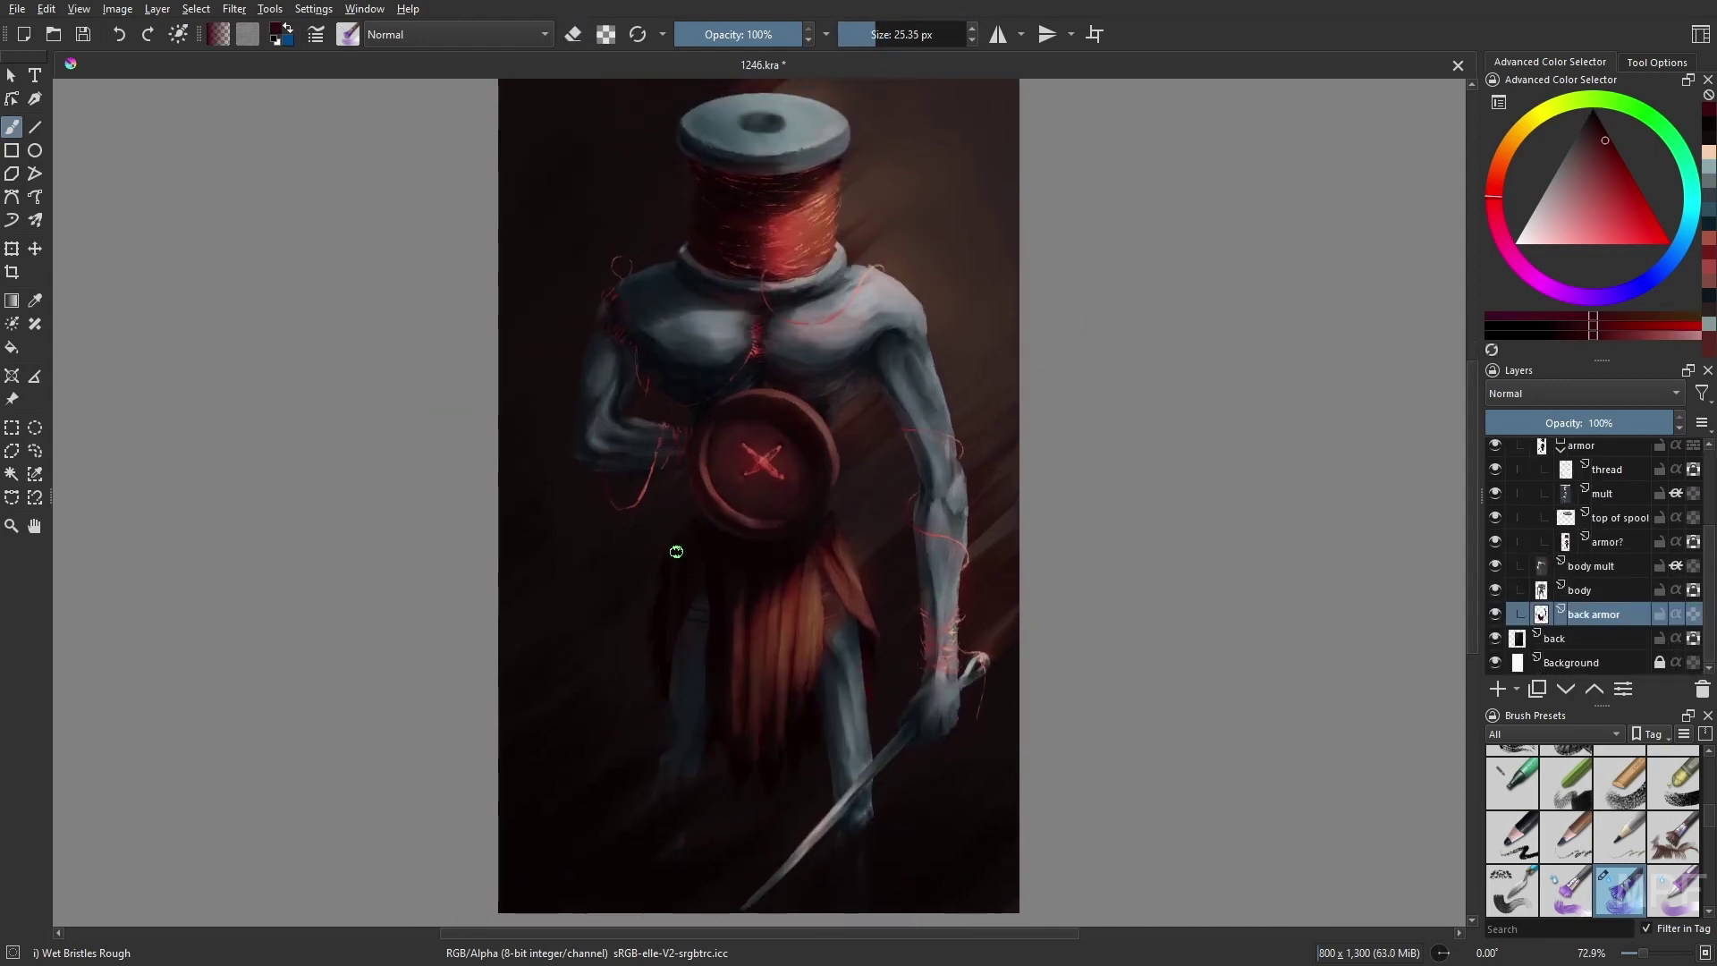
key("m")
- Airbrush a pale orange glow over the upper background on the back layer with Airbrush Soft at 64% opacity and about 431 px
key("Page_Down")
right_click(1213, 662)
left_click(1163, 608)
key("minus")
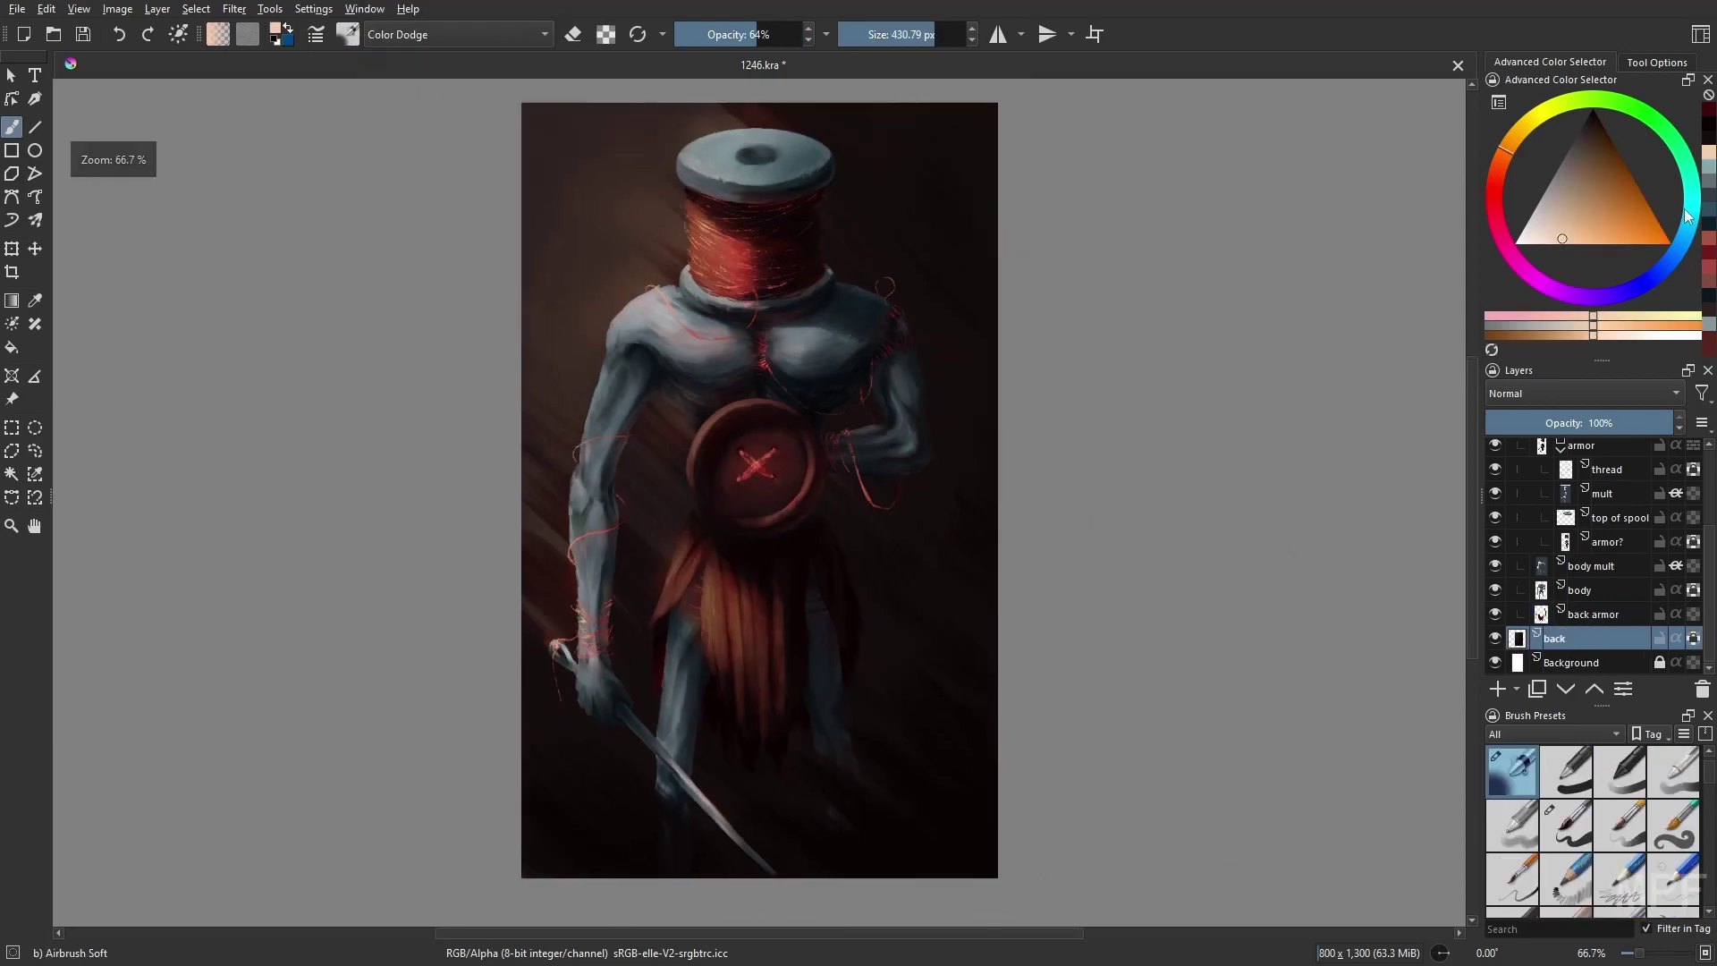
left_click(1571, 190)
mouse_move(895, 223)
left_mouse_down()
mouse_move(997, 84)
mouse_move(644, 134)
mouse_move(939, 178)
left_mouse_up()
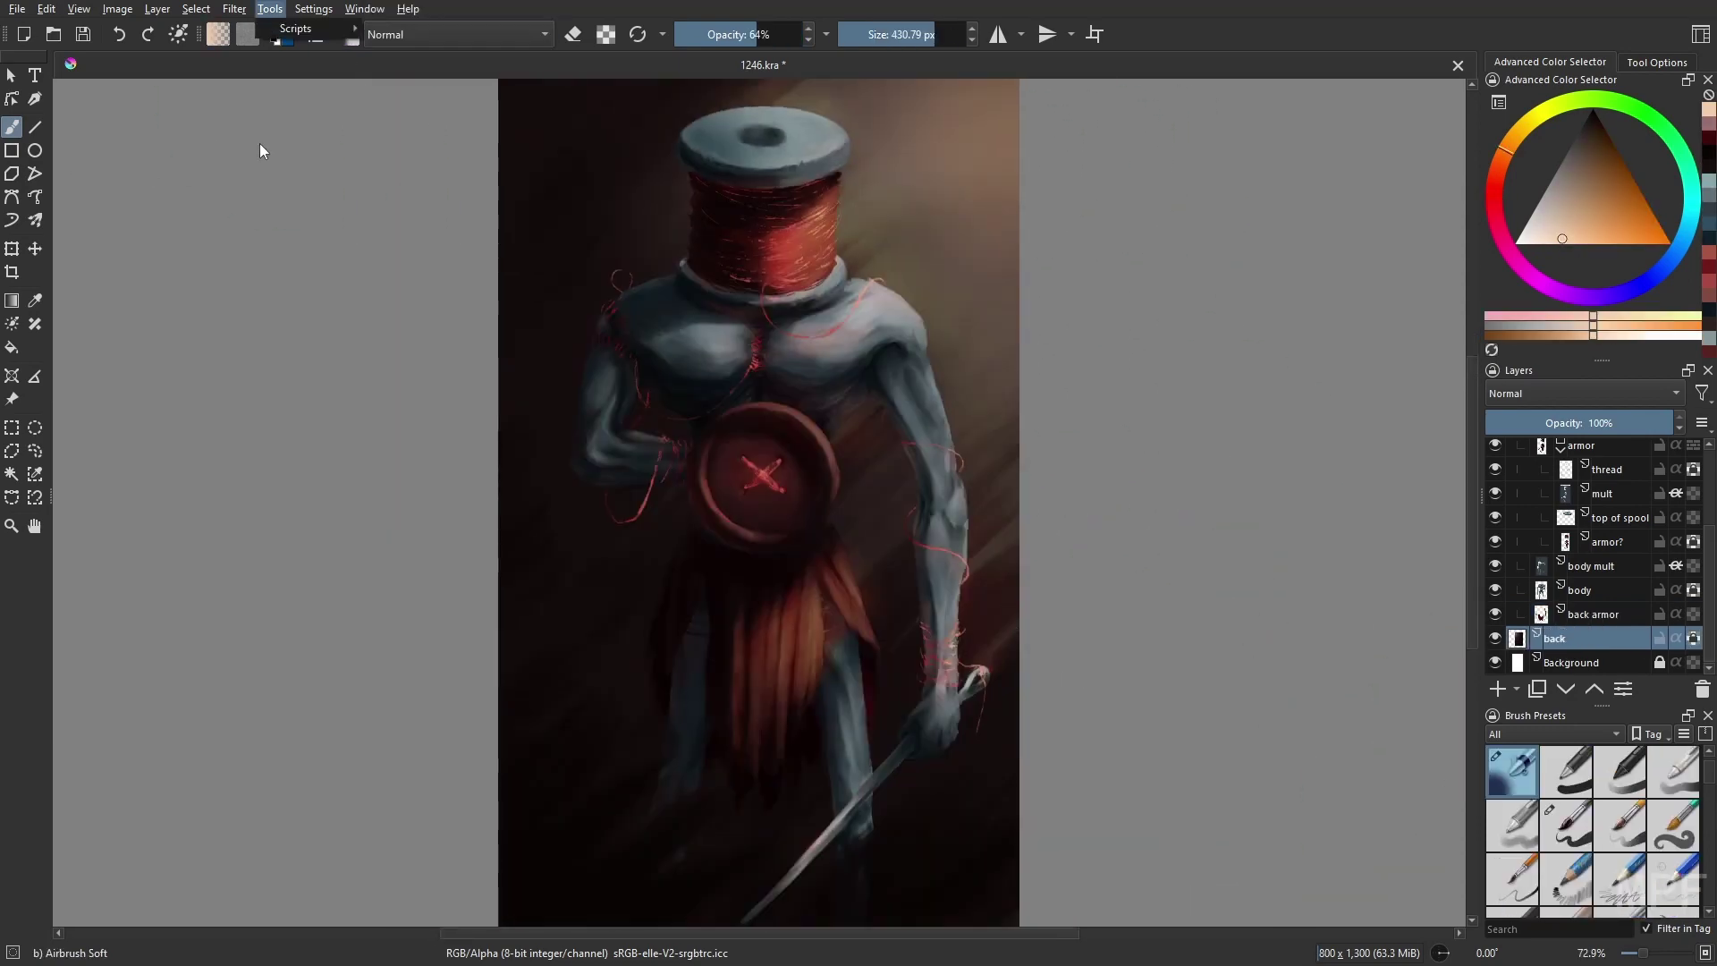
- Add a Gaussian Blur mask to the back layer and texture the background with the Texture Crackles brush at 36% opacity
key("ctrl+alt+f")
left_click(1340, 599)
right_click(1234, 663)
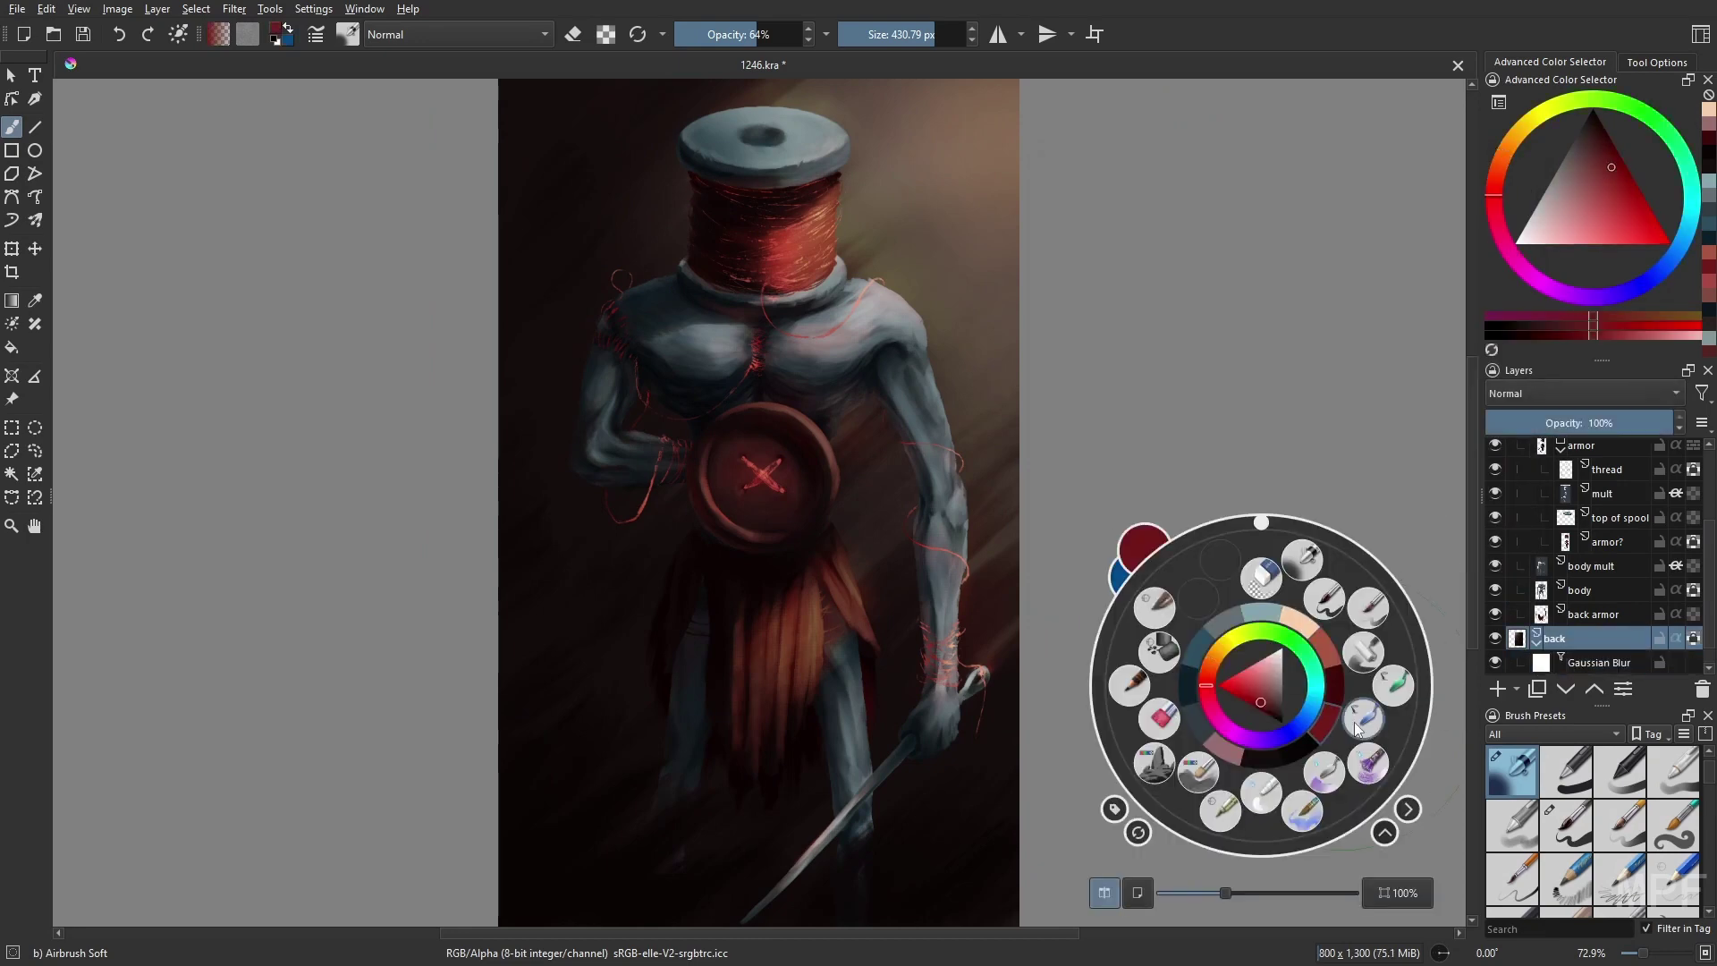
left_click(1181, 590)
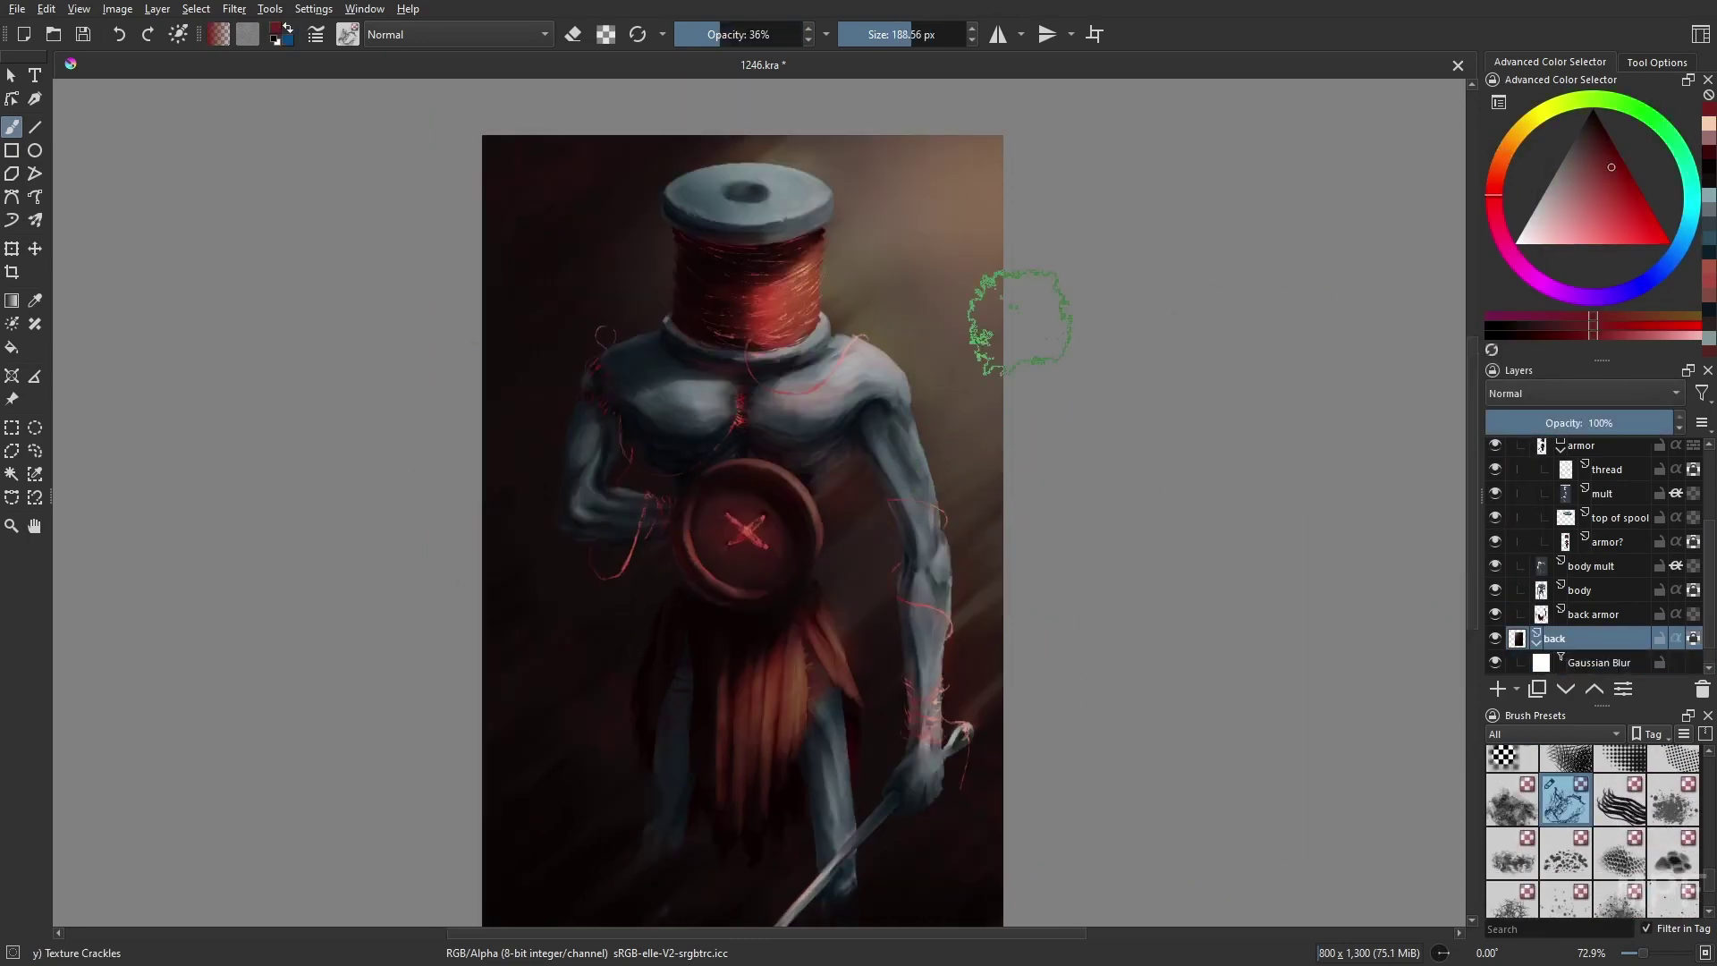
- Draw long straight diagonal red threads on a new "back threads" layer with the RGBA 06 Rock brush, and blur a copy with Gaussian Blur
right_click(1246, 613)
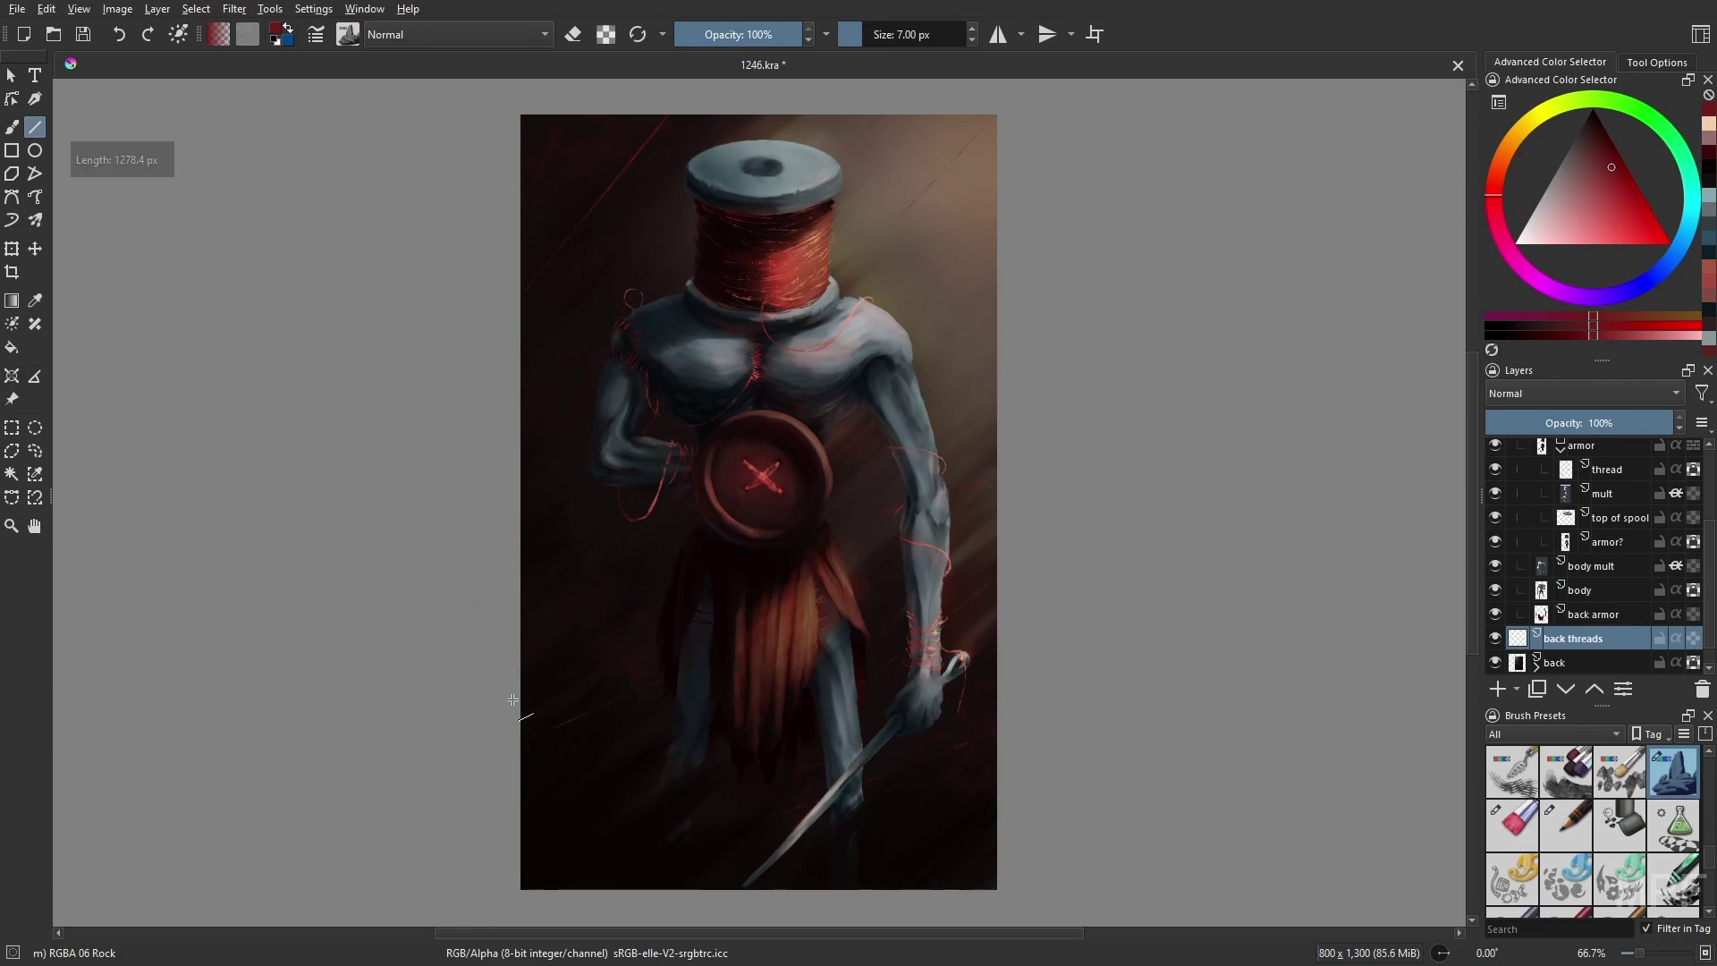
key("bracketright")
key("slash")
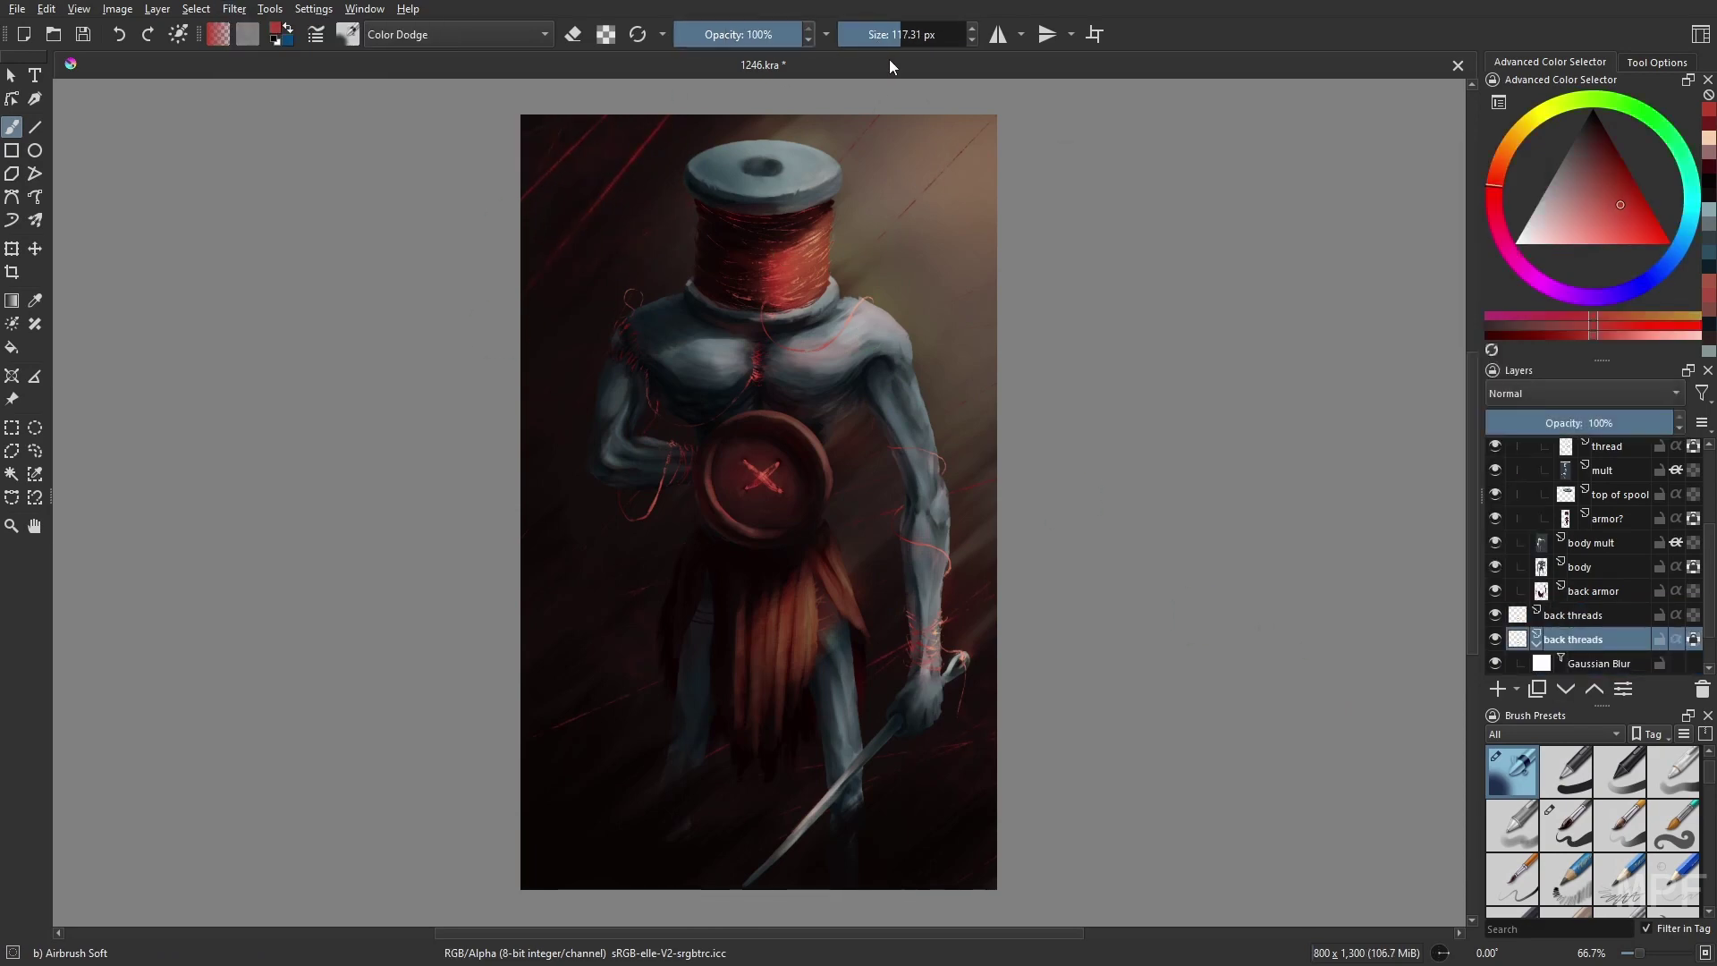
- Airbrush a red Color Dodge glow over both back thread layers at about 352 px, and rename the blurred copy "thread glow"
left_click_drag(932, 664, 992, 664, "shift")
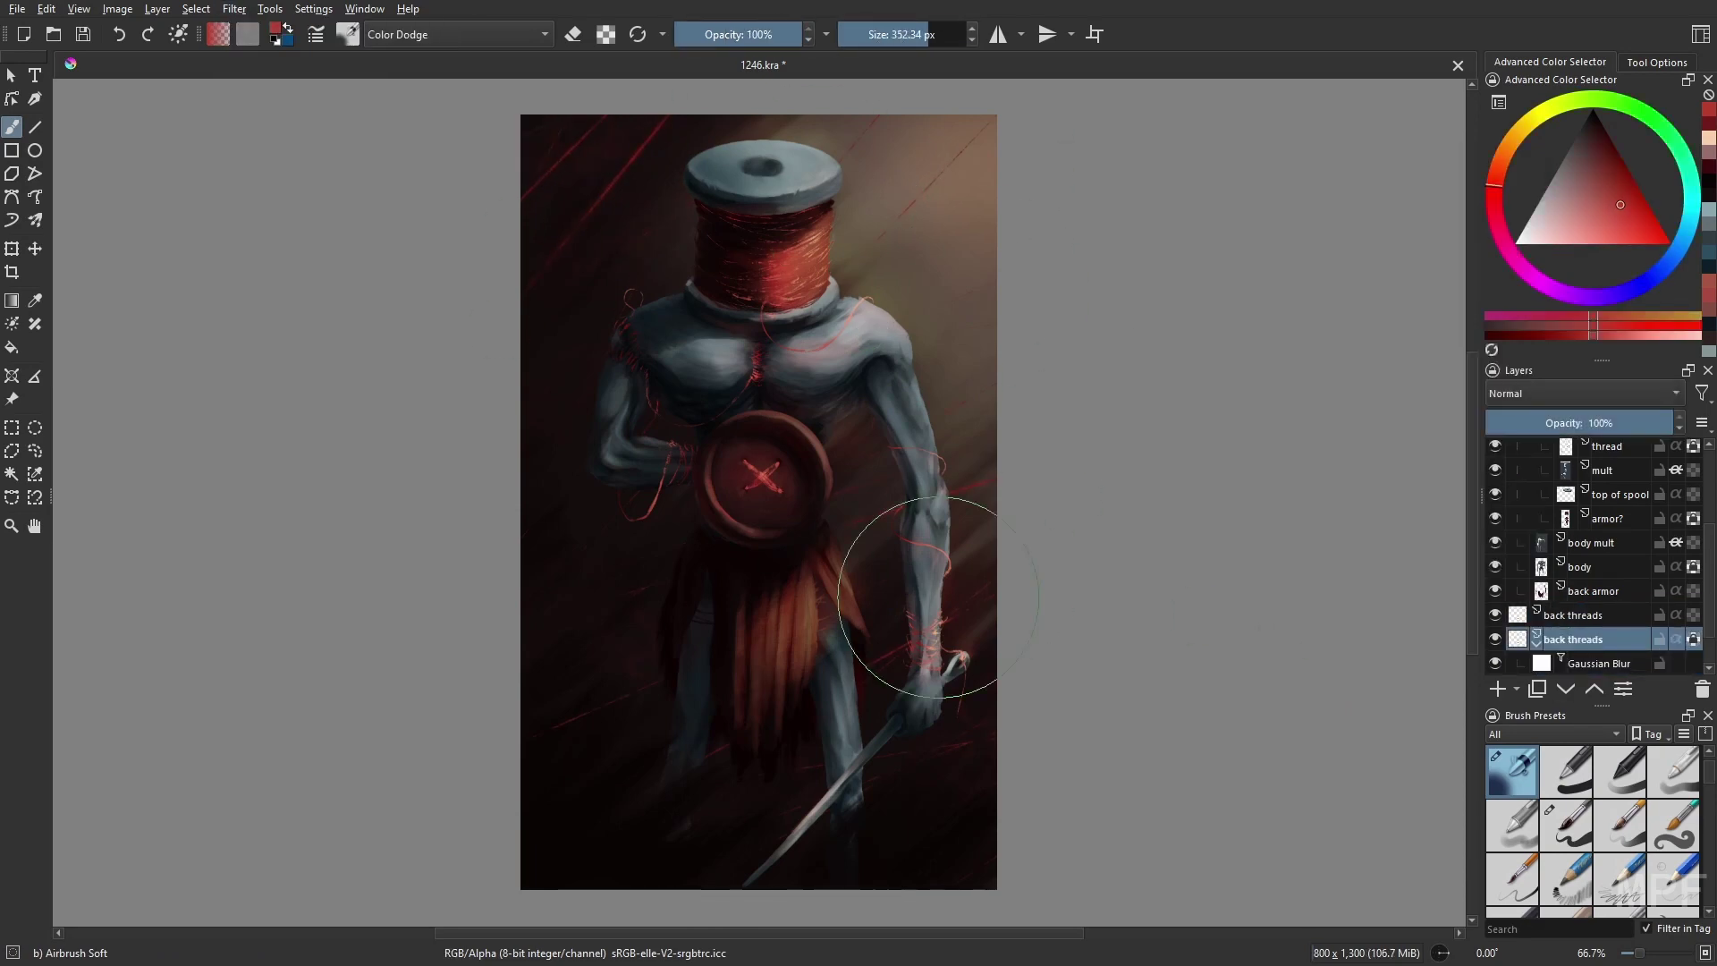
key("Page_Up")
key("m")
key("m")
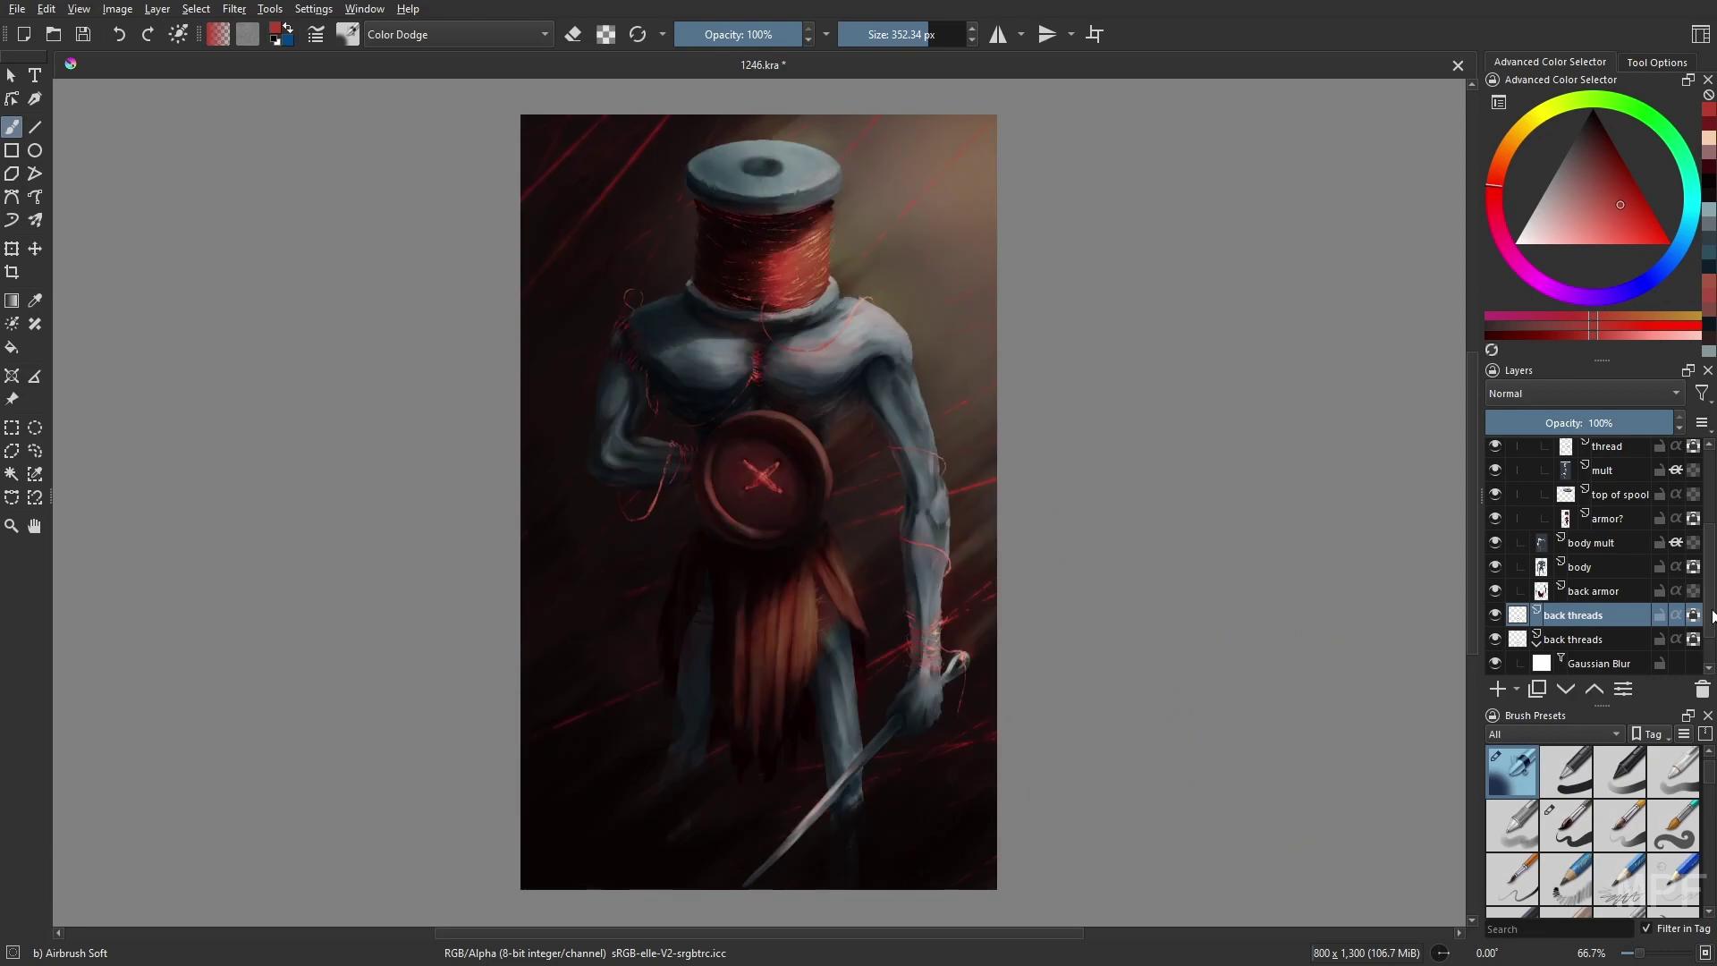
key("e")
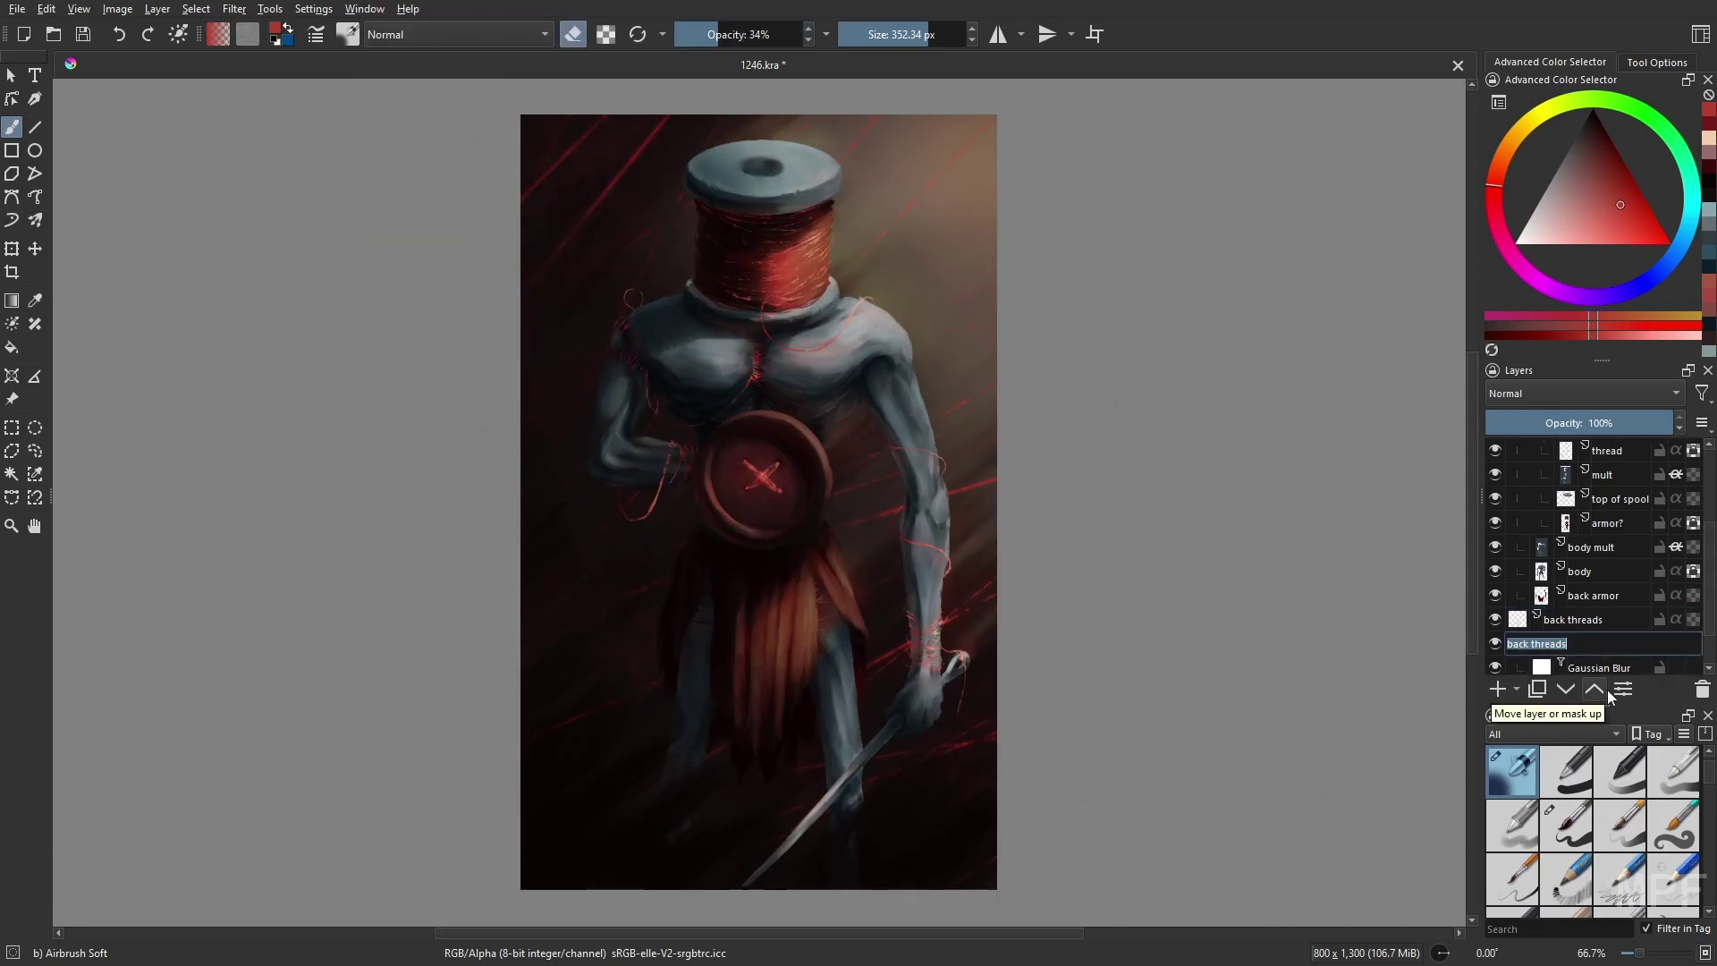
left_click(1537, 644)
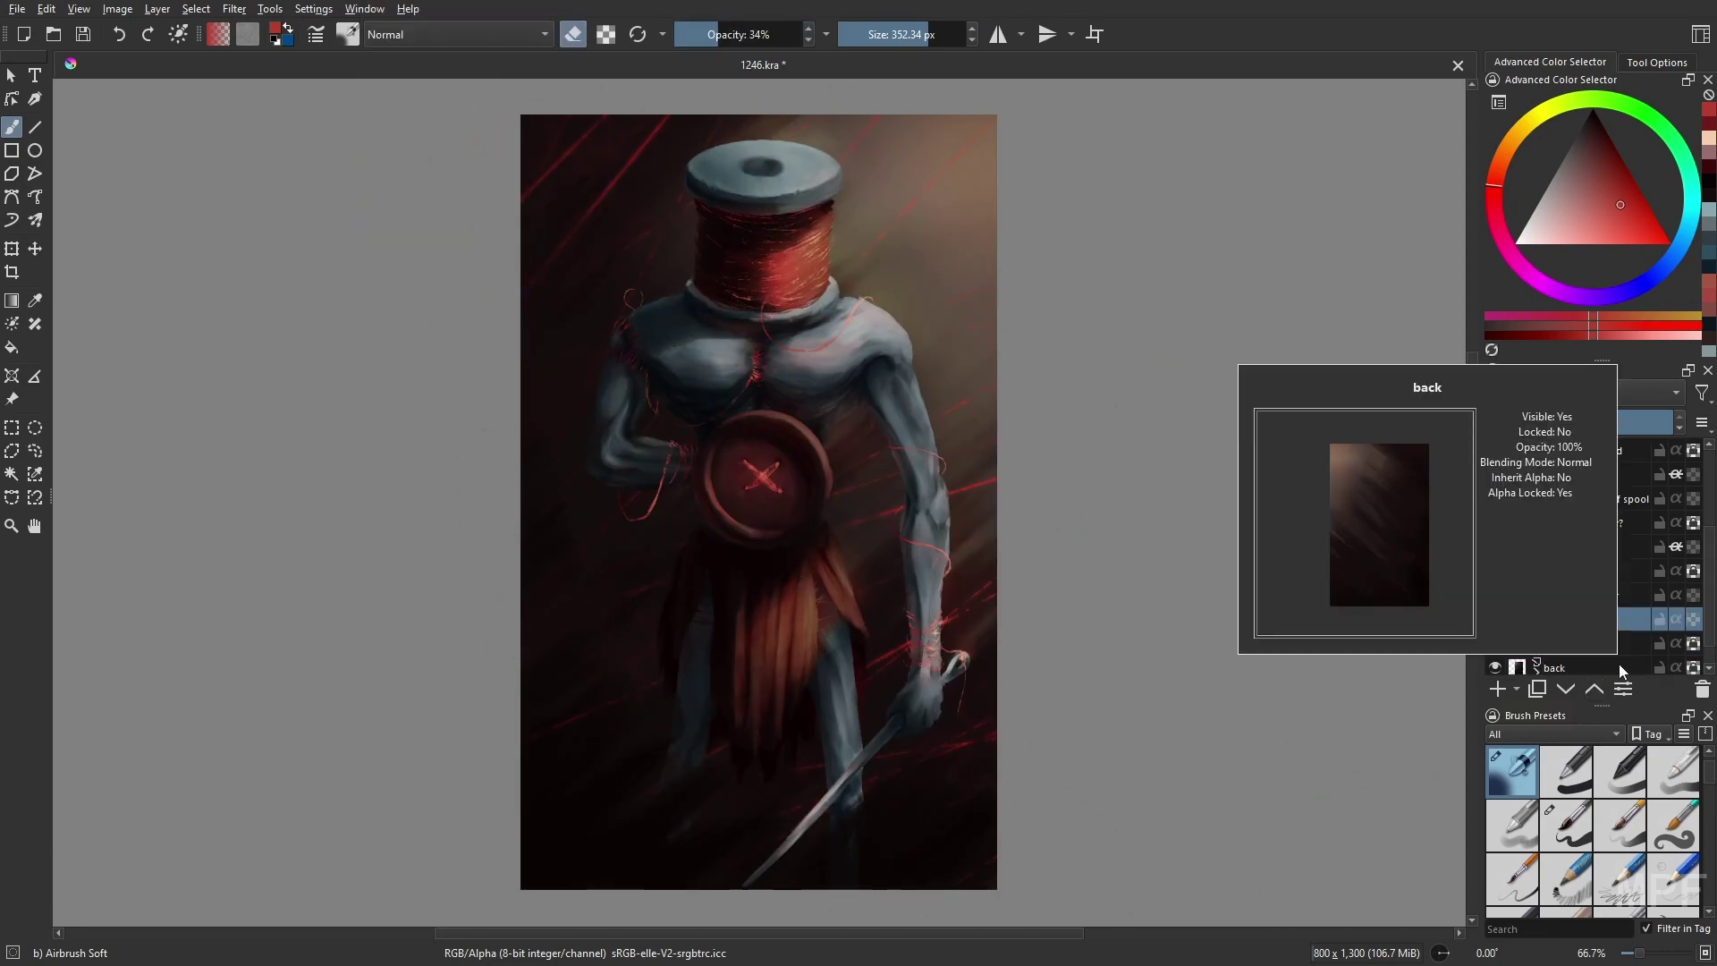
- Add fine red accents to the figure on the creature's dodge layer with the Gamer Knife Maybe brush at 15 px and 66% opacity
right_click(1262, 643)
left_click(1306, 706)
key("1")
key("o")
key("o")
key("o")
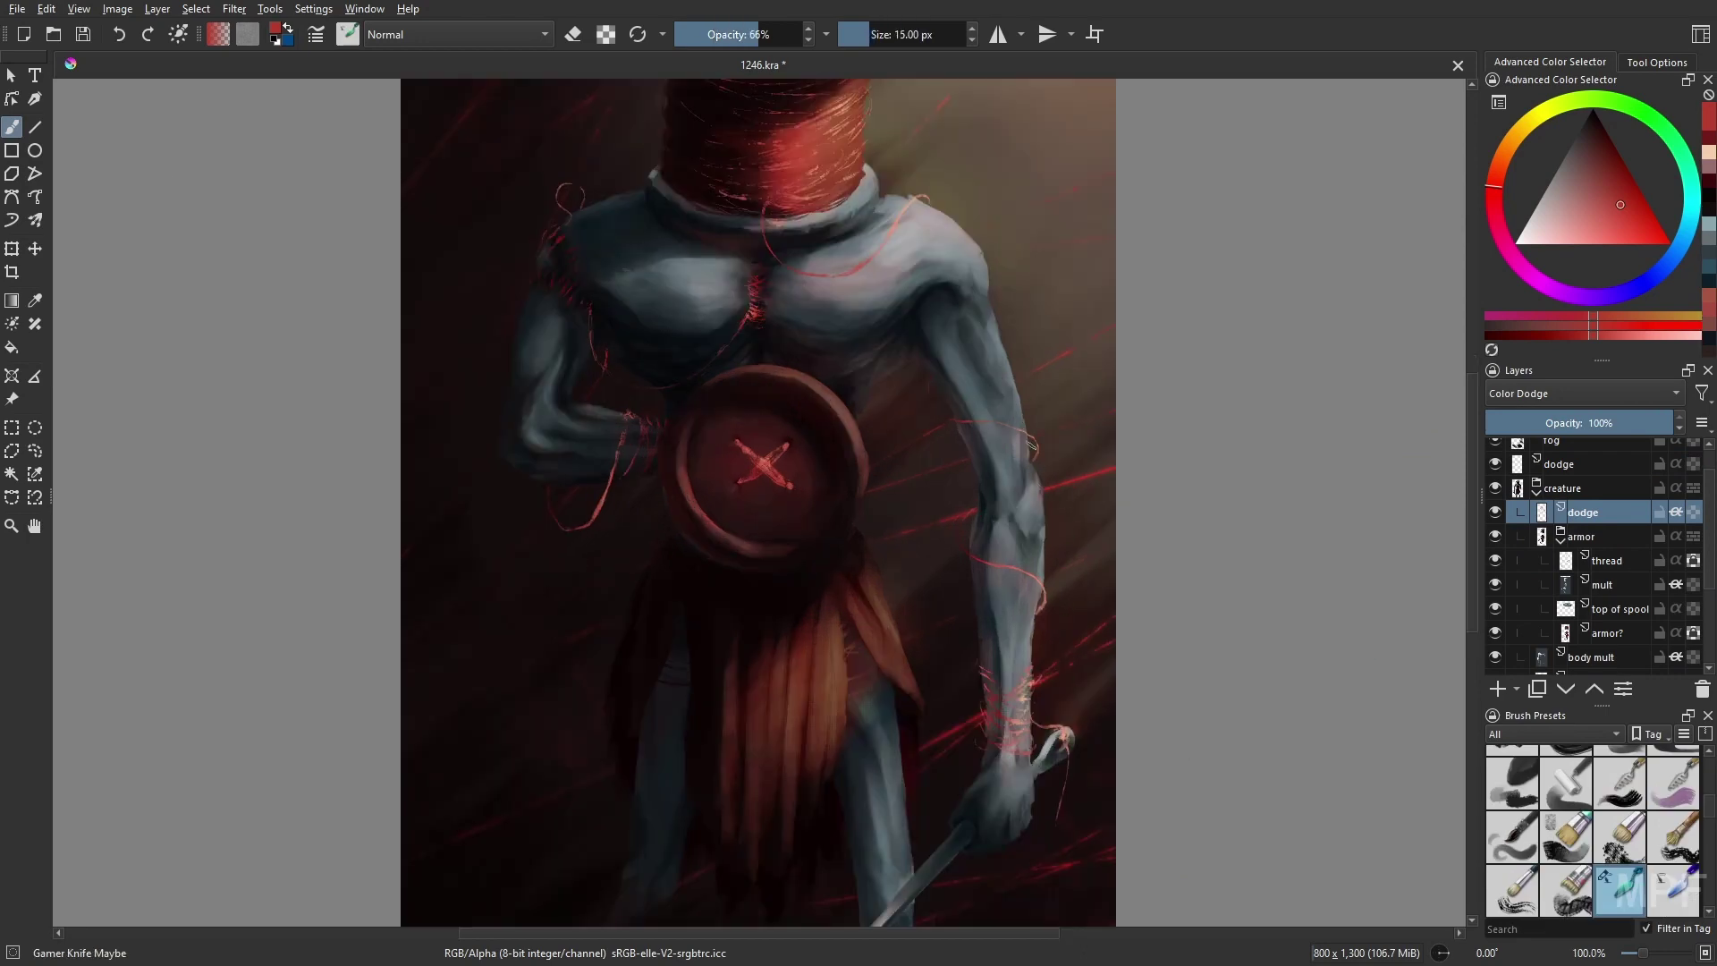
scroll(1116, 680, "down", 3)
key("m")
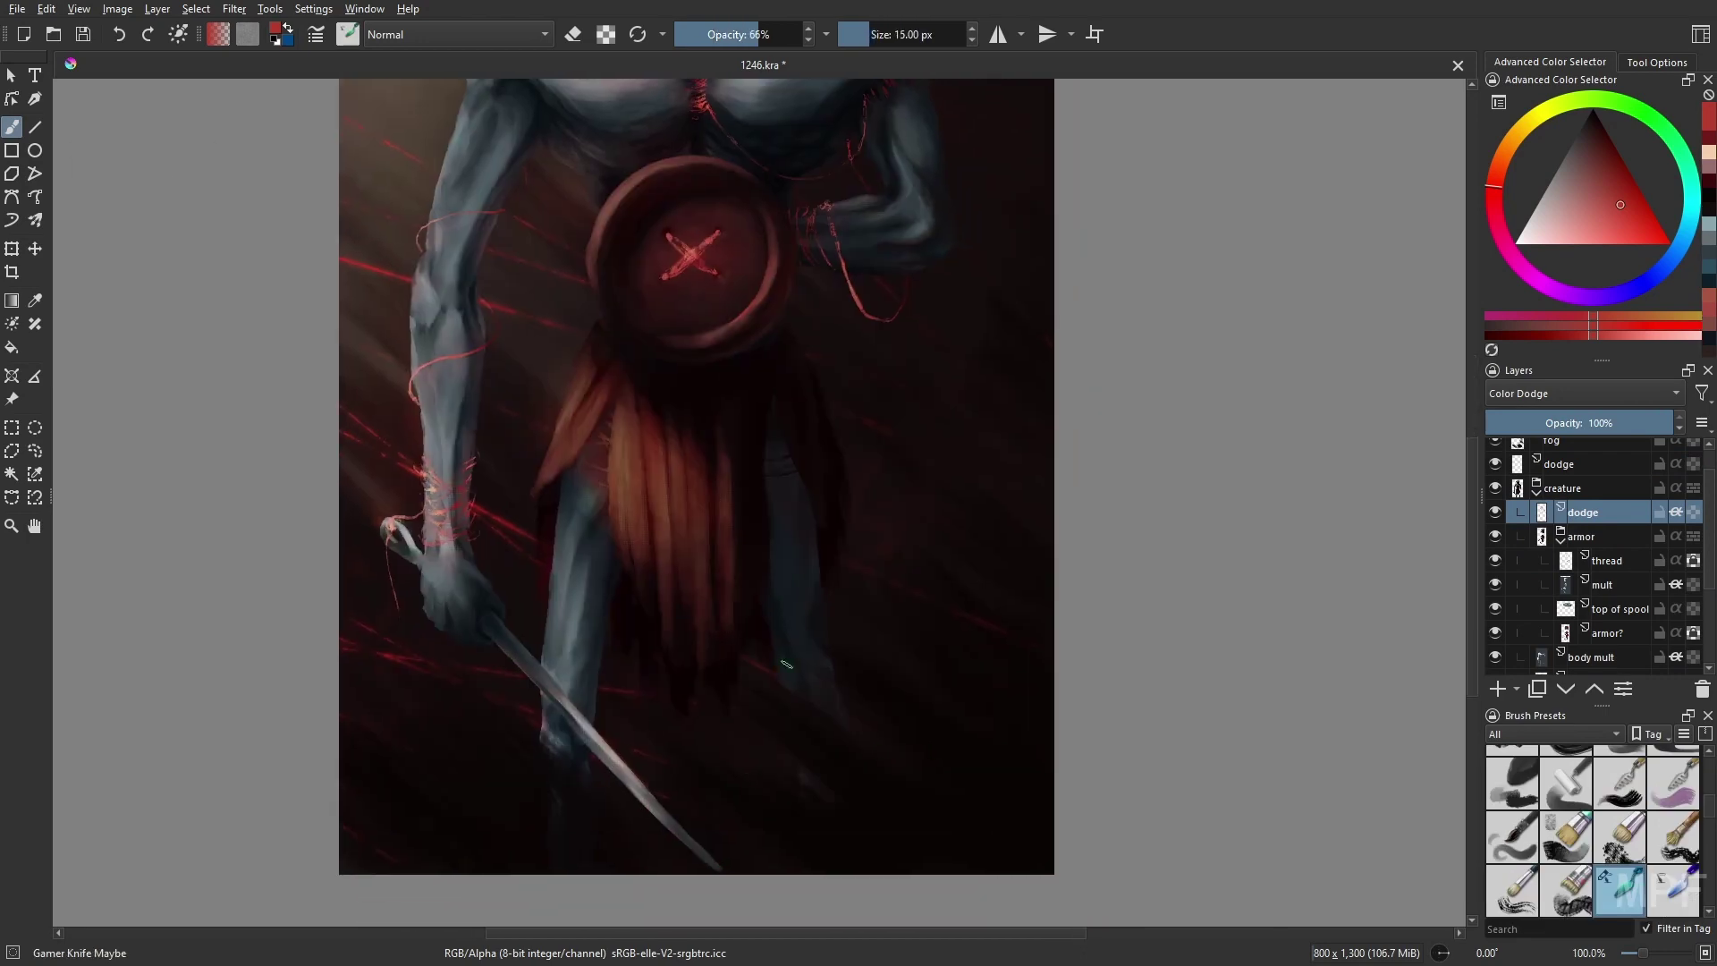
key("m")
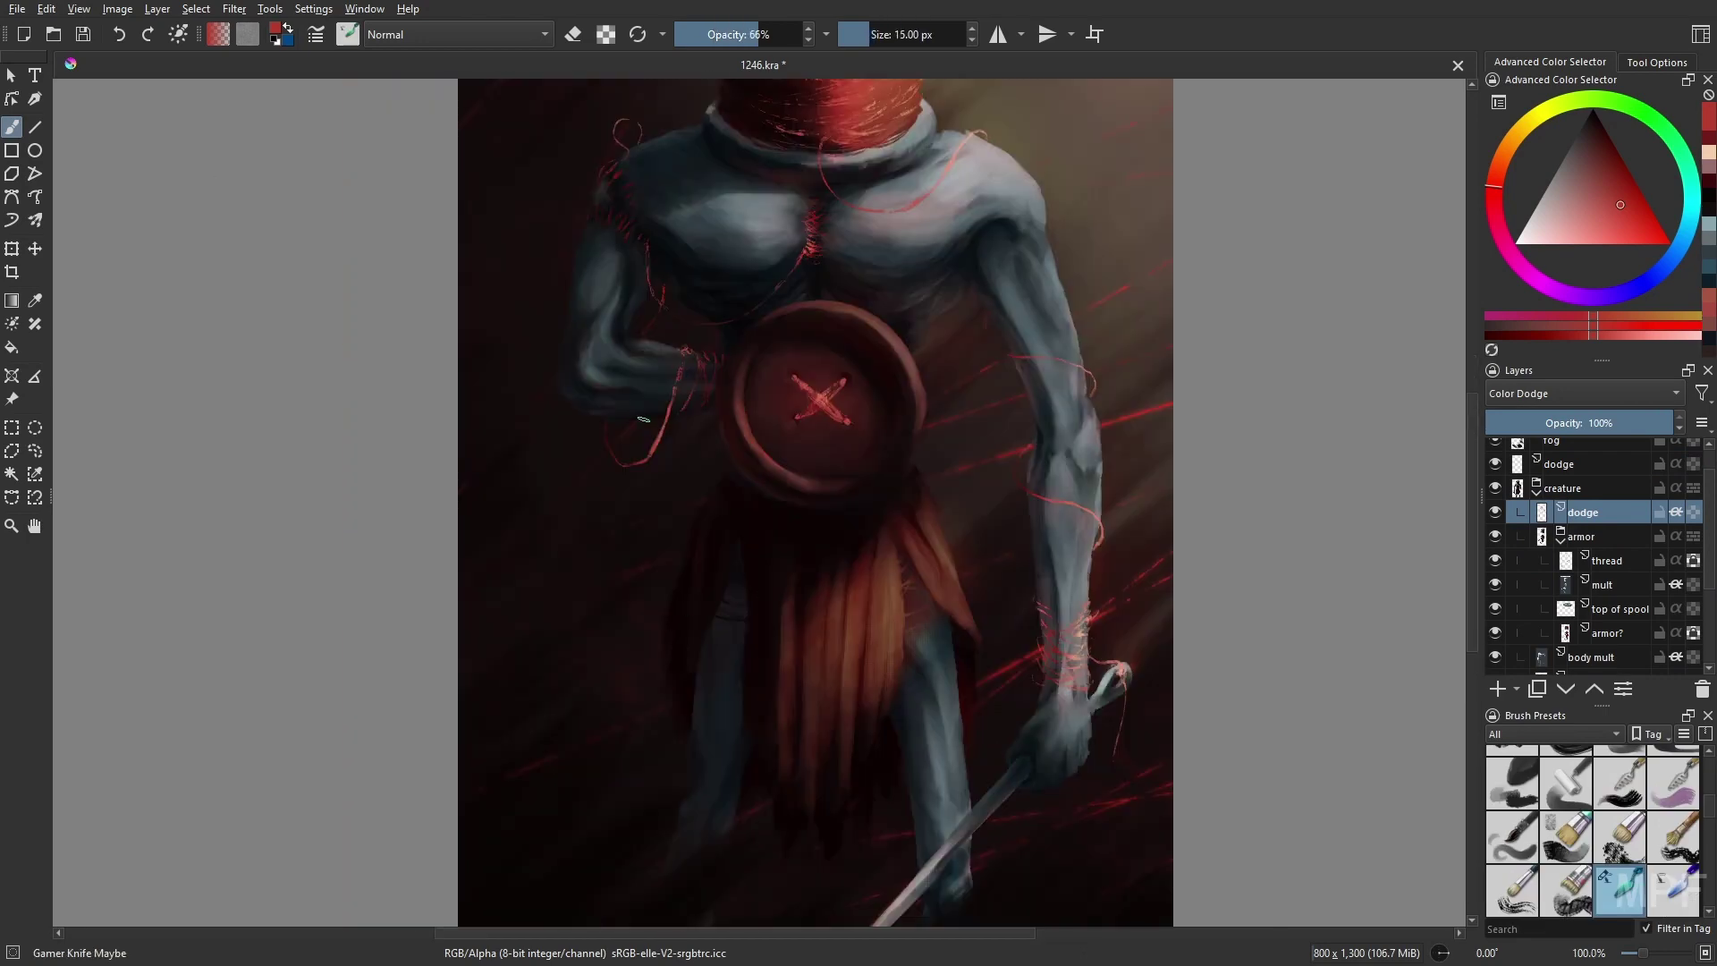
- Paint a pale orange patch of light over the waist cloth on the upper dodge layer and set its blending mode to Screen
key("2")
left_click(1496, 464)
left_click(1496, 464)
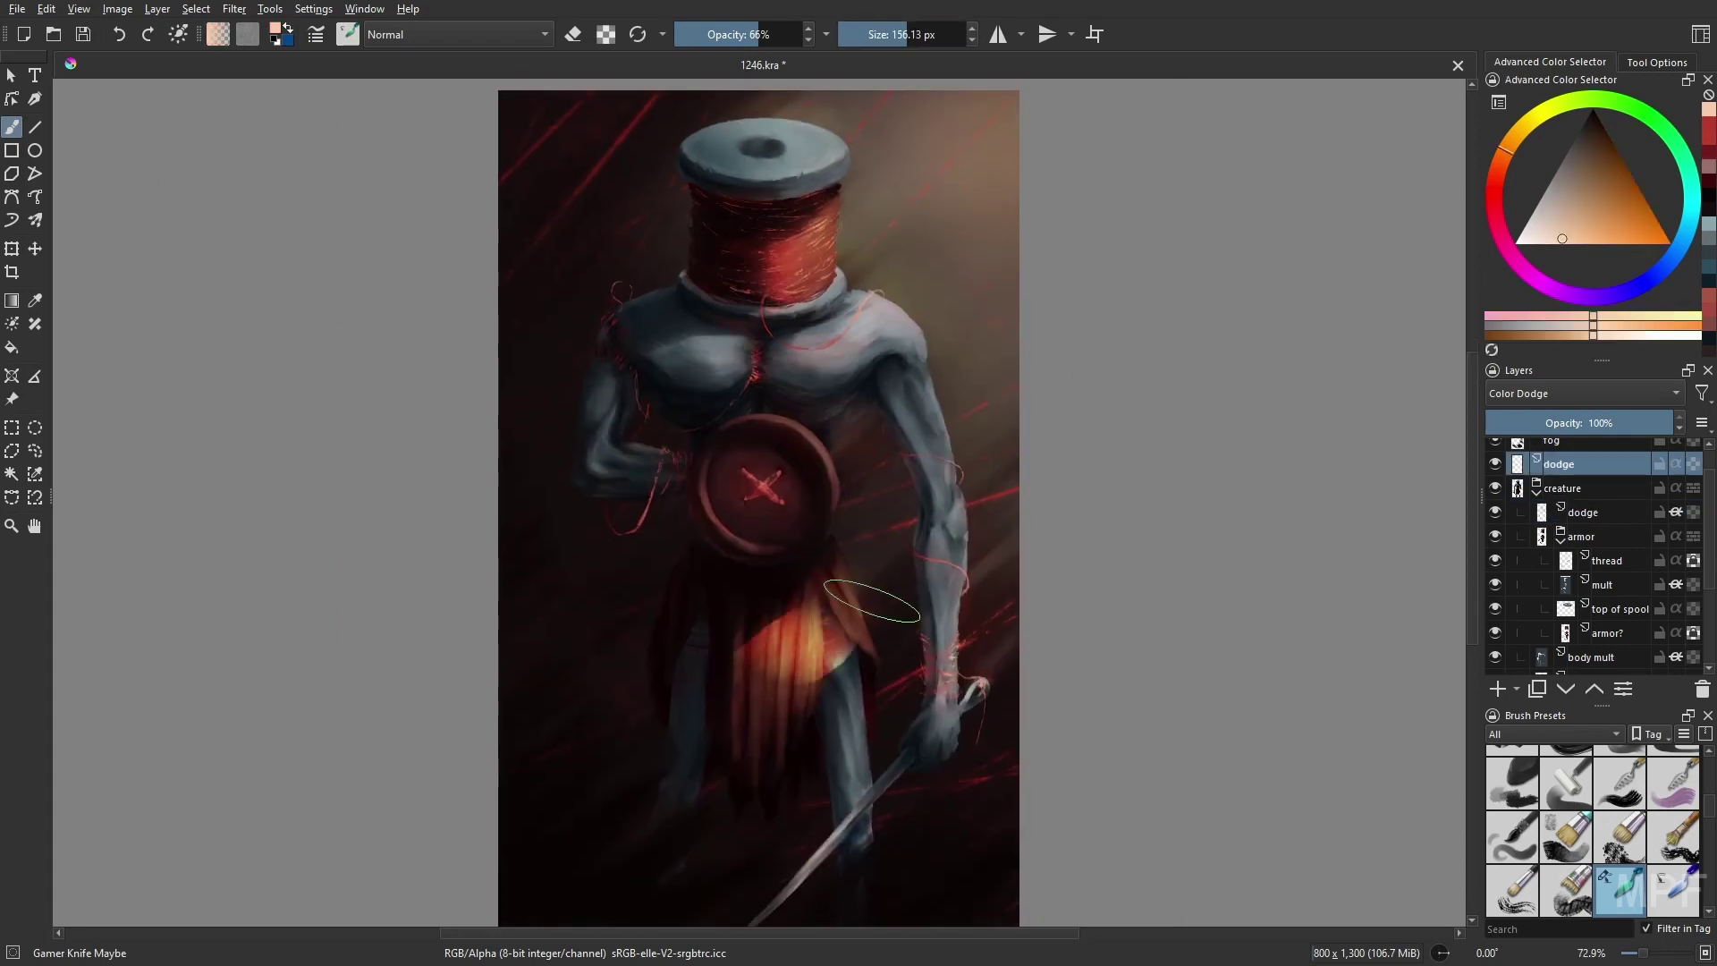
left_click(1547, 393)
left_click(1559, 373)
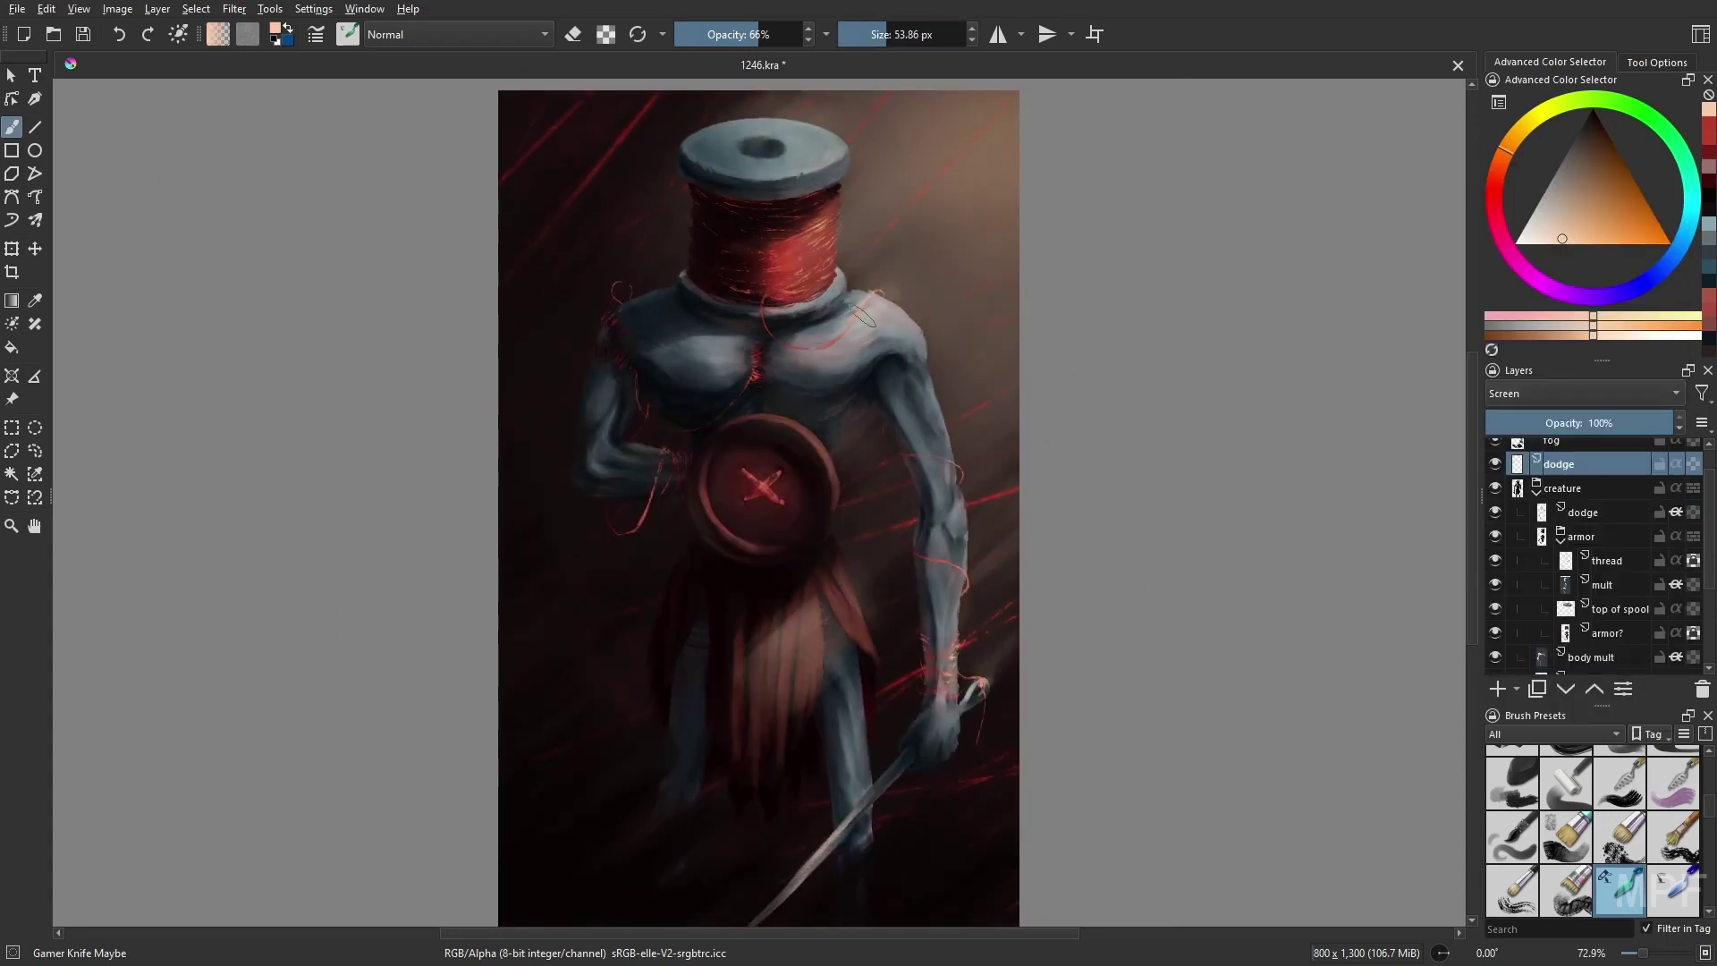
- Paint diagonal pale light streaks with Gamer Knife Maybe at 46% opacity and soften them by erasing with Airbrush Soft at 34% opacity
key("i")
key("bracketright")
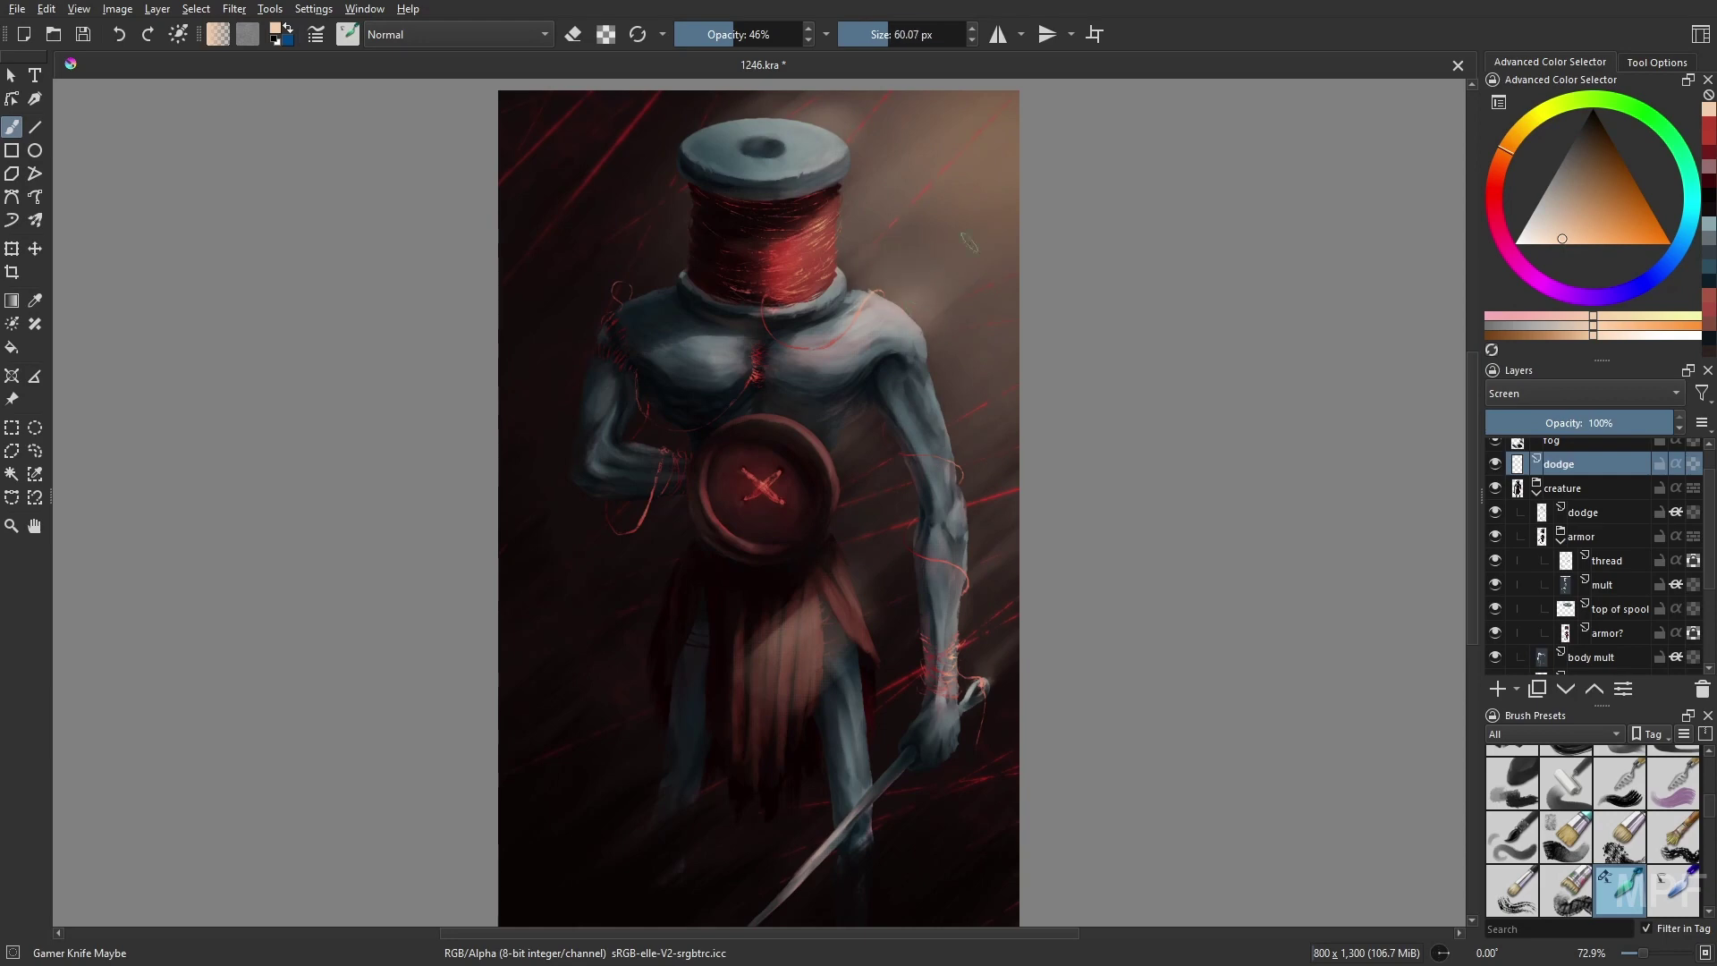
key("e")
key("e")
key("bracketleft")
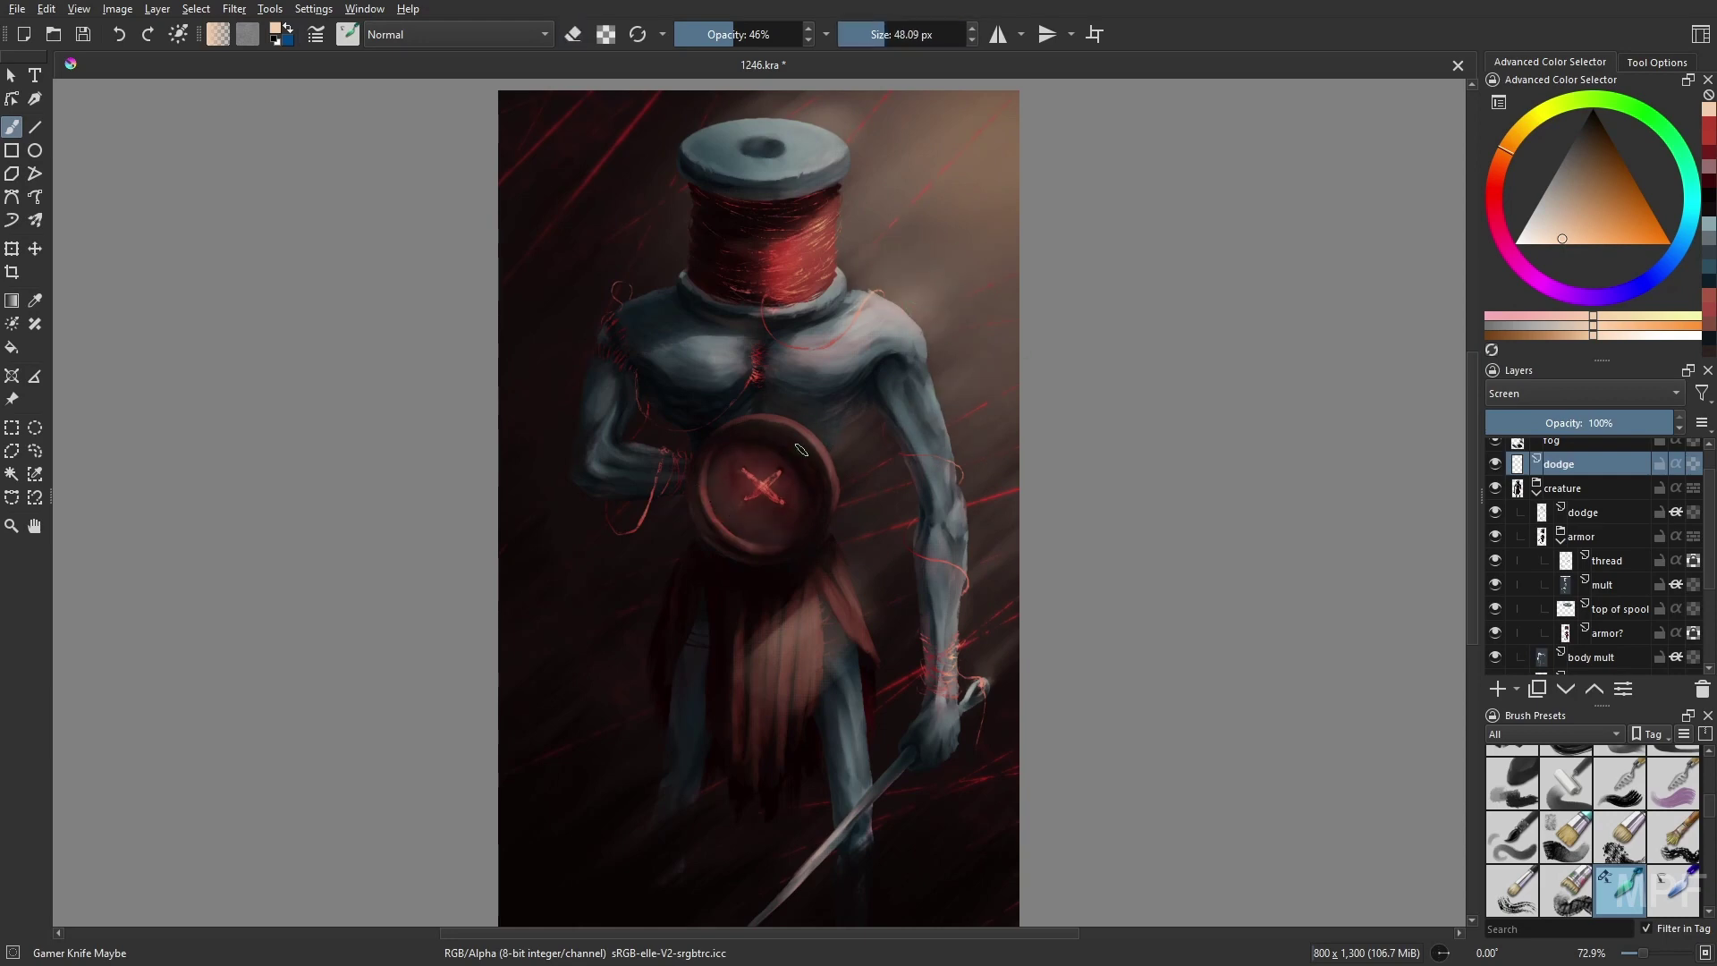
key("slash")
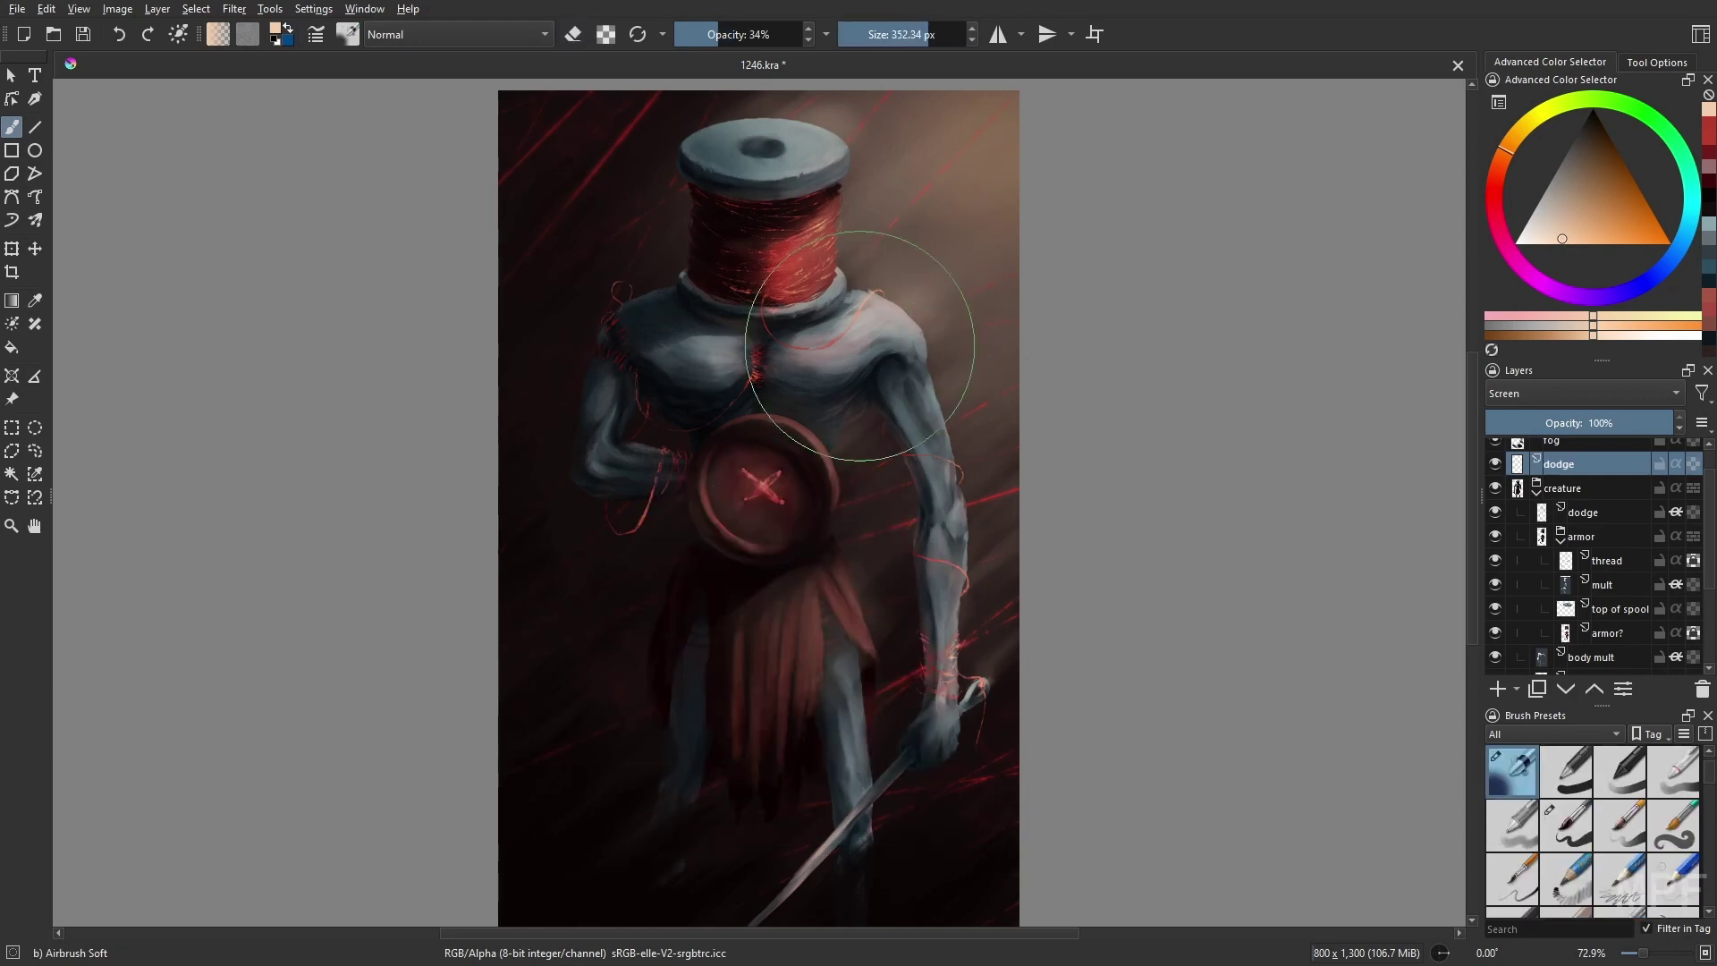
key("e")
key("slash")
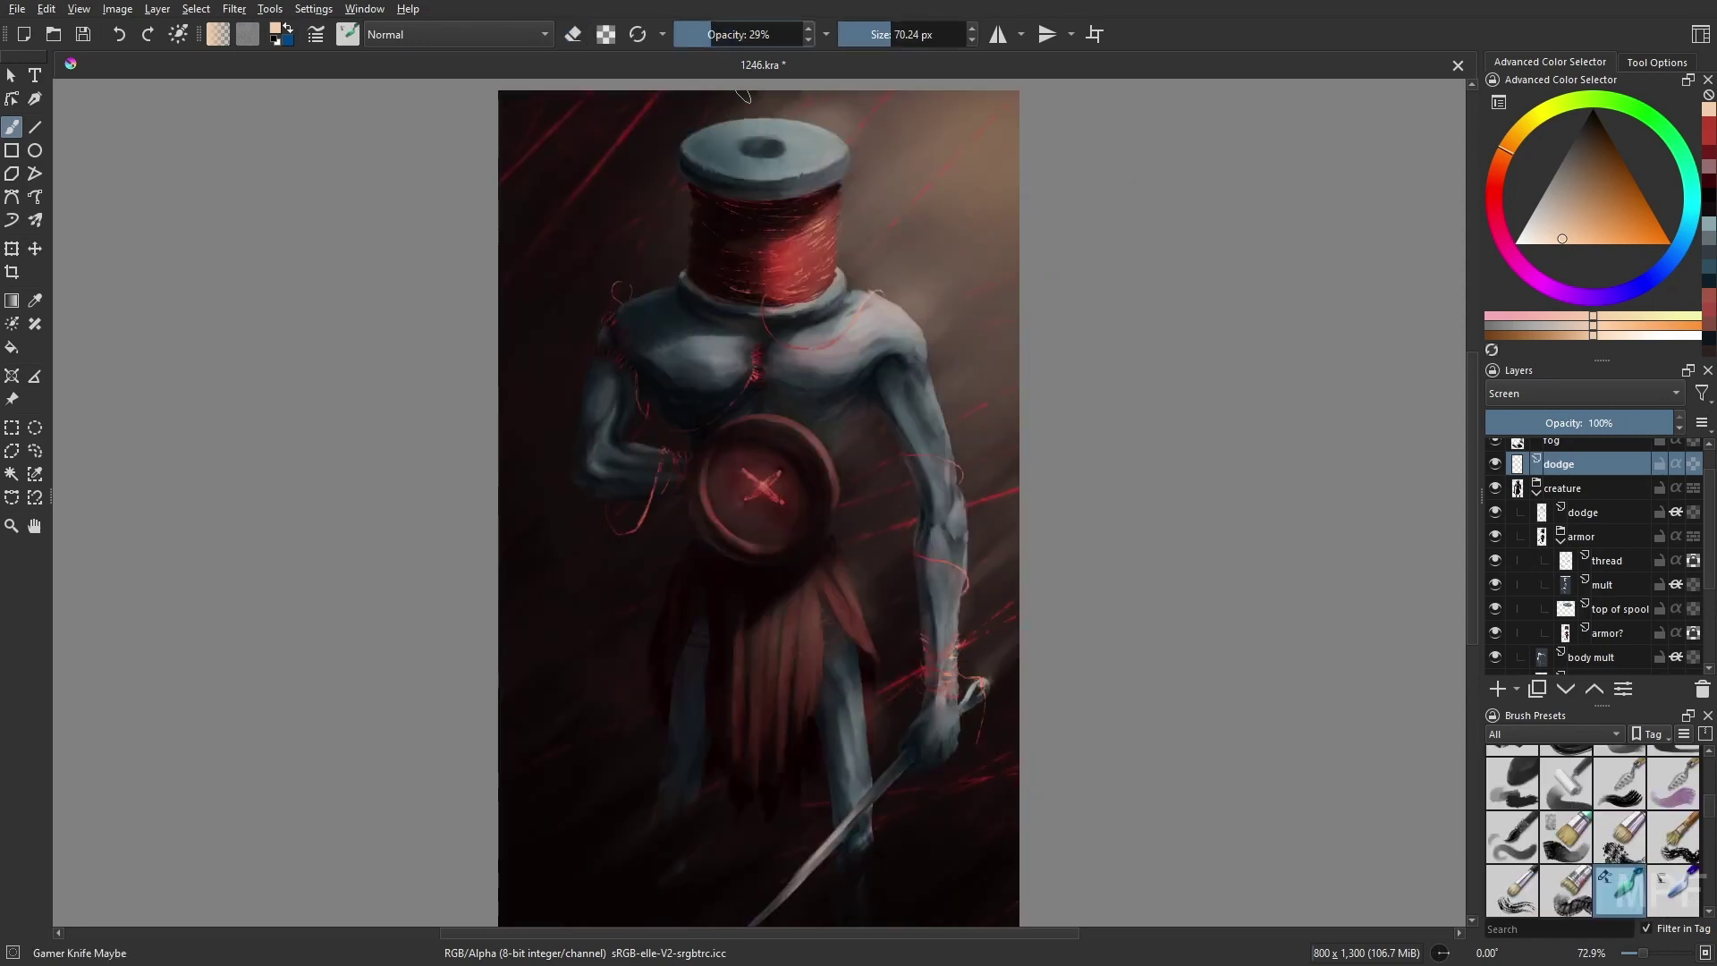
- Paint fine pale highlights along the figure's edges on the upper dodge layer with the liner brush at 3 px and 100% opacity
right_click(988, 636)
left_click(988, 501)
key("m")
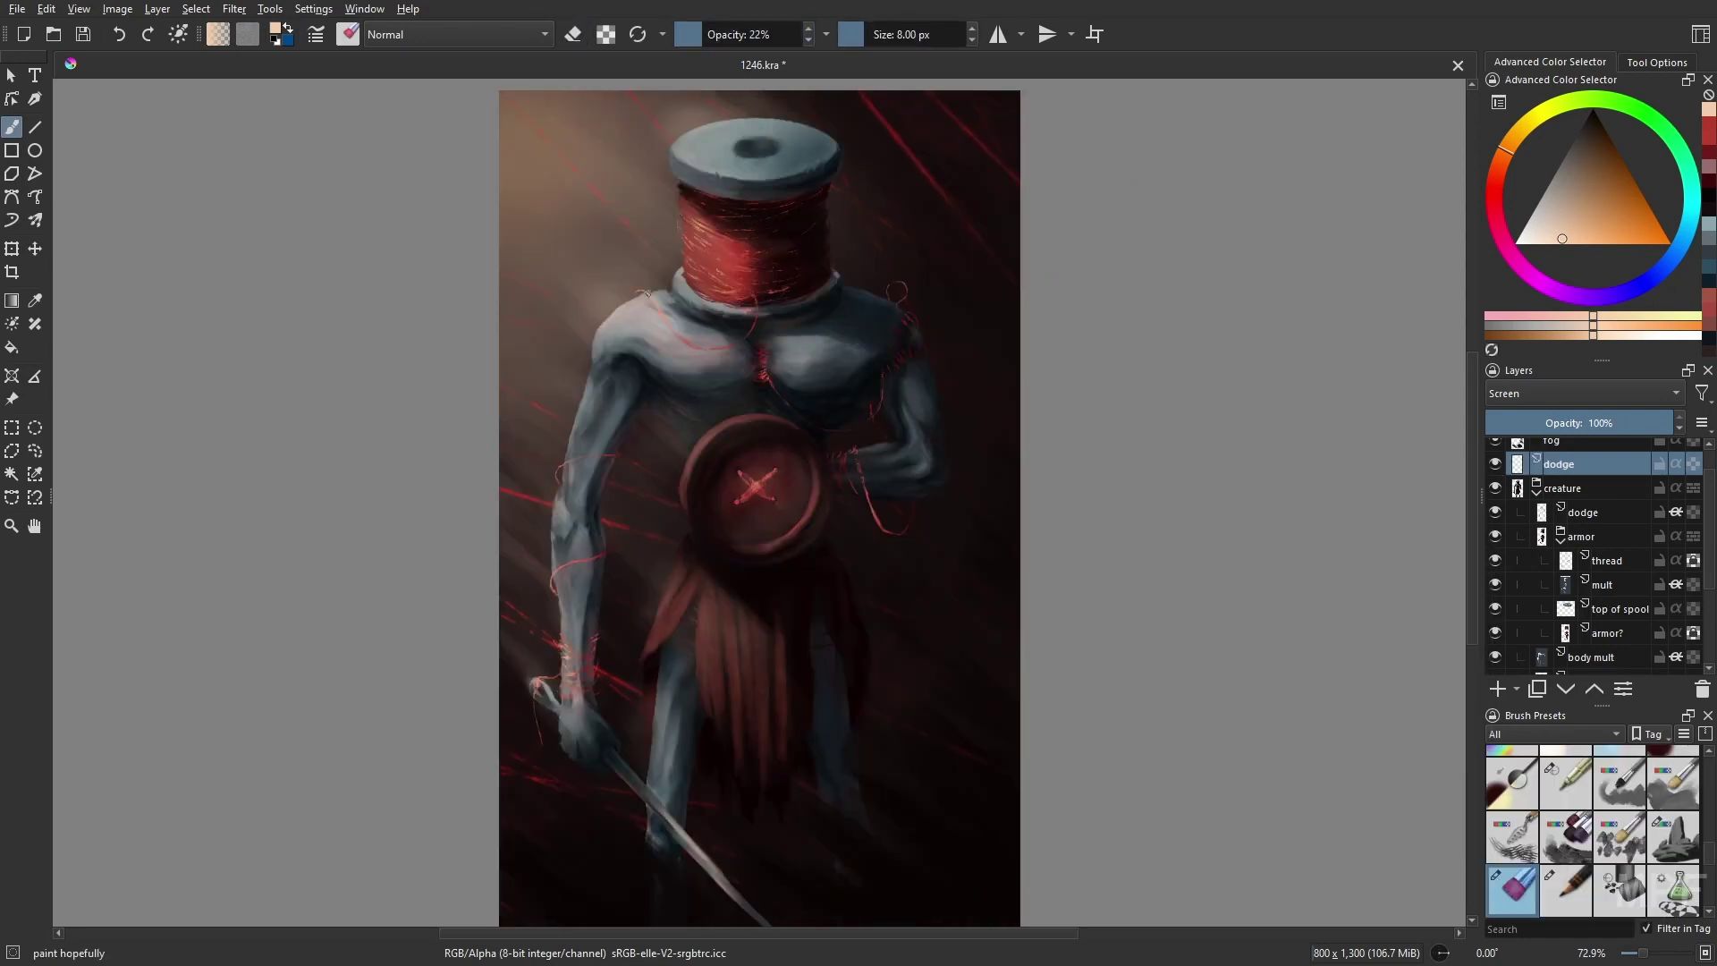
key("m")
right_click(863, 287)
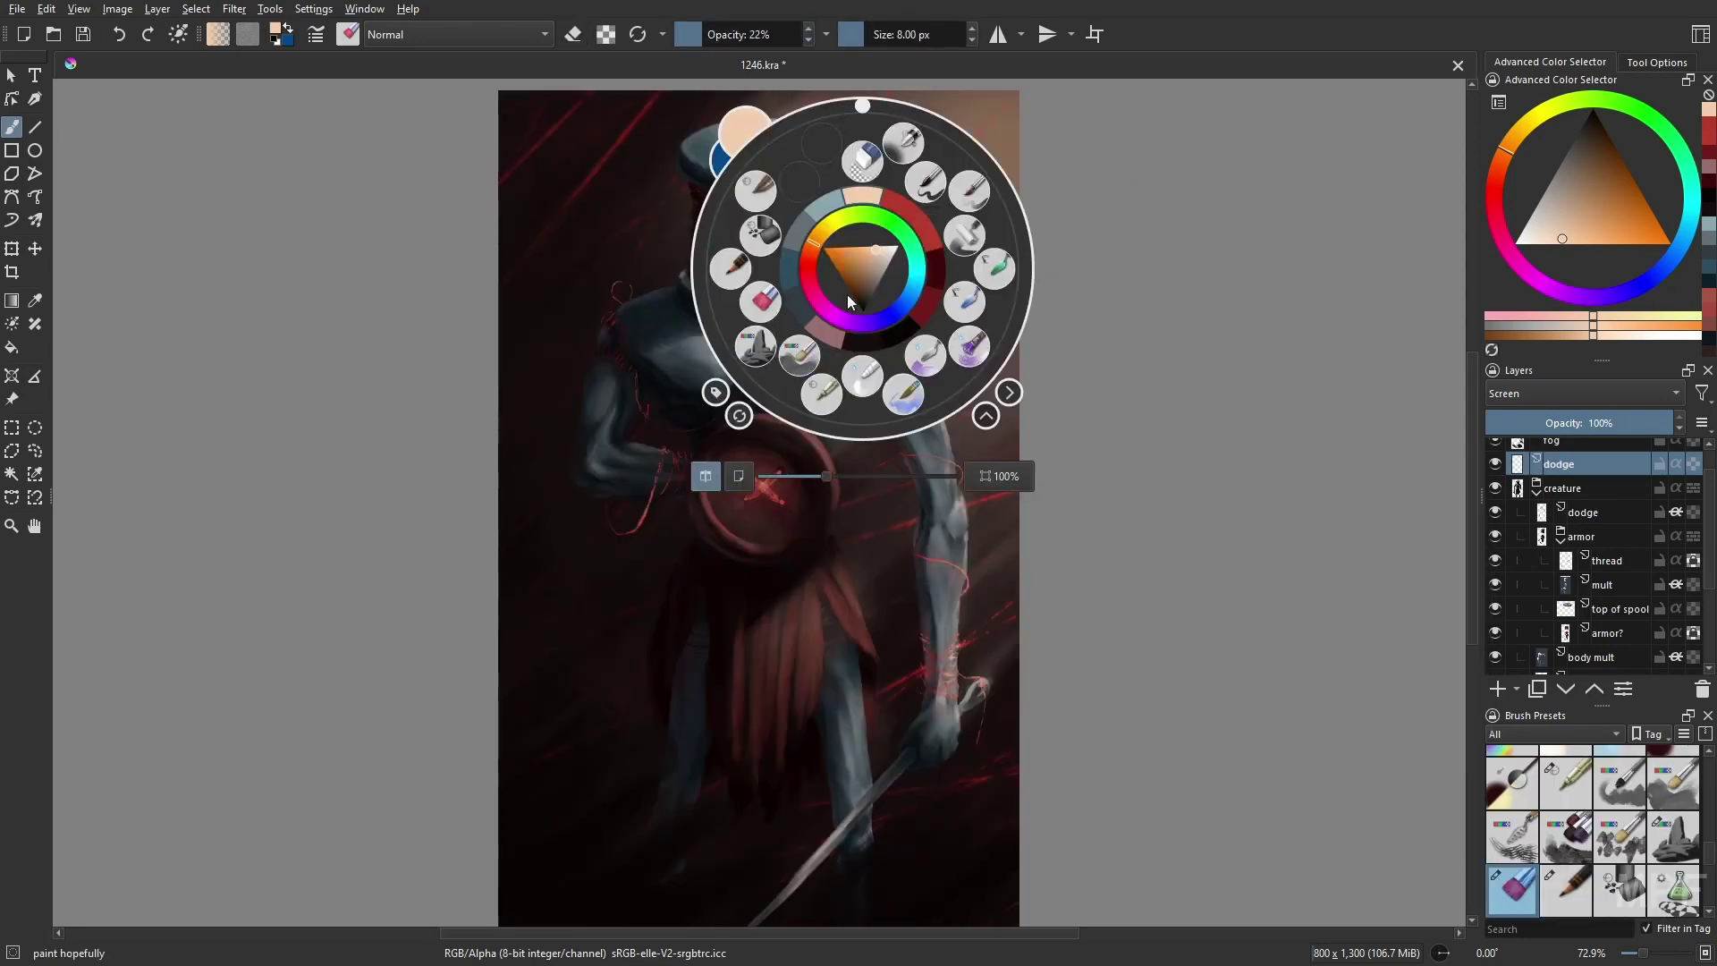
left_click(912, 170)
key("m")
key("m")
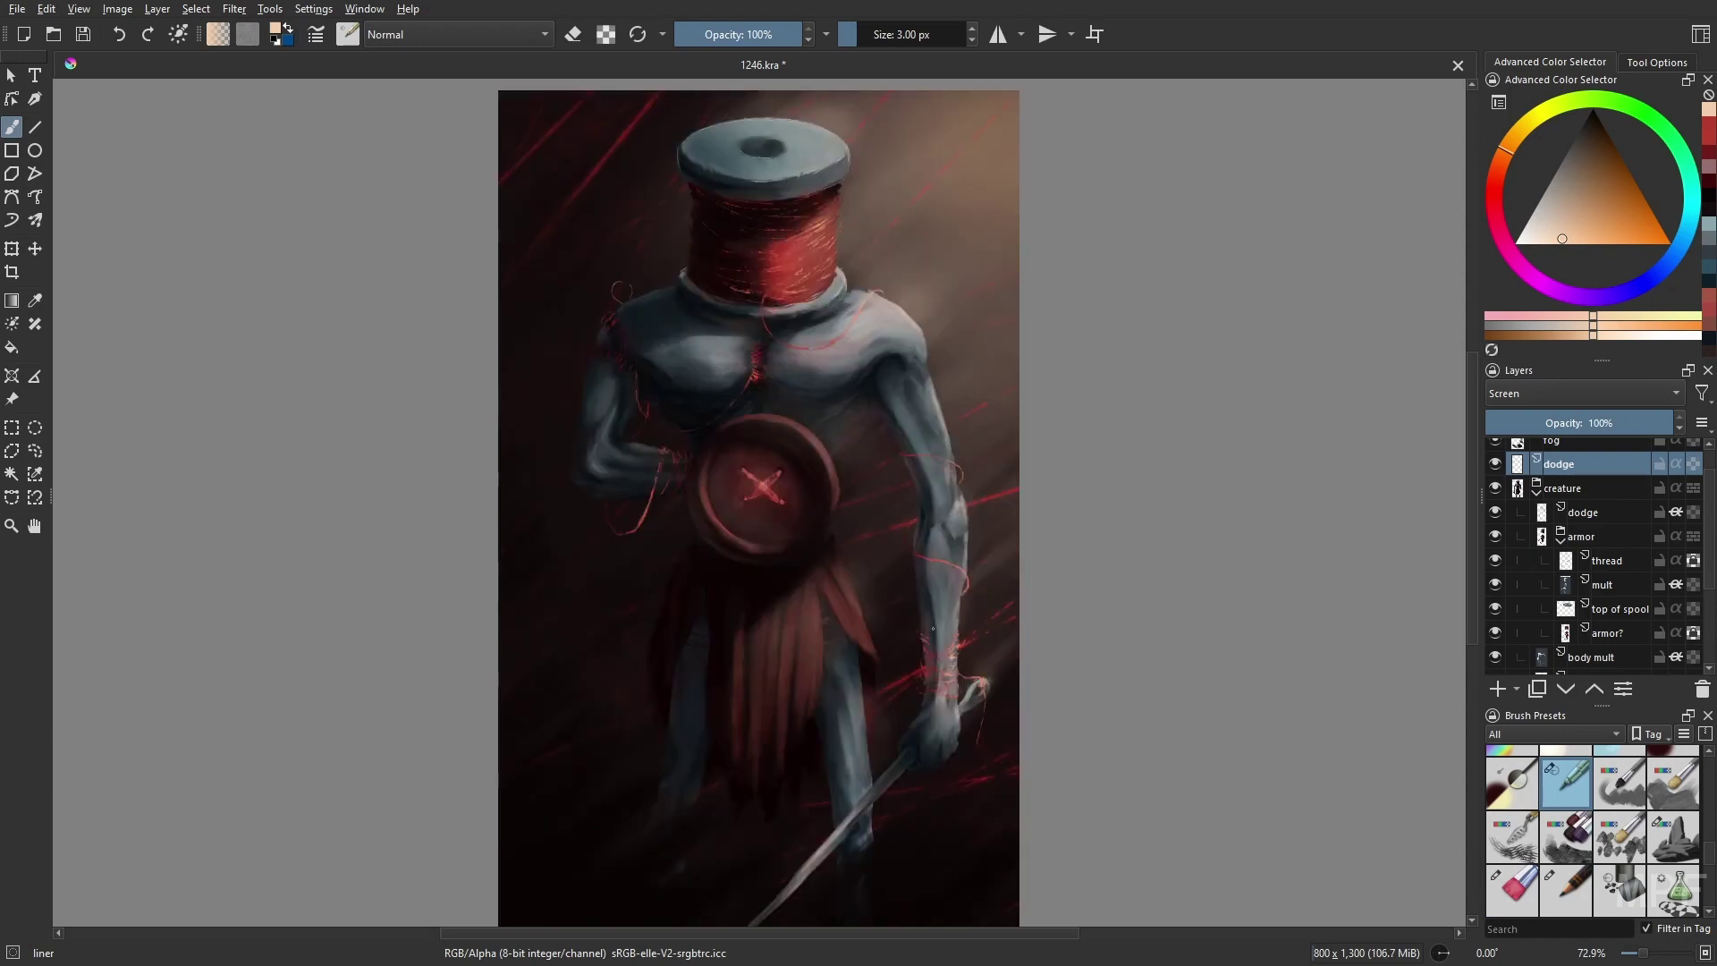
key("m")
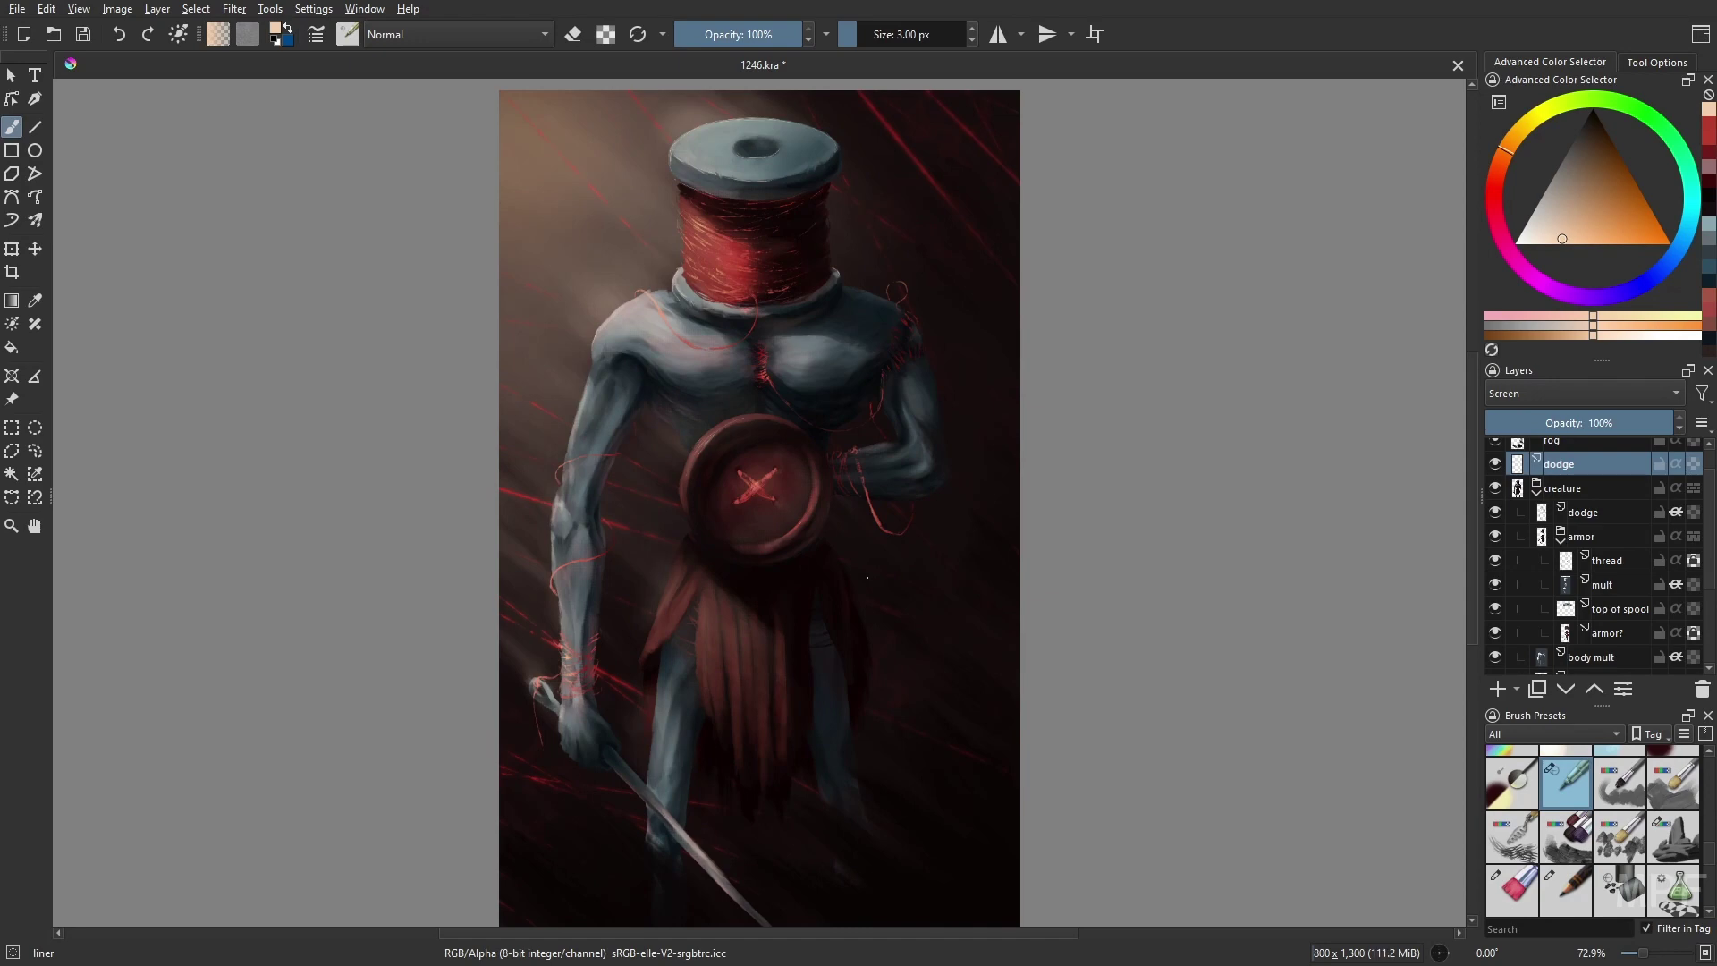
key("m")
- Reshape the thread layer with the Liquify transform and erase threads around the shield hand with Eraser Circle at about 20 px
left_click(1607, 560)
key("ctrl+t")
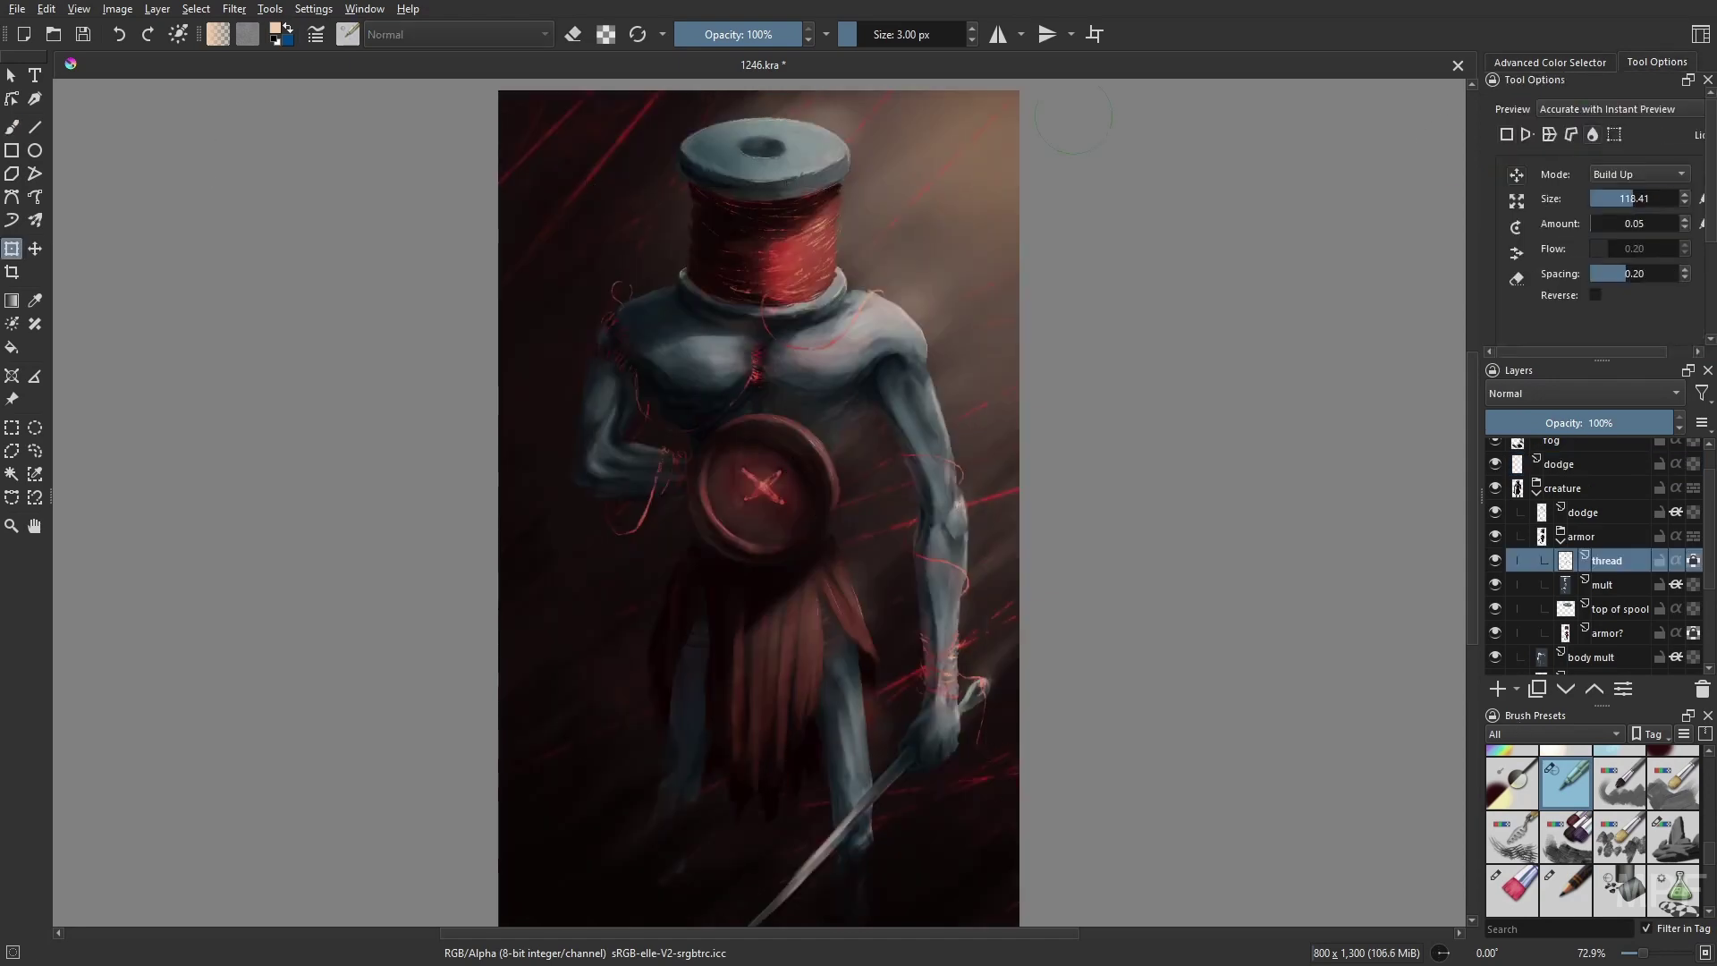
key("b")
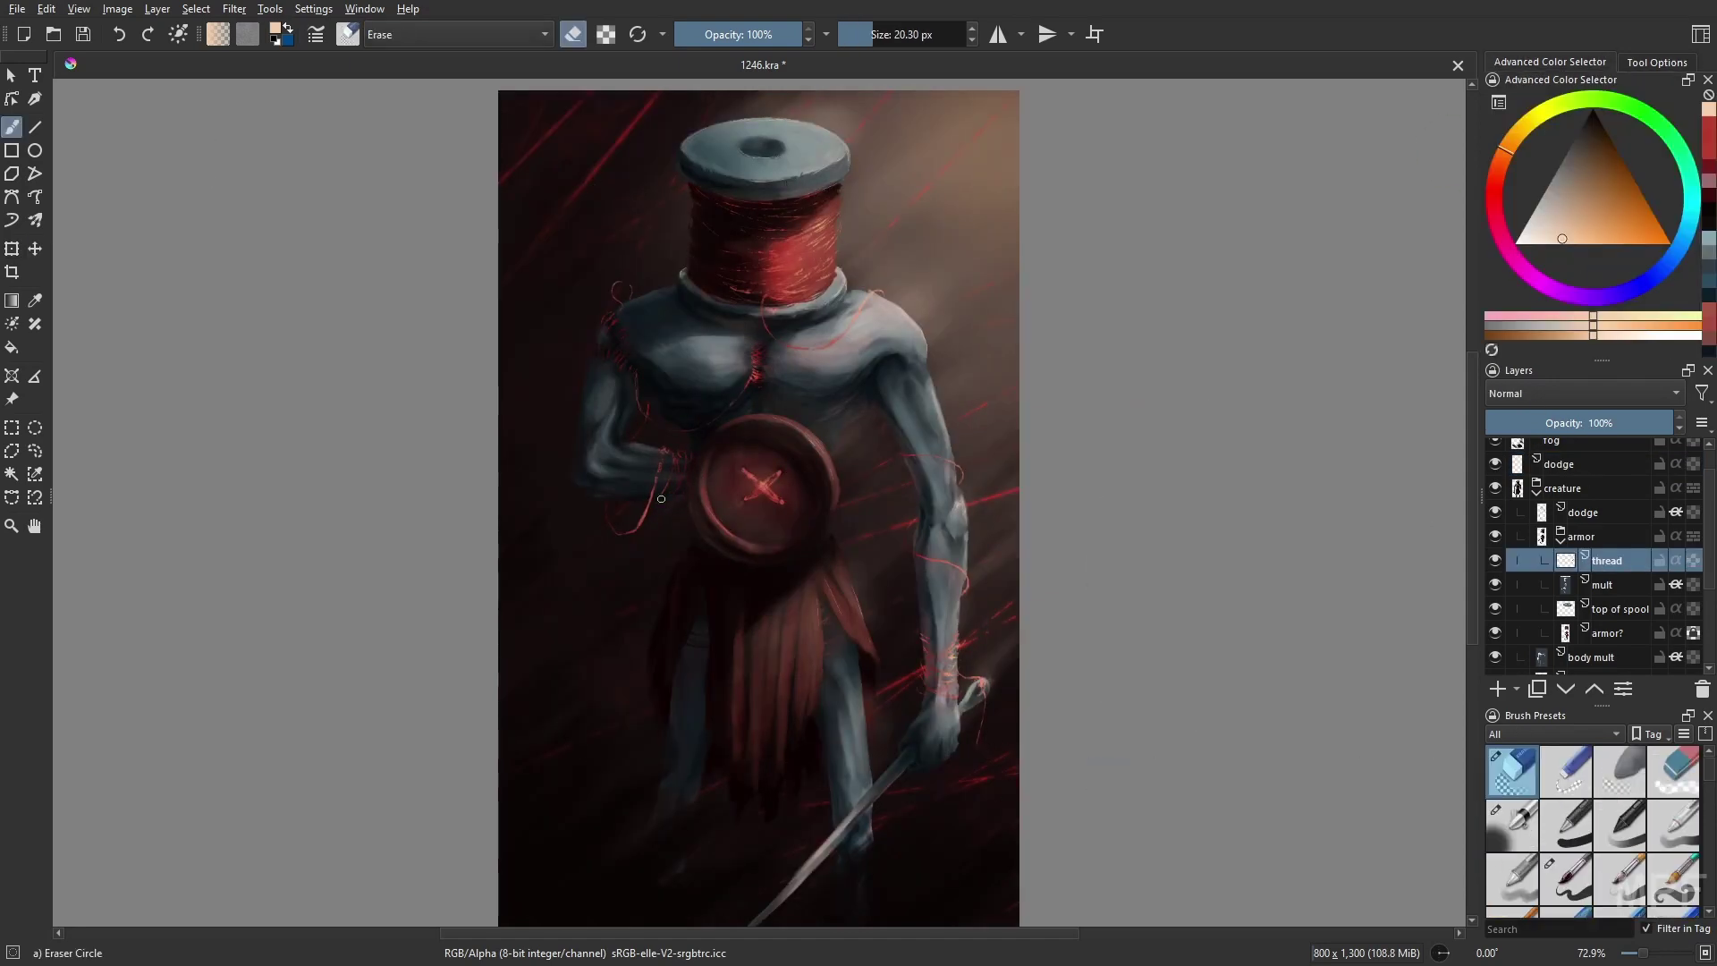
- Redraw dark red threads around the shield hand with RGBA 06 Rock at 5 px and airbrush a Color Dodge glow over them at 61% opacity
right_click(981, 578)
left_click(890, 671)
key("bracketleft")
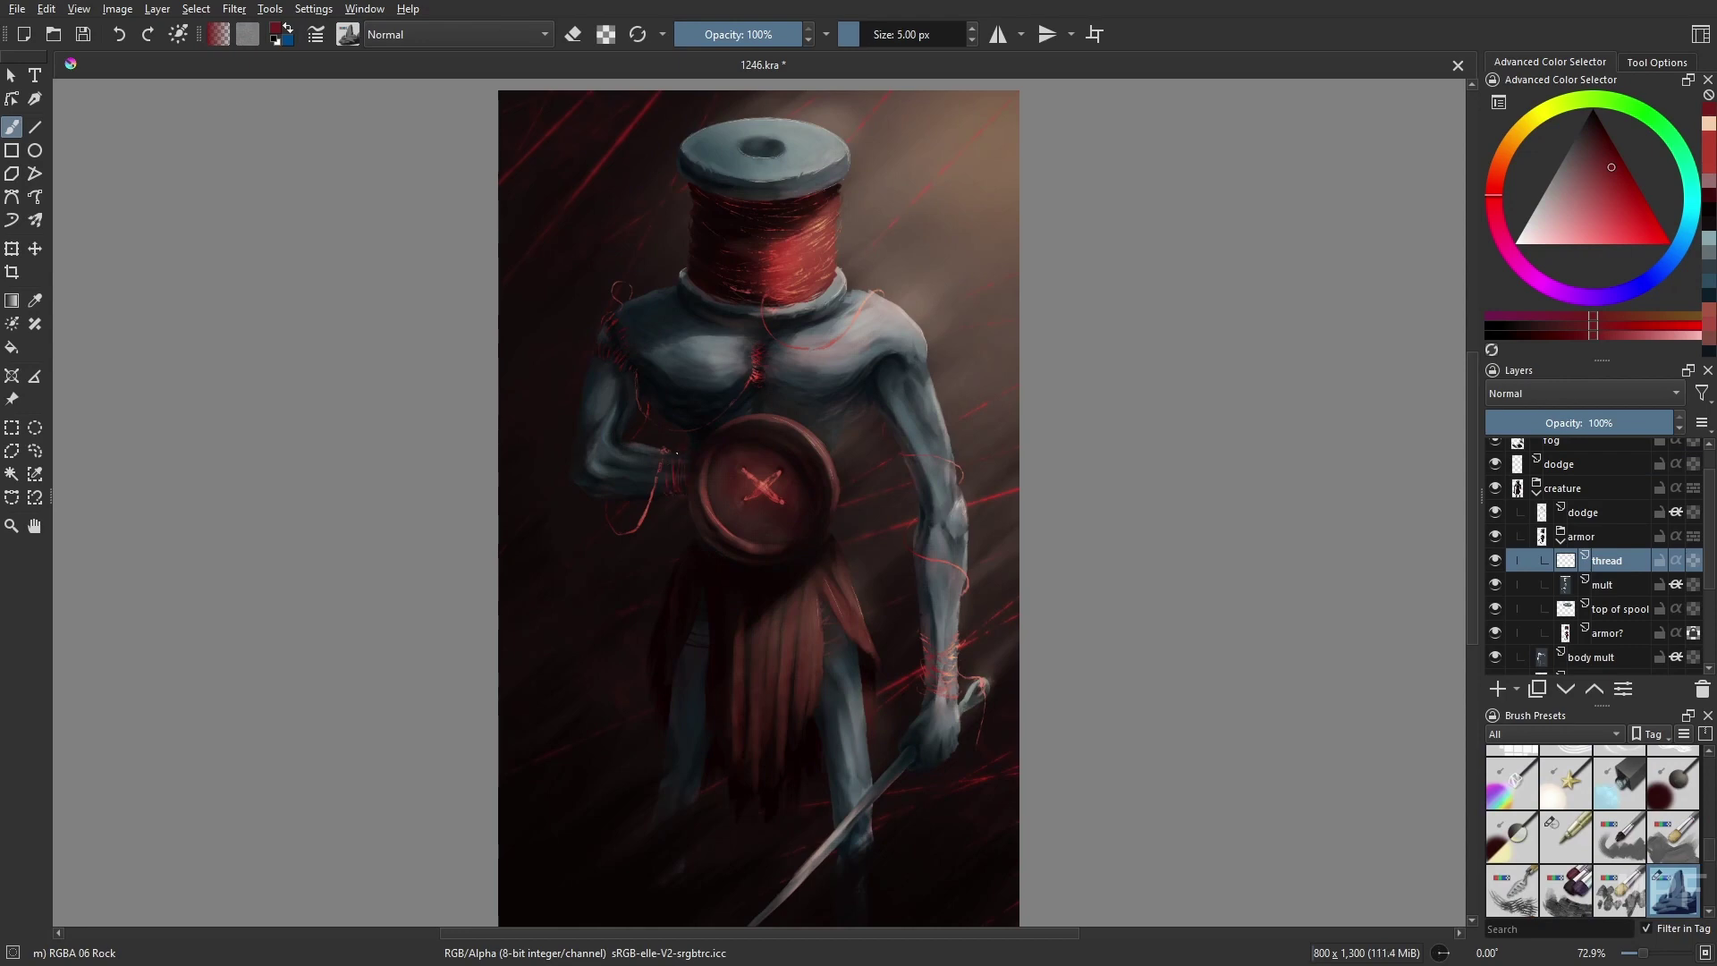
right_click(1065, 602)
left_click(1002, 501)
left_click(456, 34)
left_click(403, 59)
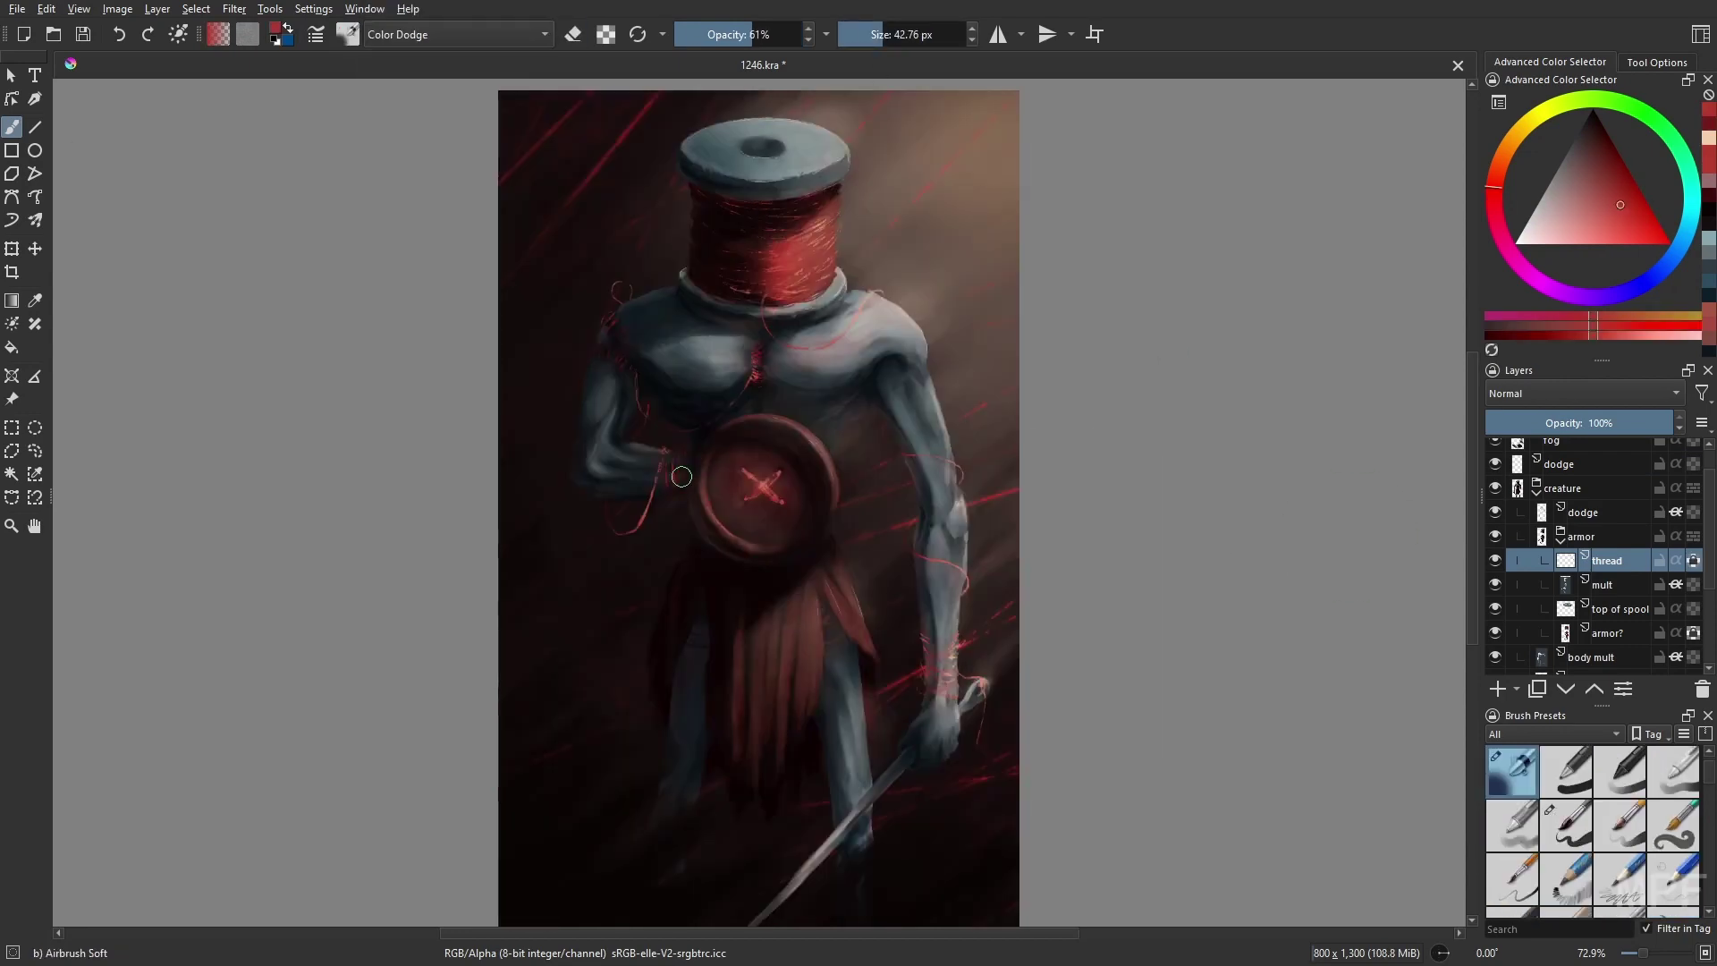
- Subdue the background threads by lowering the thread glow layer's opacity to 27%
key("m")
key("2")
key("Page_Down")
key("Page_Down")
key("Page_Down")
key("Page_Down")
key("Page_Down")
key("Page_Down")
key("Page_Down")
key("Page_Down")
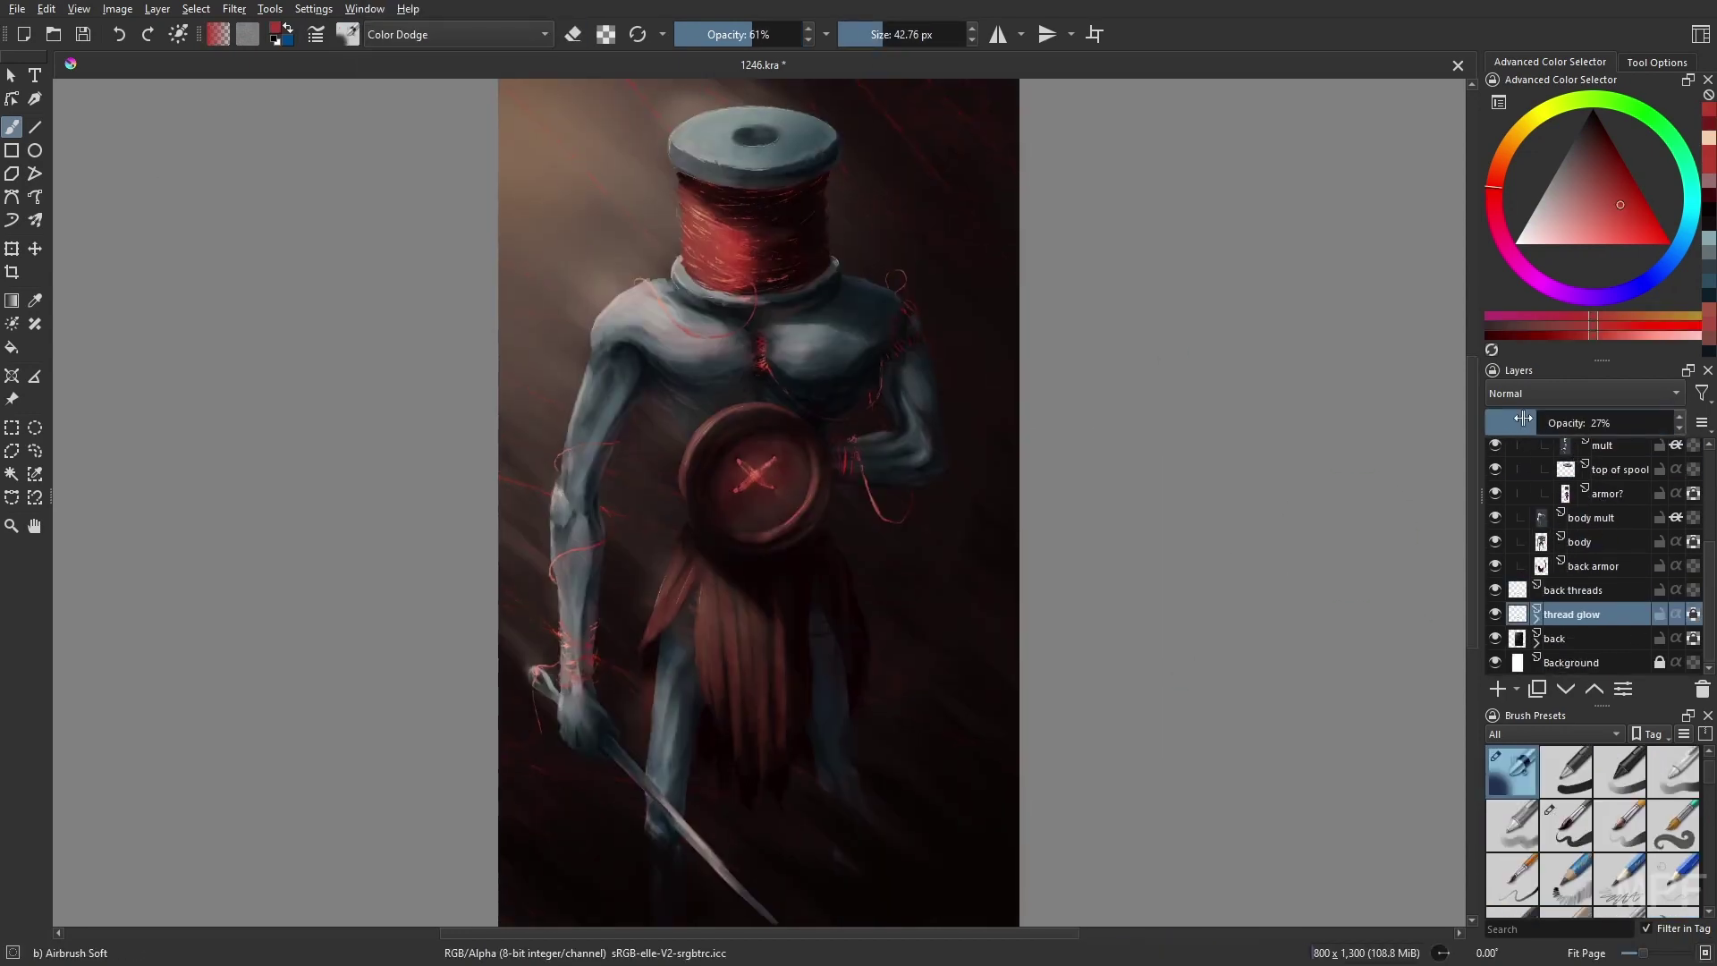
key("Page_Up")
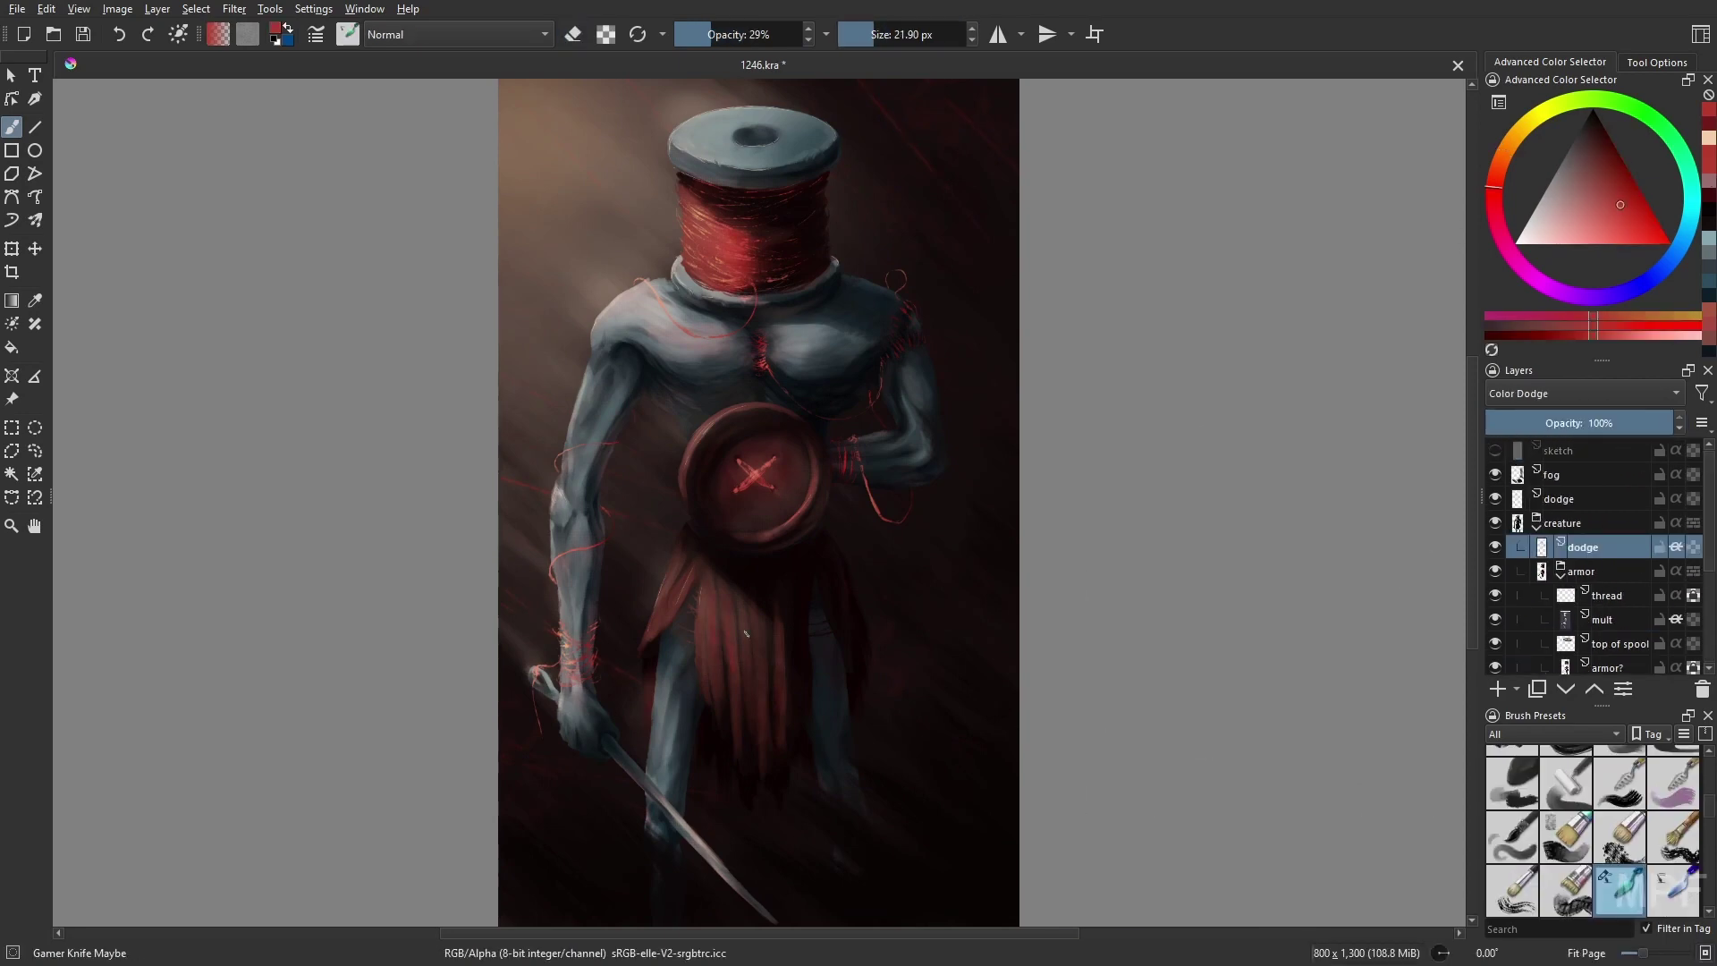
- Refine the shading on the armor's mult layer with a sampled dark blue, painting and erasing with Gamer Knife Maybe at 29% opacity and about 22 px
key("Page_Down")
key("Page_Down")
key("Page_Down")
key("Page_Down")
key("Page_Down")
key("Page_Down")
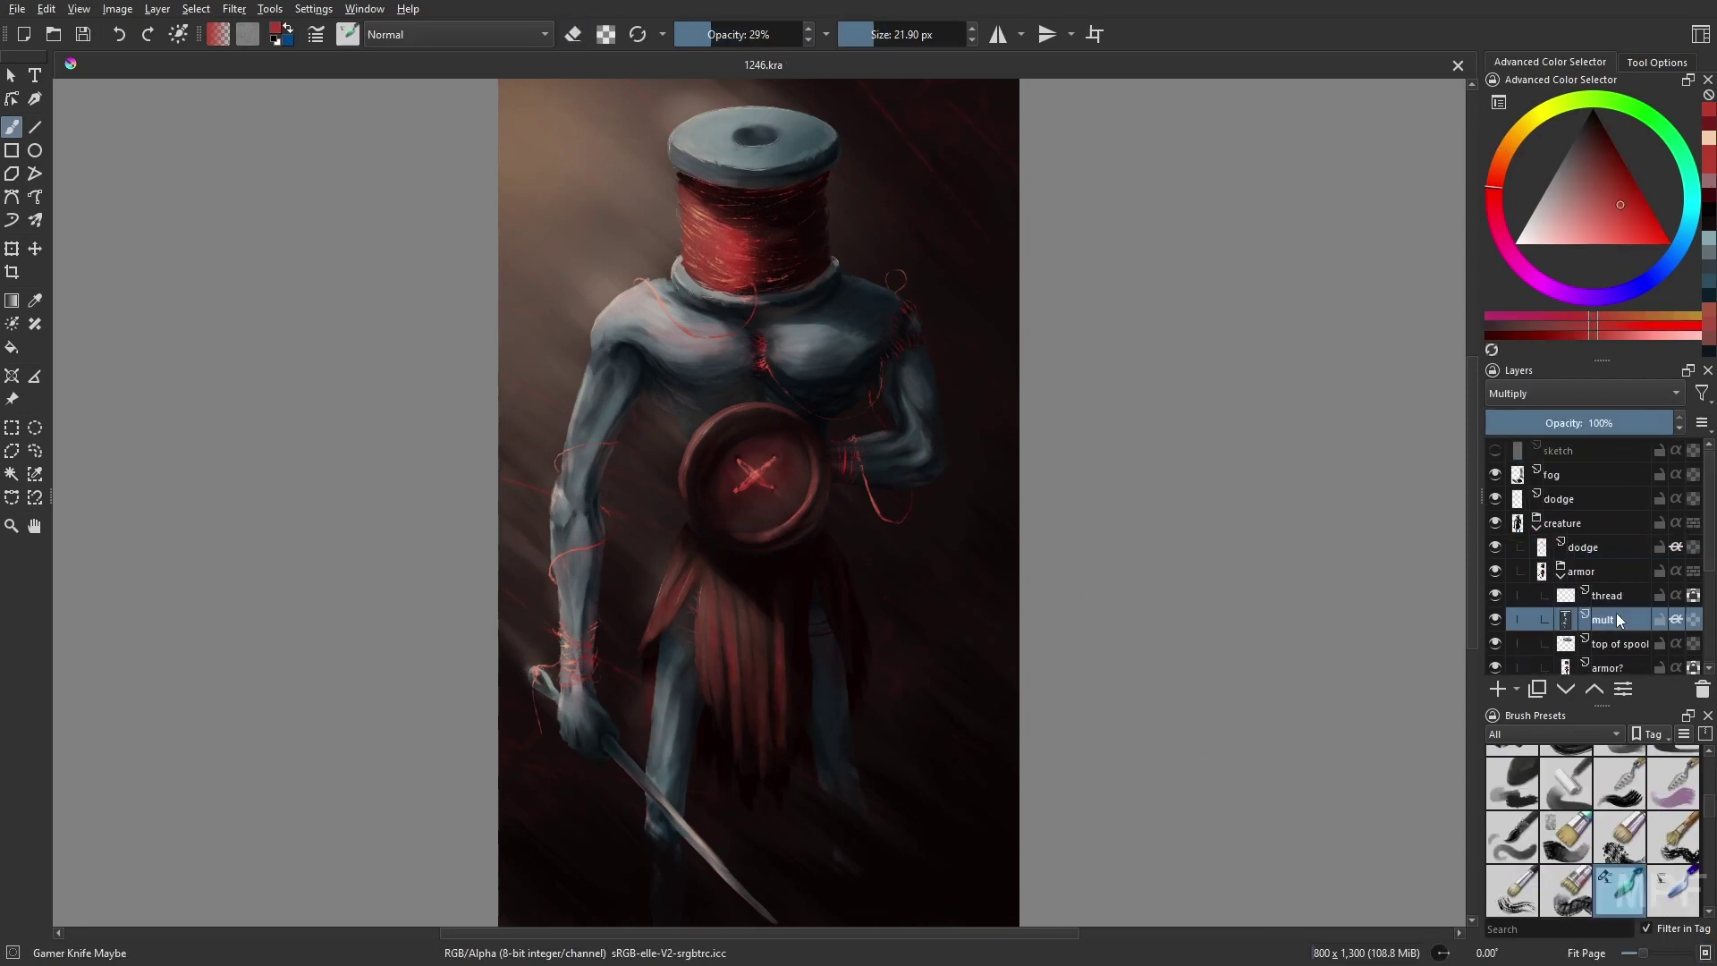
left_click(659, 804, "ctrl")
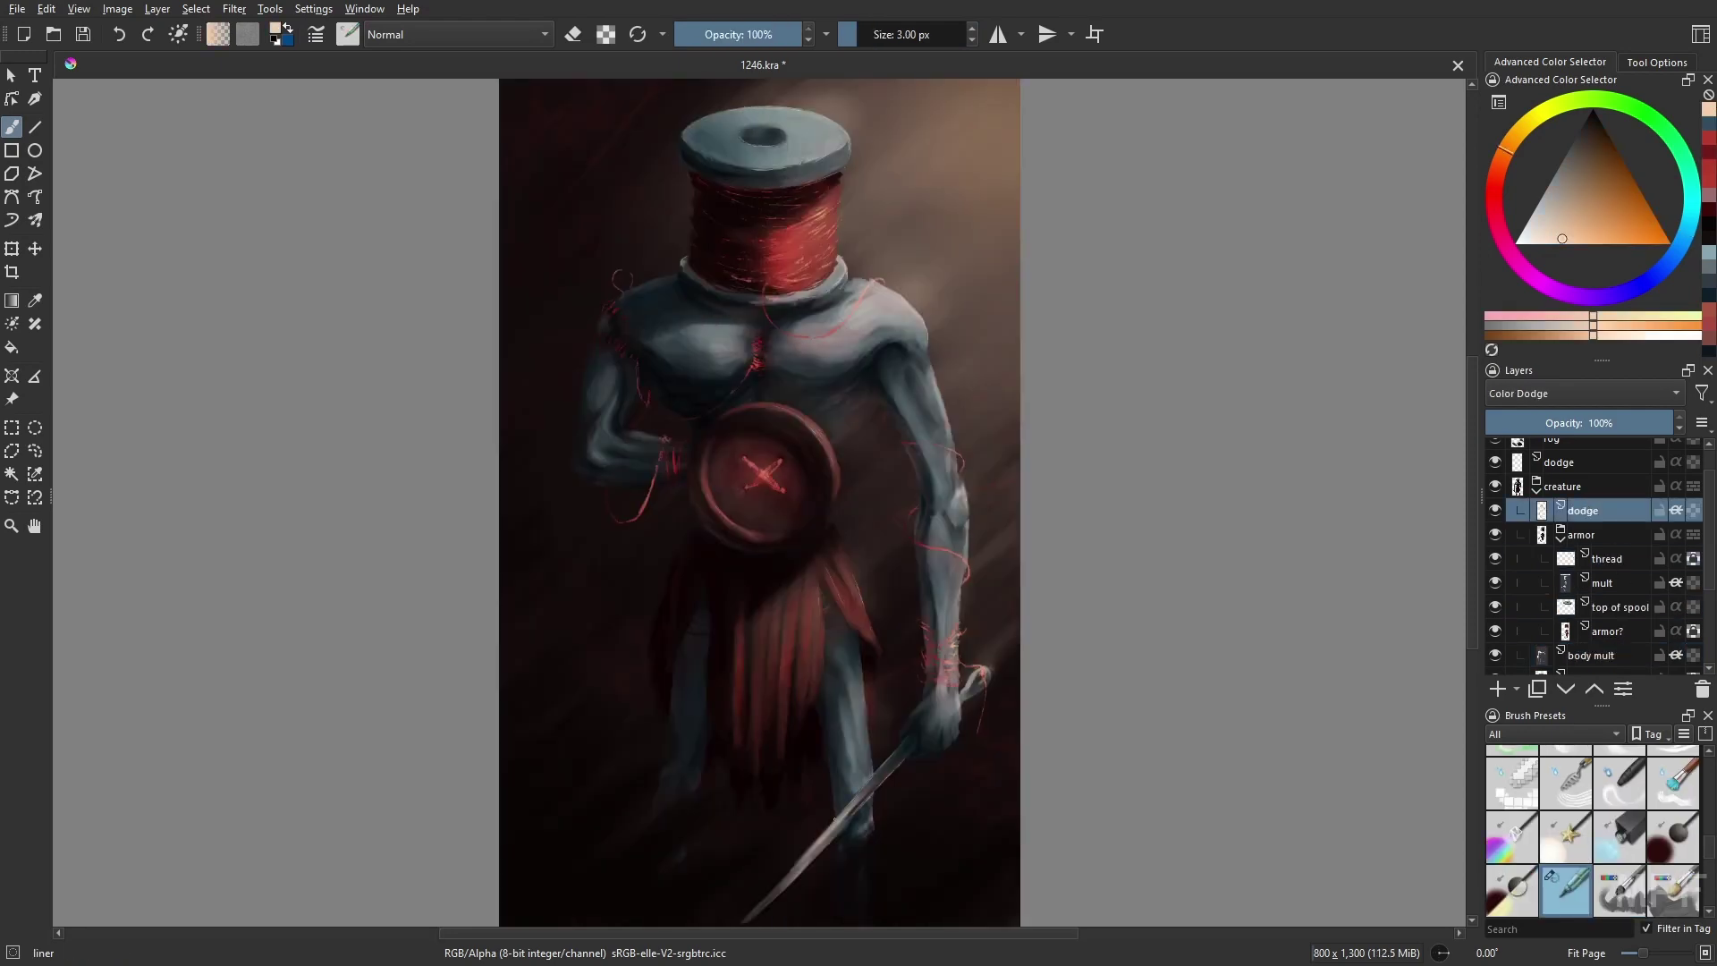
key("m")
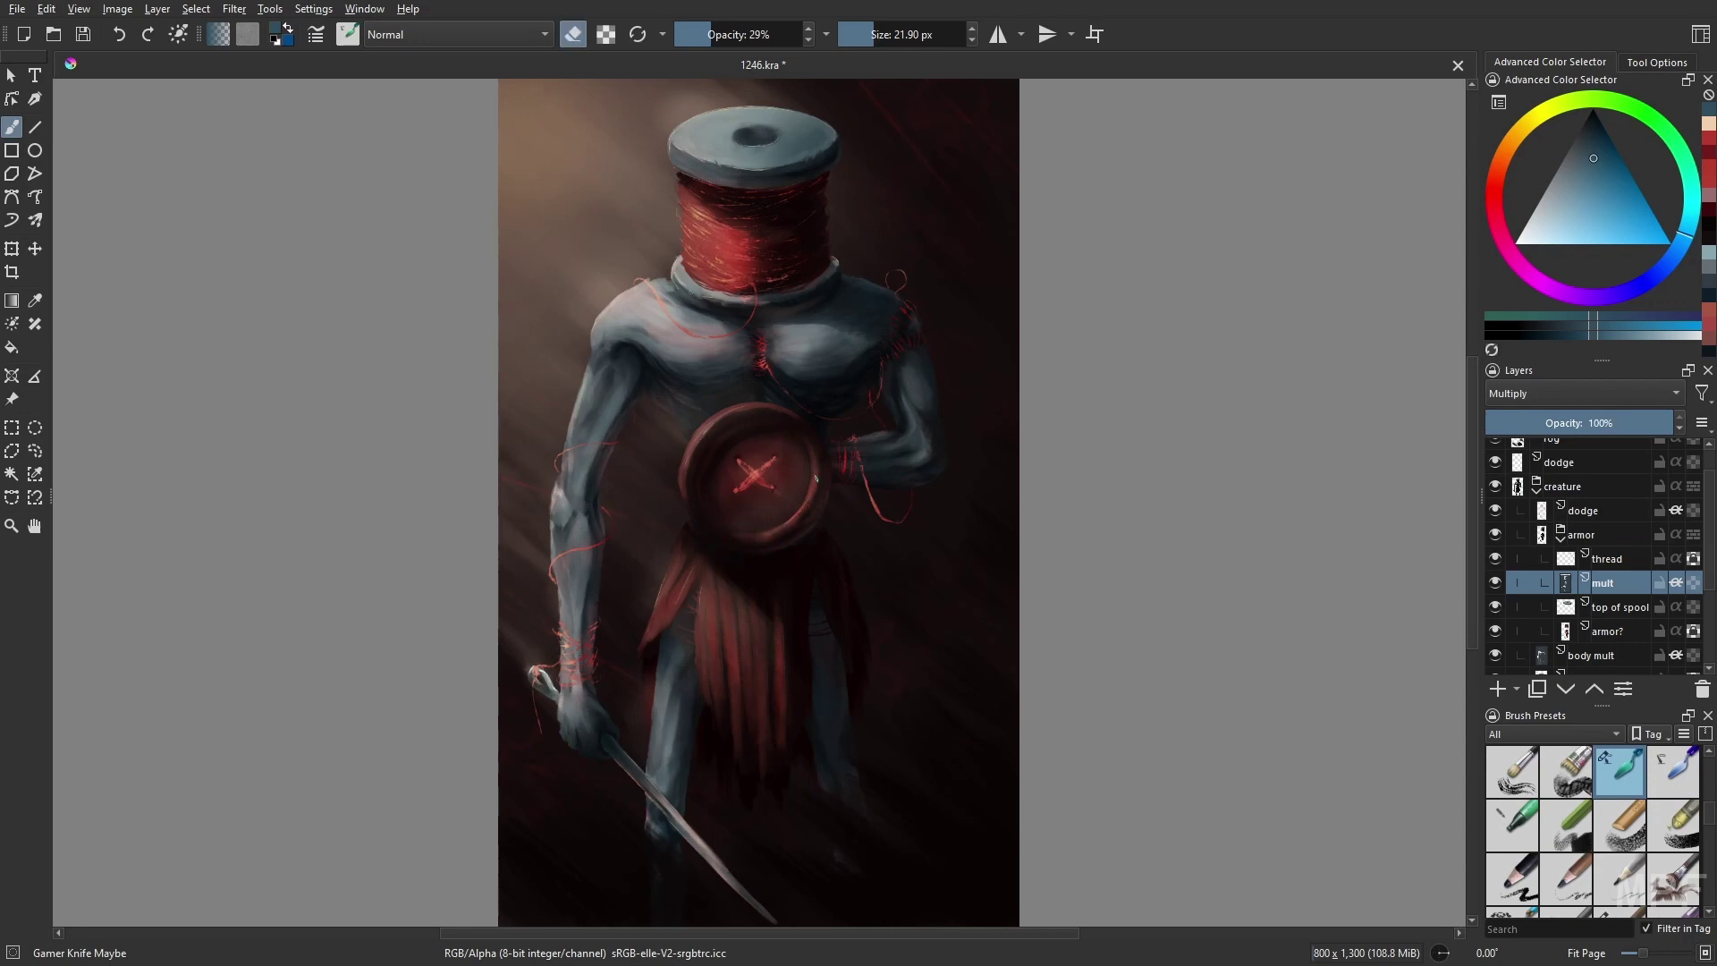
key("m")
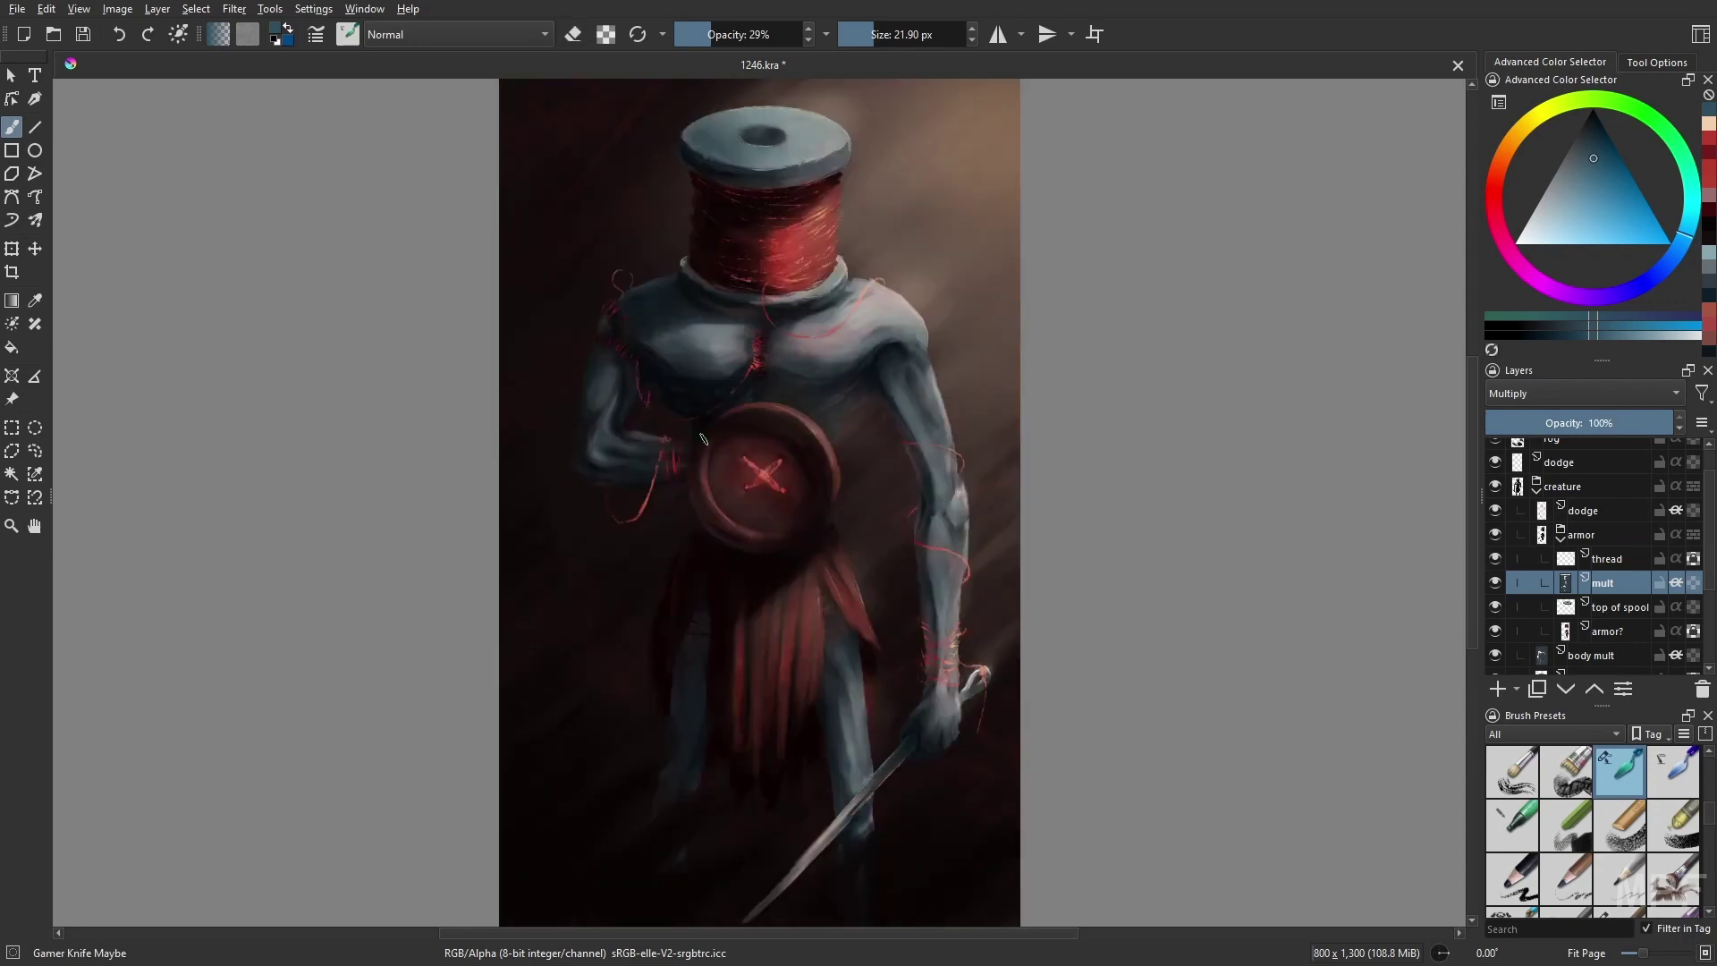
- Rename the upper dodge layer "screen" and speckle pale orange splatter on it with WaterC Special Splats at 38% opacity and about 86 px
key("m")
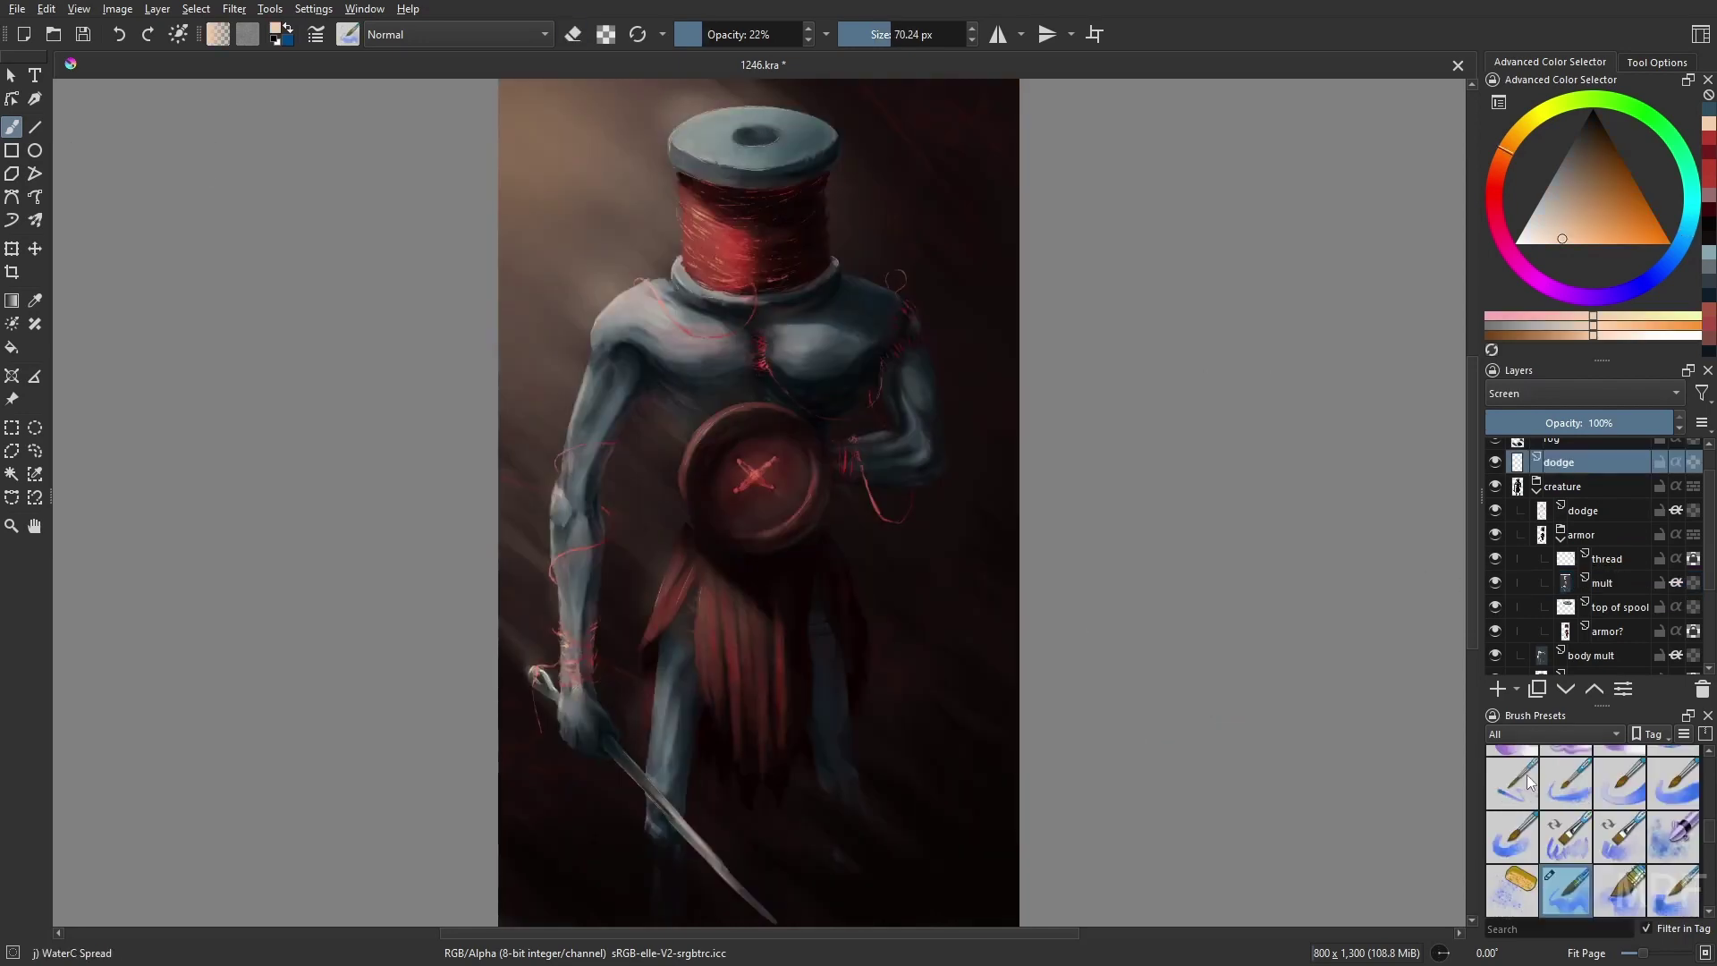
left_click(881, 34)
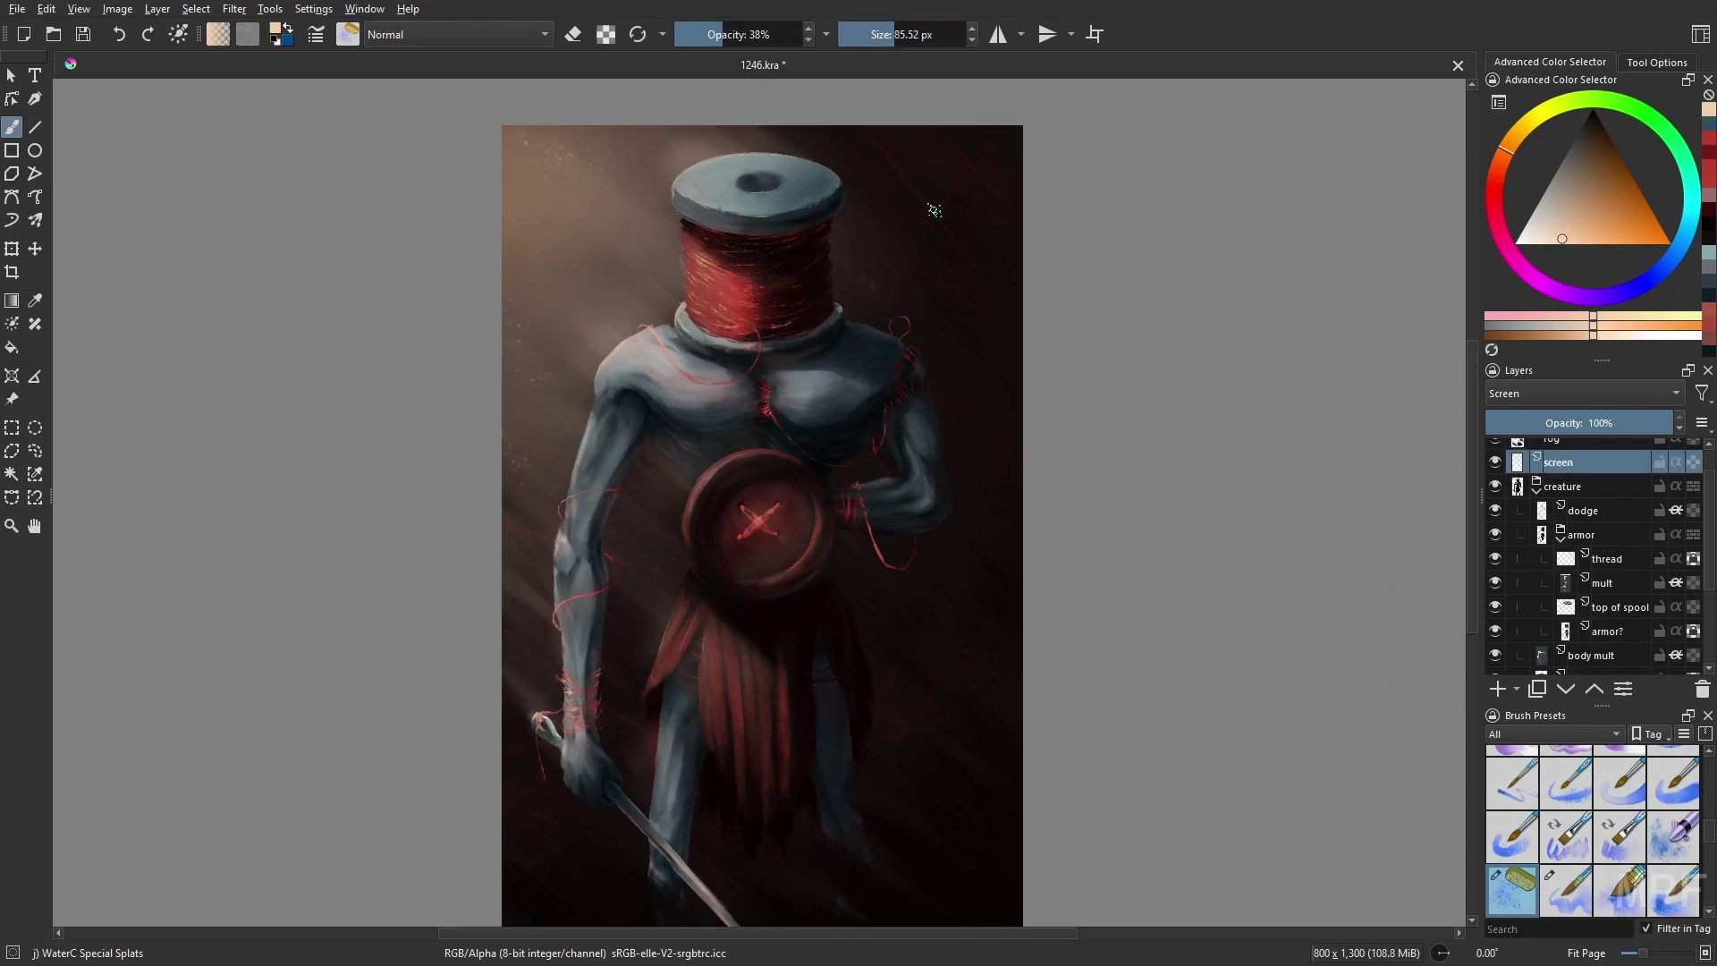